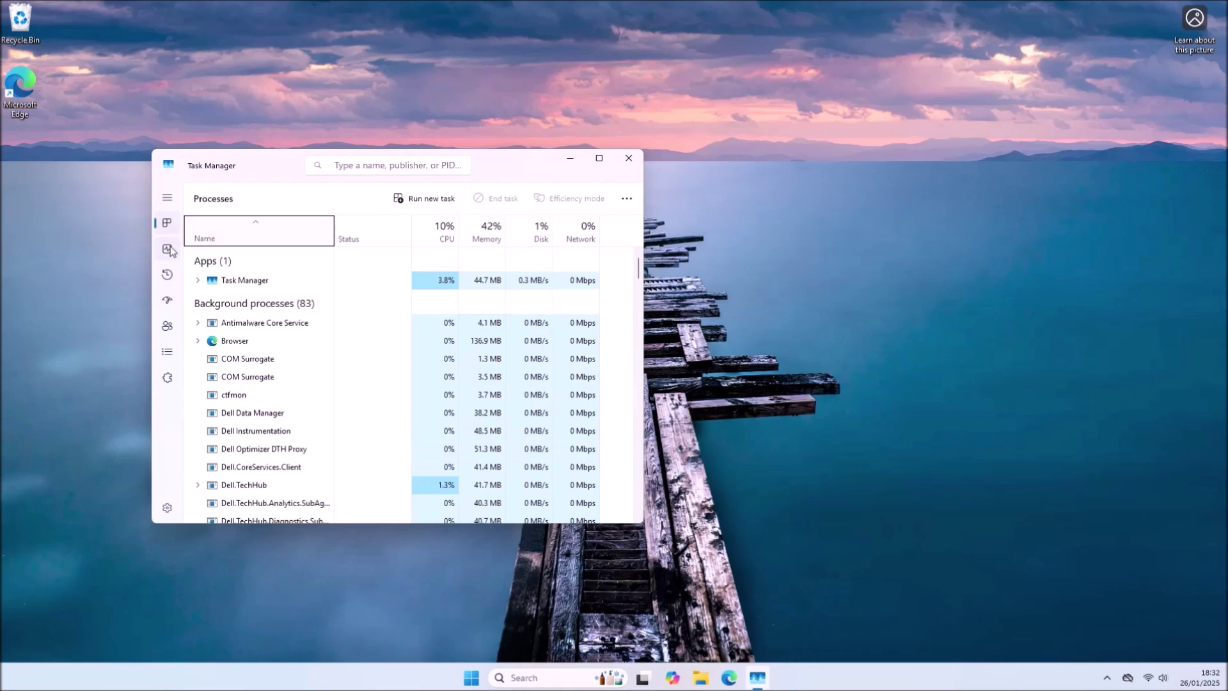
- Review the maximized Performance tab's Memory, Disk 0, WiFi, GPU 0 and GPU 1 pages, then close Task Manager
{"action": "left_click", "coordinate": [168, 249]}
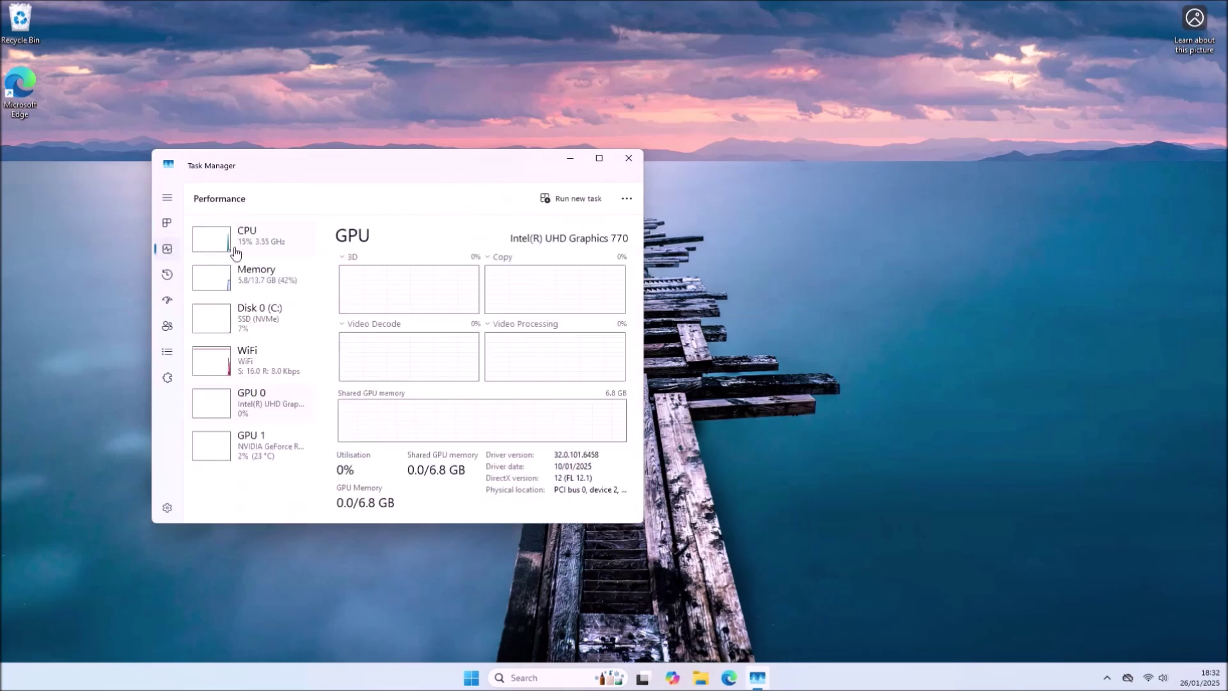
{"action": "left_click", "coordinate": [598, 161]}
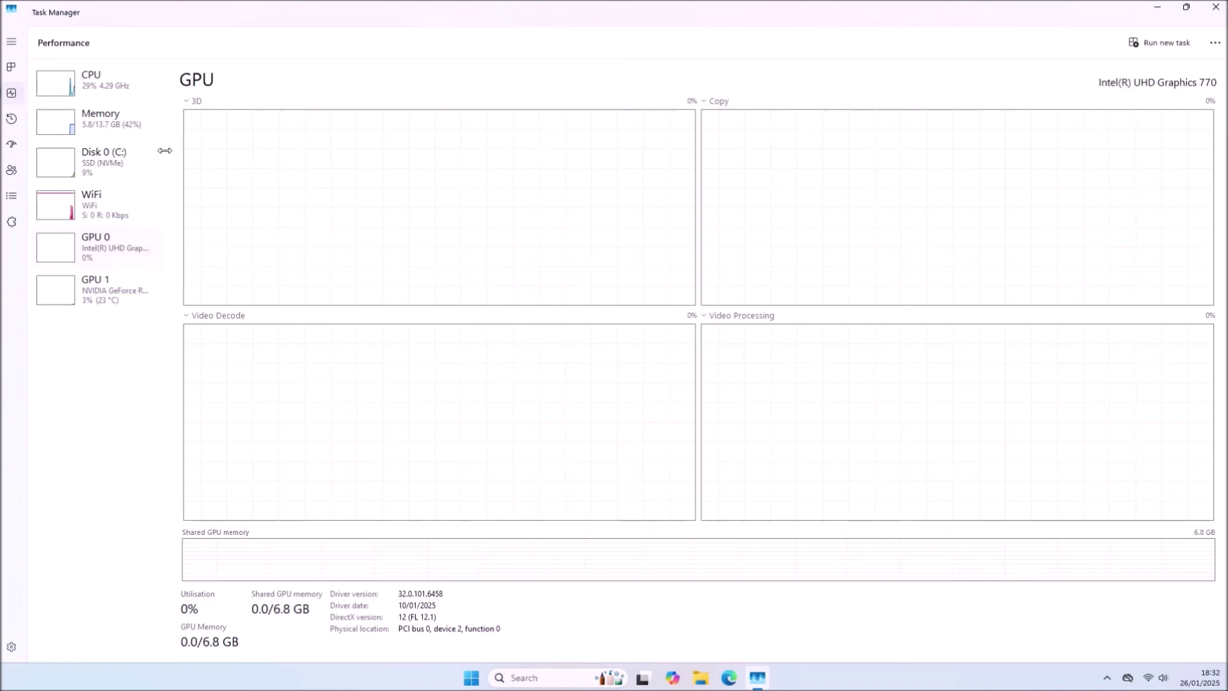
{"action": "left_click", "coordinate": [85, 136]}
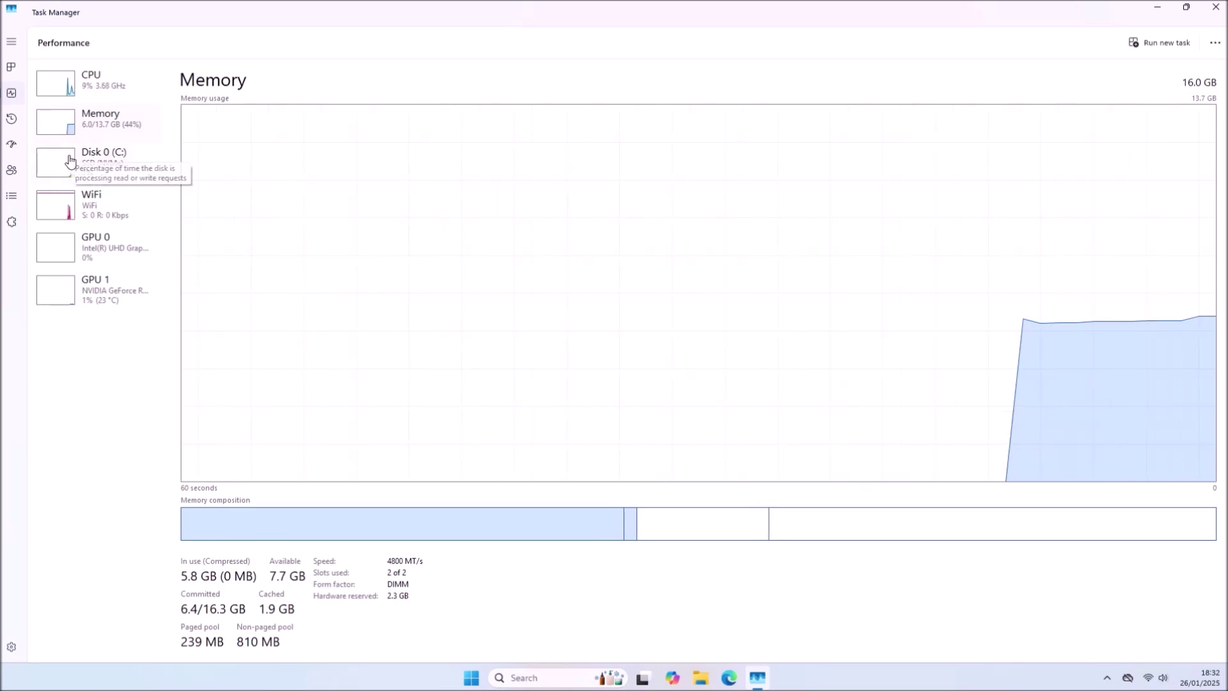
{"action": "left_click", "coordinate": [69, 165]}
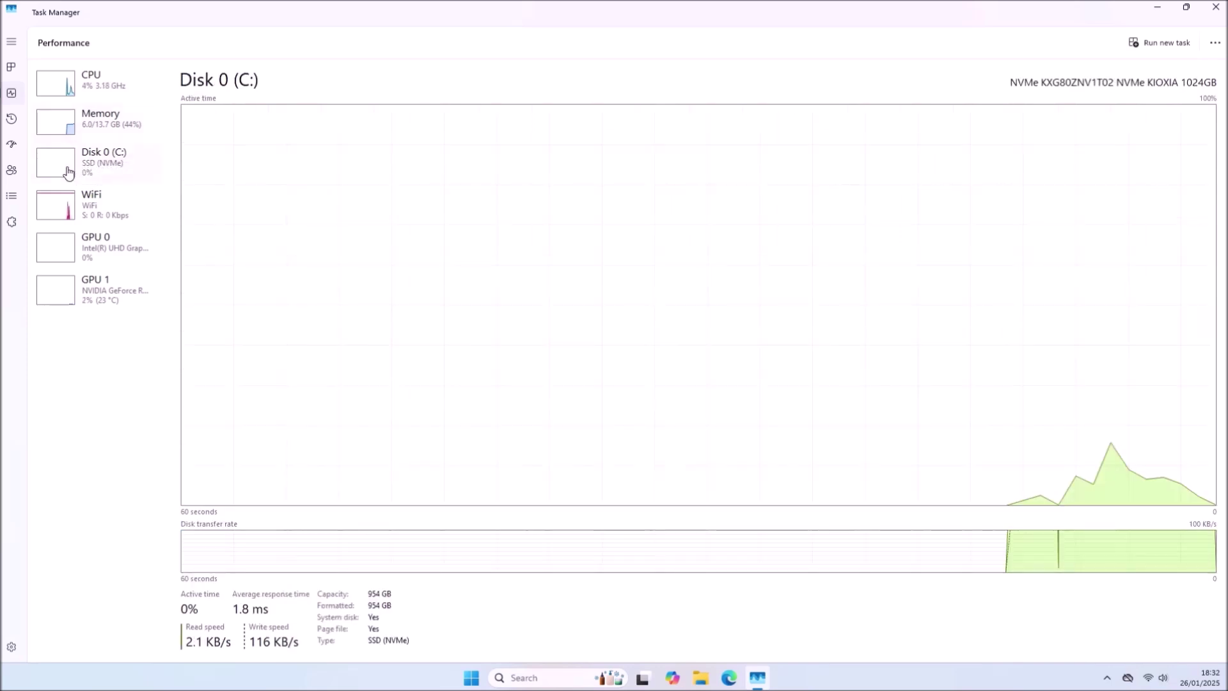
{"action": "left_click", "coordinate": [62, 211]}
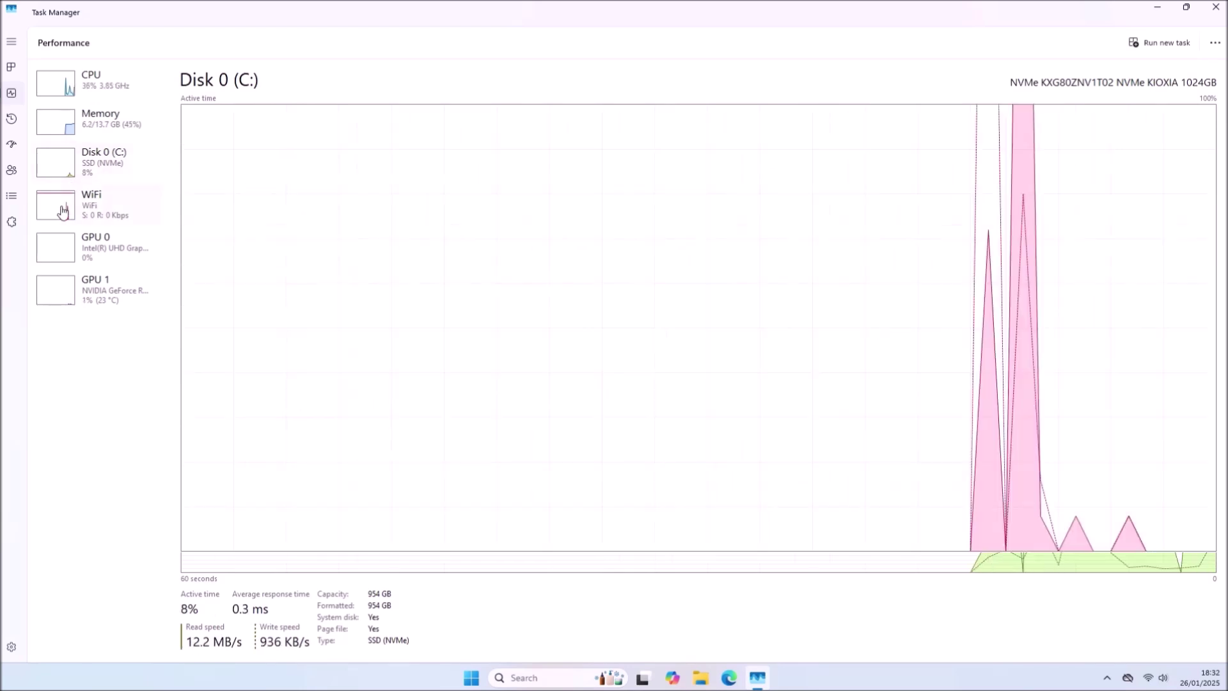
{"action": "left_click", "coordinate": [54, 256]}
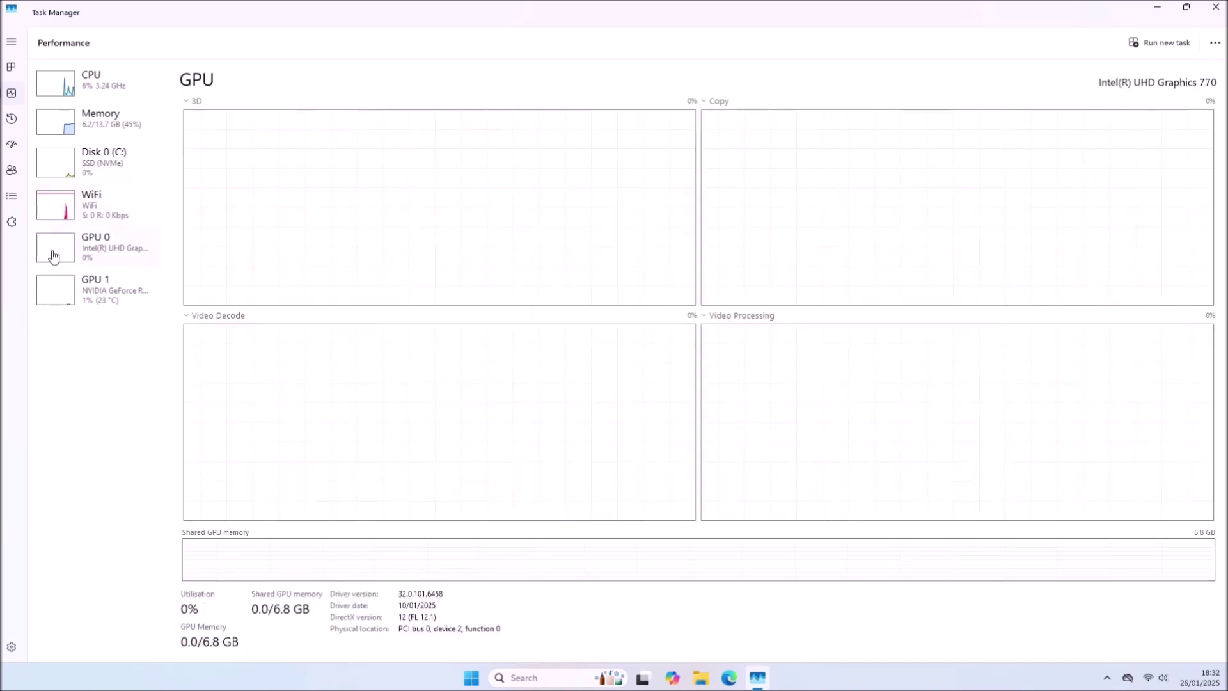
{"action": "left_click", "coordinate": [57, 292]}
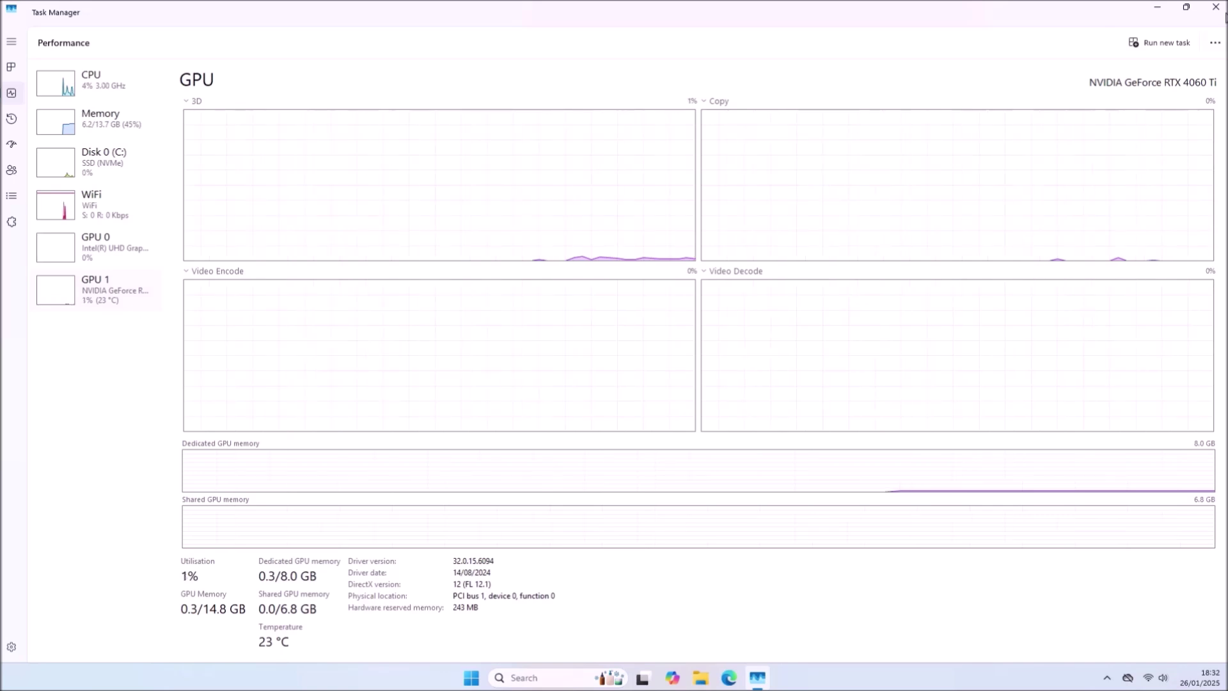
{"action": "left_click", "coordinate": [1215, 7]}
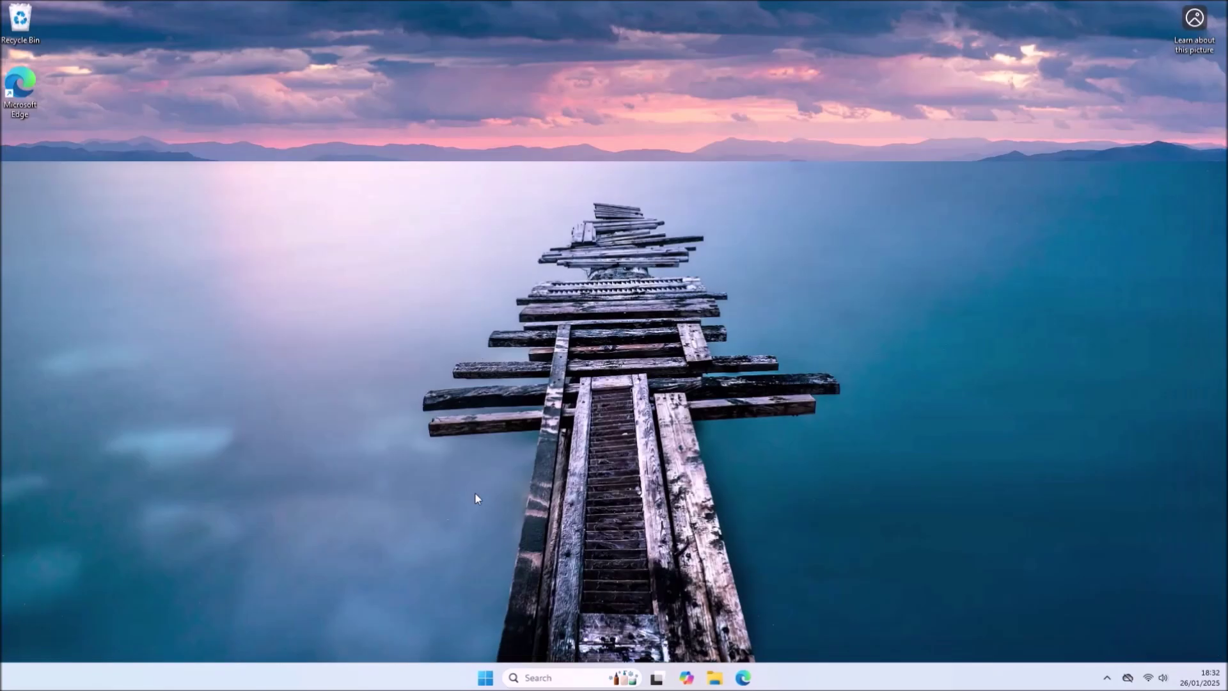
- Shut down Windows from the Start quick-link menu and press F2 to enter BIOS setup
{"action": "right_click", "coordinate": [485, 677]}
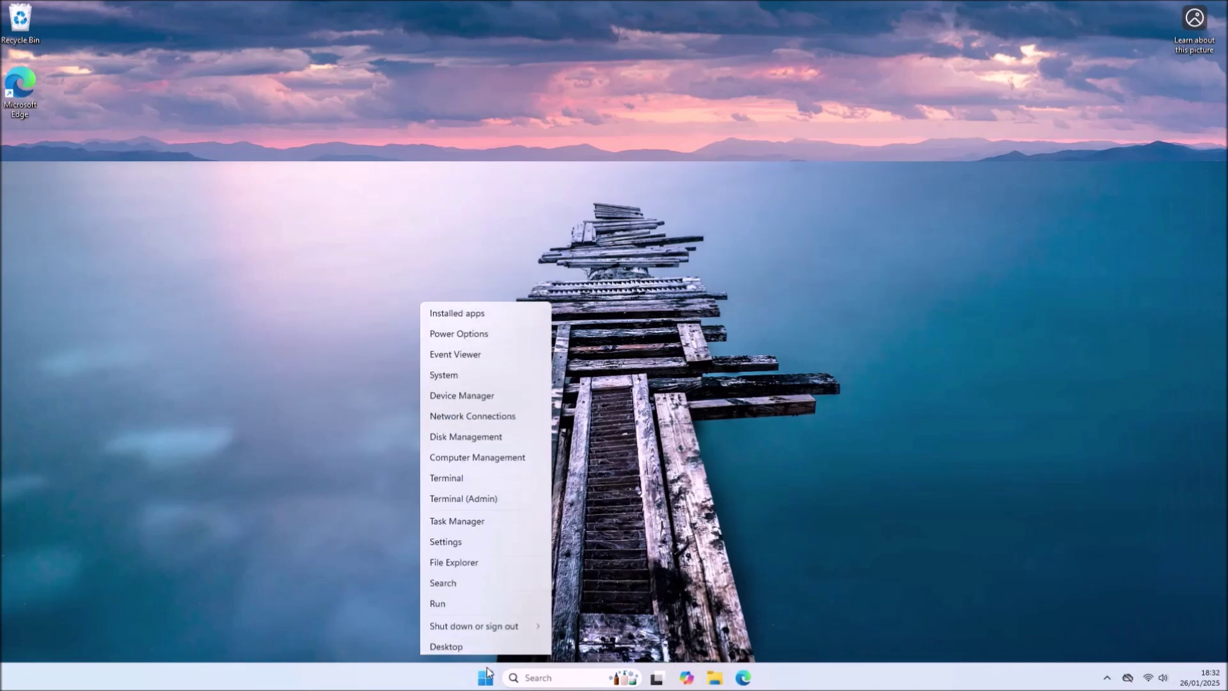
{"action": "mouse_move", "coordinate": [506, 624]}
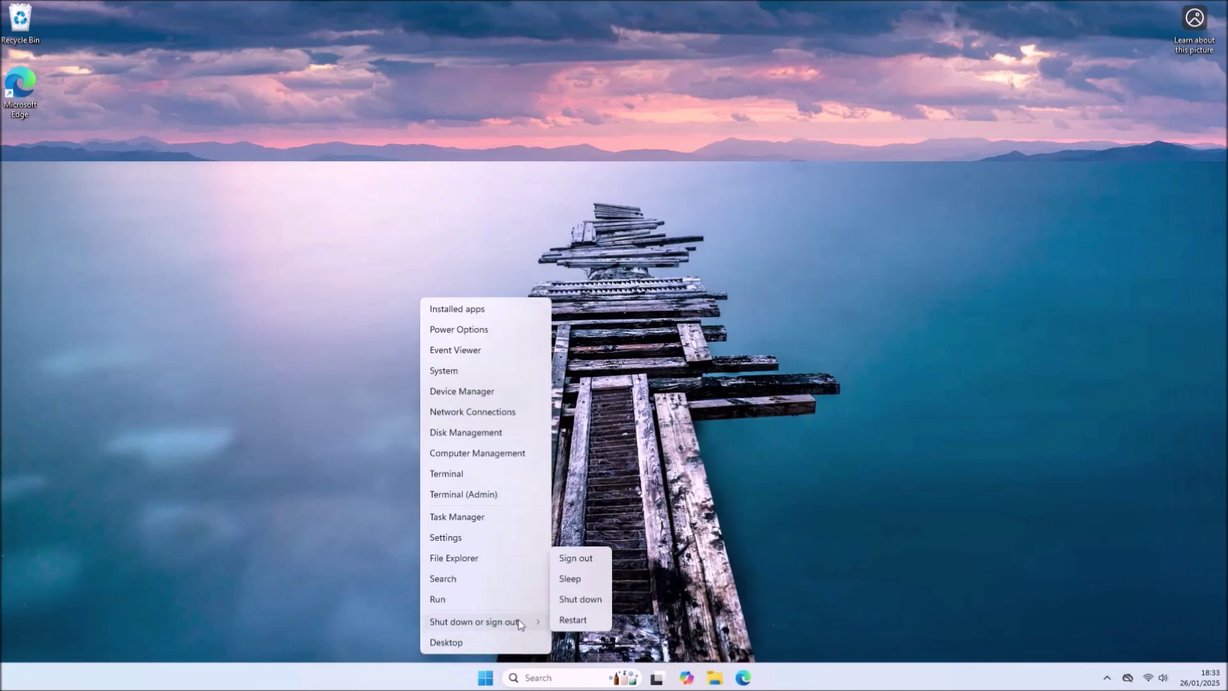
{"action": "left_click", "coordinate": [580, 598]}
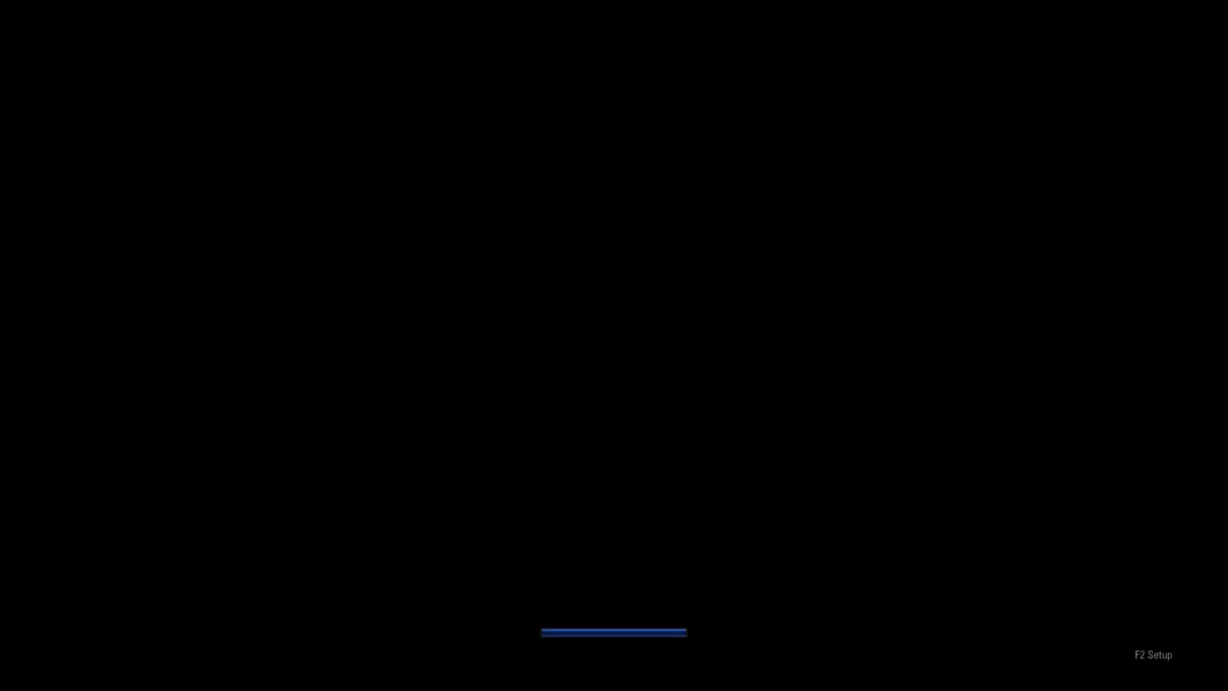
{"action": "key", "text": "F2"}
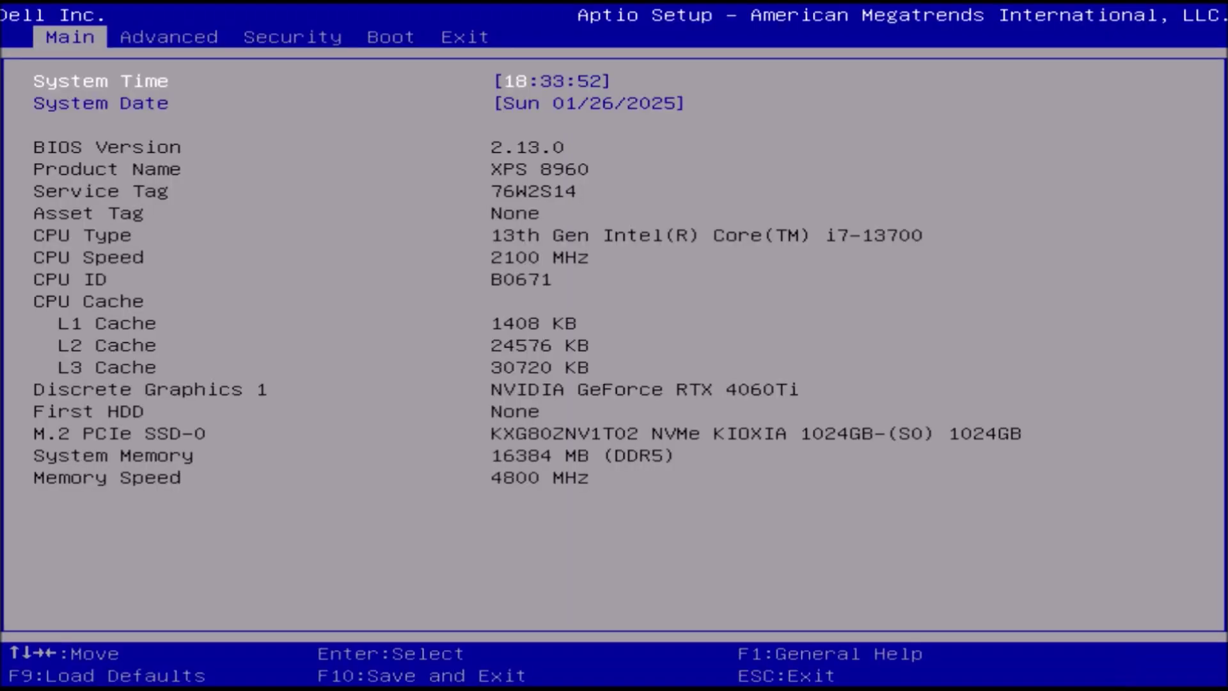
- Browse the Advanced page's USB Configuration and Power Options settings without changing anything
{"action": "key", "text": "Right"}
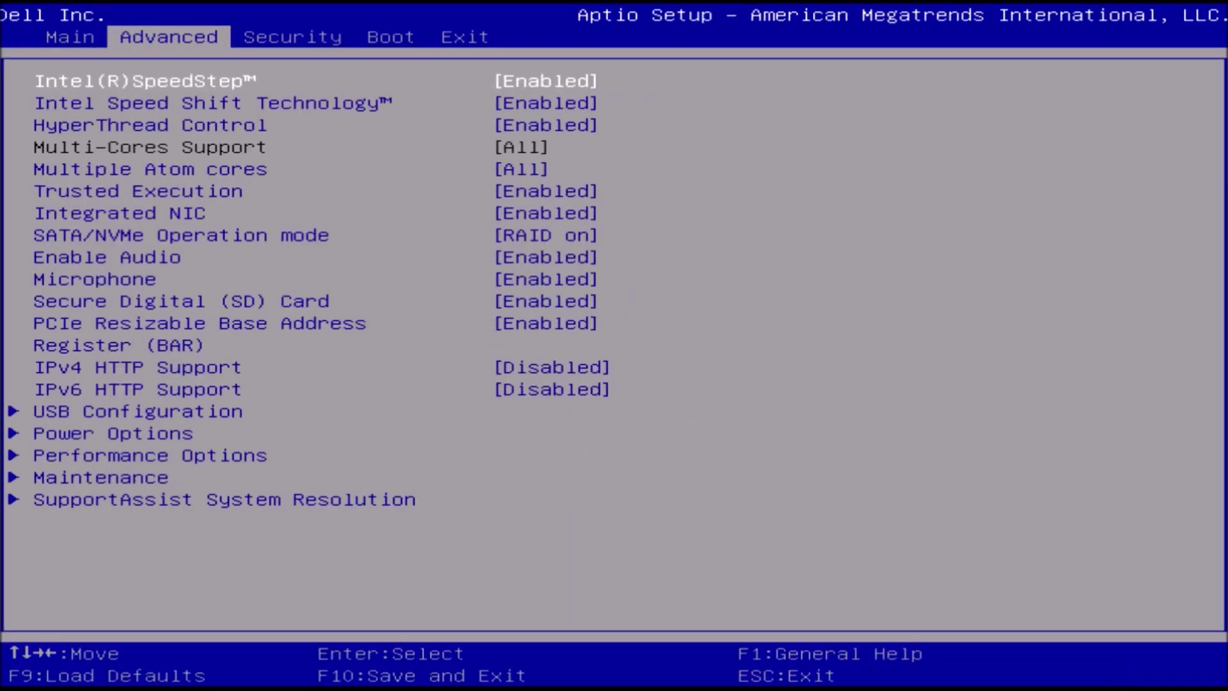
{"action": "key", "text": "Down"}
{"action": "key", "text": "Down"}
{"action": "key", "text": "Down"}
{"action": "key", "text": "Down"}
{"action": "key", "text": "Down"}
{"action": "key", "text": "Down"}
{"action": "key", "text": "Down"}
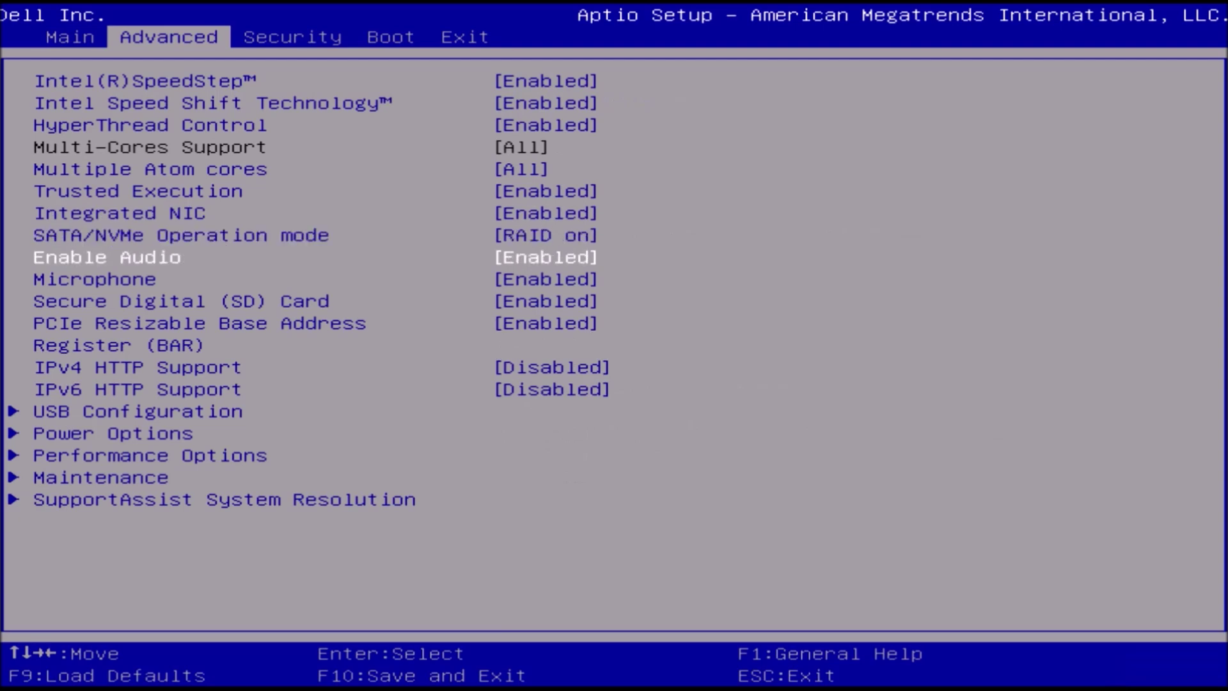
{"action": "key", "text": "Down"}
{"action": "key", "text": "Down"}
{"action": "key", "text": "Down"}
{"action": "key", "text": "Down"}
{"action": "key", "text": "Down"}
{"action": "key", "text": "Down"}
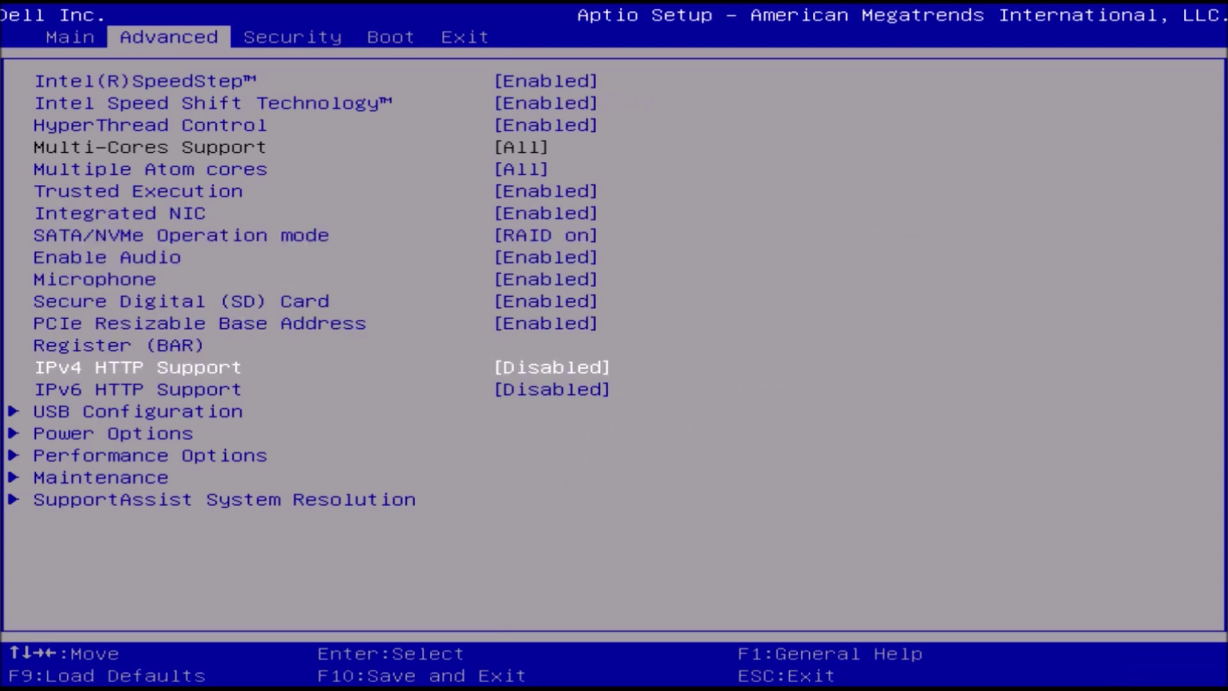
{"action": "key", "text": "Return"}
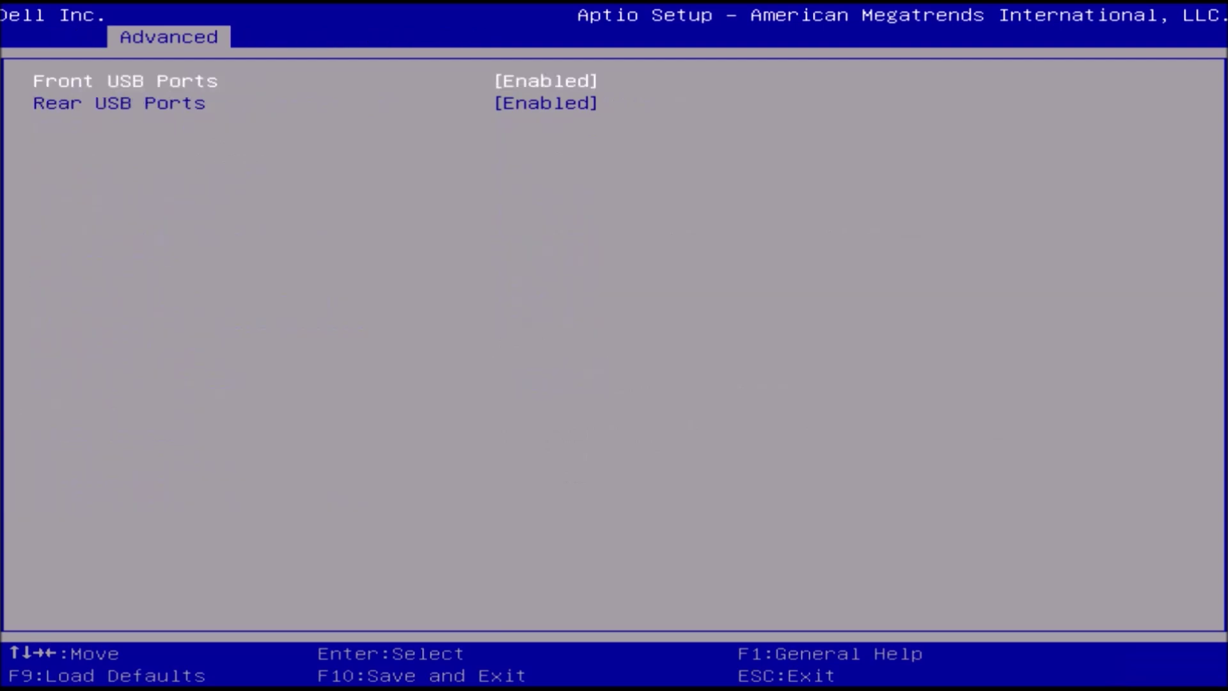
{"action": "key", "text": "Escape"}
{"action": "key", "text": "Down"}
{"action": "key", "text": "Return"}
{"action": "key", "text": "Down"}
{"action": "key", "text": "Down"}
{"action": "key", "text": "Down"}
{"action": "key", "text": "Down"}
{"action": "key", "text": "Down"}
{"action": "key", "text": "Down"}
{"action": "key", "text": "Down"}
{"action": "key", "text": "Down"}
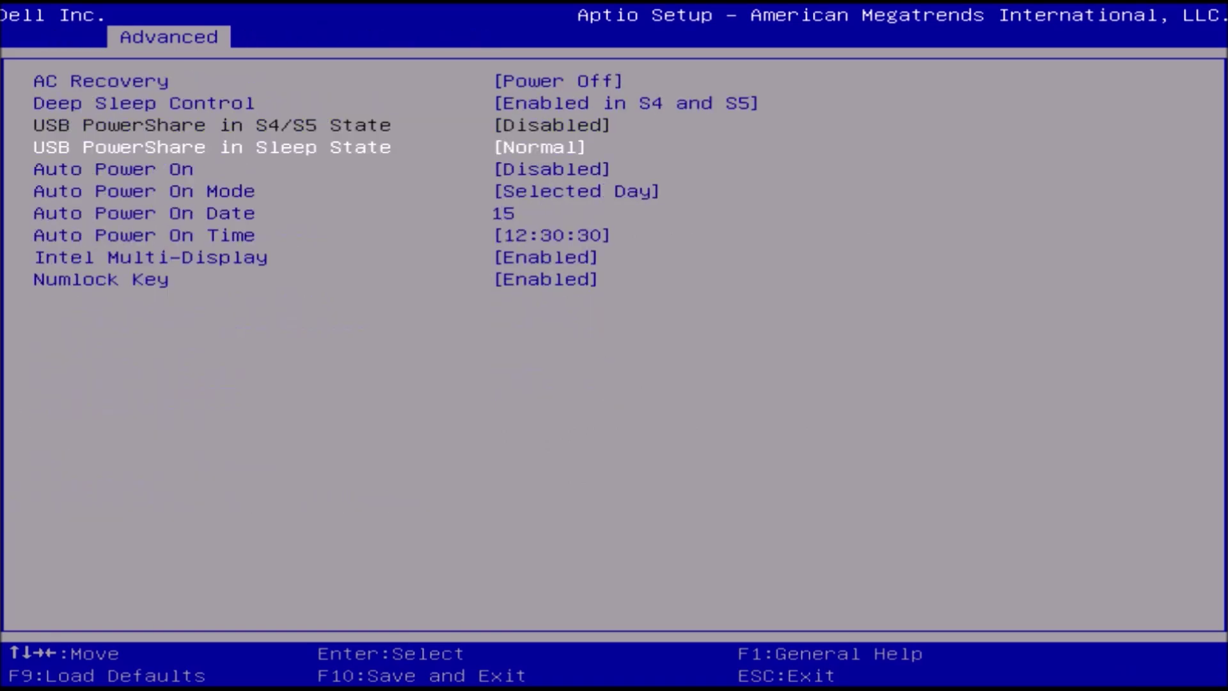
{"action": "key", "text": "Escape"}
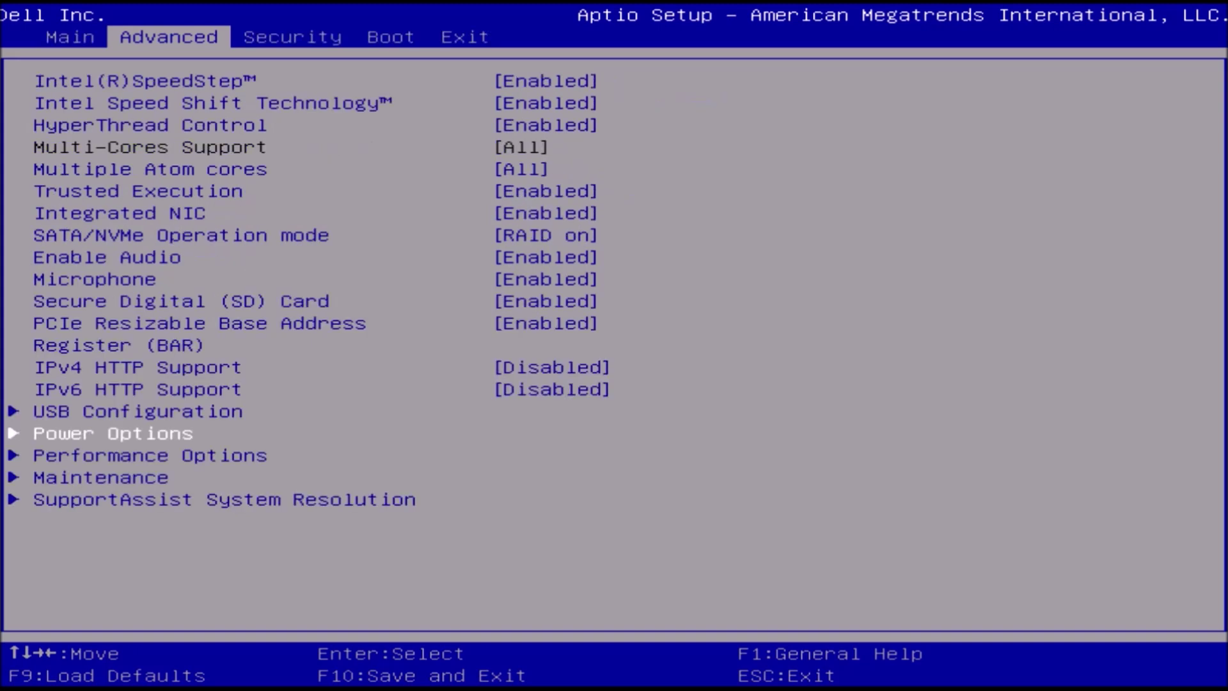
- Inspect the Performance Options, Maintenance and SupportAssist System Resolution settings under Advanced
{"action": "key", "text": "Down"}
{"action": "key", "text": "Return"}
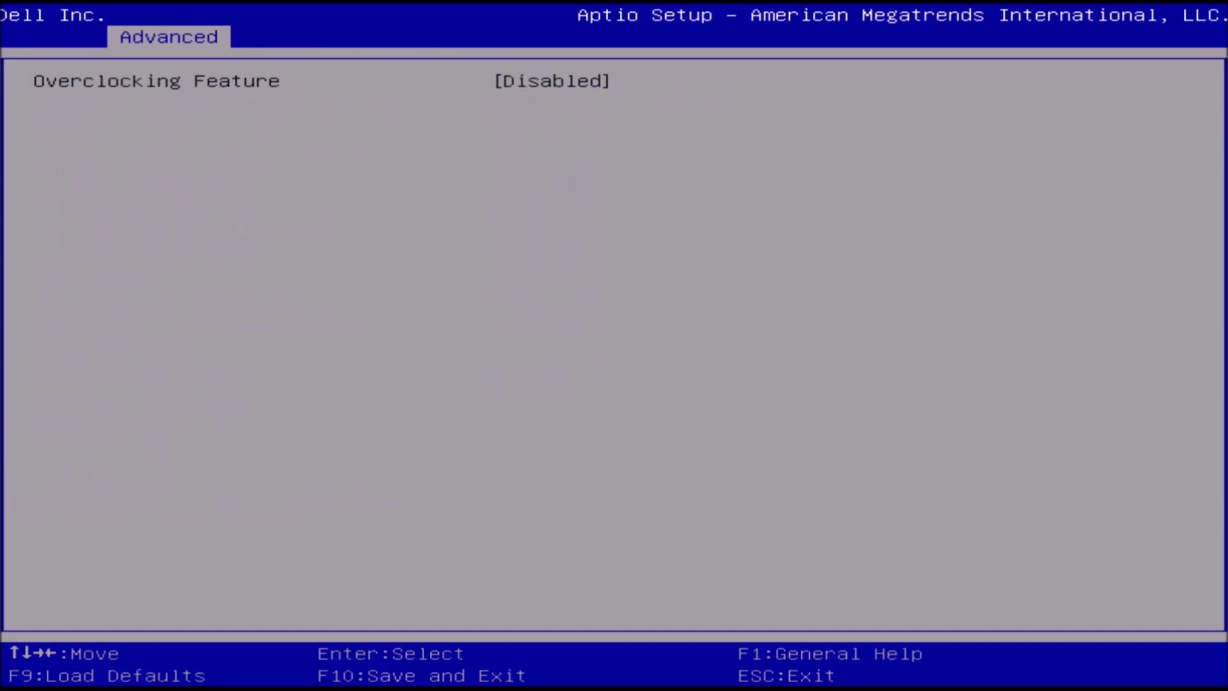
{"action": "key", "text": "Escape"}
{"action": "key", "text": "Down"}
{"action": "key", "text": "Return"}
{"action": "key", "text": "Down"}
{"action": "key", "text": "Down"}
{"action": "key", "text": "Escape"}
{"action": "key", "text": "Down"}
{"action": "key", "text": "Return"}
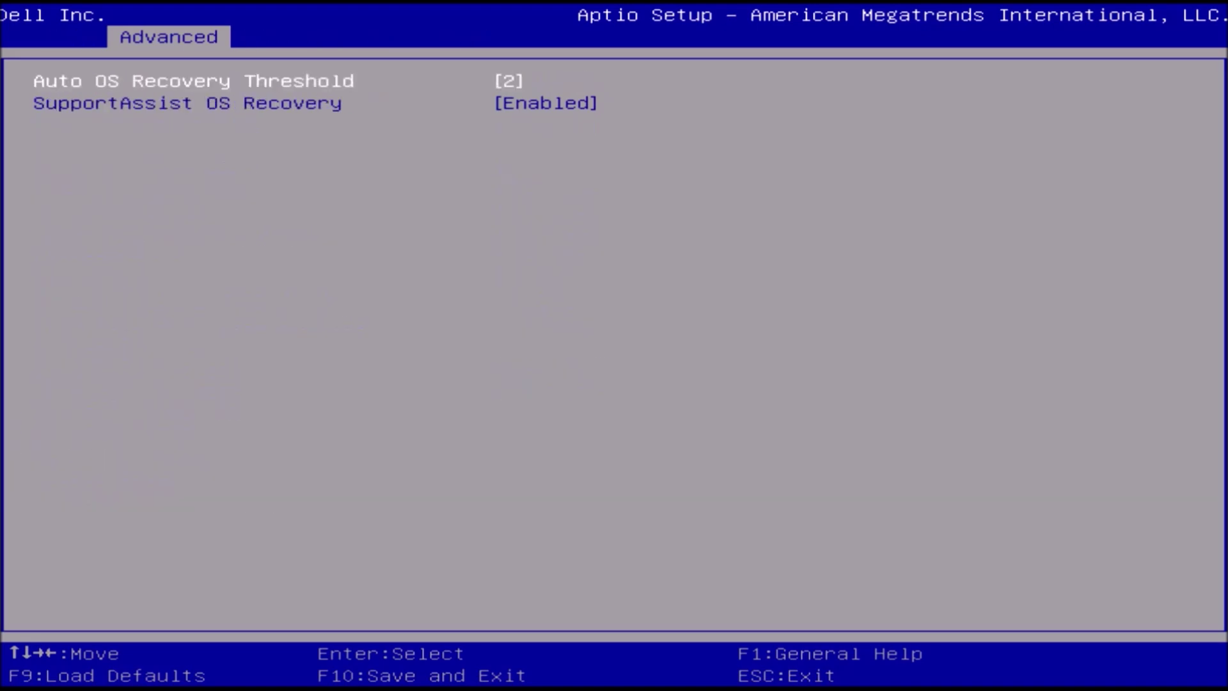
{"action": "key", "text": "Down"}
{"action": "key", "text": "Escape"}
- View the Security page, then exit with Discard Changes and Reset
{"action": "key", "text": "Right"}
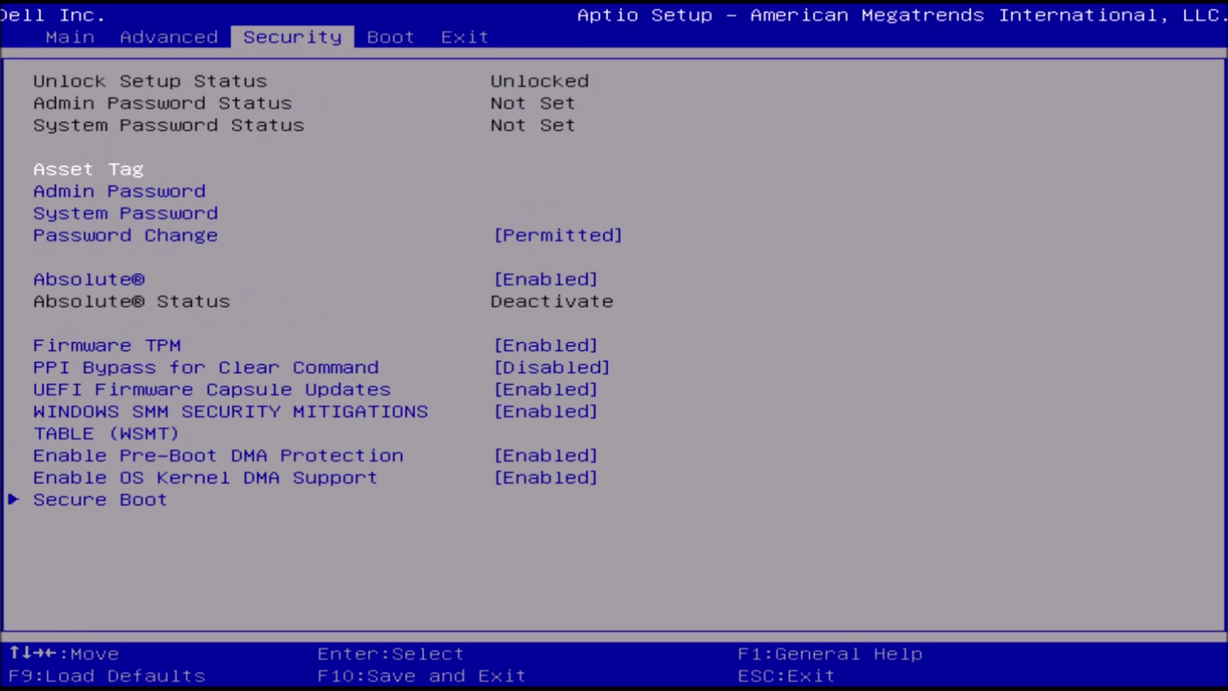
{"action": "key", "text": "Right"}
{"action": "key", "text": "Right"}
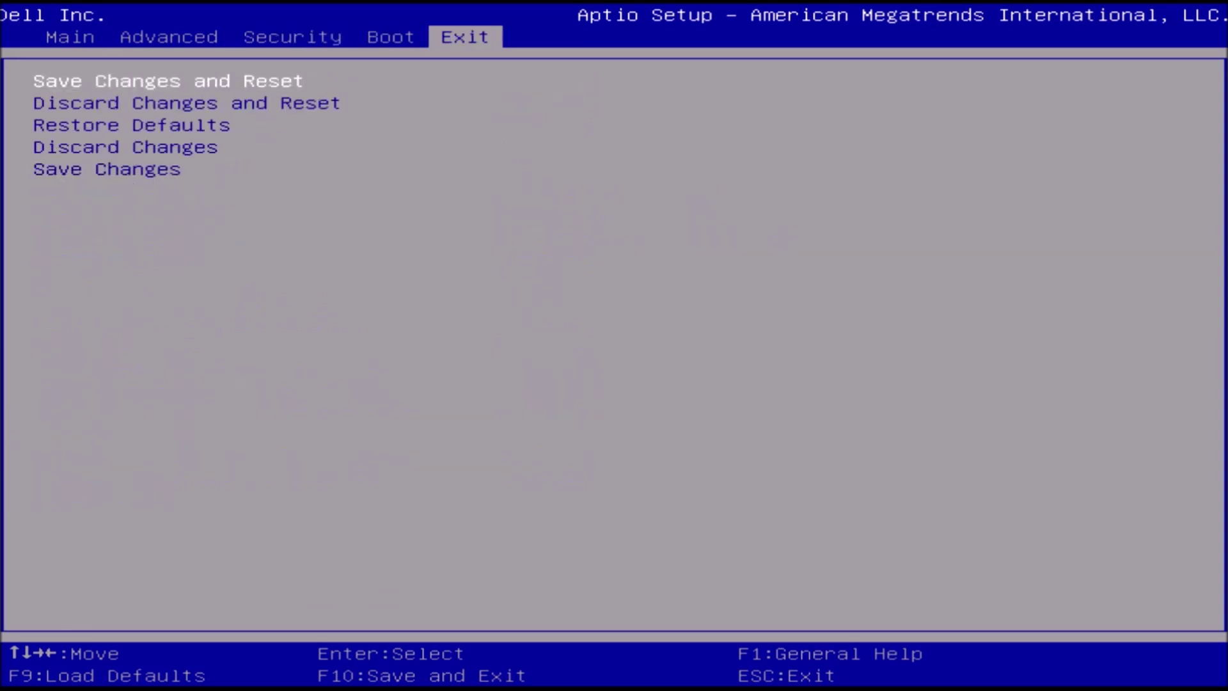
{"action": "key", "text": "Down"}
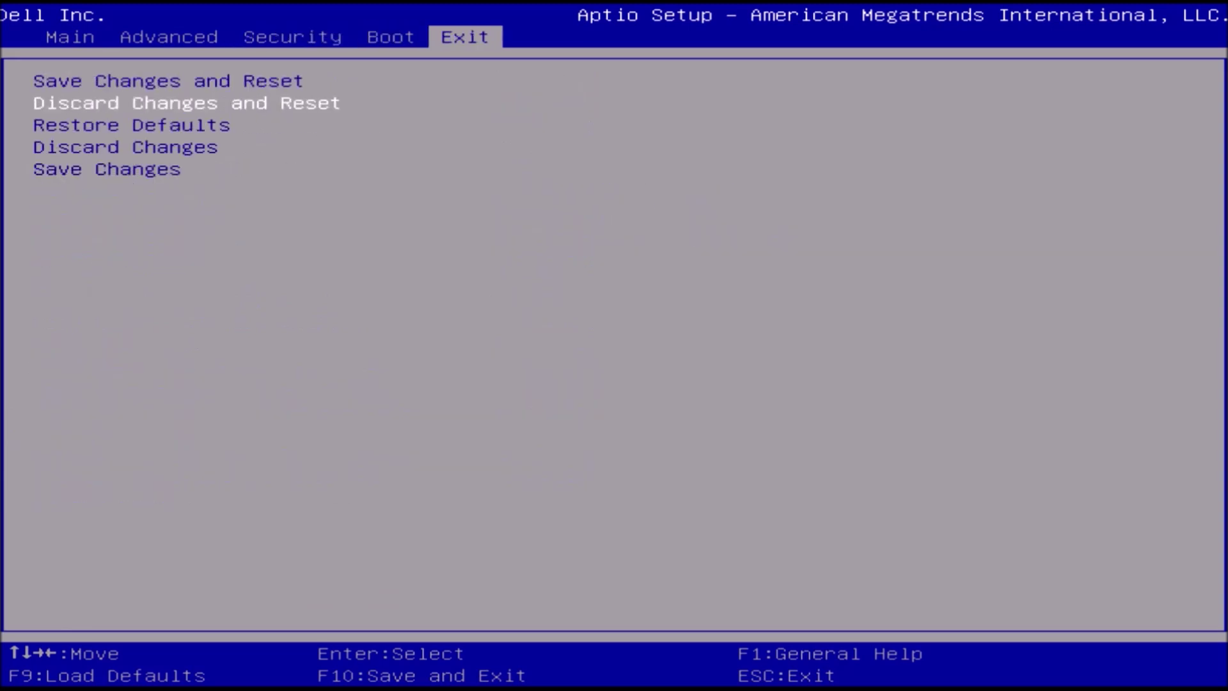
{"action": "key", "text": "Return"}
{"action": "key", "text": "Return"}
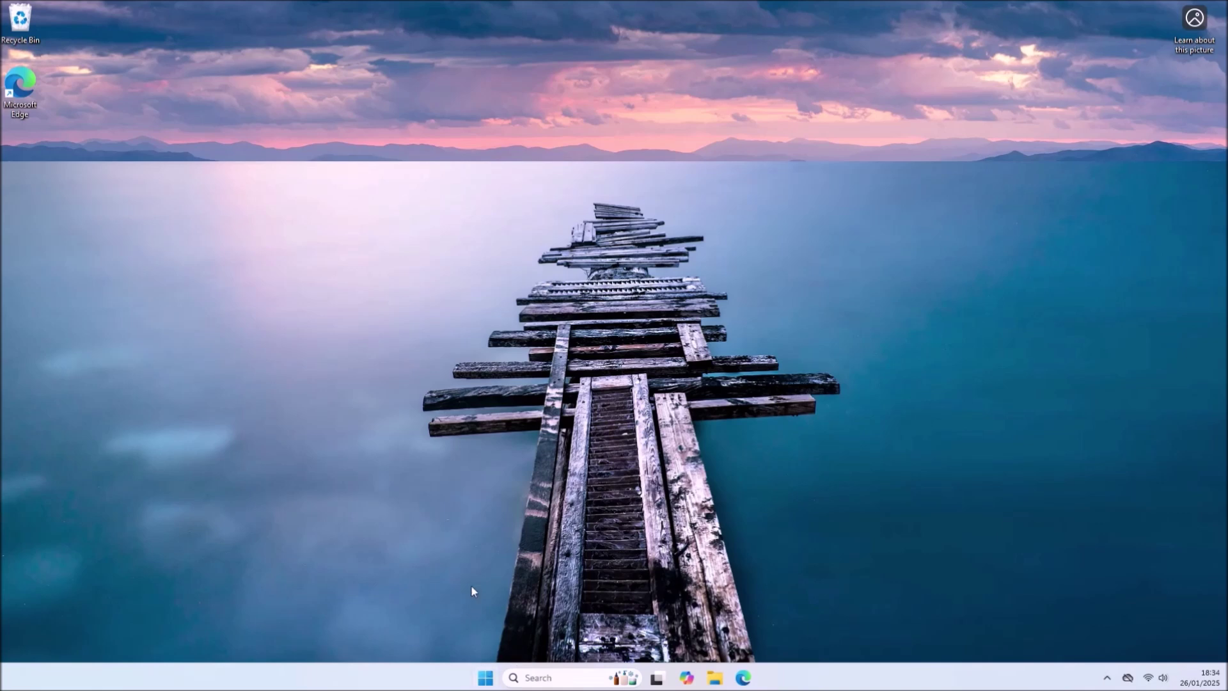
- Open the Windows Features list from Programs and Features via the 'app' Run command
{"action": "key", "text": "super+r"}
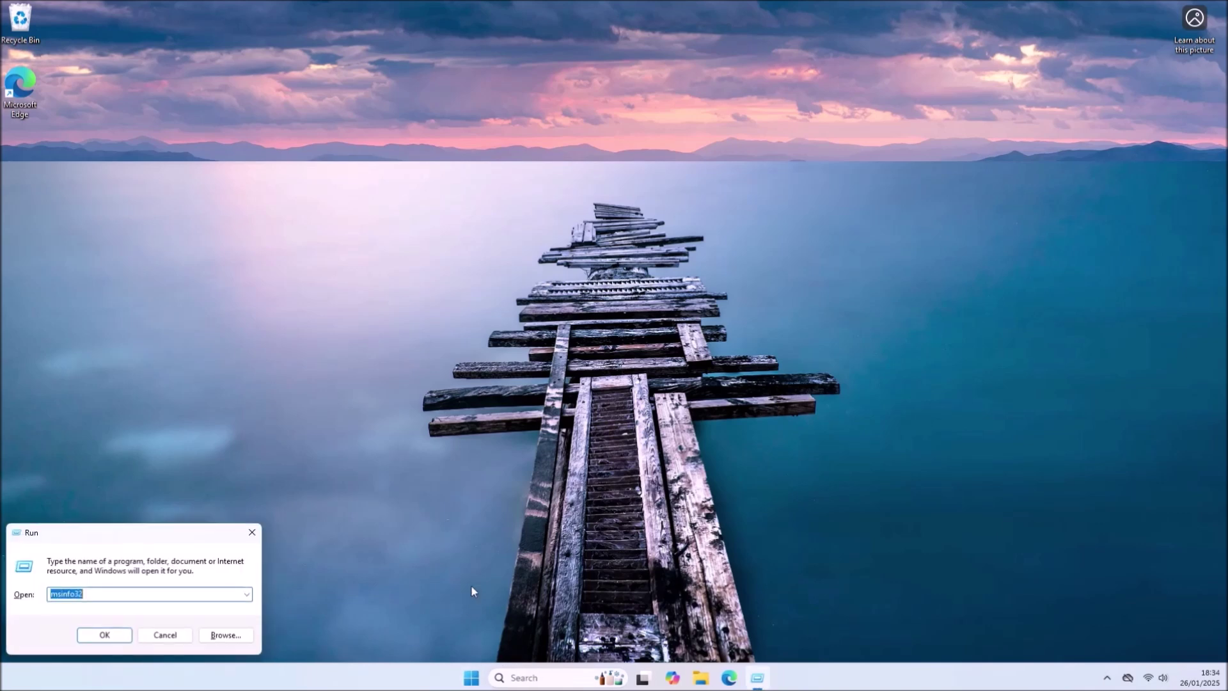
{"action": "type", "text": "appwiz.cpl"}
{"action": "key", "text": "Return"}
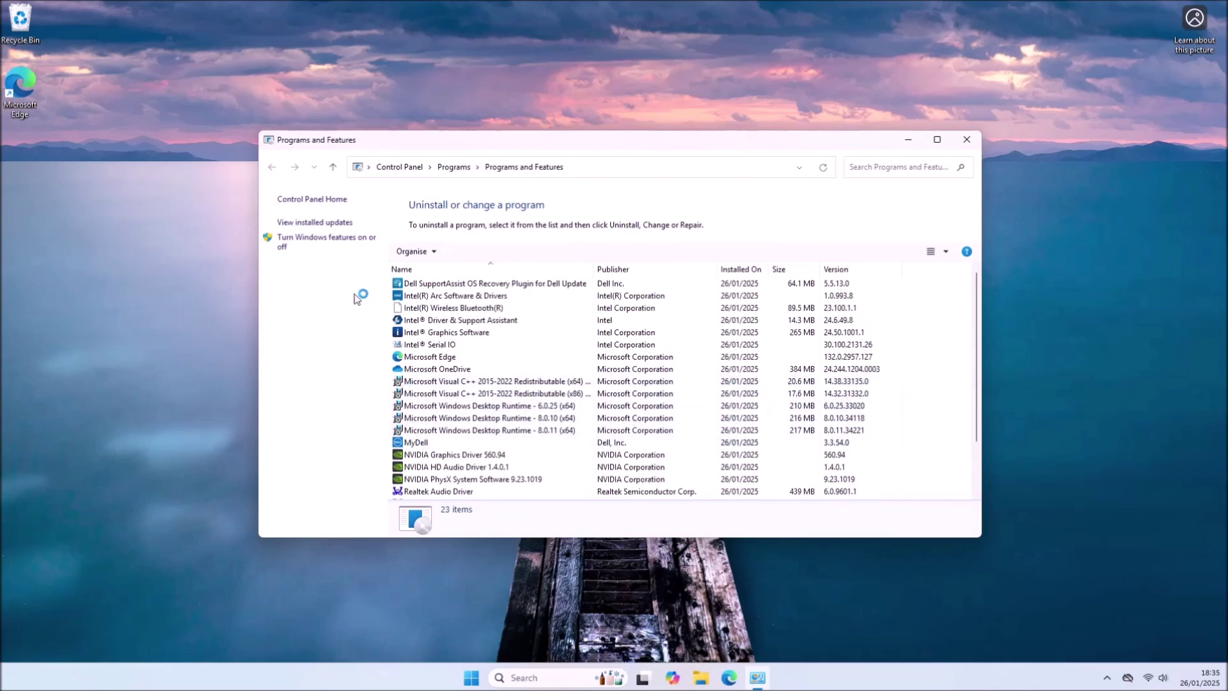
{"action": "left_click", "coordinate": [349, 243]}
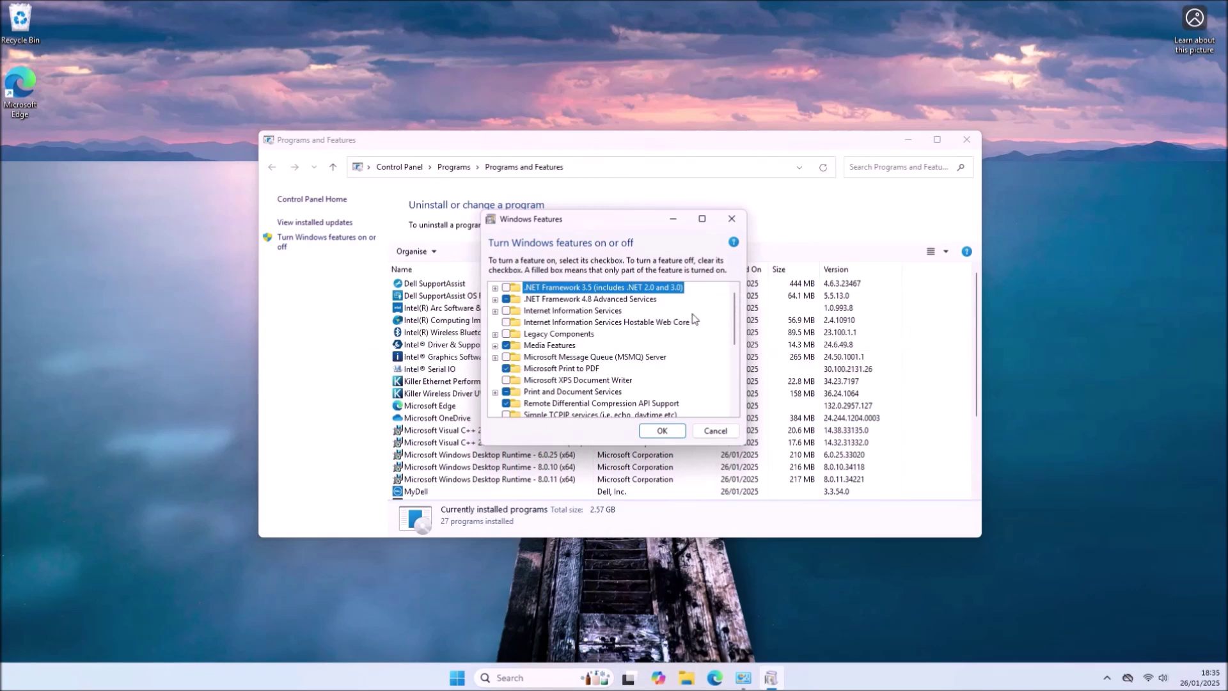
- Enable Virtual Machine Platform and Windows Hypervisor Platform, apply, and restart the computer
{"action": "left_click_drag", "start_coordinate": [734, 323], "coordinate": [723, 377]}
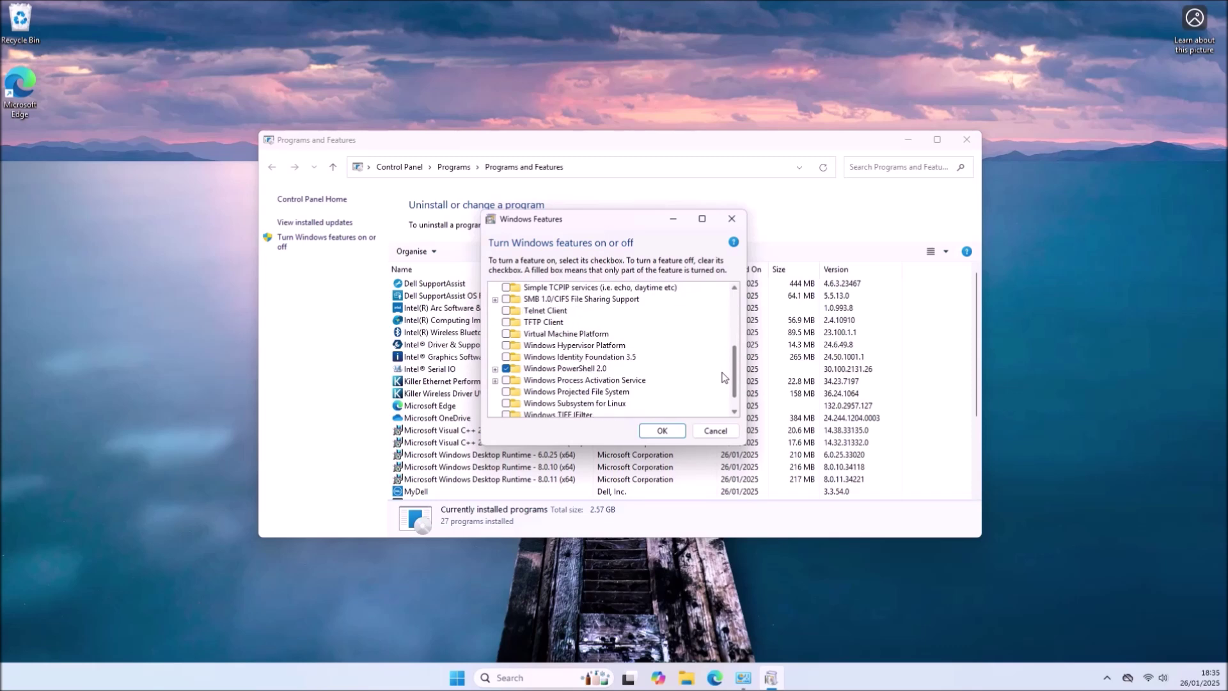
{"action": "left_click", "coordinate": [505, 334]}
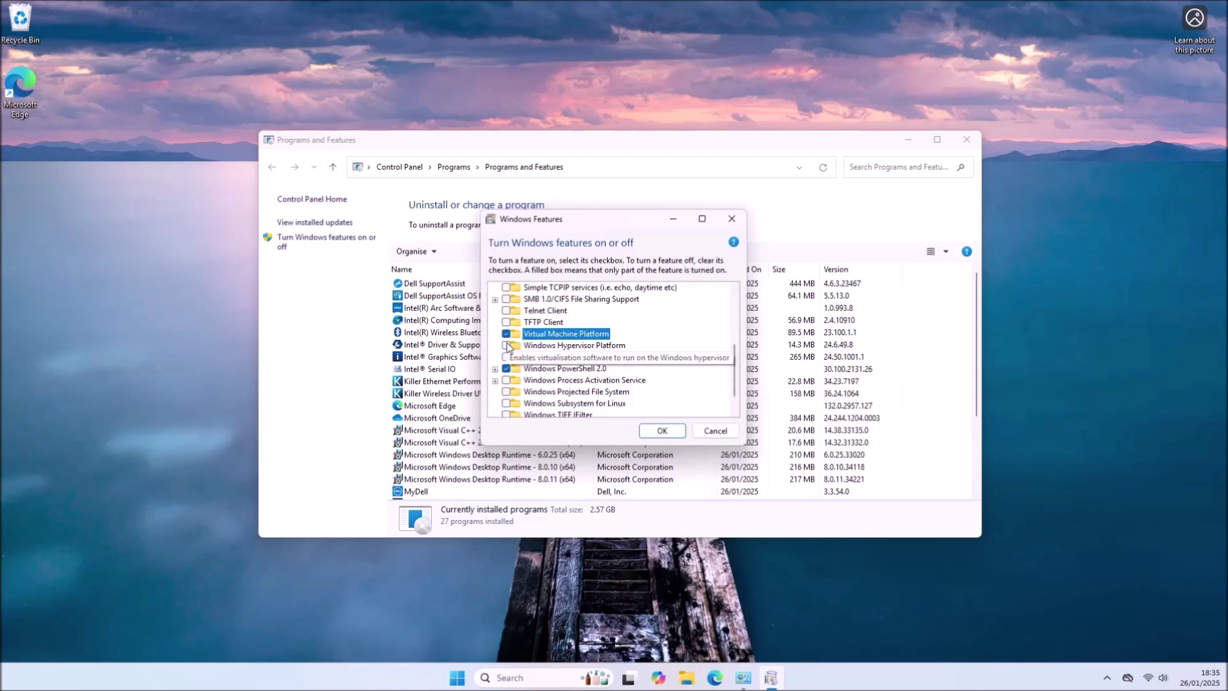
{"action": "left_click", "coordinate": [506, 345]}
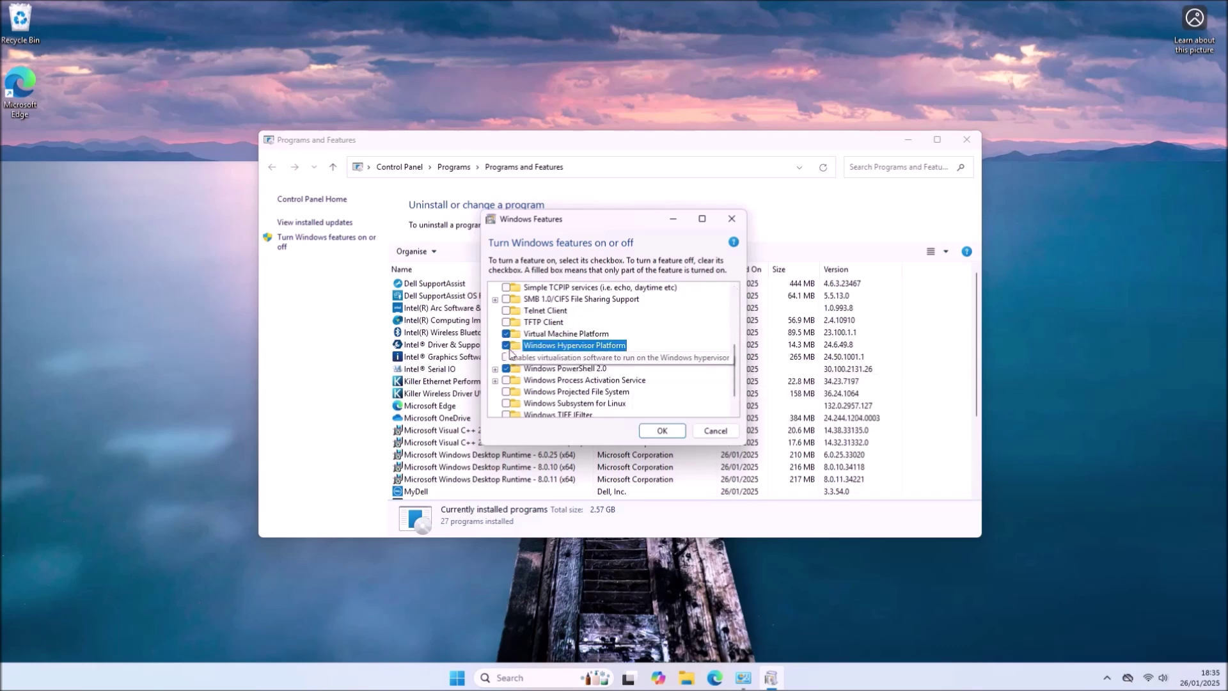
{"action": "left_click", "coordinate": [734, 413]}
{"action": "left_click", "coordinate": [734, 413]}
{"action": "left_click", "coordinate": [662, 431]}
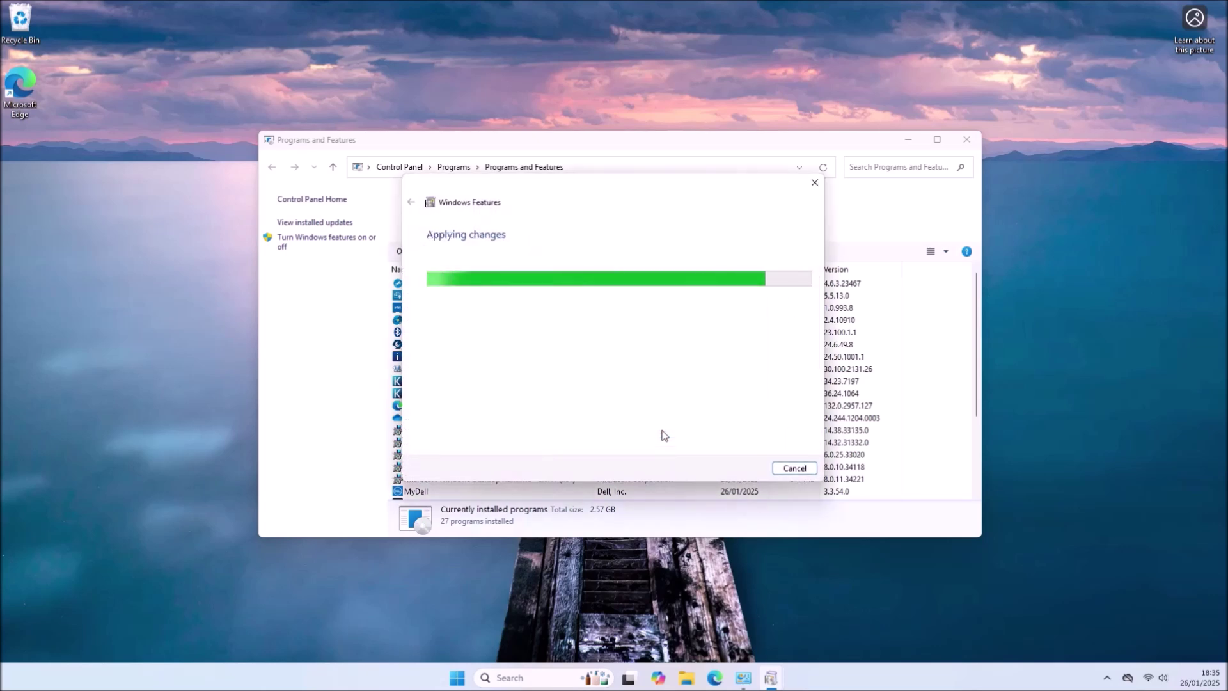
{"action": "left_click", "coordinate": [696, 469]}
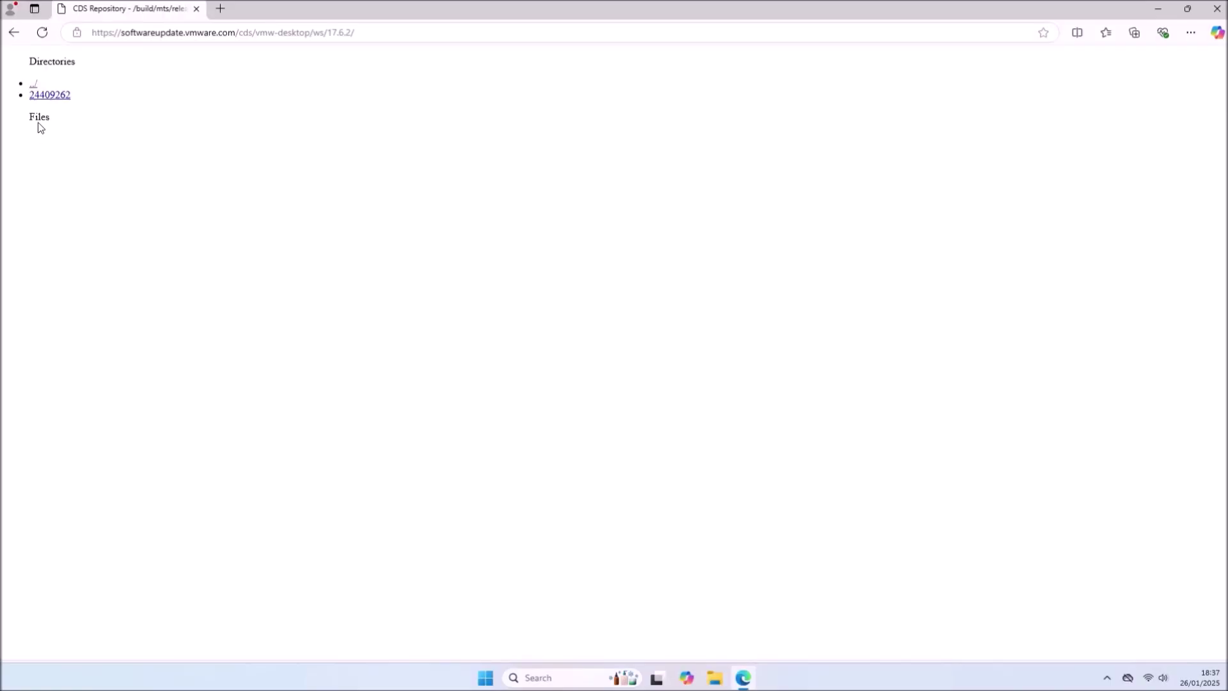
- Download VMware-workstation-17.6.2-24409262.exe.tar from the 24409262 > windows > core folder
{"action": "left_click", "coordinate": [51, 96]}
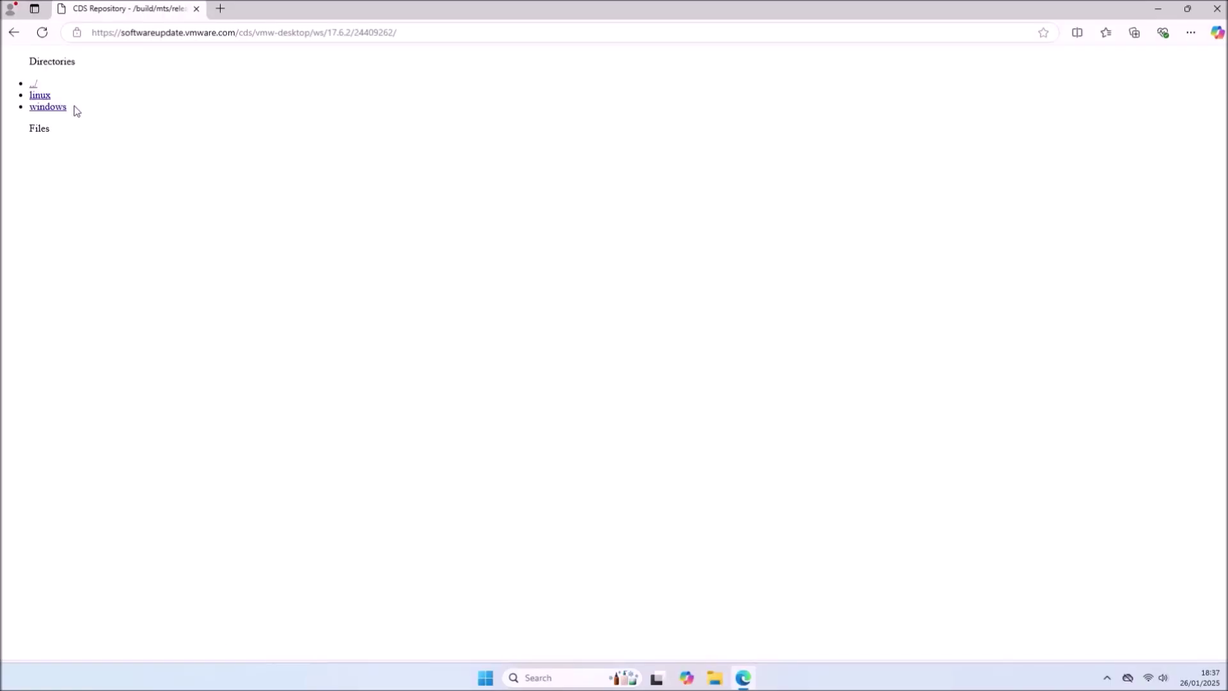
{"action": "left_click", "coordinate": [60, 109]}
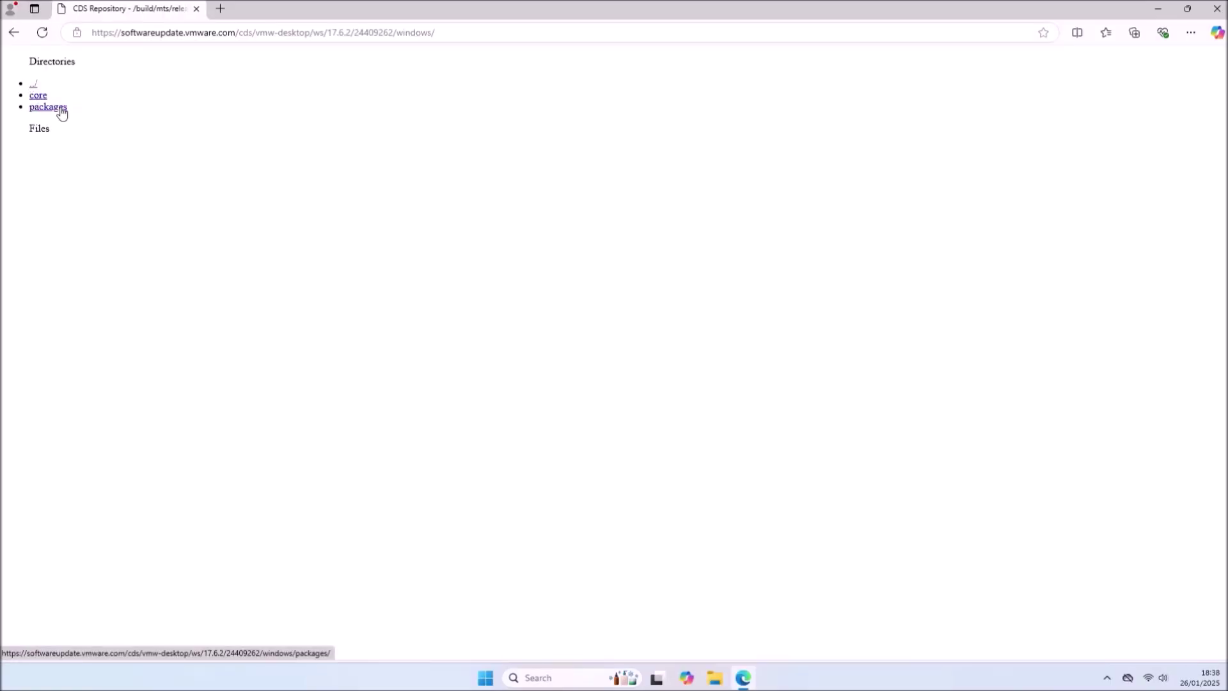
{"action": "left_click", "coordinate": [42, 97]}
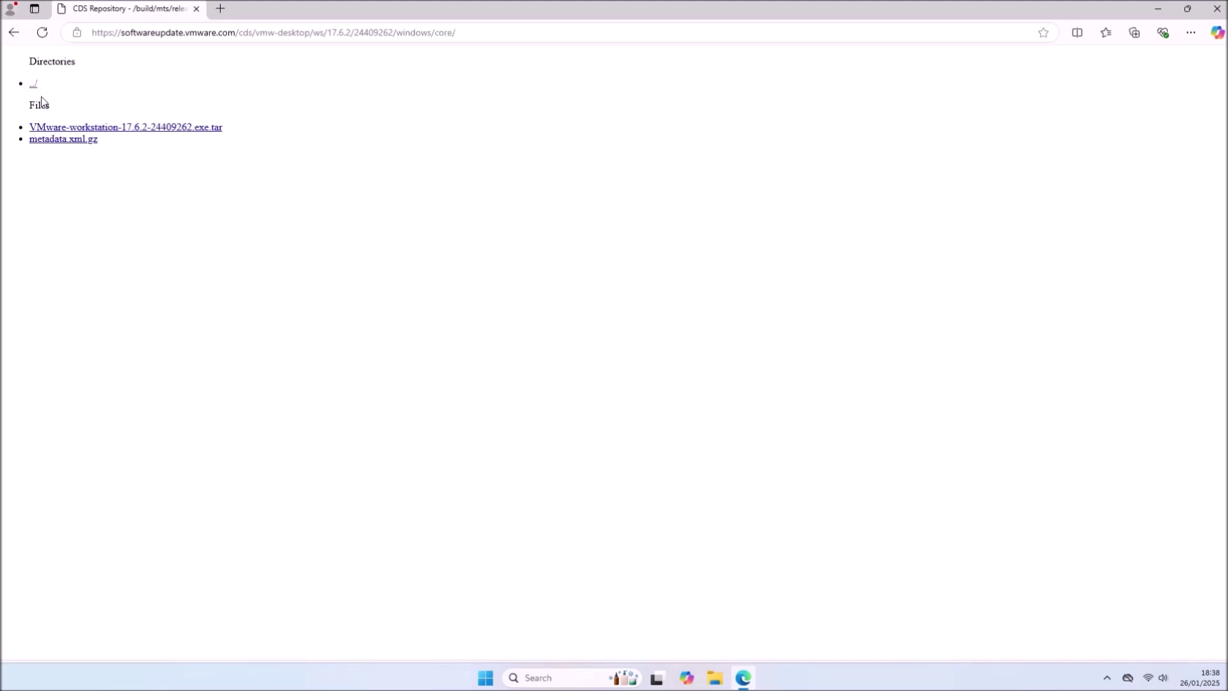
{"action": "left_click", "coordinate": [197, 128]}
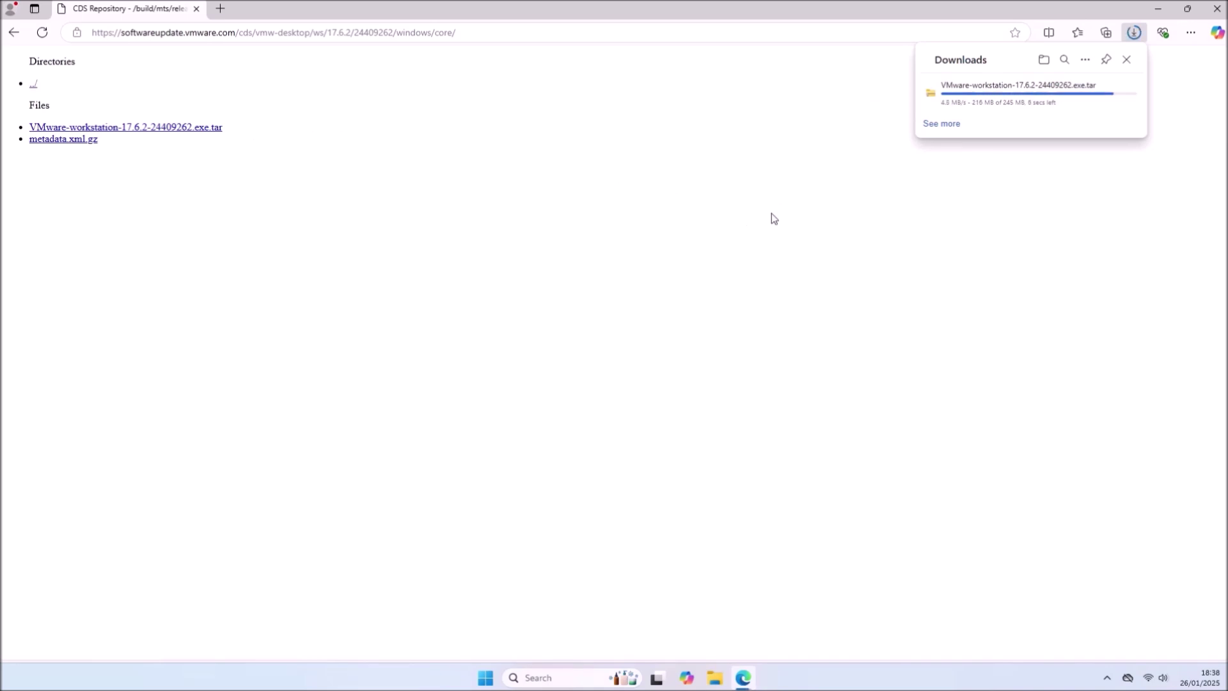
{"action": "left_click", "coordinate": [1158, 9]}
{"action": "left_click", "coordinate": [714, 678]}
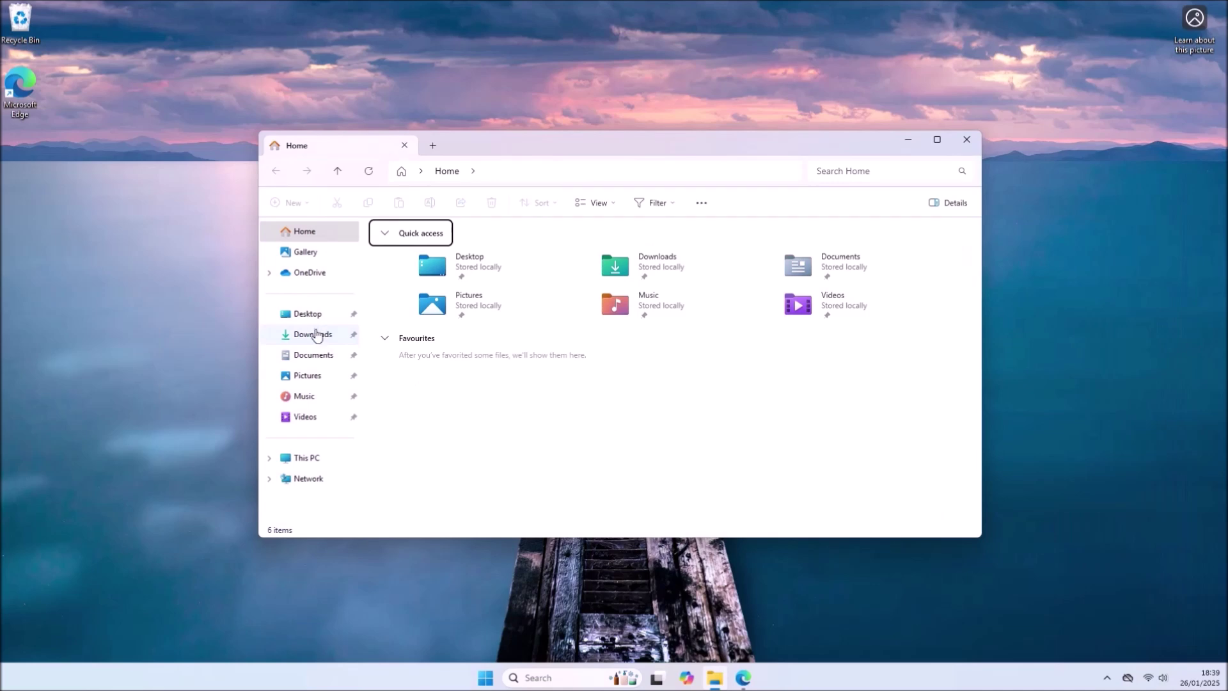
- Extract the VMware archive in Downloads and run the extracted installer, approving the UAC prompt
{"action": "left_click", "coordinate": [317, 334]}
{"action": "left_click", "coordinate": [480, 264]}
{"action": "right_click", "coordinate": [480, 264]}
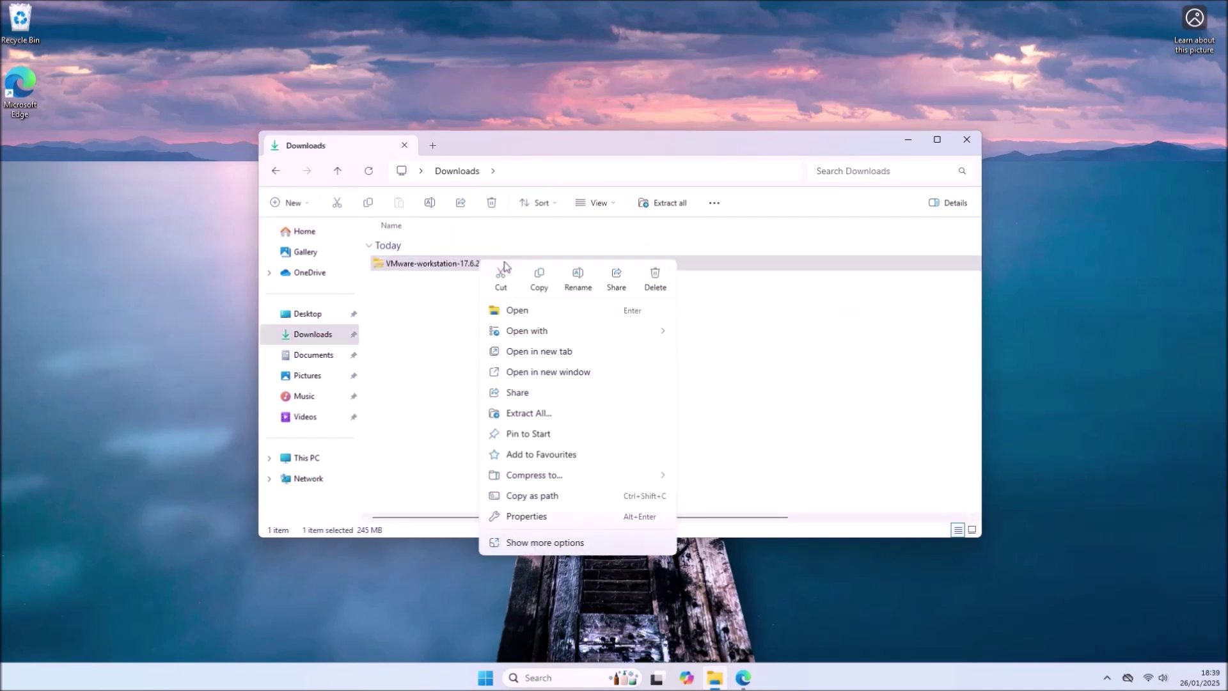
{"action": "left_click", "coordinate": [566, 412]}
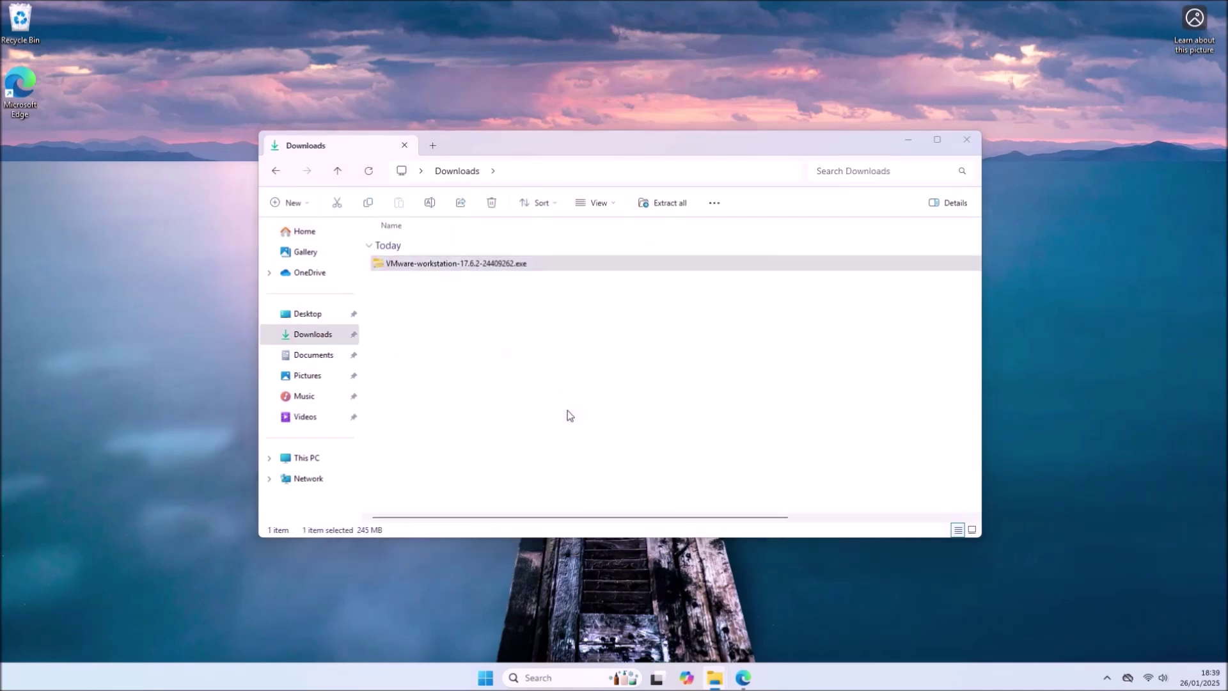
{"action": "left_click", "coordinate": [735, 460]}
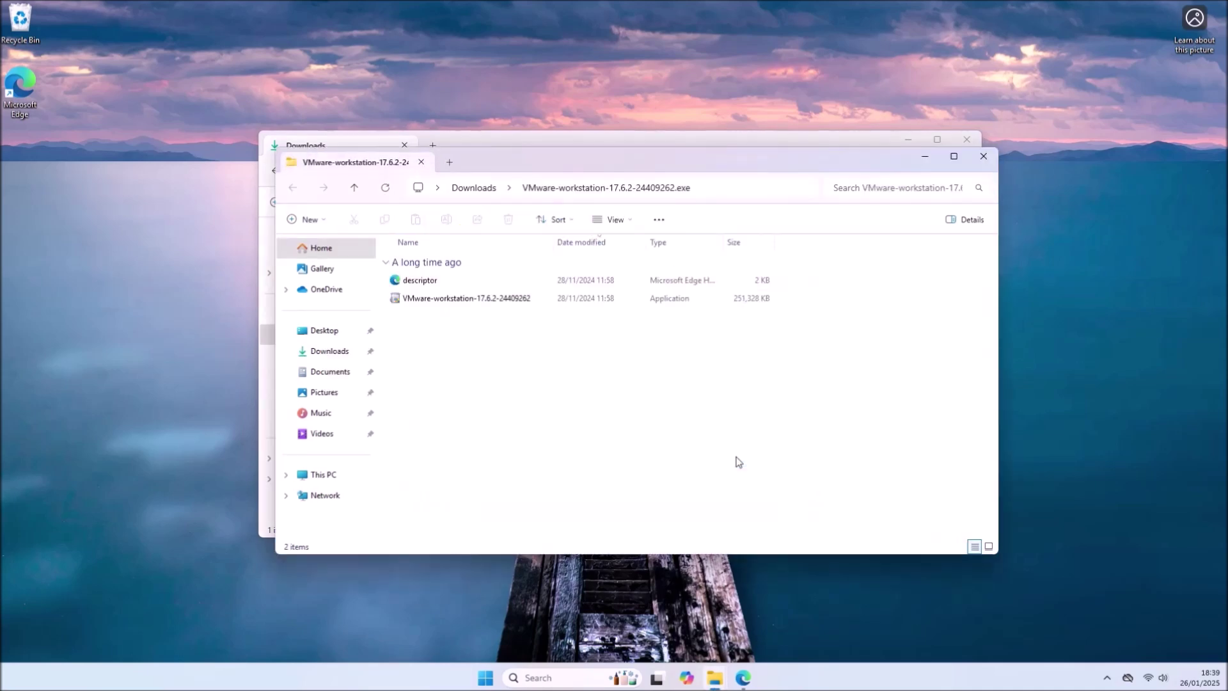
{"action": "double_click", "coordinate": [539, 302]}
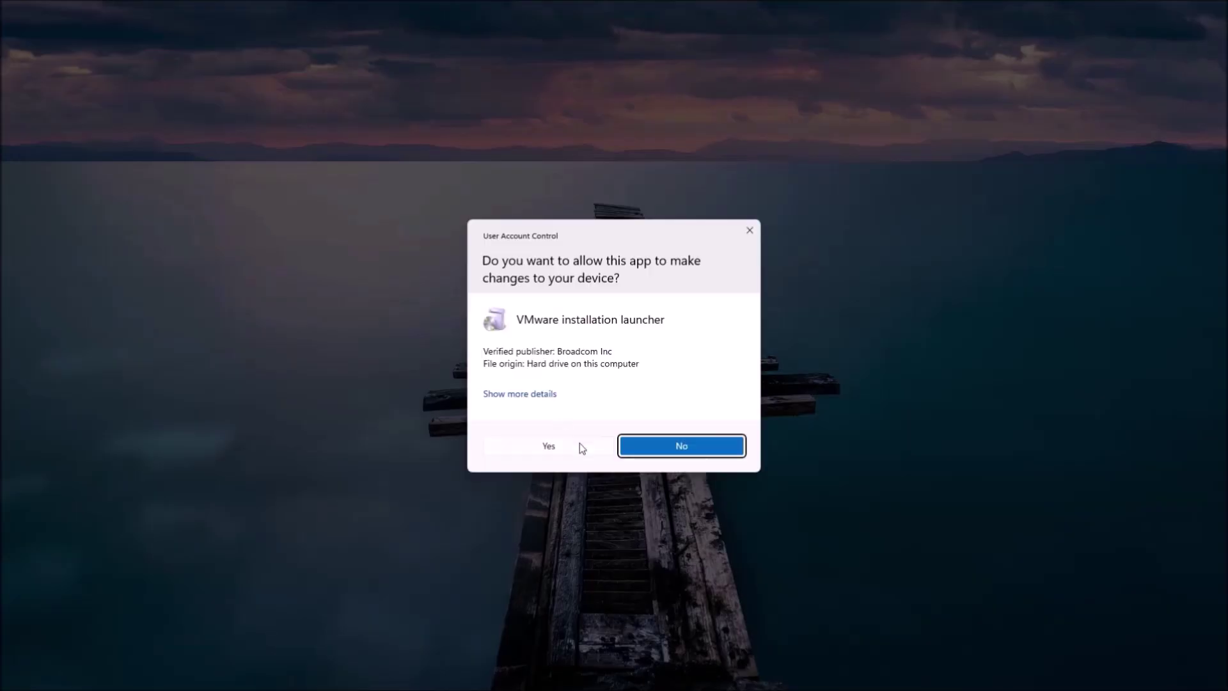
{"action": "left_click", "coordinate": [579, 444]}
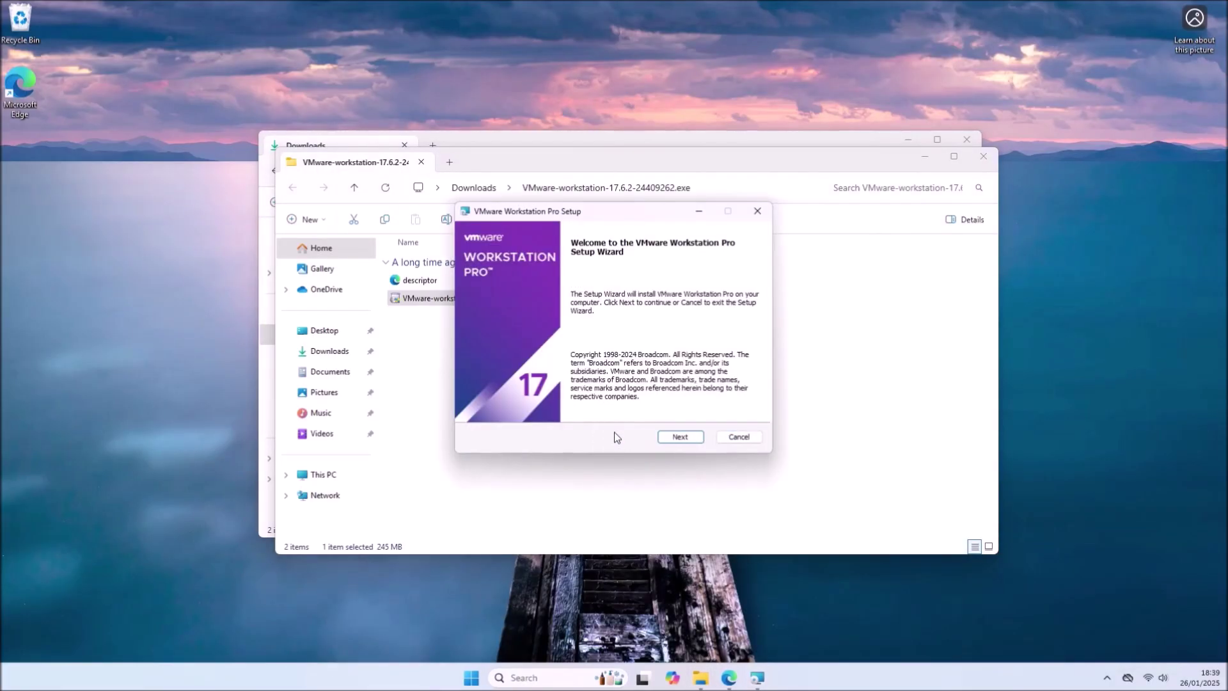
- Install Workstation Pro with the EULA accepted, the default folder, and no desktop shortcut
{"action": "left_click", "coordinate": [670, 443]}
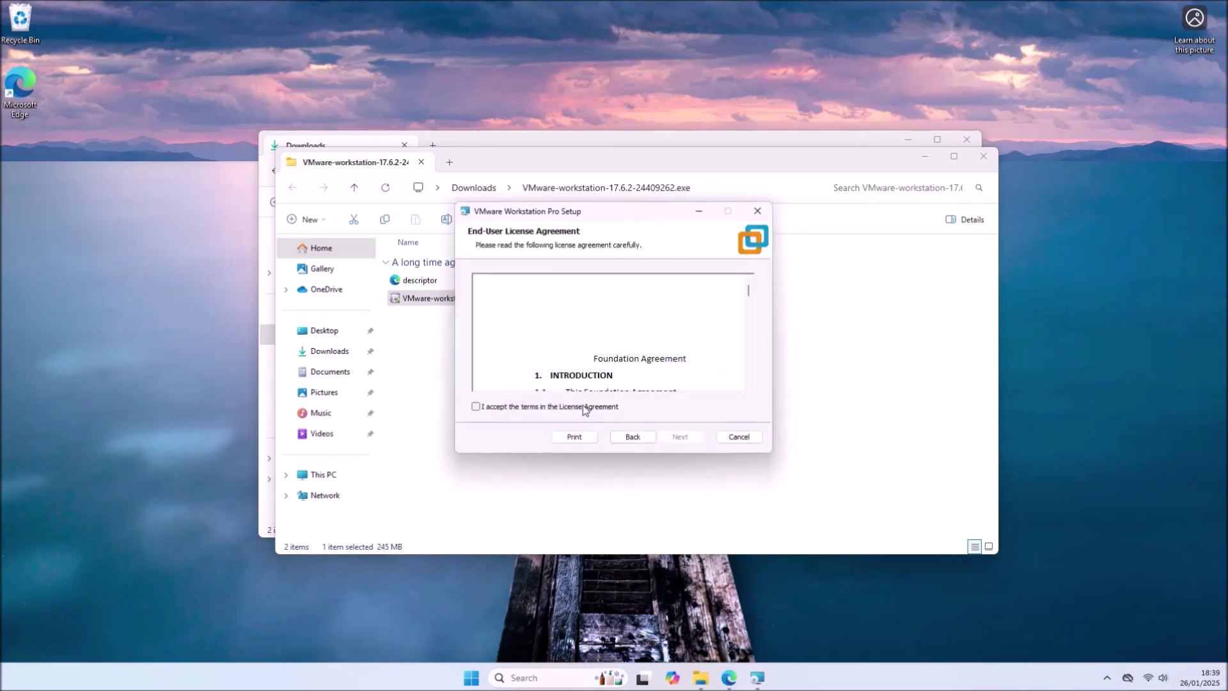
{"action": "left_click", "coordinate": [589, 407]}
{"action": "left_click", "coordinate": [680, 436]}
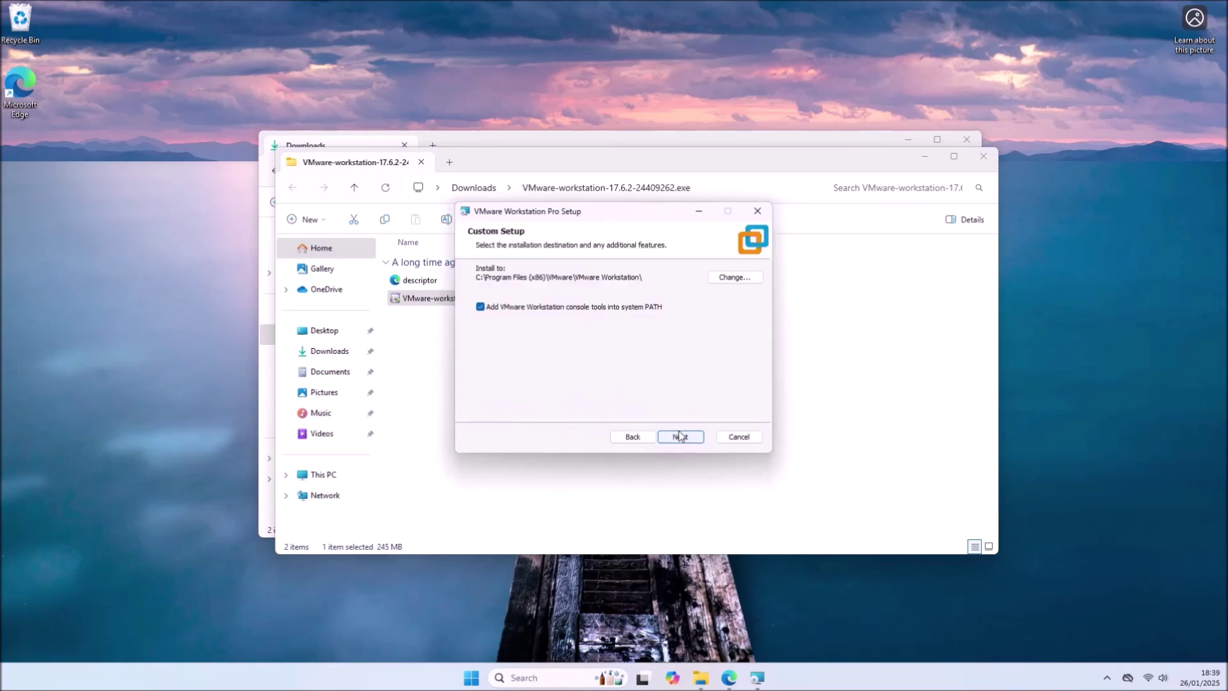
{"action": "left_click", "coordinate": [679, 436]}
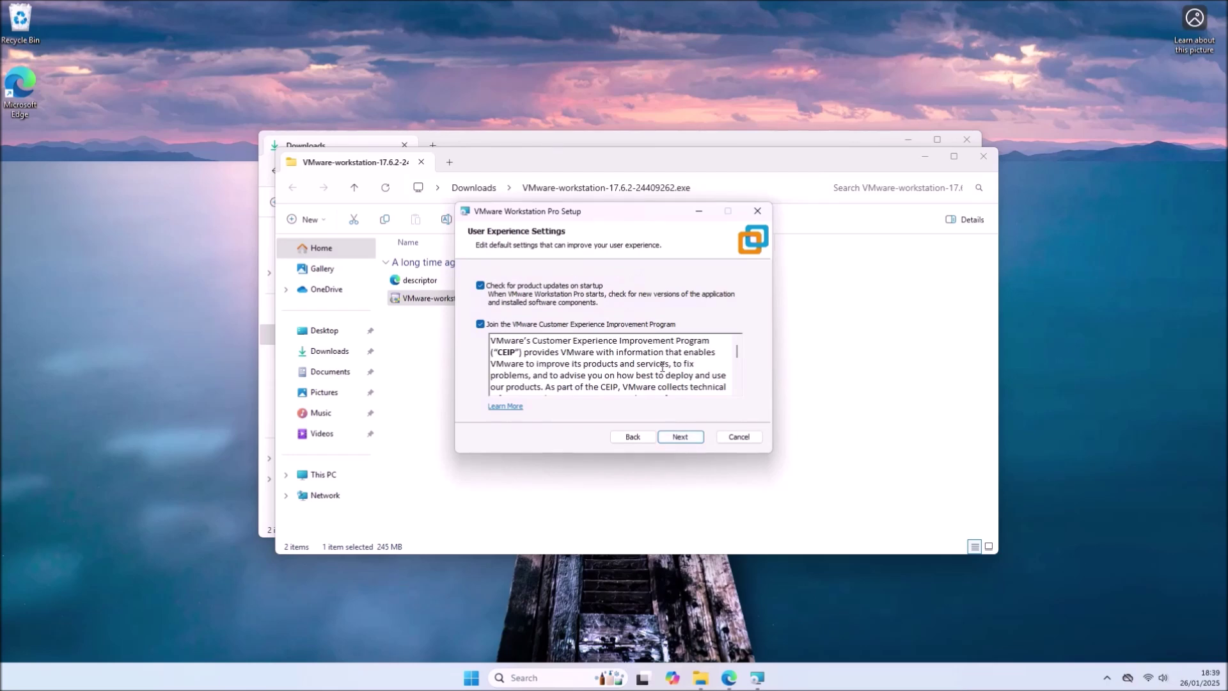
{"action": "left_click", "coordinate": [680, 441]}
{"action": "left_click", "coordinate": [508, 305]}
{"action": "left_click", "coordinate": [679, 436]}
{"action": "left_click", "coordinate": [686, 436]}
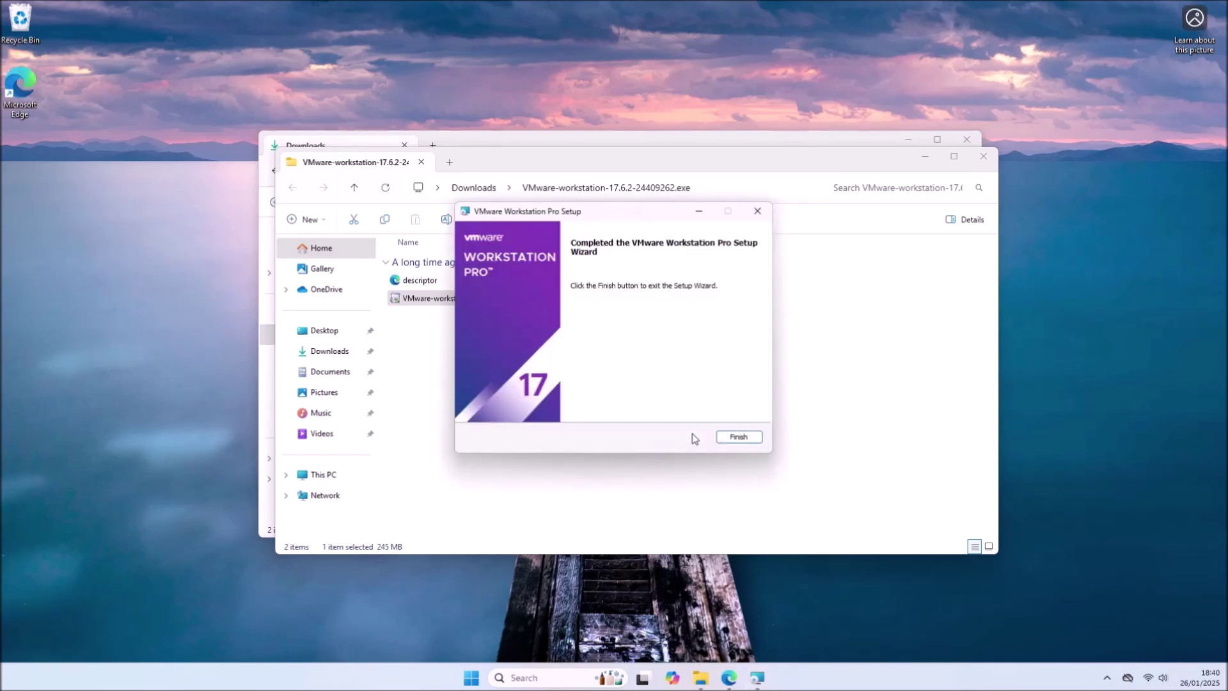
{"action": "left_click", "coordinate": [726, 438]}
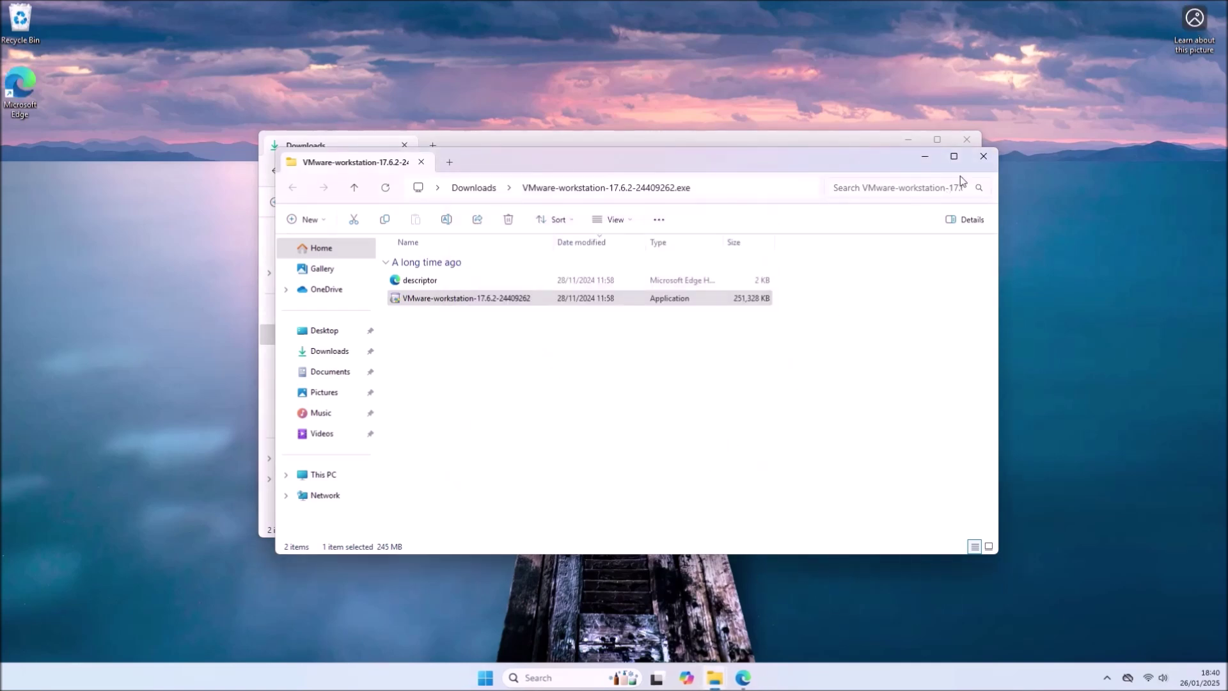
- Close the File Explorer windows and bring Edge back up
{"action": "left_click", "coordinate": [925, 157]}
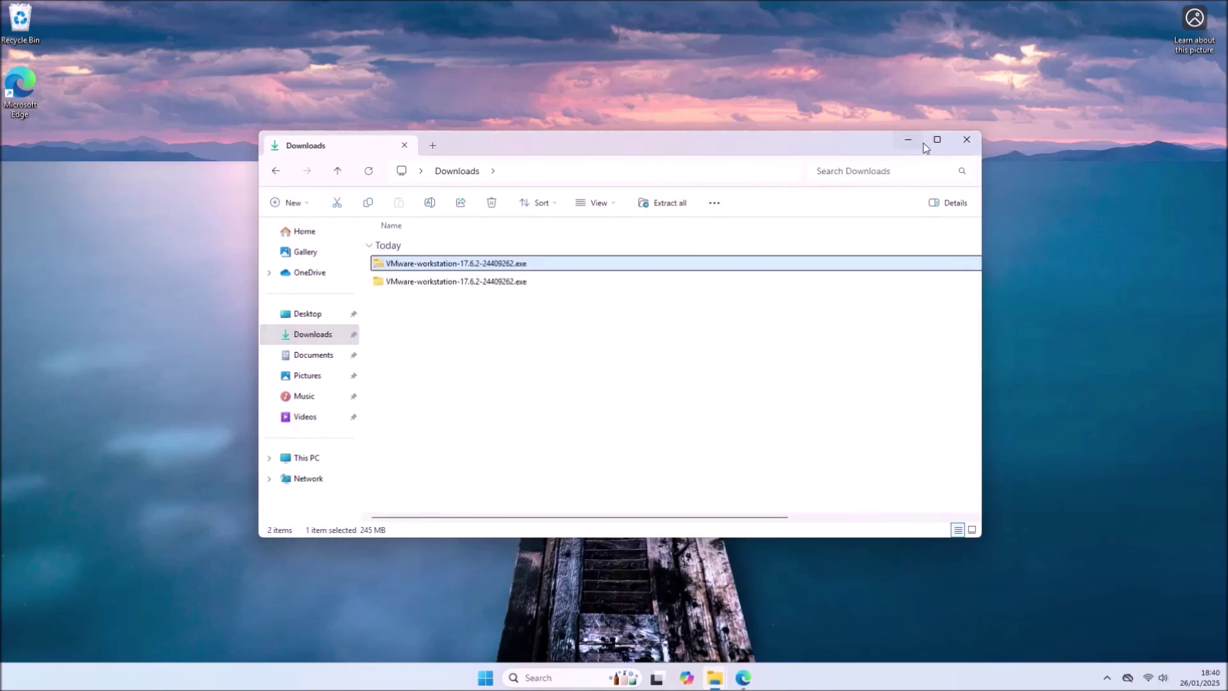
{"action": "left_click", "coordinate": [966, 140]}
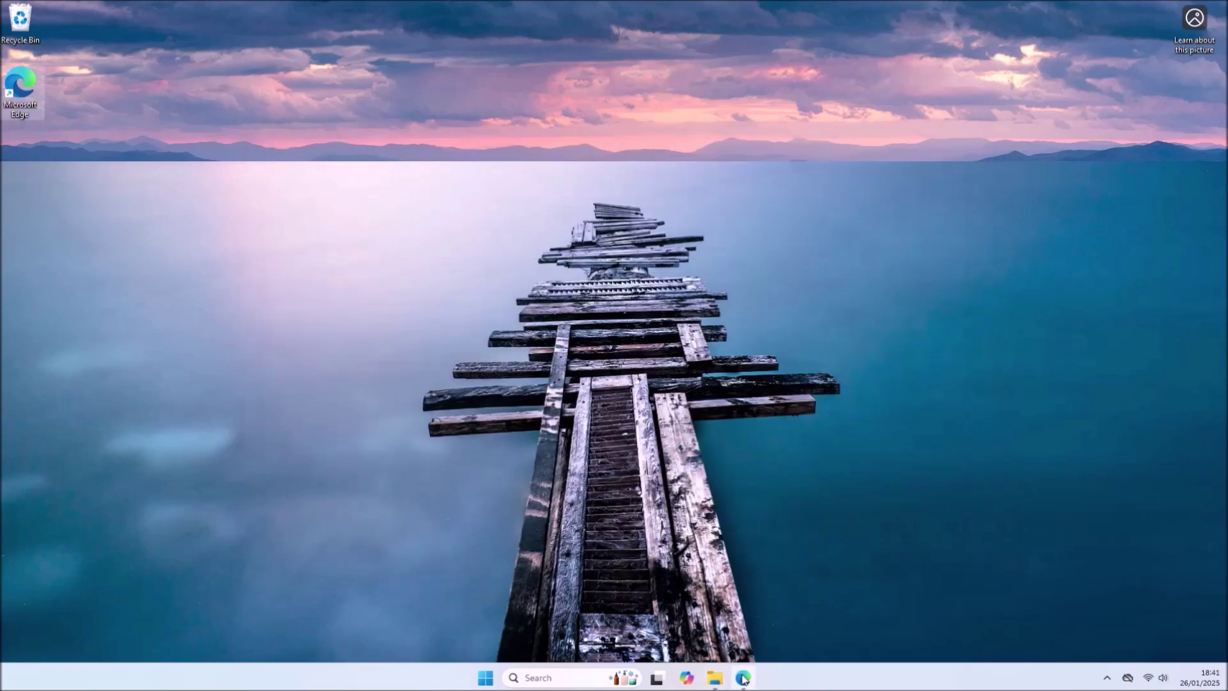
{"action": "left_click", "coordinate": [742, 678]}
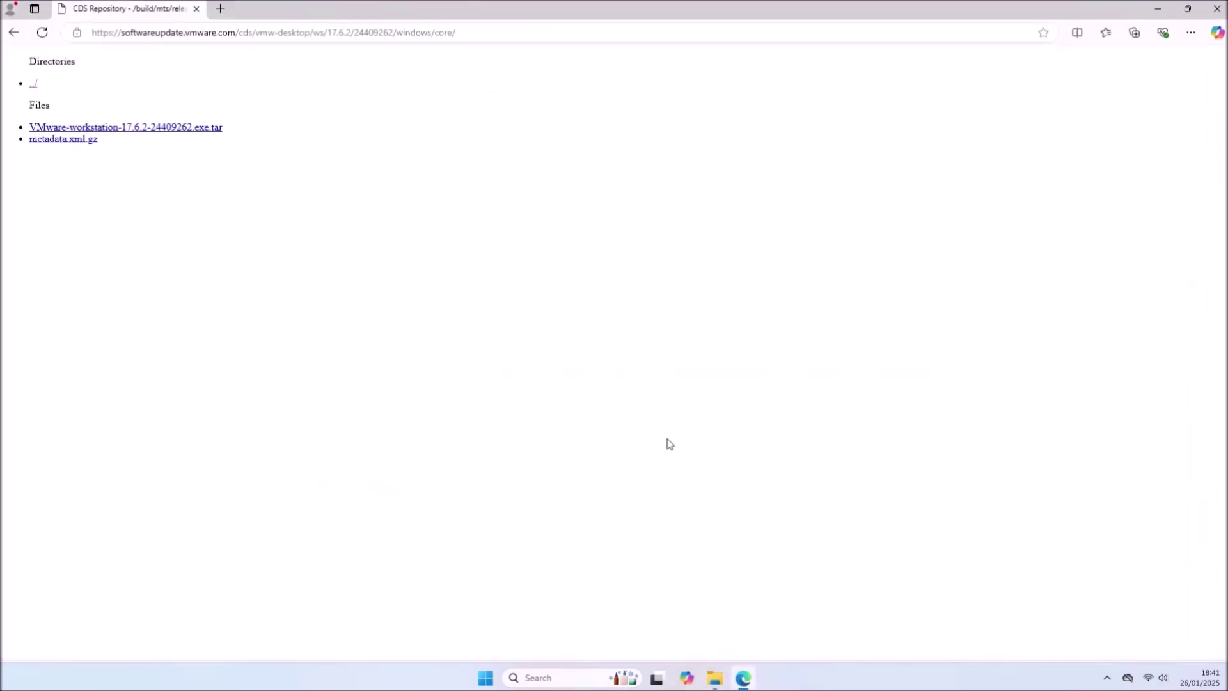
- Search 'download ubuntu desktop', accept cookies on ubuntu.com, and download Ubuntu Desktop 24.10
{"action": "left_click", "coordinate": [229, 9]}
{"action": "type", "text": "d"}
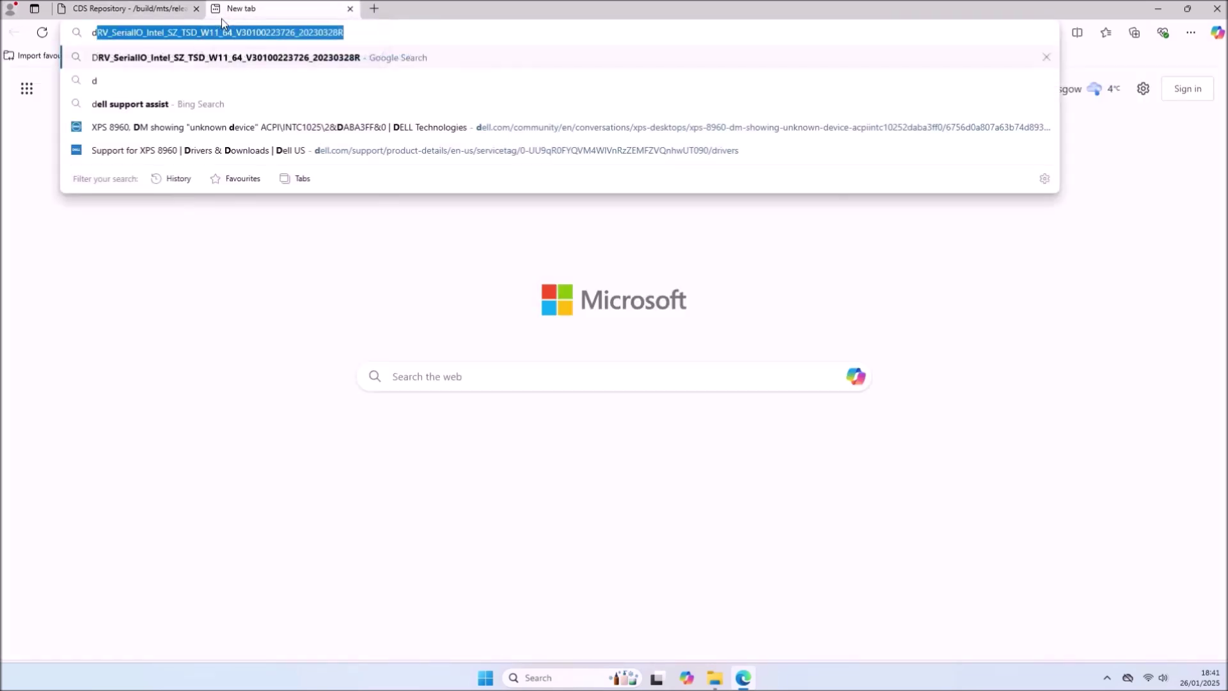
{"action": "type", "text": "ownload ubuntu desktop"}
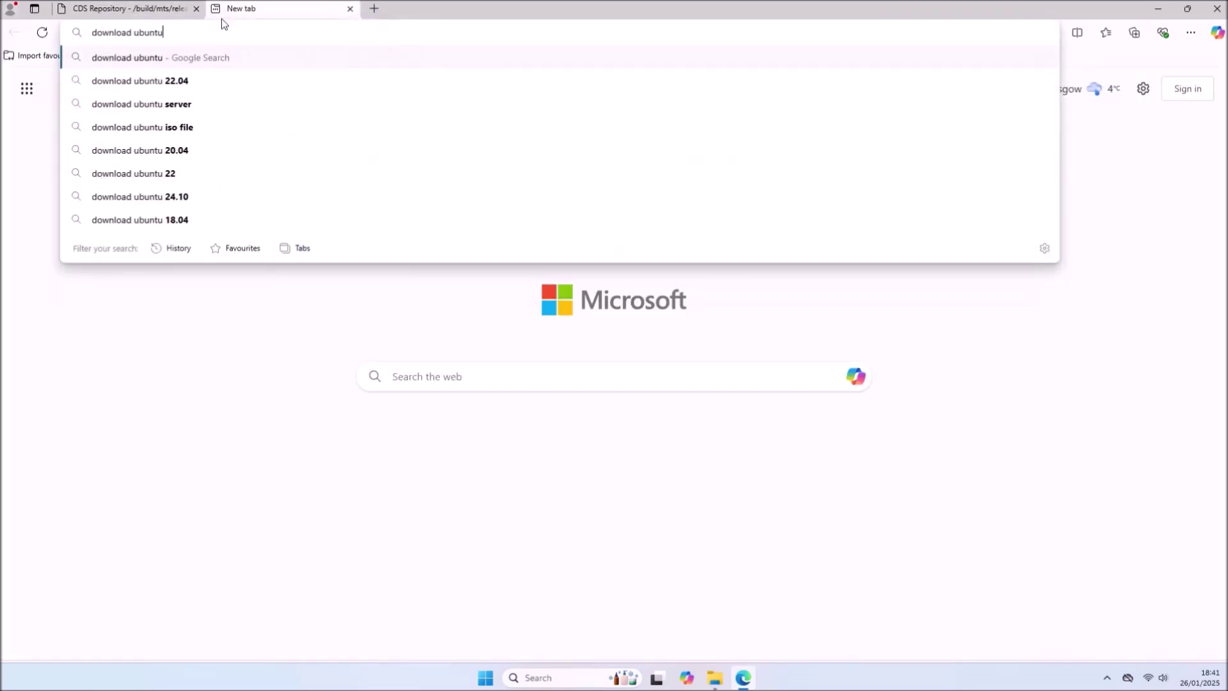
{"action": "key", "text": "Return"}
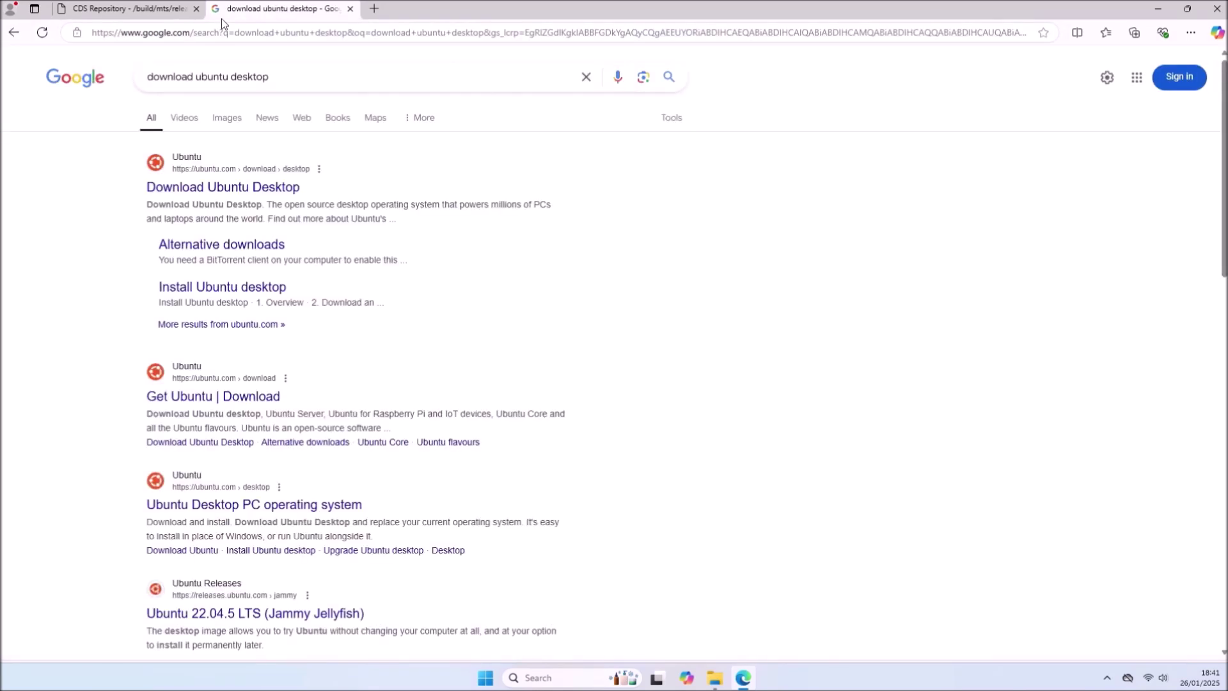
{"action": "left_click", "coordinate": [246, 185]}
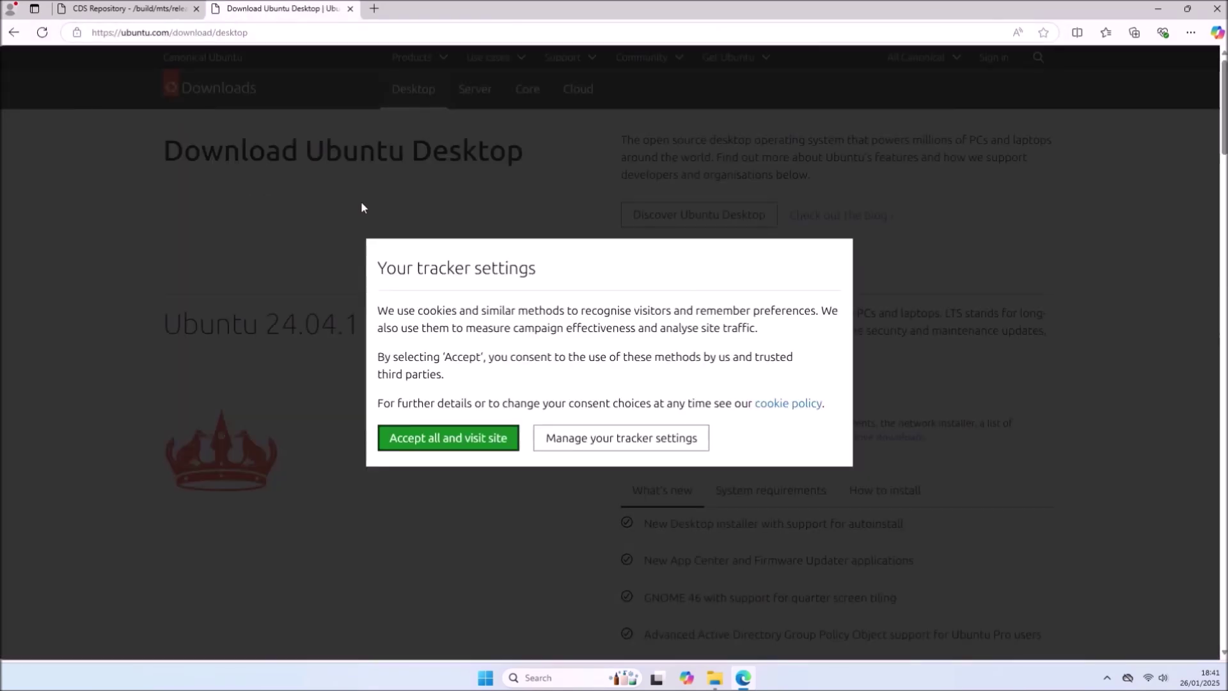
{"action": "left_click", "coordinate": [476, 437]}
{"action": "scroll", "coordinate": [649, 425], "scroll_direction": "down", "scroll_amount": 9}
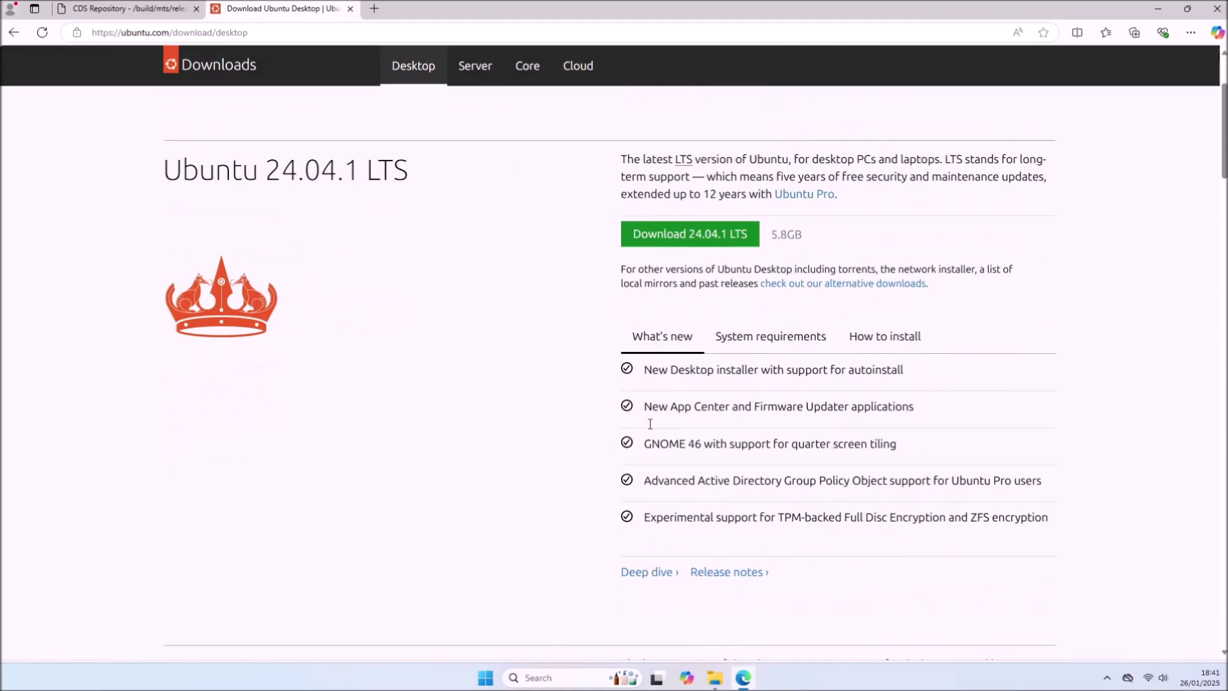
{"action": "left_click", "coordinate": [691, 312]}
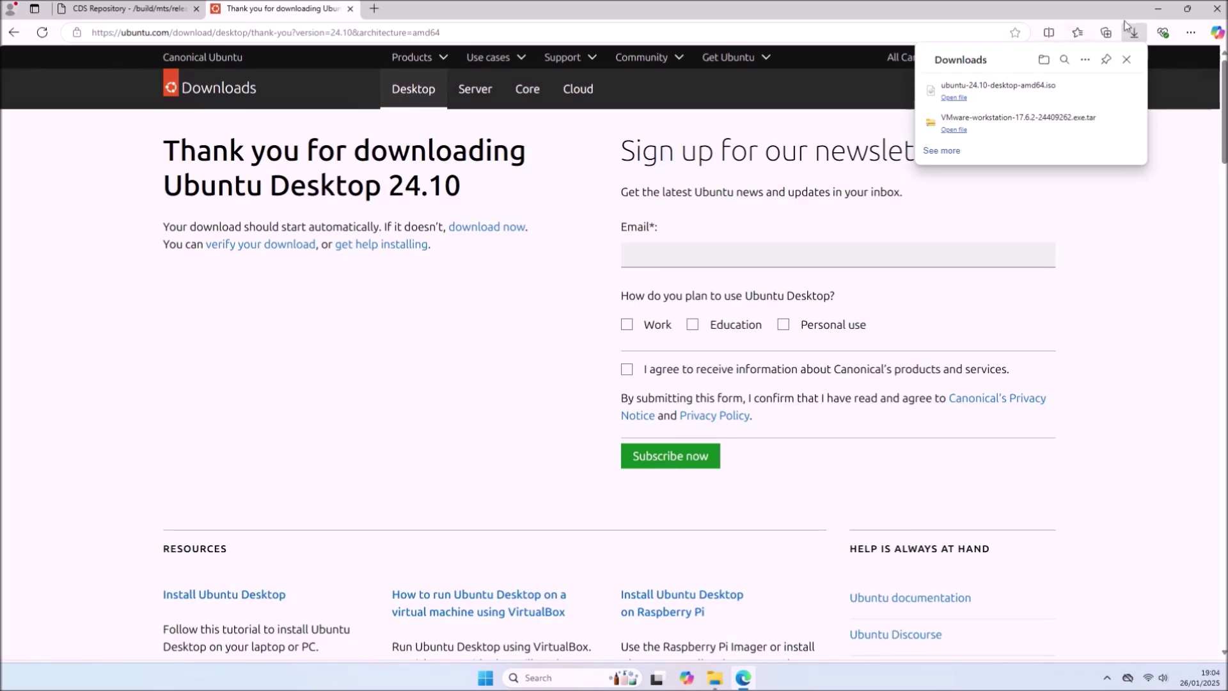
- Search 'vm' in Start, pin VMware Workstation 17 Player to Start, and check the new tile
{"action": "left_click", "coordinate": [1161, 13]}
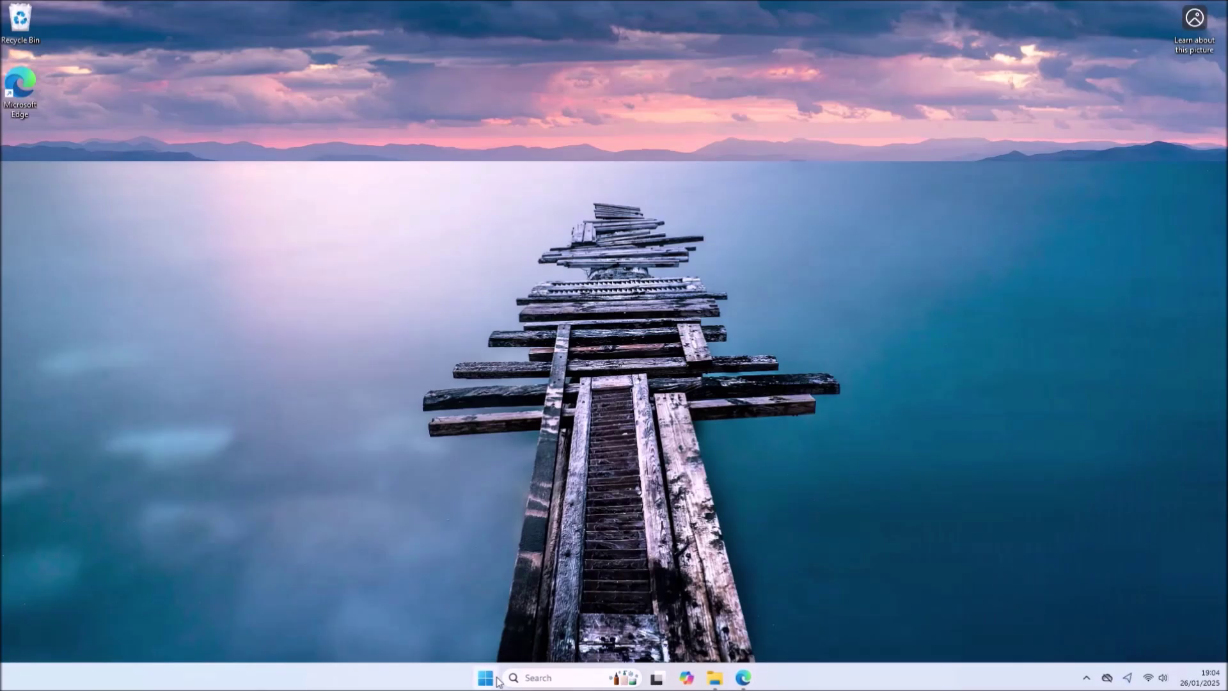
{"action": "left_click", "coordinate": [491, 681]}
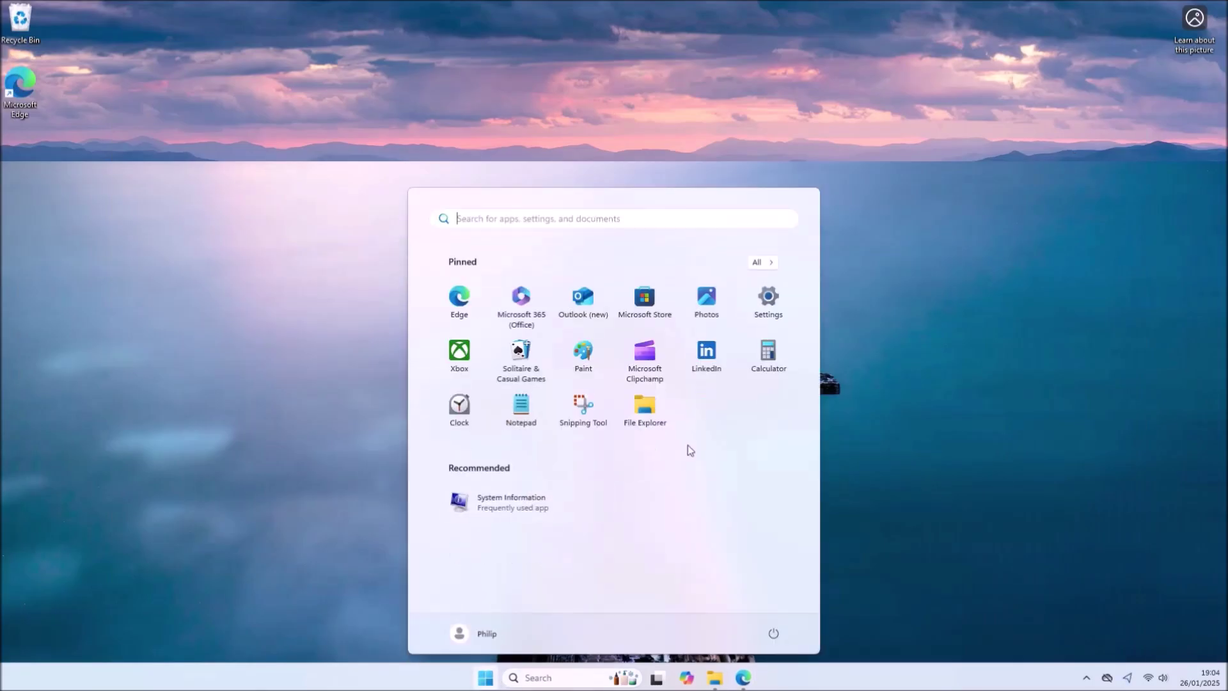
{"action": "type", "text": "vm"}
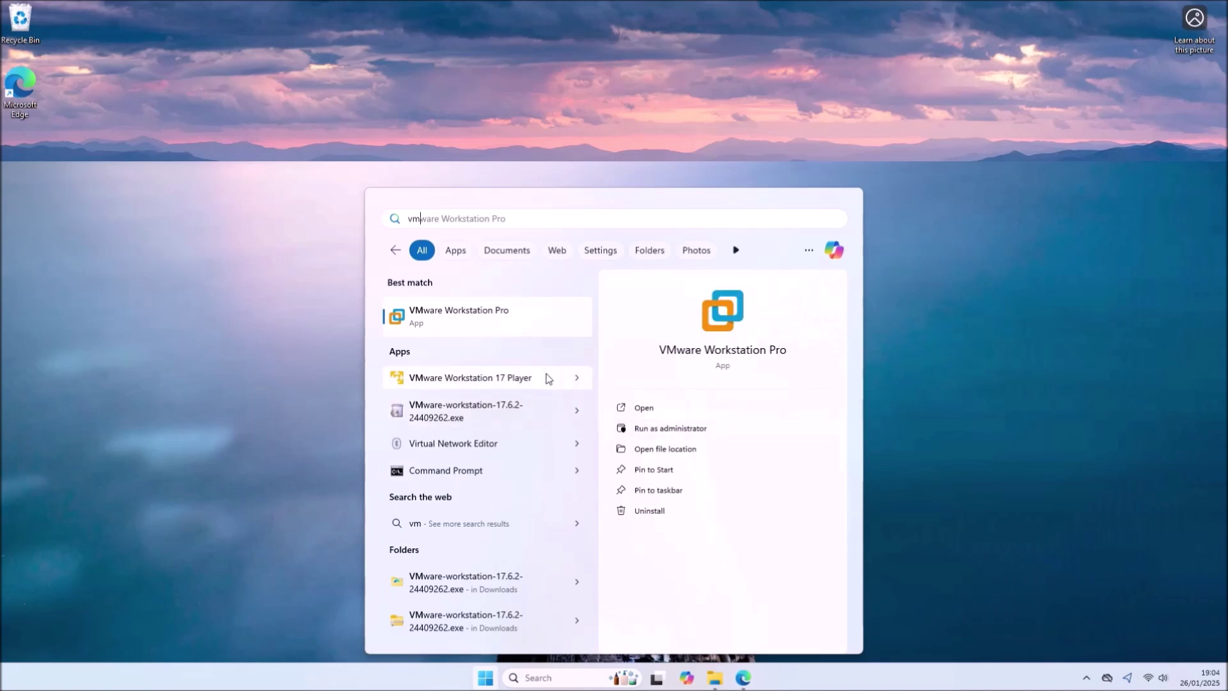
{"action": "right_click", "coordinate": [558, 382]}
{"action": "left_click", "coordinate": [598, 439]}
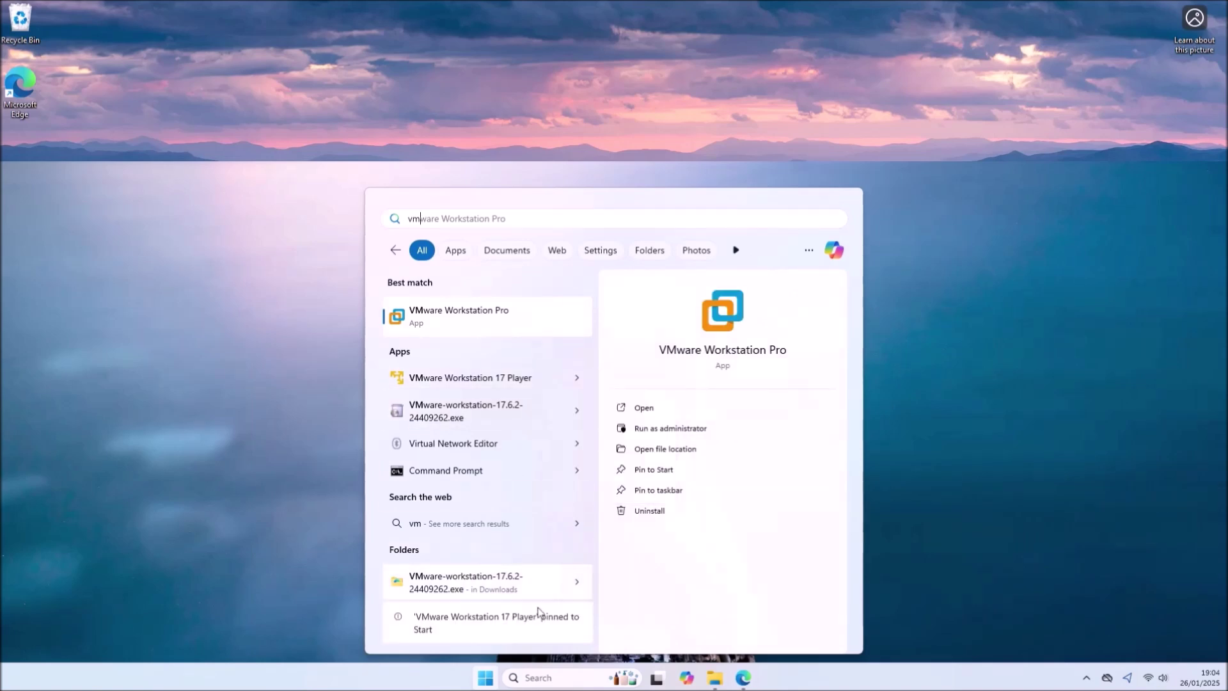
{"action": "left_click", "coordinate": [486, 676]}
{"action": "left_click", "coordinate": [486, 676]}
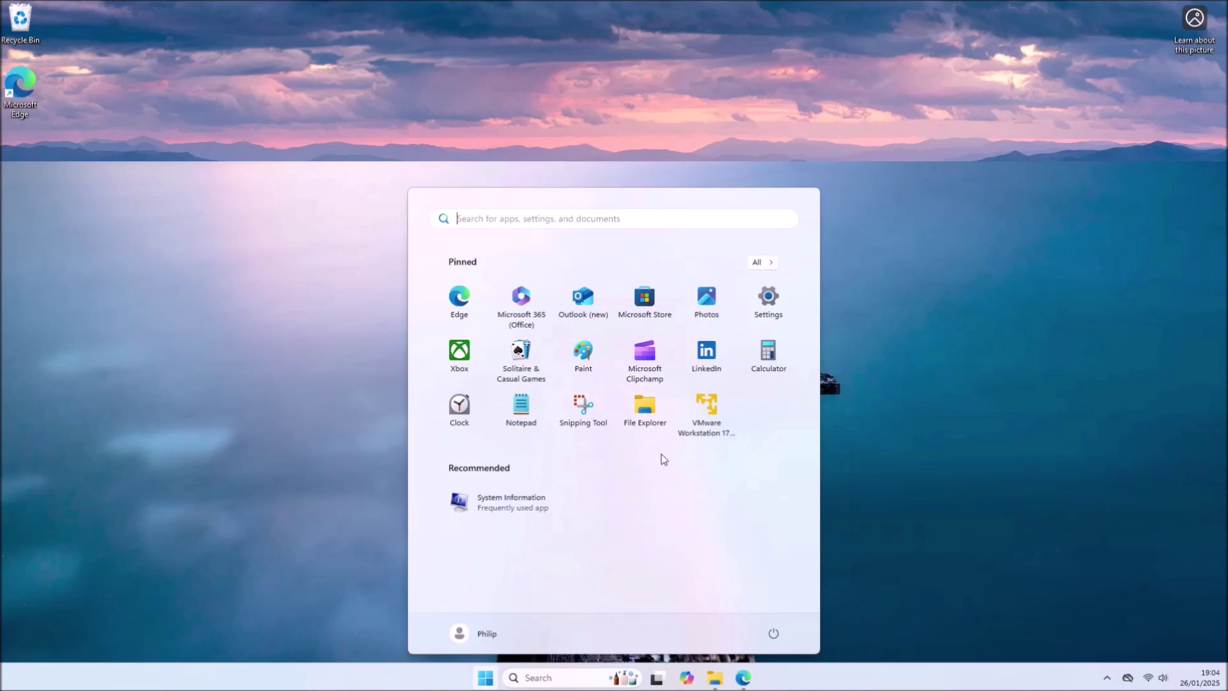
{"action": "left_click", "coordinate": [695, 428]}
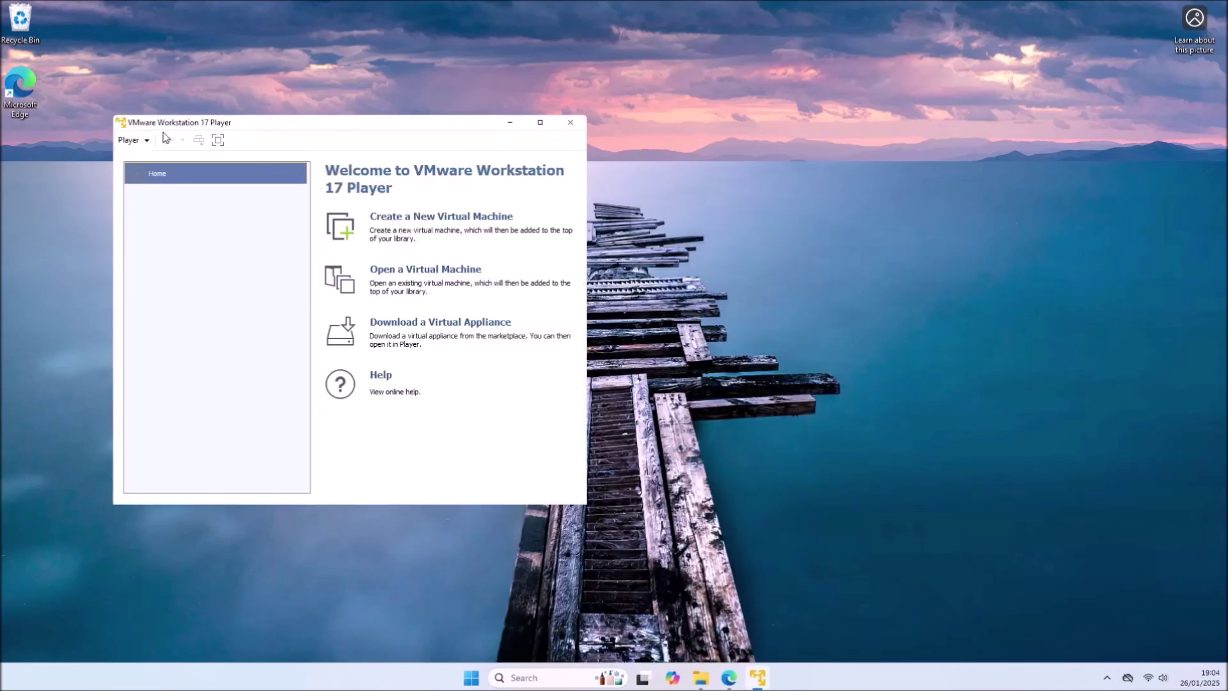
- Create a new VM with ubuntu-24.10-desktop-amd64.iso from Downloads as the installer disc image
{"action": "left_click", "coordinate": [142, 141]}
{"action": "mouse_move", "coordinate": [225, 159]}
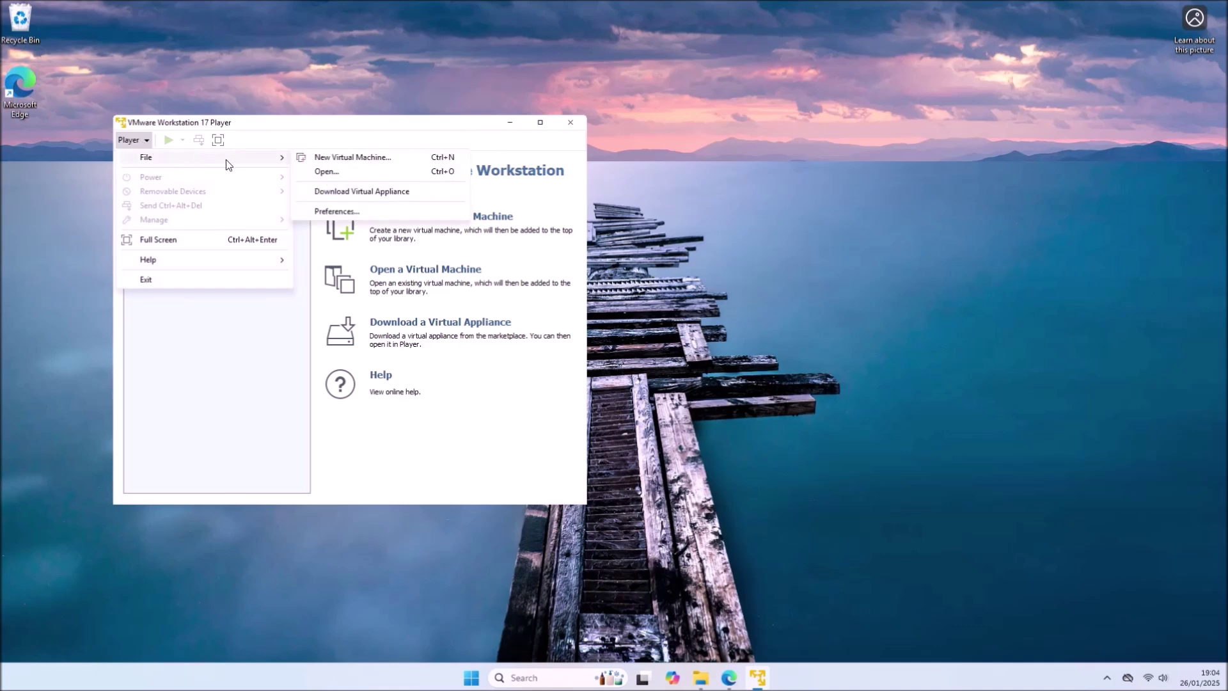
{"action": "left_click", "coordinate": [340, 159]}
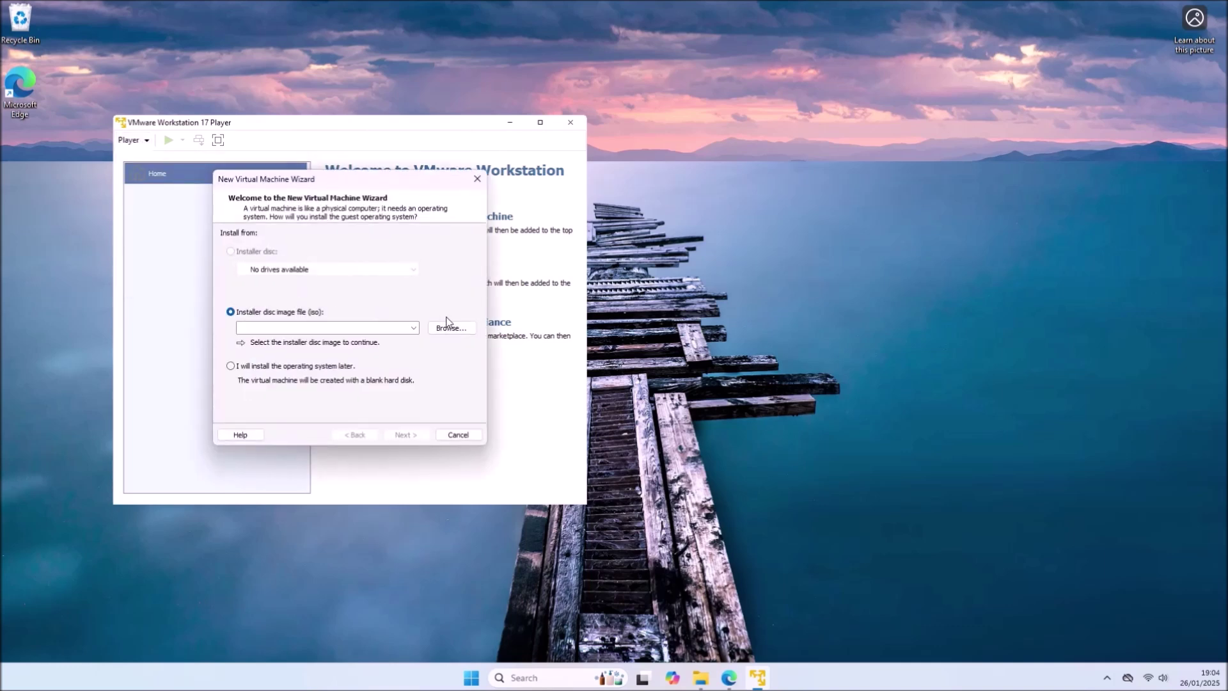
{"action": "left_click", "coordinate": [474, 331]}
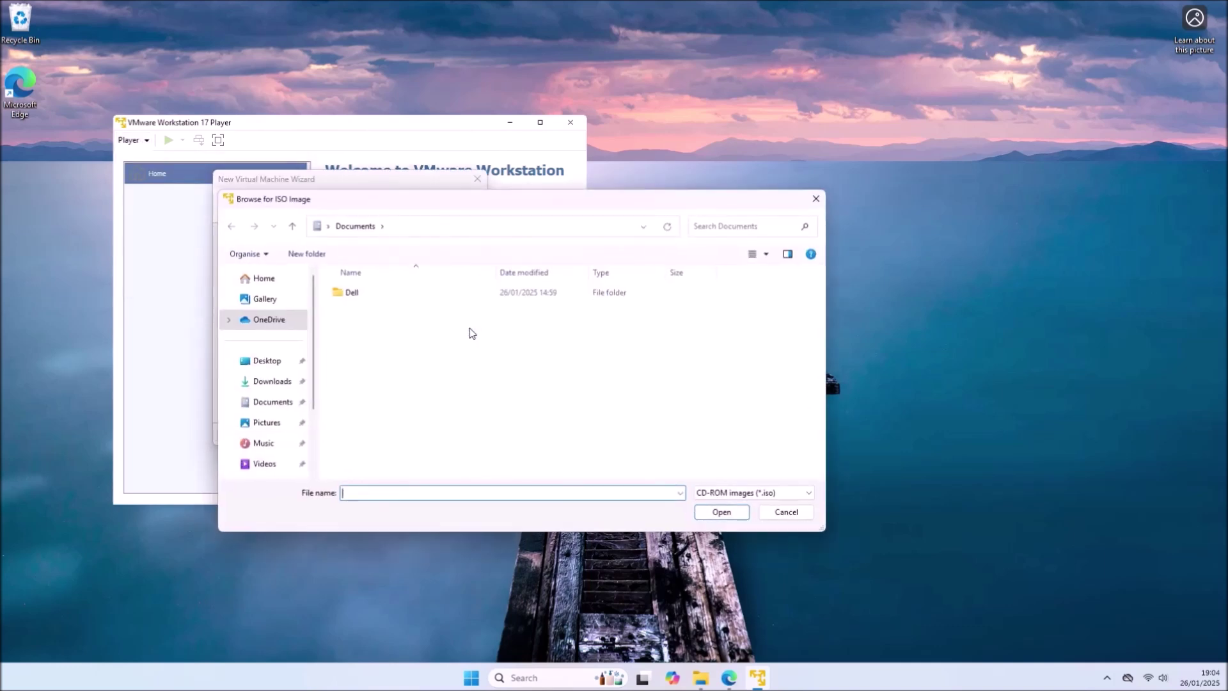
{"action": "left_click", "coordinate": [267, 384]}
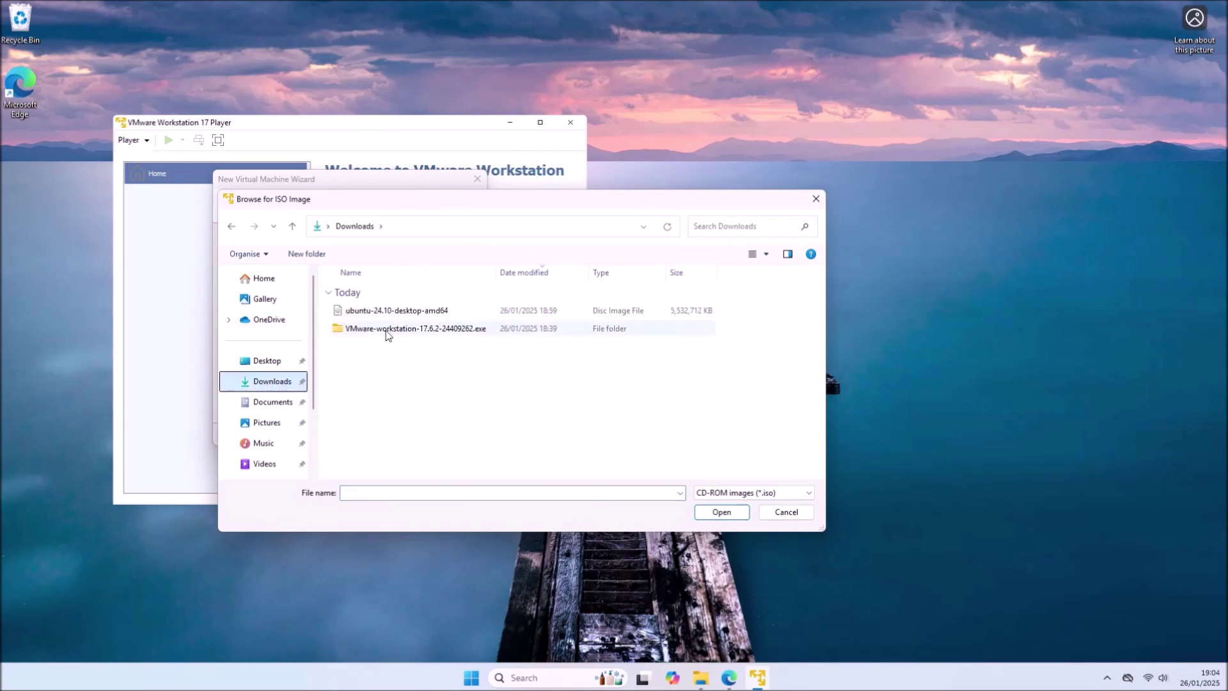
{"action": "double_click", "coordinate": [398, 311]}
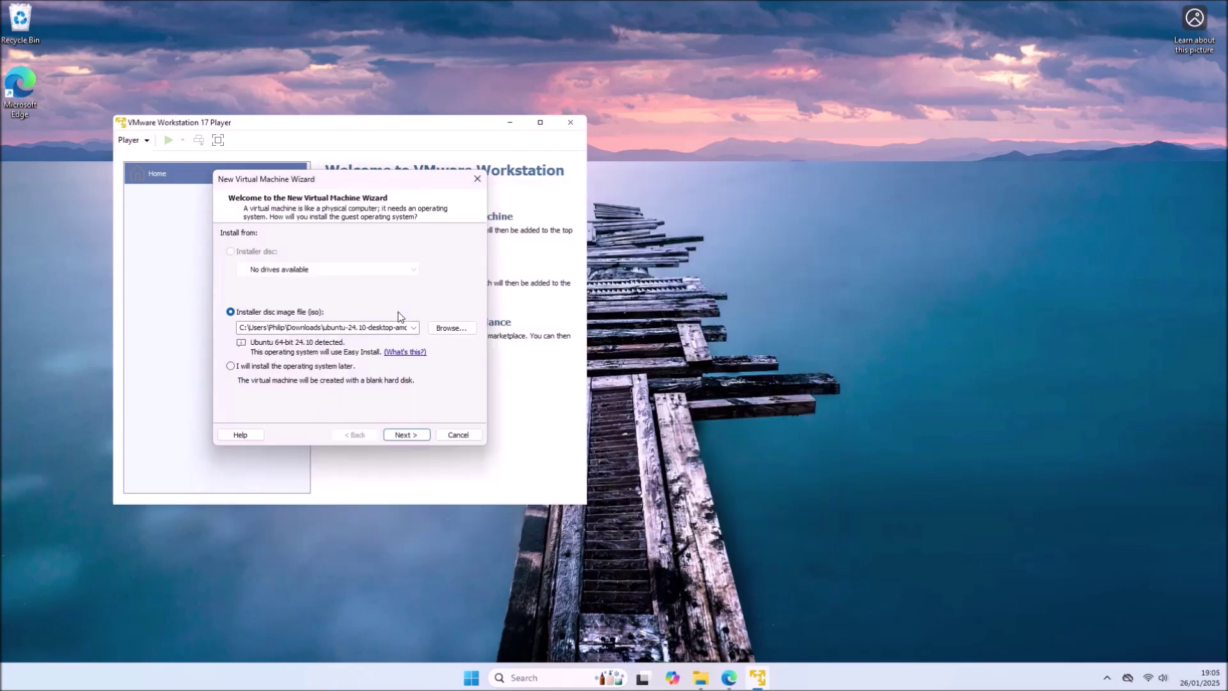
{"action": "left_click", "coordinate": [420, 435]}
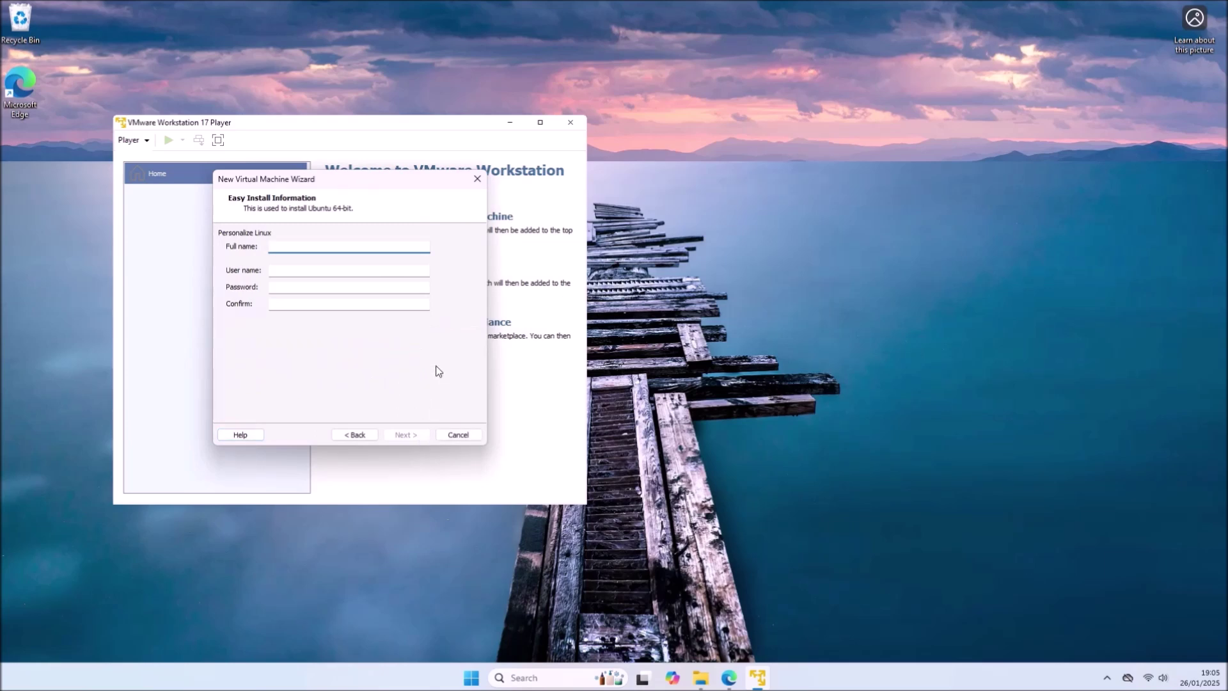
- Enter the Linux account's full name, user name and matching password in Easy Install, then continue
{"action": "type", "text": "Philip Yip"}
{"action": "key", "text": "Tab"}
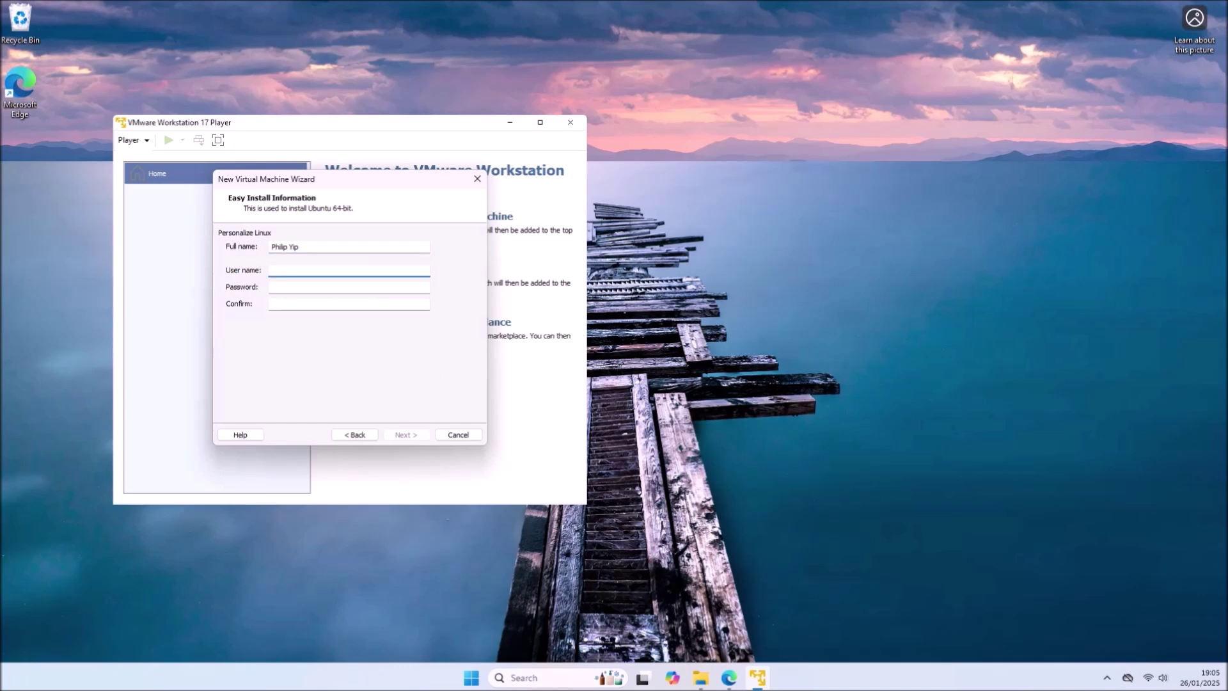
{"action": "type", "text": "philip"}
{"action": "key", "text": "Tab"}
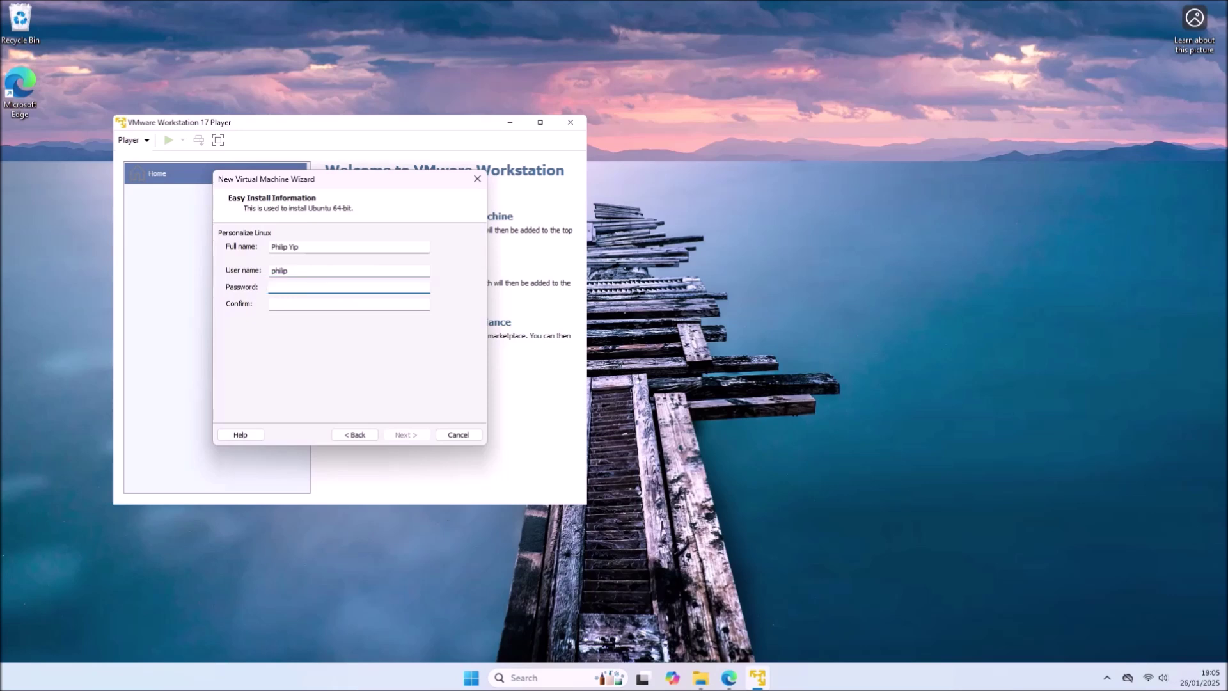
{"action": "type", "text": "••••••"}
{"action": "left_click", "coordinate": [349, 303]}
{"action": "type", "text": "••••••"}
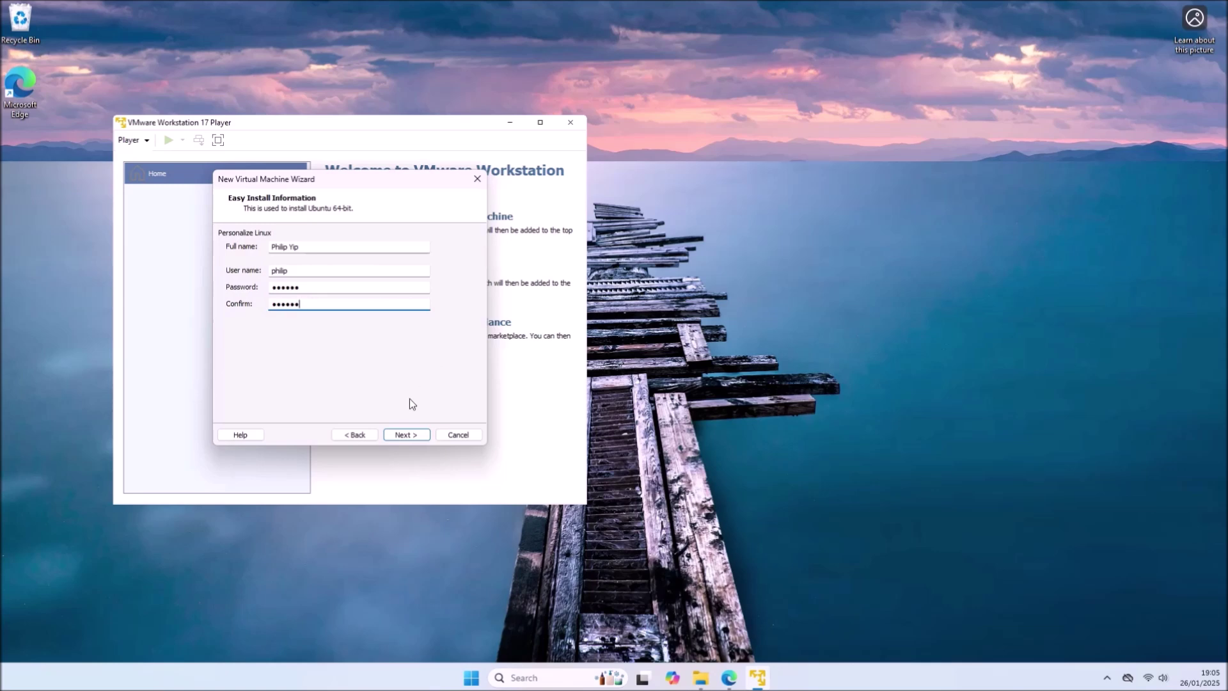
{"action": "left_click", "coordinate": [410, 433]}
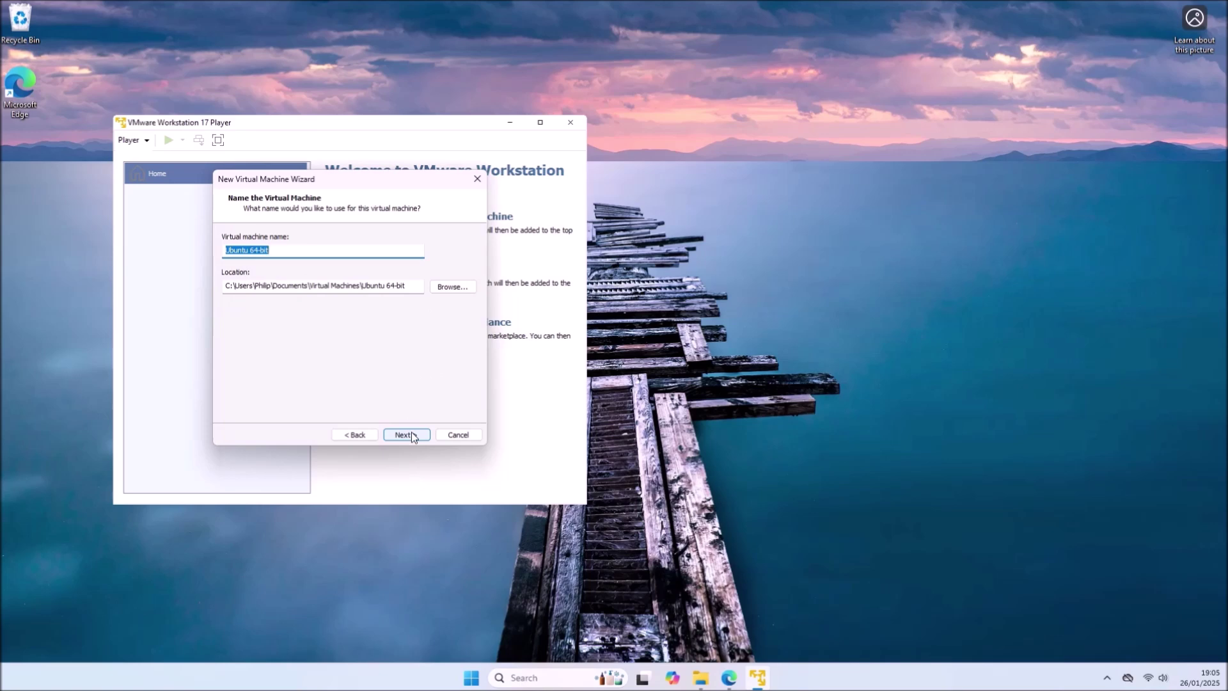
- Keep the name 'Ubuntu 64-bit' and give it a 256 GB disk split into multiple files
{"action": "left_click", "coordinate": [412, 433]}
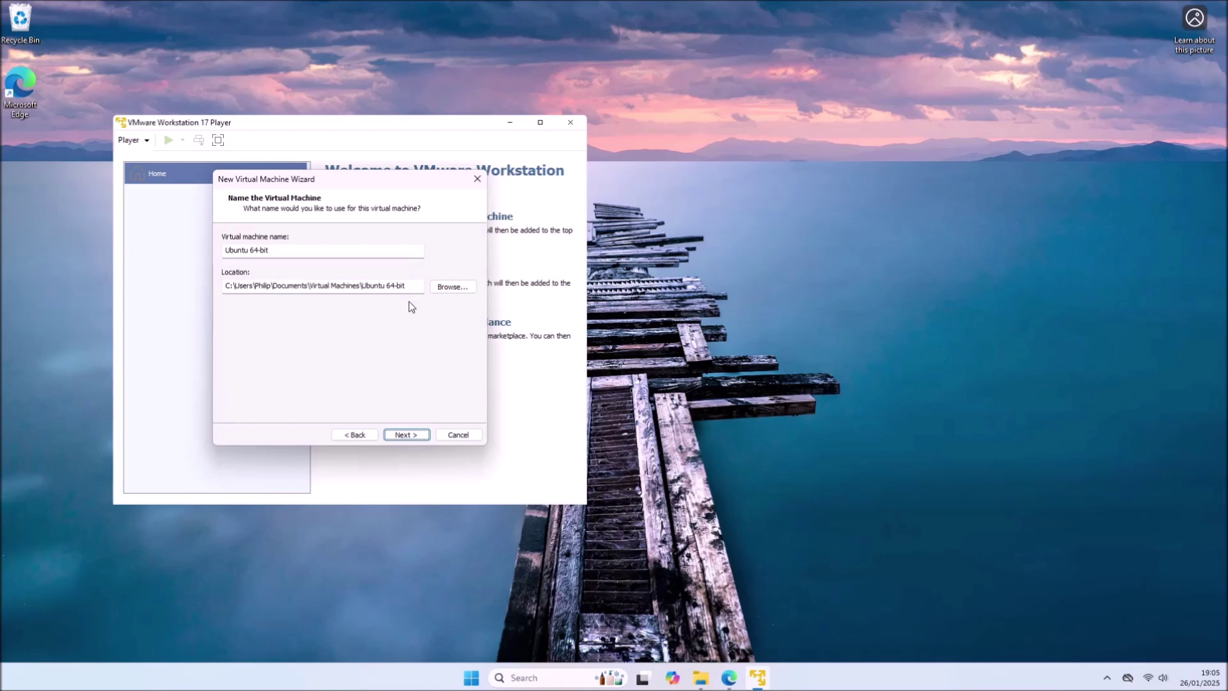
{"action": "left_click", "coordinate": [416, 434]}
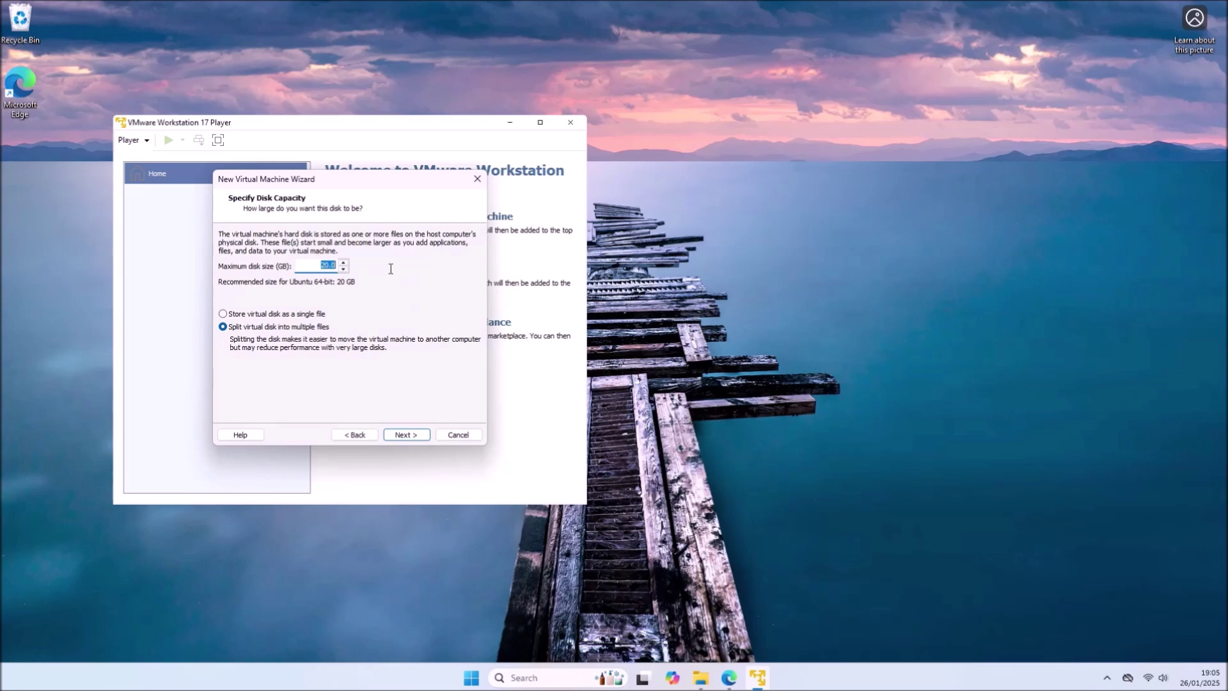
{"action": "type", "text": "256"}
{"action": "left_click", "coordinate": [417, 435]}
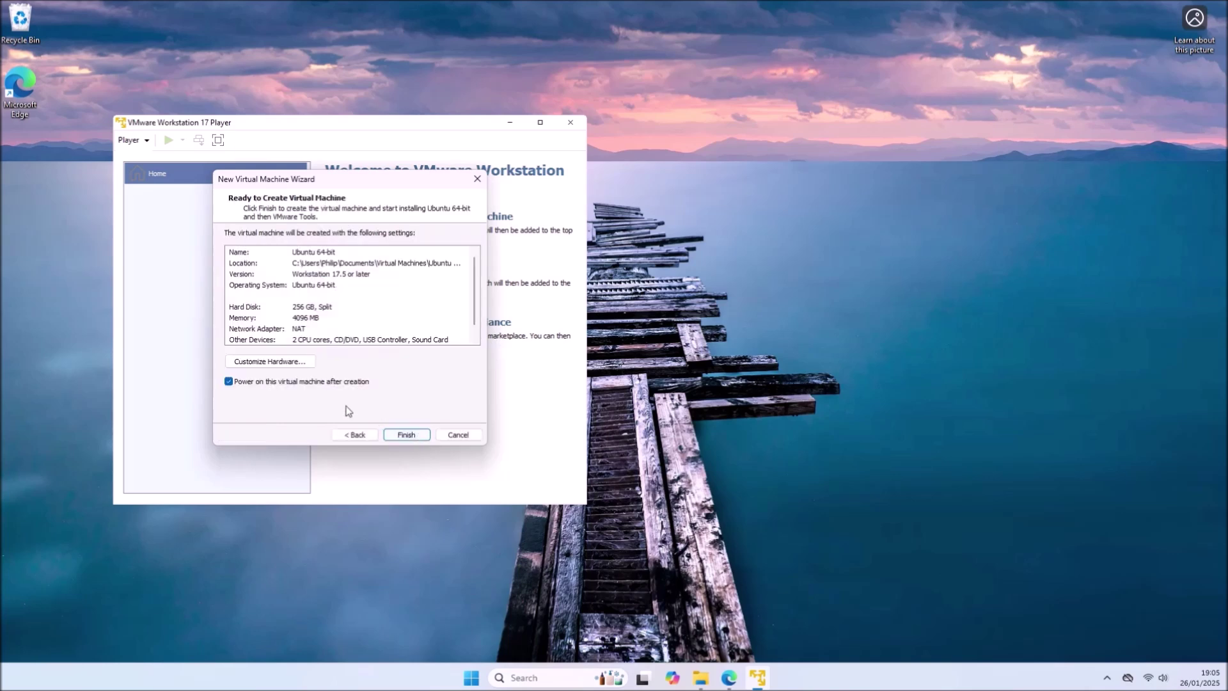
- Review the VM's memory, processor, CD/DVD and network adapter hardware settings
{"action": "left_click", "coordinate": [284, 367]}
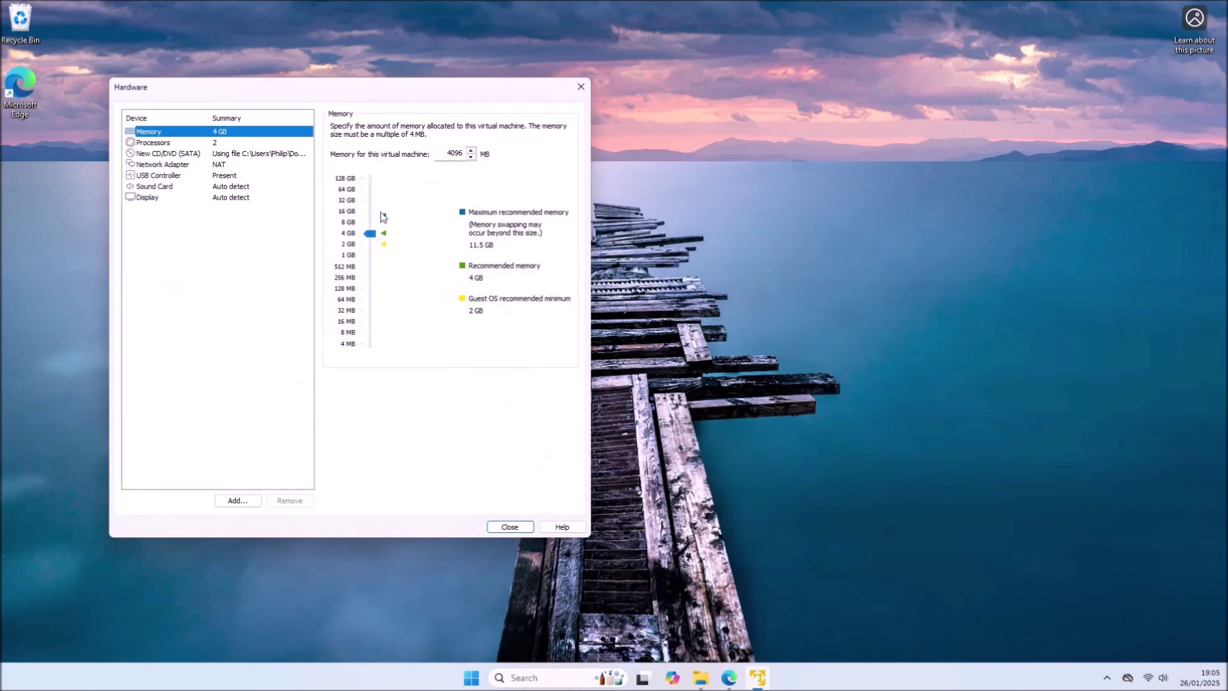
{"action": "left_click", "coordinate": [236, 145]}
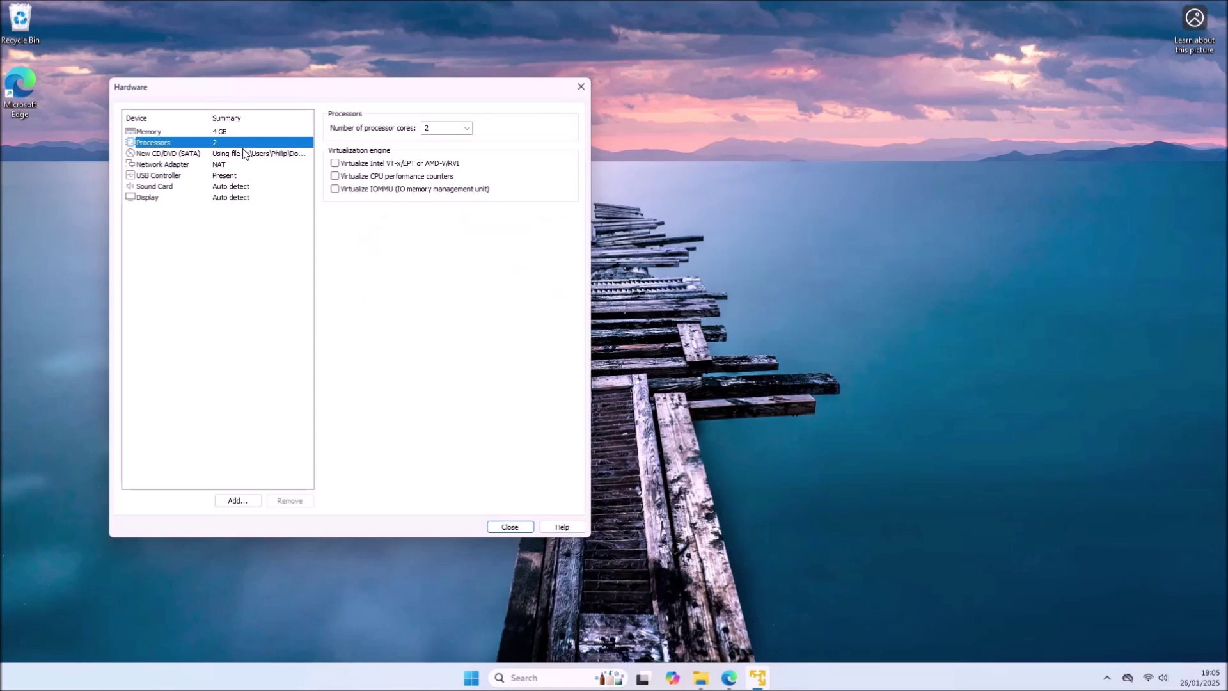
{"action": "left_click", "coordinate": [250, 156]}
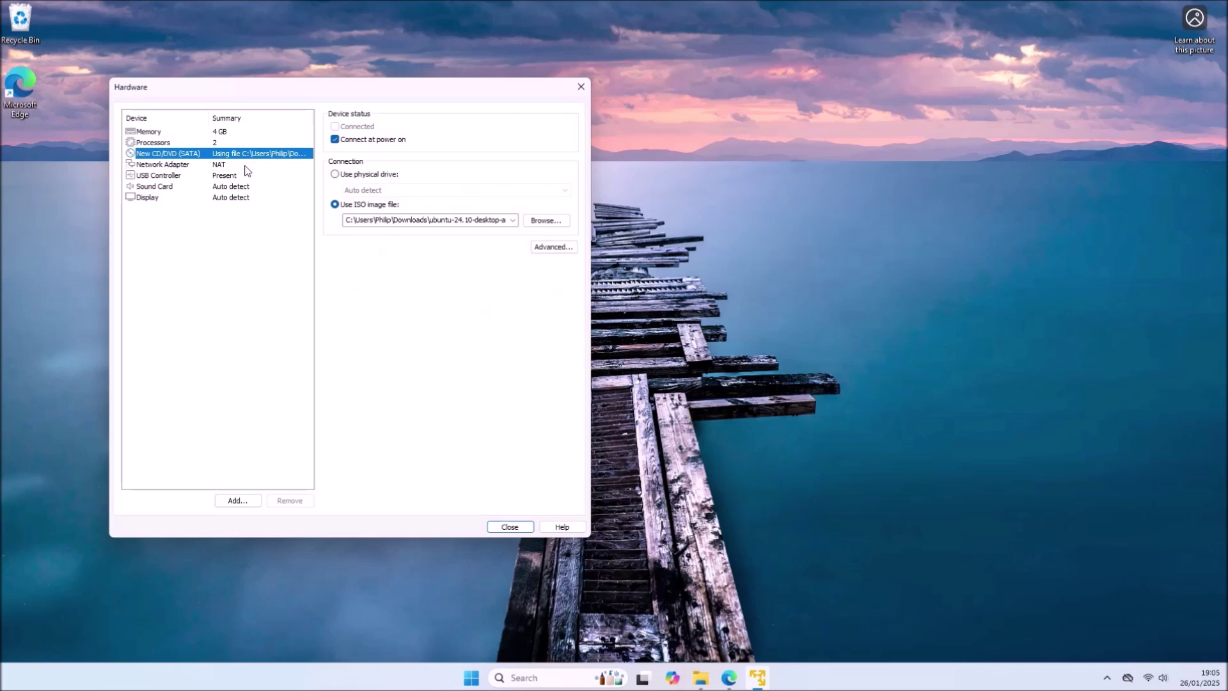
{"action": "left_click", "coordinate": [246, 167]}
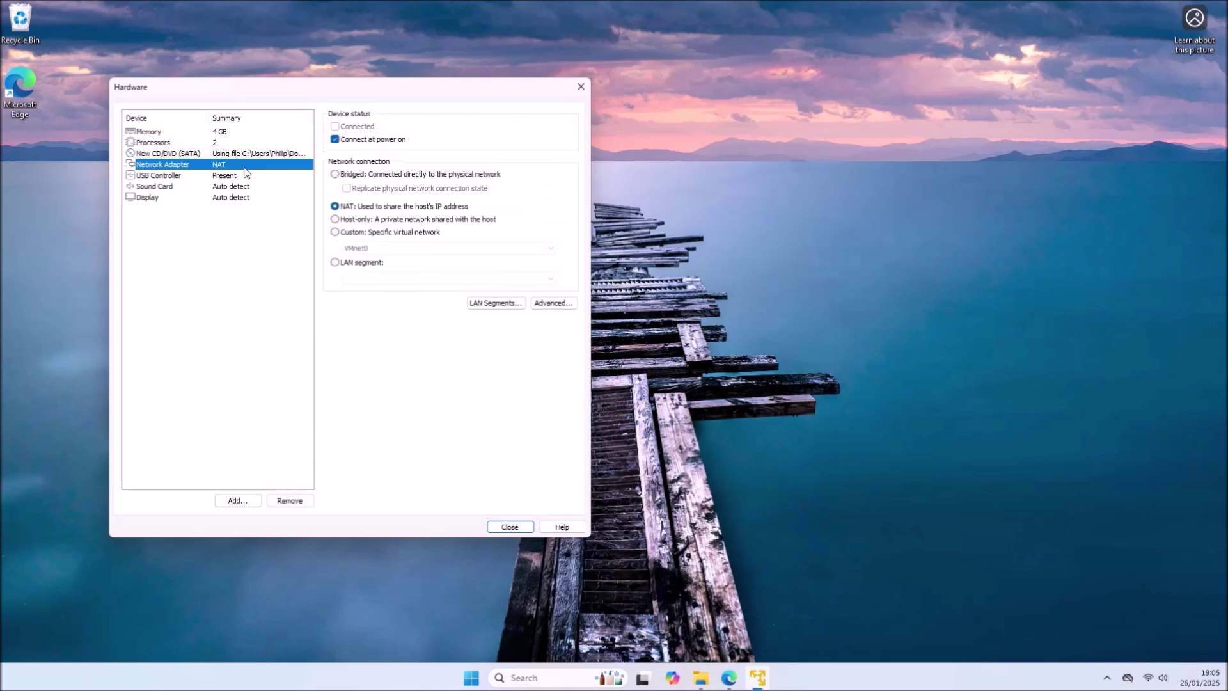
- Set USB Controller compatibility to USB 3.1, check sound card and display, then close
{"action": "left_click", "coordinate": [245, 176]}
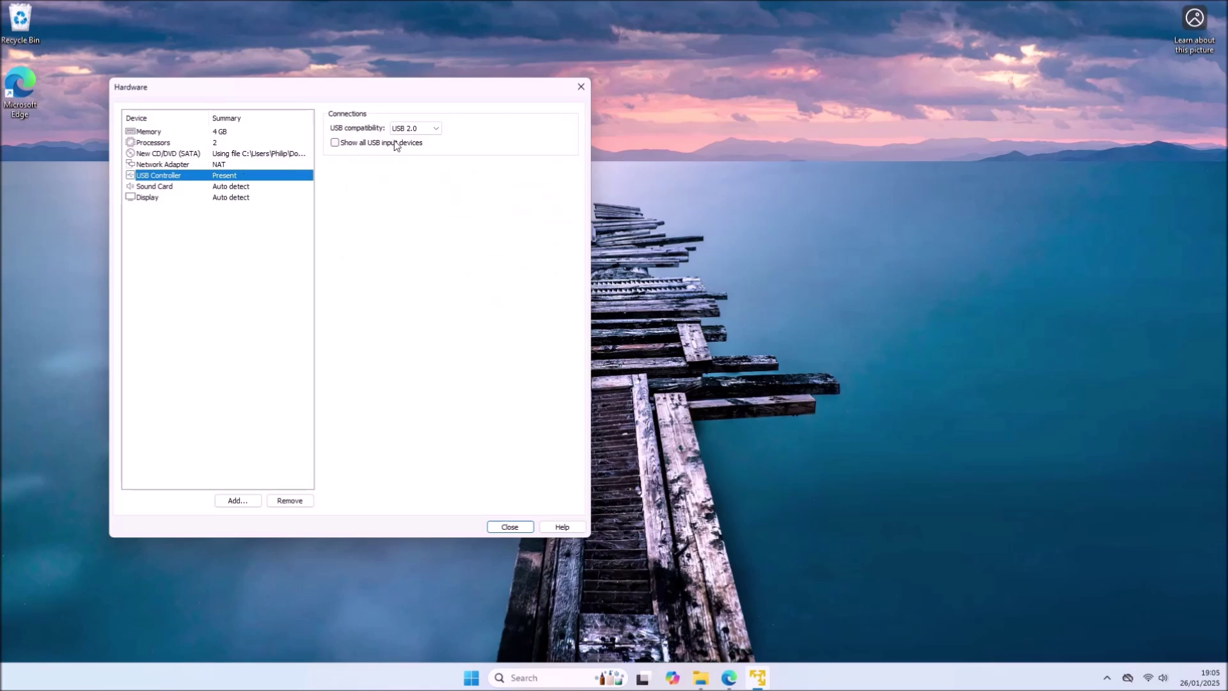
{"action": "left_click", "coordinate": [421, 131]}
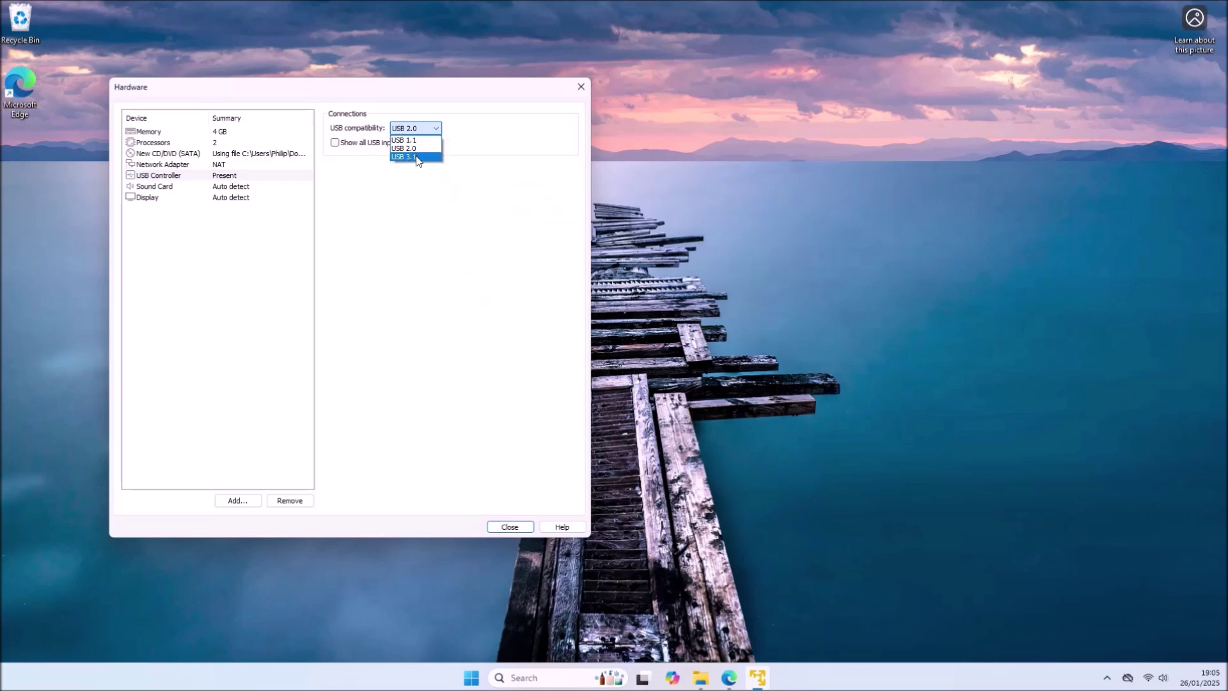
{"action": "left_click", "coordinate": [416, 157]}
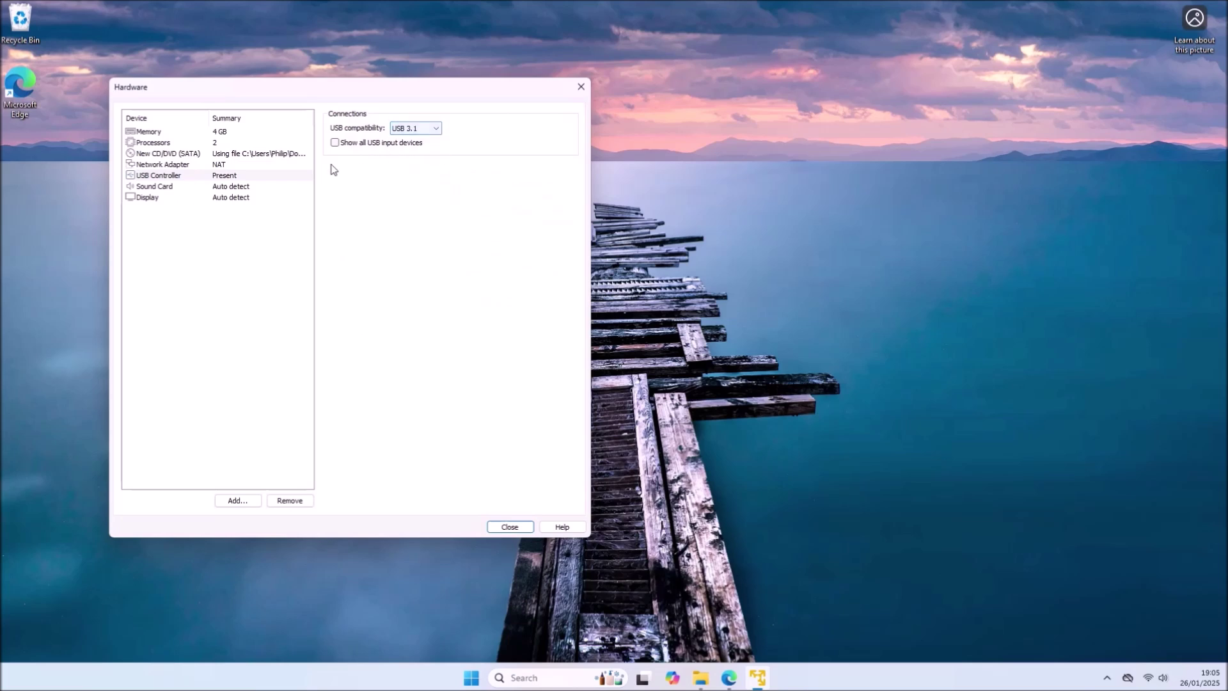
{"action": "left_click", "coordinate": [277, 188]}
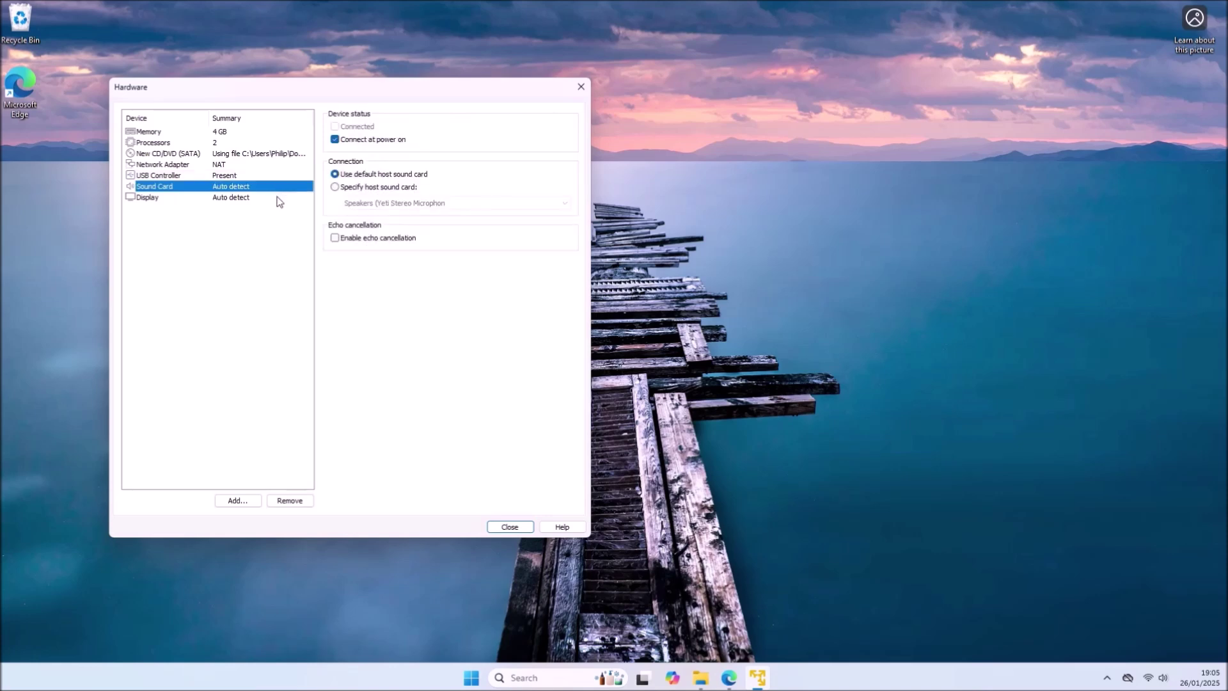
{"action": "left_click", "coordinate": [278, 199]}
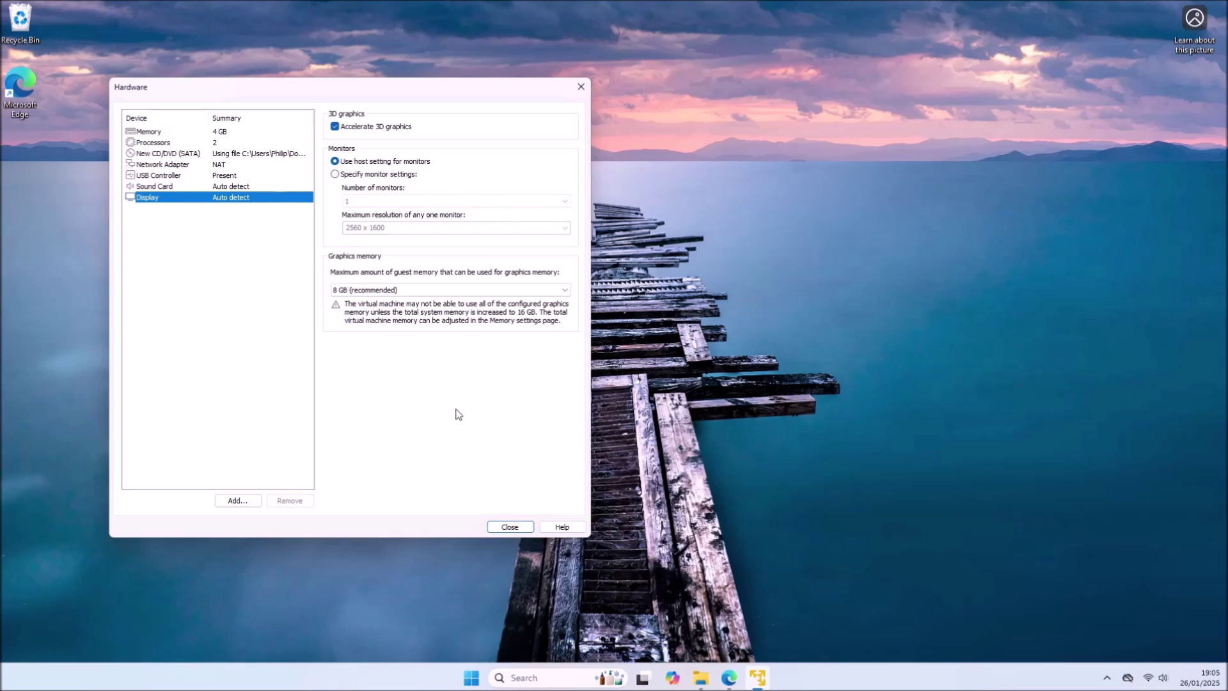
{"action": "left_click", "coordinate": [512, 527]}
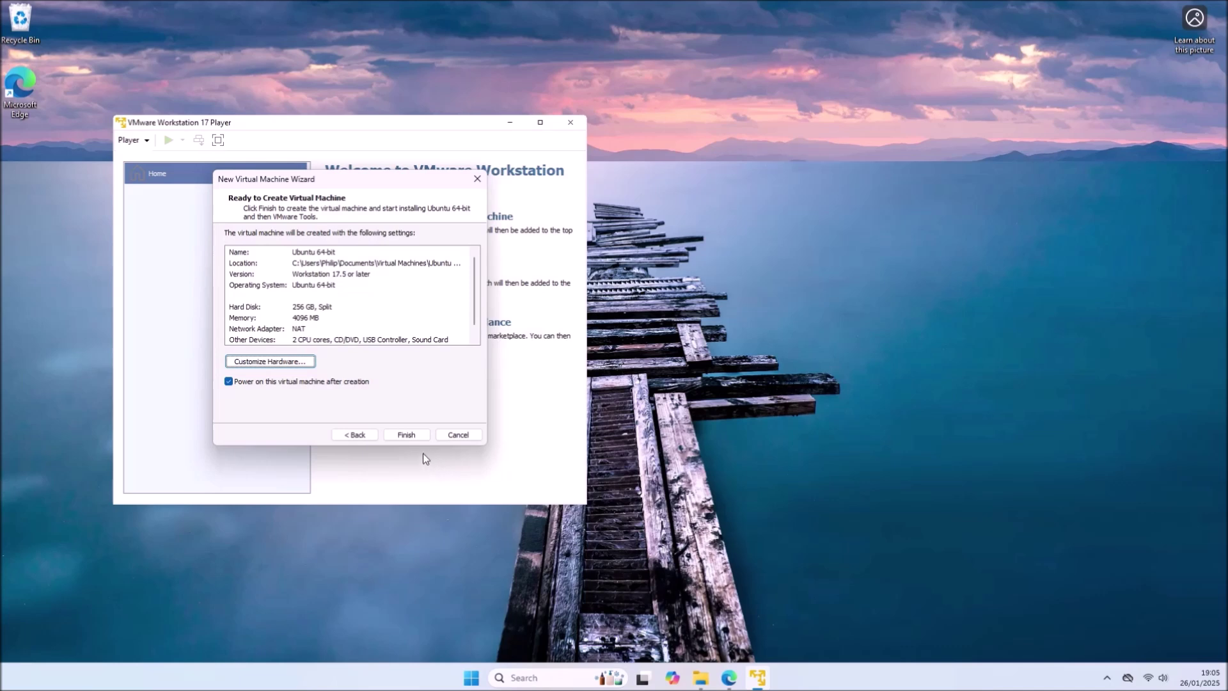
- Finish the wizard to power on Ubuntu 64-bit, suppress the side-channel hint, and capture input
{"action": "left_click", "coordinate": [413, 438]}
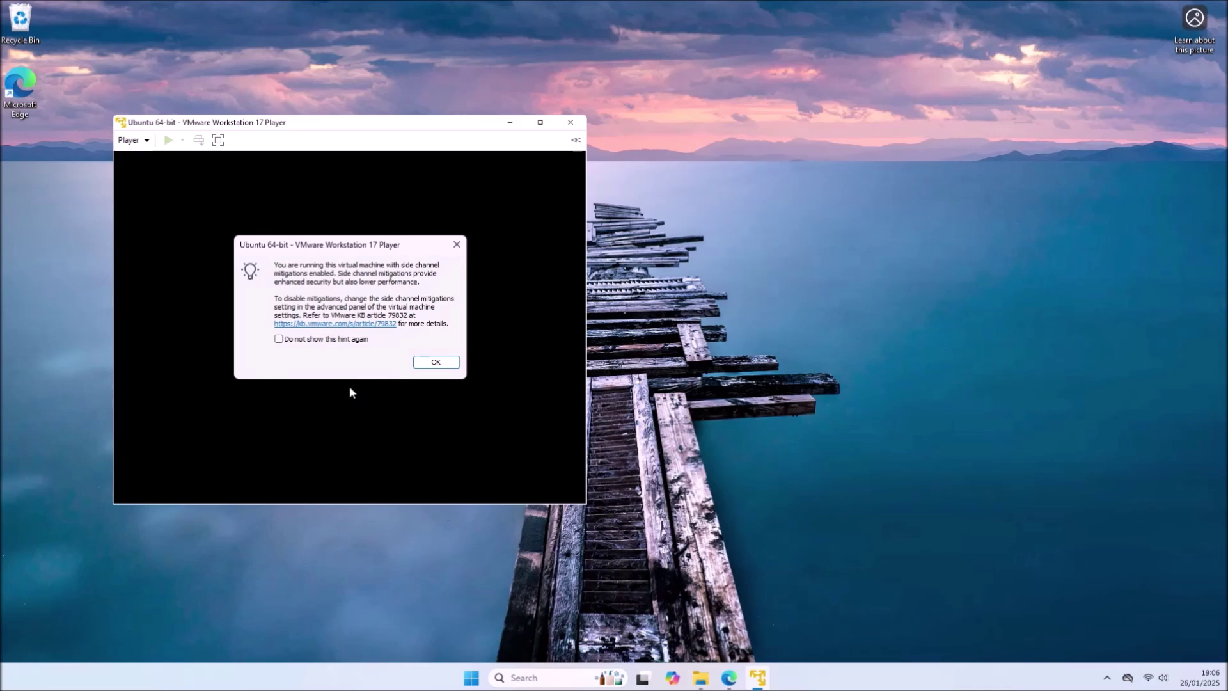
{"action": "left_click", "coordinate": [317, 342]}
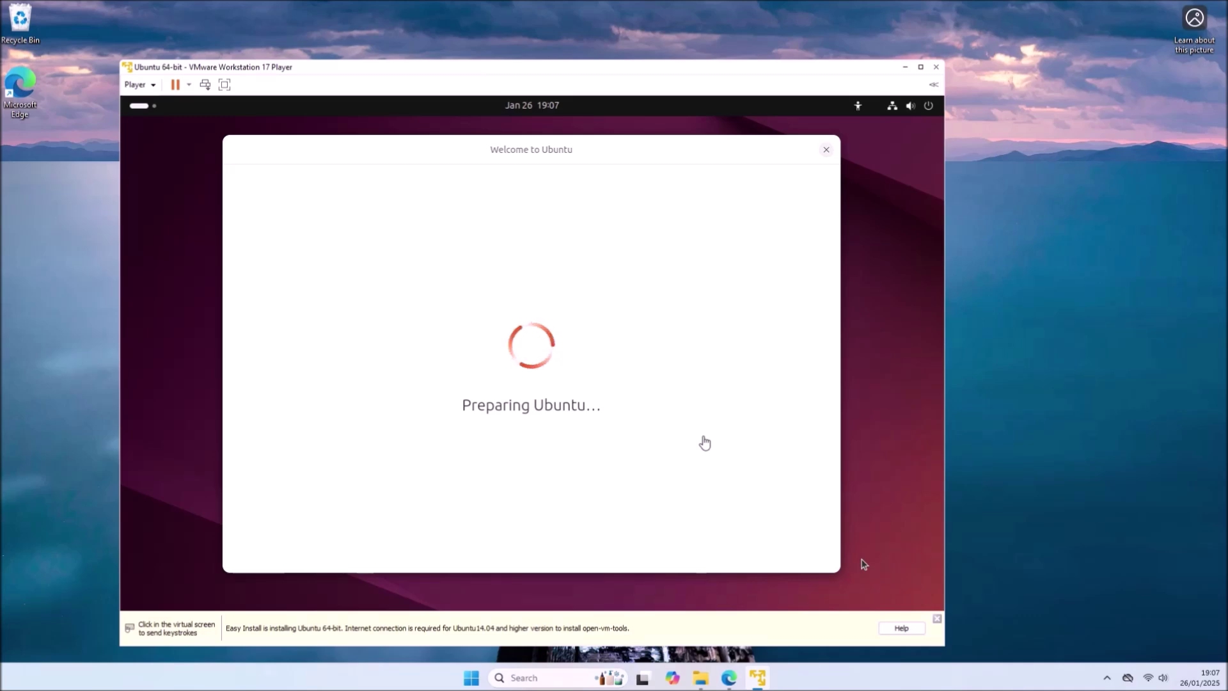
{"action": "left_click", "coordinate": [526, 370]}
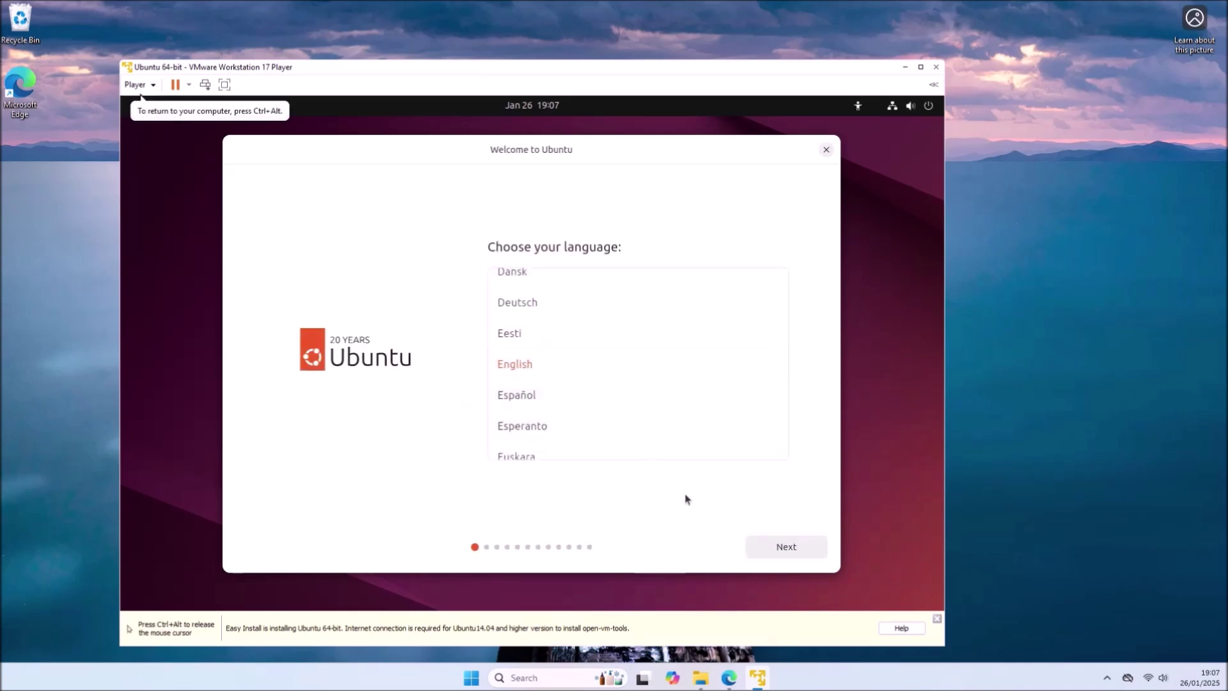
- Accept English, choose and test the English (UK) keyboard, and keep the wired connection
{"action": "left_click", "coordinate": [780, 547]}
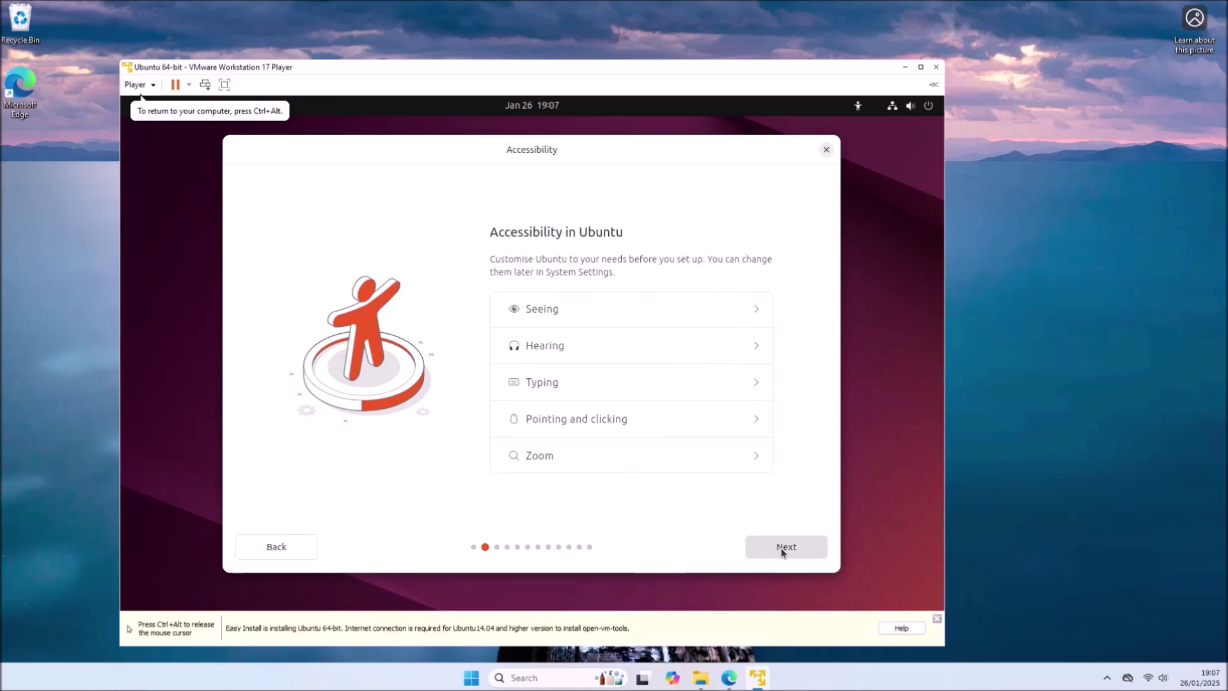
{"action": "left_click", "coordinate": [781, 548]}
{"action": "left_click", "coordinate": [667, 285]}
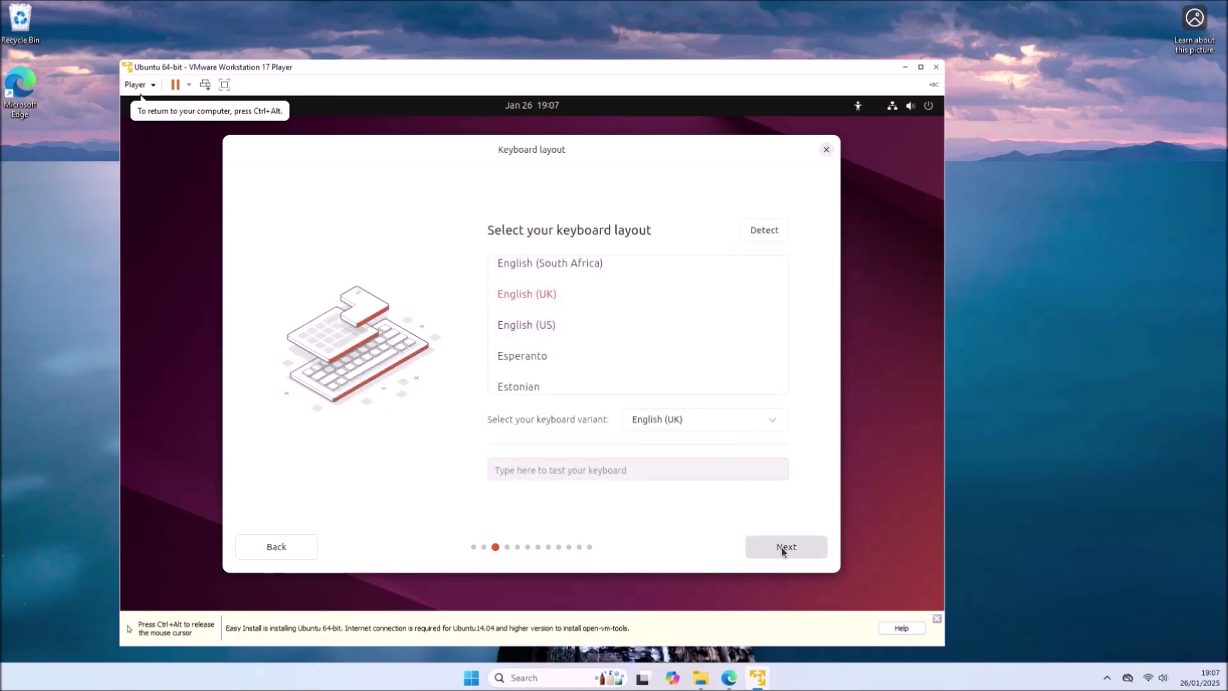
{"action": "left_click", "coordinate": [679, 472]}
{"action": "type", "text": "\"@"}
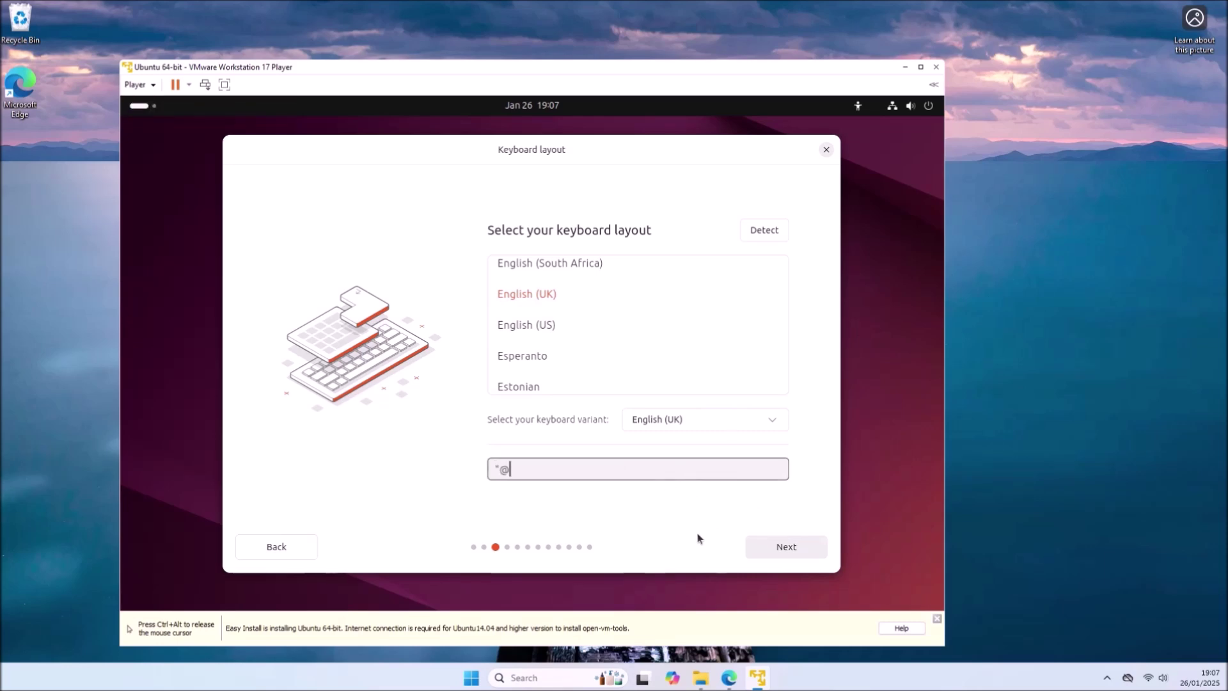
{"action": "left_click", "coordinate": [818, 545]}
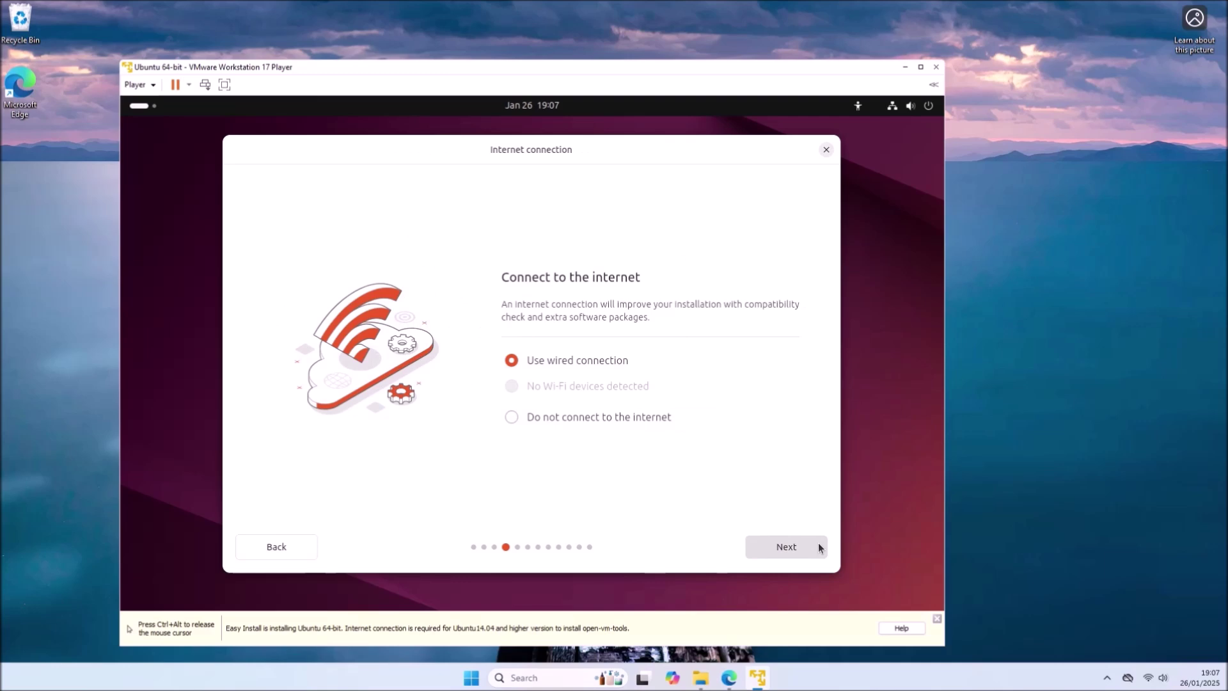
{"action": "left_click", "coordinate": [818, 545]}
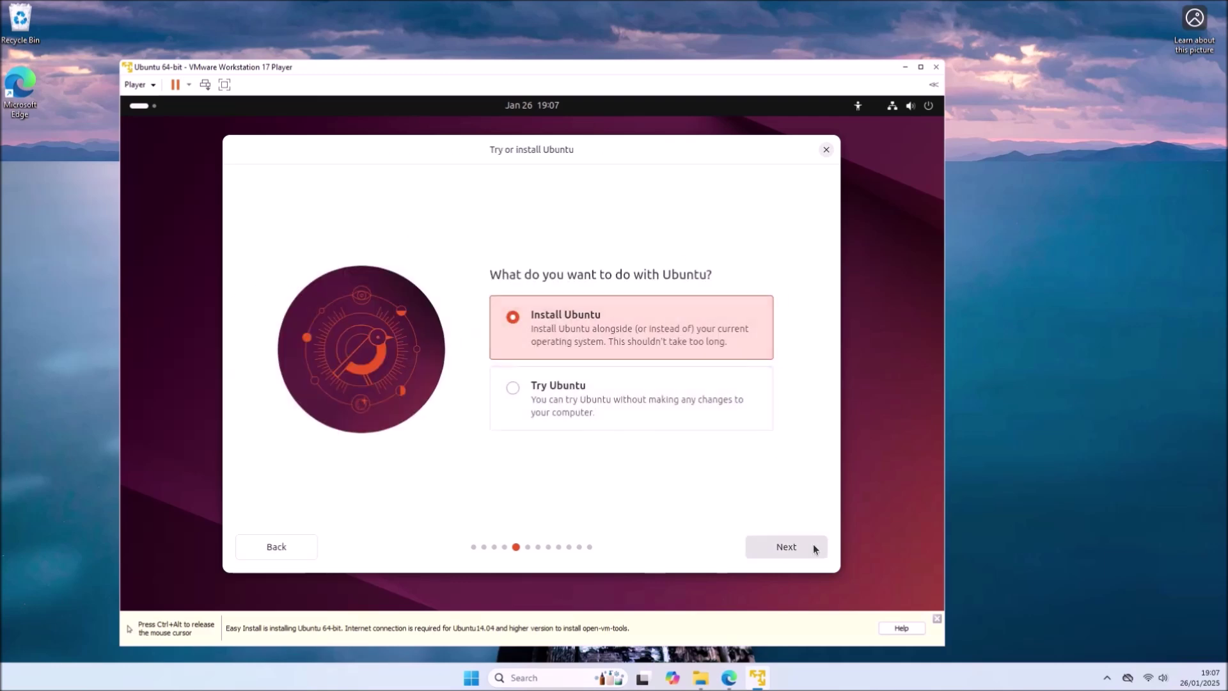
- Choose interactive Ubuntu install with default apps, third-party drivers, extra media formats, and erase disk
{"action": "left_click", "coordinate": [813, 545]}
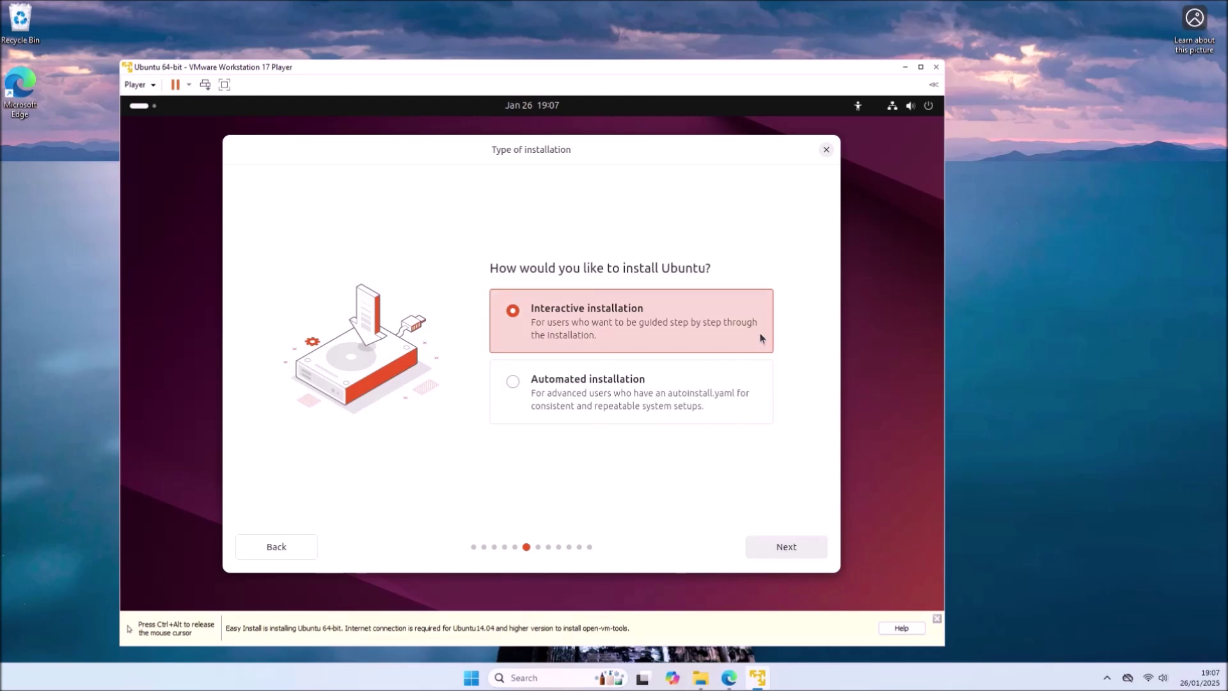
{"action": "left_click", "coordinate": [811, 547]}
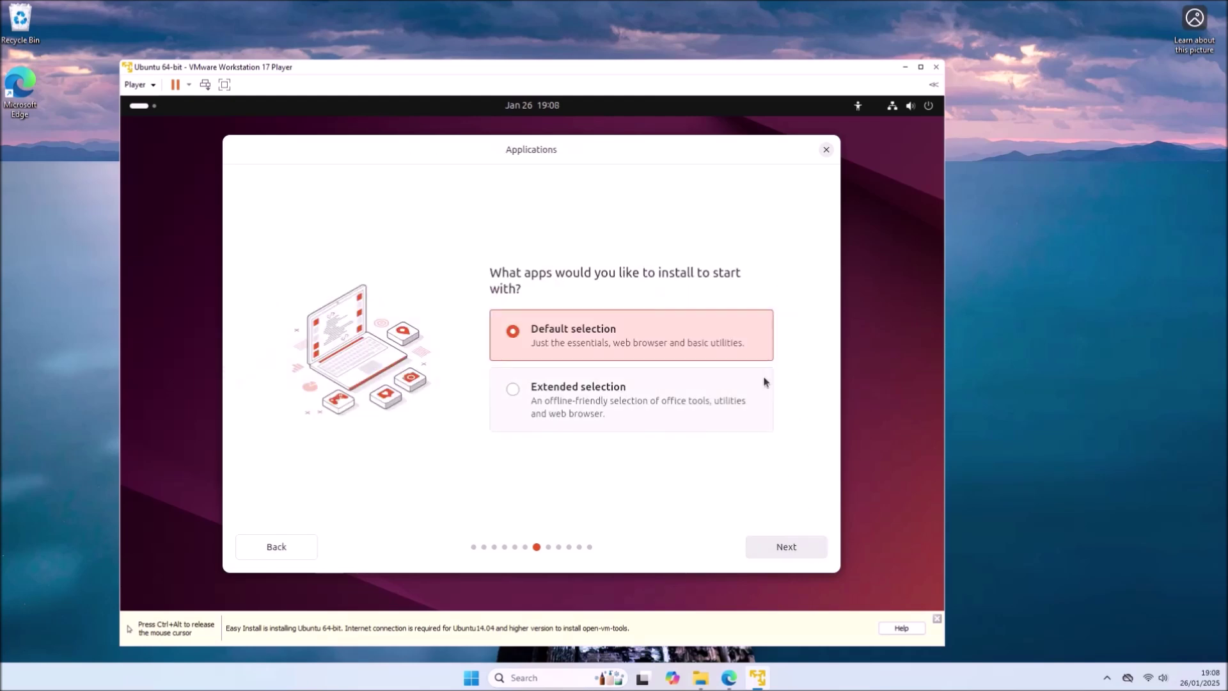
{"action": "left_click", "coordinate": [799, 546]}
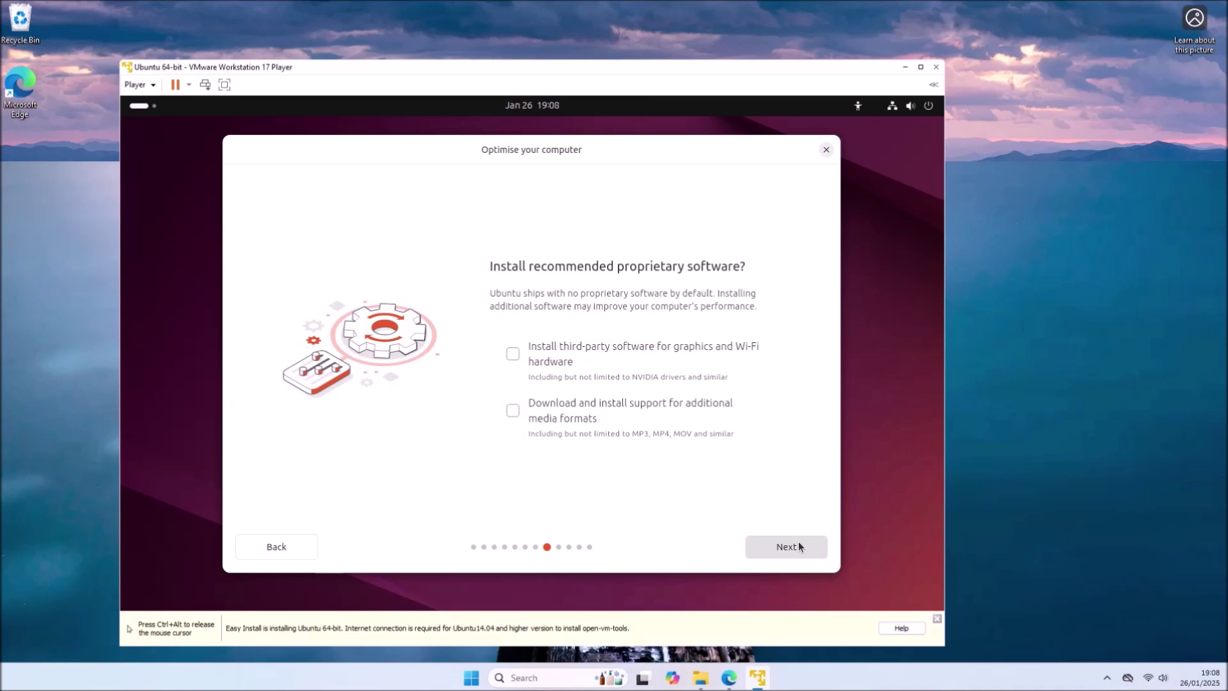
{"action": "left_click", "coordinate": [714, 370]}
{"action": "left_click", "coordinate": [714, 410]}
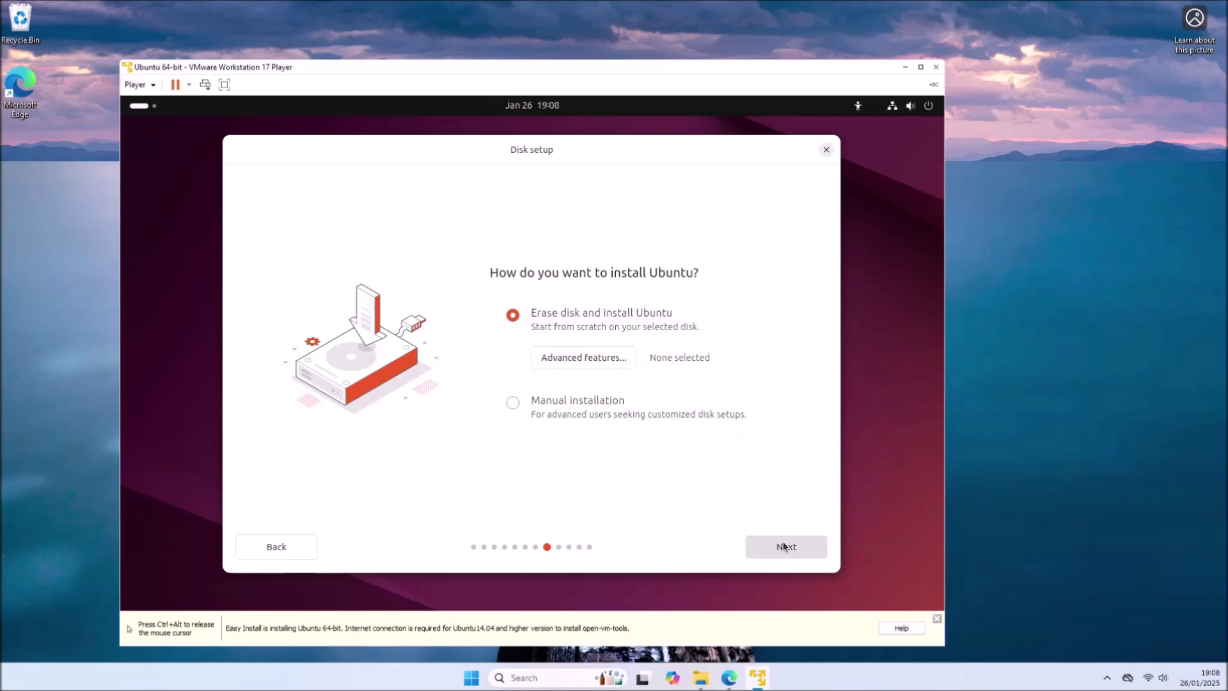
{"action": "left_click", "coordinate": [804, 545]}
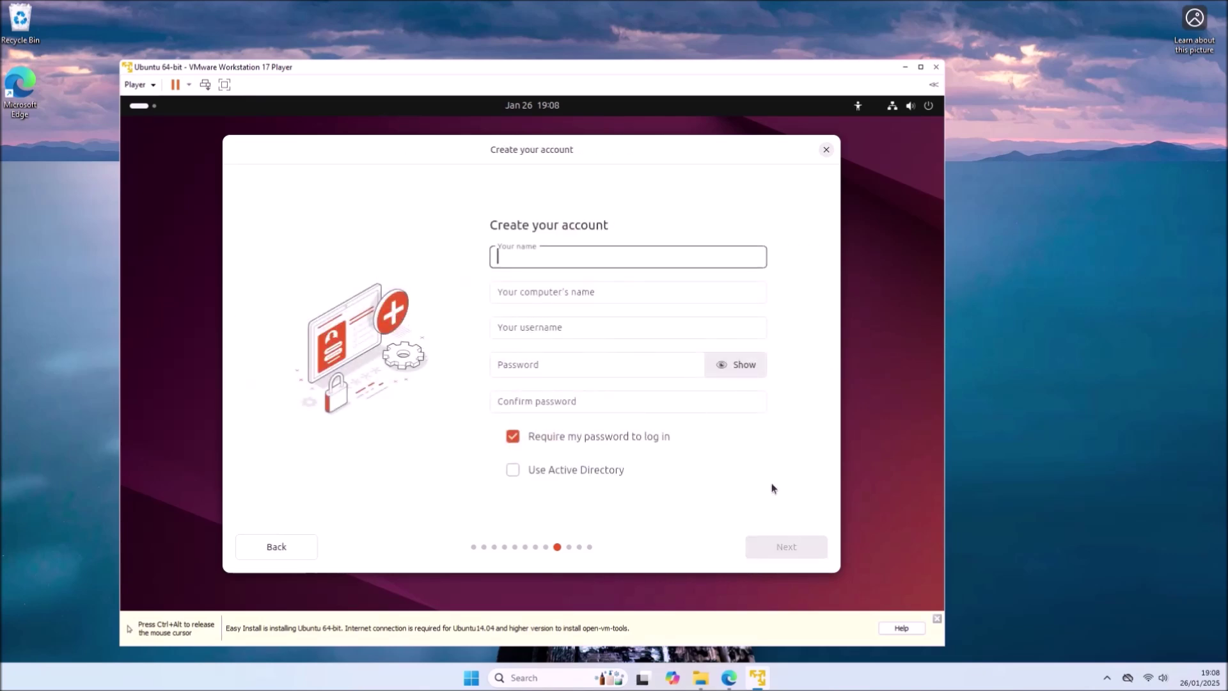
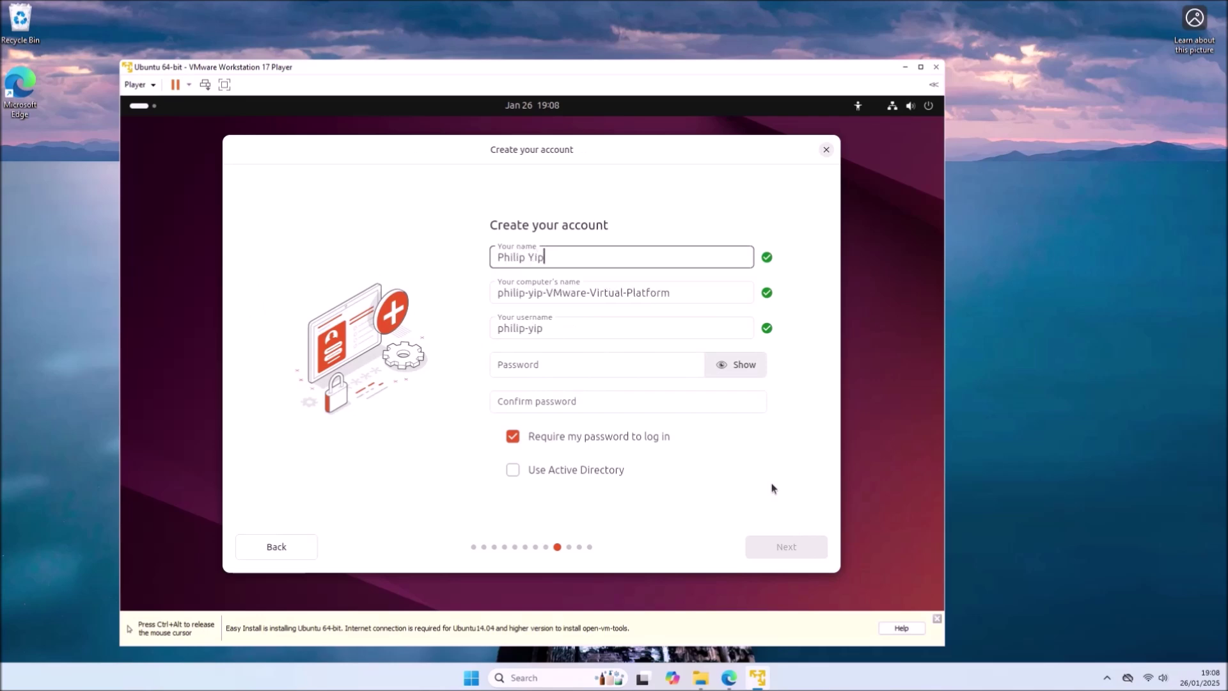
- Enter the user's full name, computer name VM, a username and a matching password, then submit
{"action": "key", "text": "Tab"}
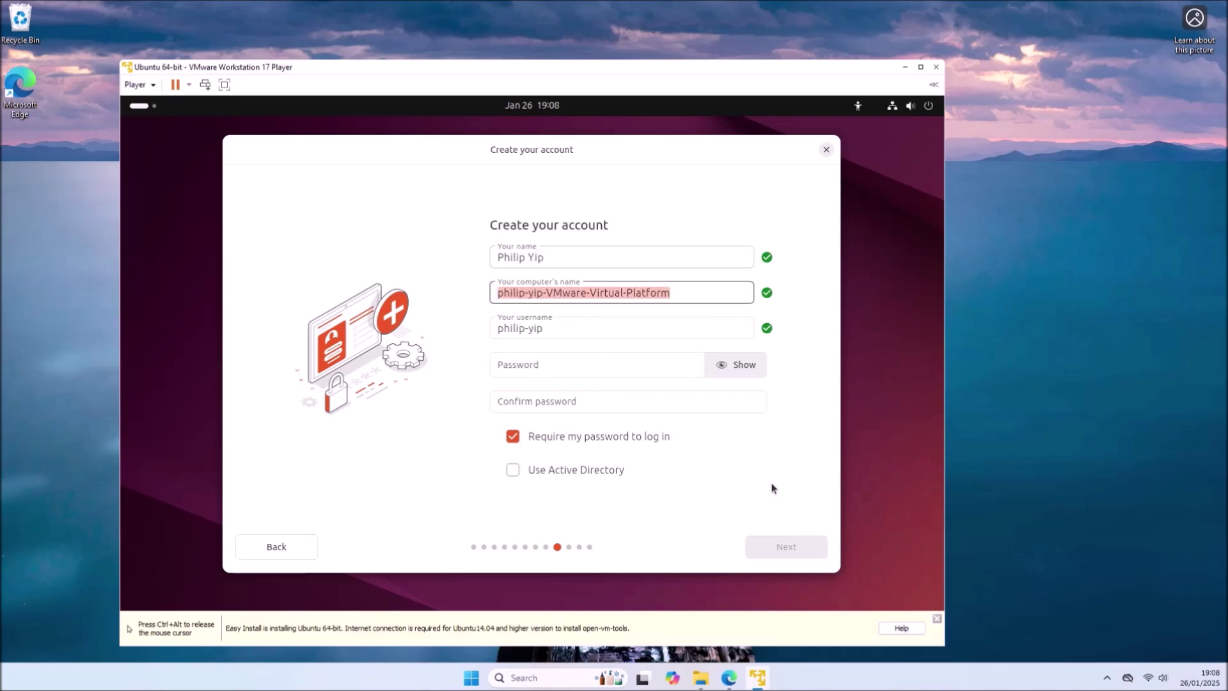
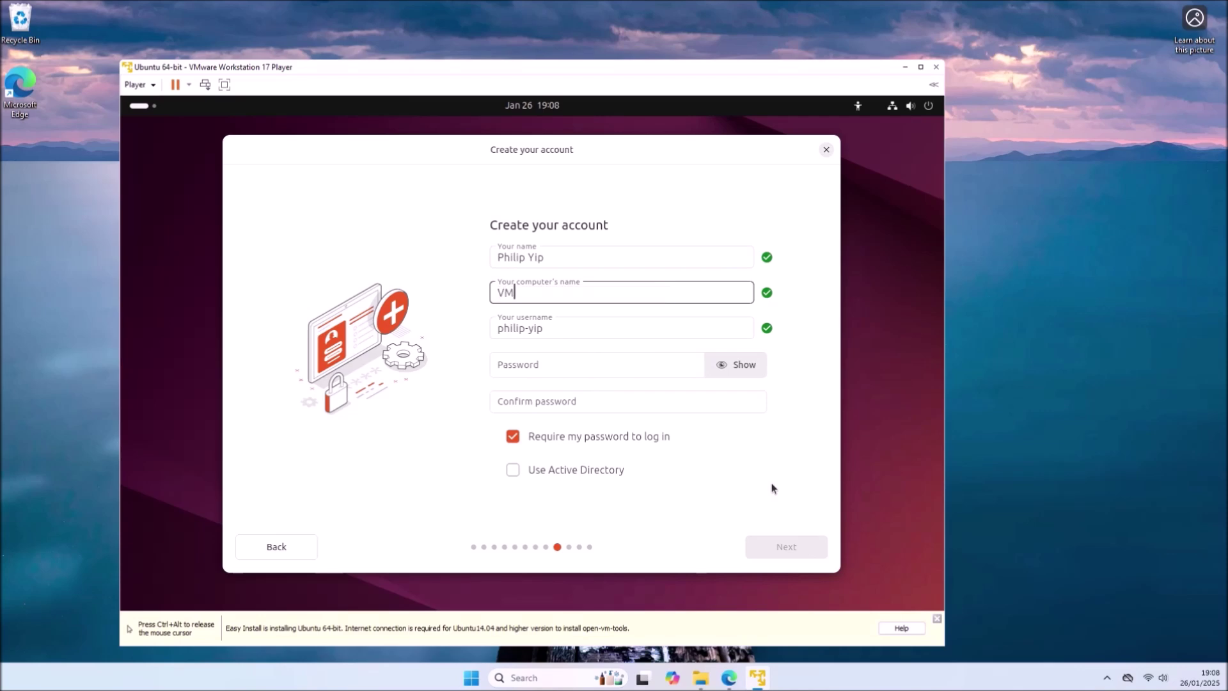
{"action": "key", "text": "Tab"}
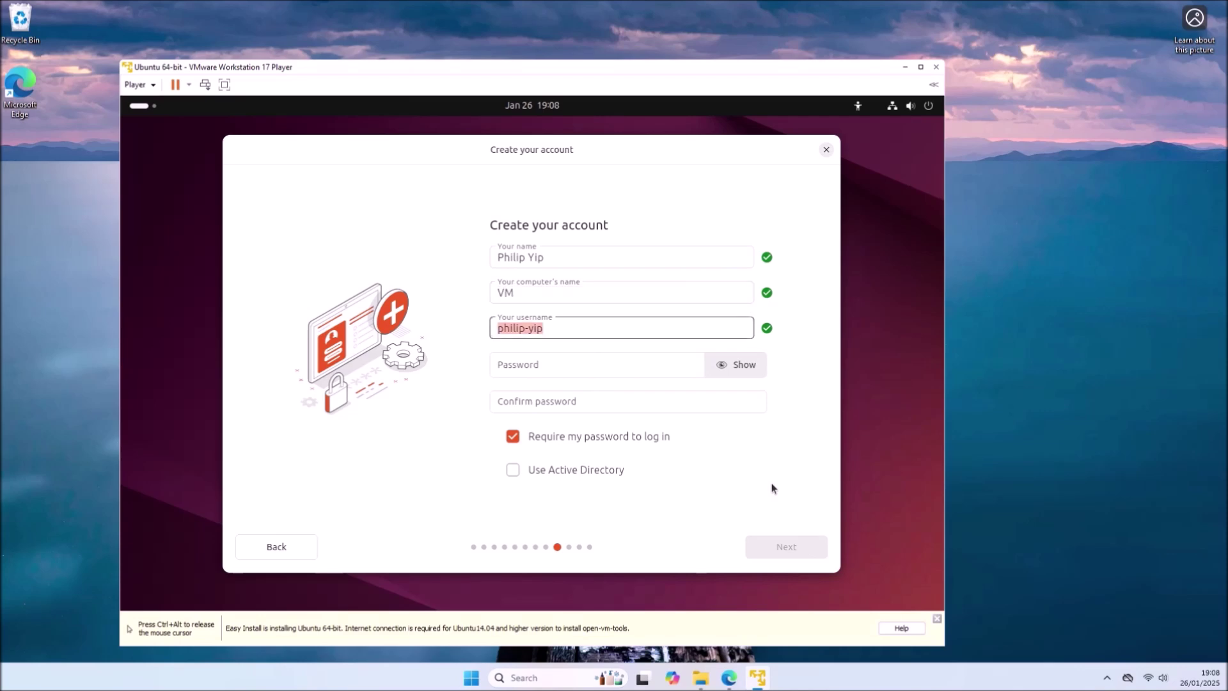
{"action": "key", "text": "Tab"}
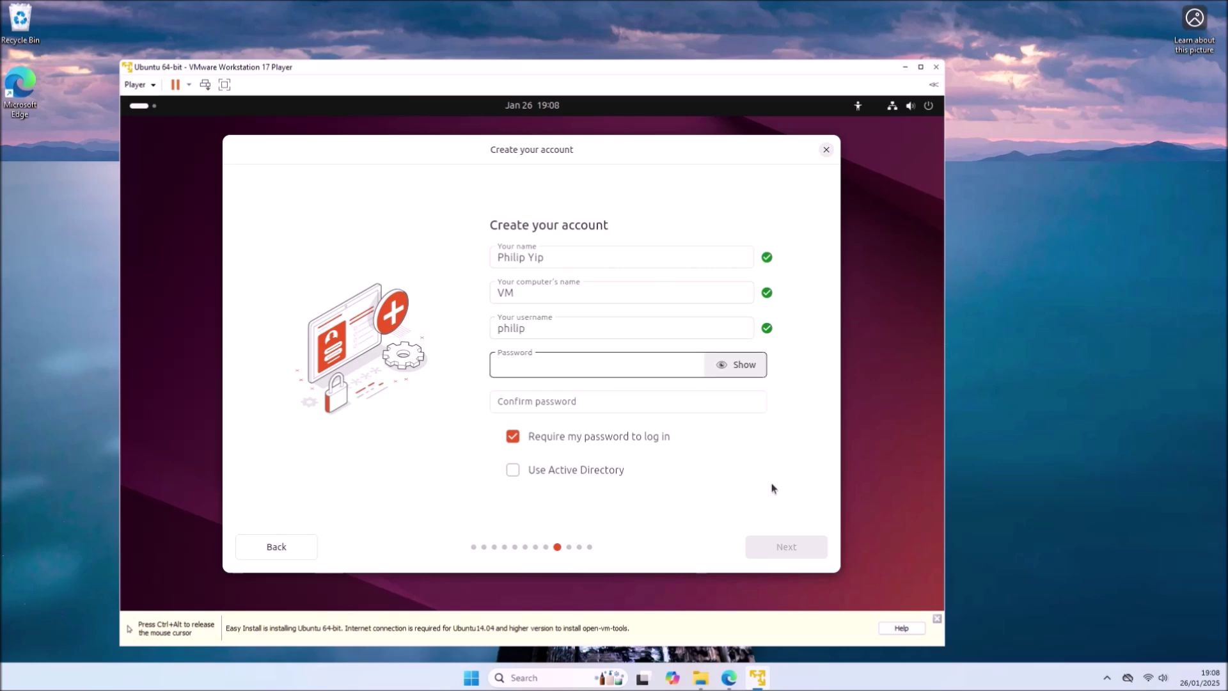
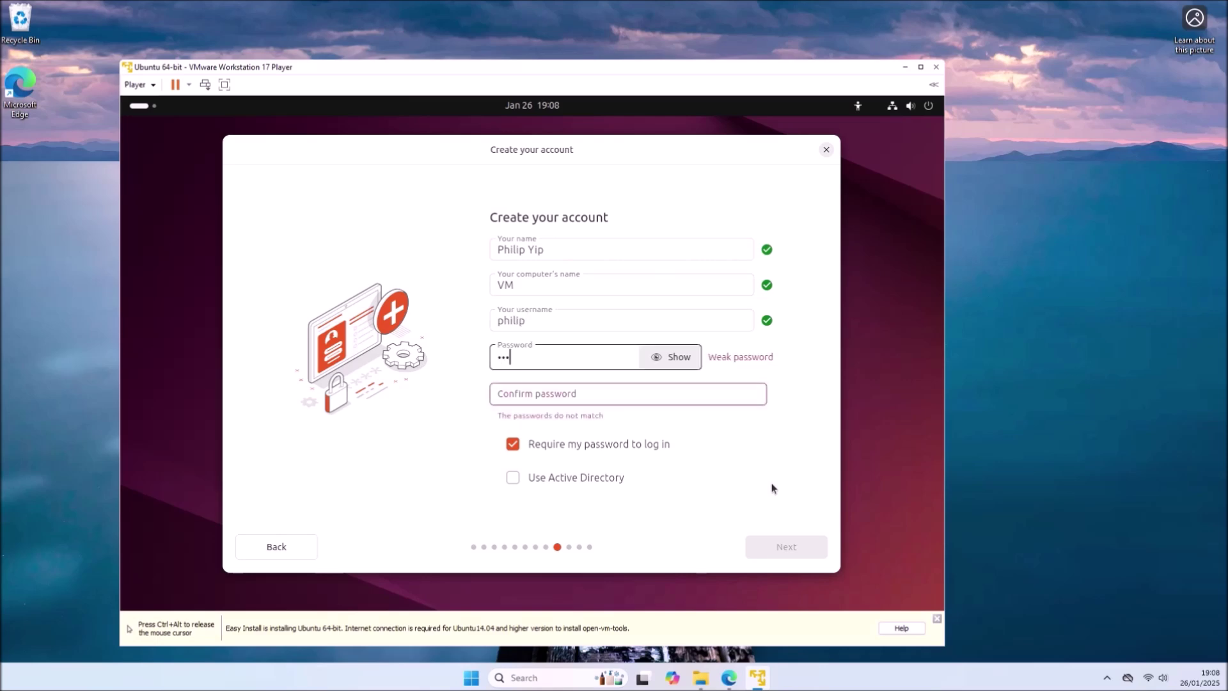
{"action": "key", "text": "Tab"}
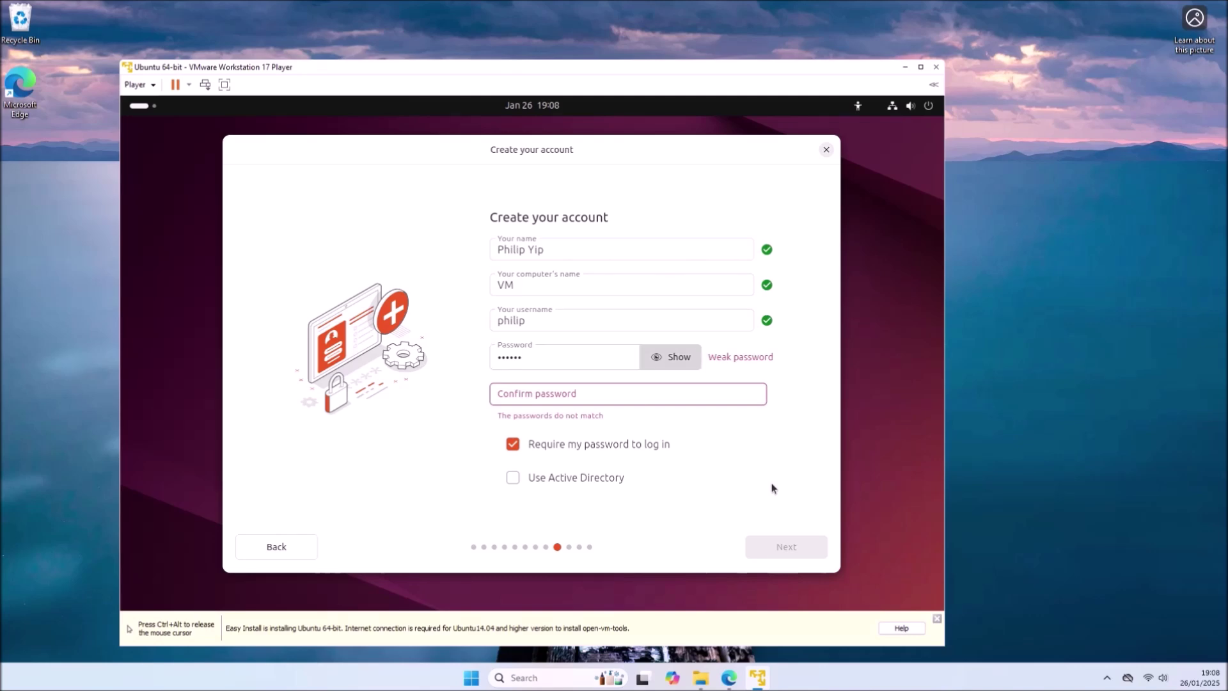
{"action": "key", "text": "Tab"}
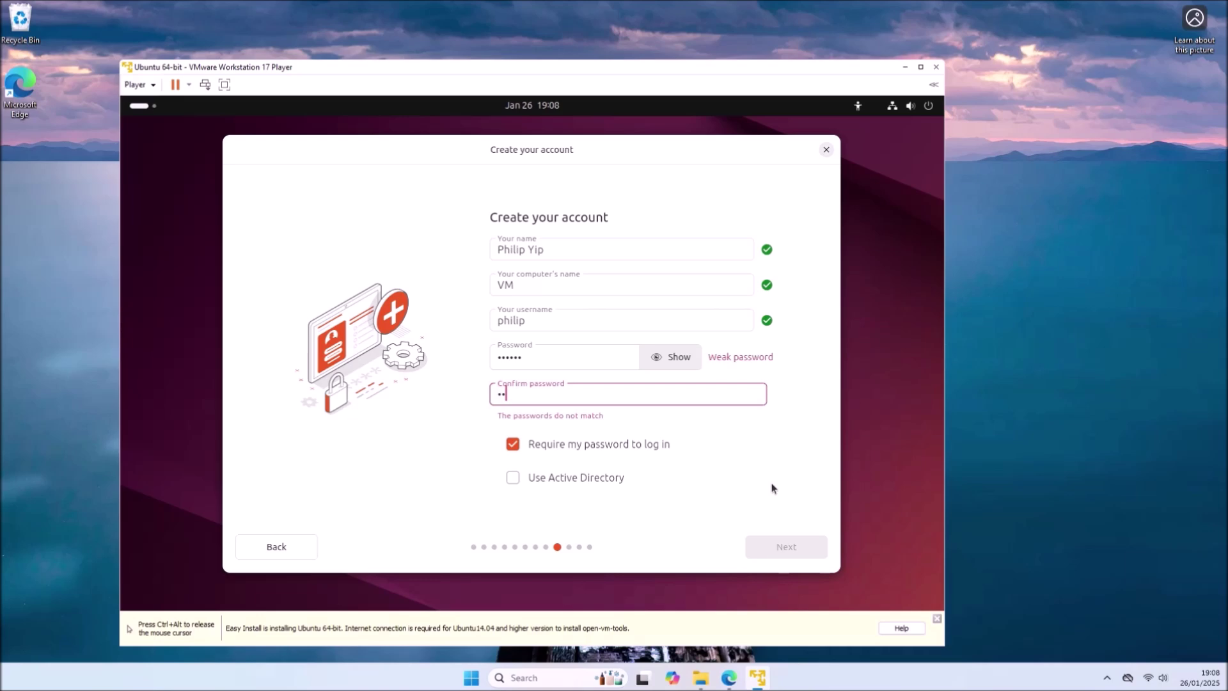
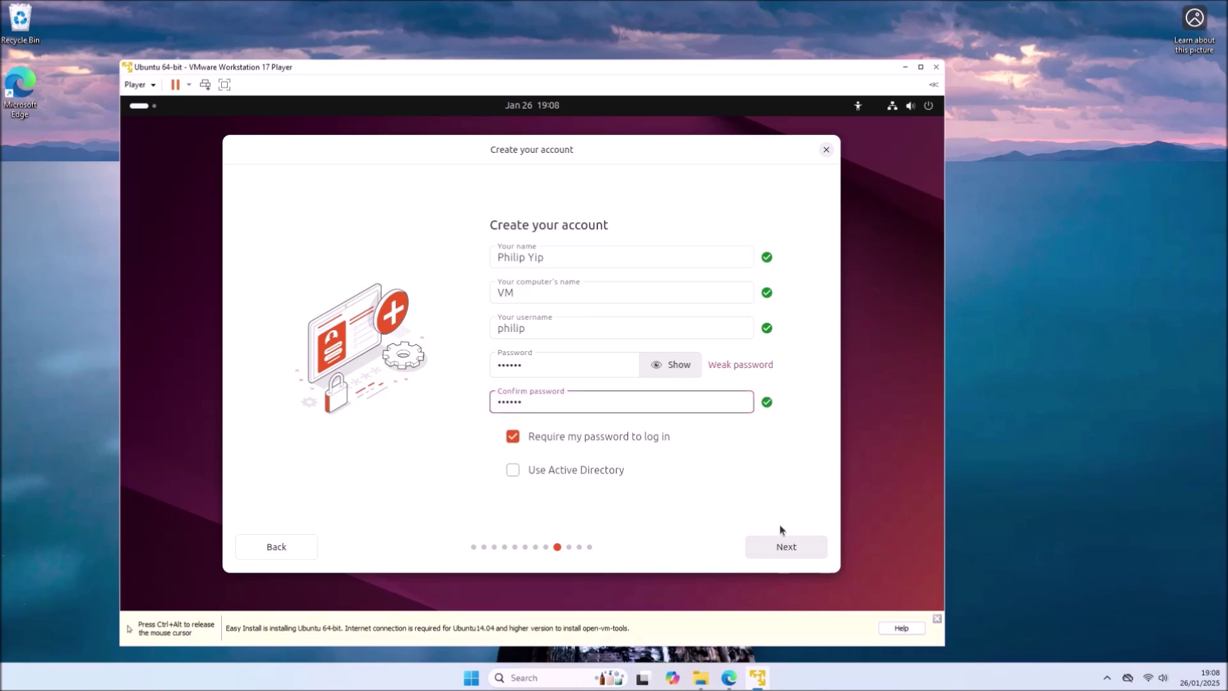
{"action": "left_click", "coordinate": [786, 541]}
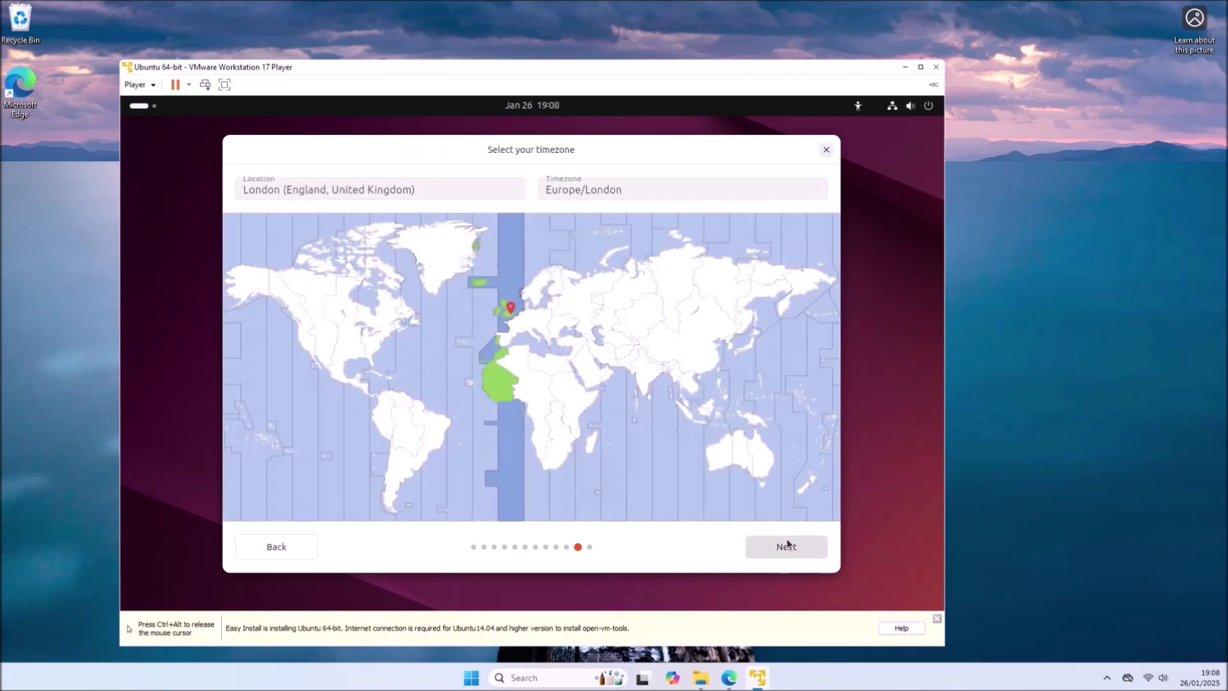
- Accept the Europe/London timezone, install Ubuntu, restart, and select the user account at login
{"action": "left_click", "coordinate": [788, 544]}
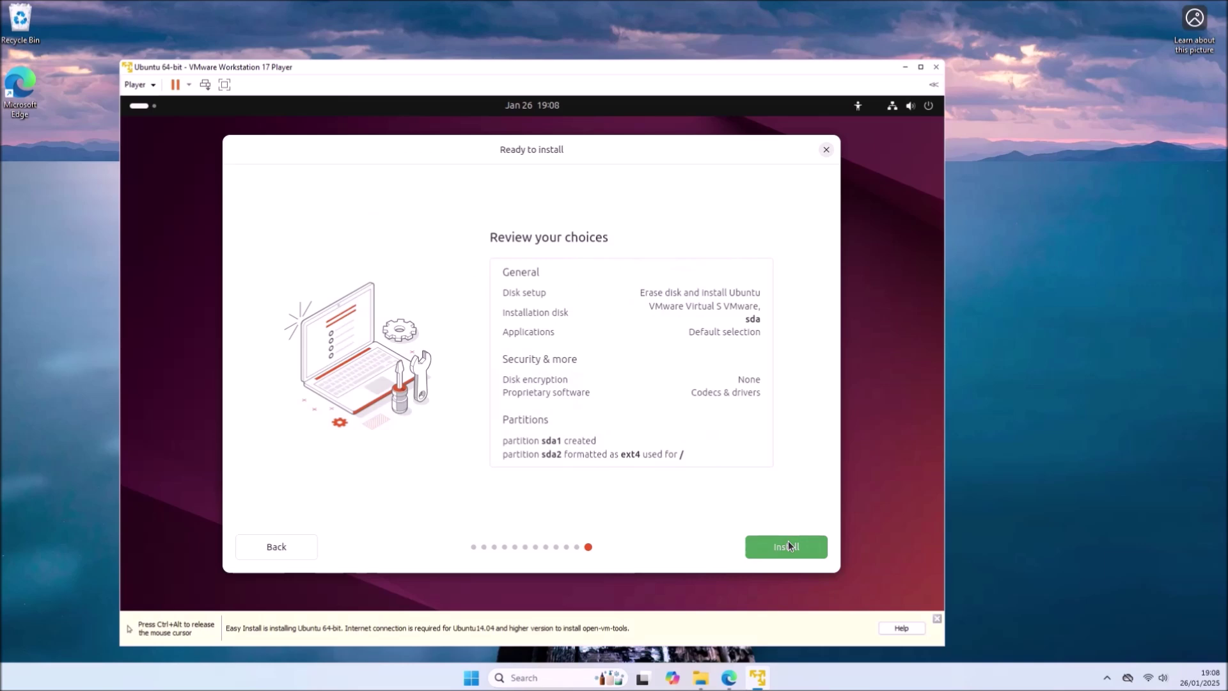
{"action": "left_click", "coordinate": [788, 545]}
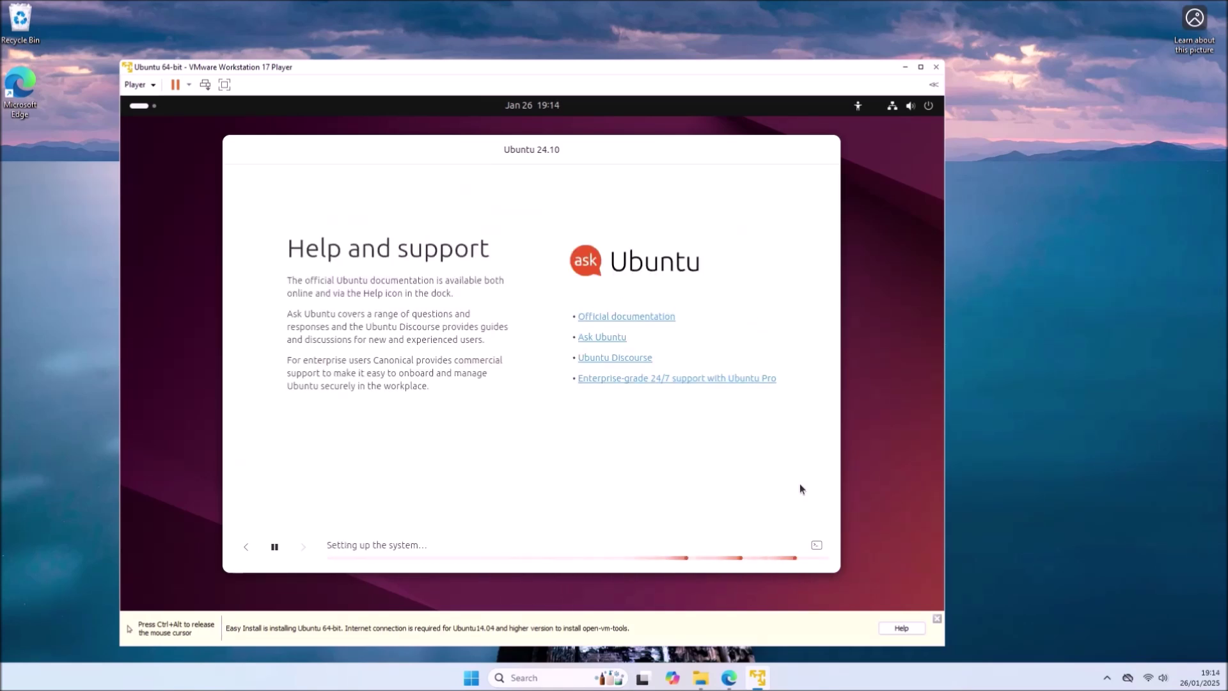
{"action": "left_click", "coordinate": [593, 498]}
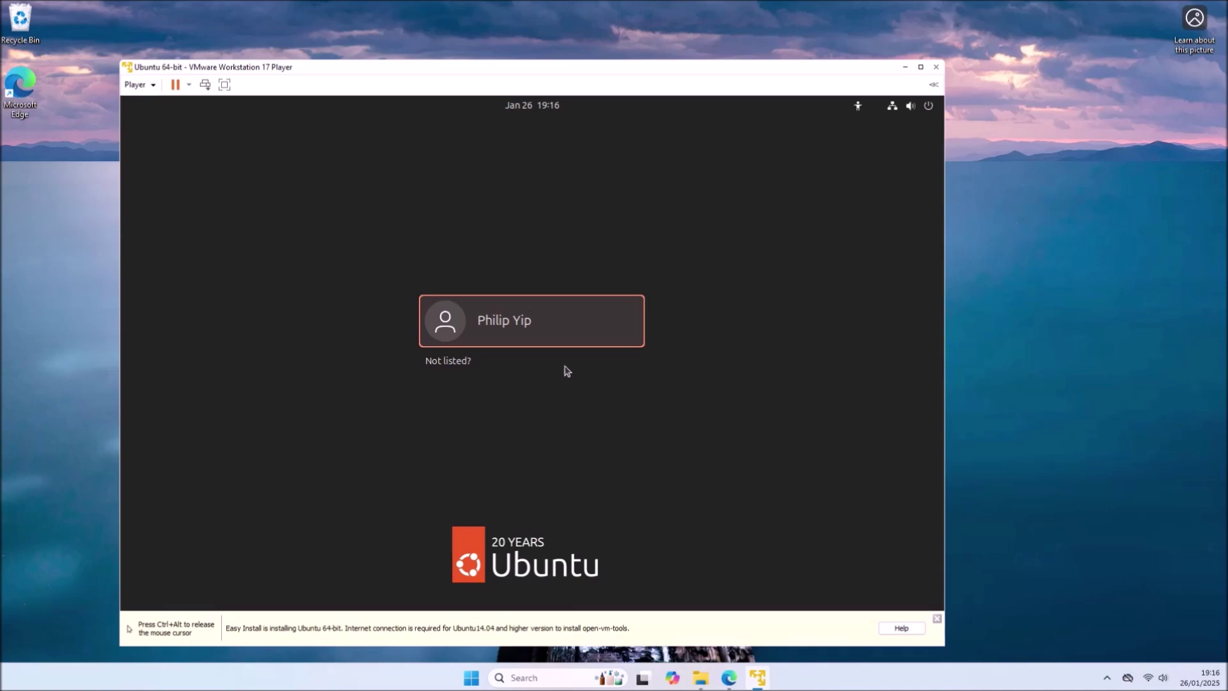
{"action": "left_click", "coordinate": [554, 319]}
- Log in with the account password, dismiss the VMware Tools notice, finish welcome setup, and maximize the window
{"action": "type", "text": "•••••••"}
{"action": "key", "text": "Return"}
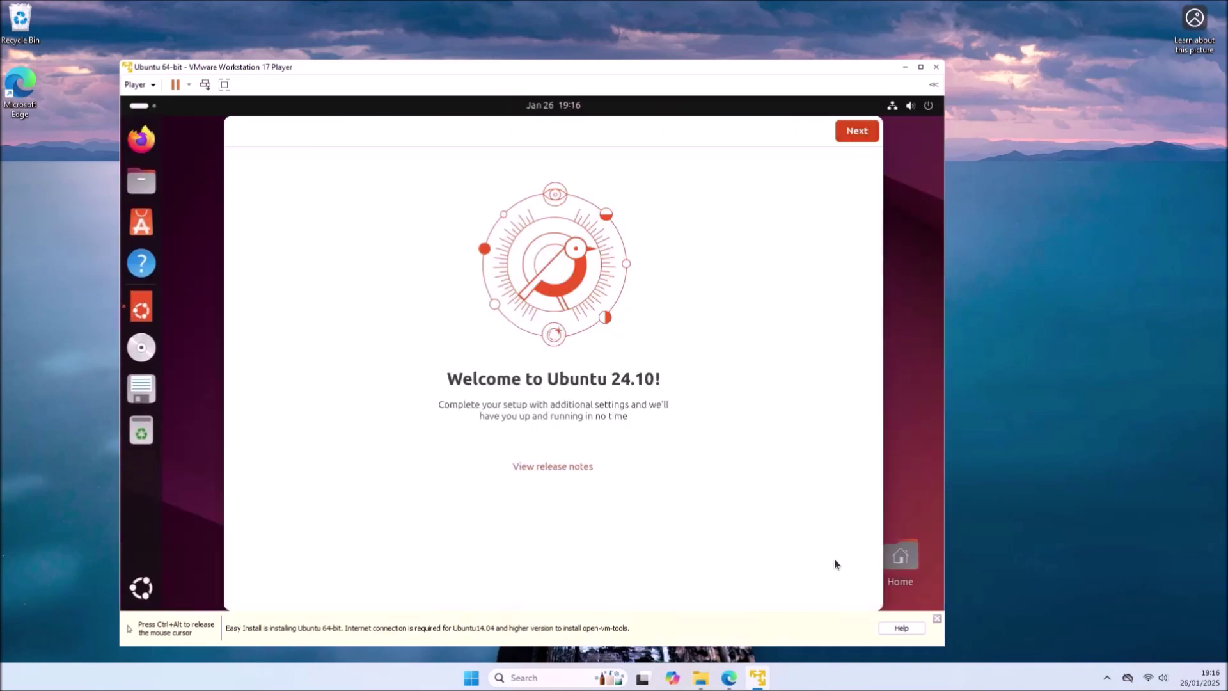
{"action": "left_click", "coordinate": [937, 619]}
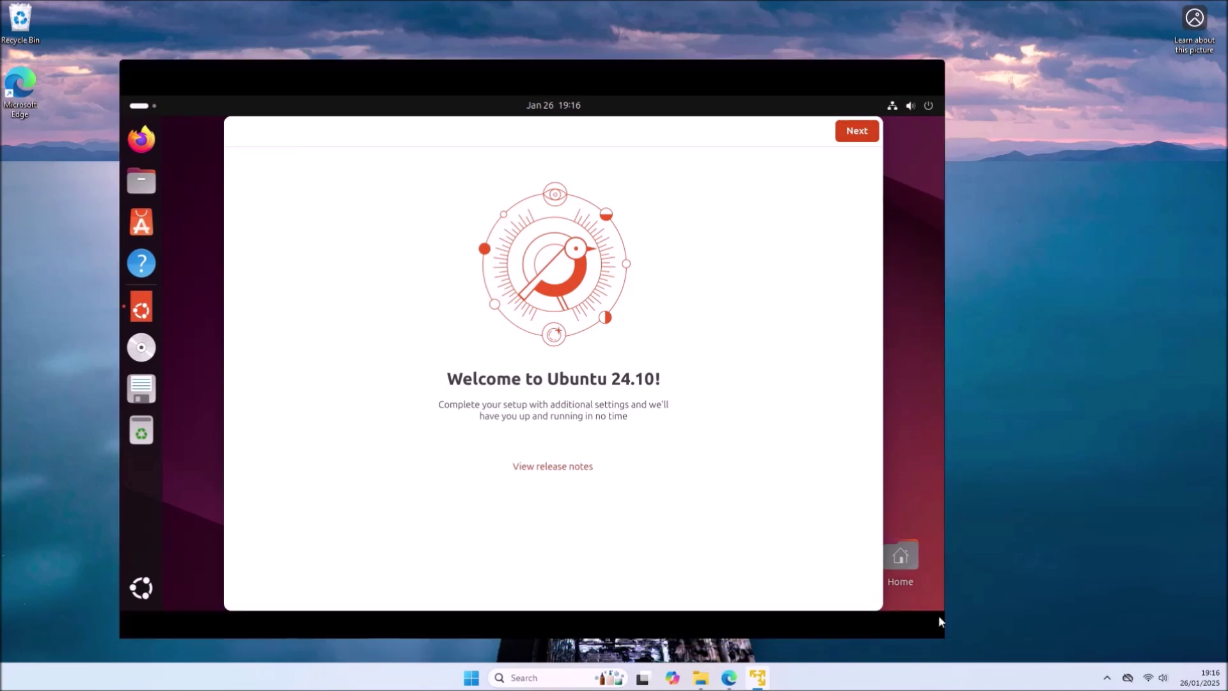
{"action": "left_click", "coordinate": [850, 136]}
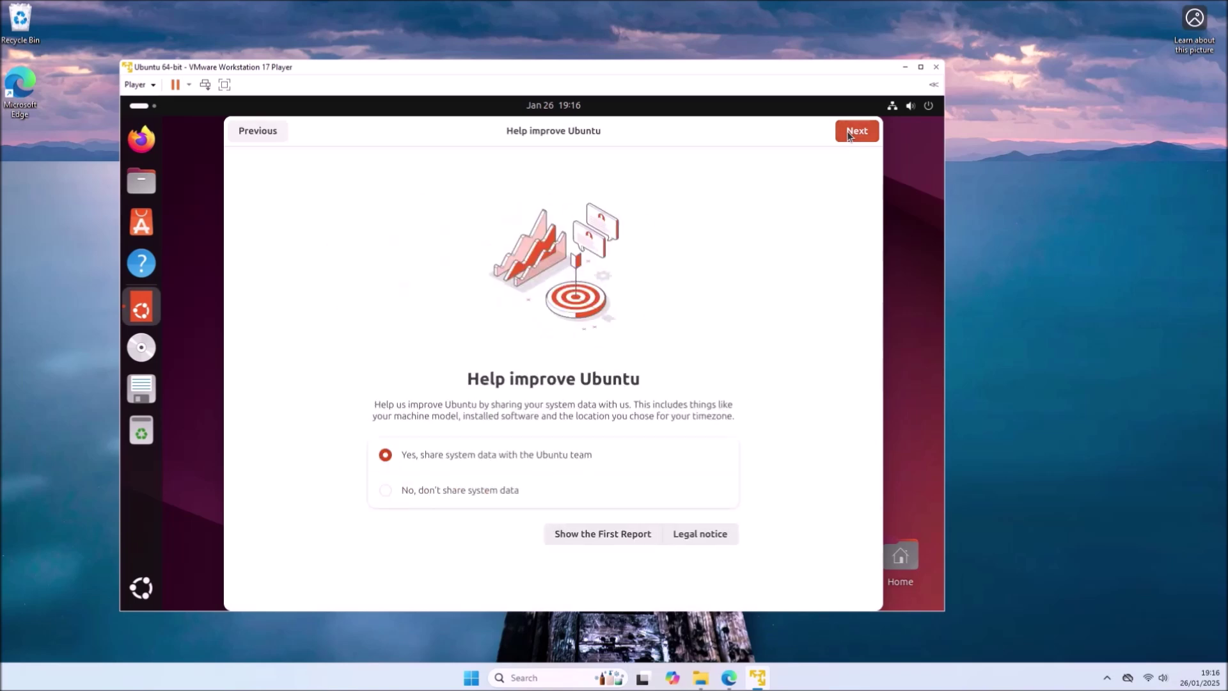
{"action": "left_click", "coordinate": [855, 136]}
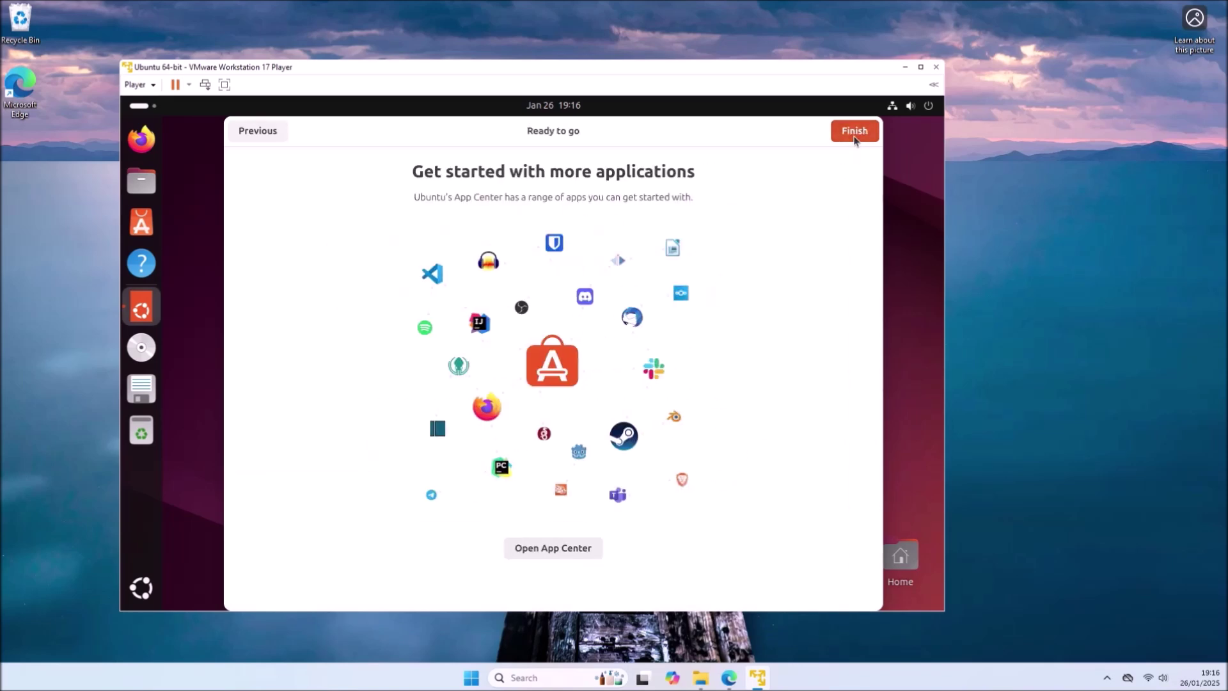
{"action": "left_click", "coordinate": [854, 132]}
{"action": "left_click_drag", "start_coordinate": [586, 70], "coordinate": [582, 162]}
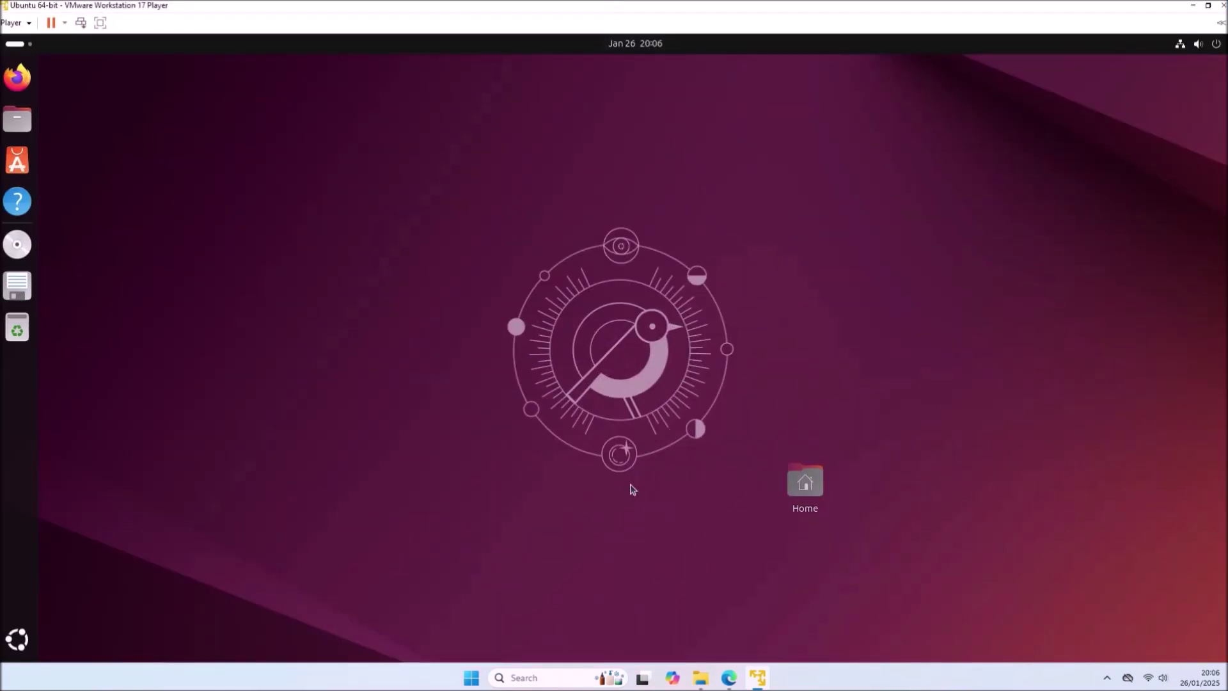
- Unpin Help from the dock and disconnect the installer CD/DVD drive, overriding its lock
{"action": "right_click", "coordinate": [23, 210]}
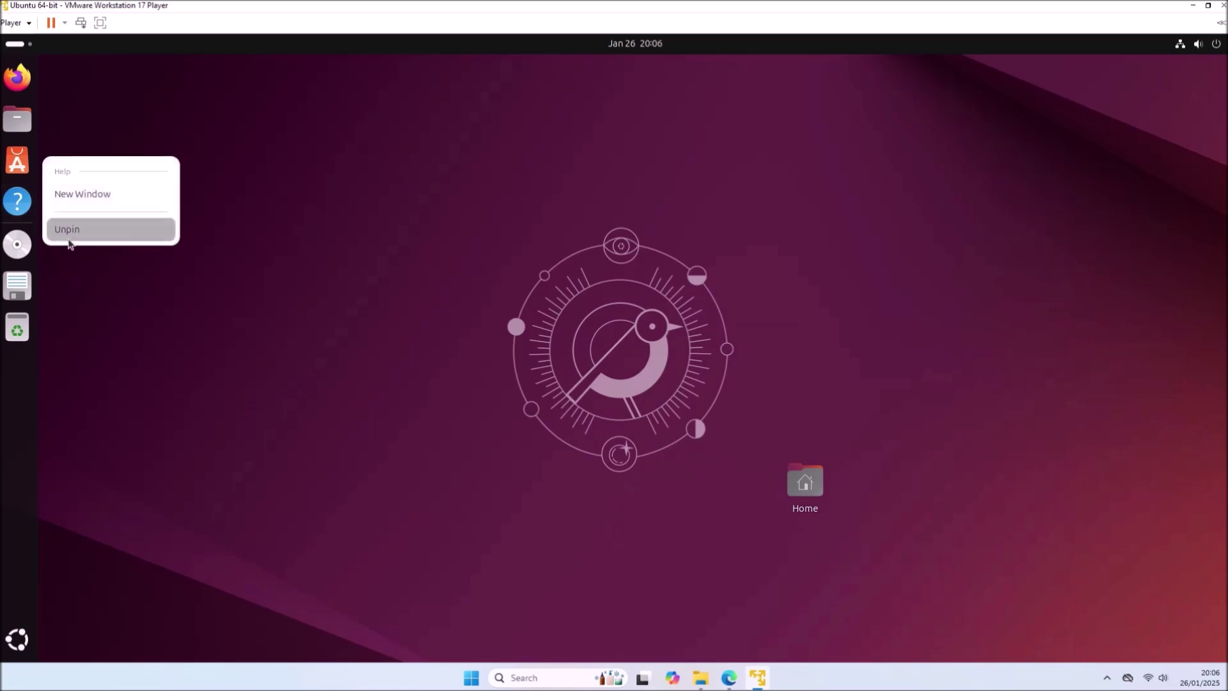
{"action": "left_click", "coordinate": [68, 235]}
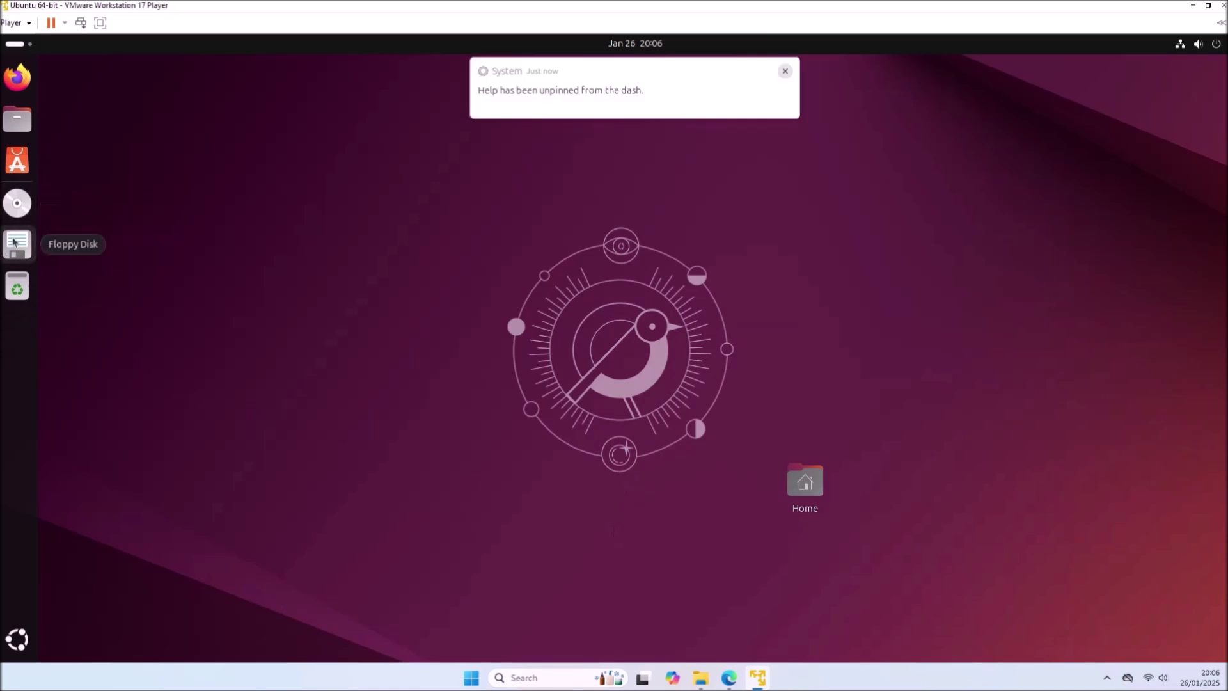
{"action": "left_click", "coordinate": [13, 22]}
{"action": "mouse_move", "coordinate": [85, 75]}
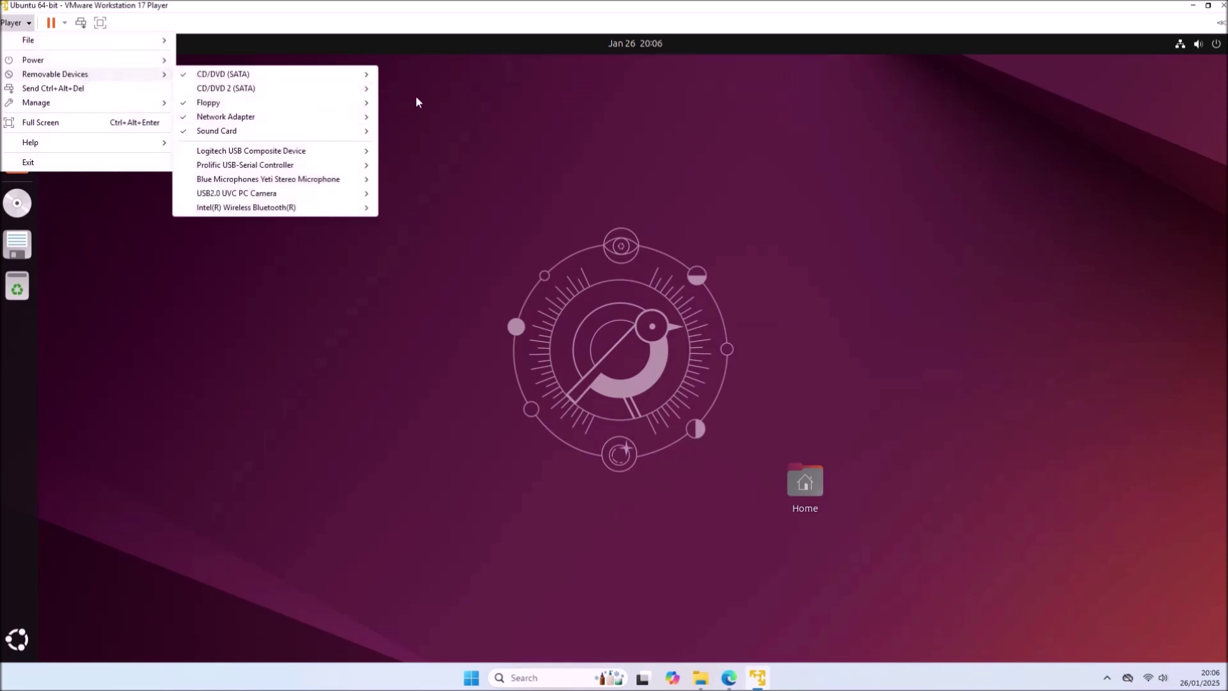
{"action": "mouse_move", "coordinate": [368, 88]}
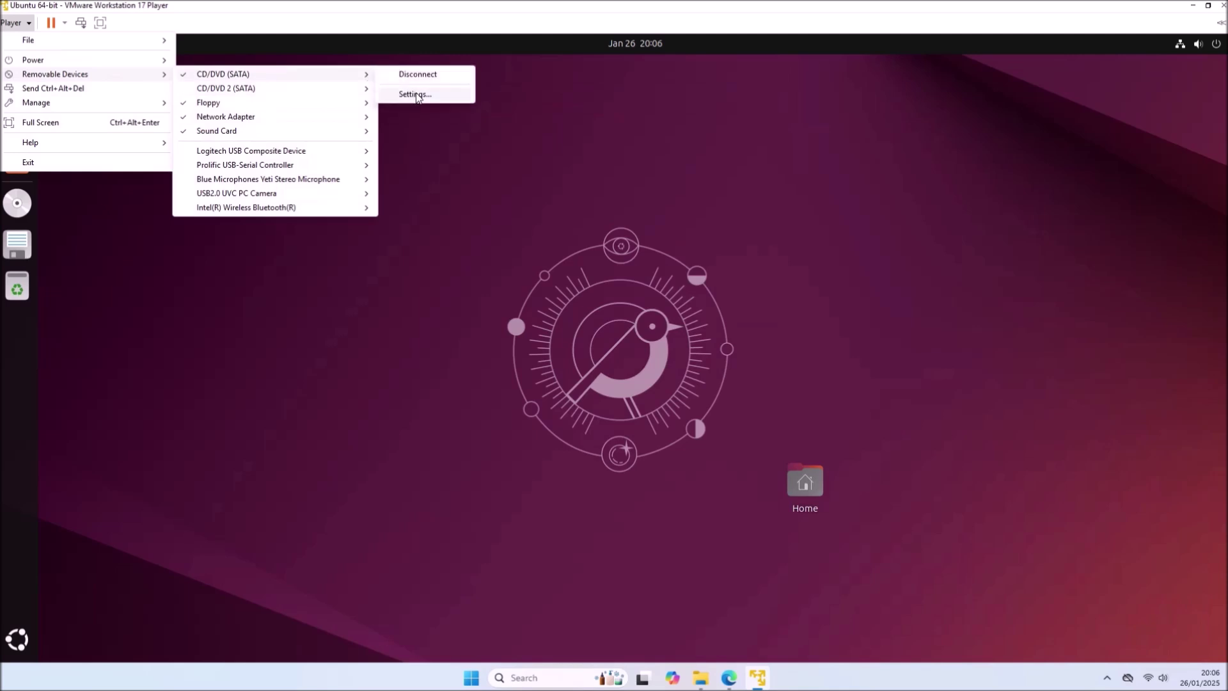
{"action": "left_click", "coordinate": [416, 95]}
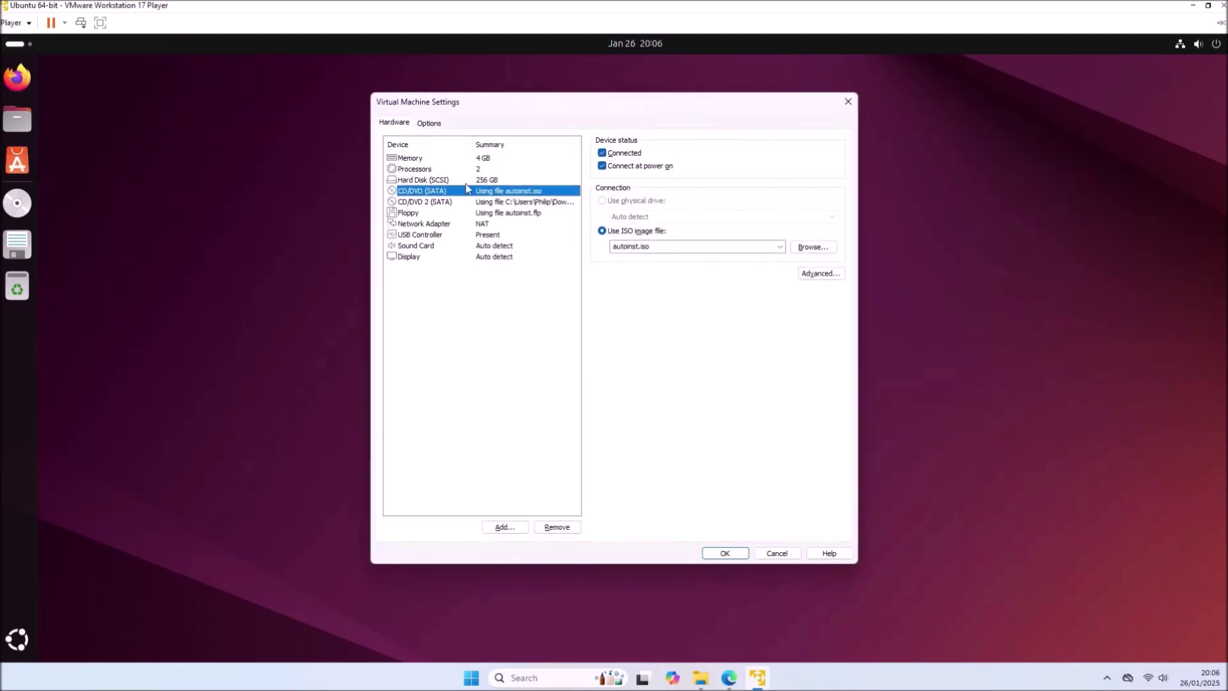
{"action": "left_click", "coordinate": [643, 166]}
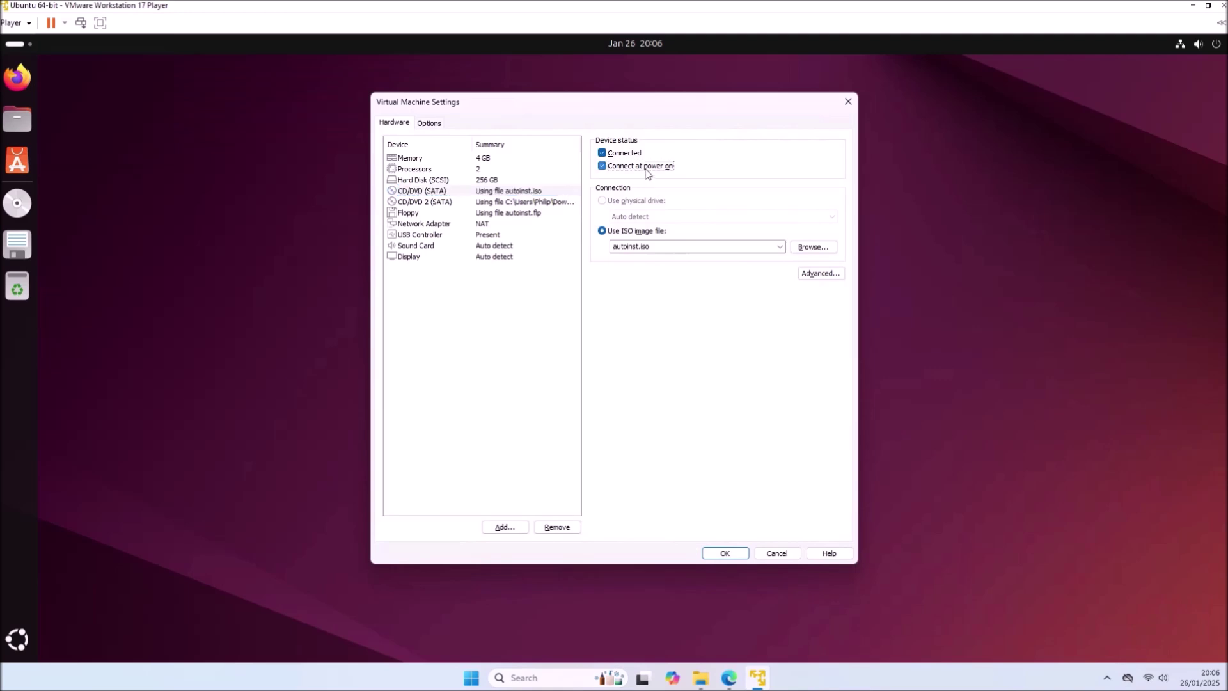
{"action": "left_click", "coordinate": [630, 156]}
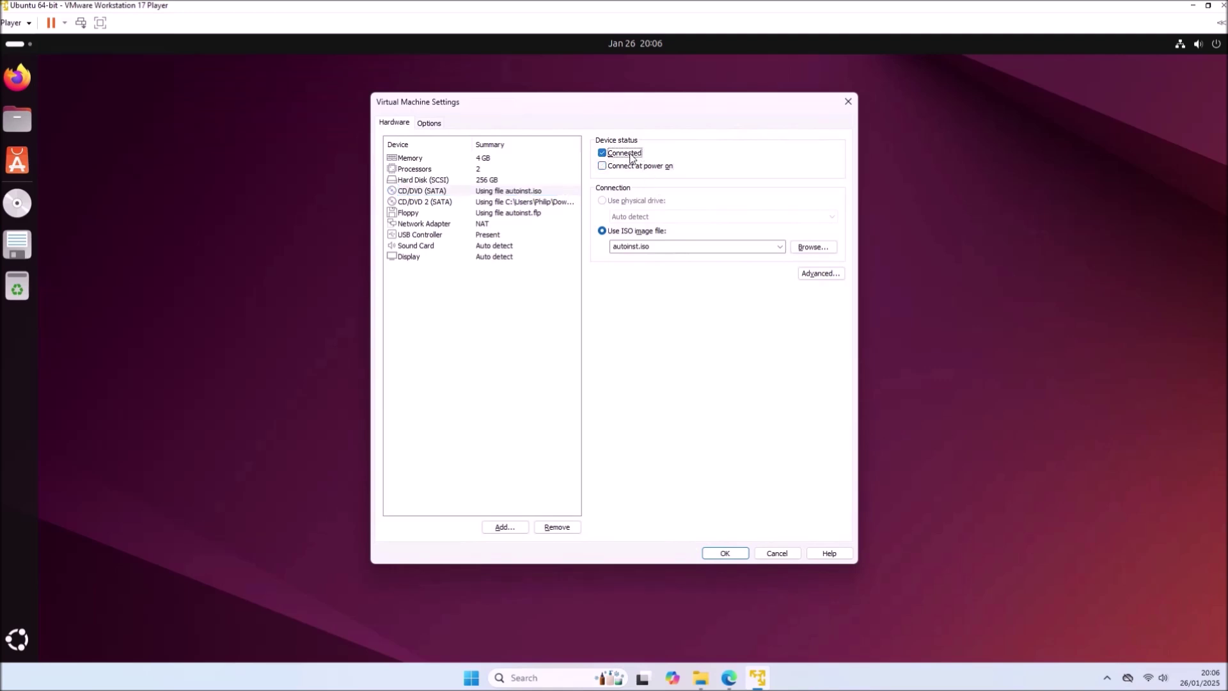
{"action": "left_click", "coordinate": [713, 557]}
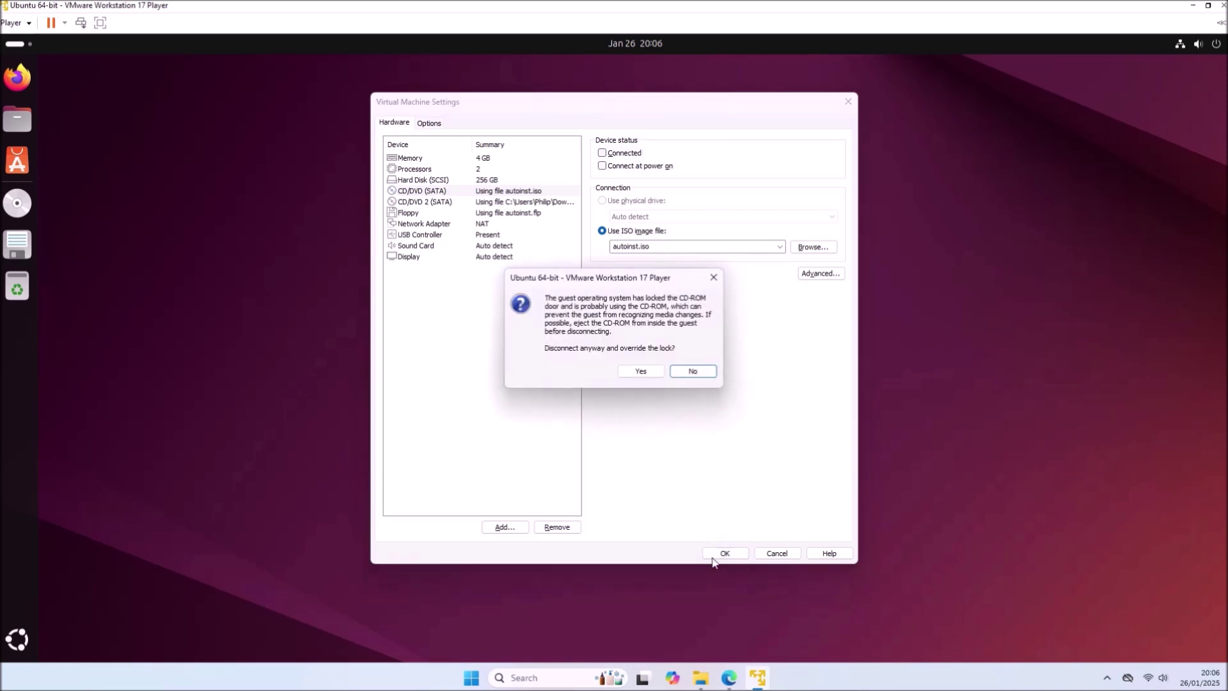
{"action": "left_click", "coordinate": [642, 372]}
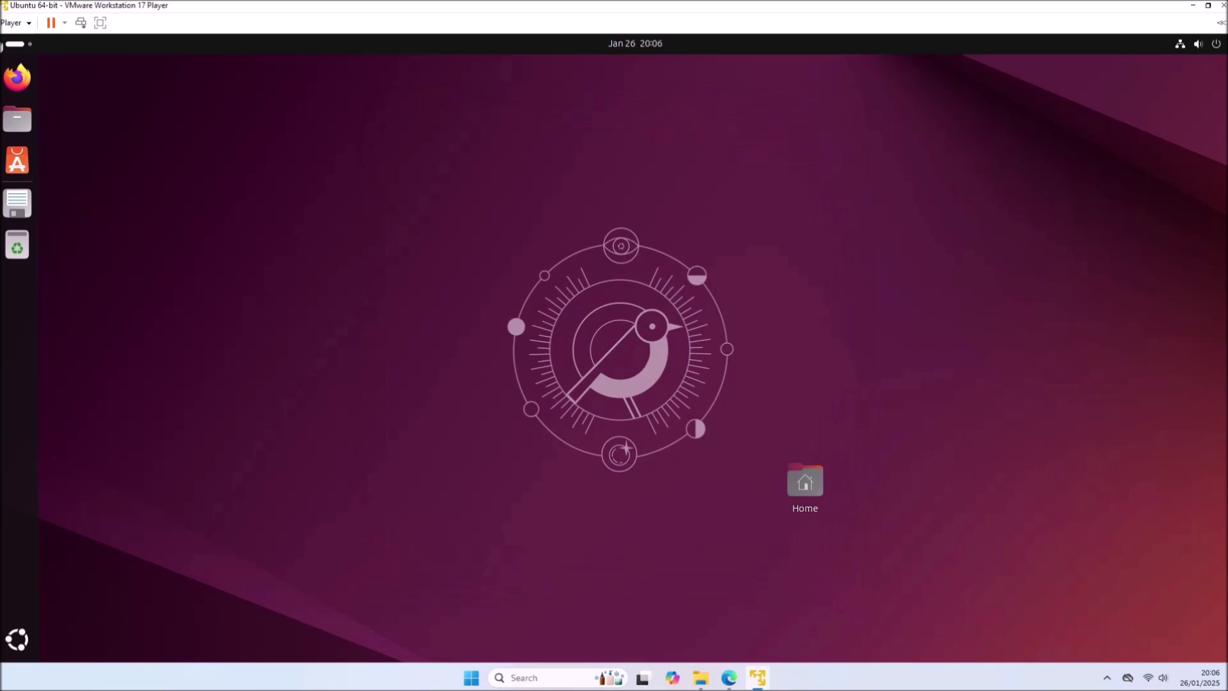
- Disconnect the autoinst floppy drive and stop it connecting at power on
{"action": "left_click", "coordinate": [5, 20]}
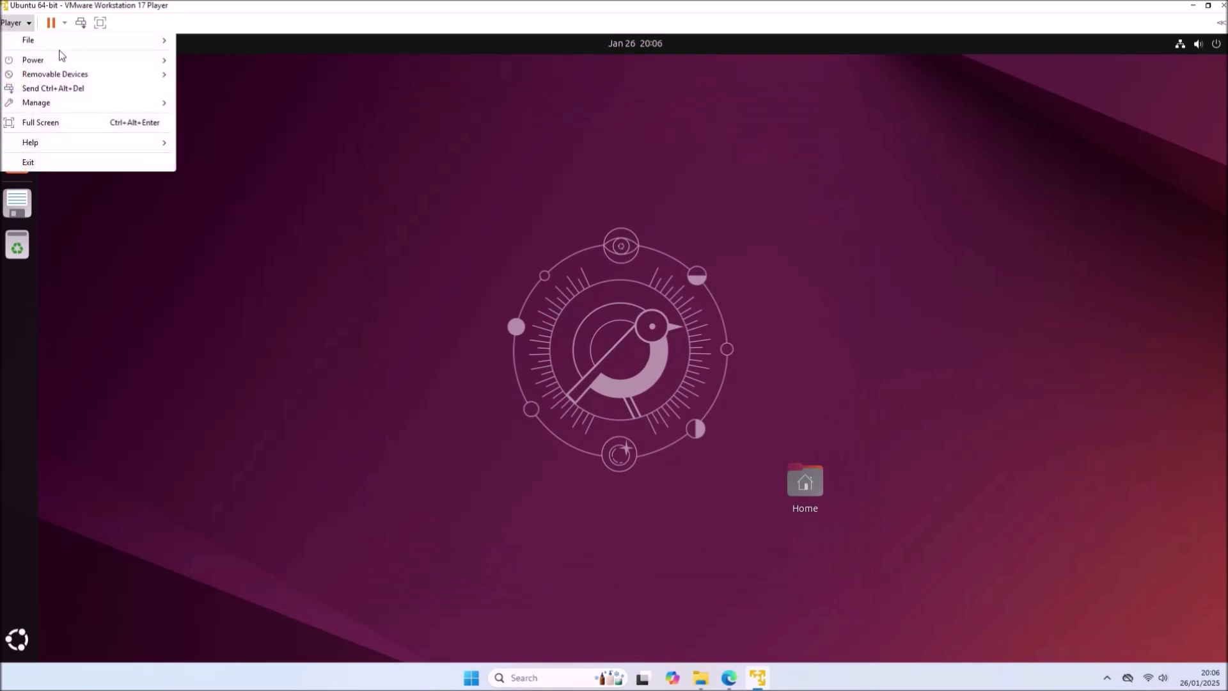
{"action": "mouse_move", "coordinate": [348, 104]}
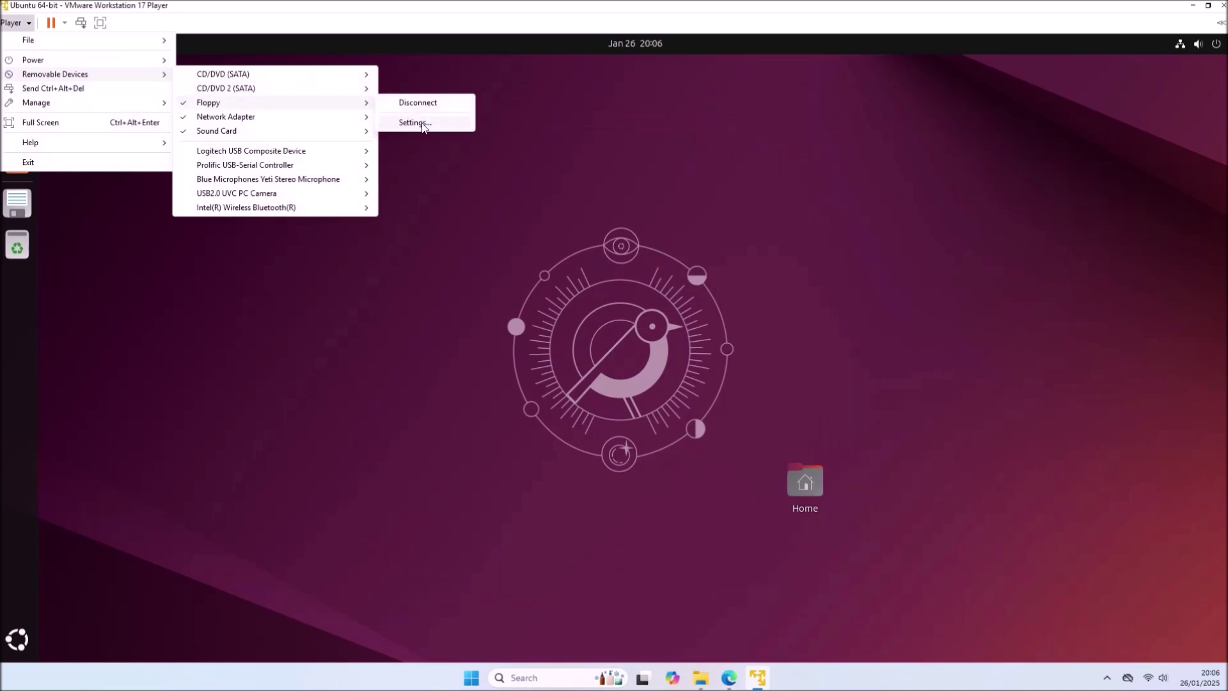
{"action": "left_click", "coordinate": [425, 125]}
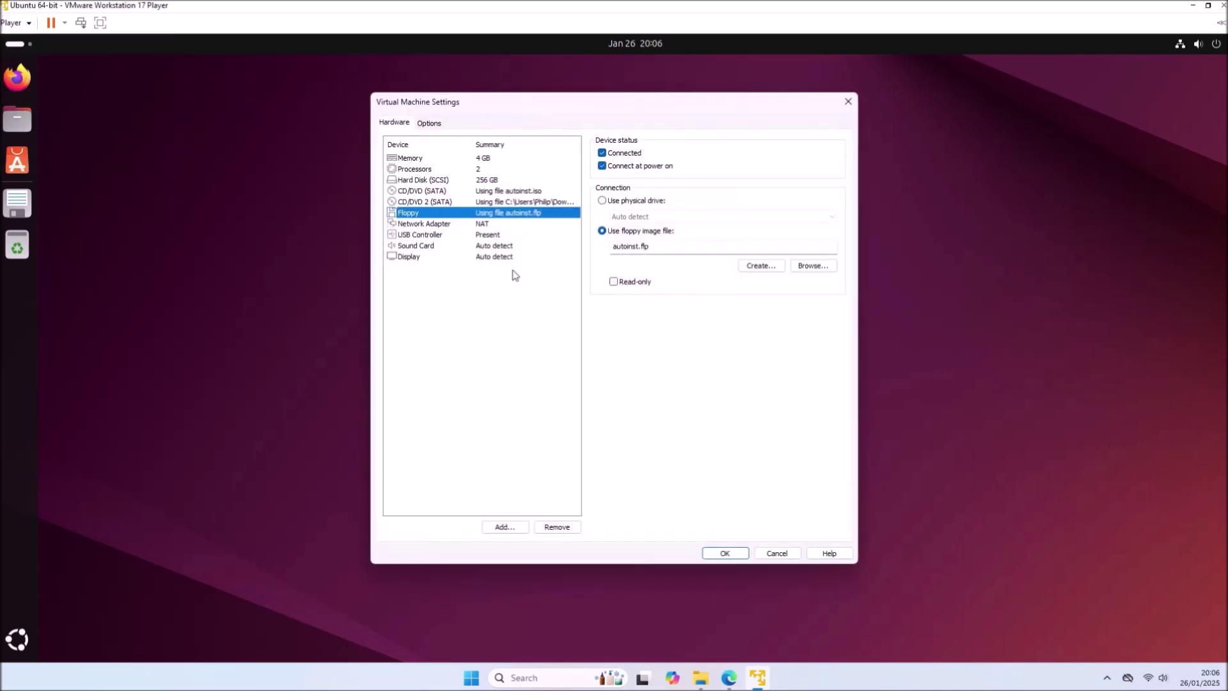
{"action": "left_click", "coordinate": [623, 167]}
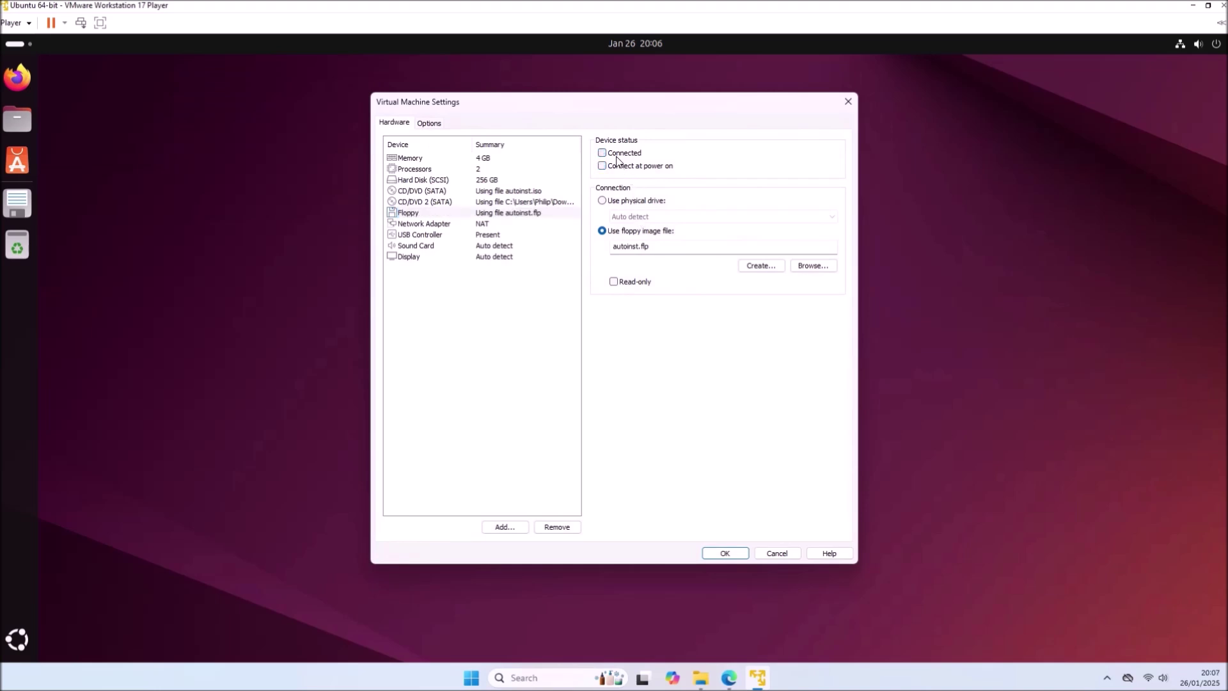
{"action": "left_click", "coordinate": [726, 554]}
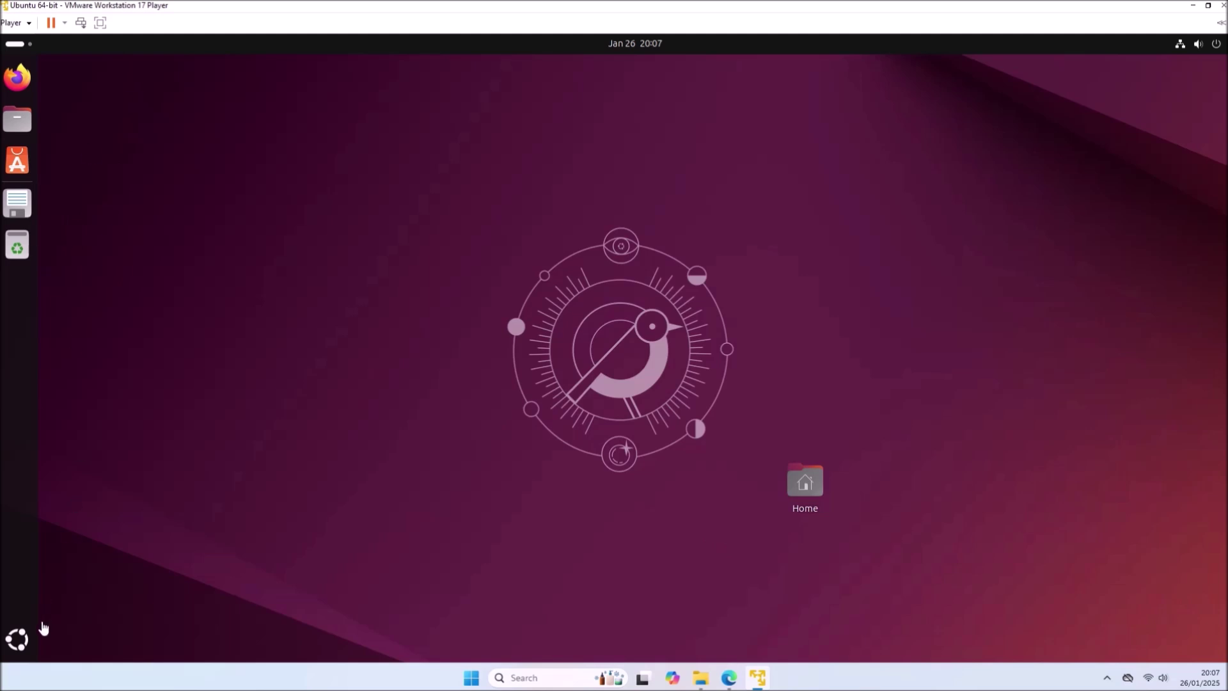
- Power off the Ubuntu guest from its quick settings power menu and confirm
{"action": "left_click", "coordinate": [1217, 47]}
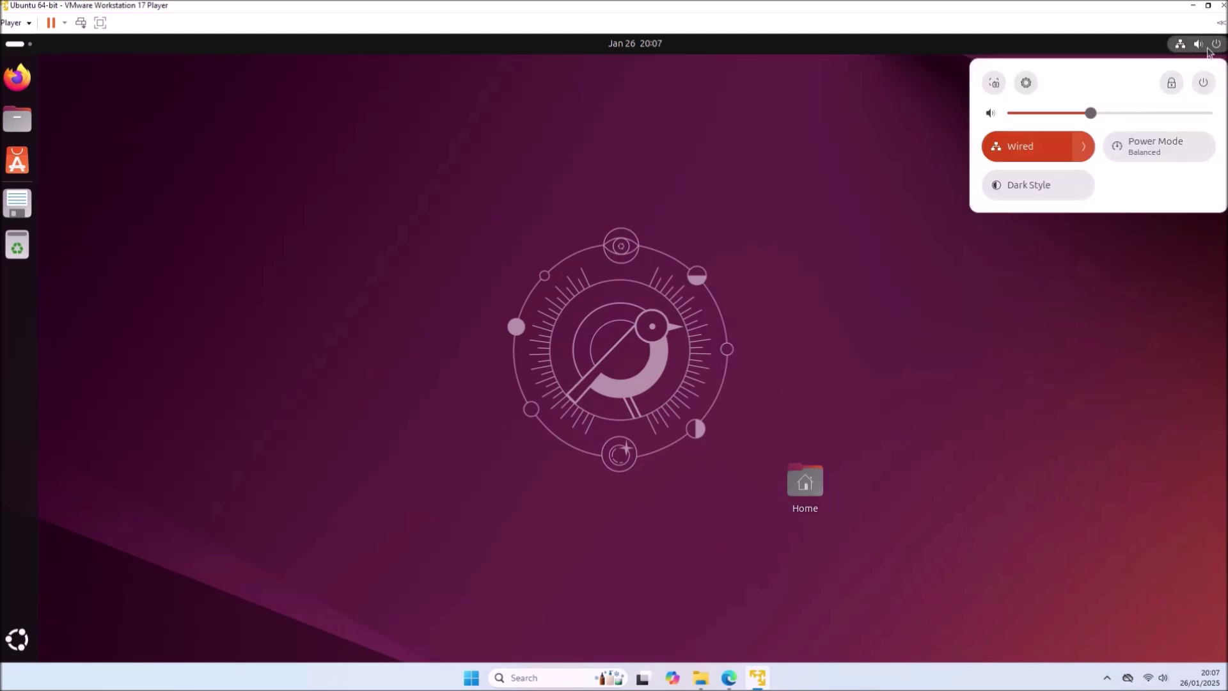
{"action": "left_click", "coordinate": [1203, 83]}
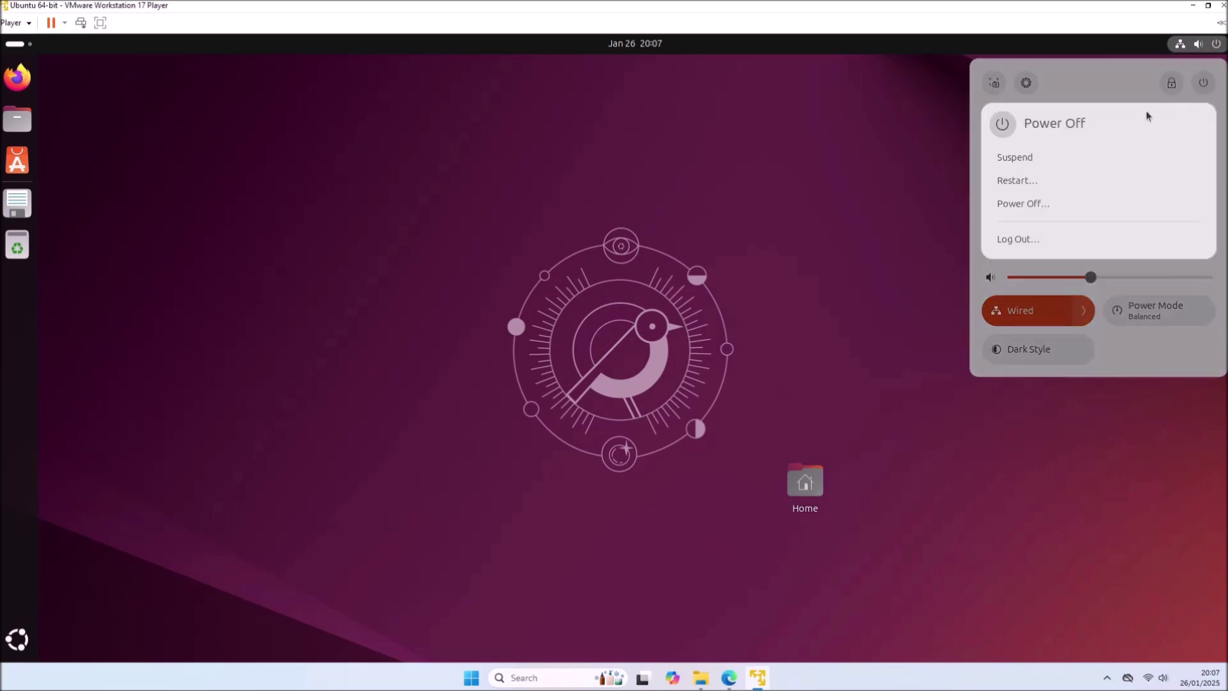
{"action": "left_click", "coordinate": [1125, 198]}
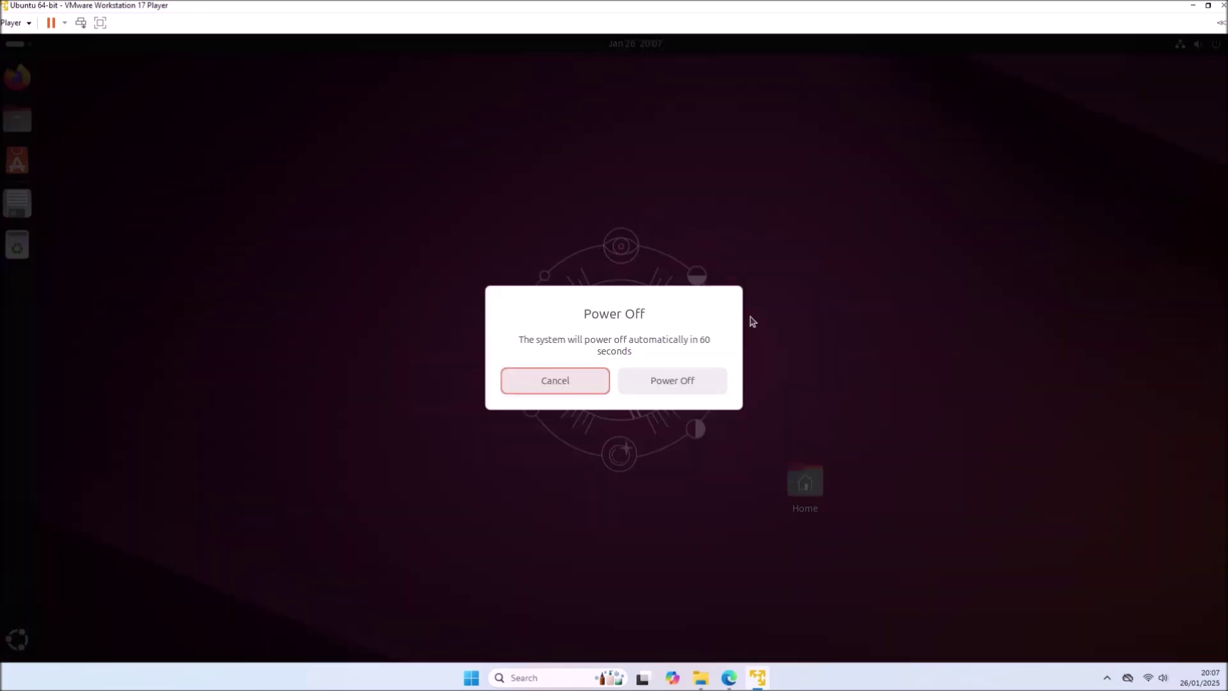
{"action": "left_click", "coordinate": [665, 384]}
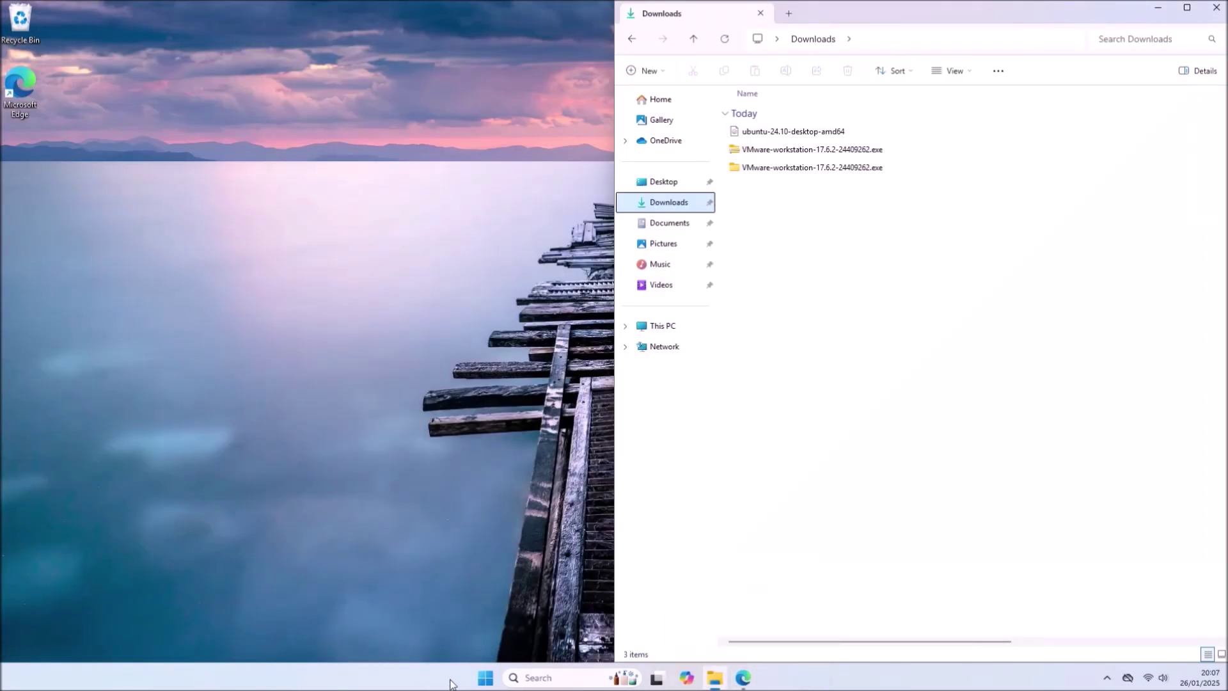
- Launch VMware Workstation Player and open the Ubuntu 64-bit VM's hardware settings
{"action": "left_click", "coordinate": [484, 680]}
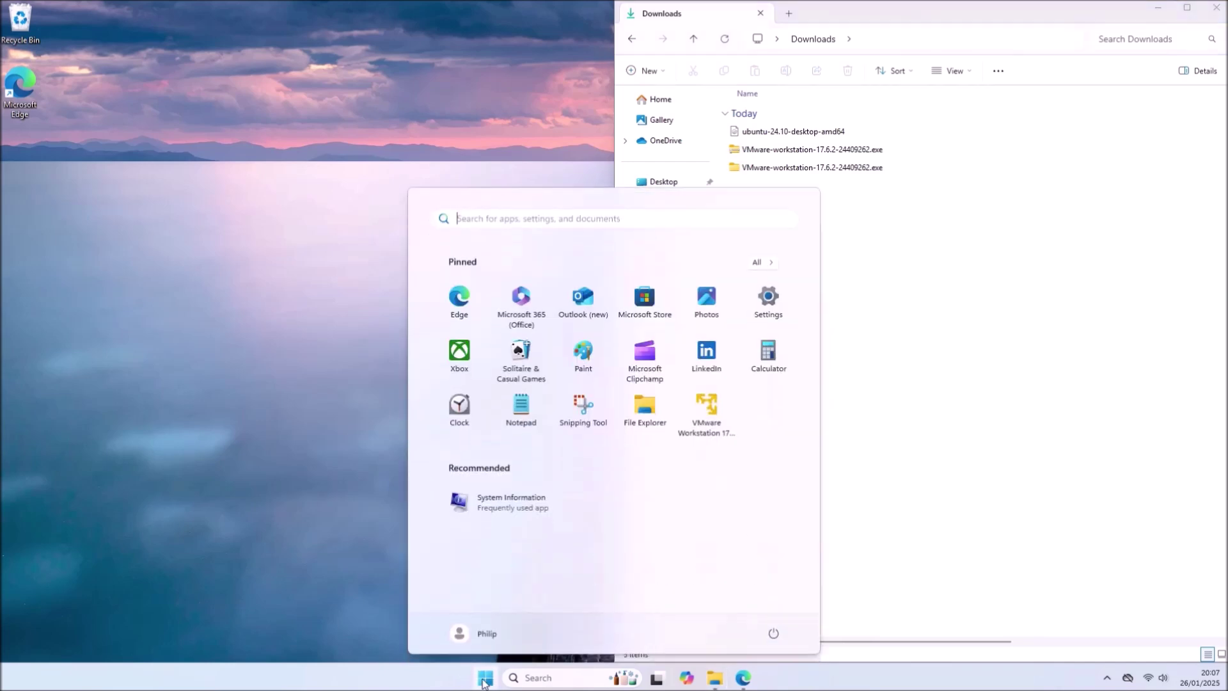
{"action": "left_click", "coordinate": [698, 408]}
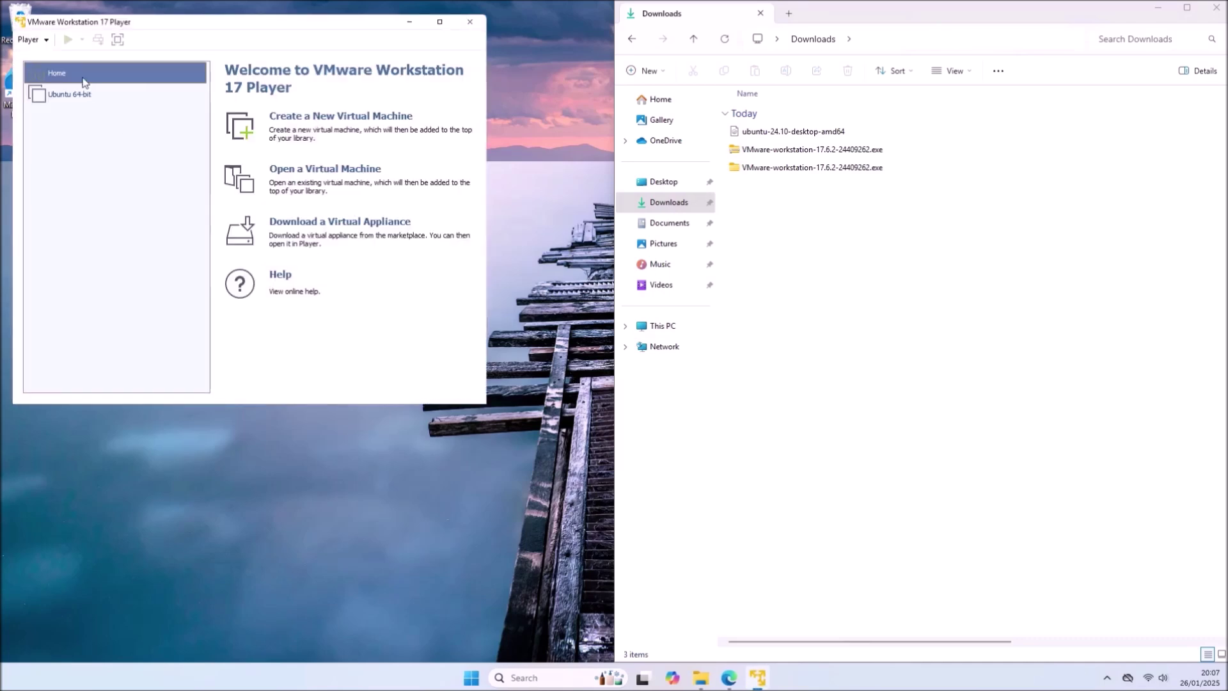
{"action": "left_click", "coordinate": [88, 91]}
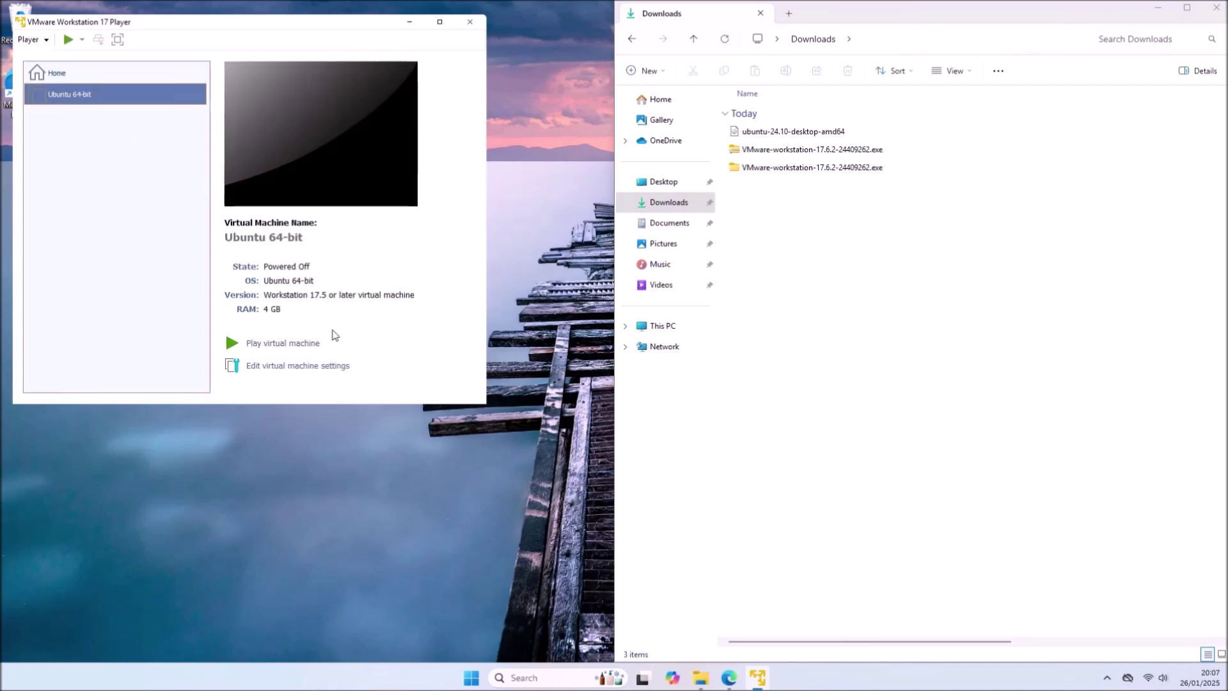
{"action": "left_click", "coordinate": [296, 369]}
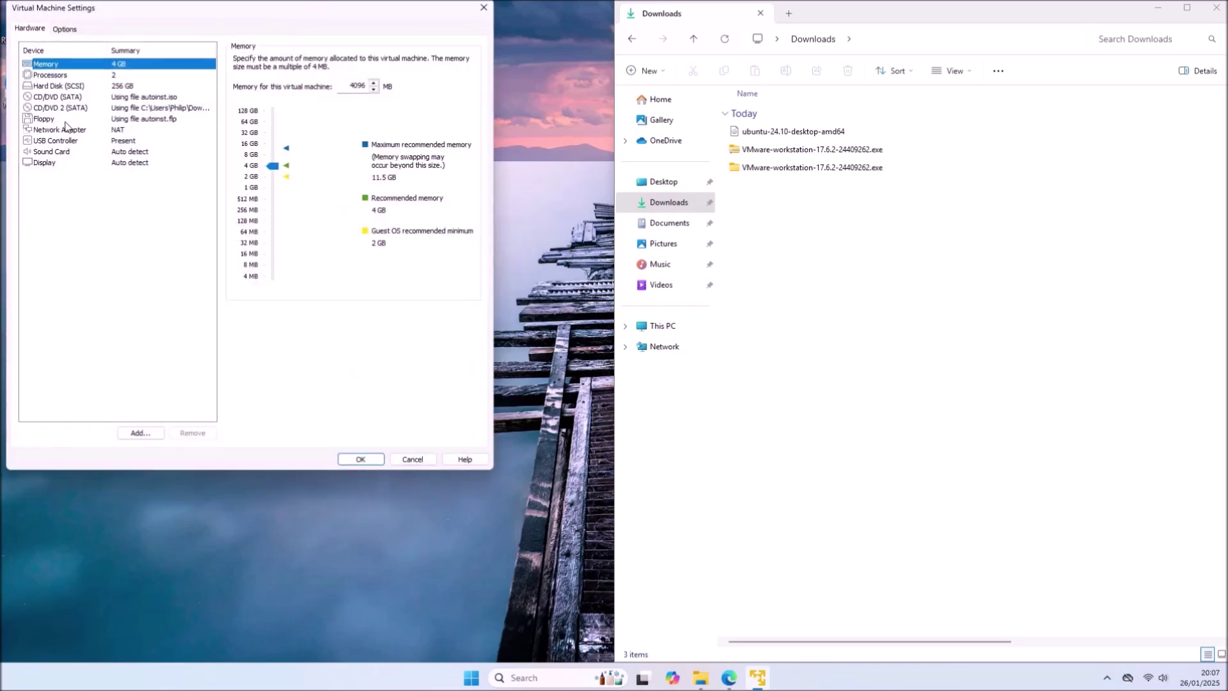
- Remove the floppy and autoinst.iso drives, stop the Ubuntu ISO connecting at power on, then power on the VM
{"action": "left_click", "coordinate": [55, 120]}
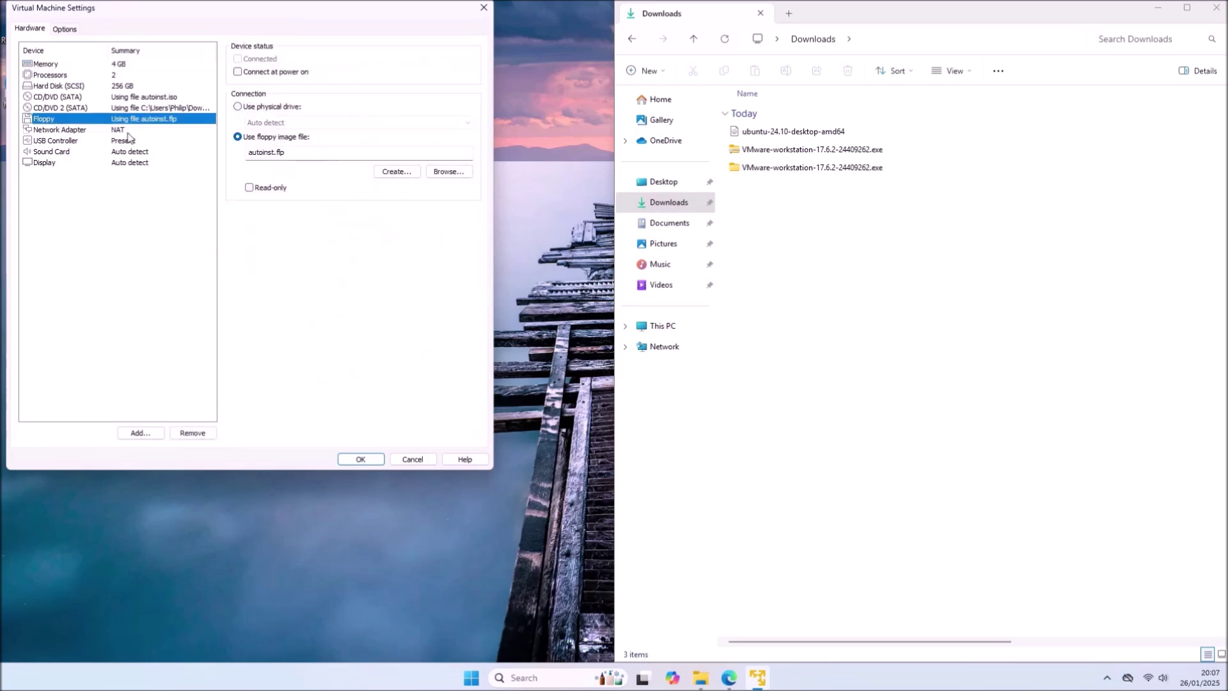
{"action": "left_click", "coordinate": [202, 434]}
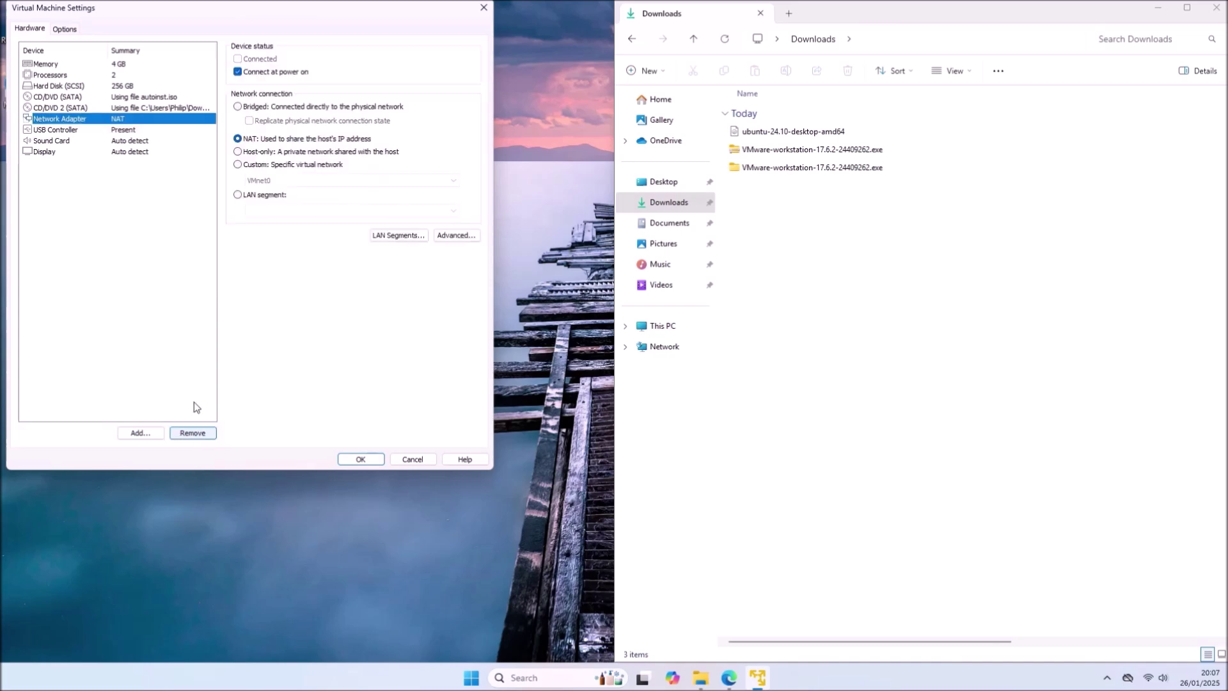
{"action": "left_click", "coordinate": [148, 110]}
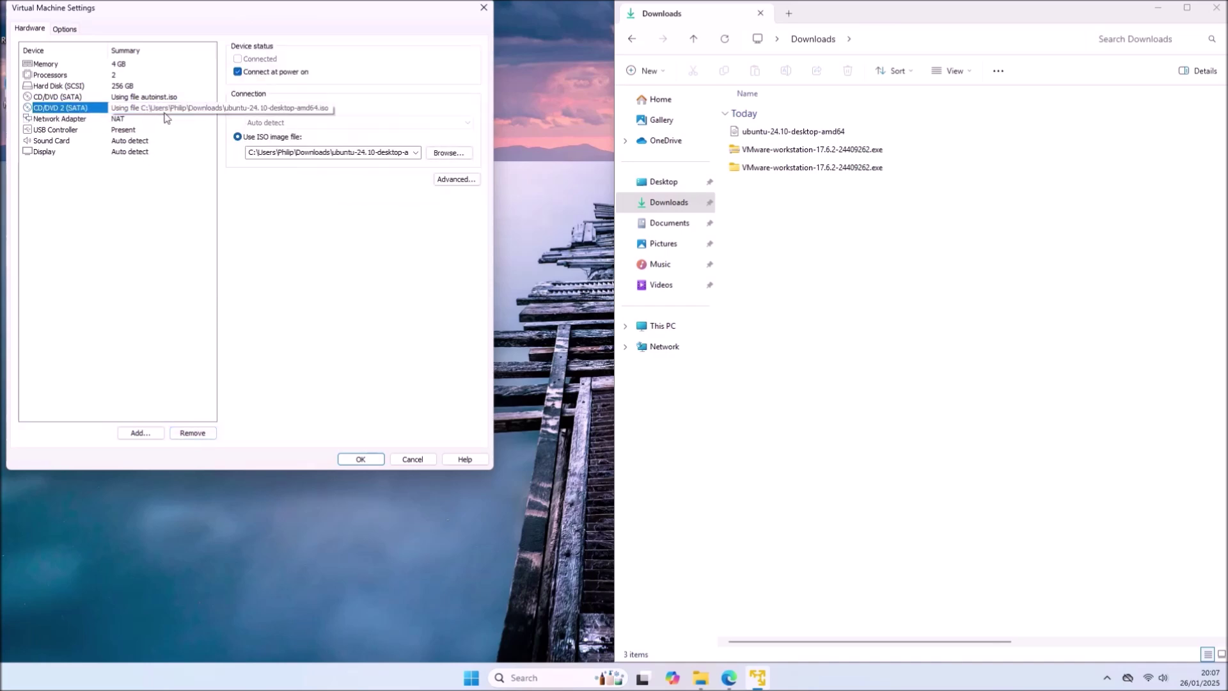
{"action": "left_click", "coordinate": [246, 76]}
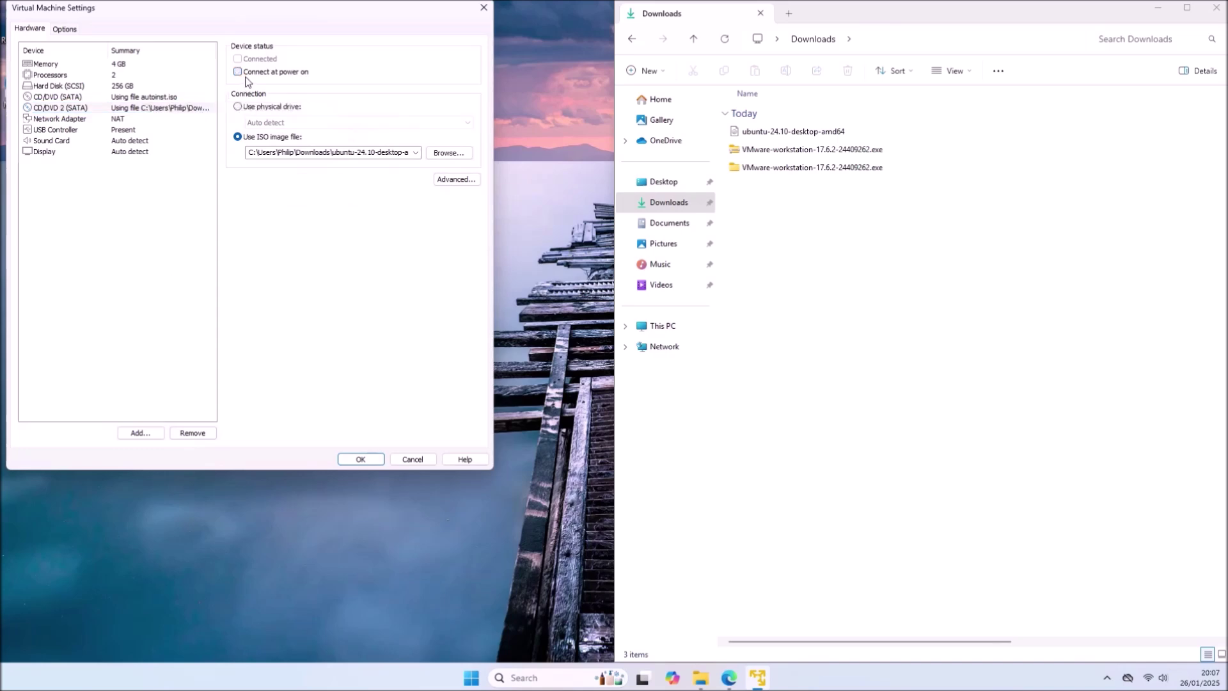
{"action": "left_click", "coordinate": [148, 95]}
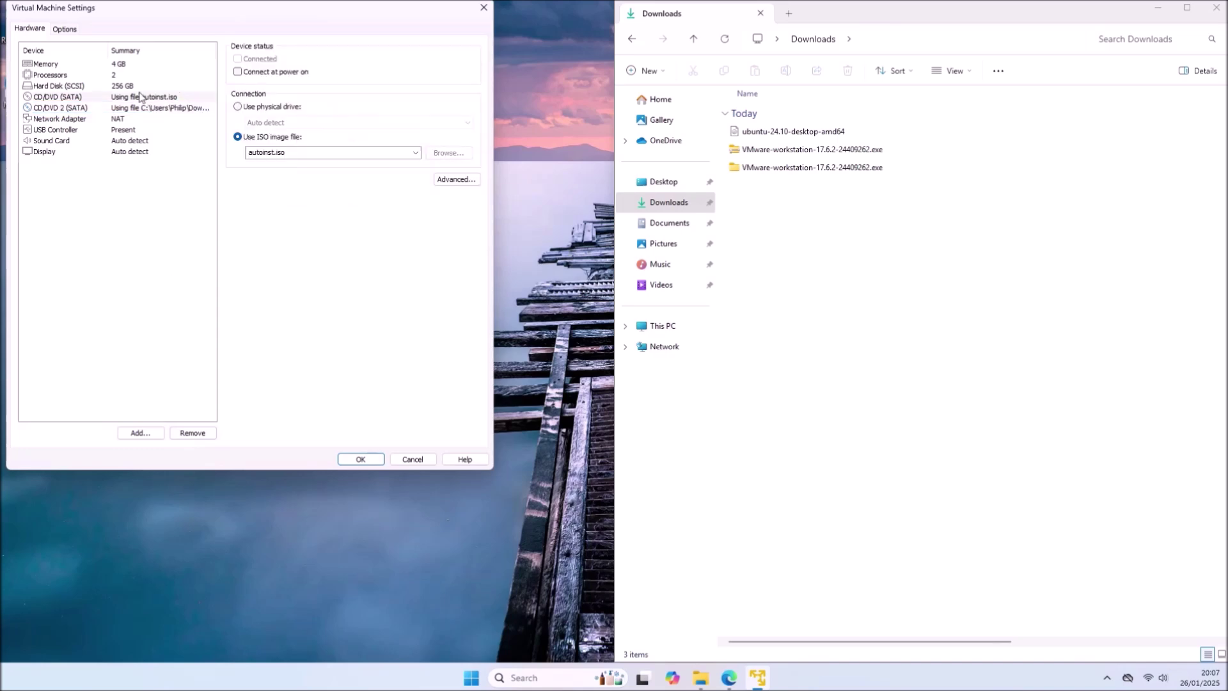
{"action": "left_click", "coordinate": [184, 432]}
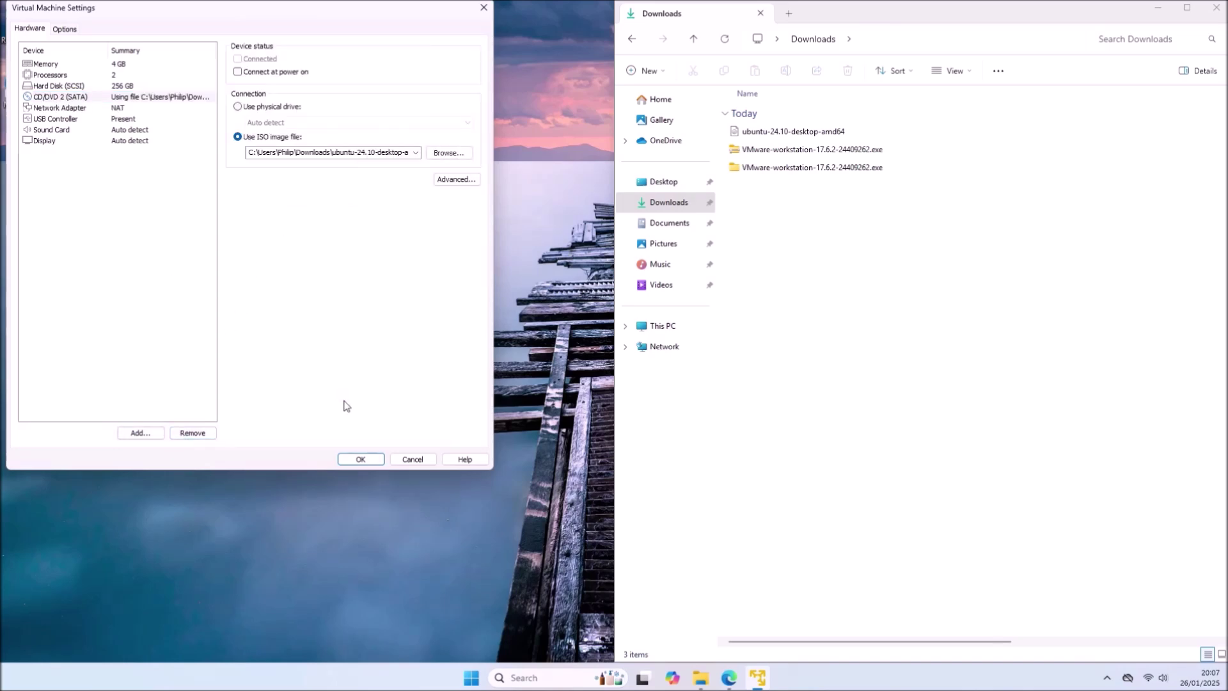
{"action": "left_click", "coordinate": [361, 459]}
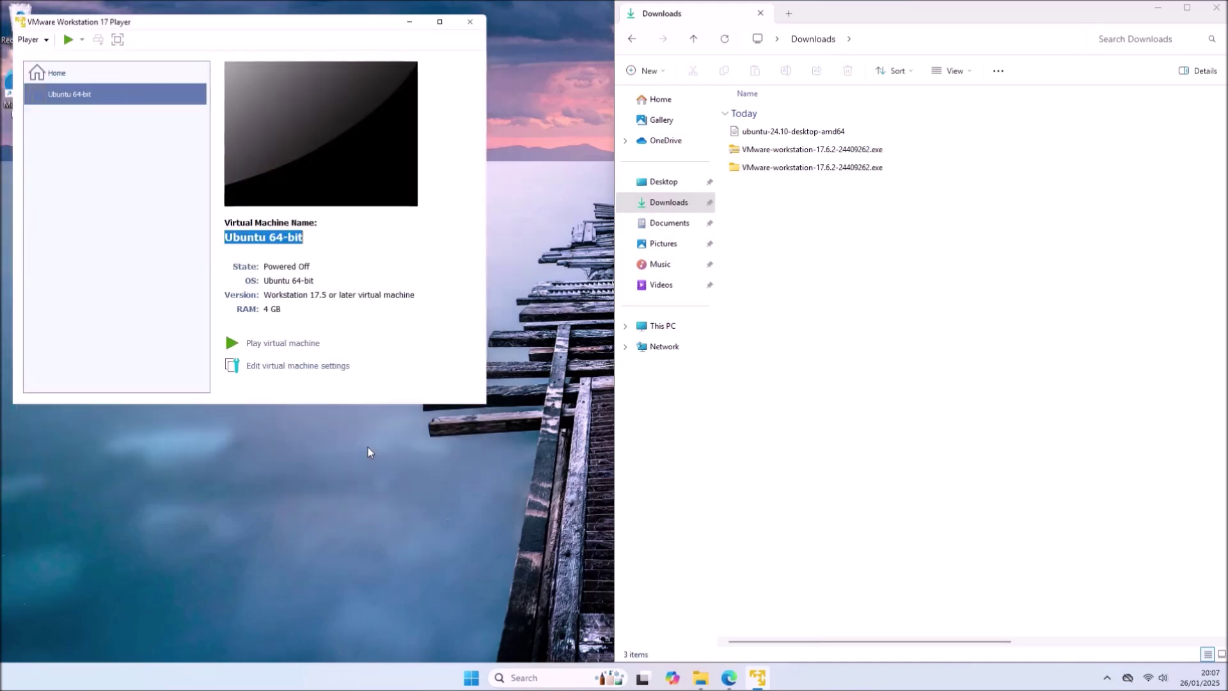
{"action": "left_click", "coordinate": [267, 343]}
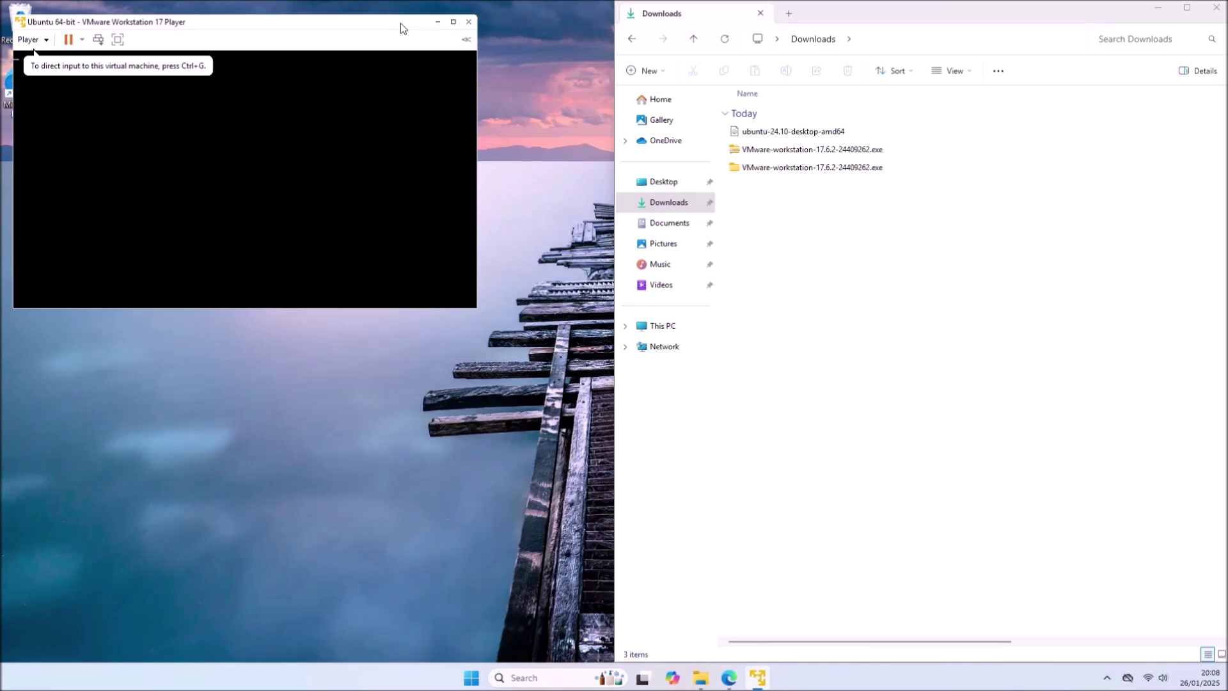
- Maximize the VM window and log in to the Ubuntu guest with the account password
{"action": "double_click", "coordinate": [400, 23]}
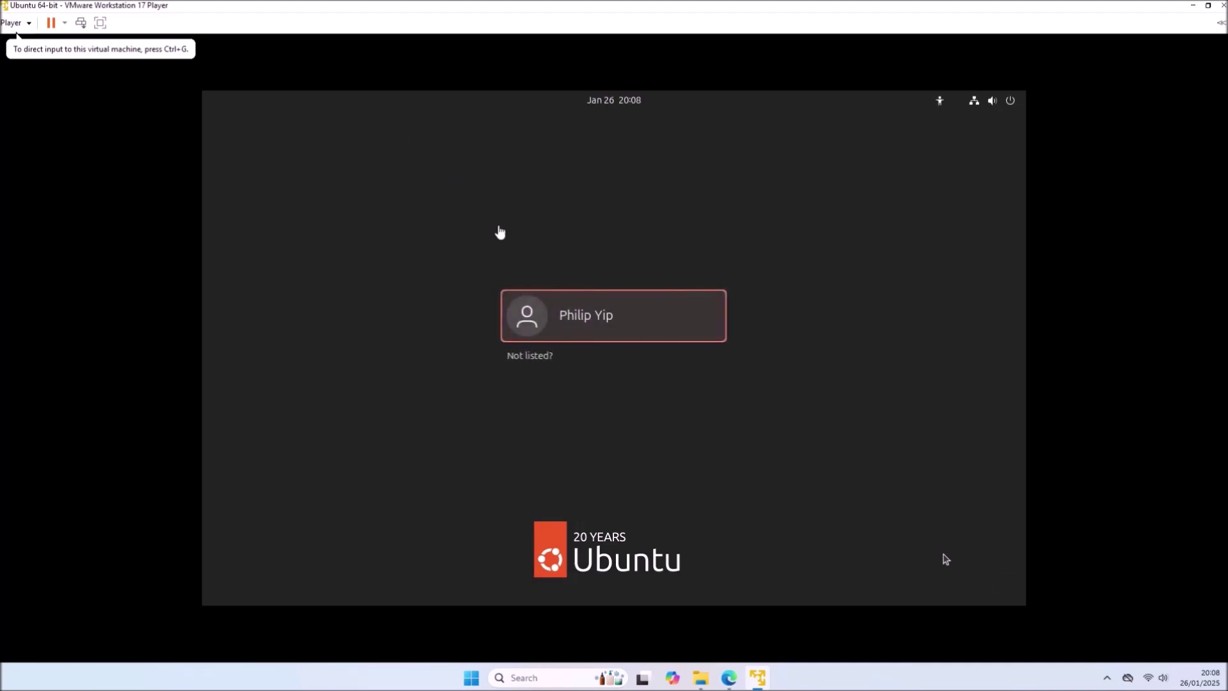
{"action": "left_click", "coordinate": [513, 300]}
{"action": "left_click", "coordinate": [524, 315]}
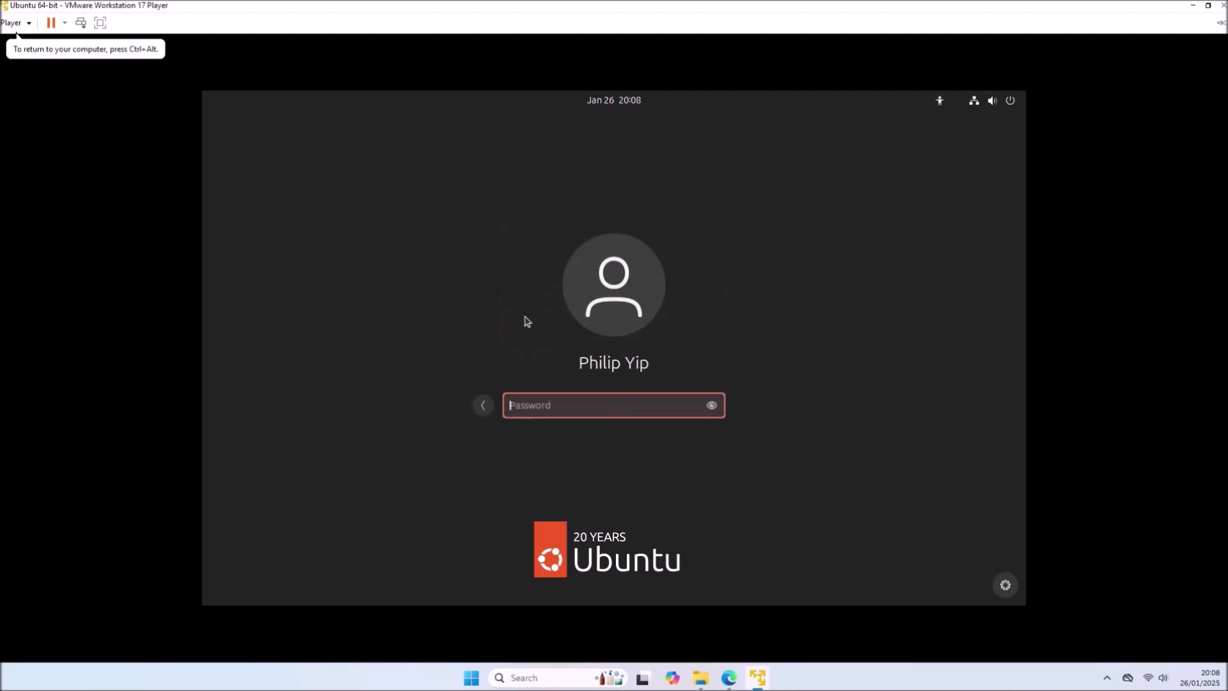
{"action": "type", "text": "••••••••"}
{"action": "key", "text": "Return"}
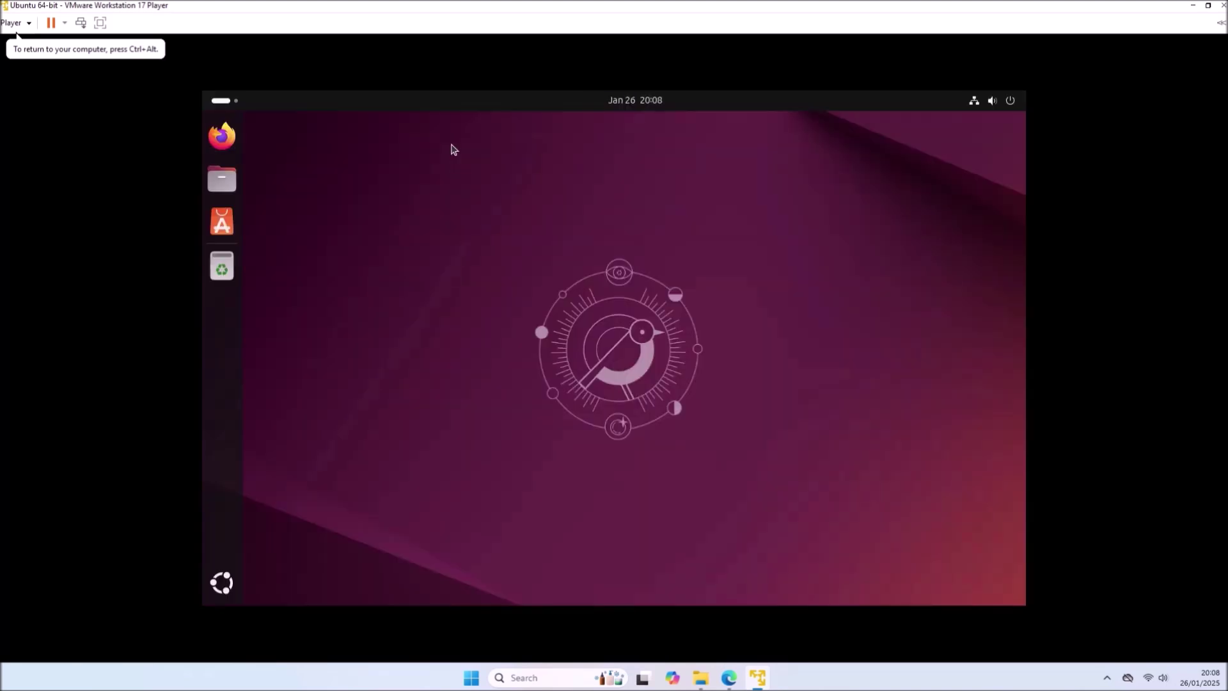
{"action": "mouse_move", "coordinate": [458, 7]}
{"action": "left_mouse_down"}
{"action": "mouse_move", "coordinate": [424, 244]}
{"action": "mouse_move", "coordinate": [461, 8]}
{"action": "left_mouse_up"}
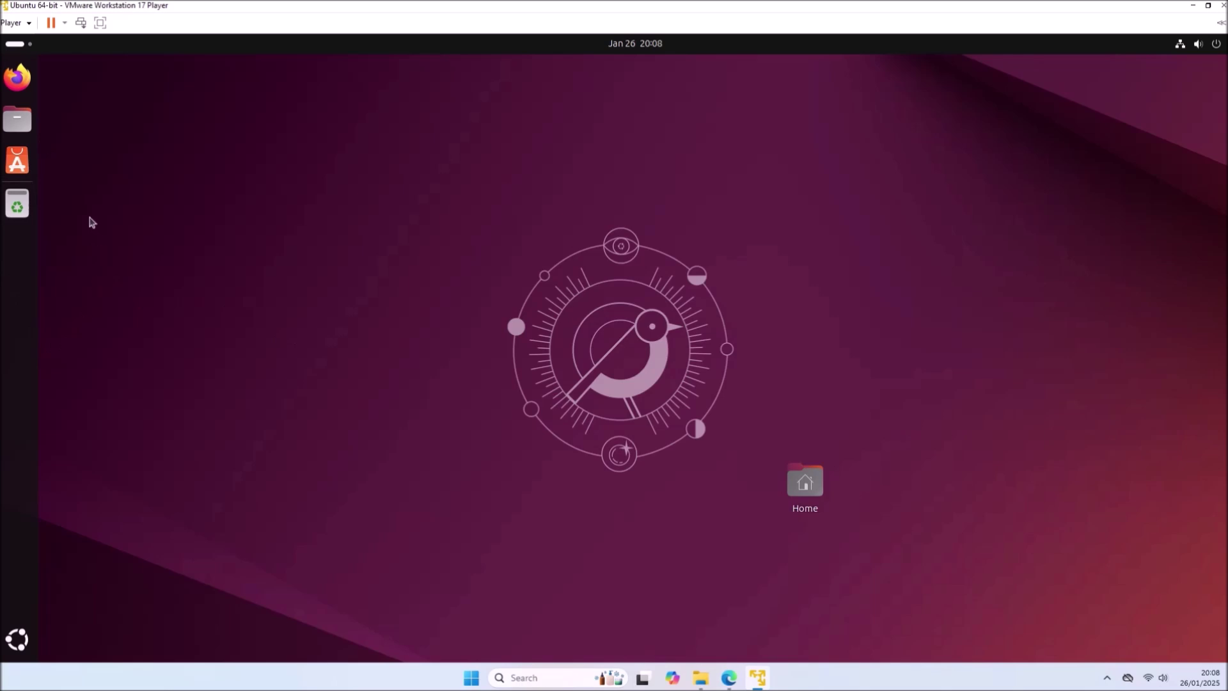
- Run Software Updater and authorize installing the 602.2 MB of Ubuntu updates with the password
{"action": "left_click", "coordinate": [18, 641]}
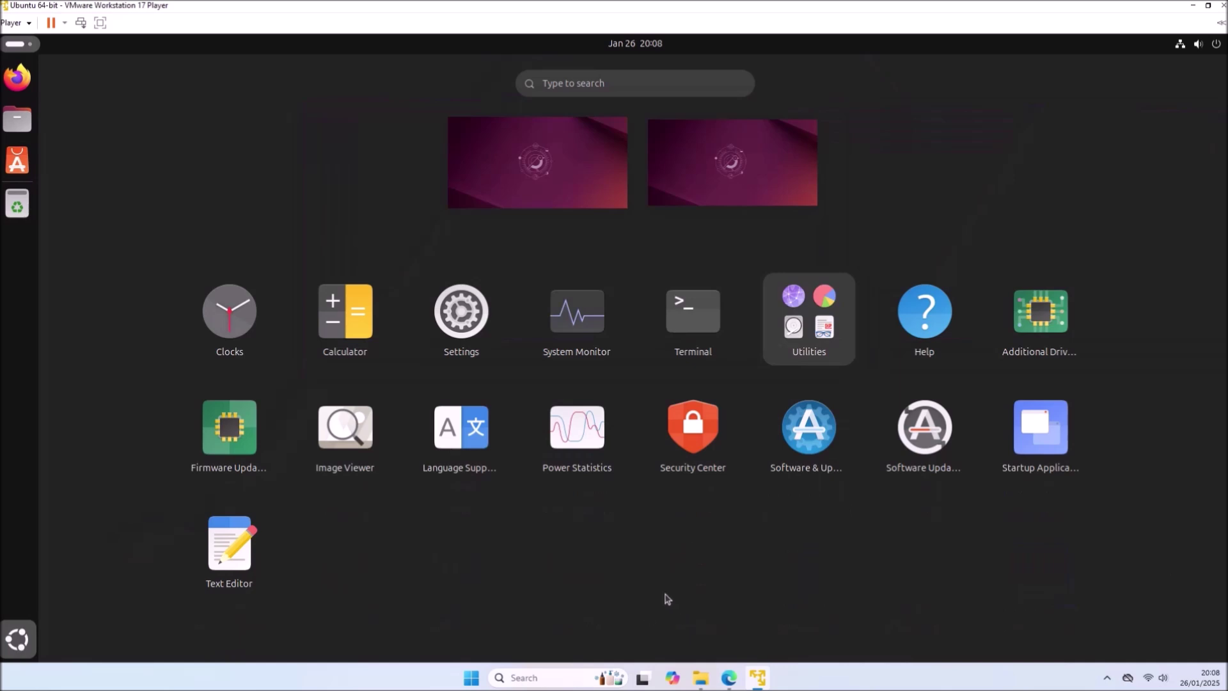
{"action": "left_click_drag", "start_coordinate": [891, 433], "coordinate": [891, 431]}
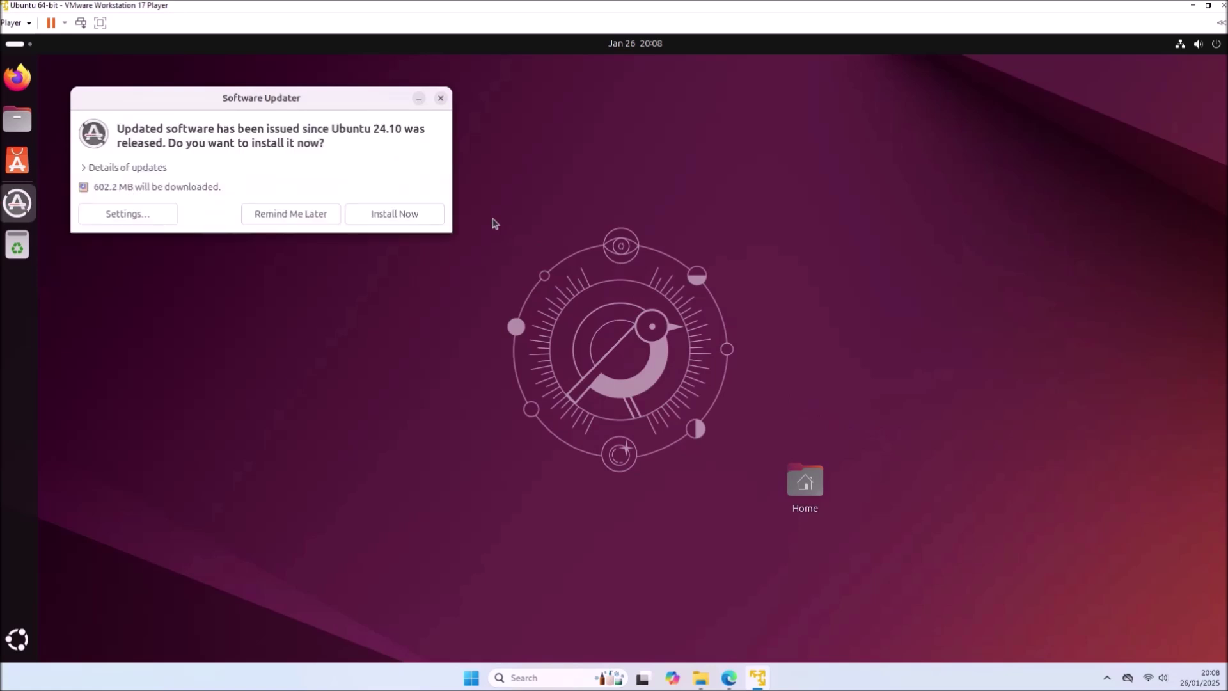
{"action": "left_click", "coordinate": [385, 218]}
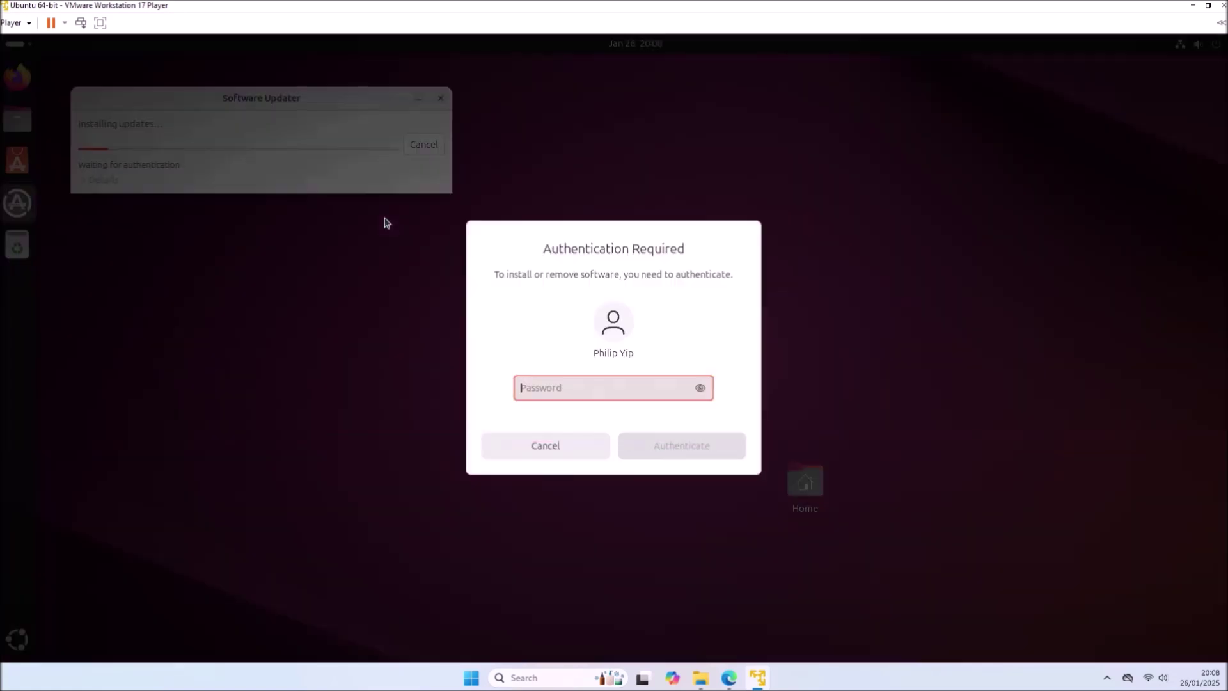
{"action": "type", "text": "pppp"}
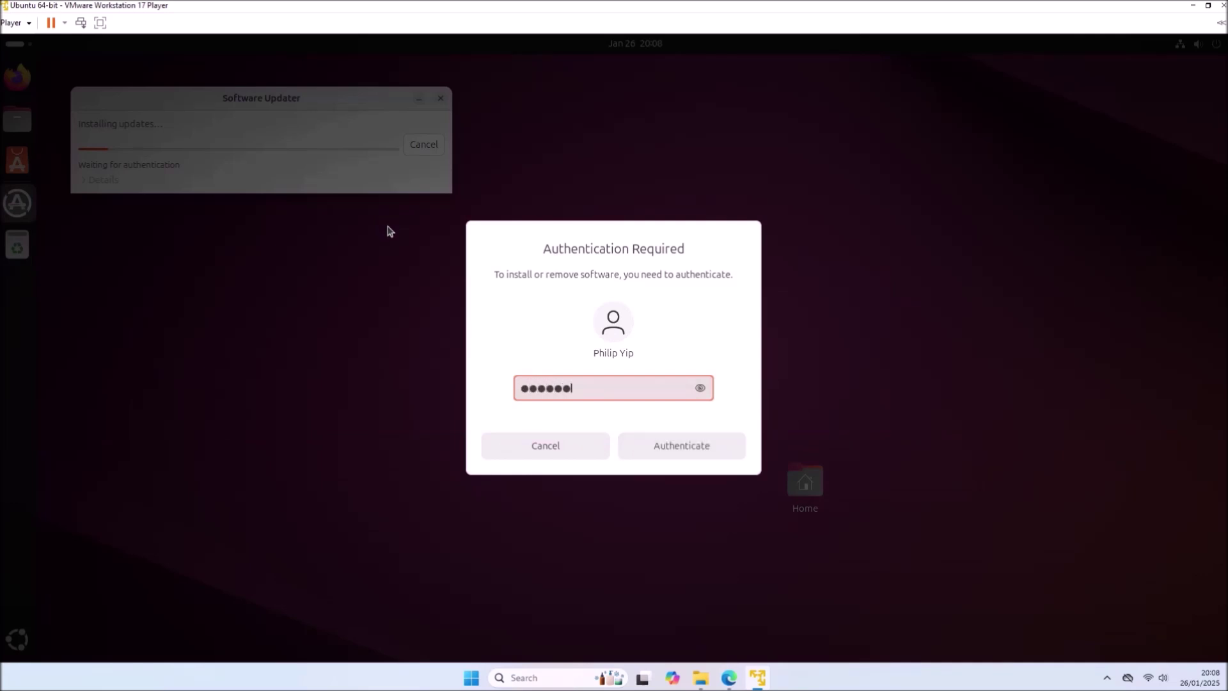
{"action": "type", "text": "pp"}
{"action": "key", "text": "Return"}
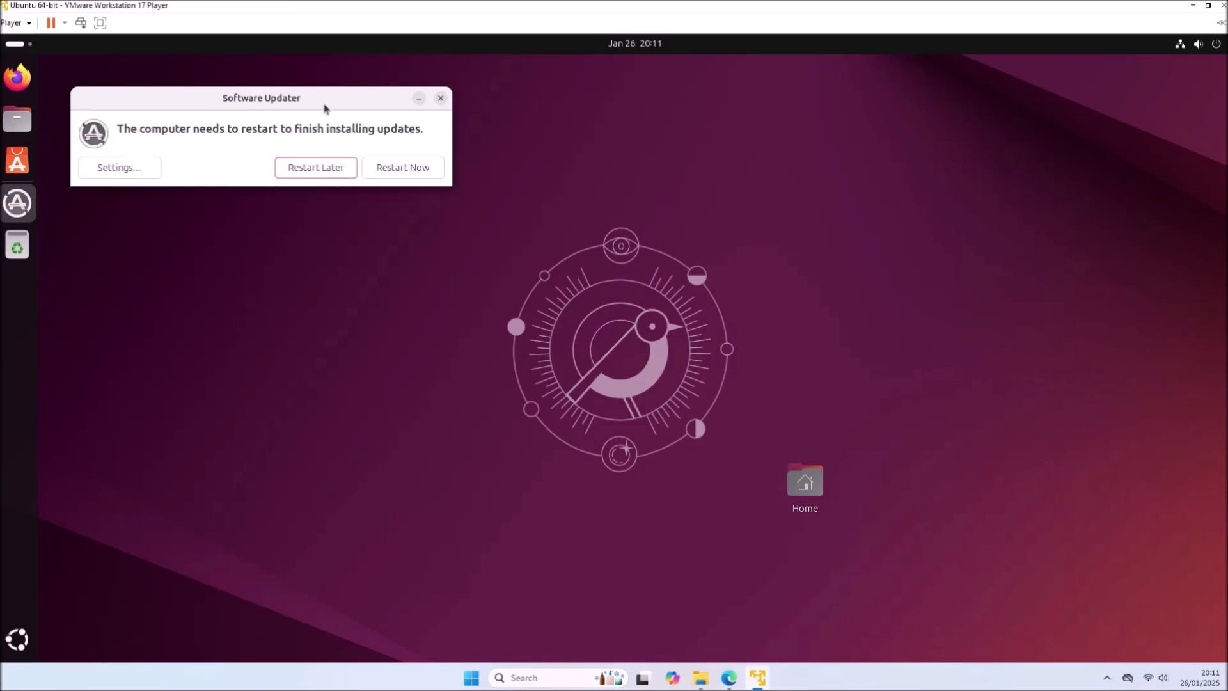
- Restart Ubuntu after the updates, log back in, and snap the VM window to the screen's left half
{"action": "left_click", "coordinate": [385, 168]}
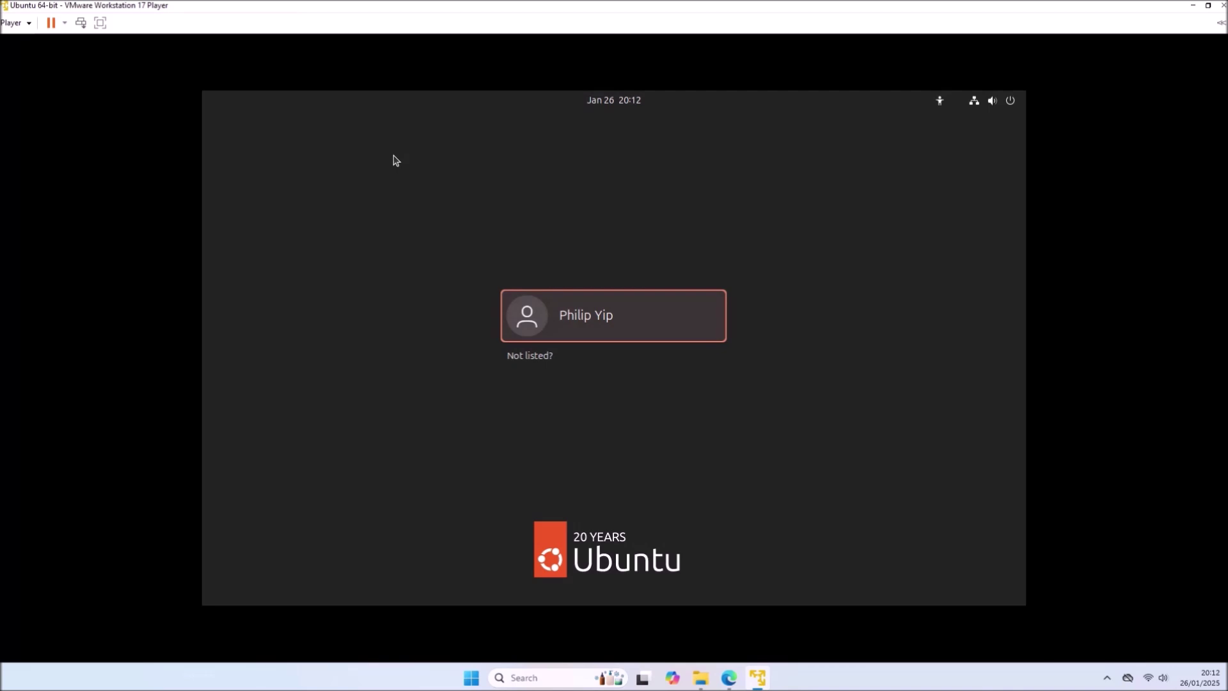
{"action": "left_click", "coordinate": [565, 312]}
{"action": "type", "text": "******"}
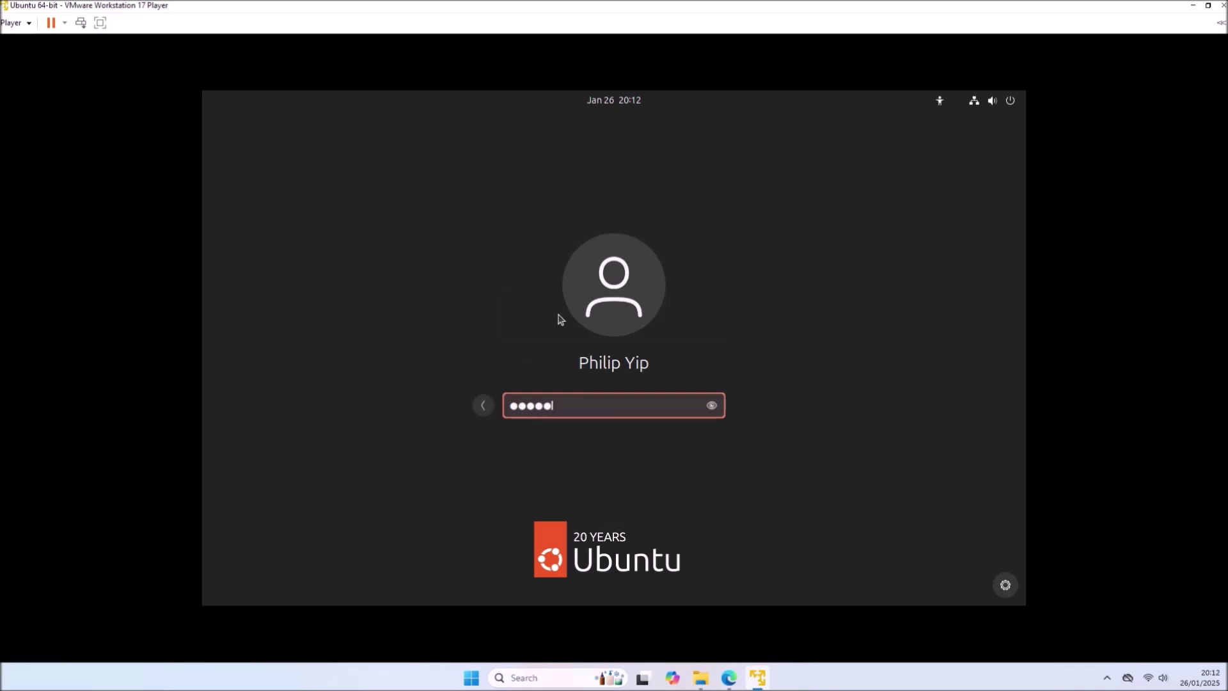
{"action": "key", "text": "Return"}
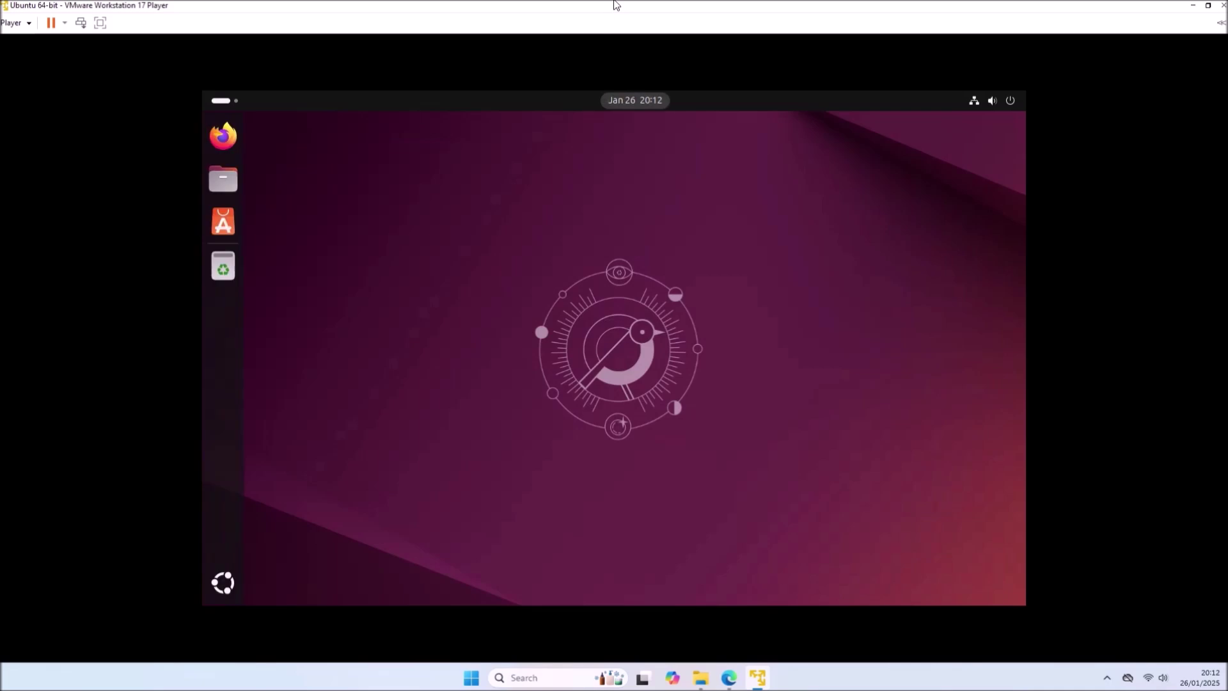
{"action": "mouse_move", "coordinate": [614, 6]}
{"action": "left_mouse_down"}
{"action": "mouse_move", "coordinate": [597, 259]}
{"action": "mouse_move", "coordinate": [616, 5]}
{"action": "left_mouse_up"}
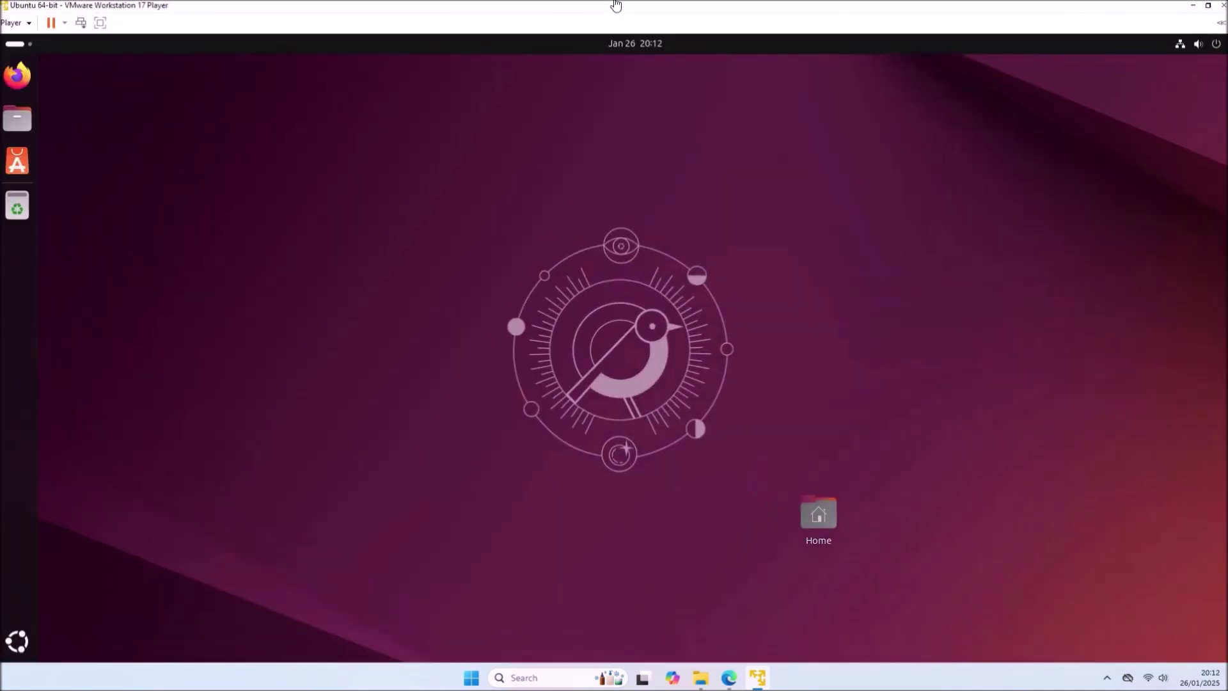
{"action": "key", "text": "super+Left"}
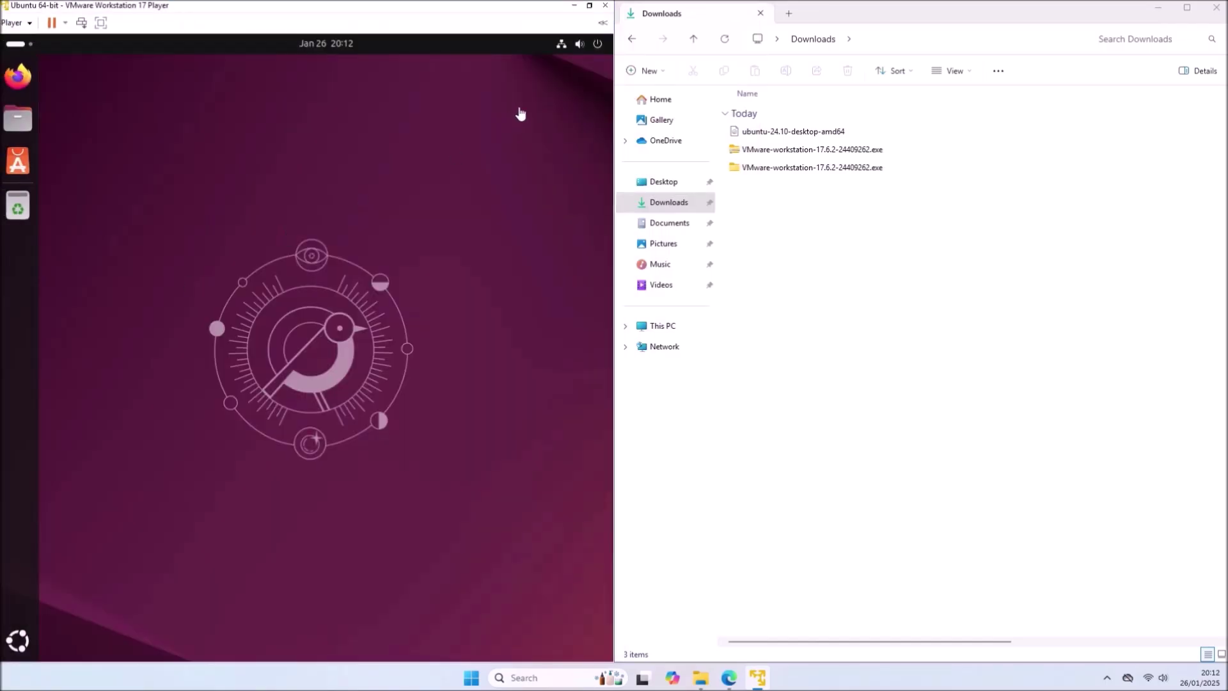
- Add a new folder named vmshared to the host's Documents, beside Dell and Virtual Machines
{"action": "left_click", "coordinate": [649, 223]}
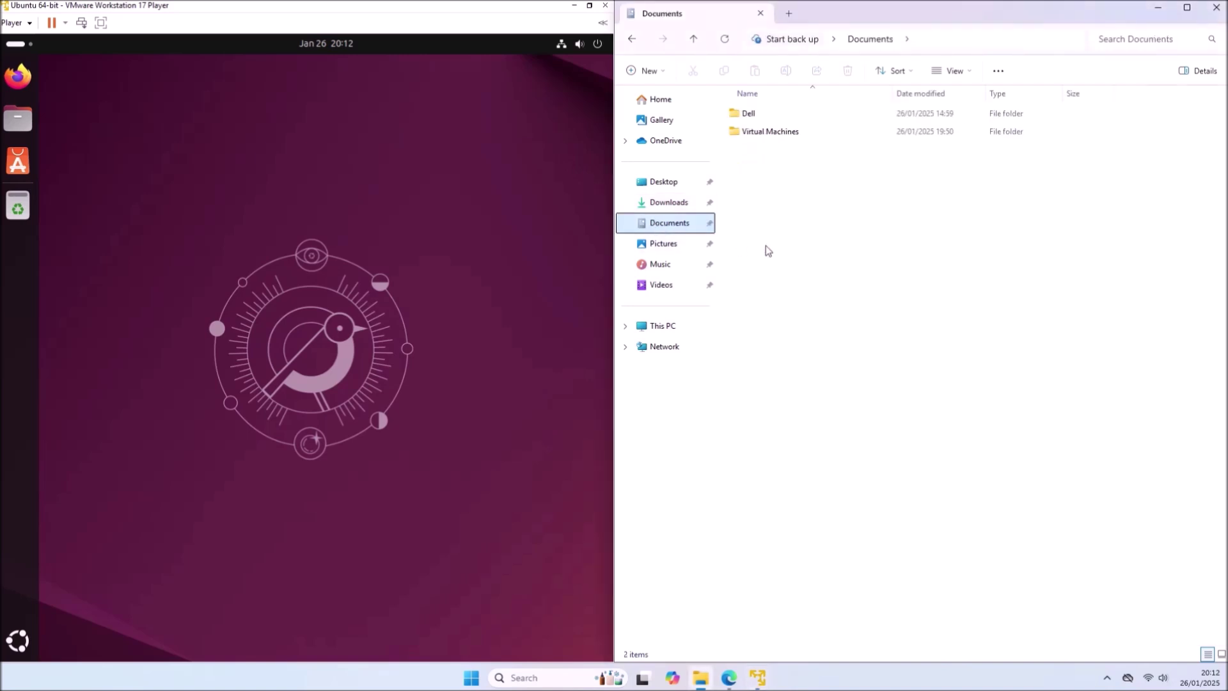
{"action": "right_click", "coordinate": [778, 224]}
{"action": "mouse_move", "coordinate": [812, 325]}
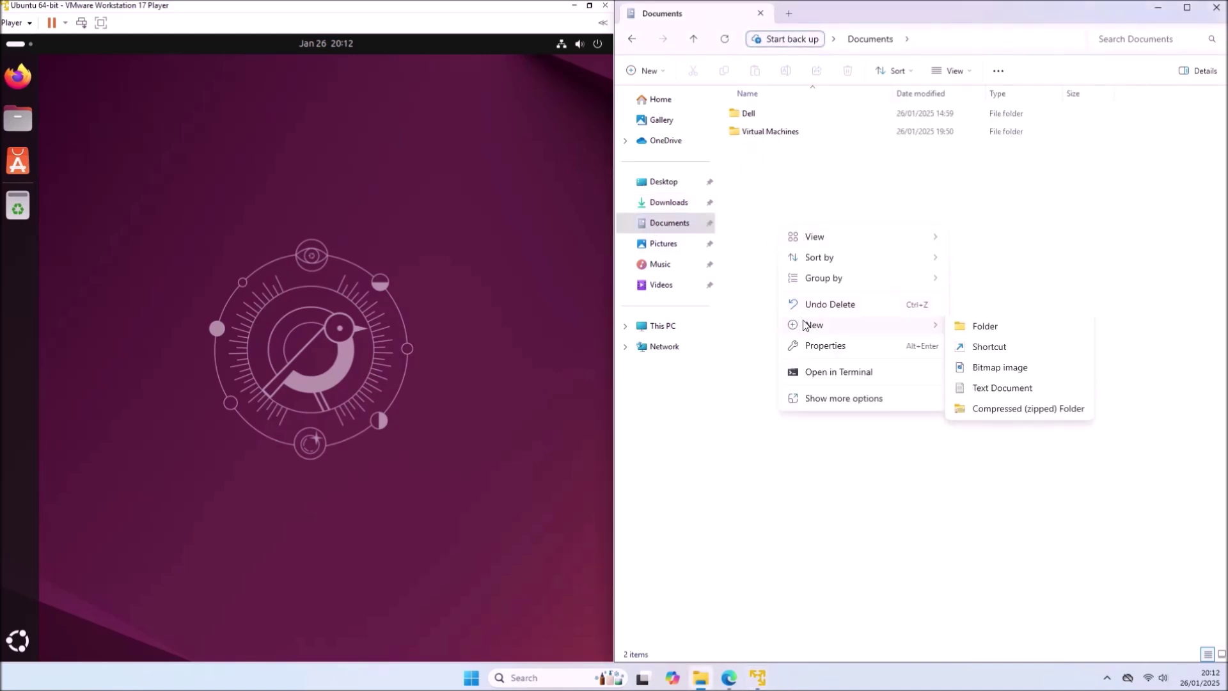
{"action": "left_click", "coordinate": [1007, 328]}
{"action": "type", "text": "vmshared"}
{"action": "key", "text": "Return"}
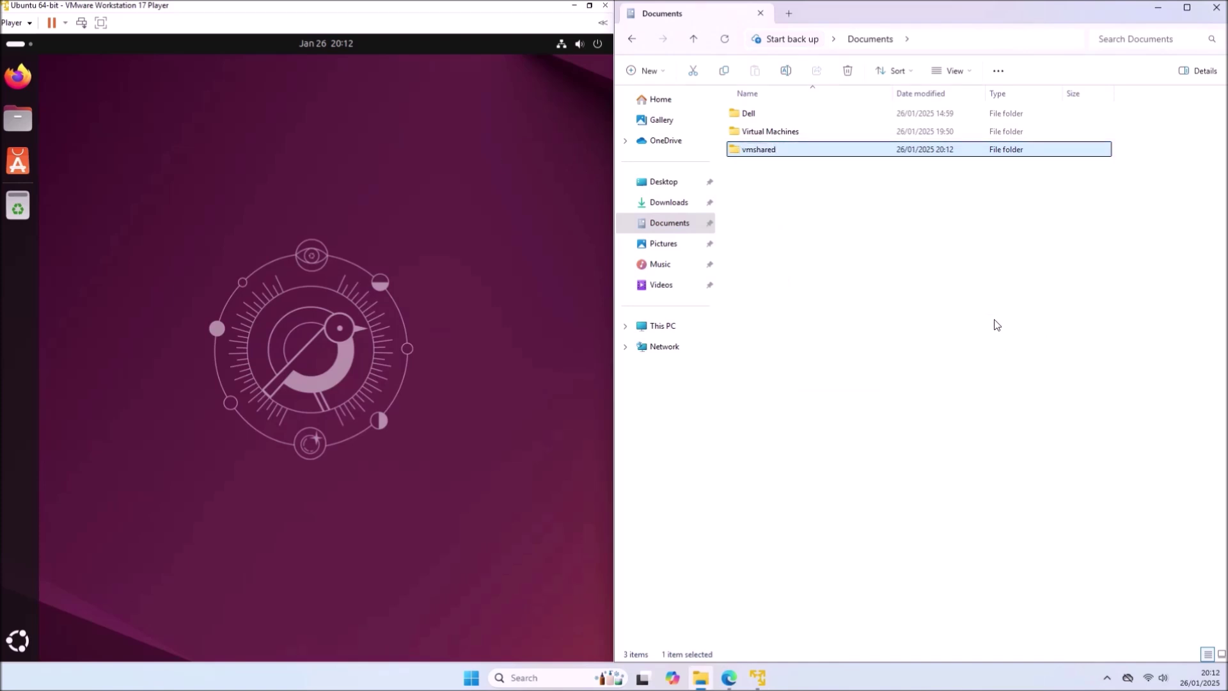
{"action": "left_click", "coordinate": [19, 23]}
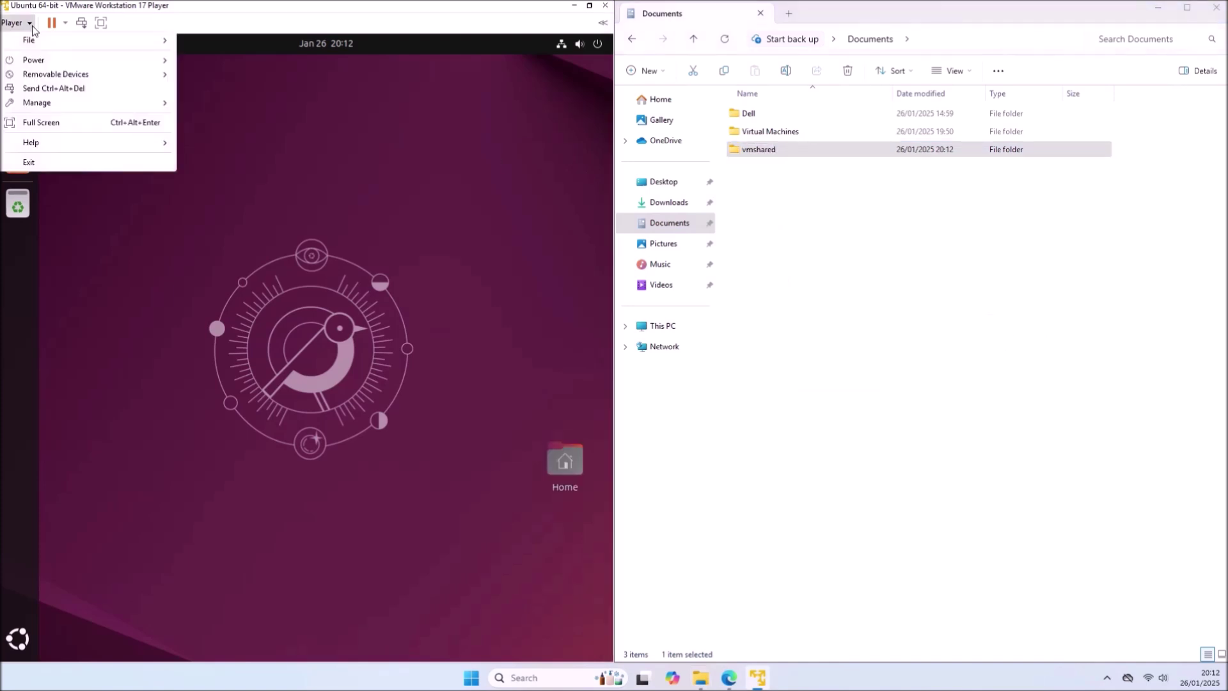
- In the VM's Options, set Shared Folders to Always enabled
{"action": "mouse_move", "coordinate": [75, 105]}
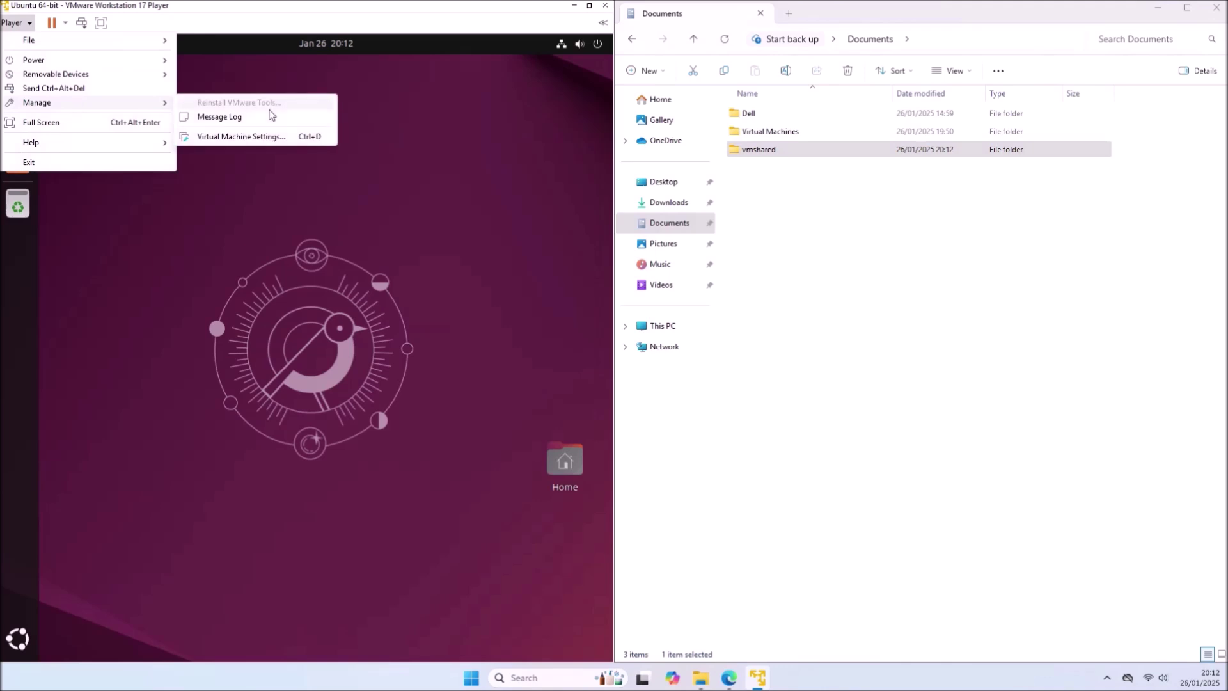
{"action": "left_click", "coordinate": [271, 139]}
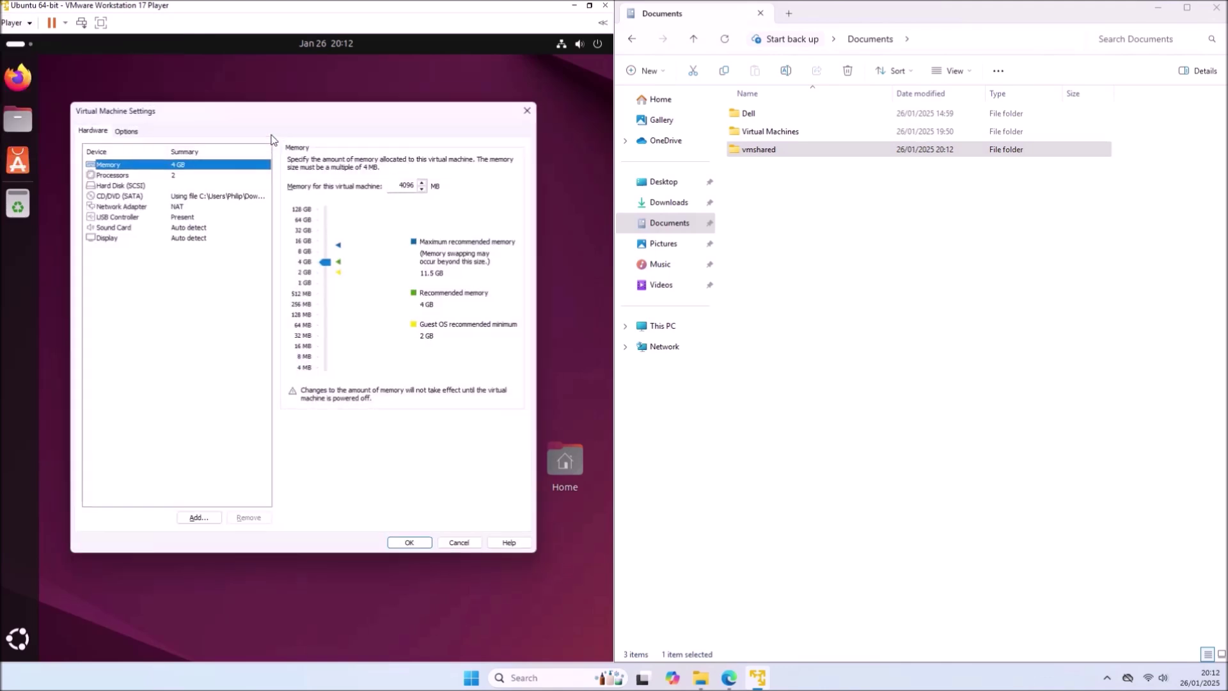
{"action": "left_click", "coordinate": [121, 126]}
{"action": "left_click", "coordinate": [189, 181]}
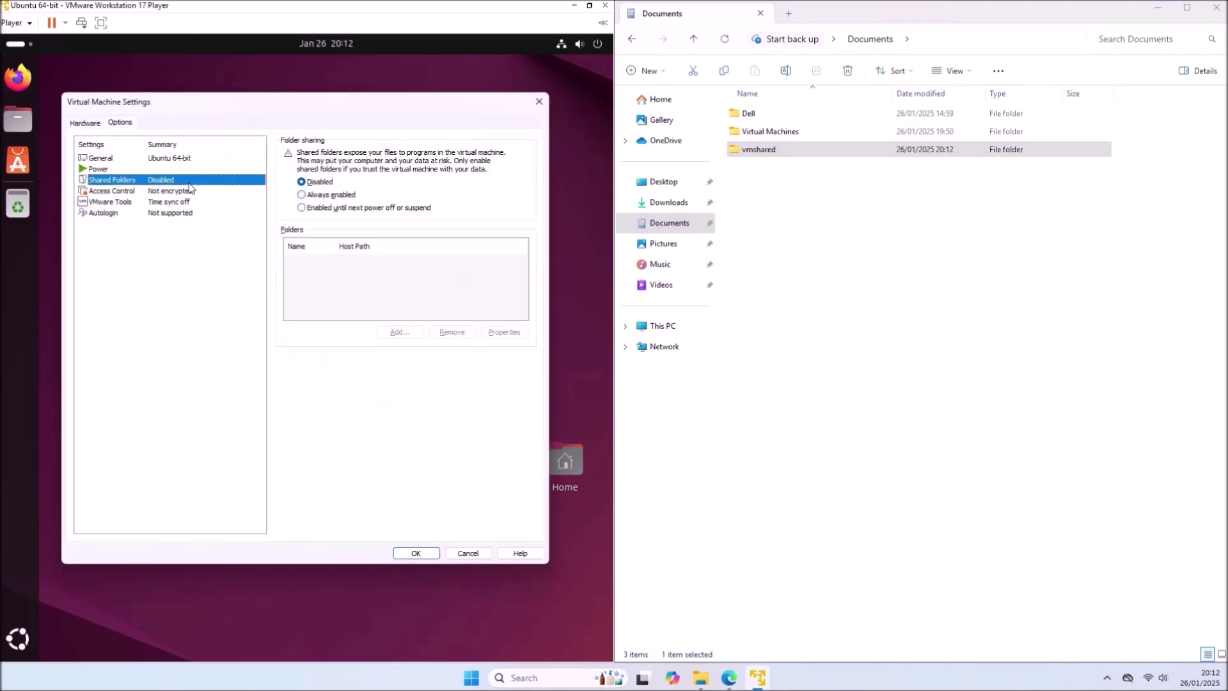
{"action": "left_click", "coordinate": [340, 193]}
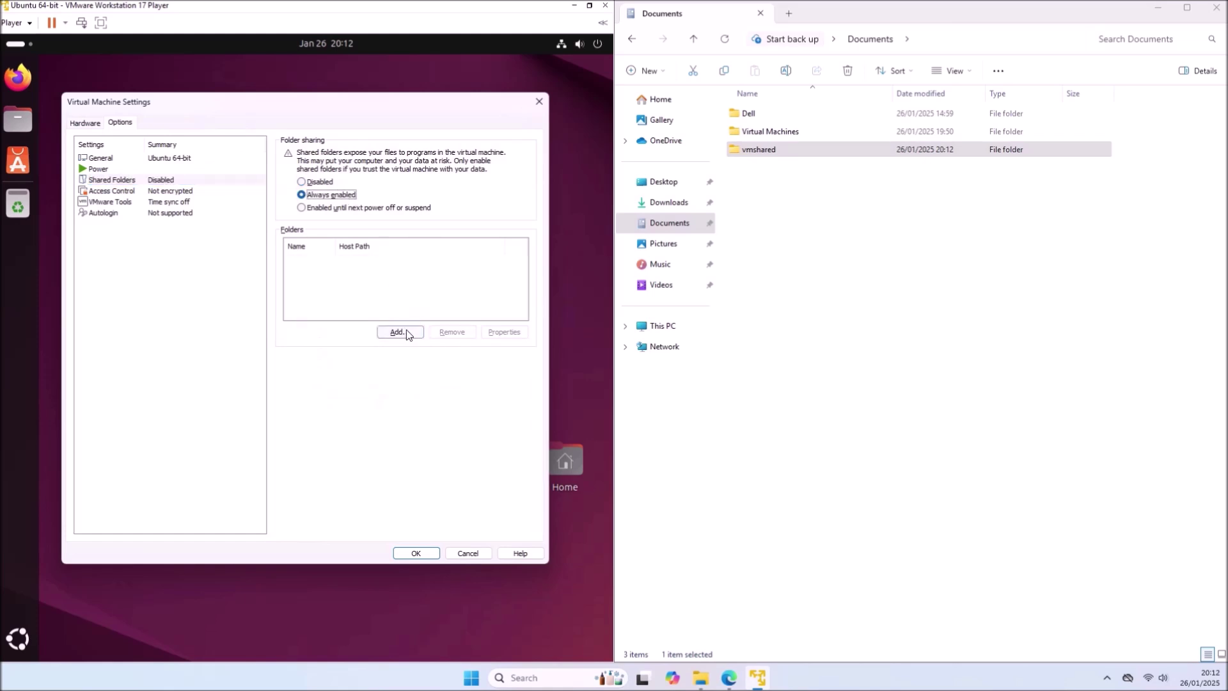
- Add the host's Documents\vmshared folder as the share vmshared and save the VM settings
{"action": "left_click", "coordinate": [407, 332]}
{"action": "left_click", "coordinate": [369, 440]}
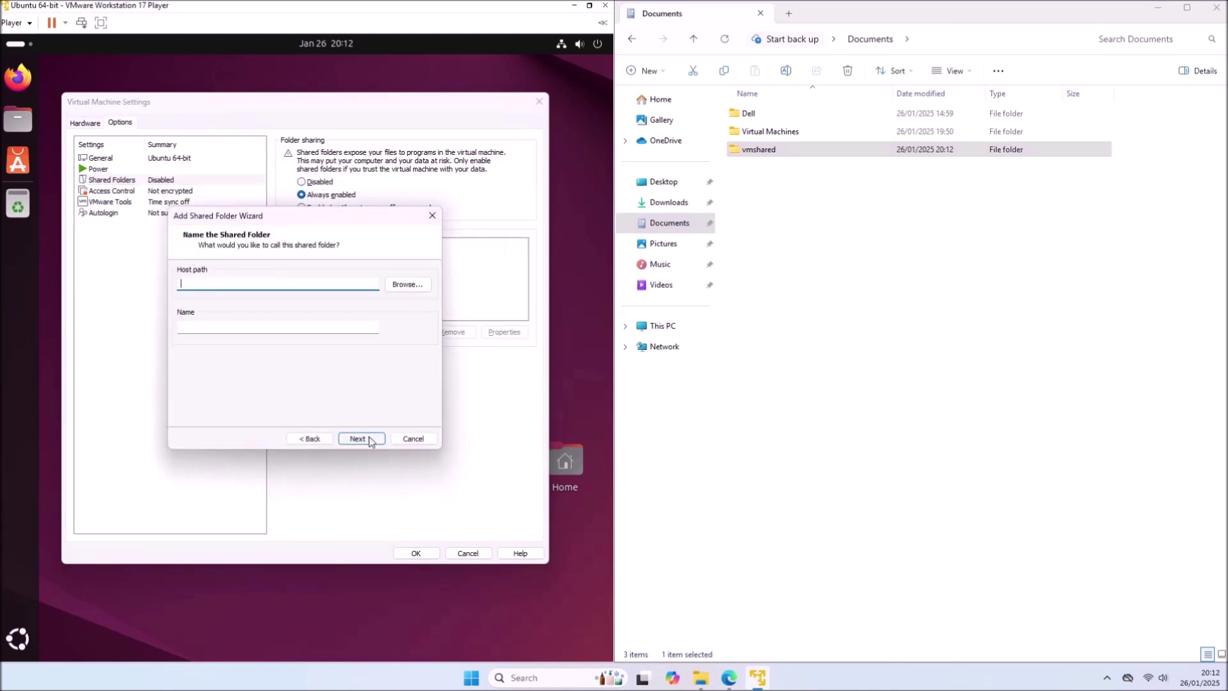
{"action": "left_click", "coordinate": [409, 284]}
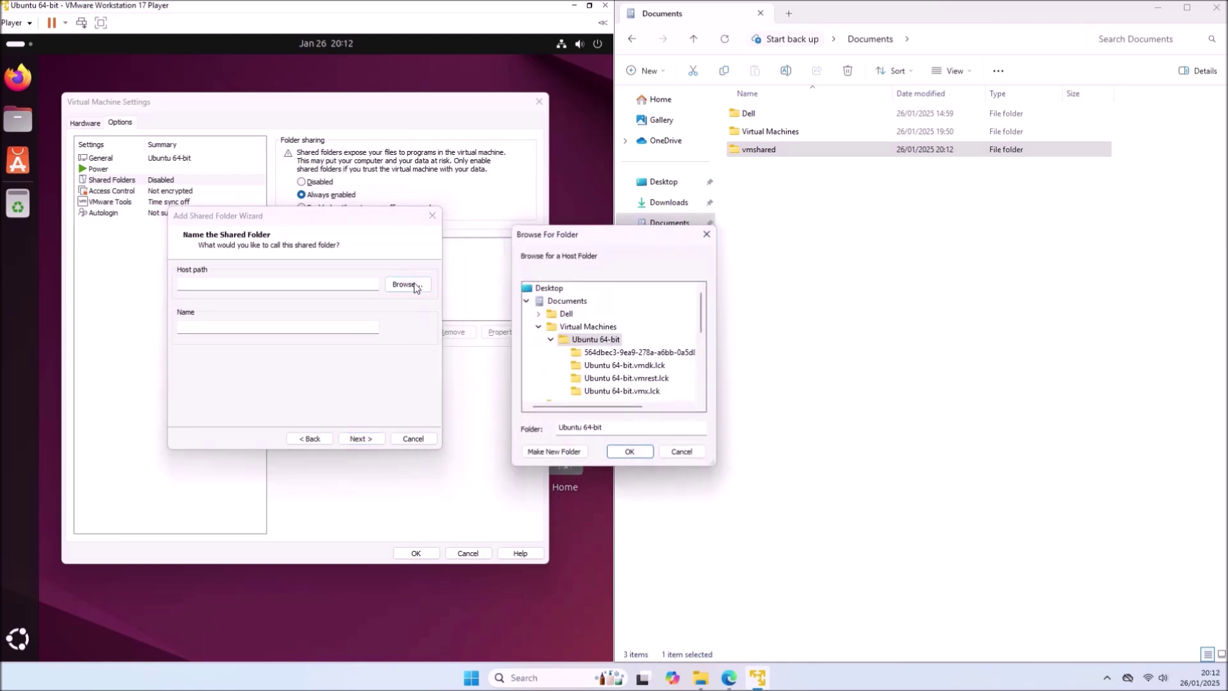
{"action": "left_click", "coordinate": [538, 326]}
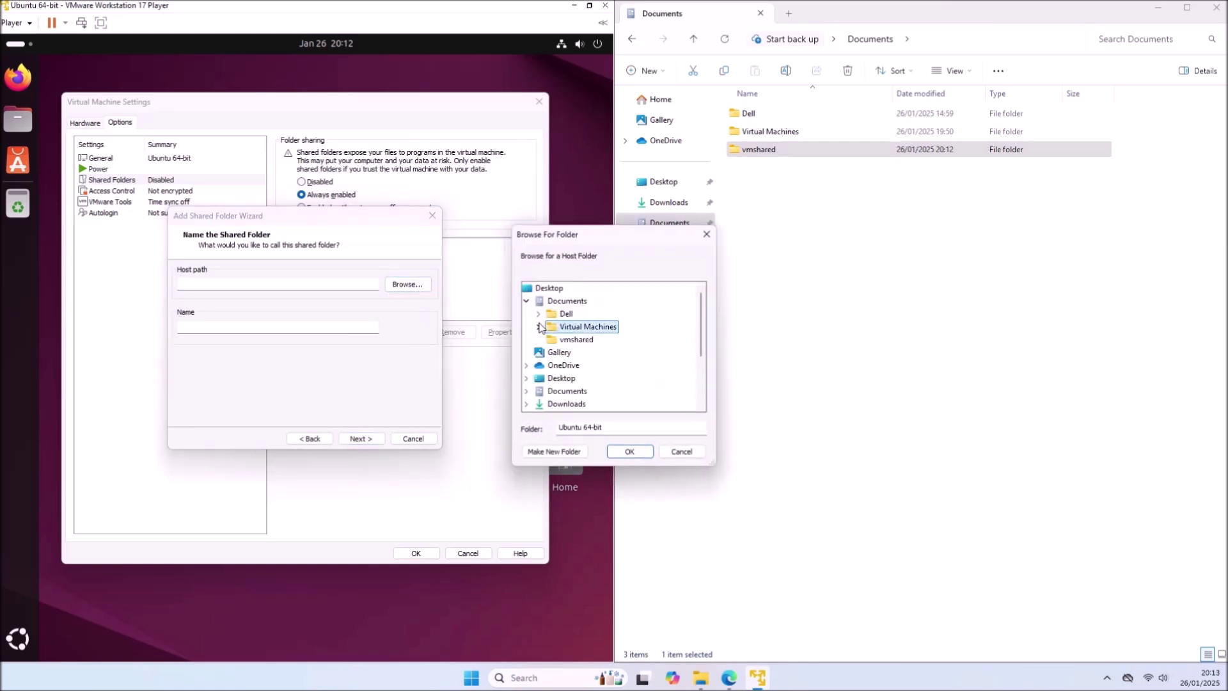
{"action": "left_click", "coordinate": [575, 340]}
{"action": "left_click", "coordinate": [633, 452]}
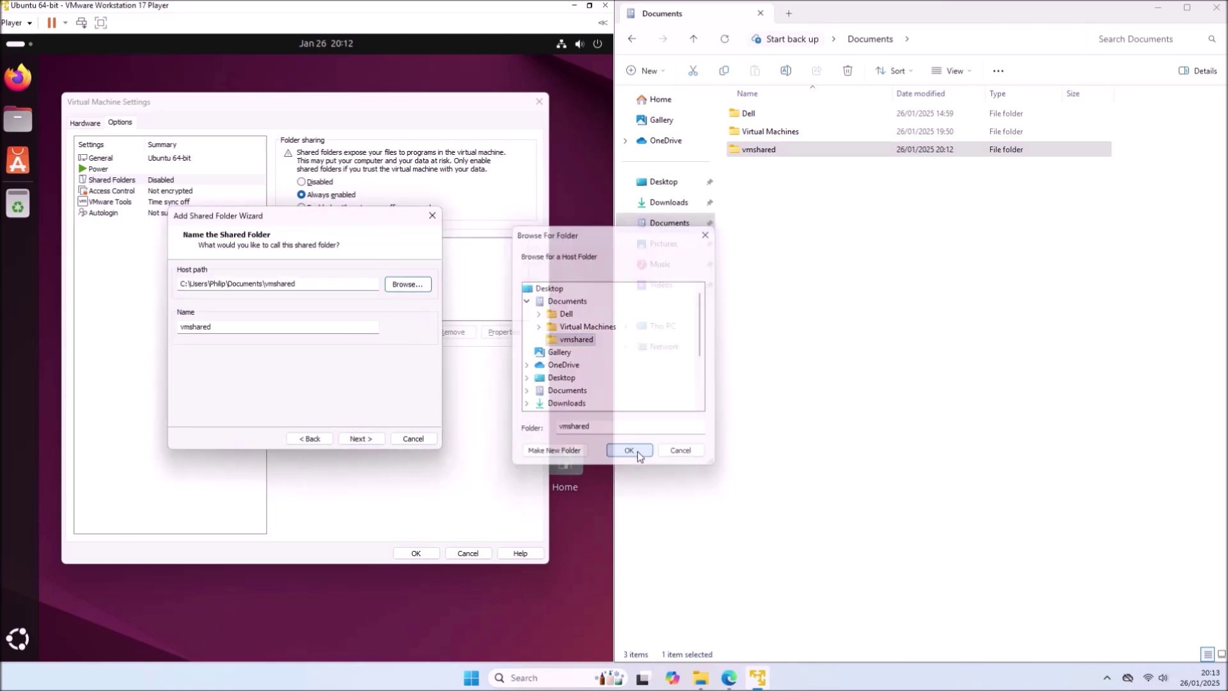
{"action": "left_click", "coordinate": [362, 439]}
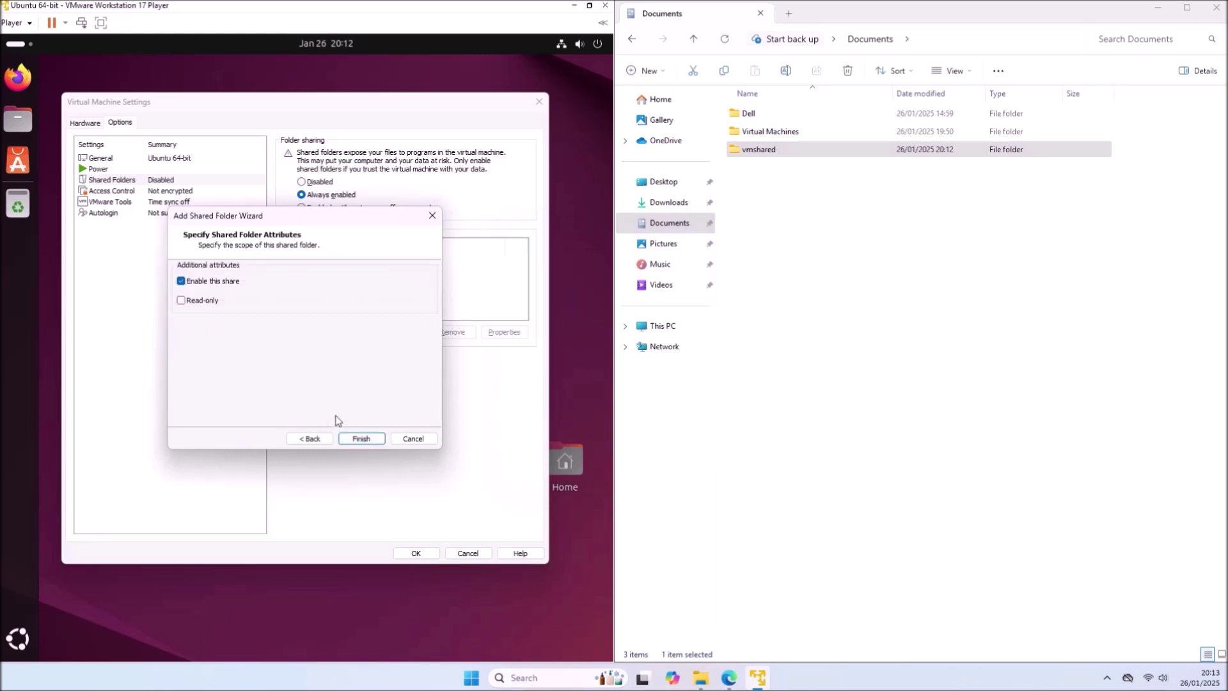
{"action": "left_click", "coordinate": [362, 437]}
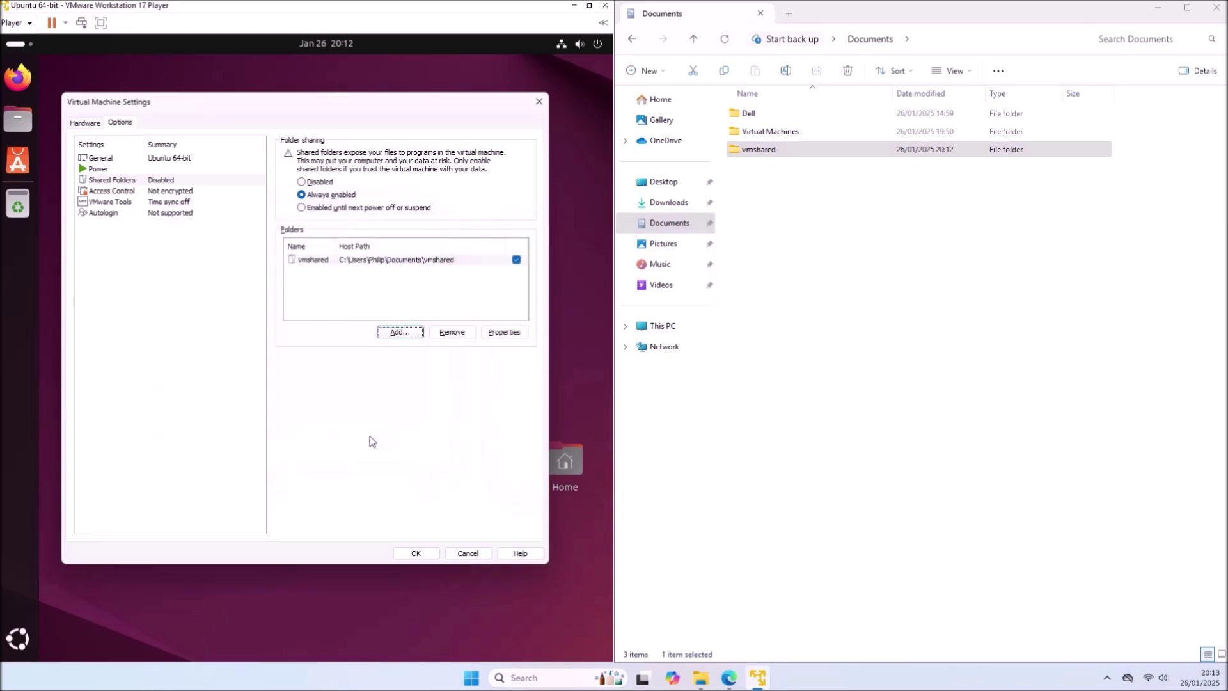
{"action": "left_click", "coordinate": [423, 552]}
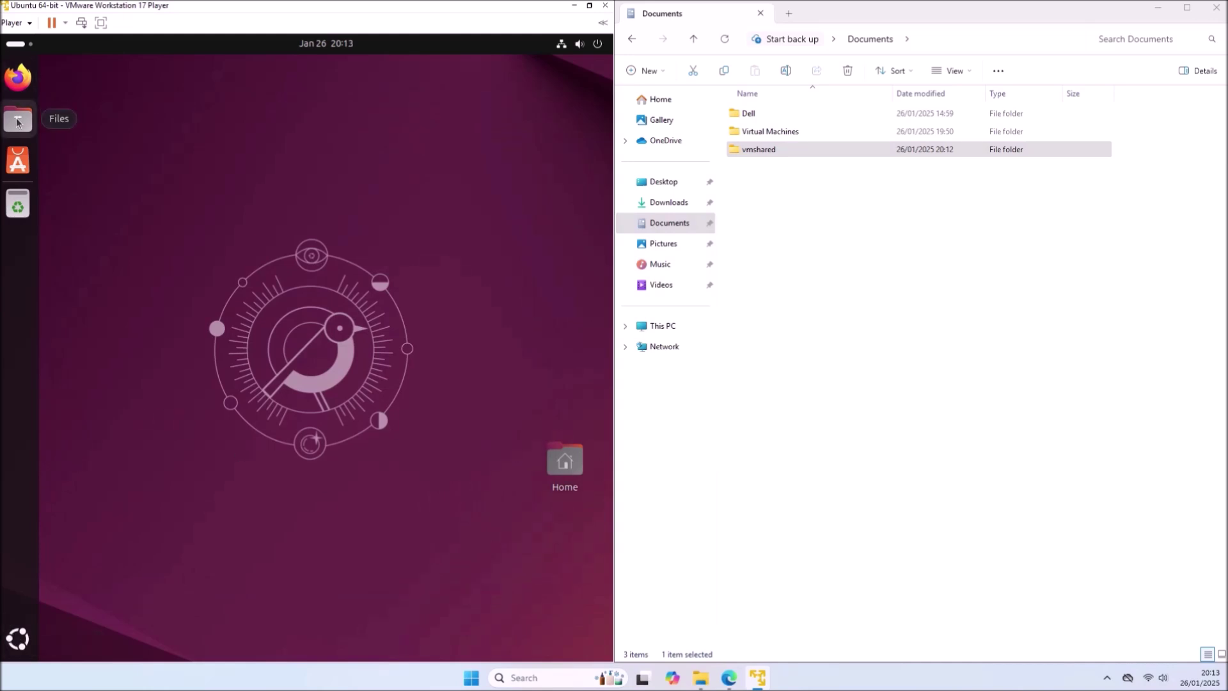
- Using the guest's Files app, make a new folder named vmshared inside Documents
{"action": "left_click", "coordinate": [18, 119]}
{"action": "double_click", "coordinate": [288, 133]}
{"action": "right_click", "coordinate": [284, 186]}
{"action": "left_click", "coordinate": [299, 195]}
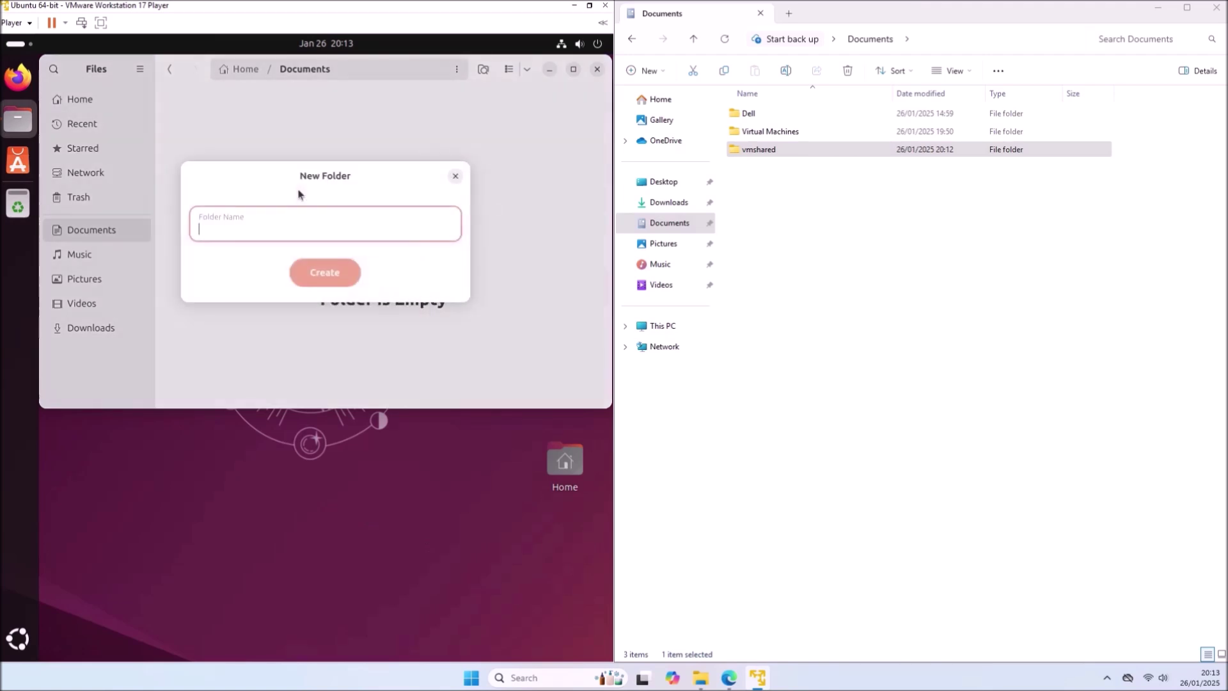
{"action": "type", "text": "vmshared"}
{"action": "key", "text": "Return"}
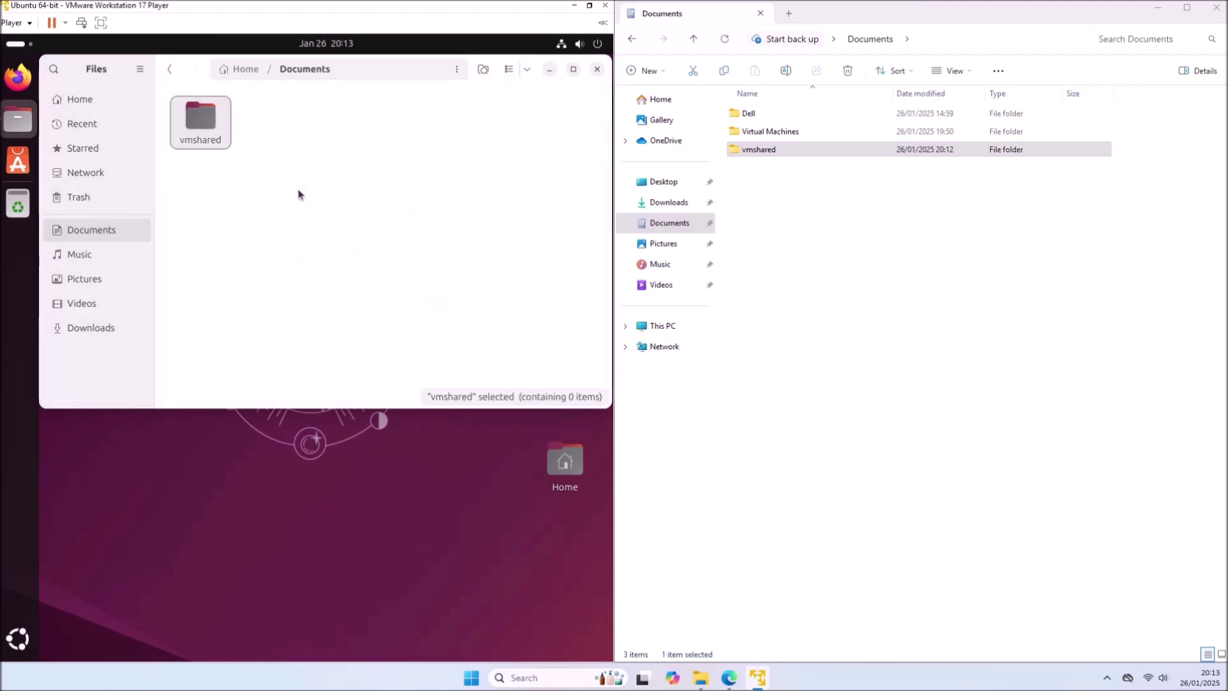
{"action": "left_click", "coordinate": [6, 652]}
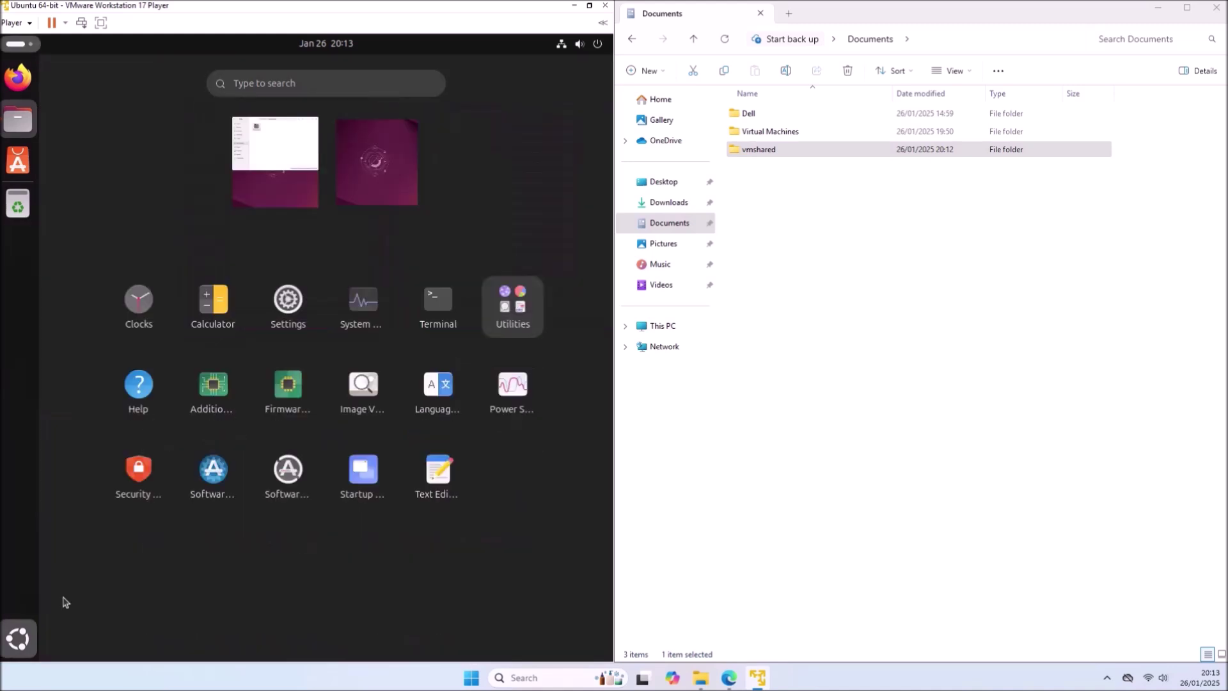
- Start a new Startup Applications entry named 'VMware Shared Folder'
{"action": "left_click", "coordinate": [355, 479]}
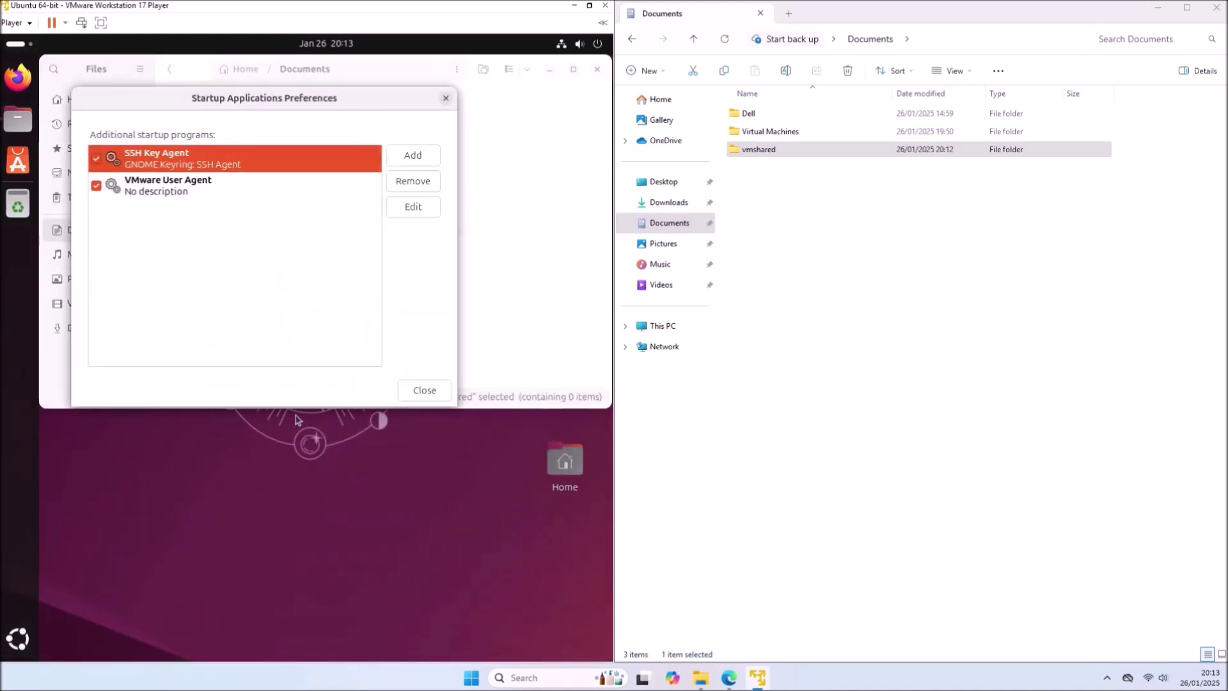
{"action": "left_click", "coordinate": [419, 156]}
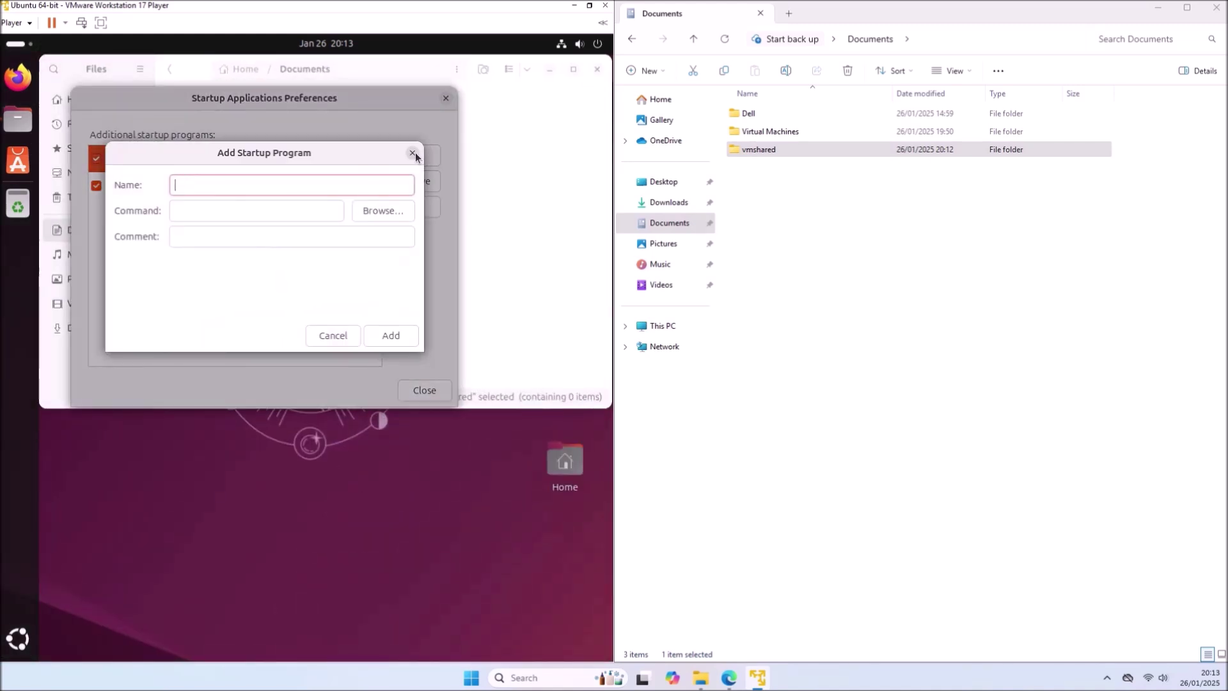
{"action": "type", "text": "VMware Shared Folder"}
{"action": "mouse_move", "coordinate": [729, 677]}
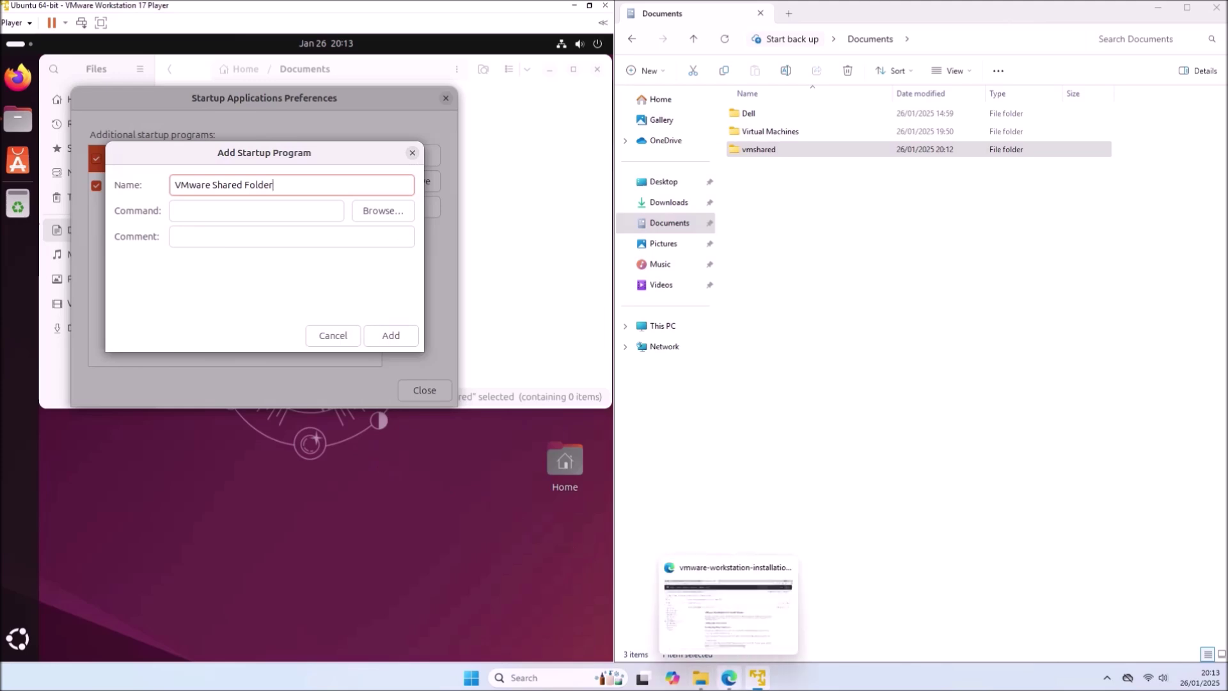
{"action": "left_click", "coordinate": [728, 610]}
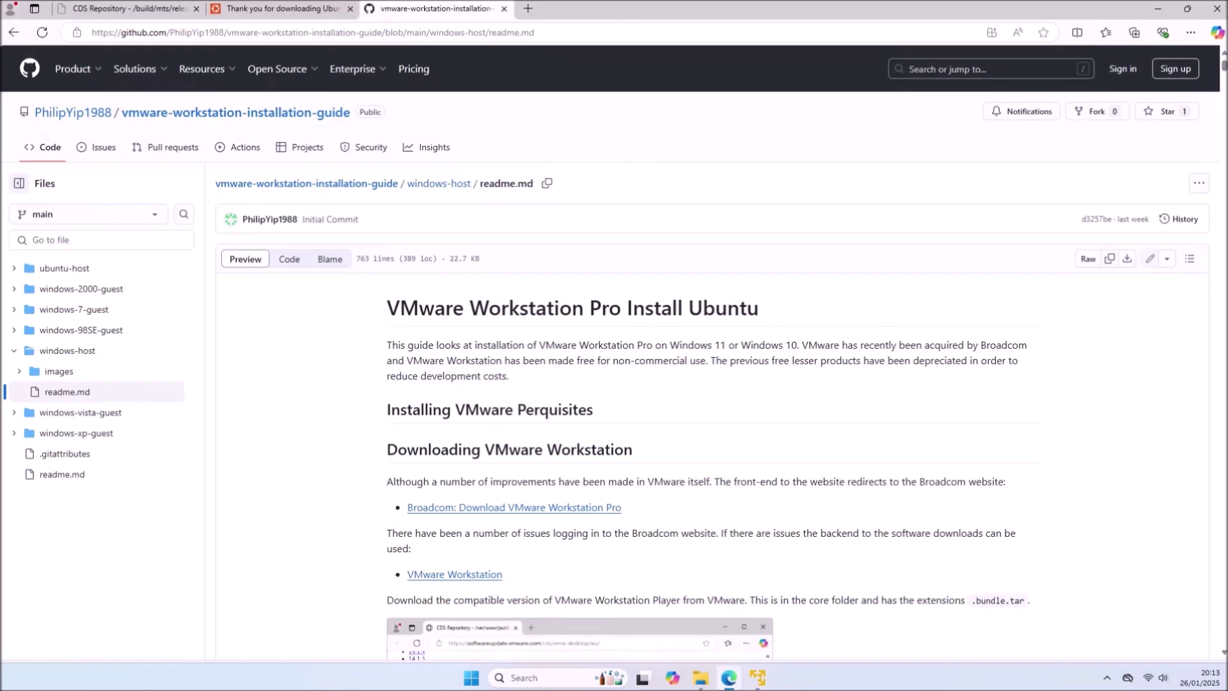
- Find the guide's Shared Folders section in Edge and copy its vmhgfs-fuse mount command
{"action": "left_click", "coordinate": [1189, 259]}
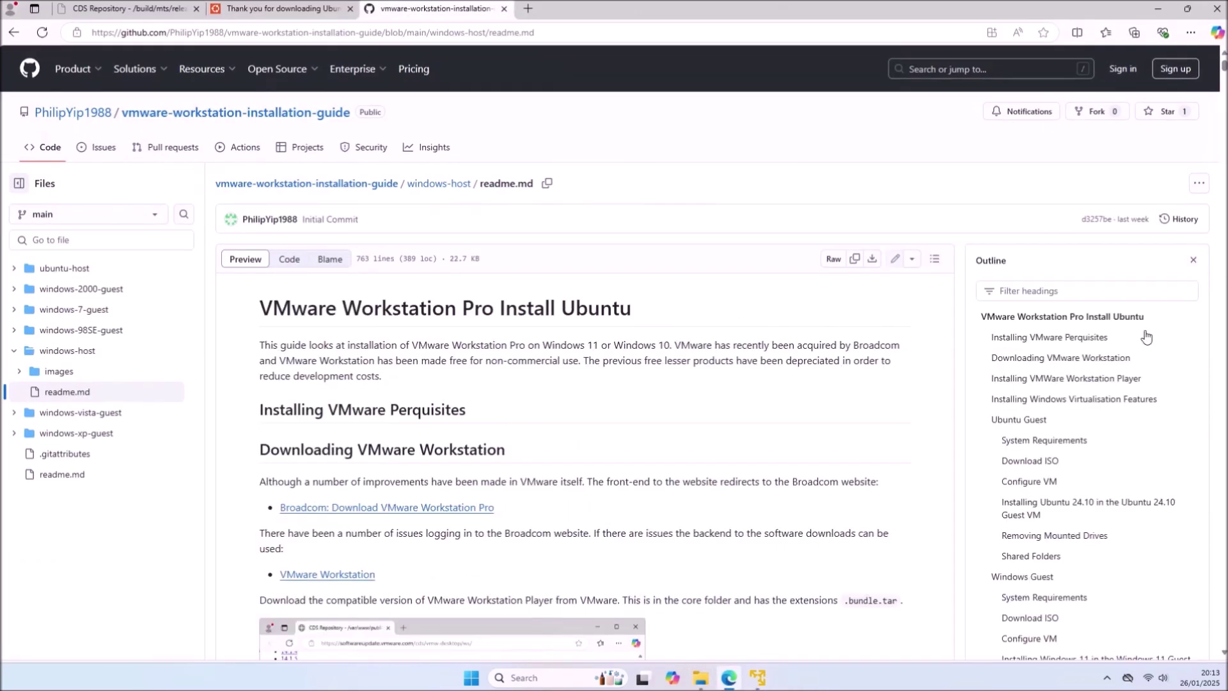
{"action": "left_click", "coordinate": [1080, 562]}
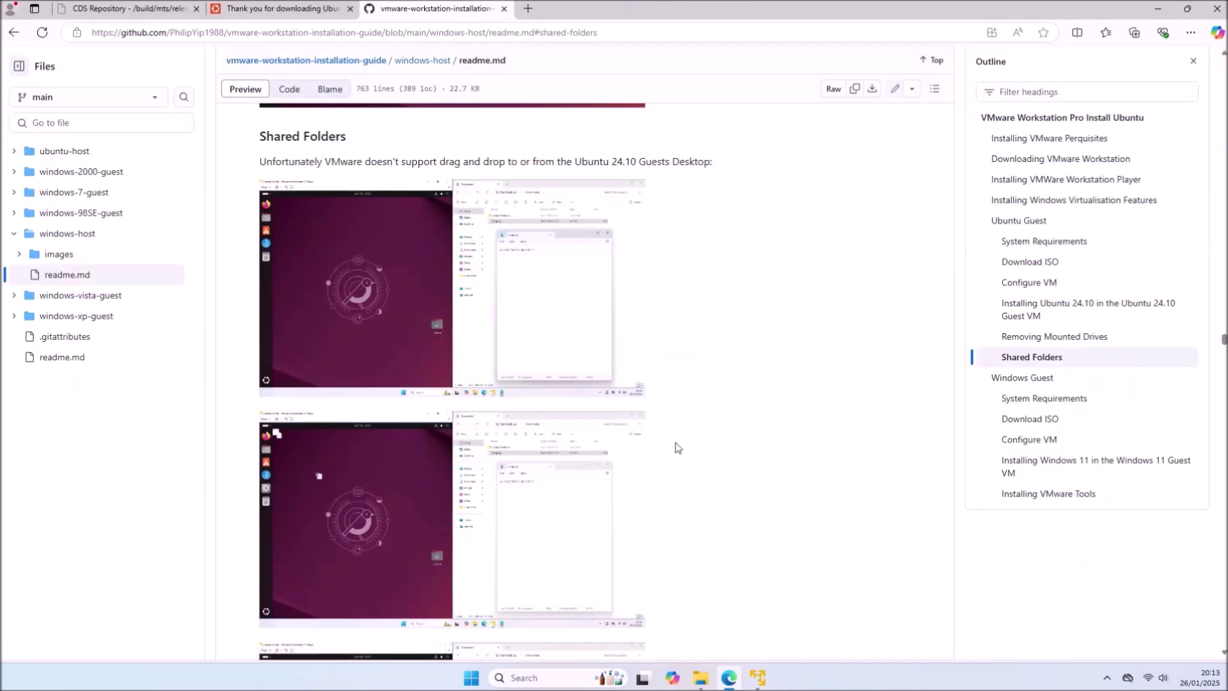
{"action": "scroll", "coordinate": [677, 447], "scroll_direction": "down", "scroll_amount": 12}
{"action": "scroll", "coordinate": [677, 447], "scroll_direction": "down", "scroll_amount": 15}
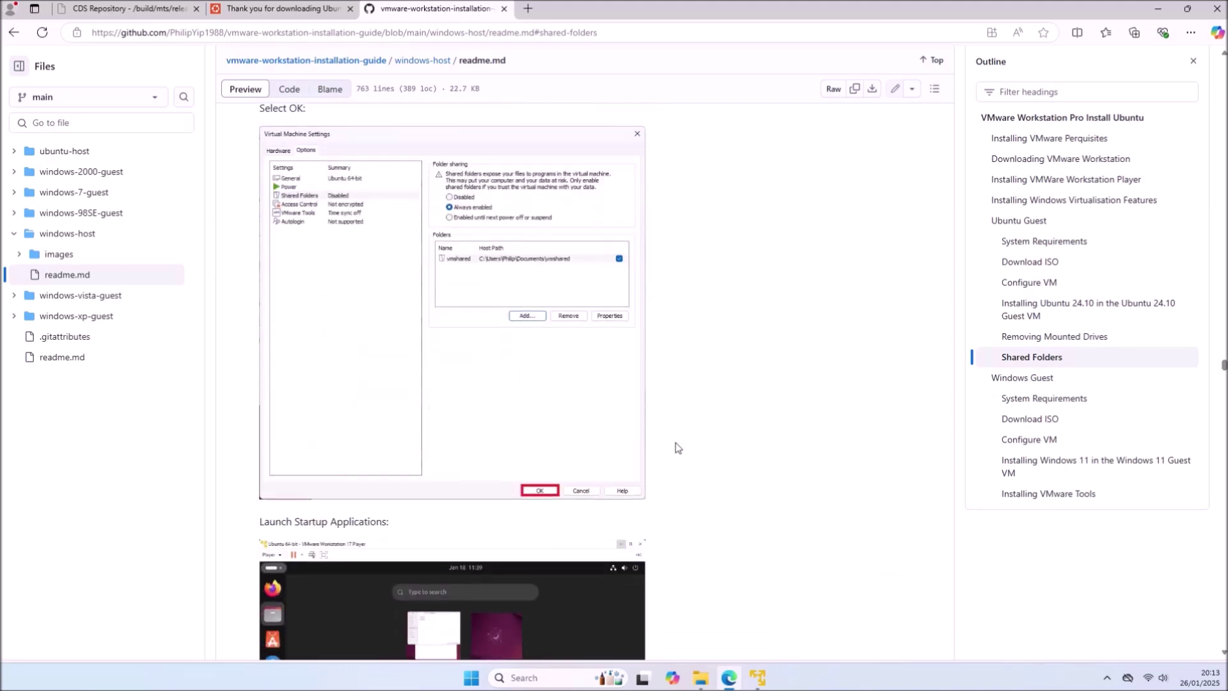
{"action": "scroll", "coordinate": [678, 447], "scroll_direction": "down", "scroll_amount": 18}
{"action": "scroll", "coordinate": [677, 447], "scroll_direction": "down", "scroll_amount": 8}
{"action": "left_click_drag", "start_coordinate": [682, 479], "coordinate": [258, 487]}
{"action": "right_click", "coordinate": [309, 482]}
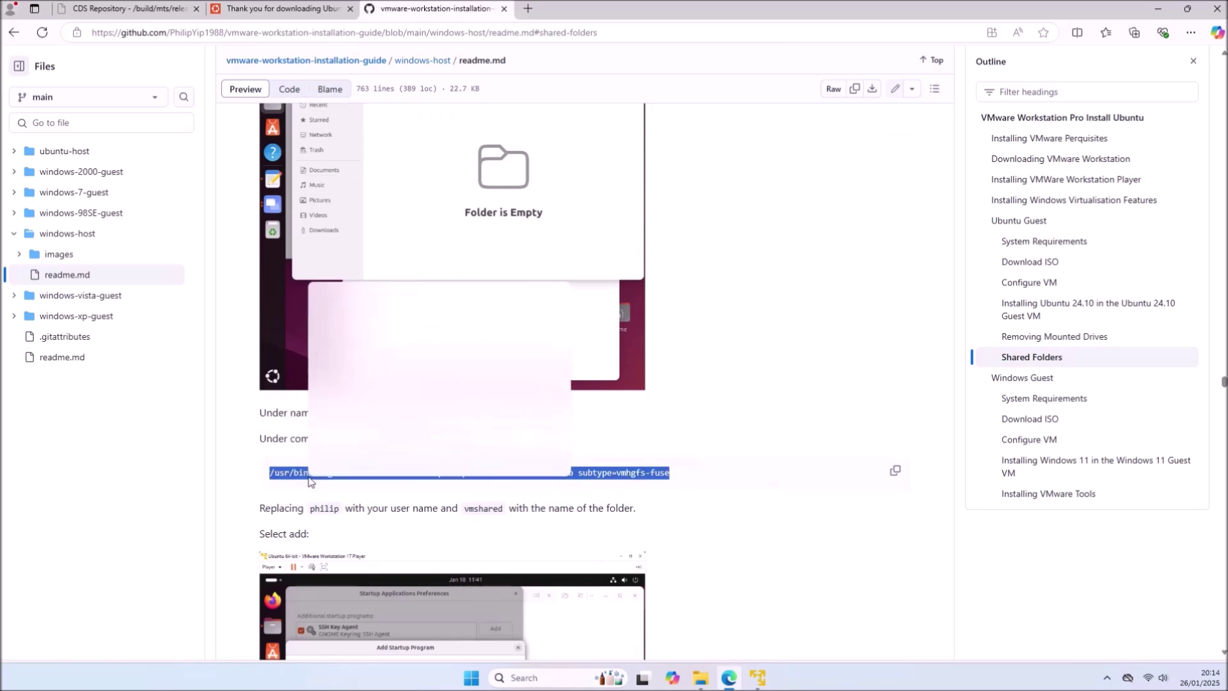
{"action": "left_click", "coordinate": [378, 292]}
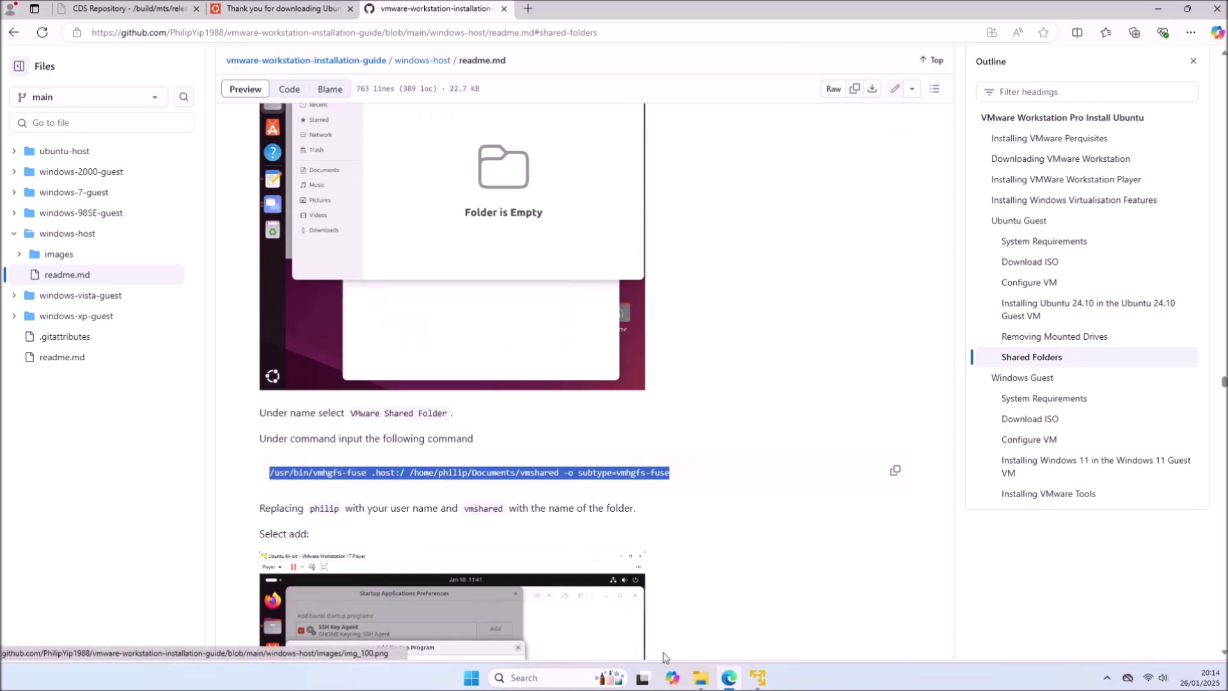
{"action": "left_click", "coordinate": [757, 677]}
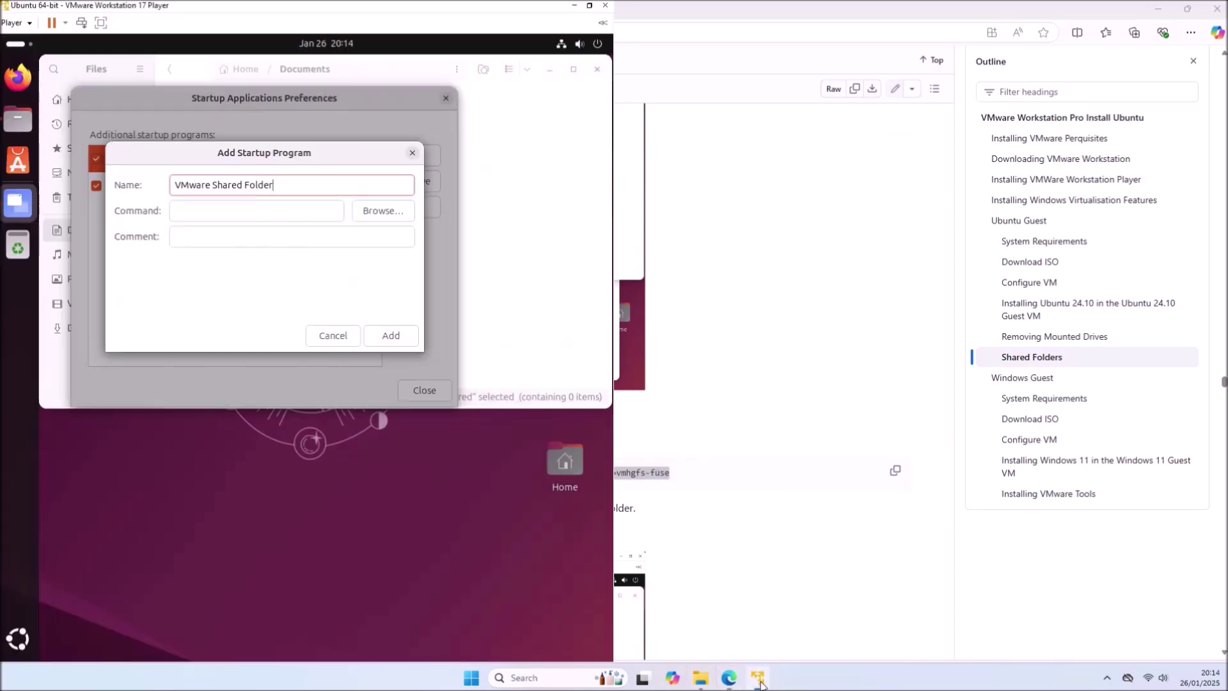
- Paste the vmhgfs-fuse command into the Command field and copy the guest's vmshared folder path
{"action": "right_click", "coordinate": [243, 206]}
{"action": "left_click", "coordinate": [273, 250]}
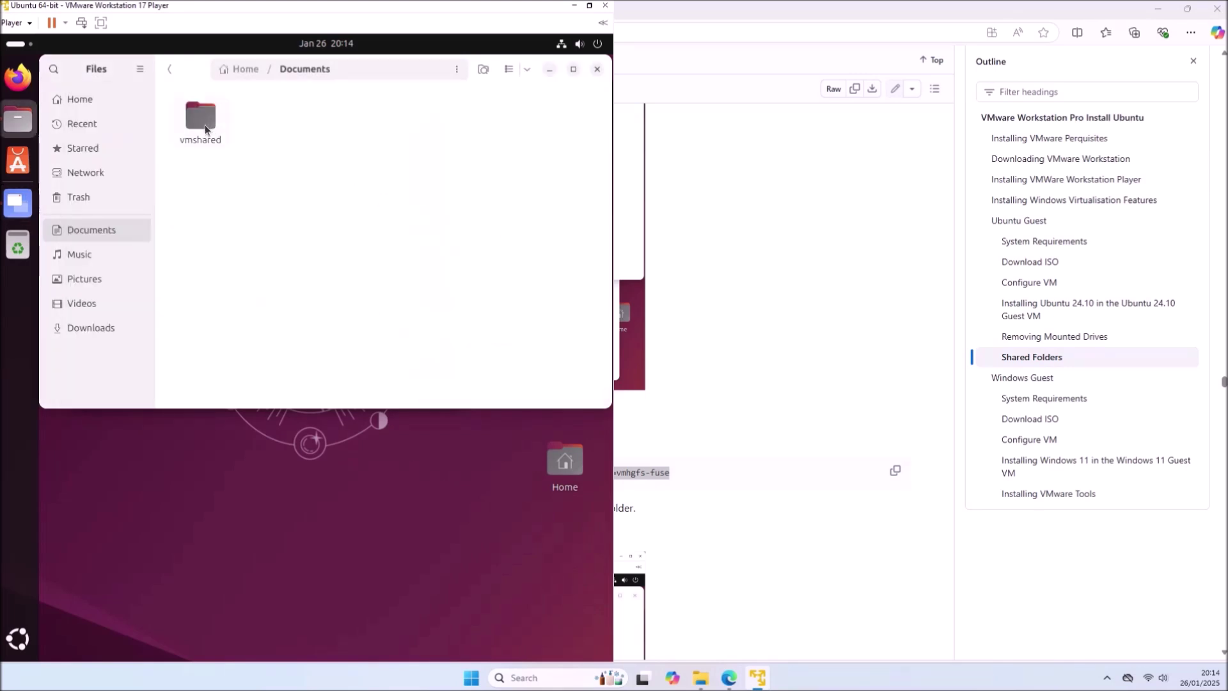
{"action": "double_click", "coordinate": [205, 125]}
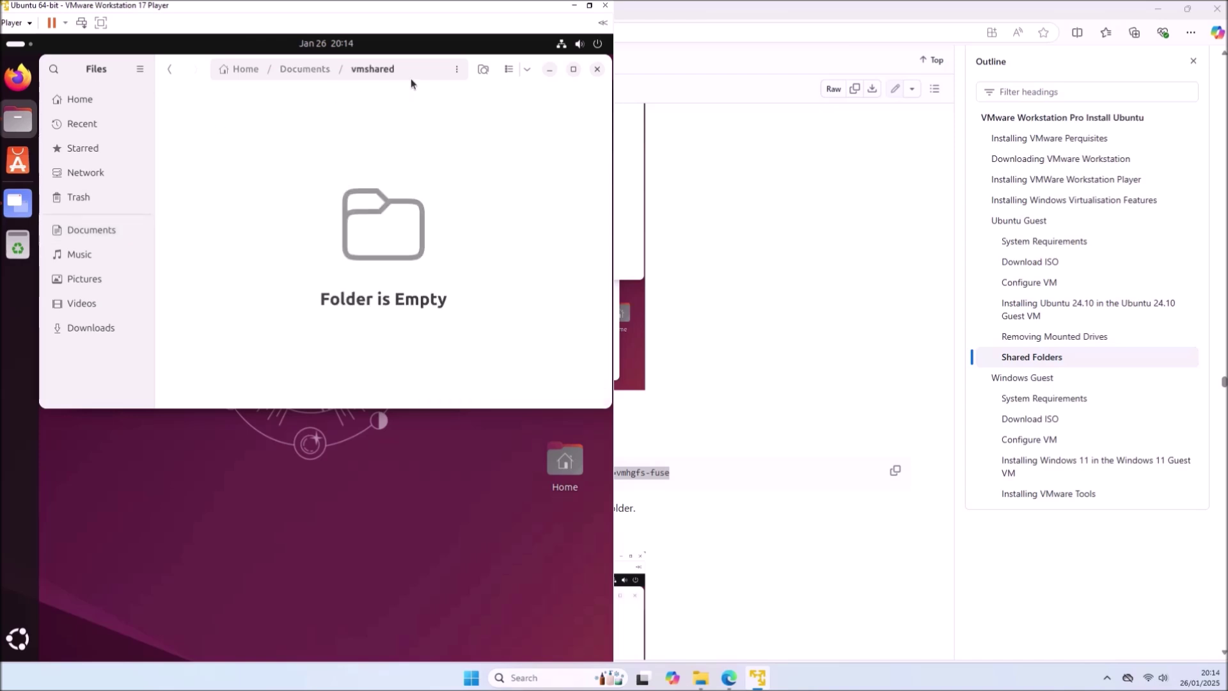
{"action": "left_click", "coordinate": [408, 71]}
{"action": "right_click", "coordinate": [411, 71]}
{"action": "left_click", "coordinate": [430, 106]}
{"action": "left_click", "coordinate": [549, 69]}
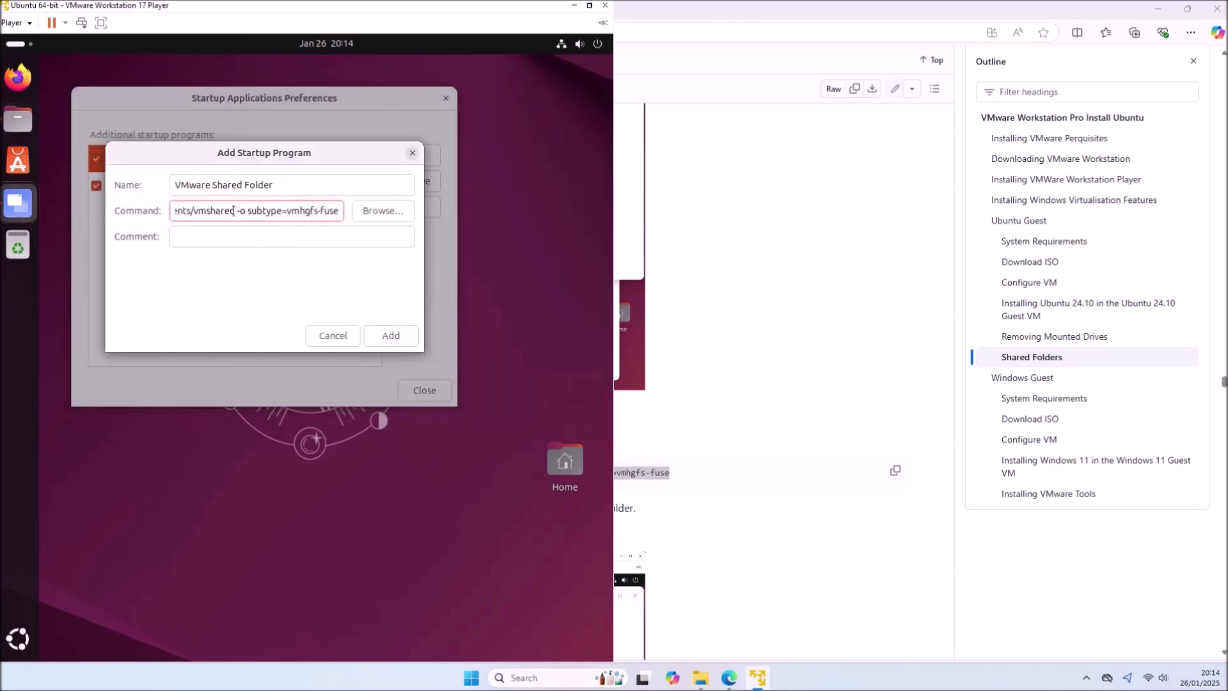
- Verify the vmshared path in the command, add the VMware Shared Folder entry, and close Startup Applications
{"action": "left_click_drag", "start_coordinate": [235, 211], "coordinate": [289, 210]}
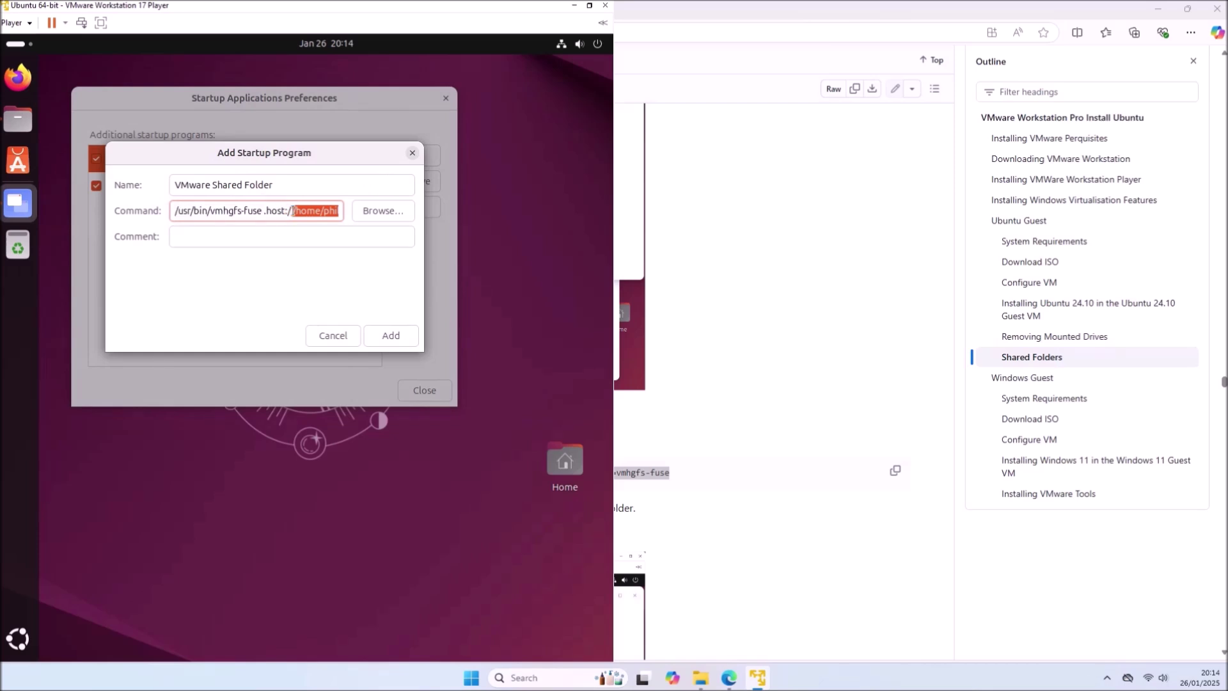
{"action": "left_click_drag", "start_coordinate": [424, 262], "coordinate": [490, 262]}
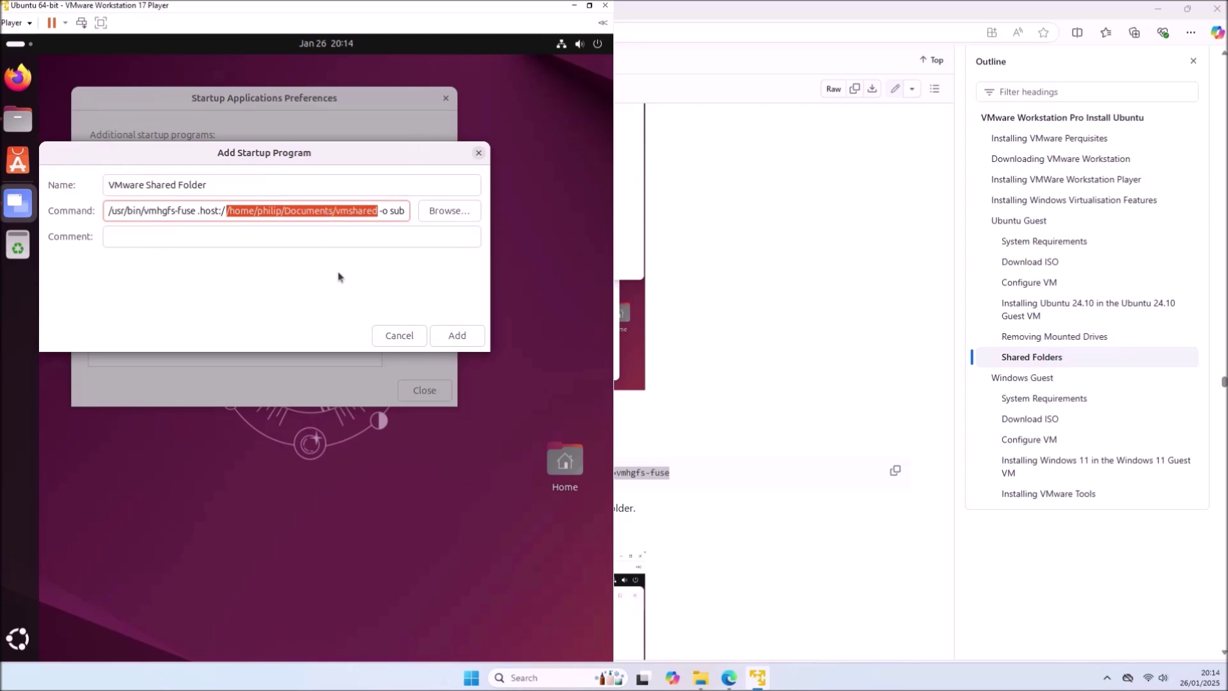
{"action": "left_click", "coordinate": [473, 342]}
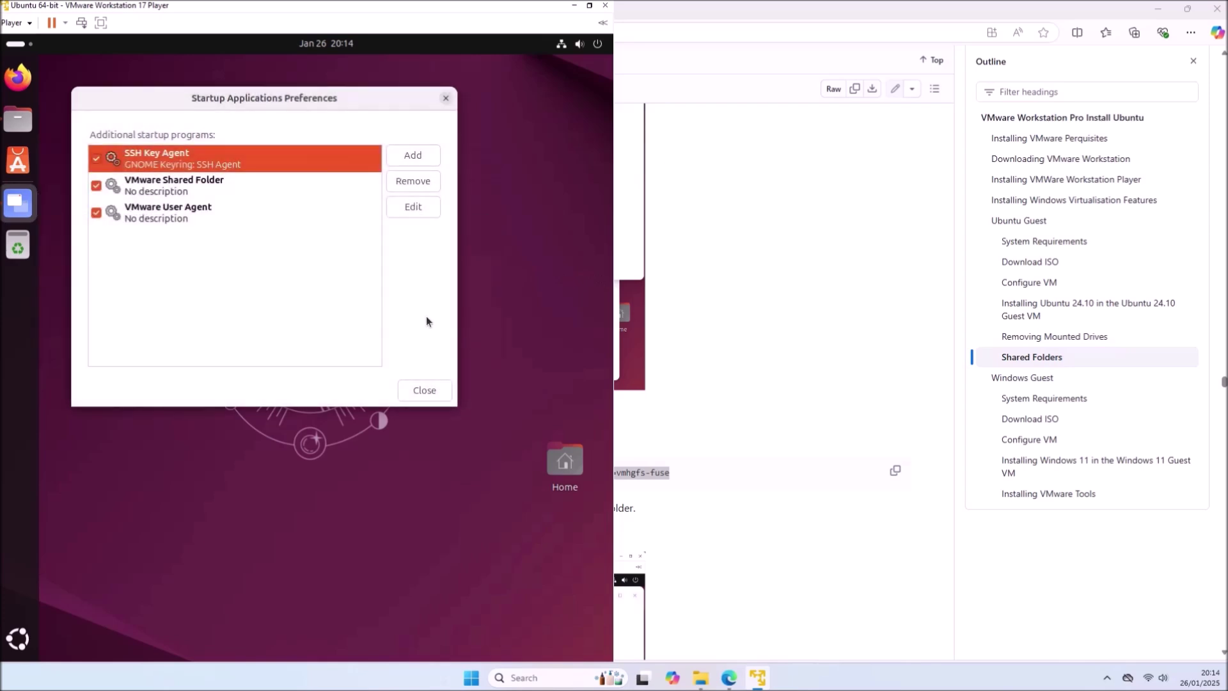
{"action": "left_click", "coordinate": [424, 387]}
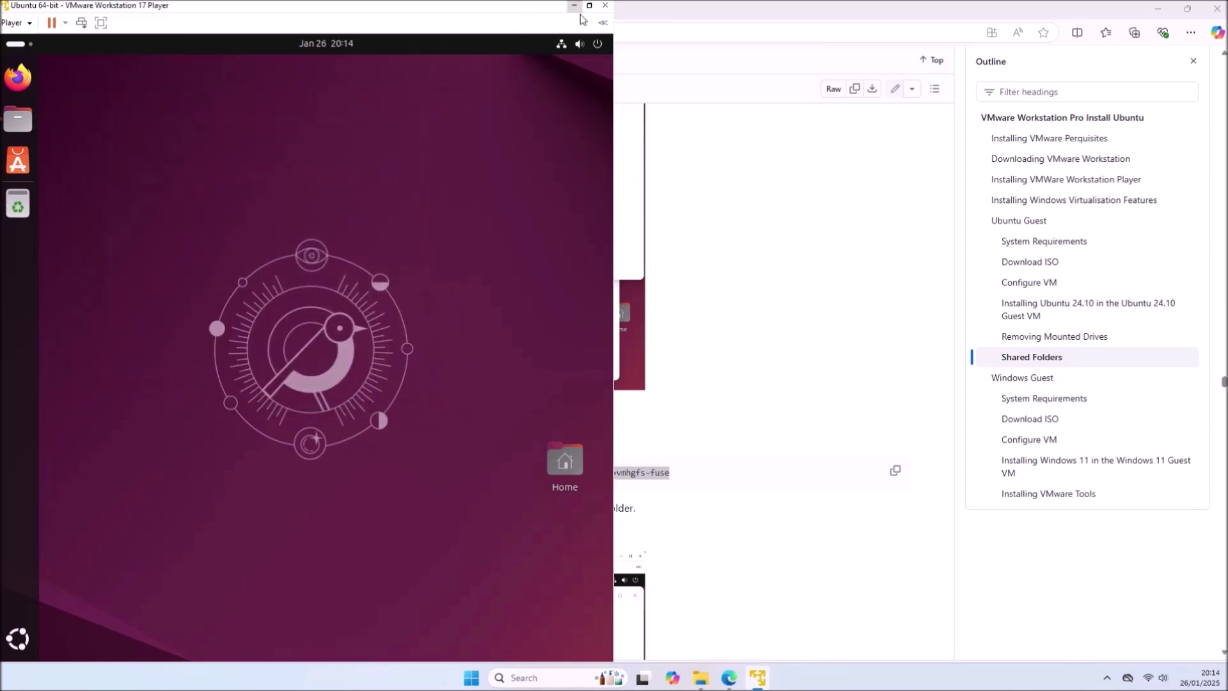
- Restart the Ubuntu guest from the status menu's Power Off > Restart option
{"action": "left_click", "coordinate": [594, 45]}
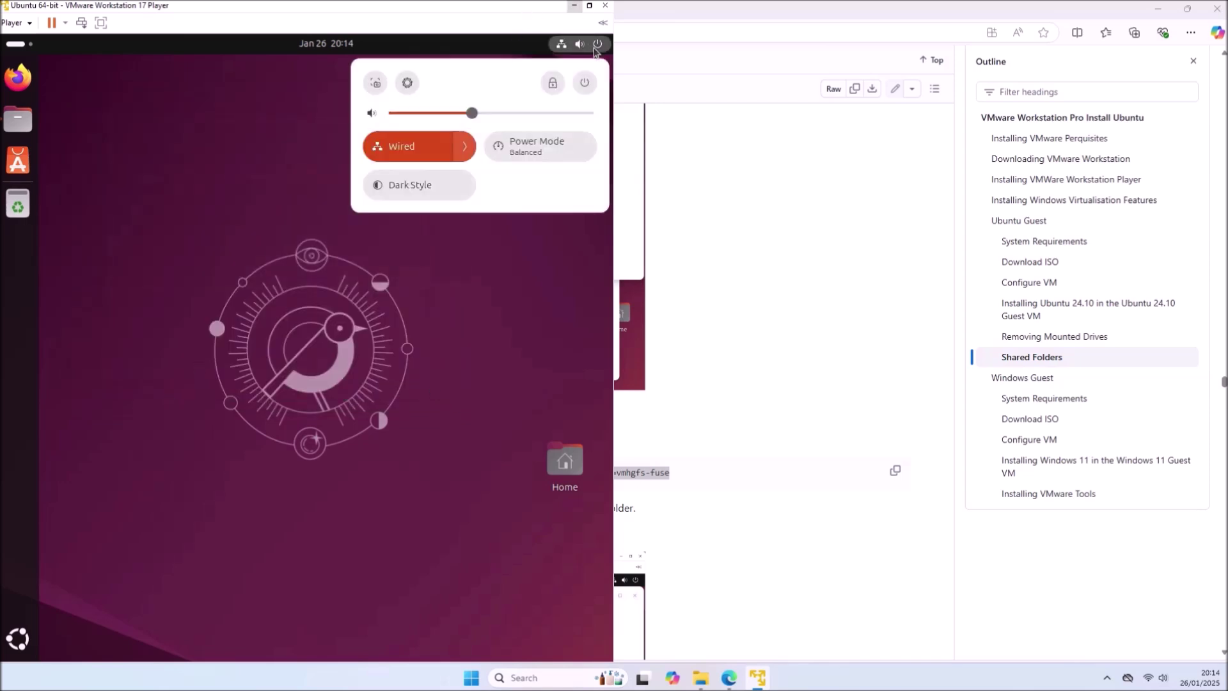
{"action": "left_click", "coordinate": [582, 86]}
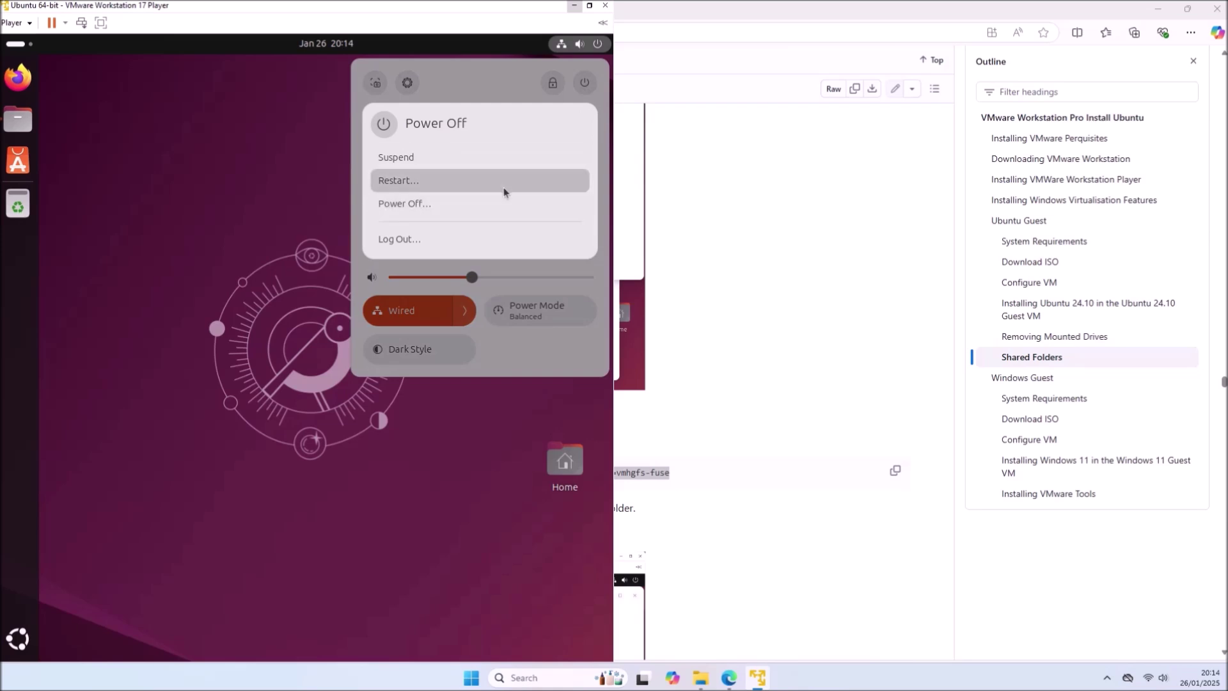
{"action": "left_click", "coordinate": [505, 192]}
{"action": "left_click", "coordinate": [384, 375]}
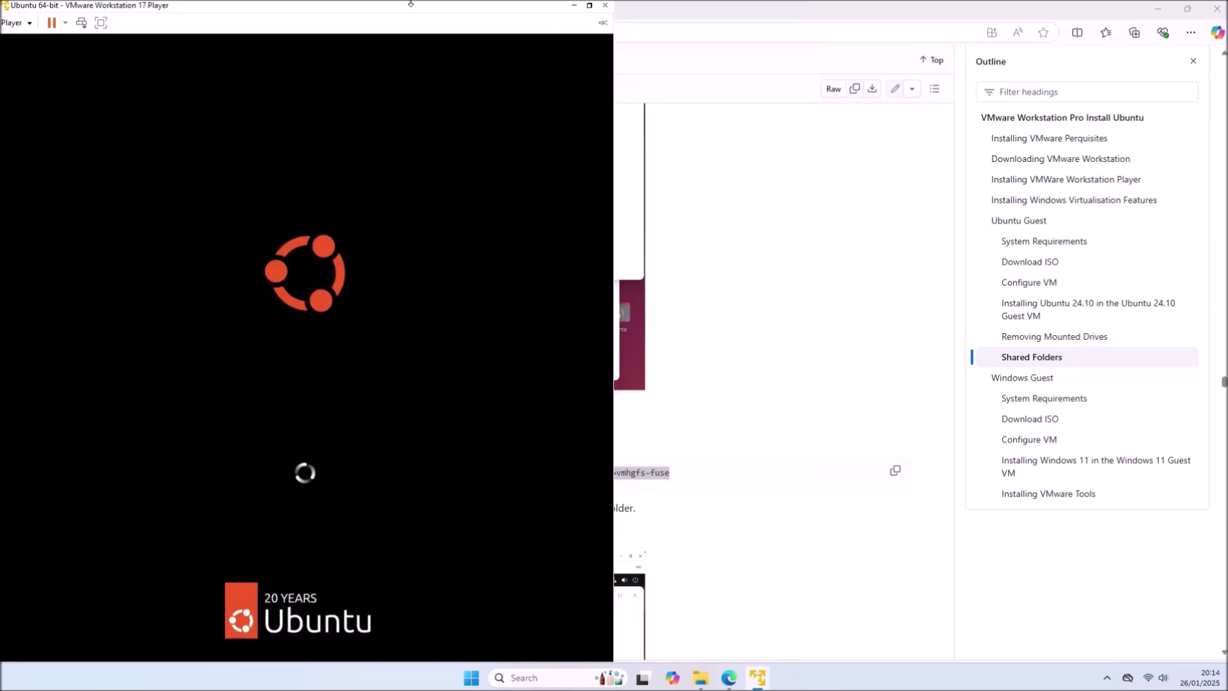
- Log back into the Ubuntu guest with the account password and snap the VM window left
{"action": "left_click_drag", "start_coordinate": [419, 11], "coordinate": [697, 33]}
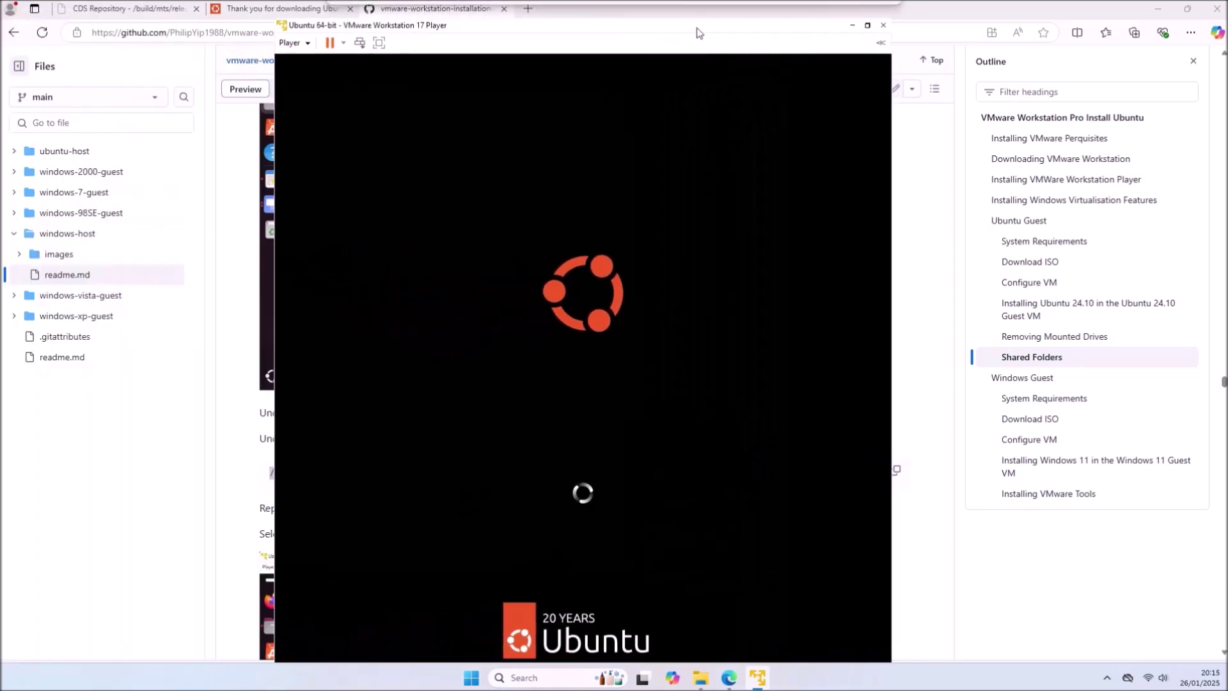
{"action": "left_click", "coordinate": [698, 28]}
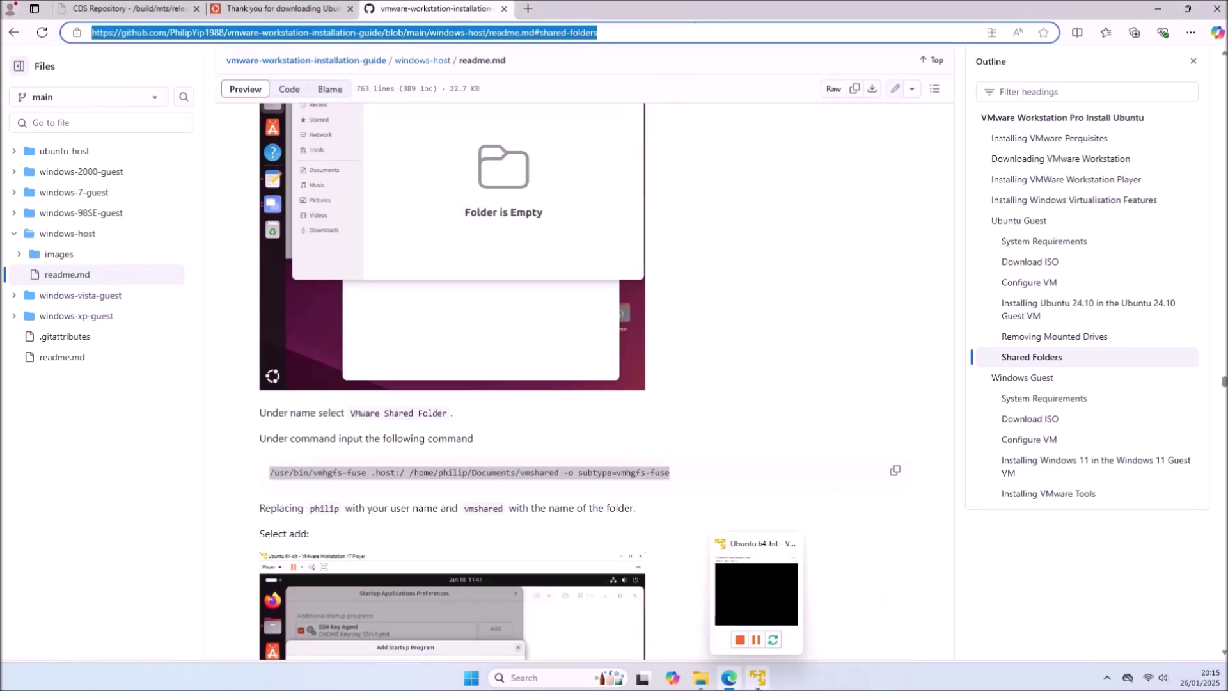
{"action": "left_click", "coordinate": [757, 677]}
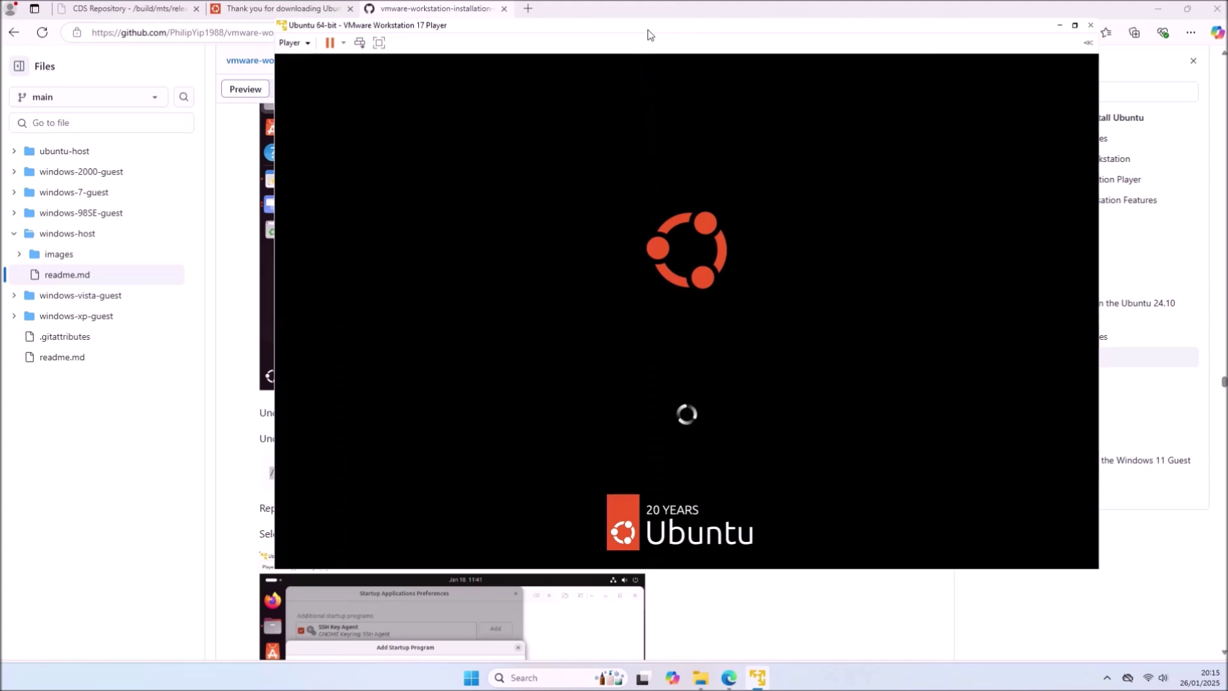
{"action": "left_click_drag", "start_coordinate": [649, 38], "coordinate": [643, 5]}
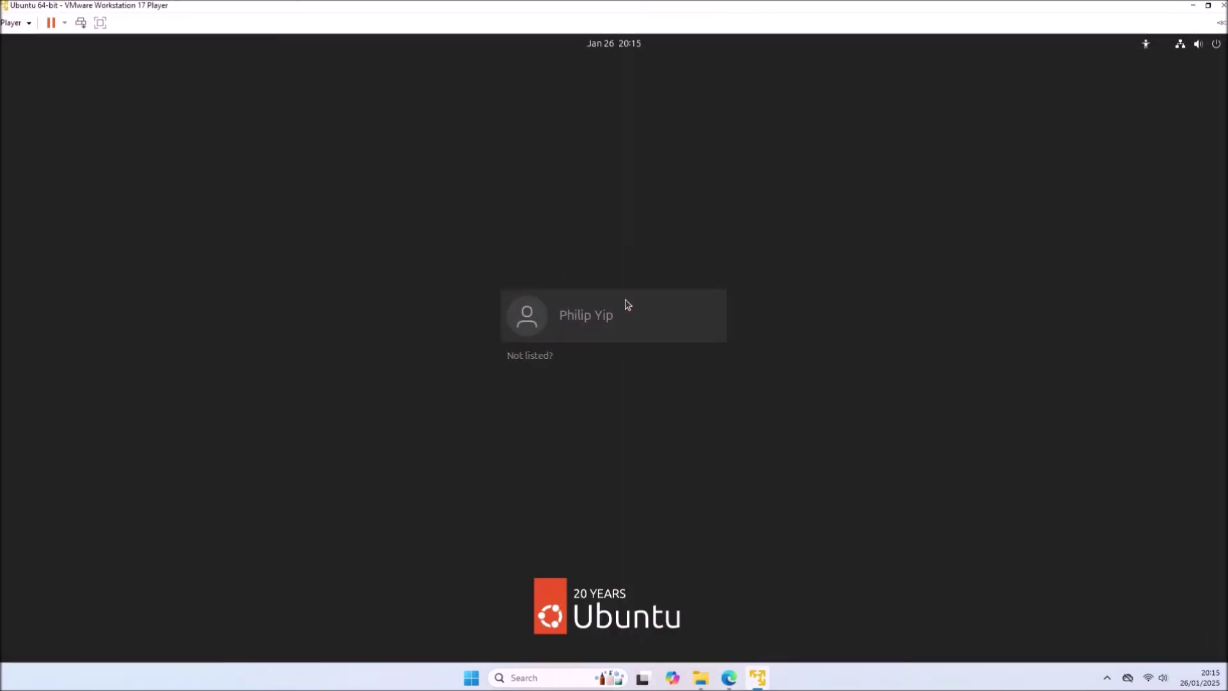
{"action": "left_click", "coordinate": [627, 305]}
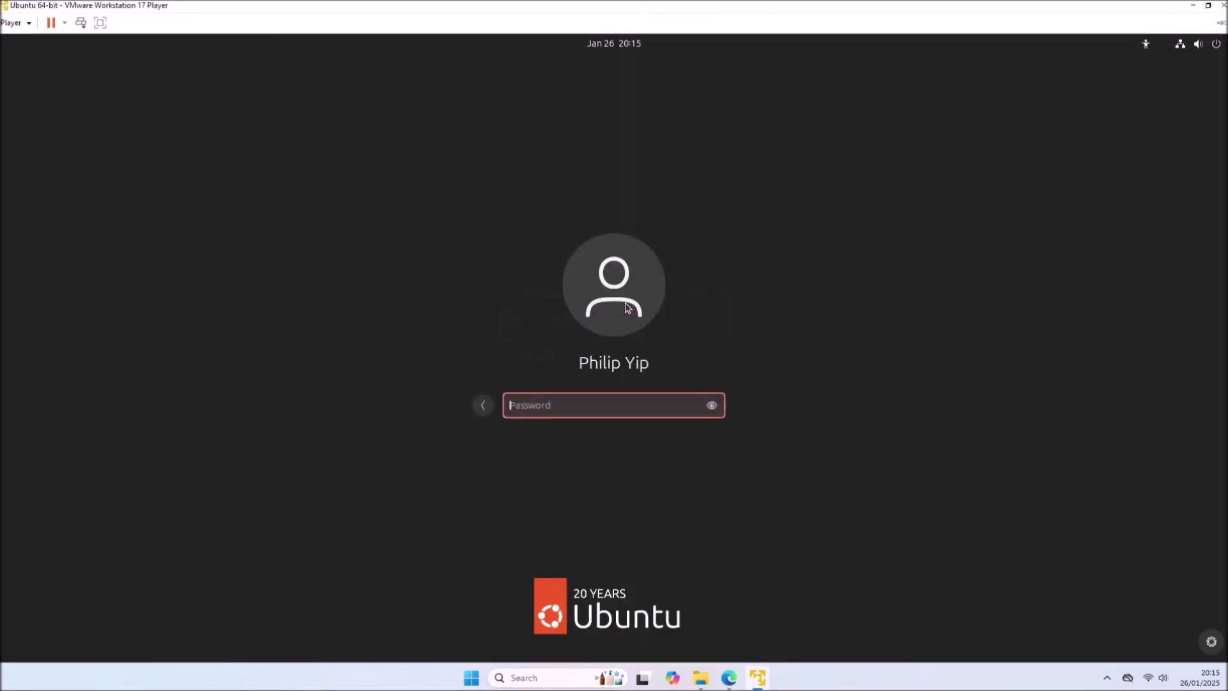
{"action": "type", "text": "****"}
{"action": "key", "text": "Return"}
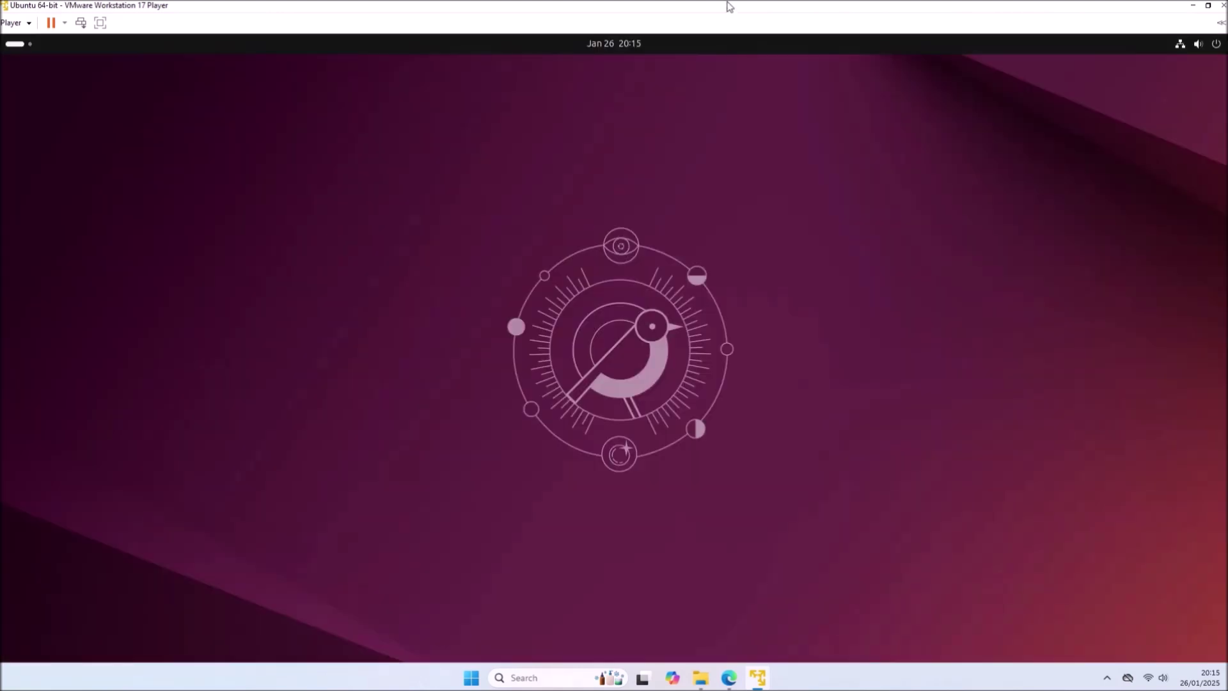
{"action": "left_click_drag", "start_coordinate": [729, 6], "coordinate": [1, 281]}
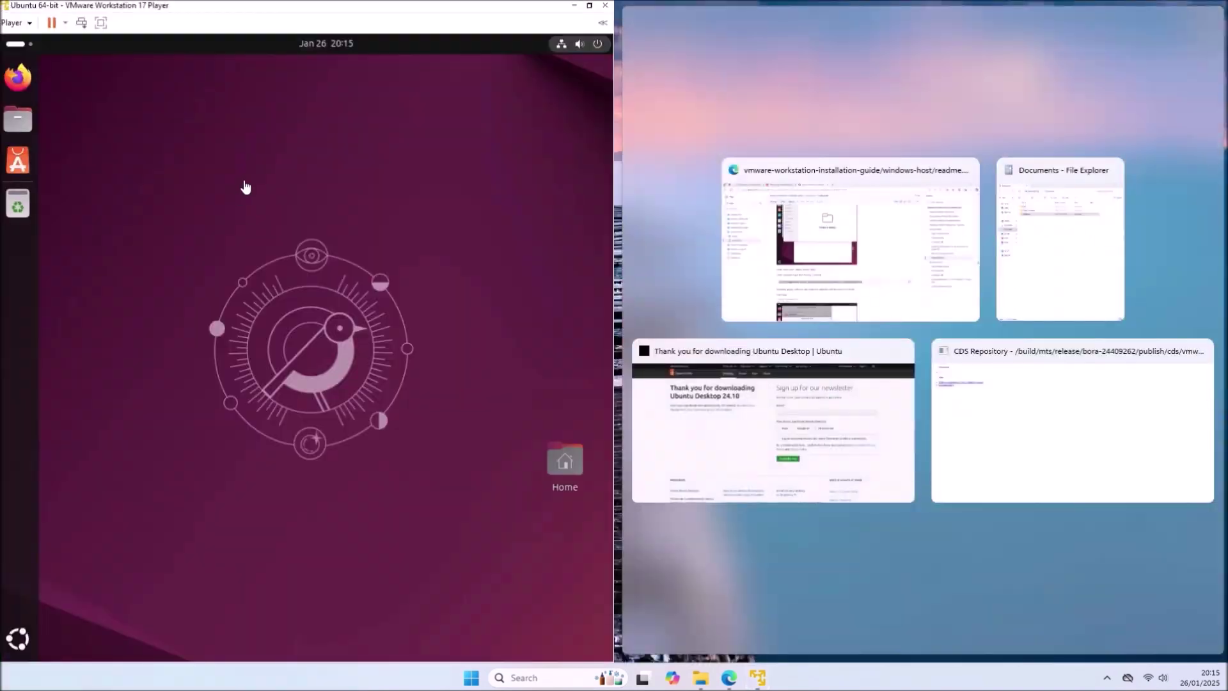
- Open the vmshared folder in both the Ubuntu guest's Files and the host's File Explorer
{"action": "left_click", "coordinate": [1025, 249]}
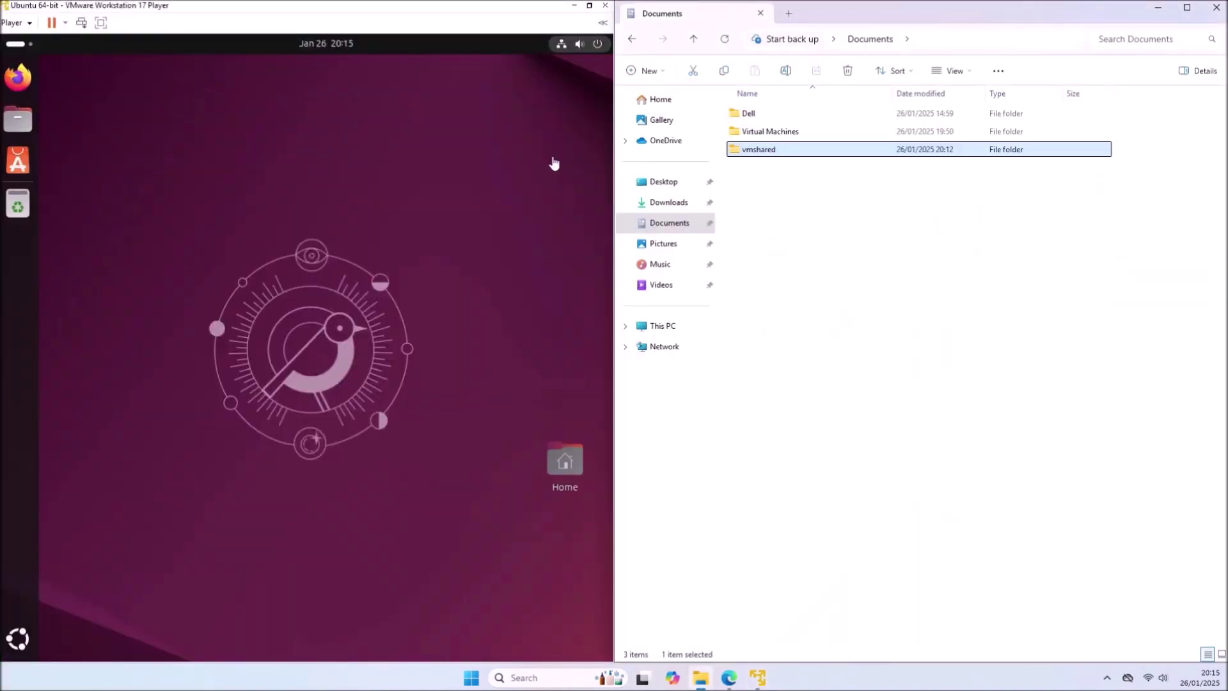
{"action": "left_click", "coordinate": [25, 131]}
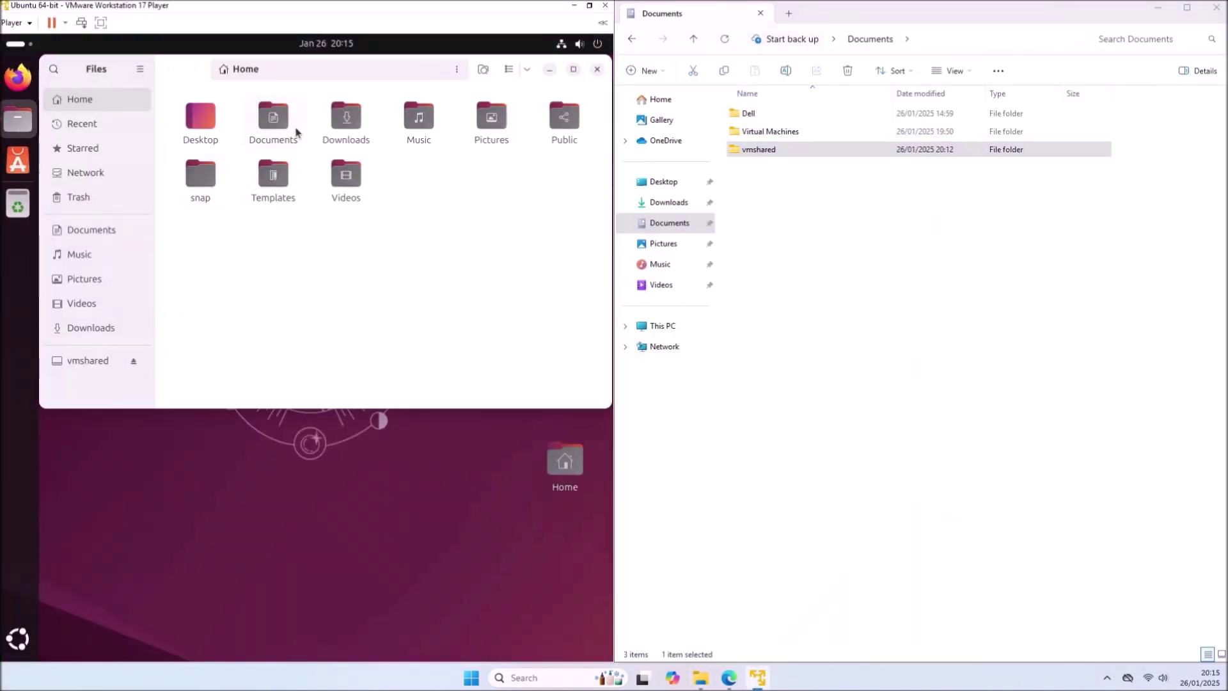
{"action": "double_click", "coordinate": [296, 131]}
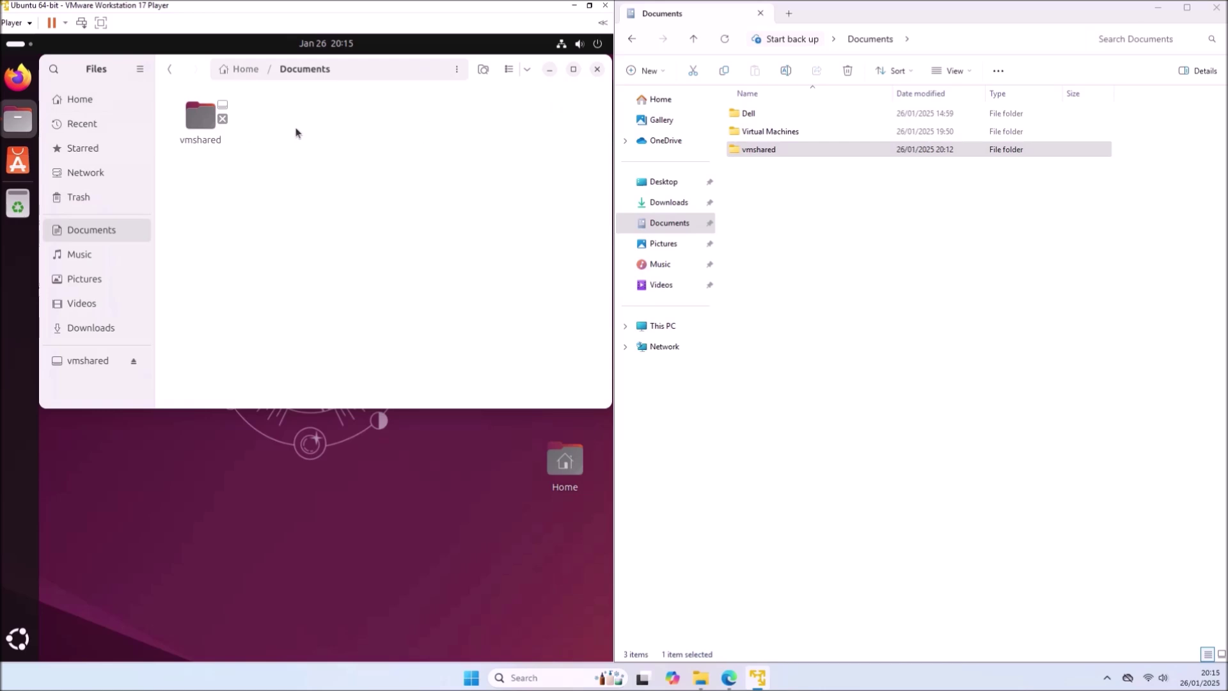
{"action": "double_click", "coordinate": [205, 130]}
{"action": "left_click", "coordinate": [856, 165]}
{"action": "double_click", "coordinate": [838, 151]}
- Create a new text document named script.py in the host's vmshared folder
{"action": "right_click", "coordinate": [788, 177]}
{"action": "mouse_move", "coordinate": [831, 274]}
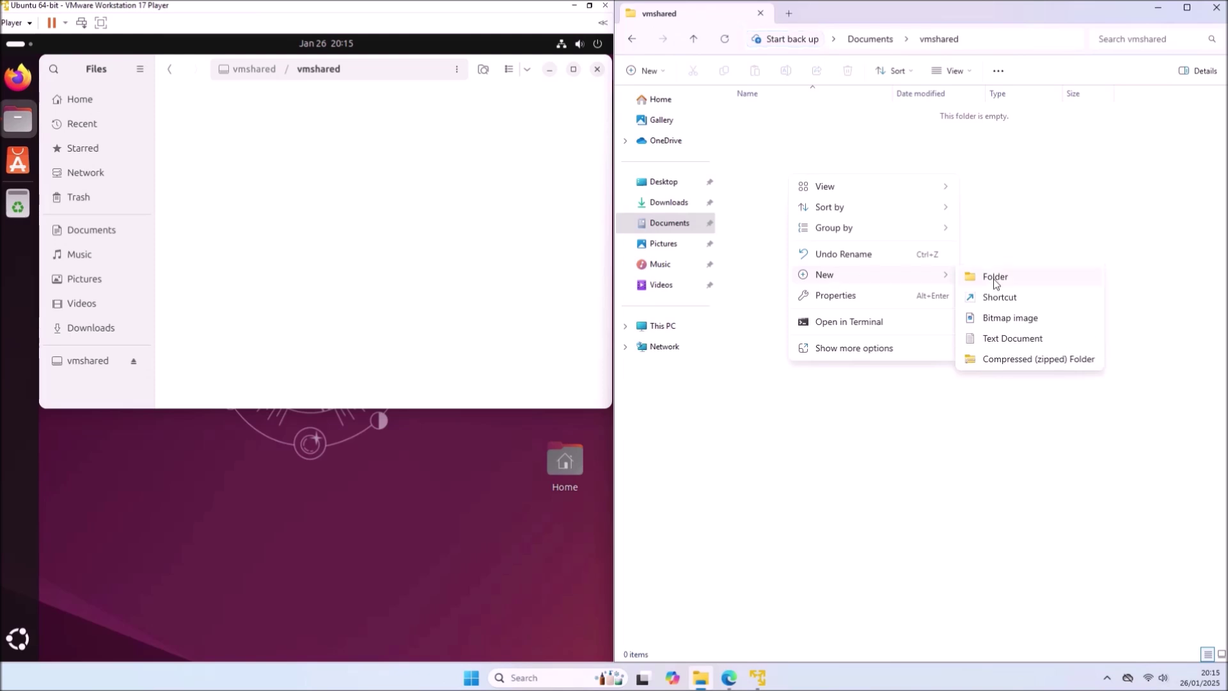
{"action": "left_click", "coordinate": [1019, 345]}
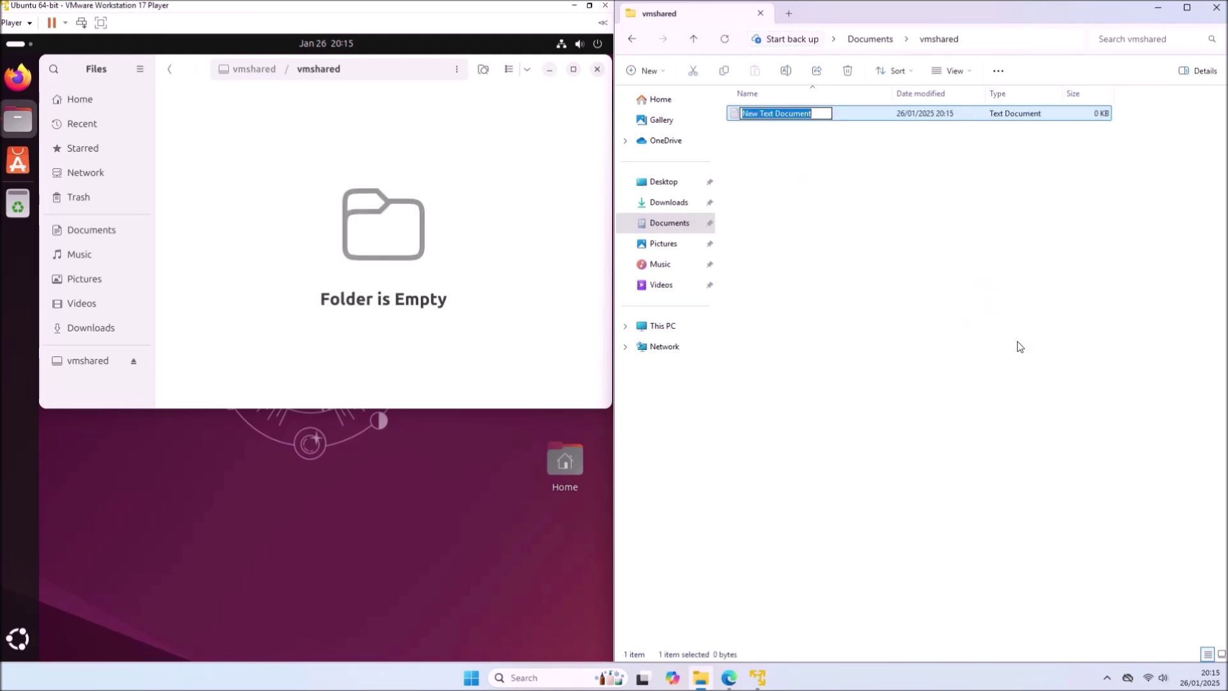
{"action": "type", "text": "p"}
{"action": "type", "text": "sc"}
{"action": "type", "text": "ript.py"}
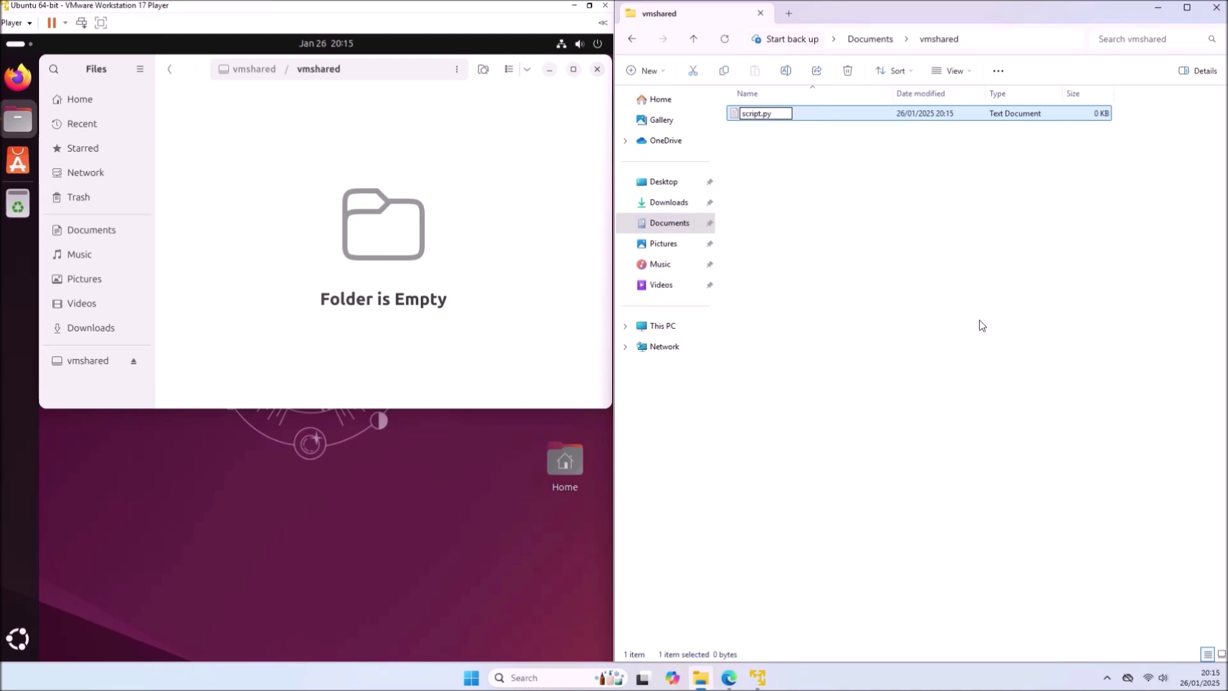
{"action": "left_click", "coordinate": [889, 236]}
- Show file name extensions and strip .txt so script.py becomes a real PY file
{"action": "left_click", "coordinate": [974, 71]}
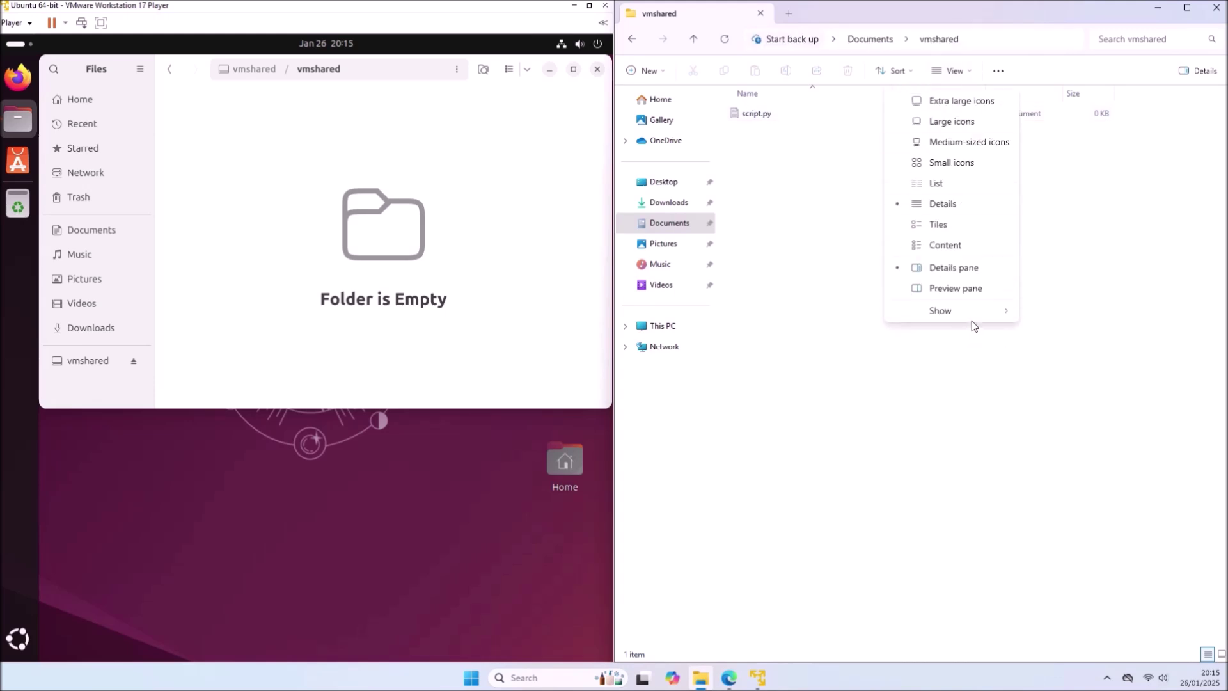
{"action": "mouse_move", "coordinate": [972, 318]}
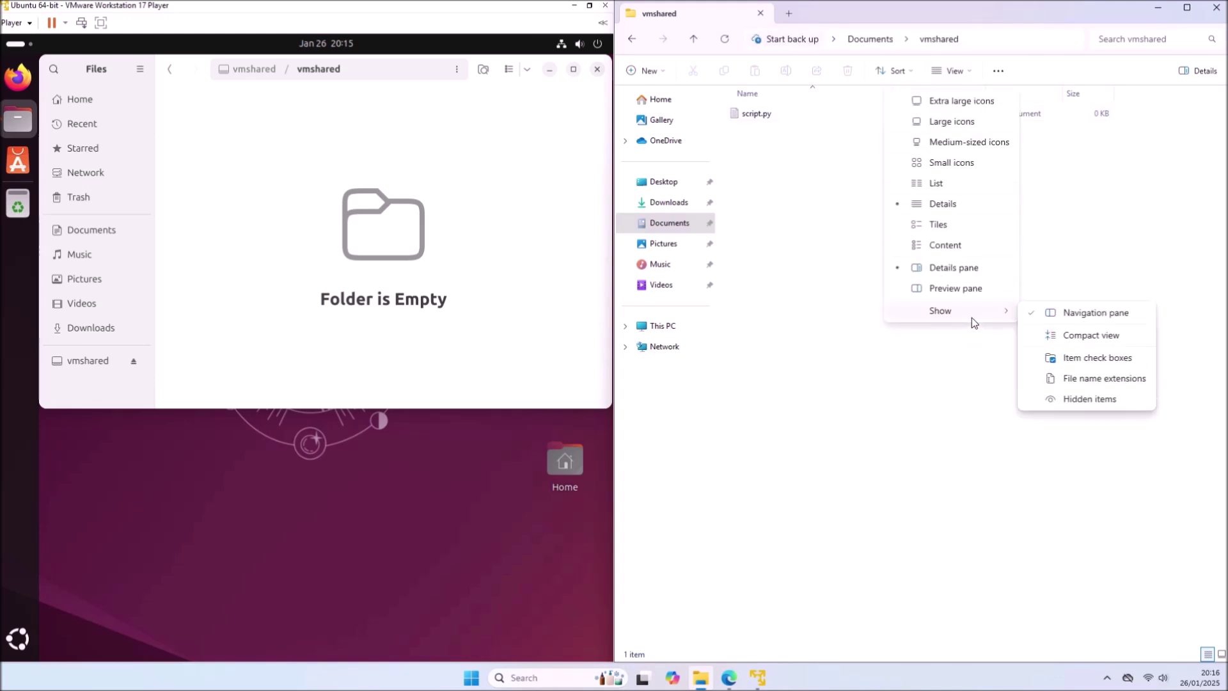
{"action": "left_click", "coordinate": [1104, 377]}
{"action": "left_click", "coordinate": [766, 106]}
{"action": "left_click", "coordinate": [768, 108]}
{"action": "left_click", "coordinate": [781, 113]}
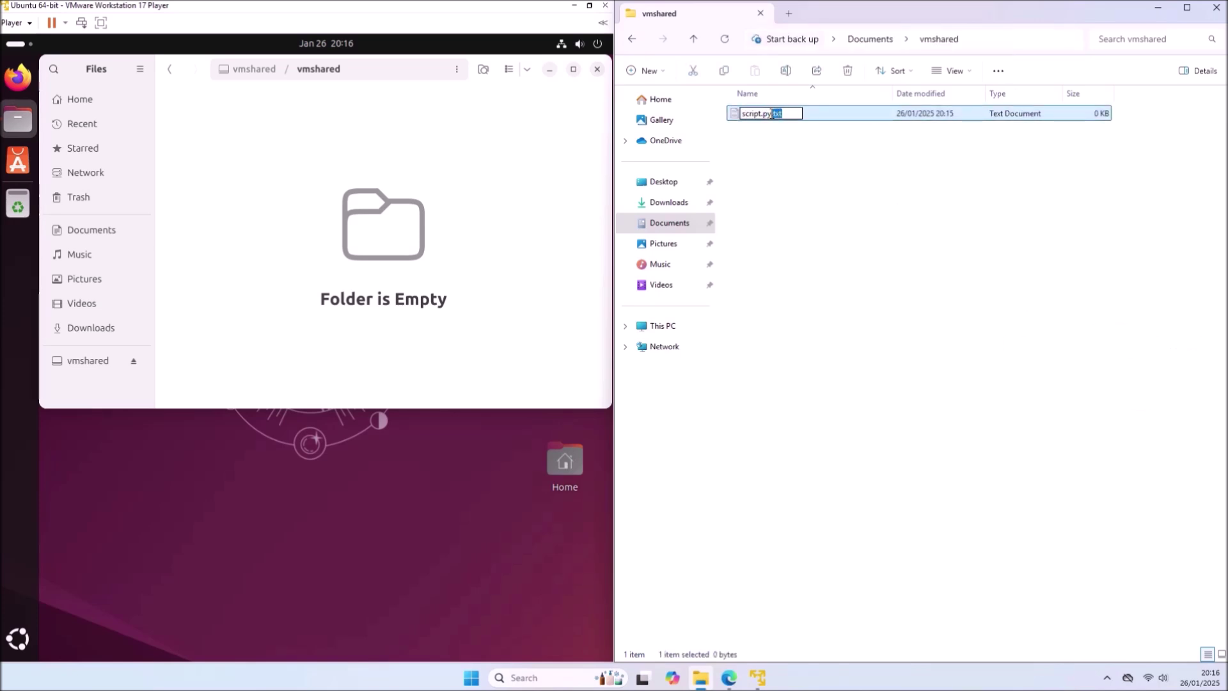
{"action": "key", "text": "Return"}
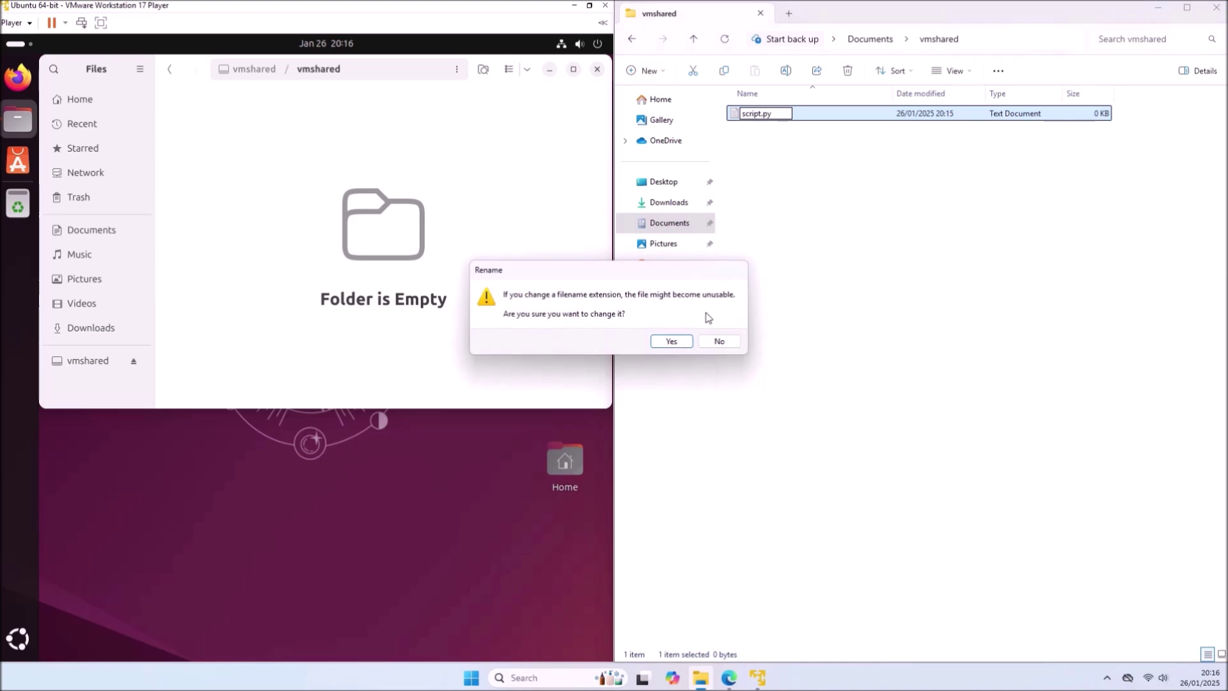
{"action": "left_click", "coordinate": [682, 346]}
{"action": "right_click", "coordinate": [751, 121]}
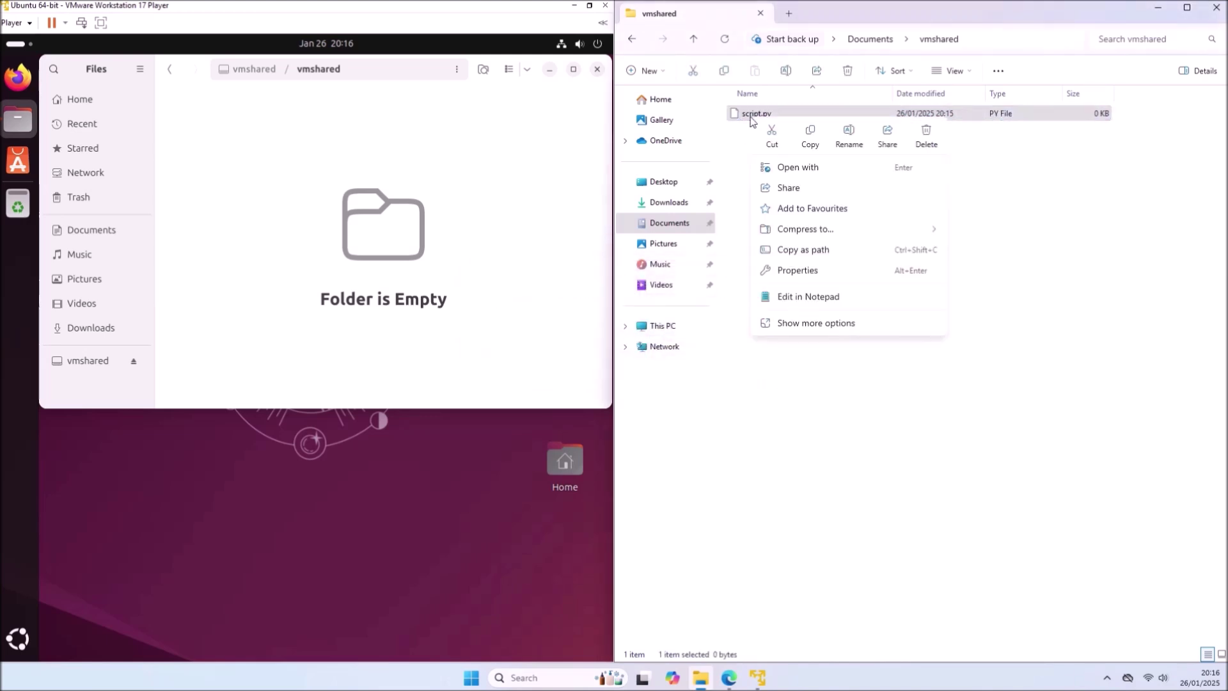
- Write print('Hello World!') into script.py in Notepad, save it and close Notepad
{"action": "left_click", "coordinate": [813, 296]}
{"action": "type", "text": "print('Hello World!"}
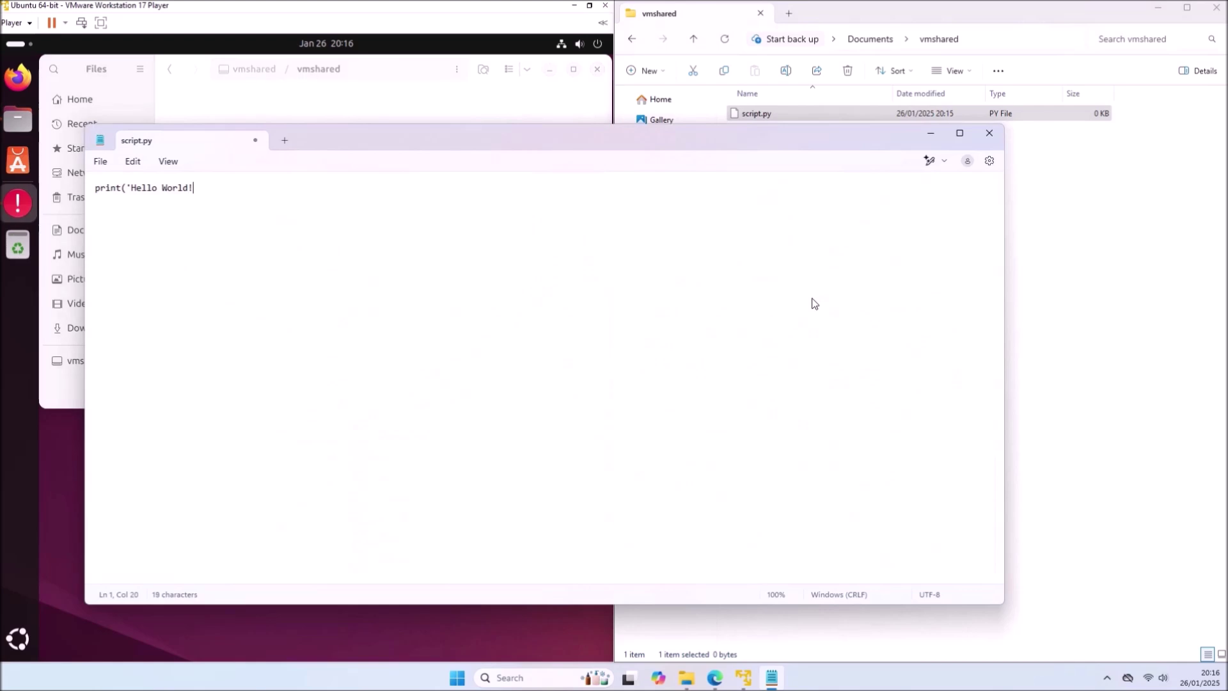
{"action": "type", "text": "')"}
{"action": "left_click", "coordinate": [989, 133]}
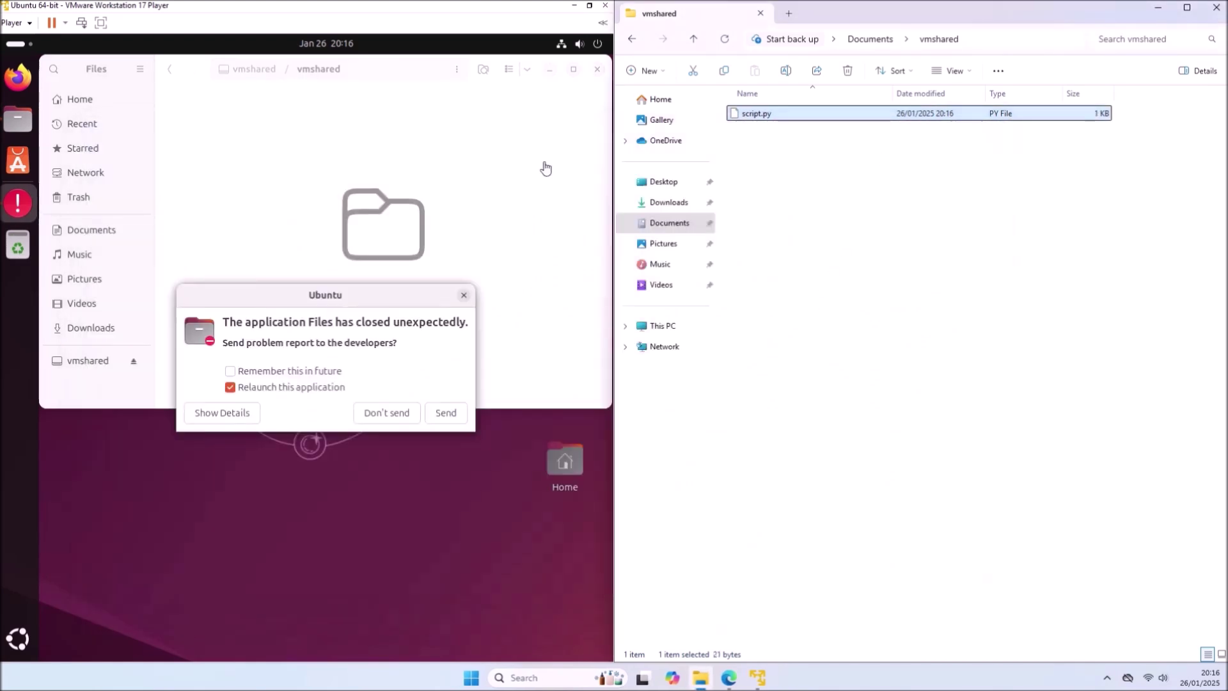
- Send the Ubuntu crash report and authenticate with the account password to relaunch Files
{"action": "left_click", "coordinate": [453, 419]}
{"action": "left_click", "coordinate": [446, 413]}
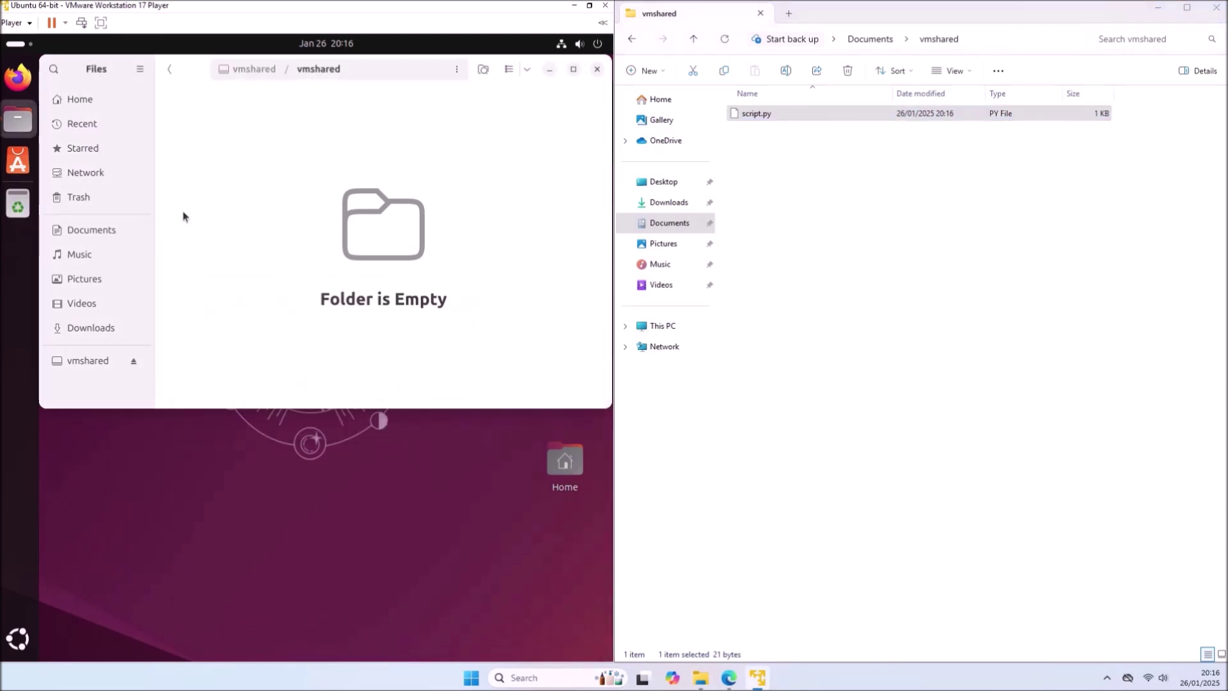
{"action": "type", "text": "*******"}
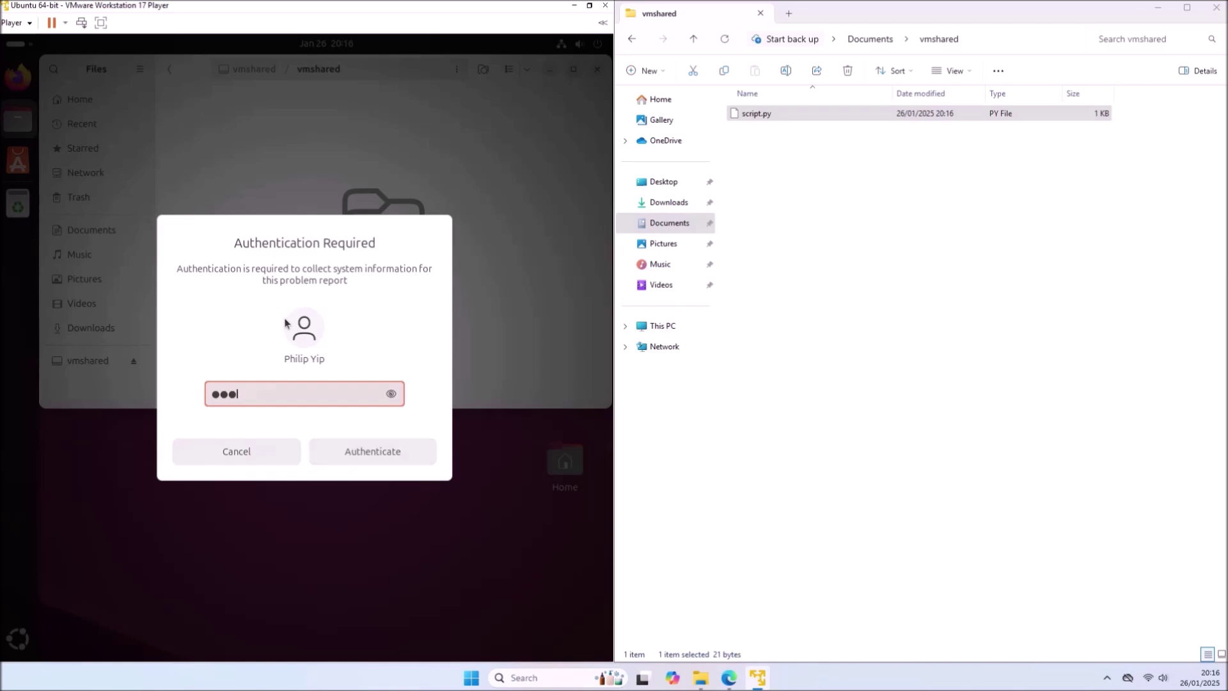
{"action": "key", "text": "Return"}
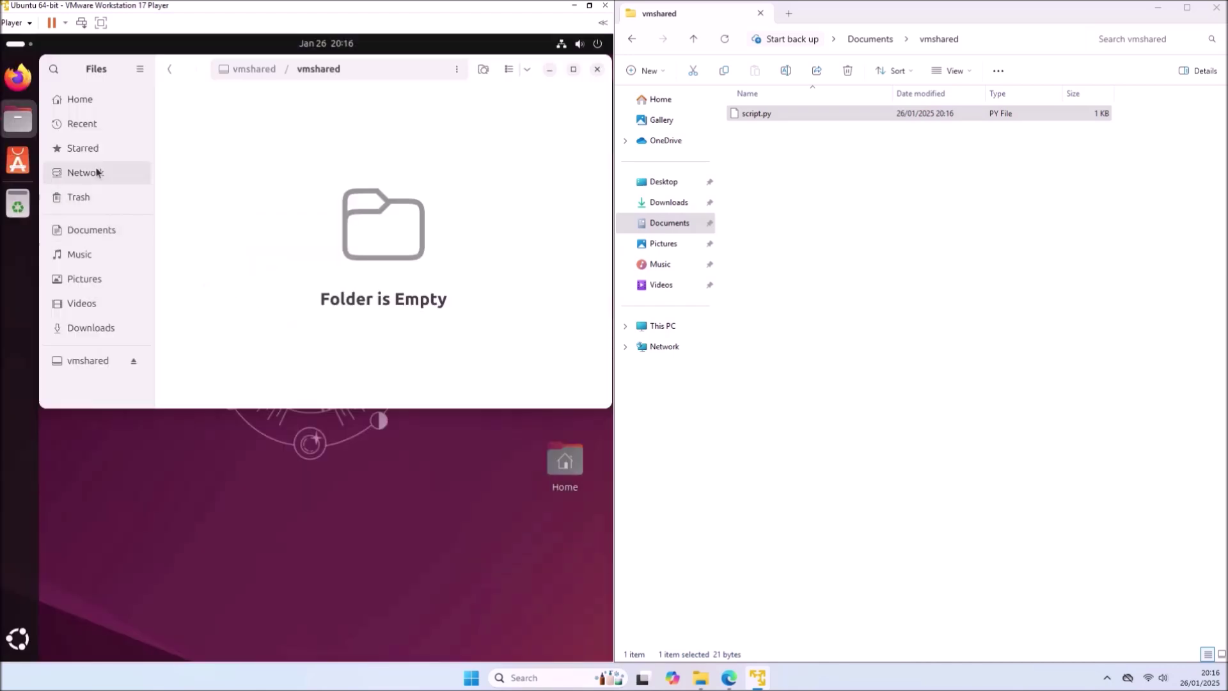
- Reopen vmshared in the guest and view script.py in the Text Editor
{"action": "left_click", "coordinate": [250, 75]}
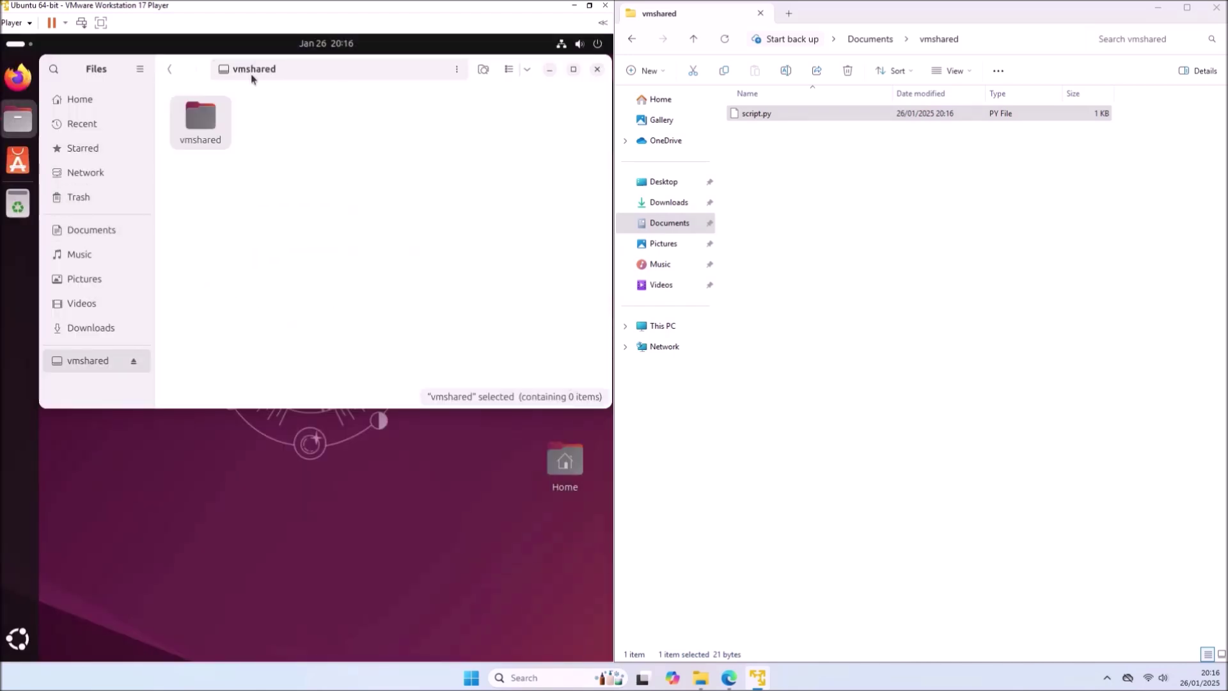
{"action": "double_click", "coordinate": [216, 113]}
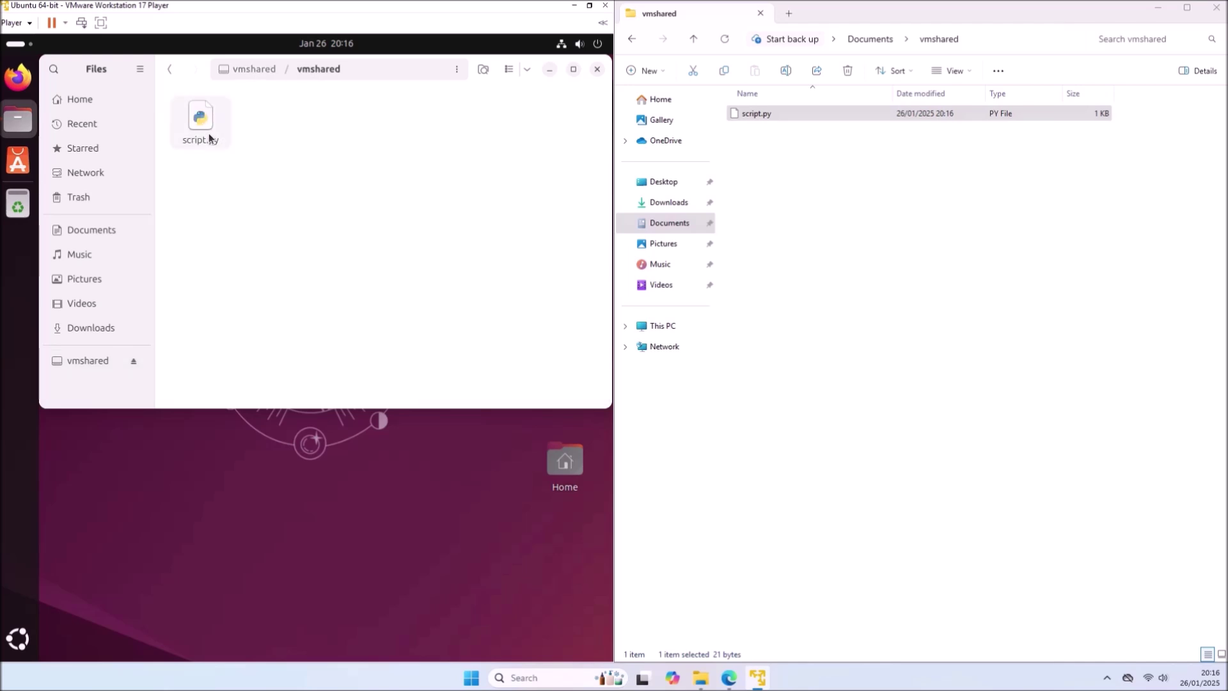
{"action": "right_click", "coordinate": [208, 133]}
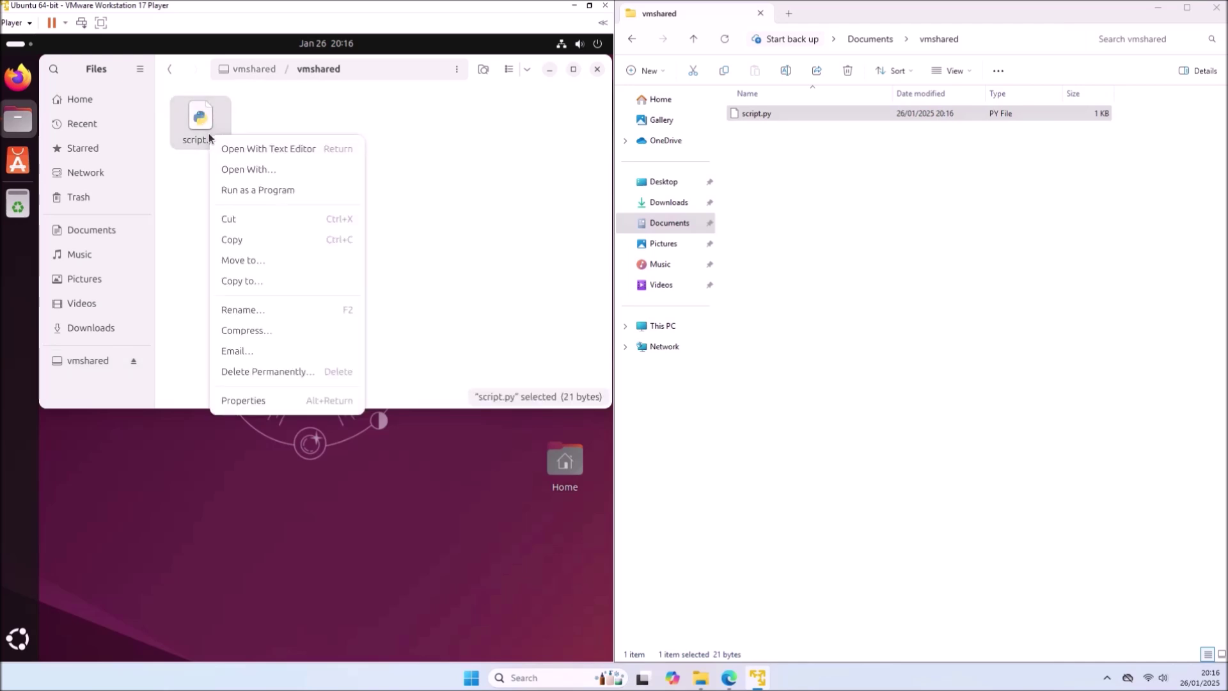
{"action": "left_click", "coordinate": [270, 153]}
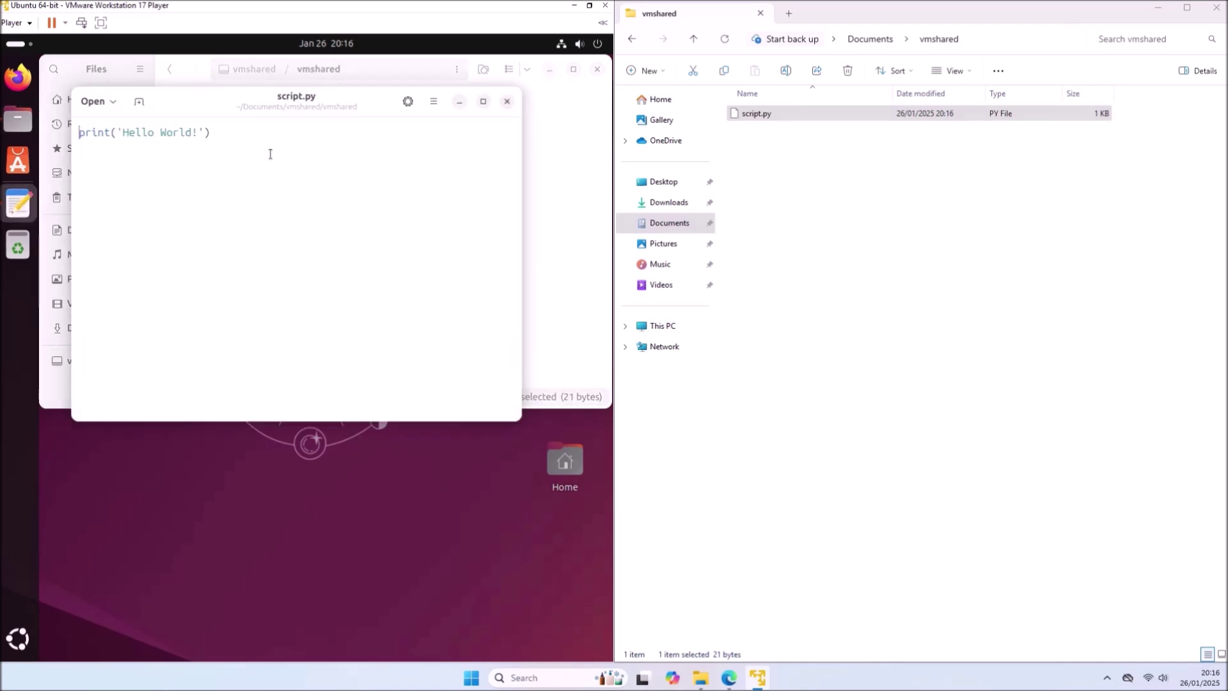
{"action": "left_click", "coordinate": [507, 101]}
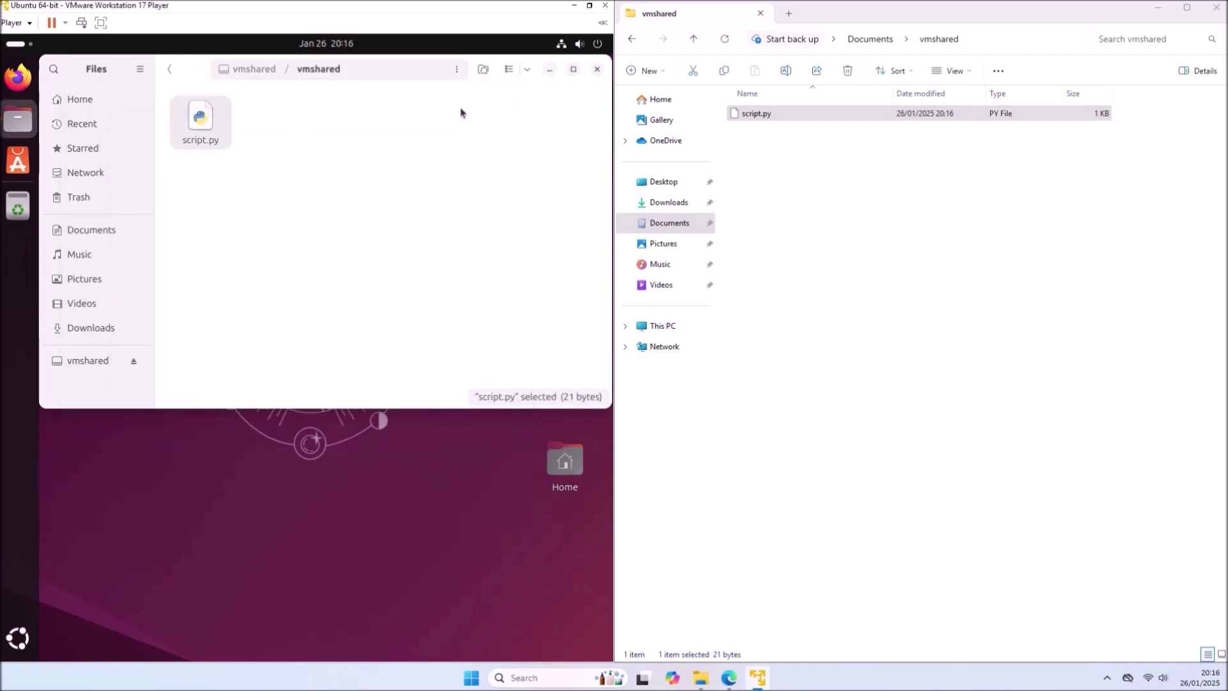
- Change Hello to Bye in script.py in the guest Text Editor and save it
{"action": "right_click", "coordinate": [203, 133]}
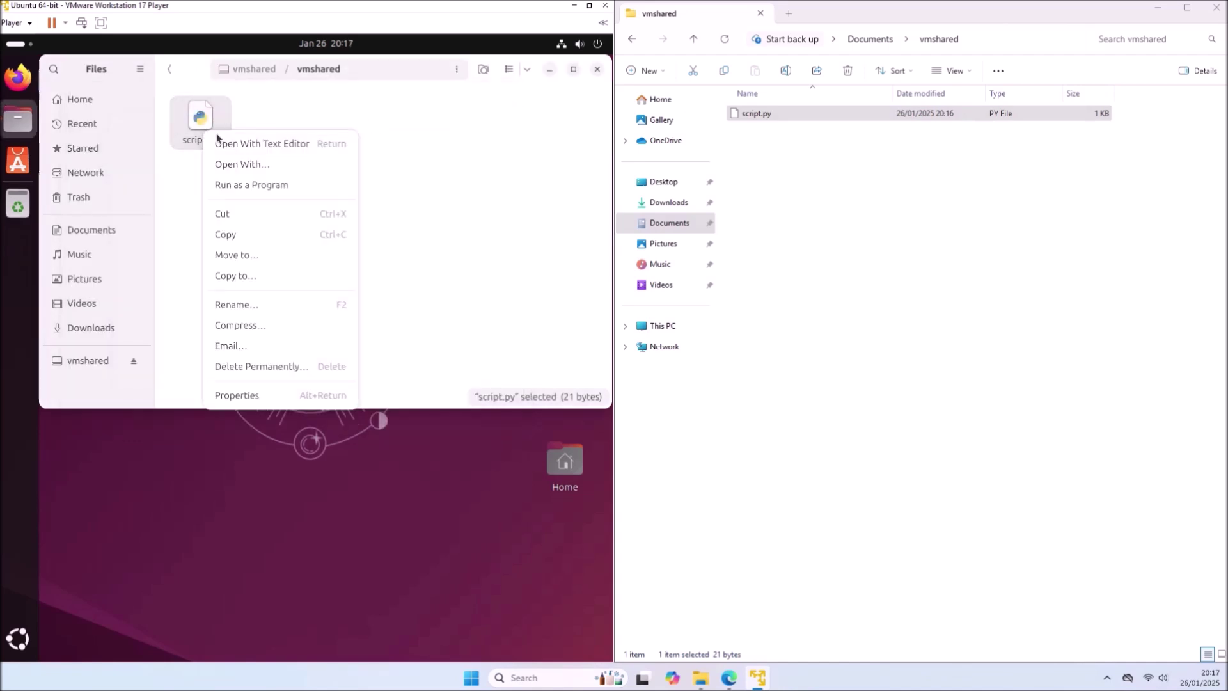
{"action": "left_click", "coordinate": [249, 147]}
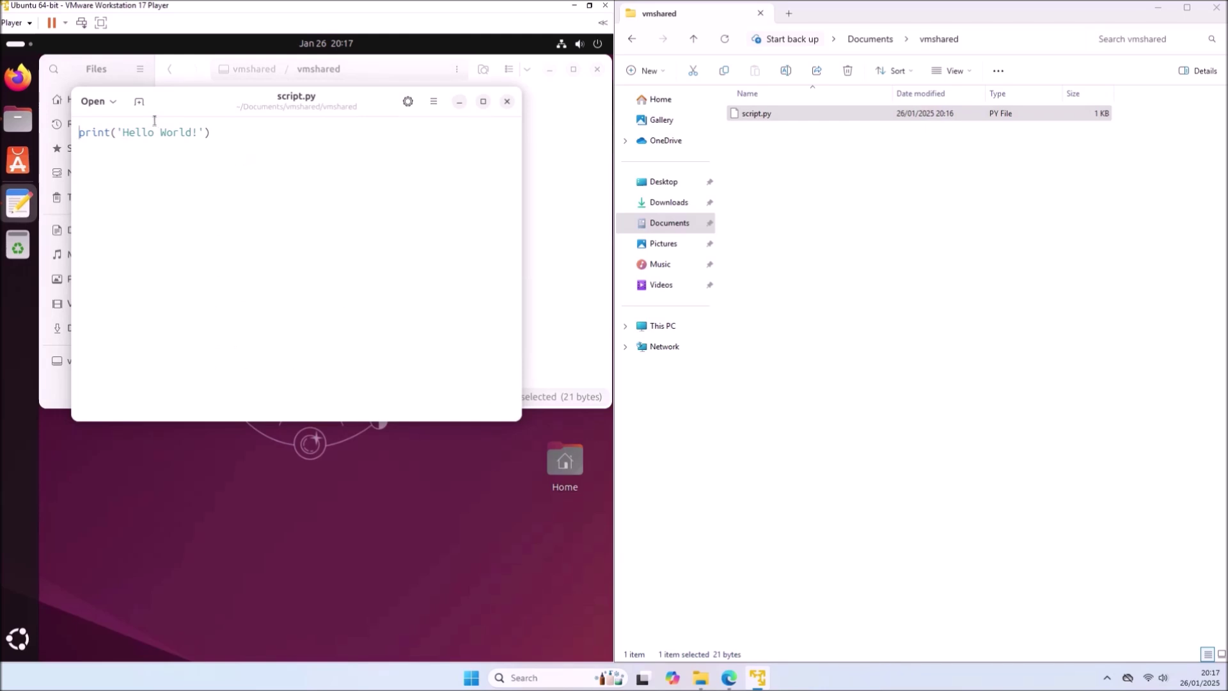
{"action": "left_click_drag", "start_coordinate": [155, 133], "coordinate": [211, 132]}
{"action": "double_click", "coordinate": [126, 133]}
{"action": "type", "text": "Bye"}
{"action": "key", "text": "ctrl+s"}
{"action": "left_click", "coordinate": [507, 101]}
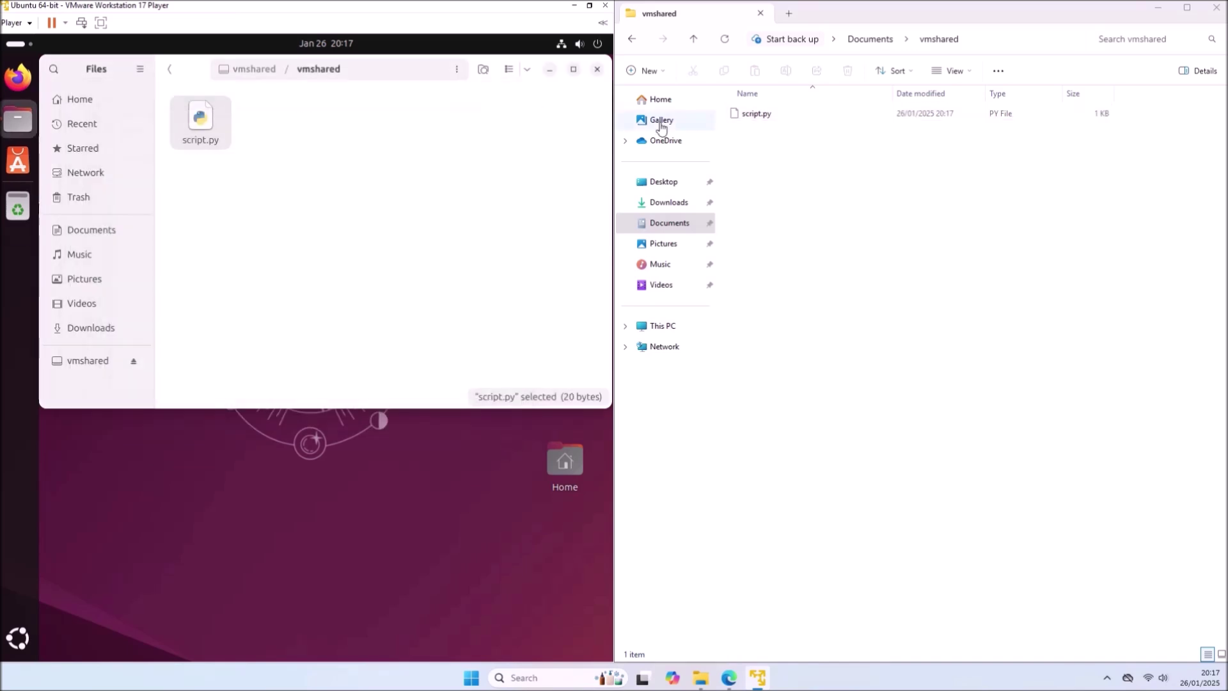
- Confirm in host Notepad that script.py reads print('Bye World!'), then close Ubuntu Files
{"action": "right_click", "coordinate": [757, 117]}
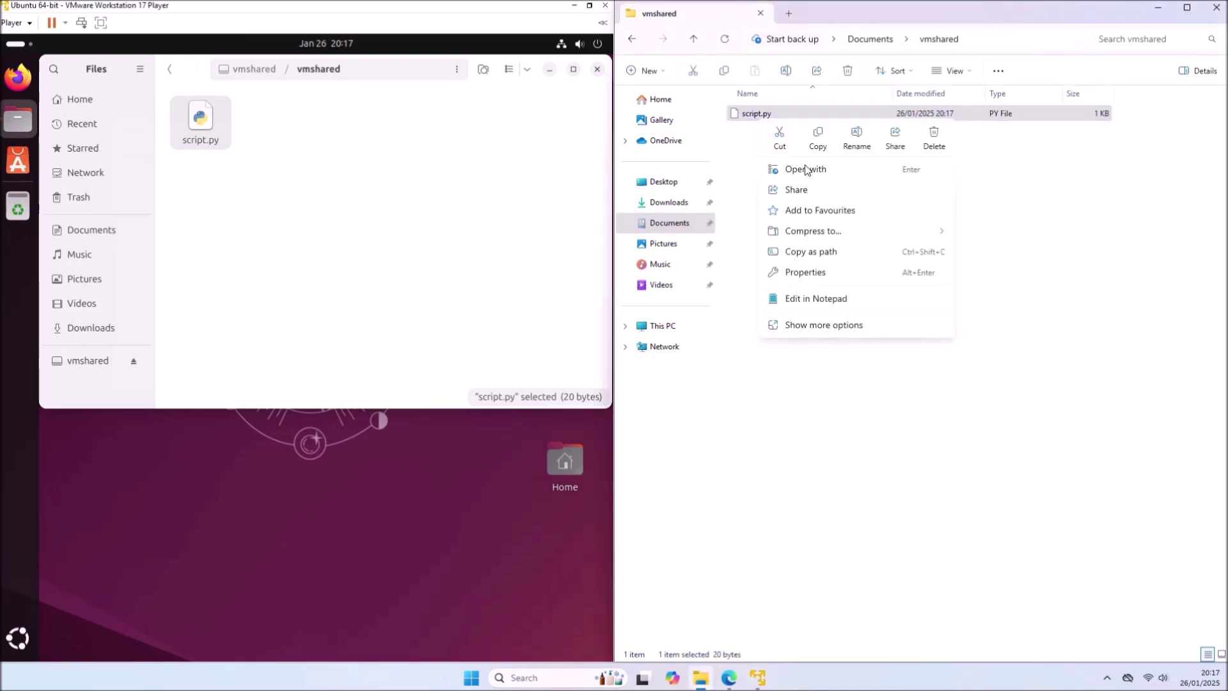
{"action": "left_click", "coordinate": [866, 301]}
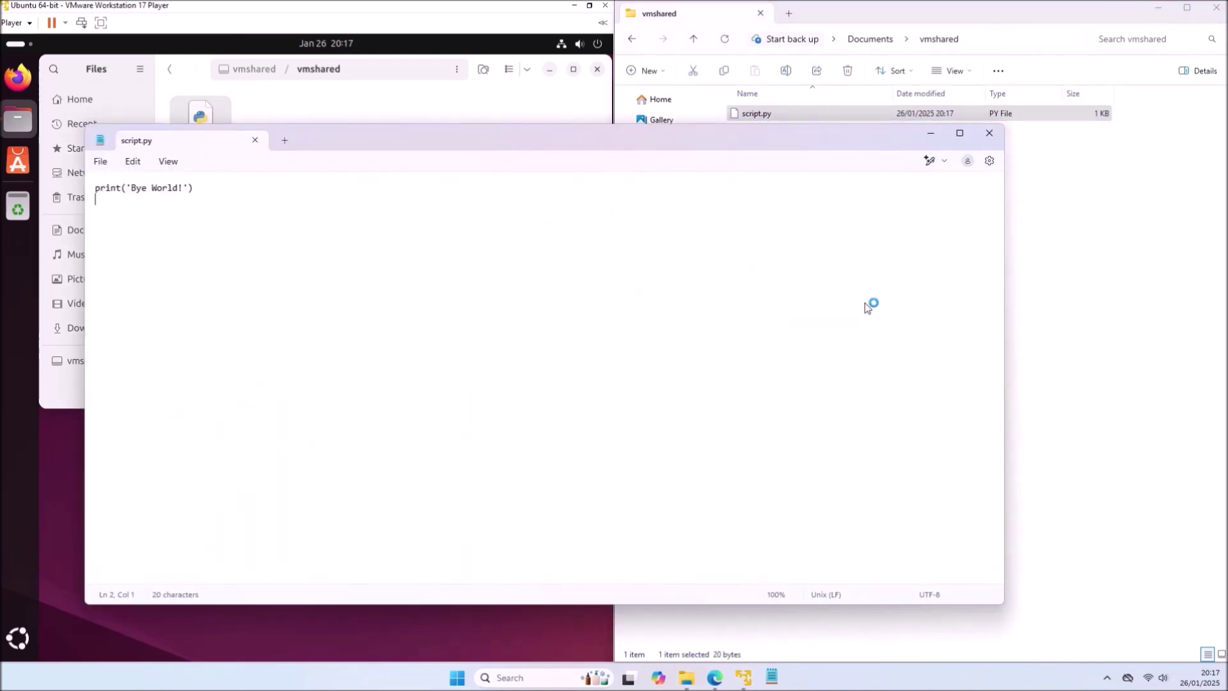
{"action": "left_click", "coordinate": [986, 136]}
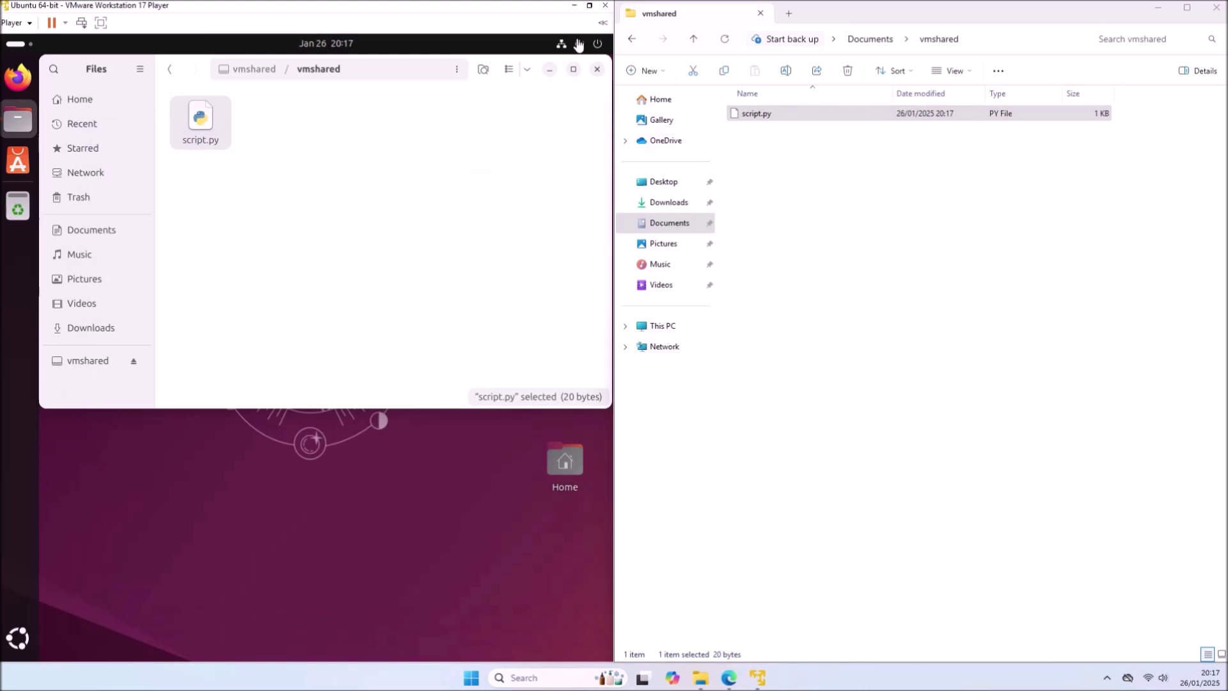
{"action": "left_click", "coordinate": [595, 71]}
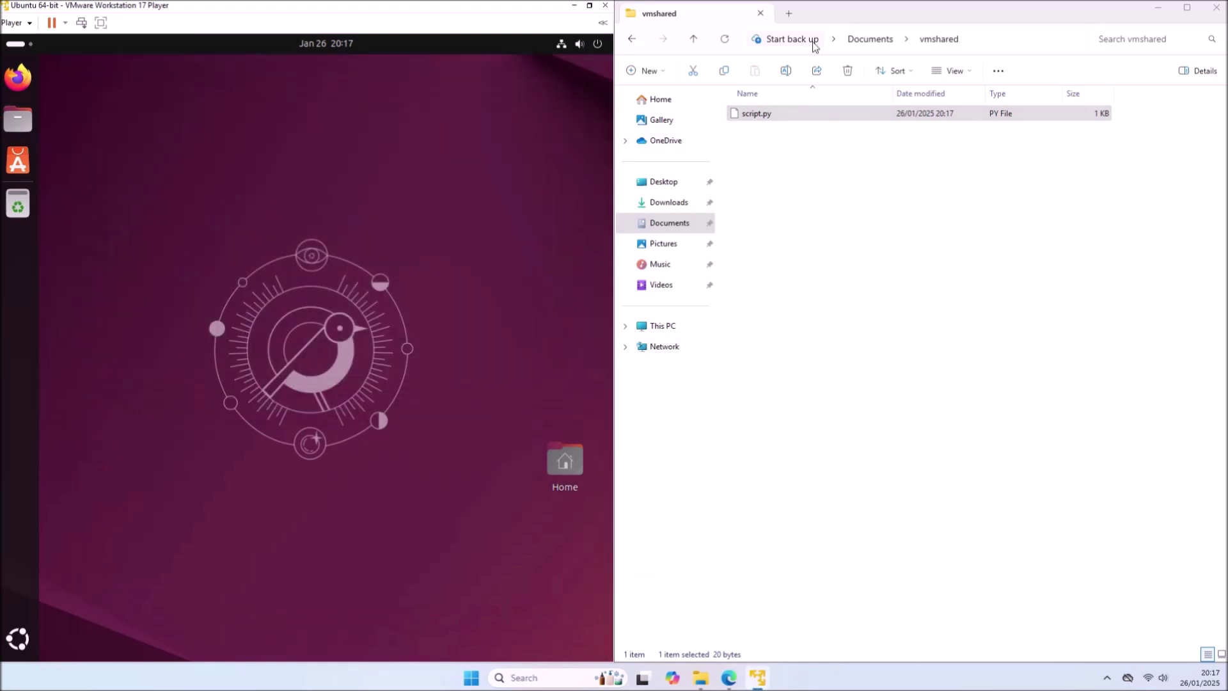
- Maximize the VM window and connect the Logitech USB Composite Device to the guest, accepting the warning
{"action": "left_click", "coordinate": [858, 40]}
{"action": "left_click_drag", "start_coordinate": [432, 14], "coordinate": [608, 4]}
{"action": "left_click", "coordinate": [13, 22]}
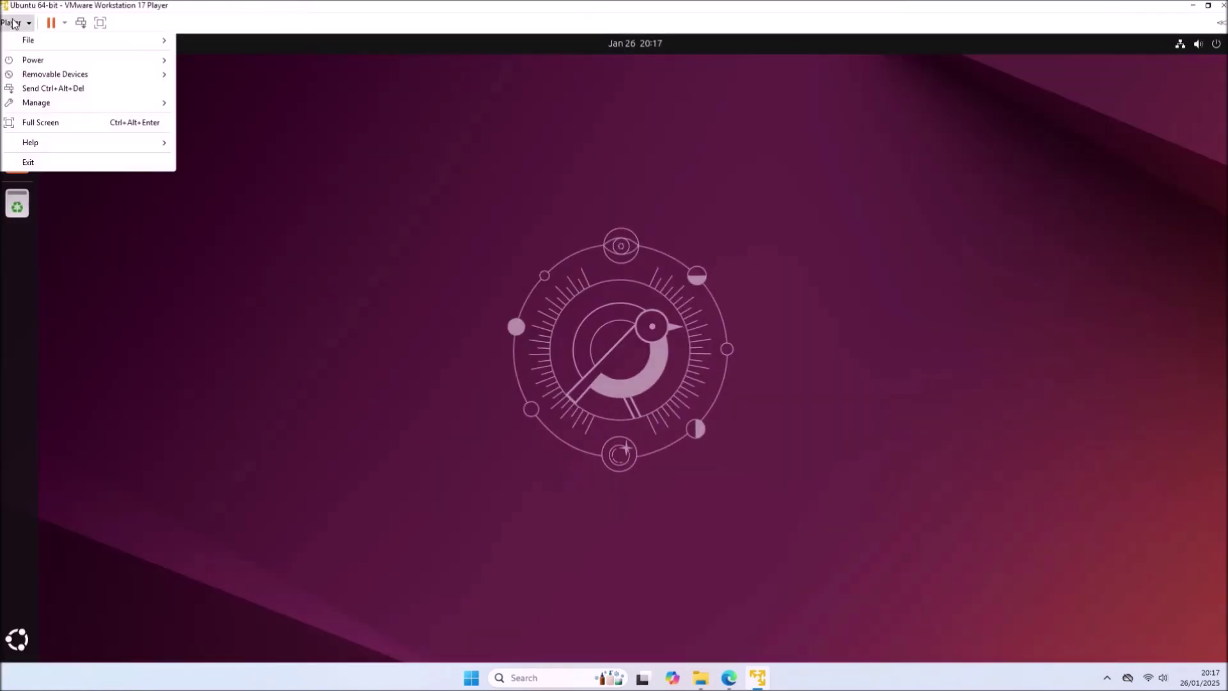
{"action": "mouse_move", "coordinate": [117, 74]}
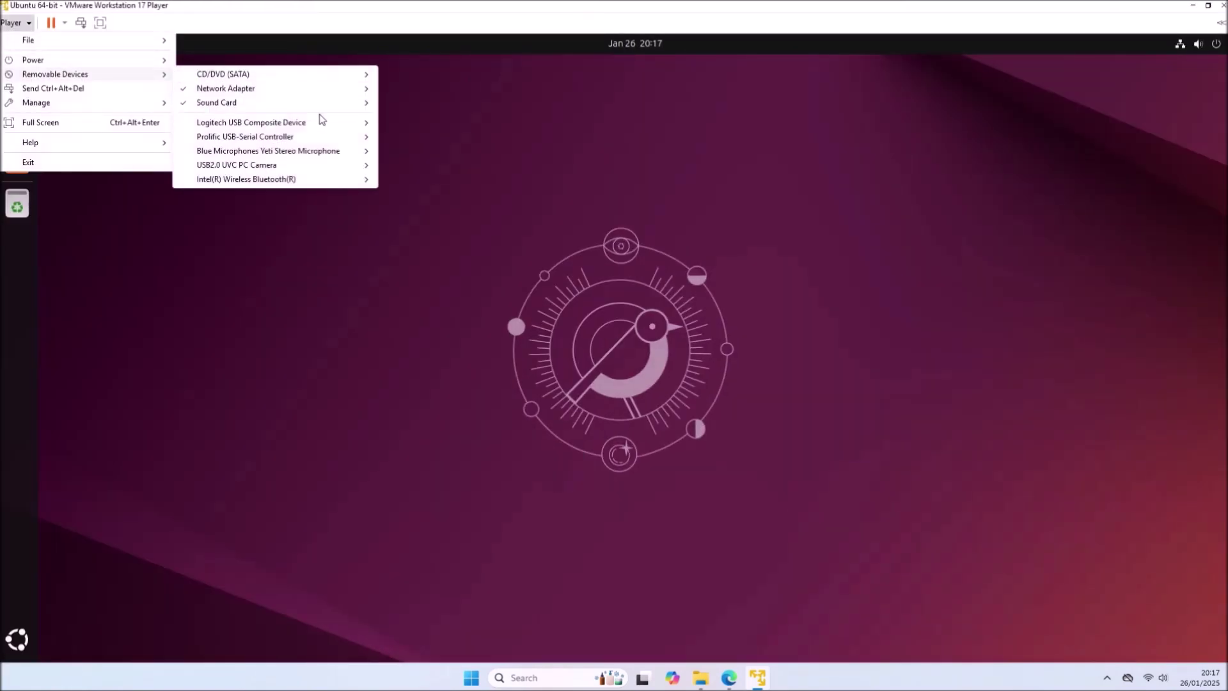
{"action": "mouse_move", "coordinate": [339, 127]}
{"action": "left_click", "coordinate": [397, 128]}
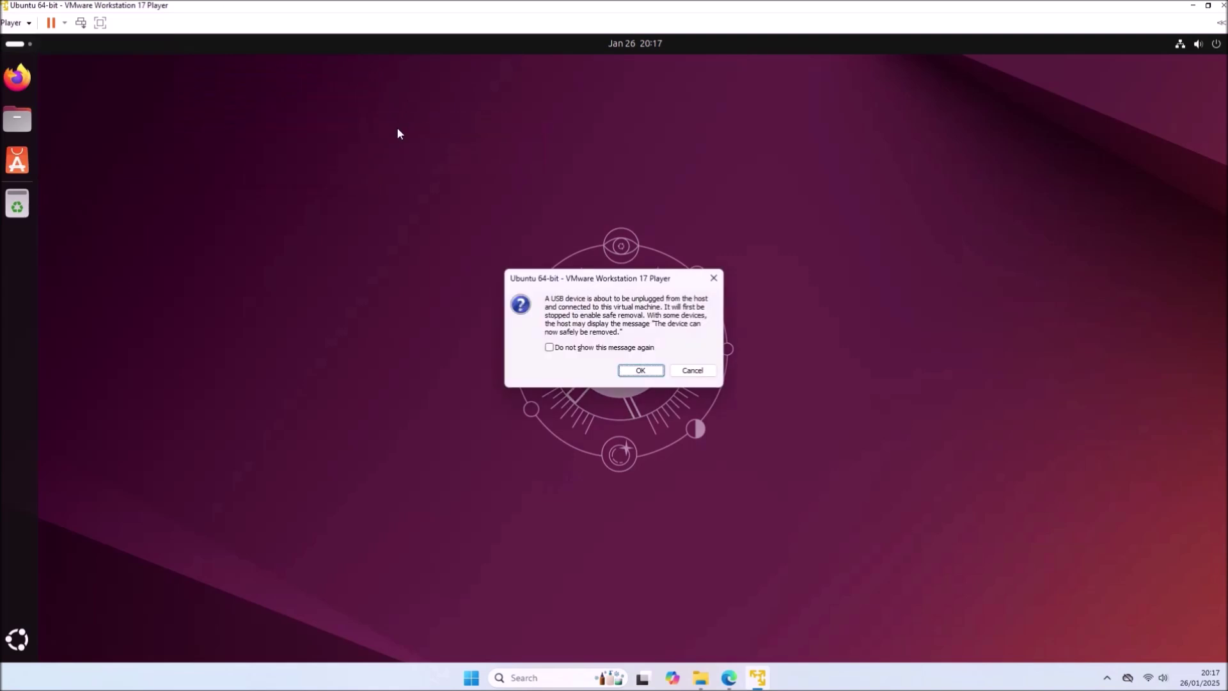
{"action": "left_click", "coordinate": [621, 374]}
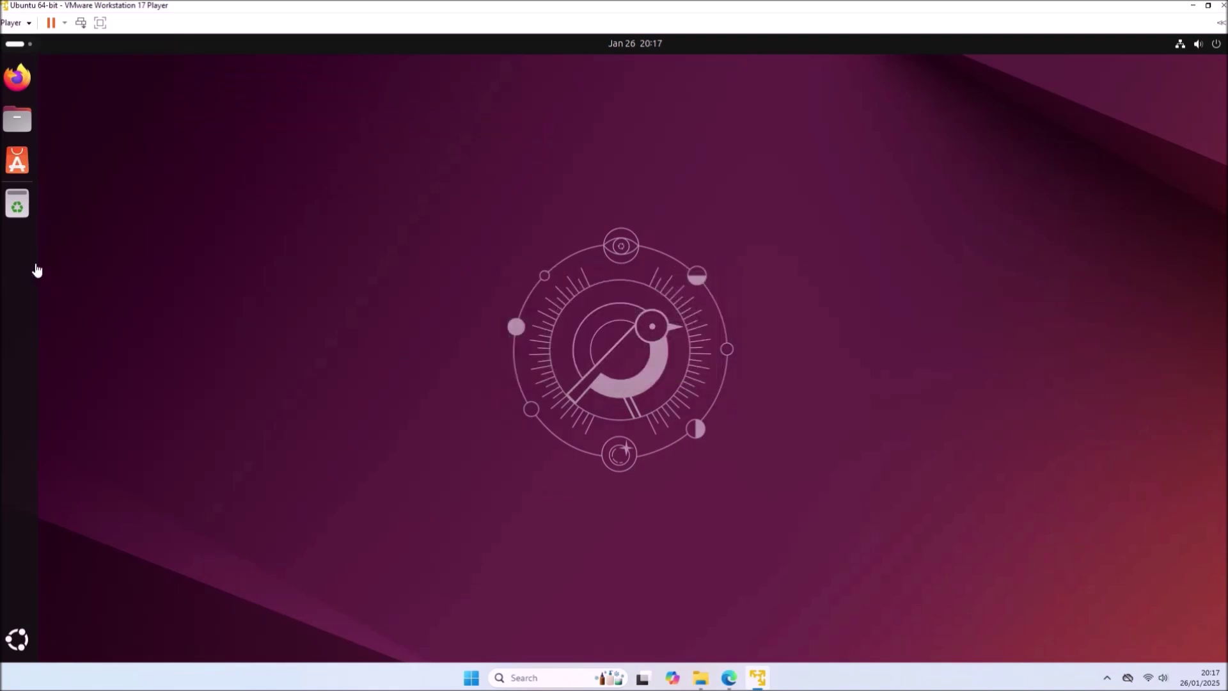
- Search App Center for 'cheese' and install the Cheese 44.1 snap, authenticating with the account password
{"action": "left_click", "coordinate": [12, 172]}
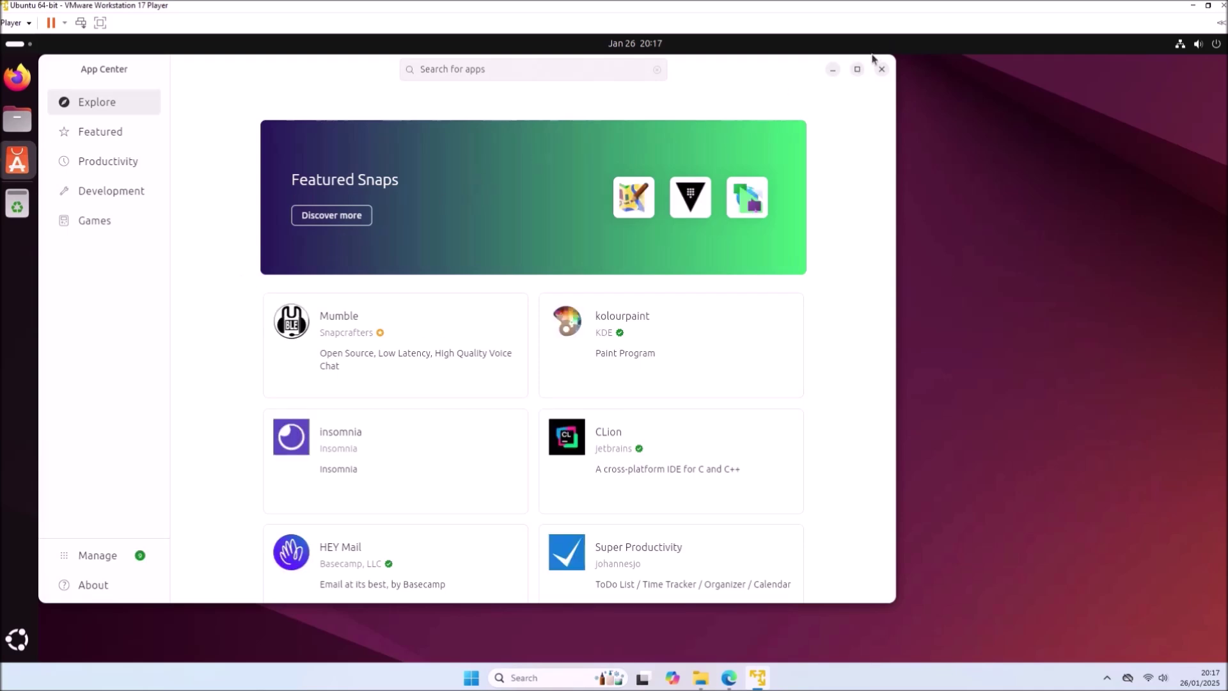
{"action": "left_click", "coordinate": [857, 70]}
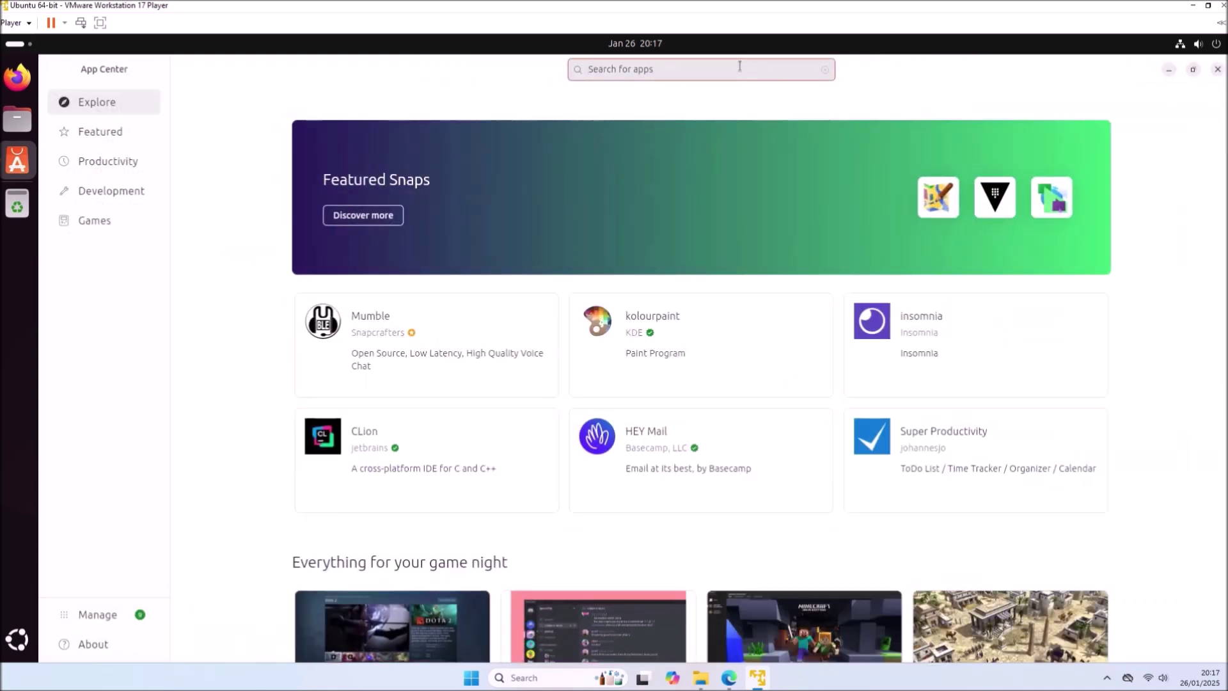
{"action": "type", "text": "cheese"}
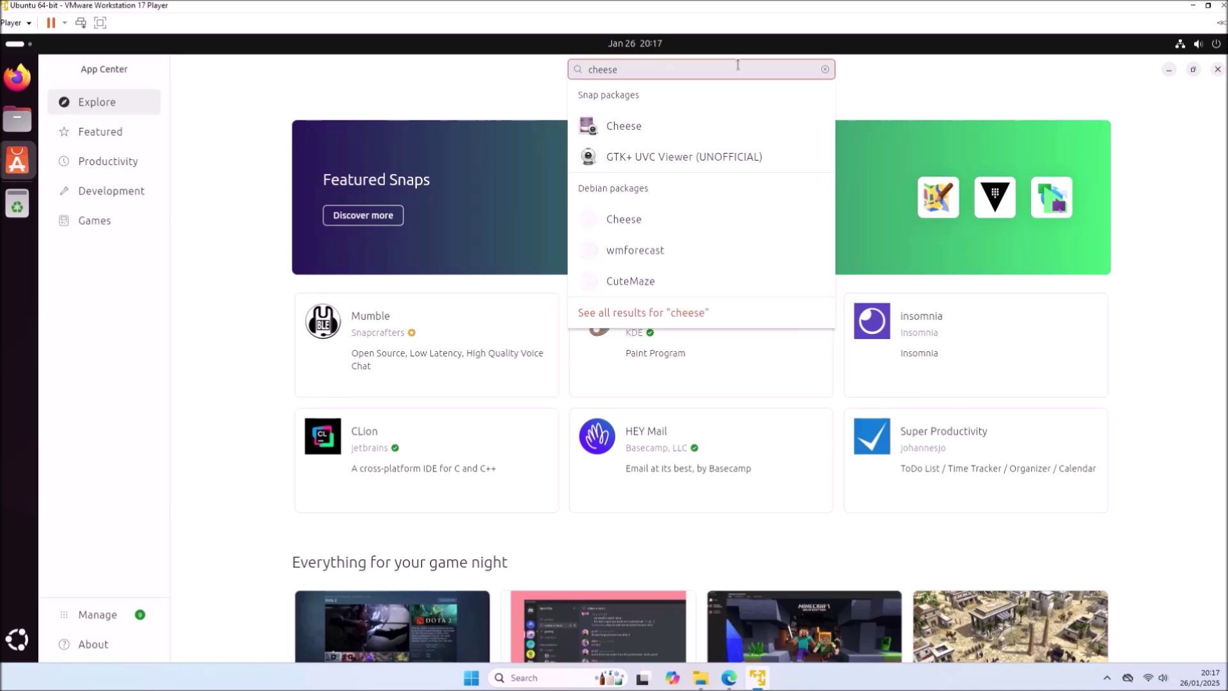
{"action": "left_click", "coordinate": [737, 119]}
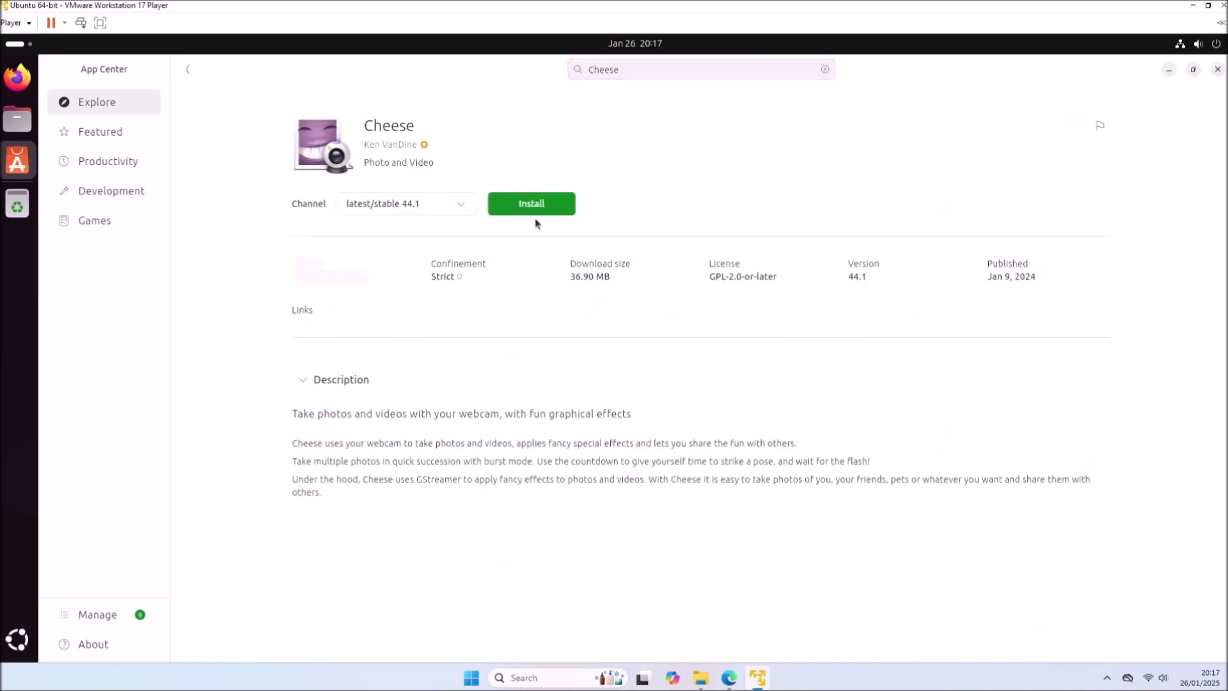
{"action": "left_click", "coordinate": [534, 212]}
{"action": "type", "text": "●●●●●"}
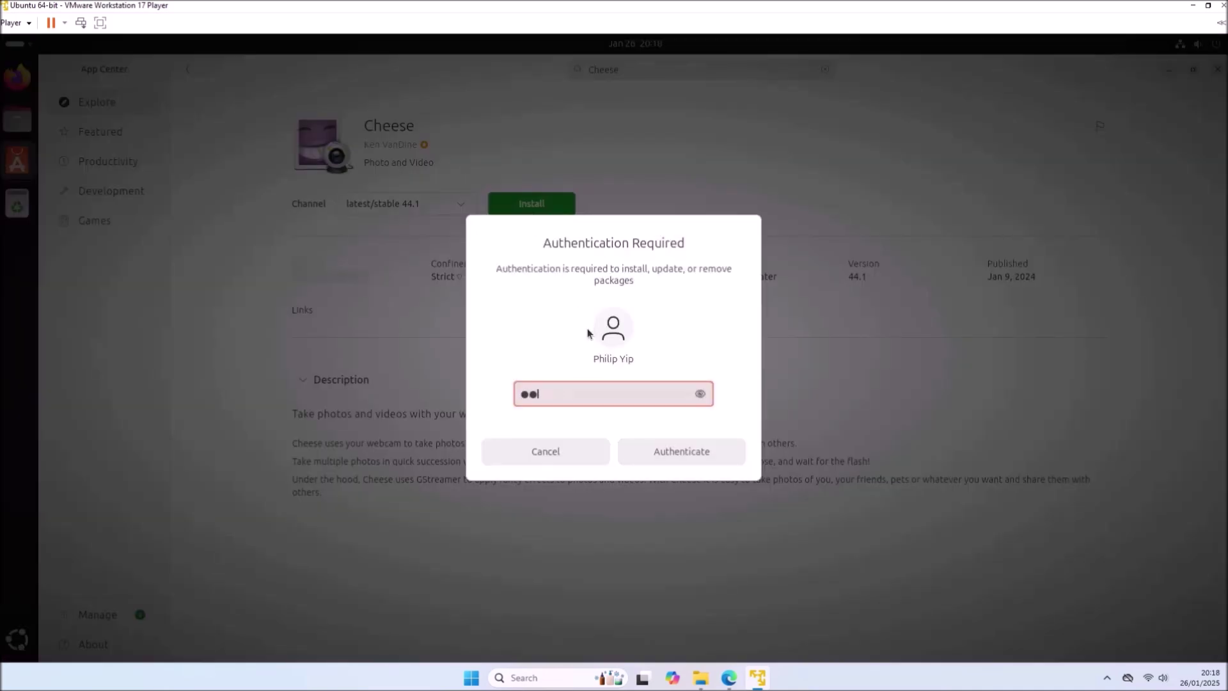
{"action": "left_click", "coordinate": [682, 451]}
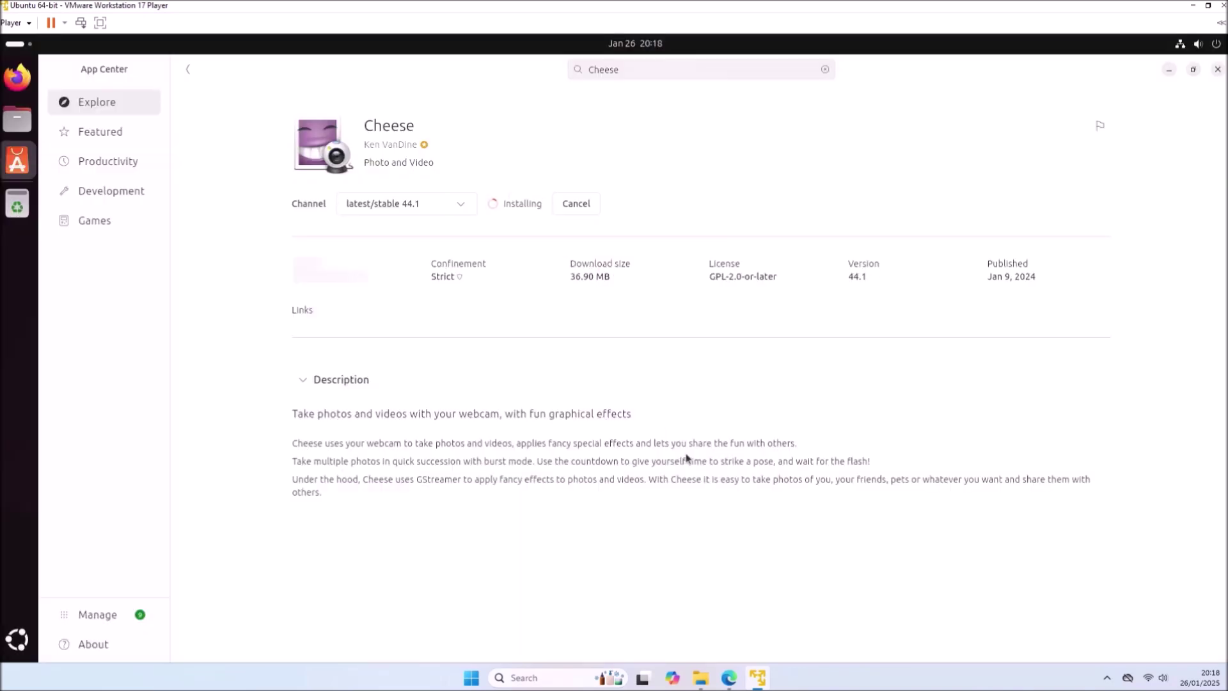
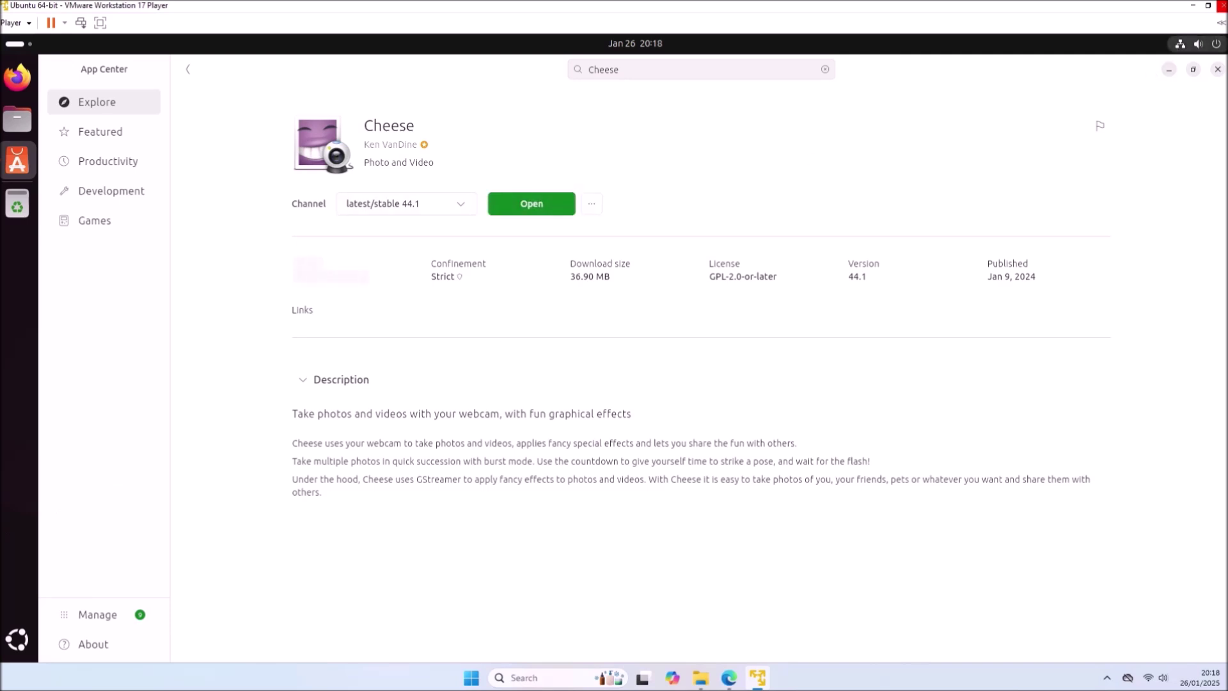
- Minimize the App Center window now that Cheese 44.1 is installed
{"action": "left_click", "coordinate": [1167, 70]}
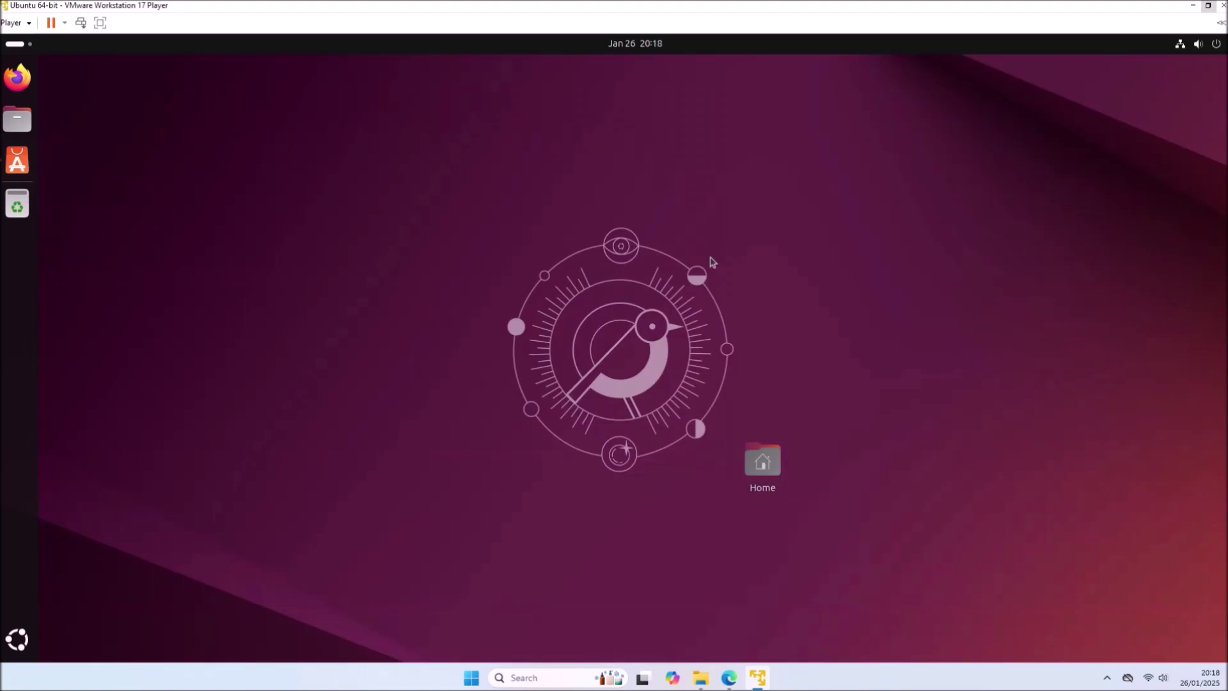
- Launch Cheese and set both photo and video resolution to 640 × 480 in Preferences
{"action": "left_click", "coordinate": [18, 640]}
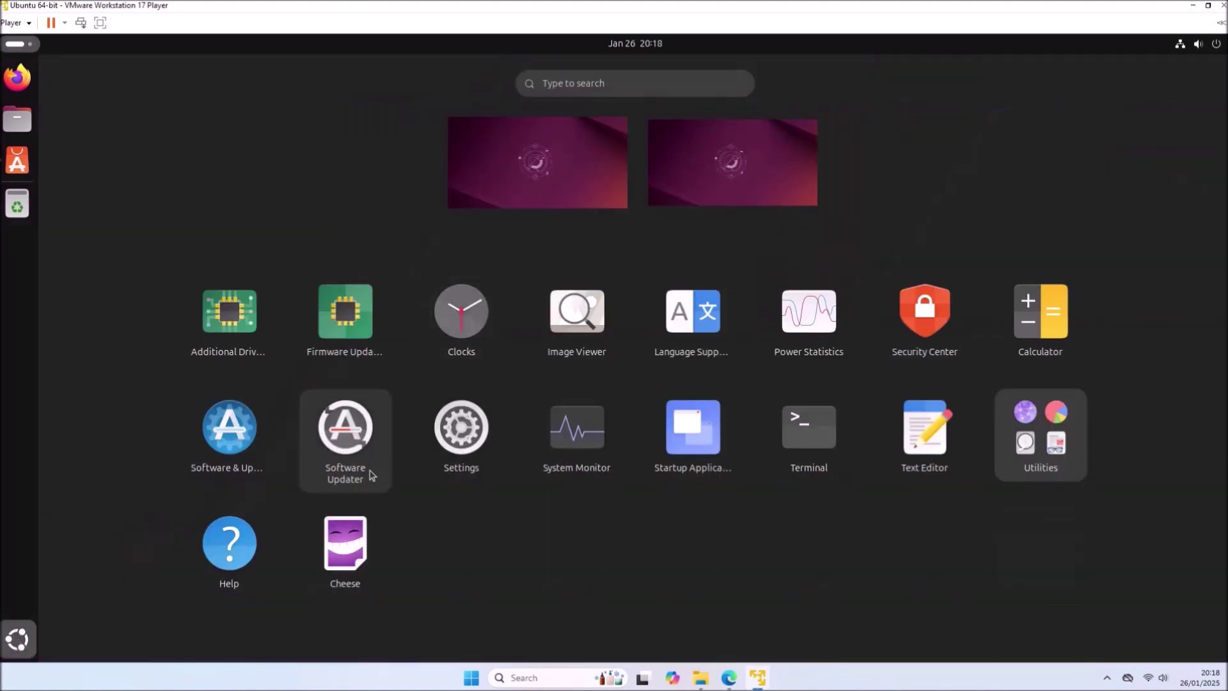
{"action": "left_click", "coordinate": [352, 547]}
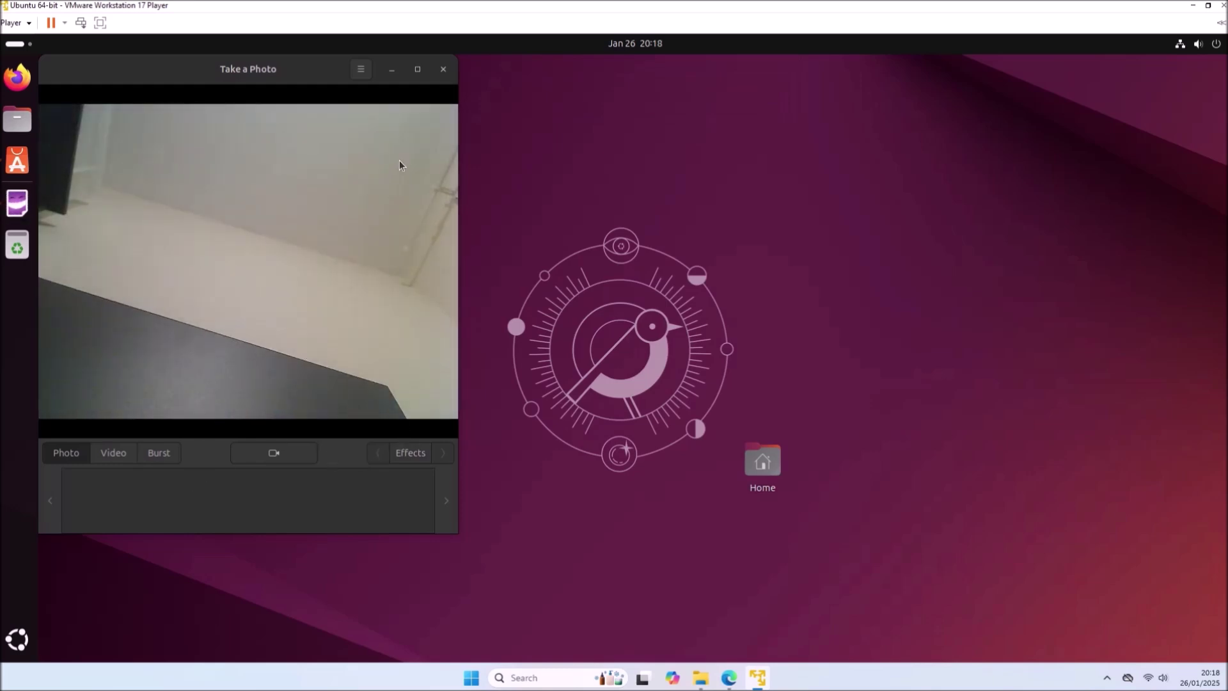
{"action": "left_click", "coordinate": [362, 72]}
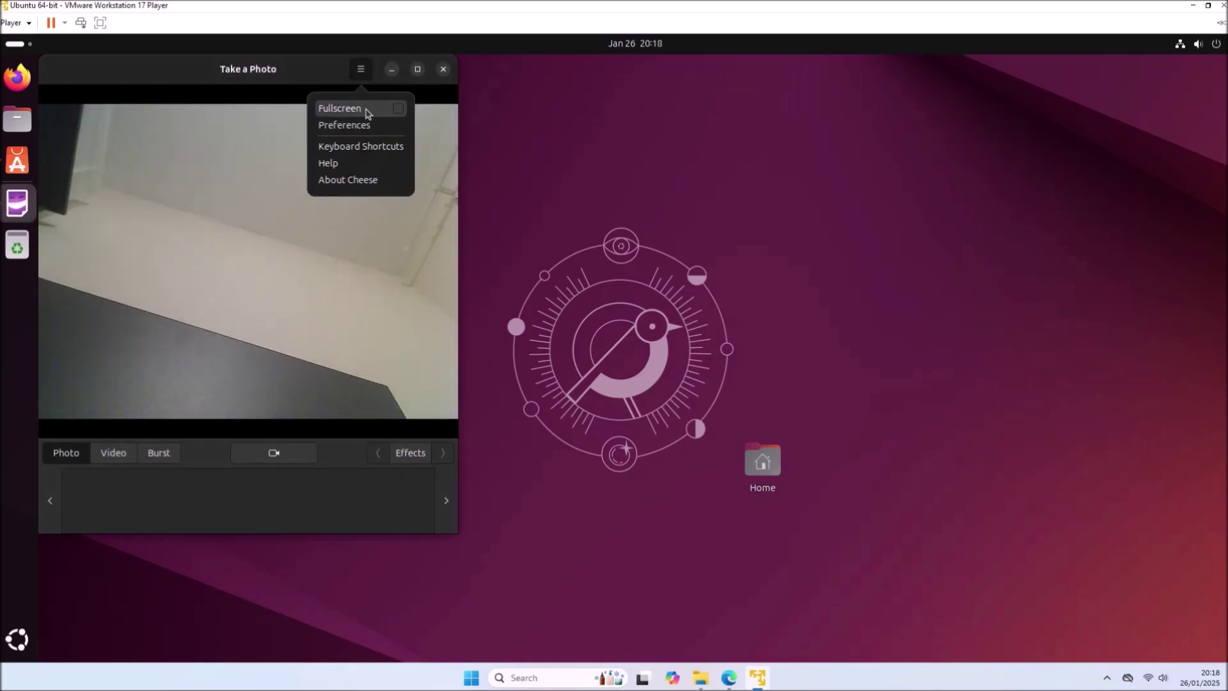
{"action": "left_click", "coordinate": [376, 127]}
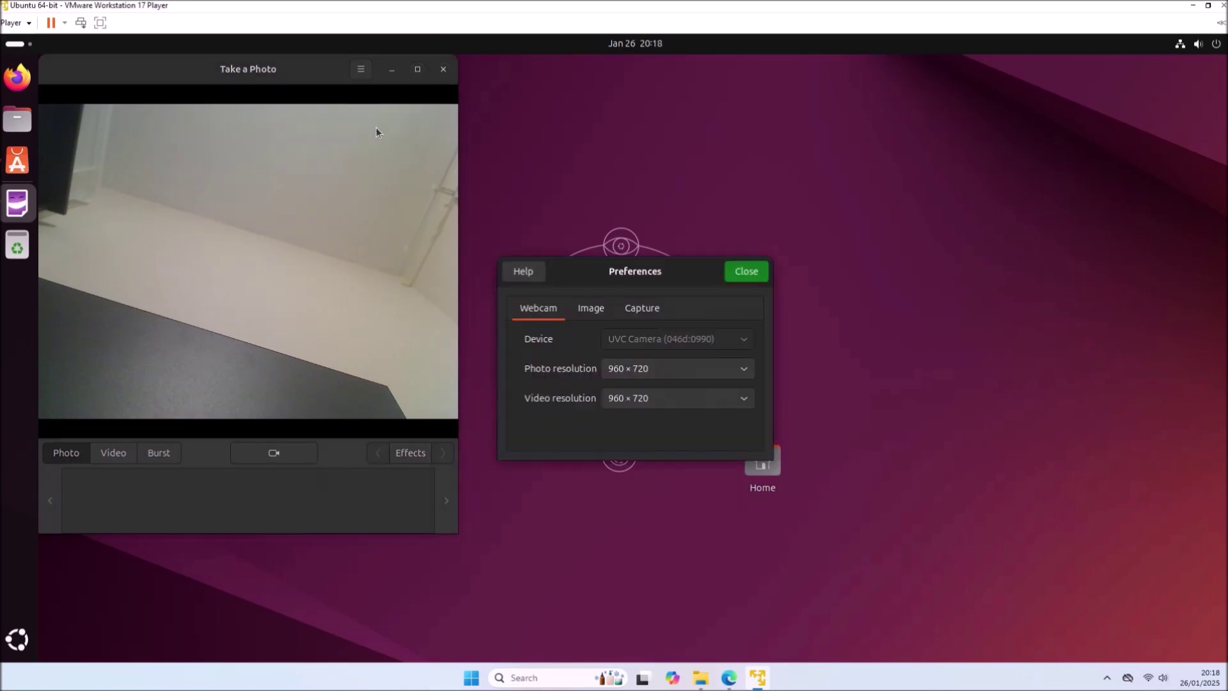
{"action": "left_click", "coordinate": [640, 367]}
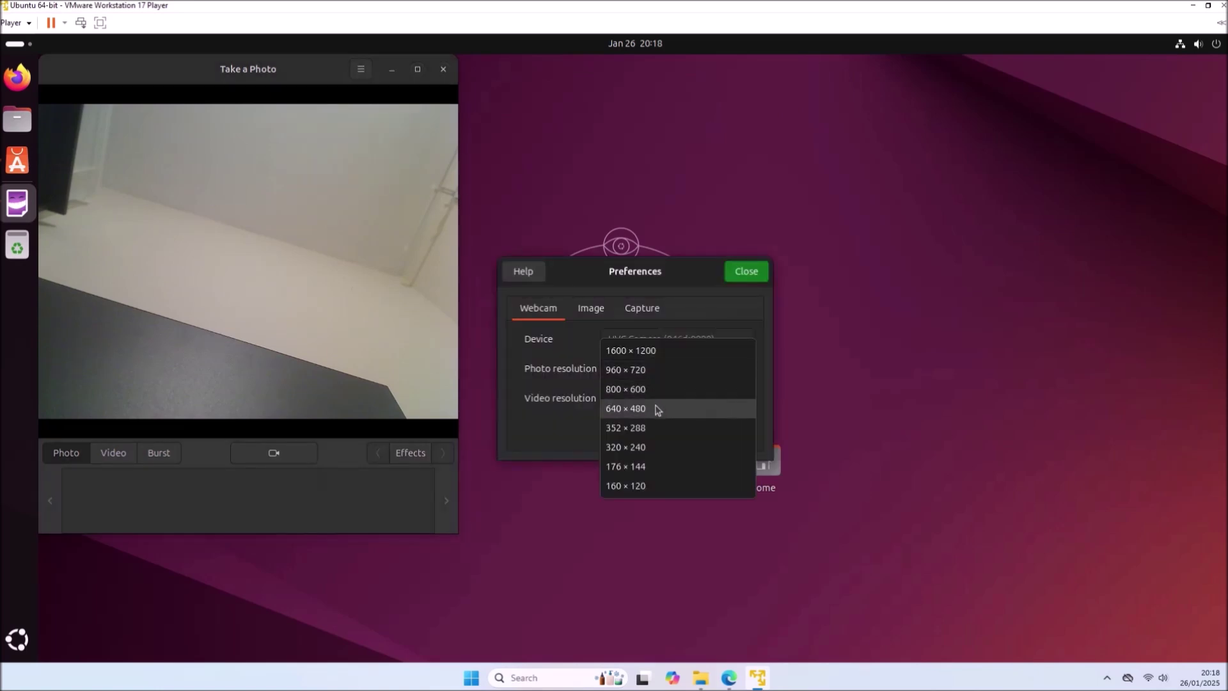
{"action": "left_click", "coordinate": [657, 410]}
{"action": "left_click", "coordinate": [657, 398]}
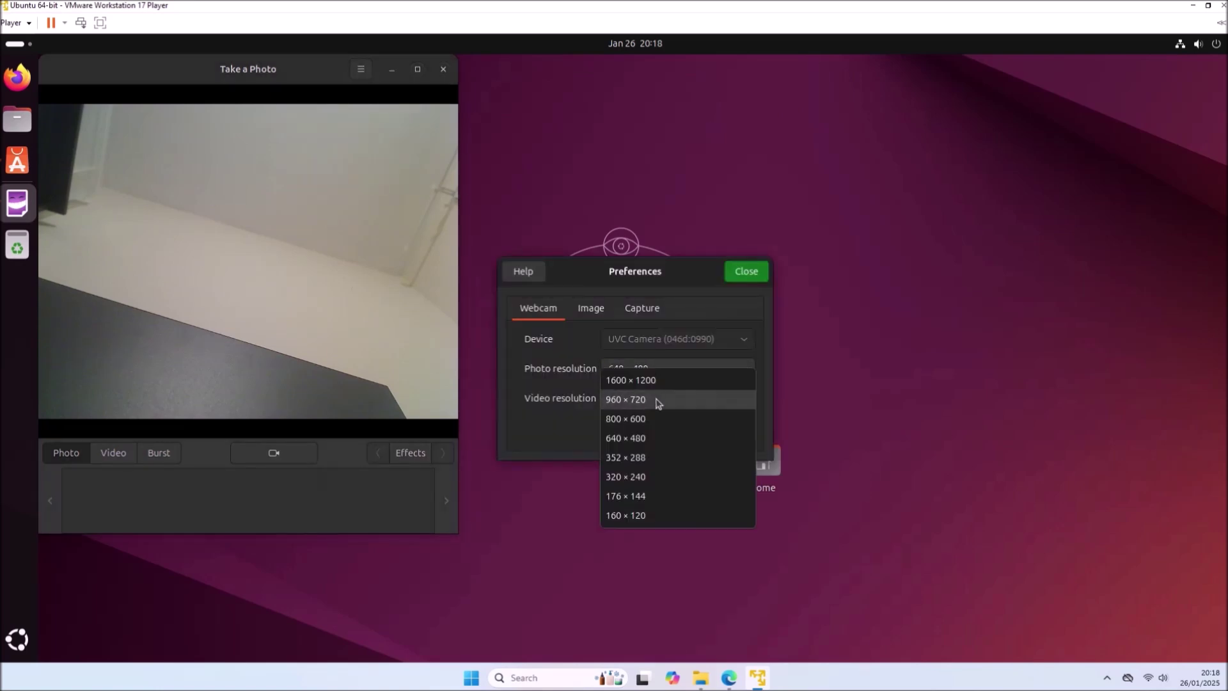
{"action": "left_click", "coordinate": [655, 440]}
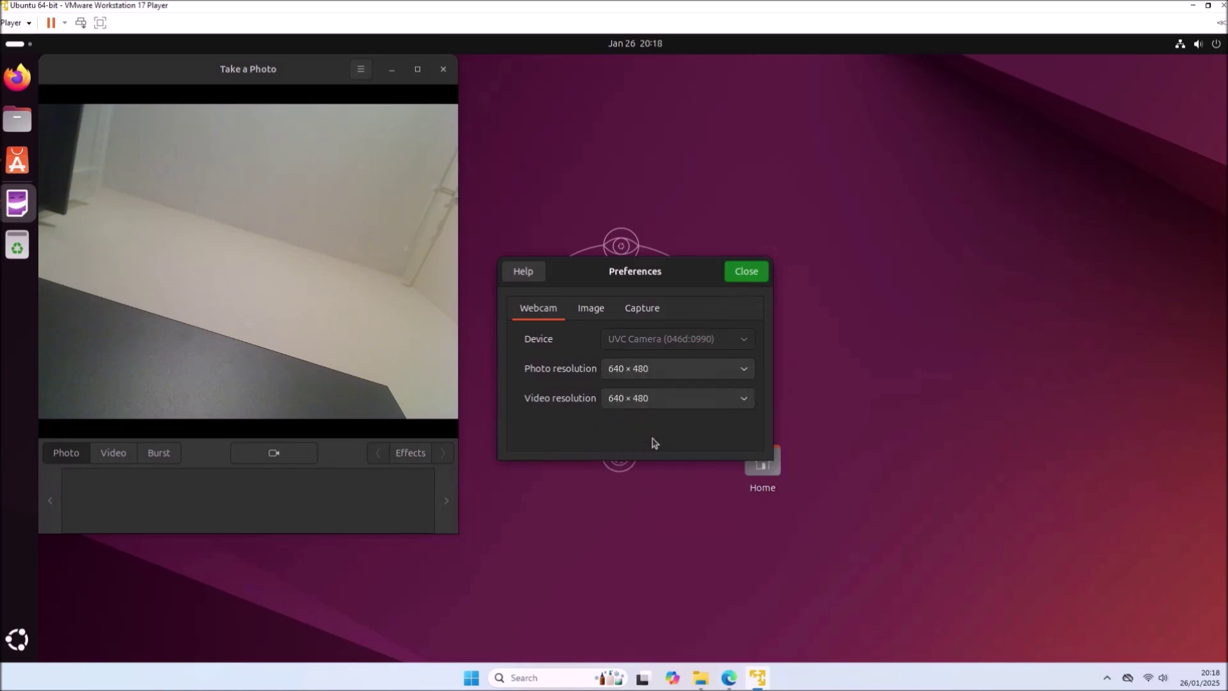
{"action": "left_click", "coordinate": [753, 271]}
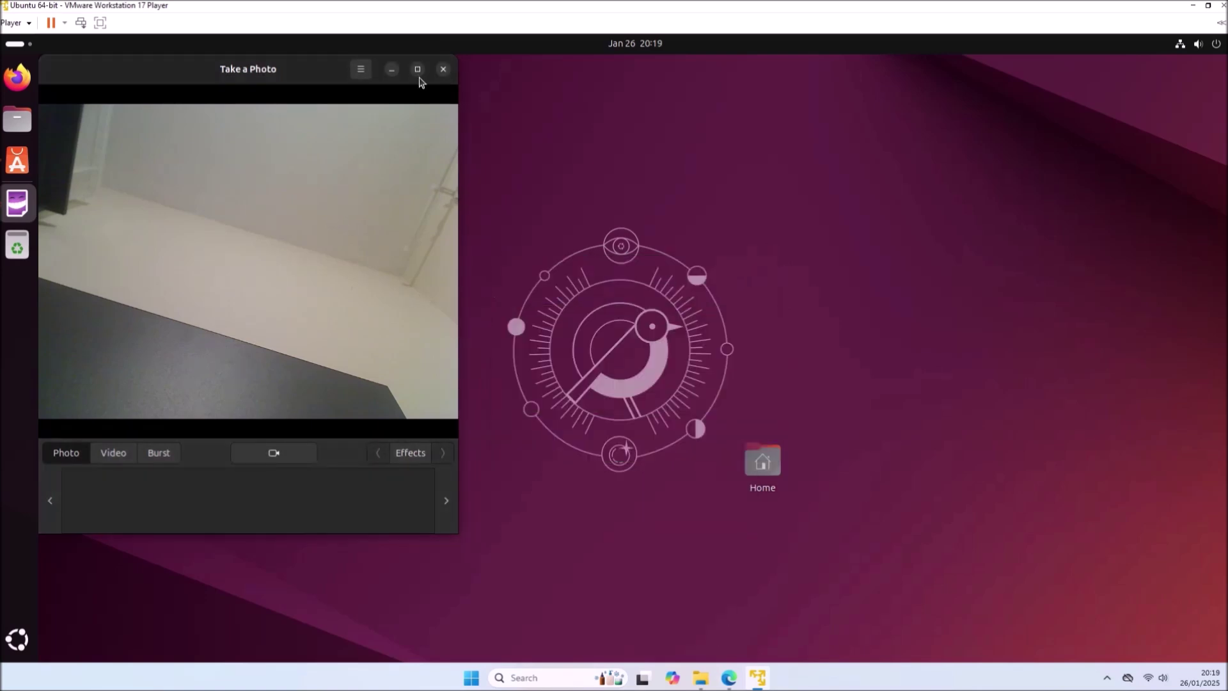
- Restart Cheese to view the webcam maximized at the new resolution, then close it
{"action": "left_click", "coordinate": [445, 70]}
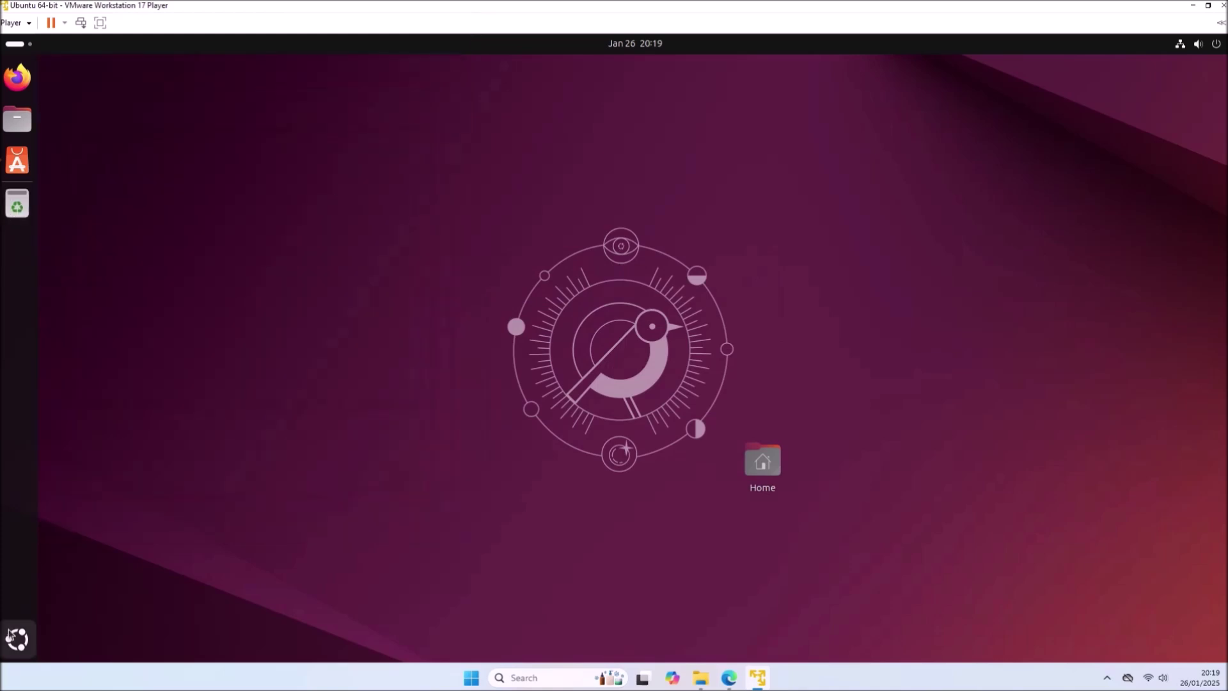
{"action": "left_click", "coordinate": [9, 642]}
{"action": "left_click", "coordinate": [345, 550]}
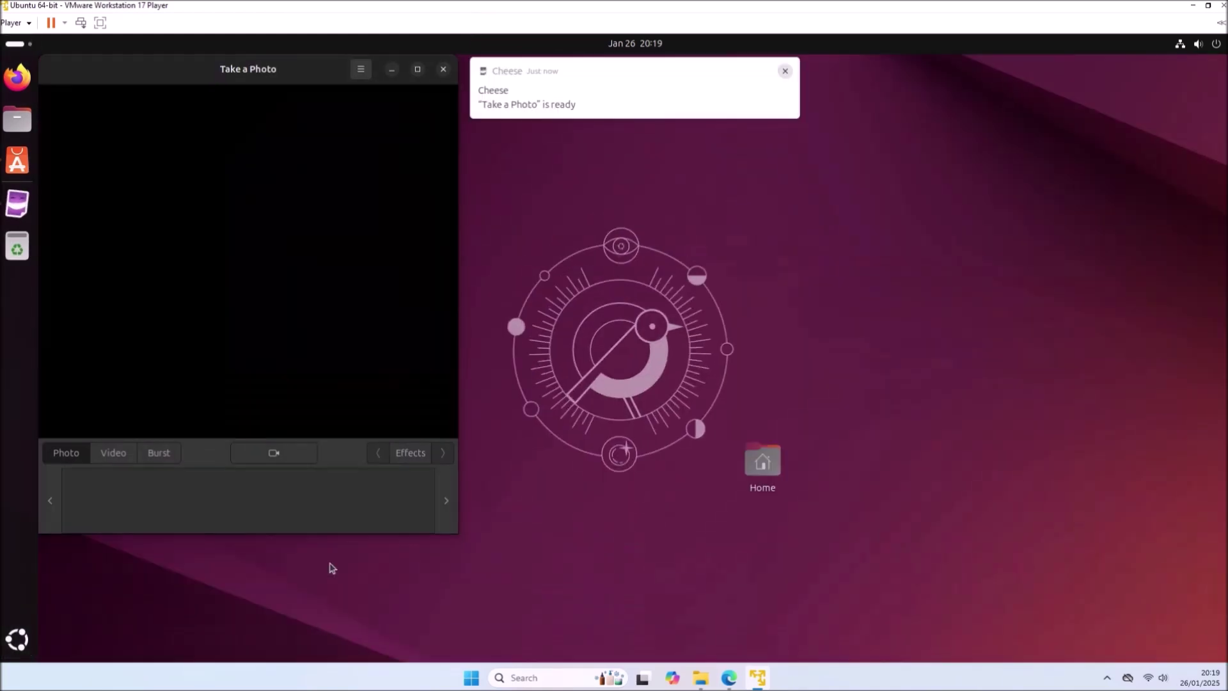
{"action": "left_click", "coordinate": [418, 70]}
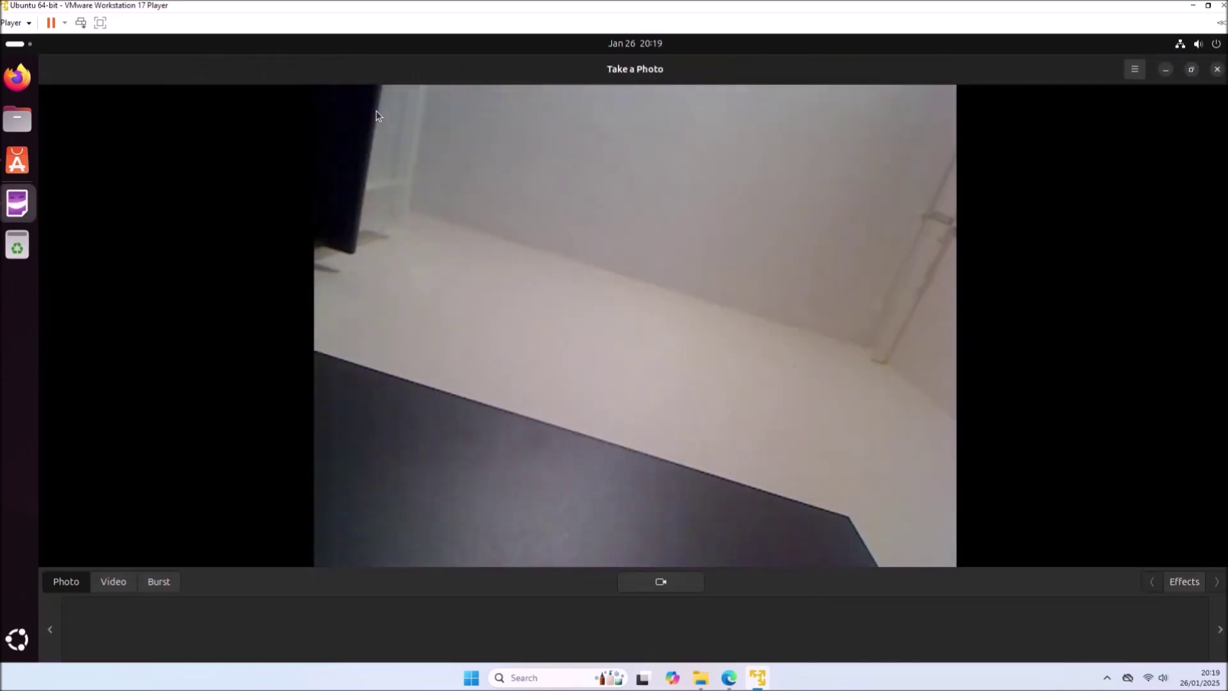
{"action": "left_click", "coordinate": [1218, 70]}
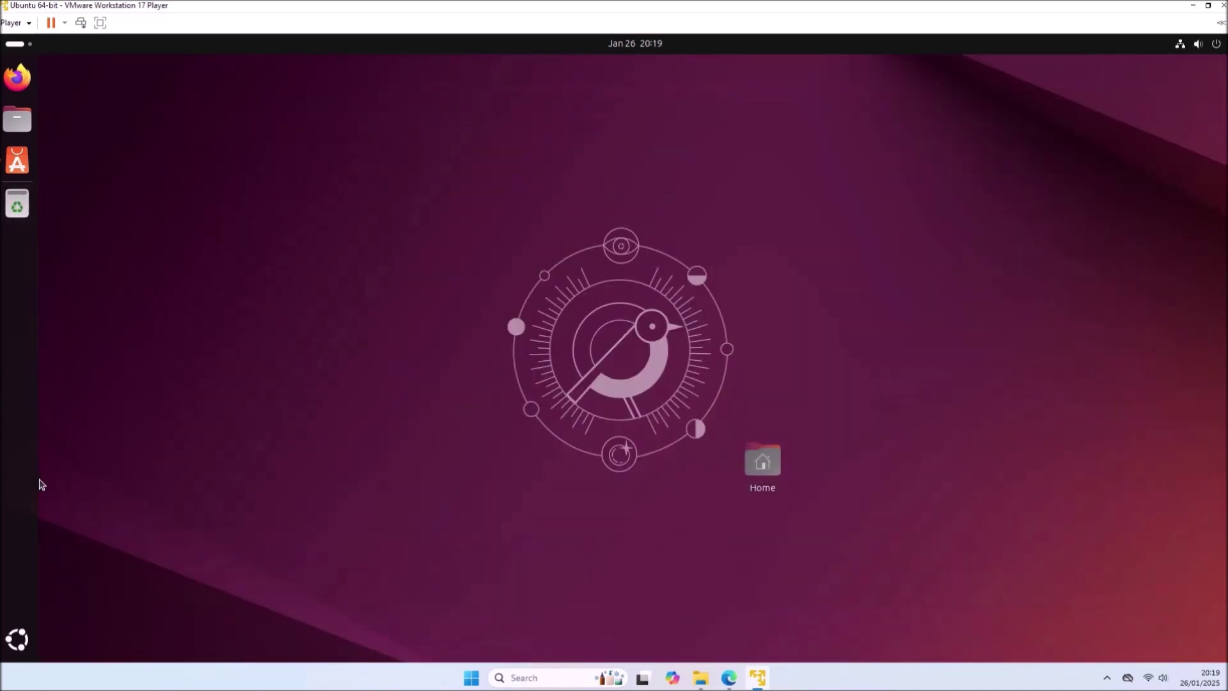
- Power off the Ubuntu guest from the quick-settings power menu, confirming the shutdown
{"action": "left_click", "coordinate": [1217, 45]}
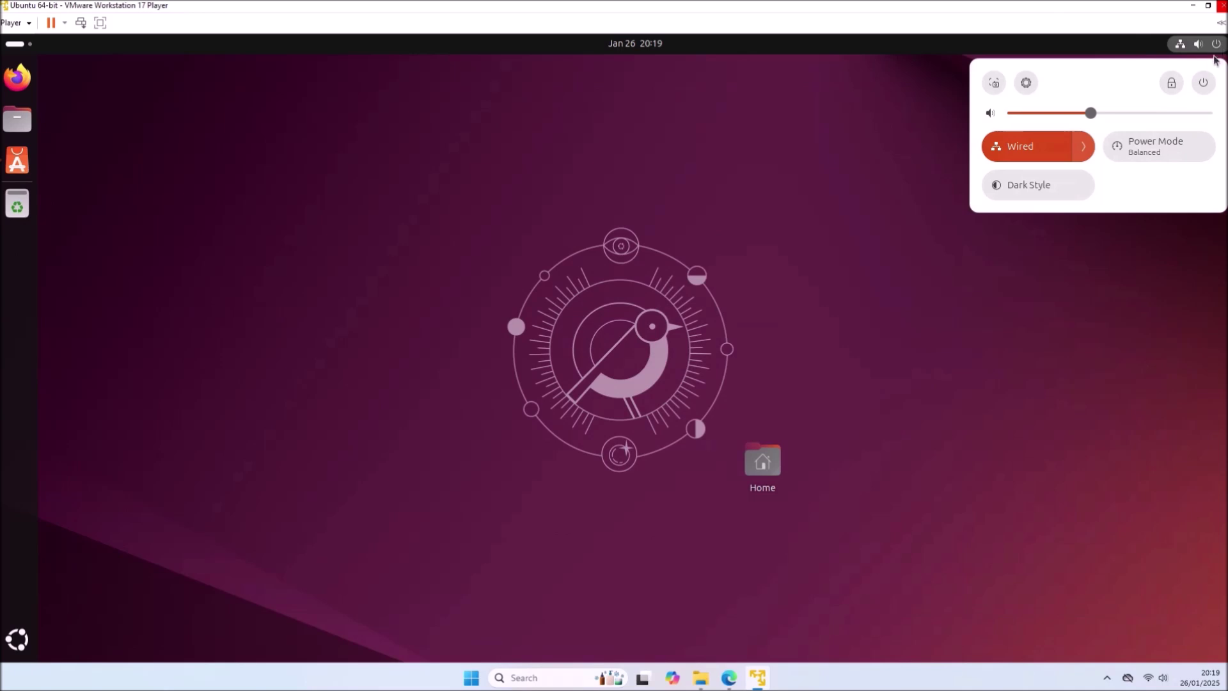
{"action": "left_click", "coordinate": [1203, 82]}
{"action": "left_click", "coordinate": [1098, 200]}
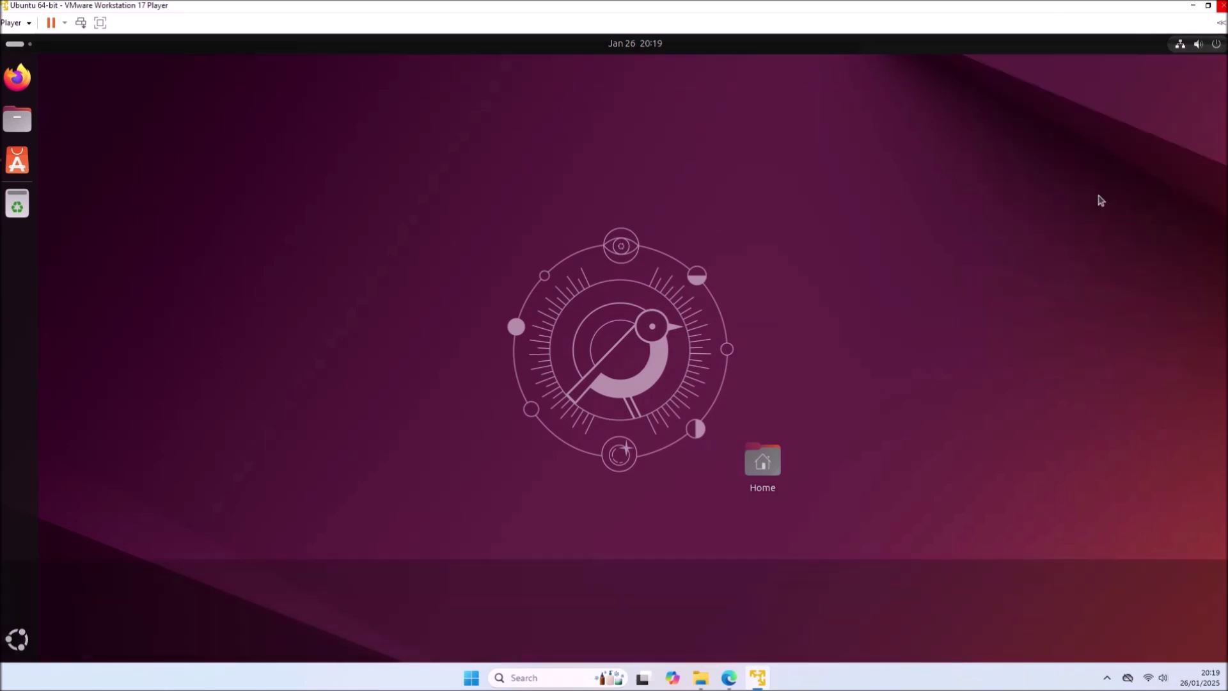
{"action": "left_click", "coordinate": [702, 382]}
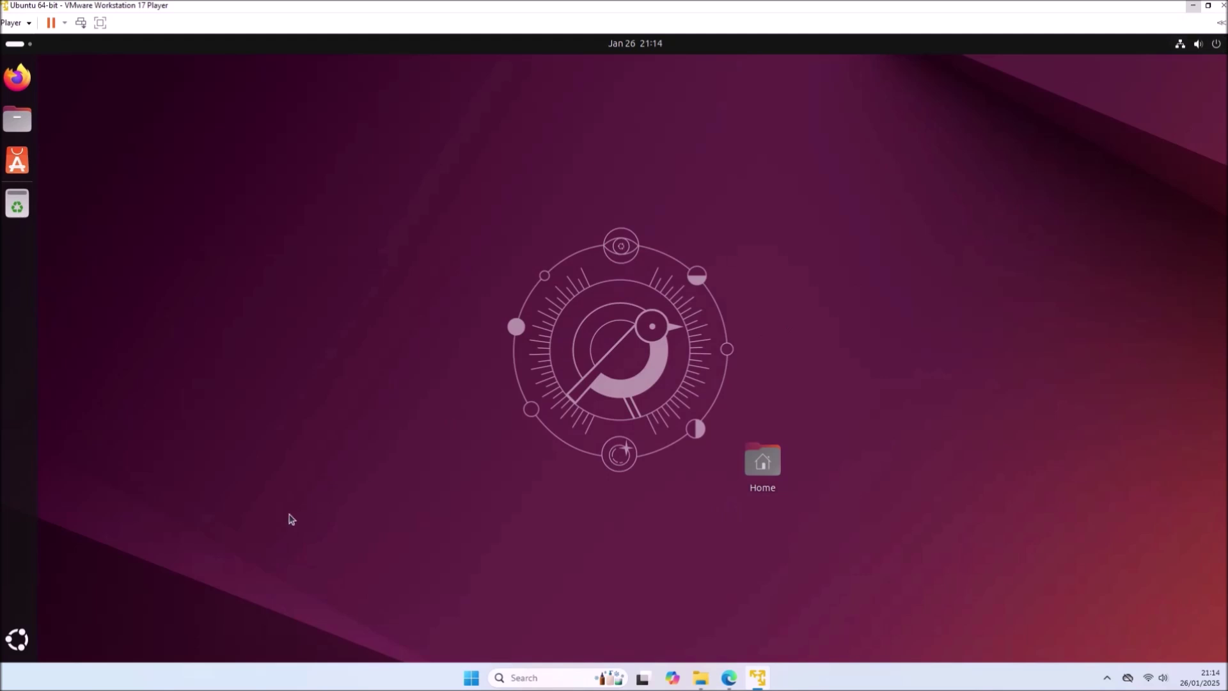
{"action": "left_click", "coordinate": [1213, 49]}
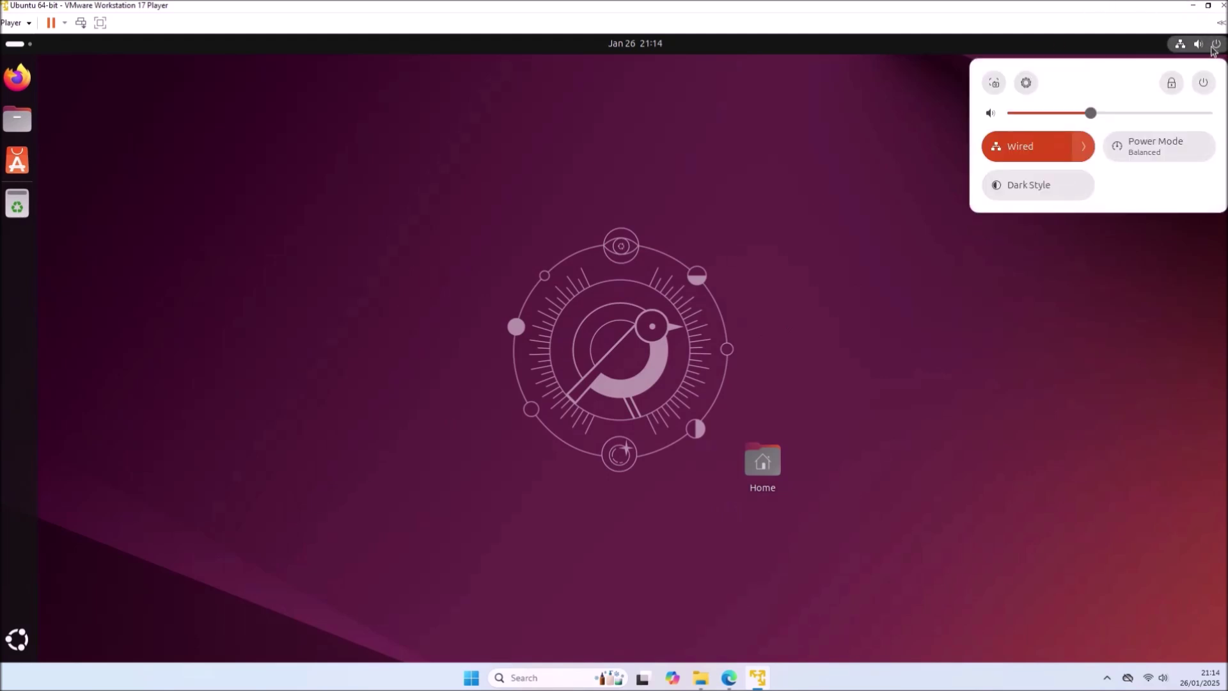
{"action": "left_click", "coordinate": [1203, 83]}
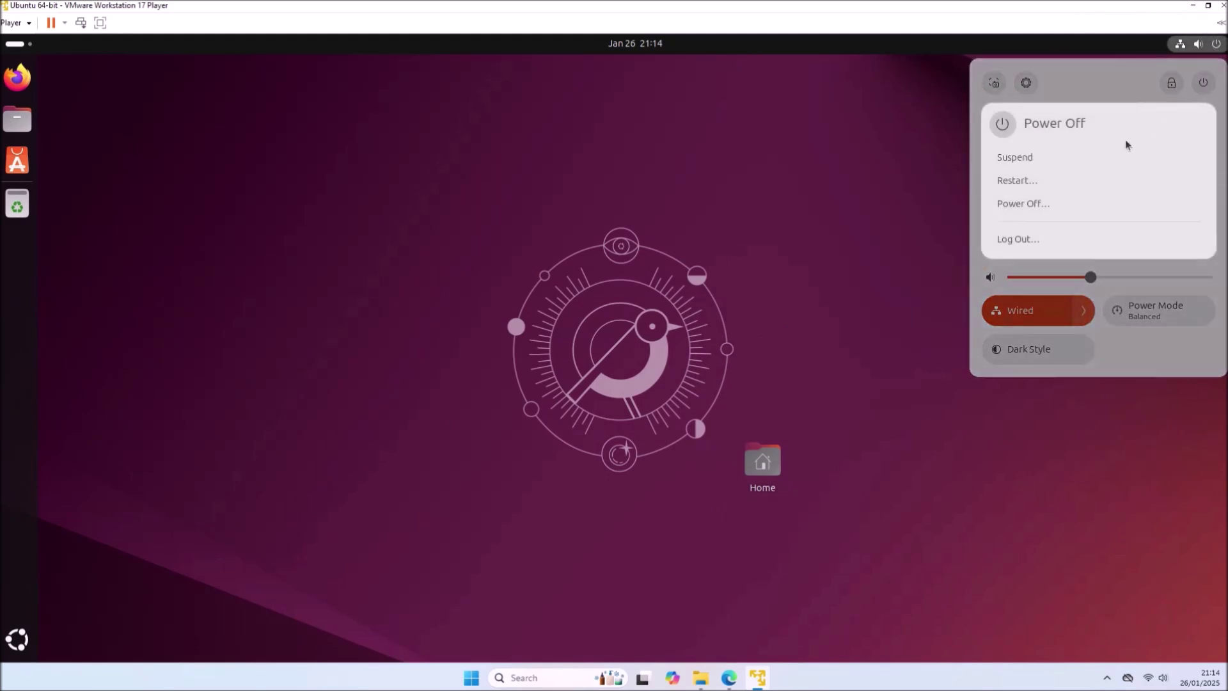
{"action": "left_click", "coordinate": [1098, 202]}
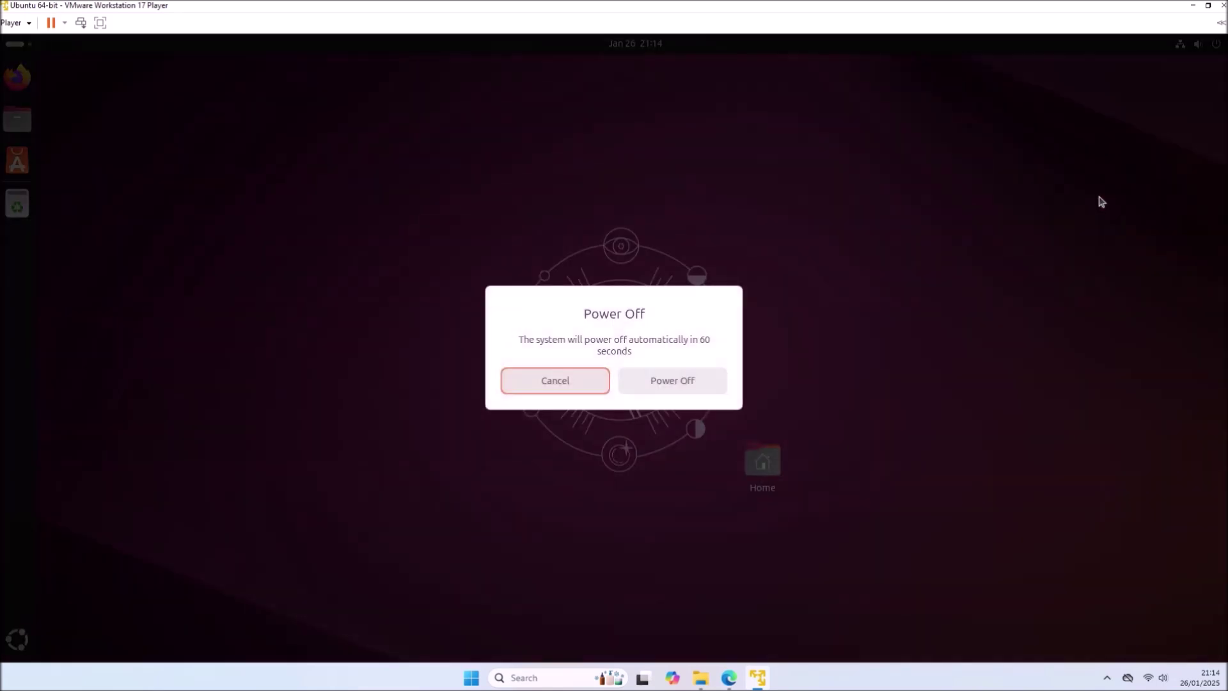
{"action": "left_click", "coordinate": [698, 387]}
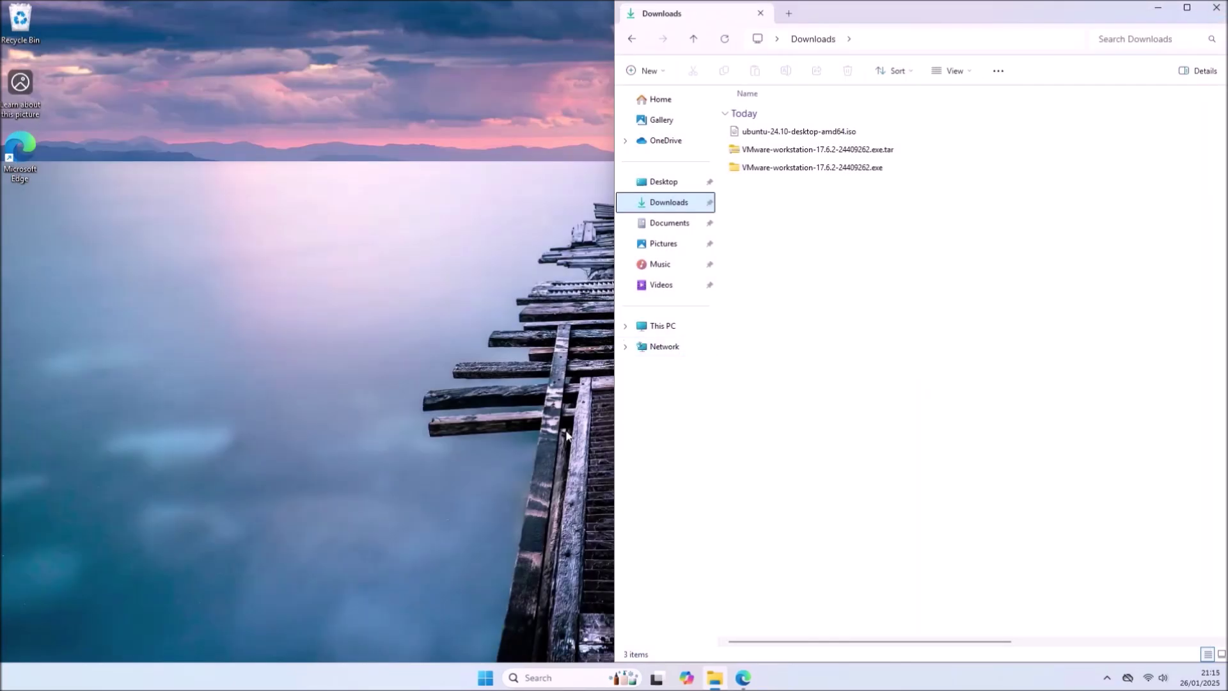
- Open Device Manager and the Prolific PL2303GS port's properties under Ports (COM & LPT)
{"action": "right_click", "coordinate": [484, 675]}
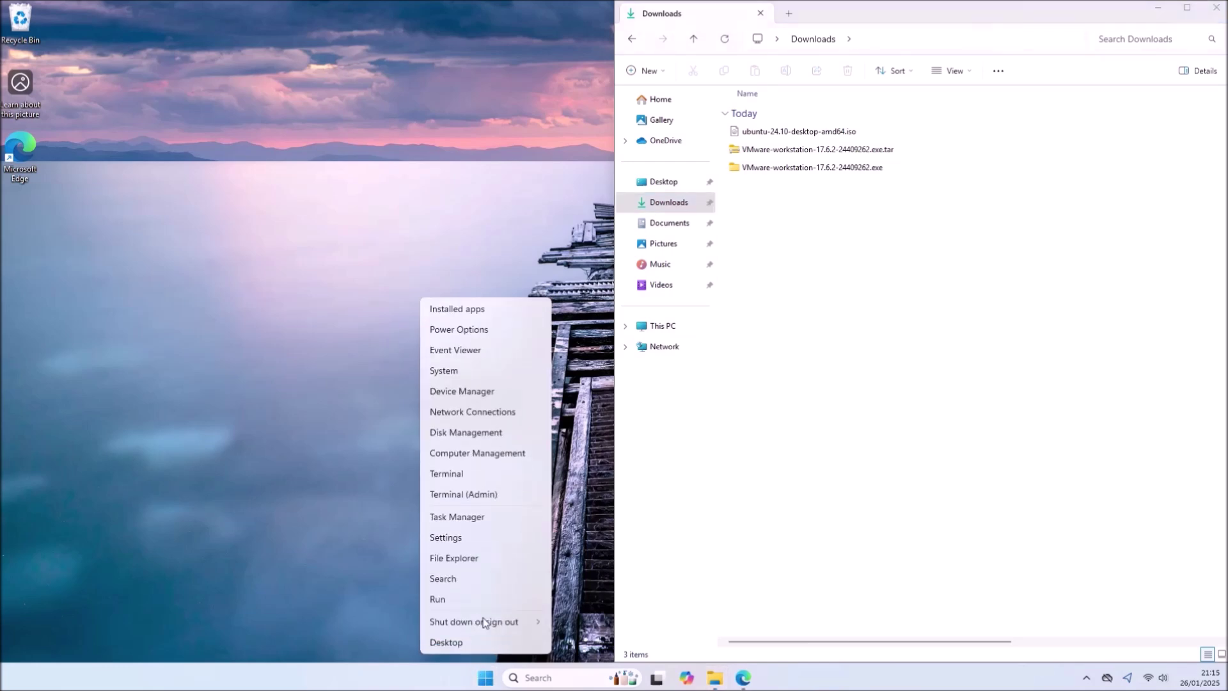
{"action": "left_click", "coordinate": [509, 397]}
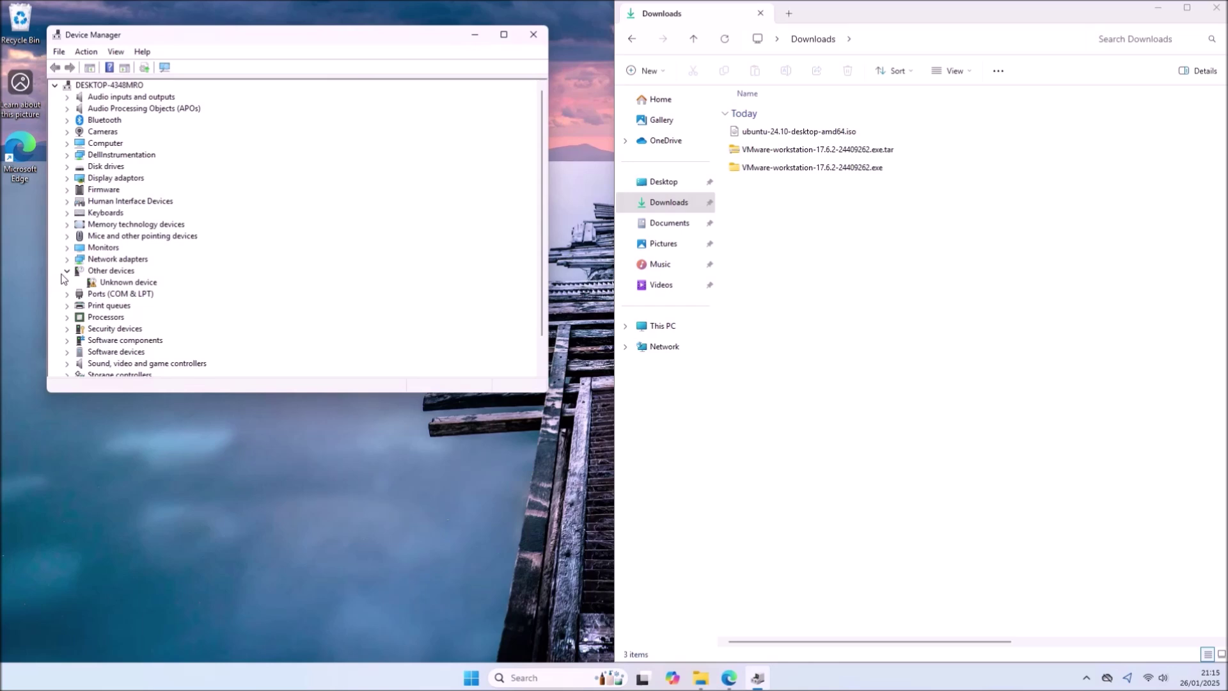
{"action": "left_click", "coordinate": [67, 271]}
{"action": "left_click", "coordinate": [67, 282]}
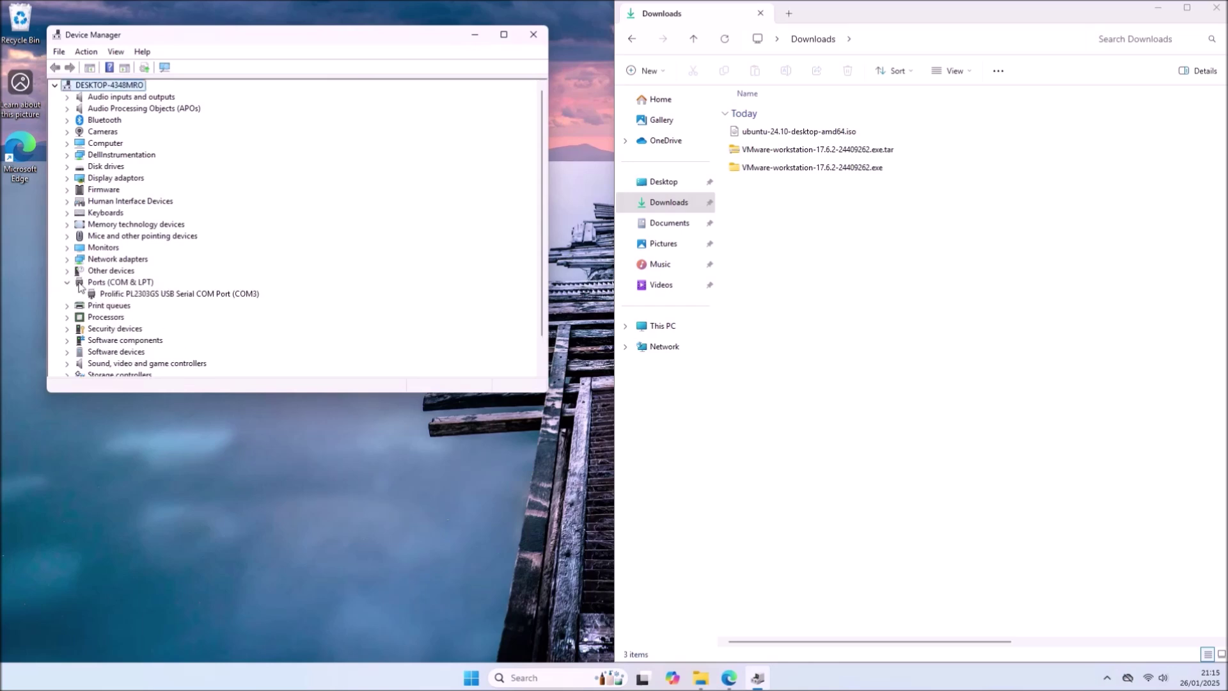
{"action": "right_click", "coordinate": [192, 293]}
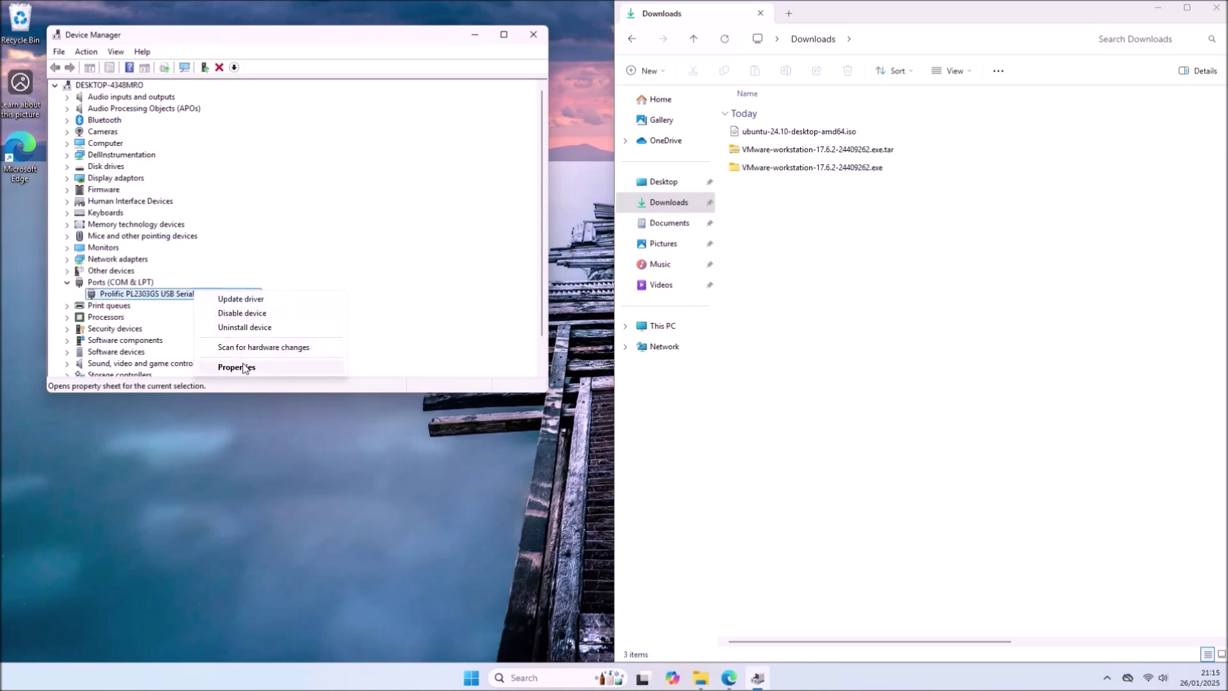
{"action": "left_click", "coordinate": [241, 366]}
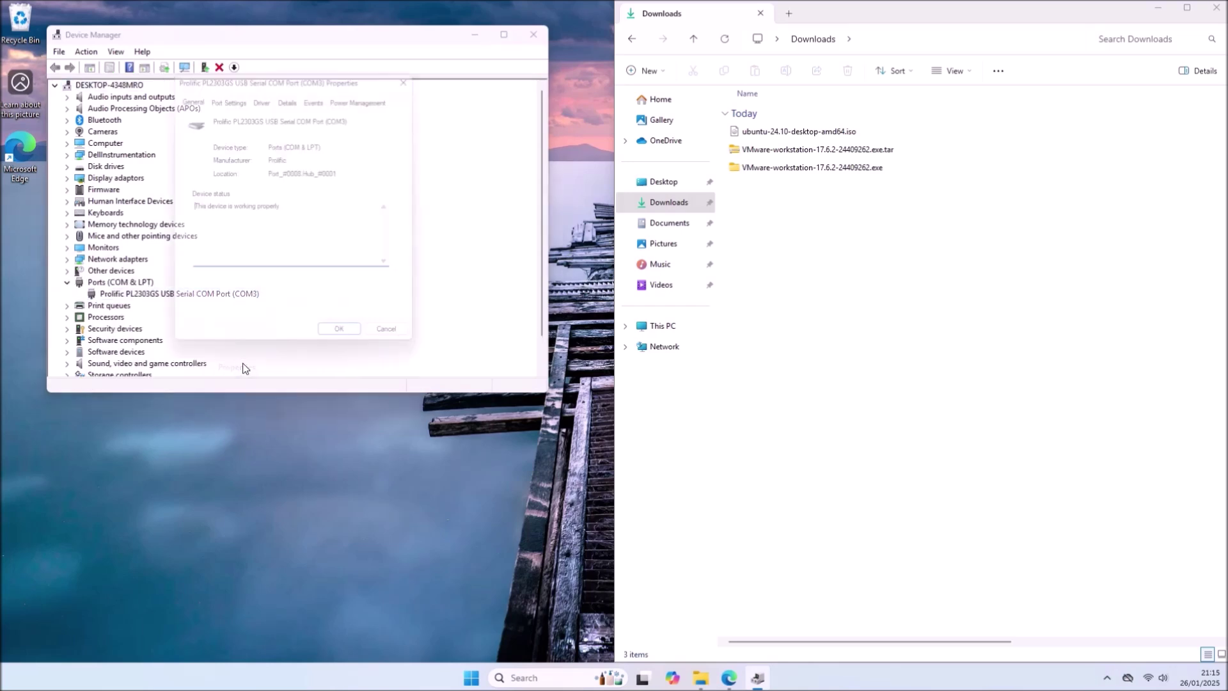
- Confirm the port's advanced settings show COM3, close Device Manager, and go to Documents
{"action": "left_click", "coordinate": [228, 95]}
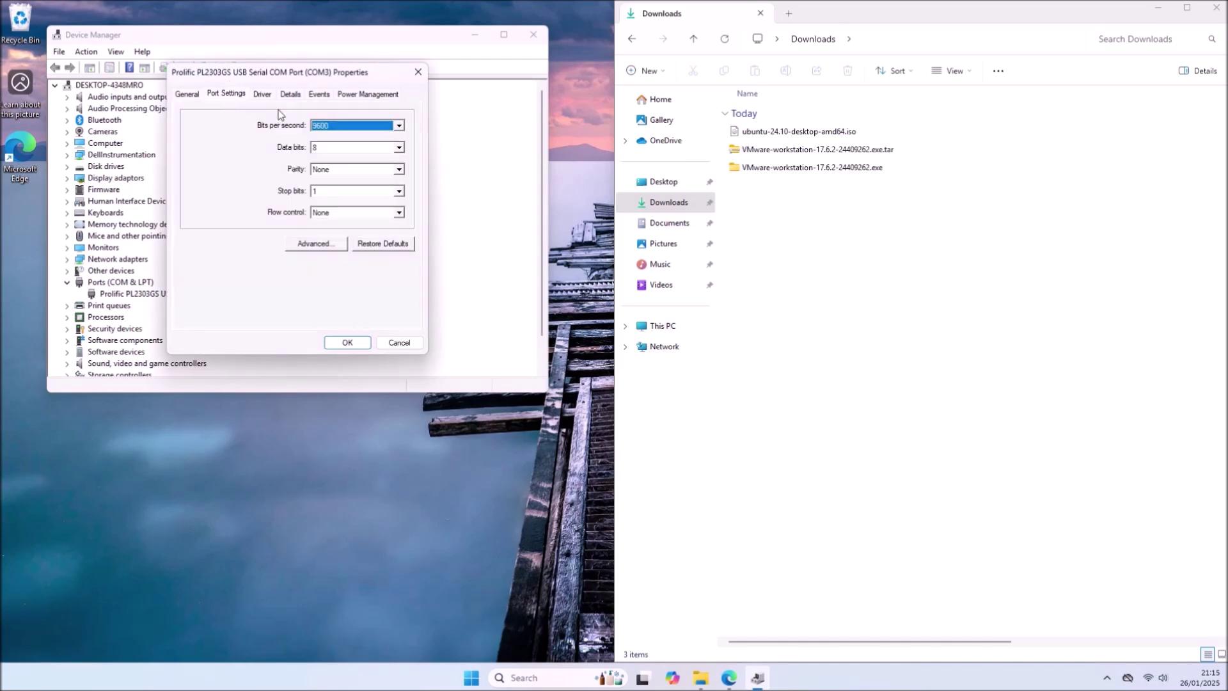
{"action": "left_click", "coordinate": [337, 248]}
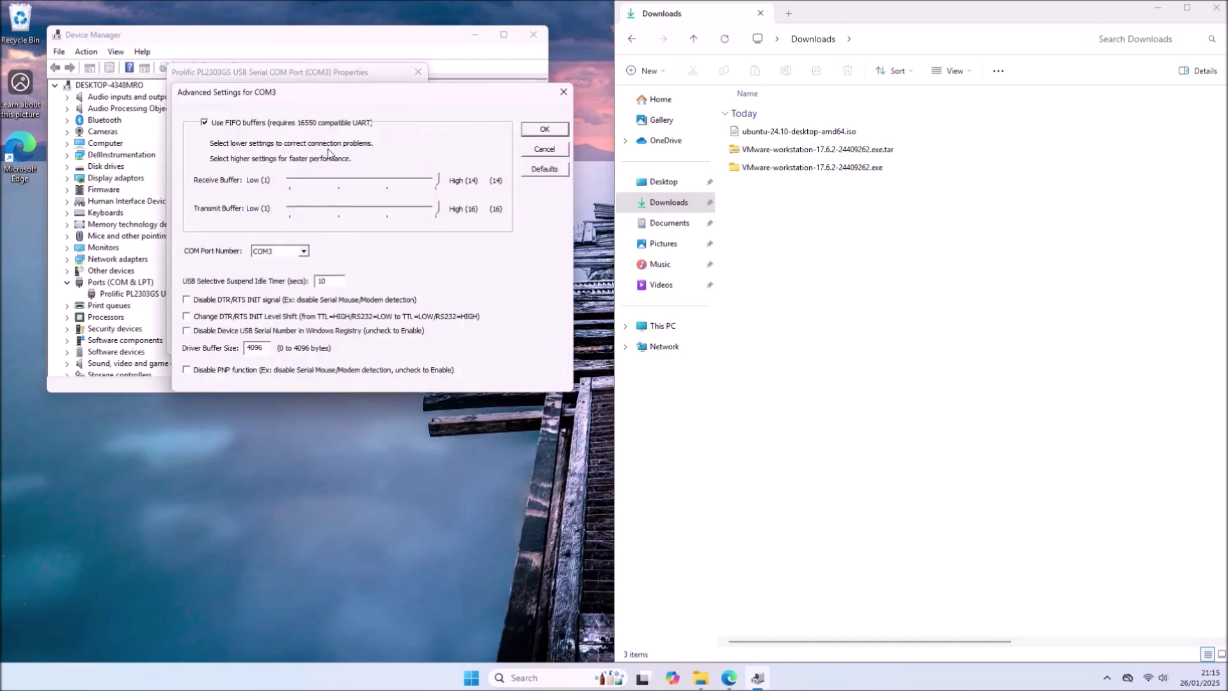
{"action": "left_click", "coordinate": [537, 133]}
{"action": "left_click", "coordinate": [418, 73]}
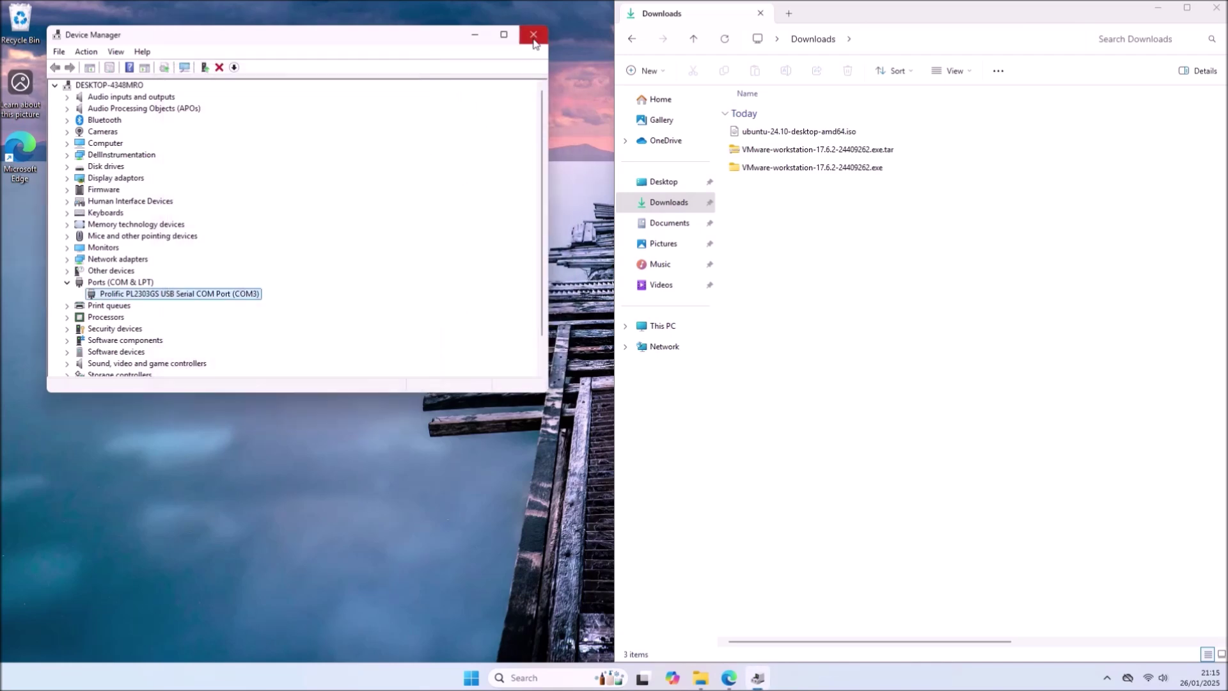
{"action": "left_click", "coordinate": [534, 36]}
{"action": "left_click", "coordinate": [664, 222]}
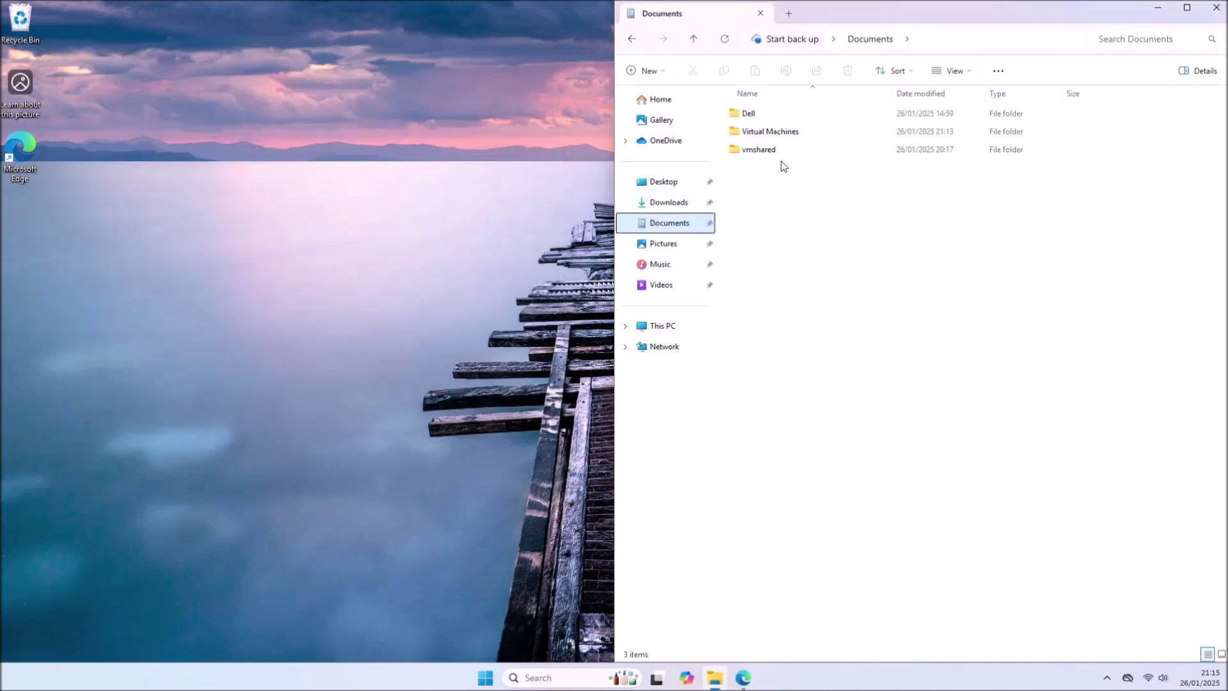
- Make 'Ubuntu 64-bit - Copy' in Virtual Machines, then launch VMware Workstation 17 Player
{"action": "double_click", "coordinate": [766, 131]}
{"action": "left_click", "coordinate": [752, 120]}
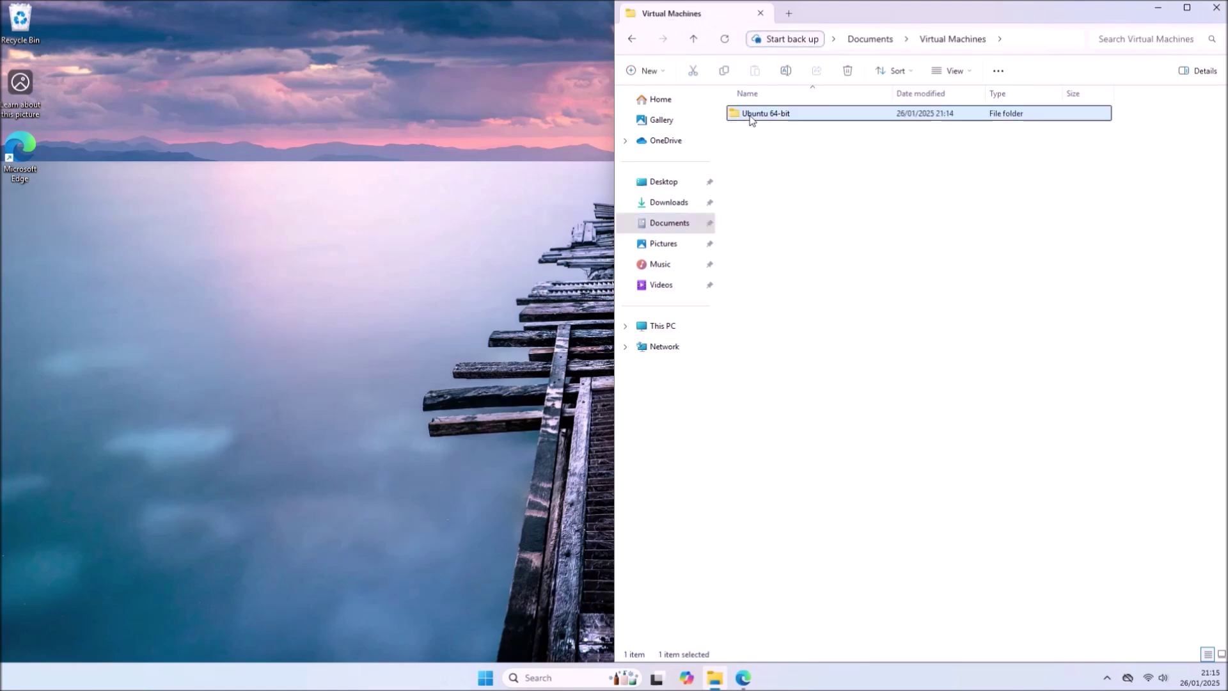
{"action": "left_click_drag", "start_coordinate": [752, 121], "coordinate": [741, 159]}
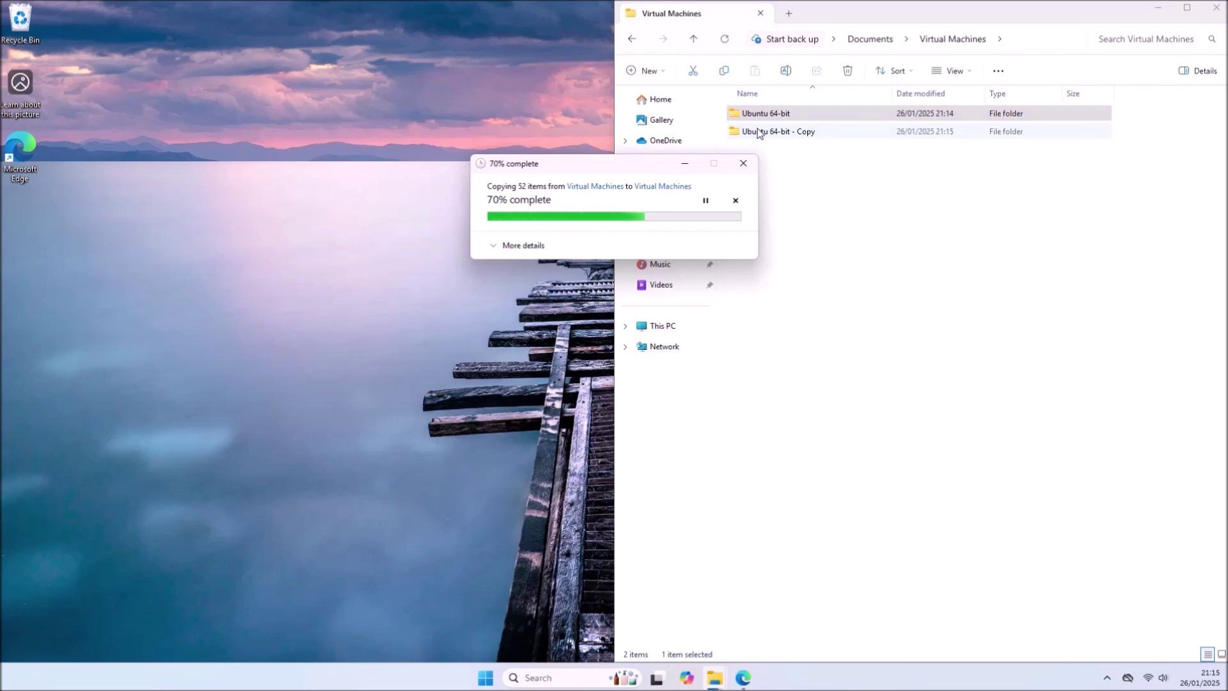
{"action": "left_click", "coordinate": [486, 677]}
{"action": "left_click", "coordinate": [690, 432]}
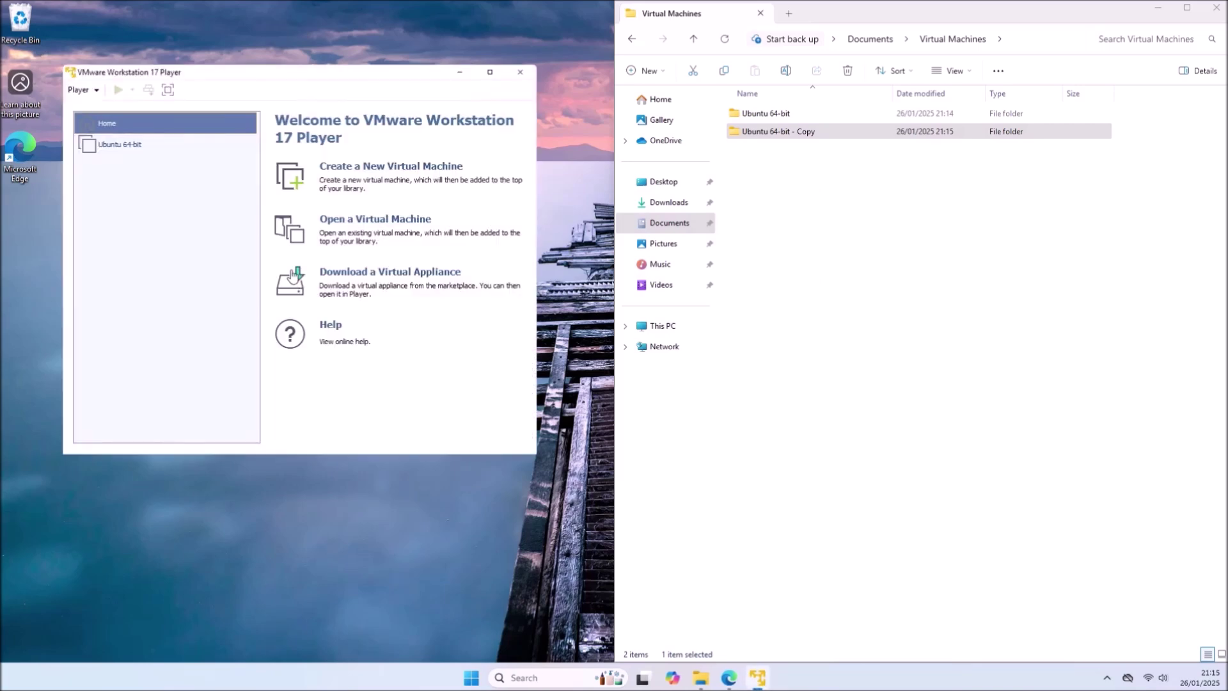
- Select the Ubuntu 64-bit VM and open its virtual machine settings
{"action": "left_click", "coordinate": [133, 149]}
{"action": "right_click", "coordinate": [134, 156]}
{"action": "left_click", "coordinate": [237, 317]}
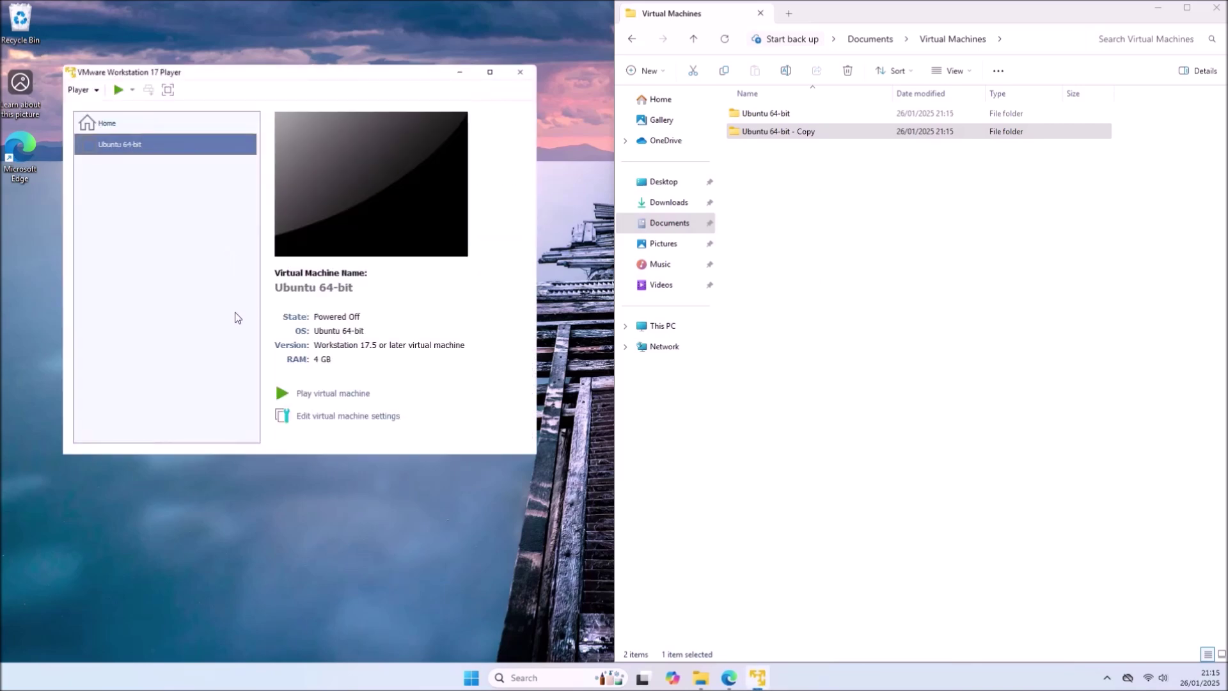
{"action": "left_click", "coordinate": [356, 422]}
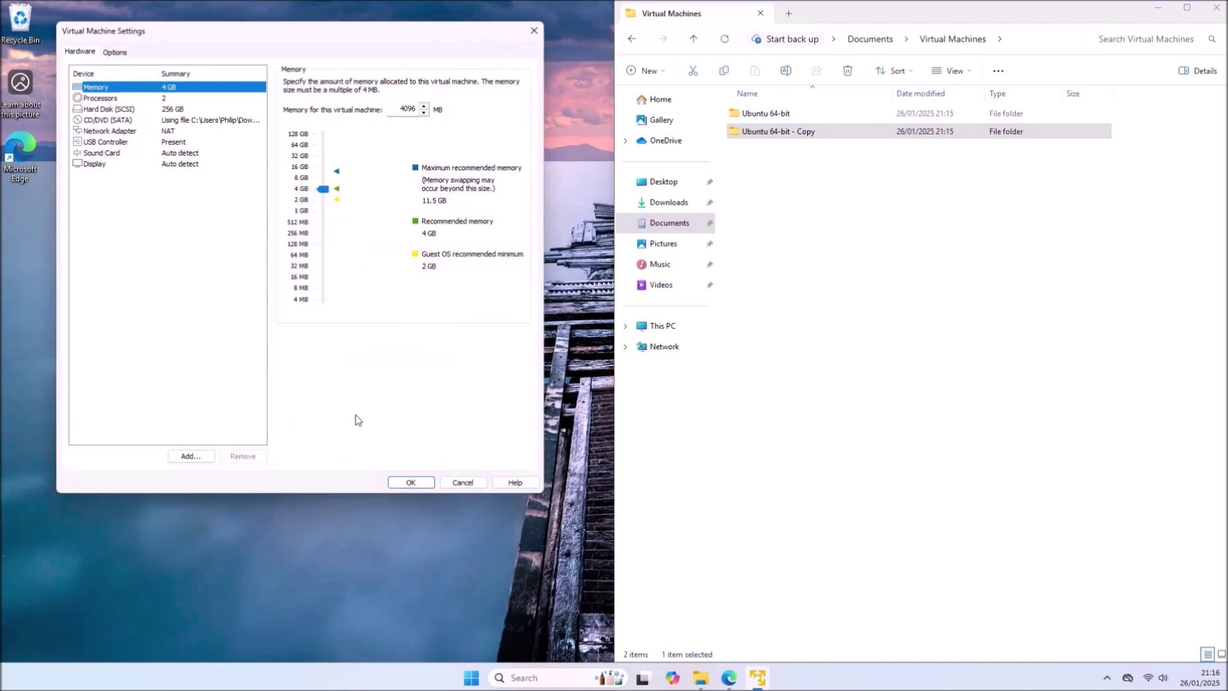
- Add a serial port mapped to physical COM3, save, and power on the VM
{"action": "left_click", "coordinate": [190, 455]}
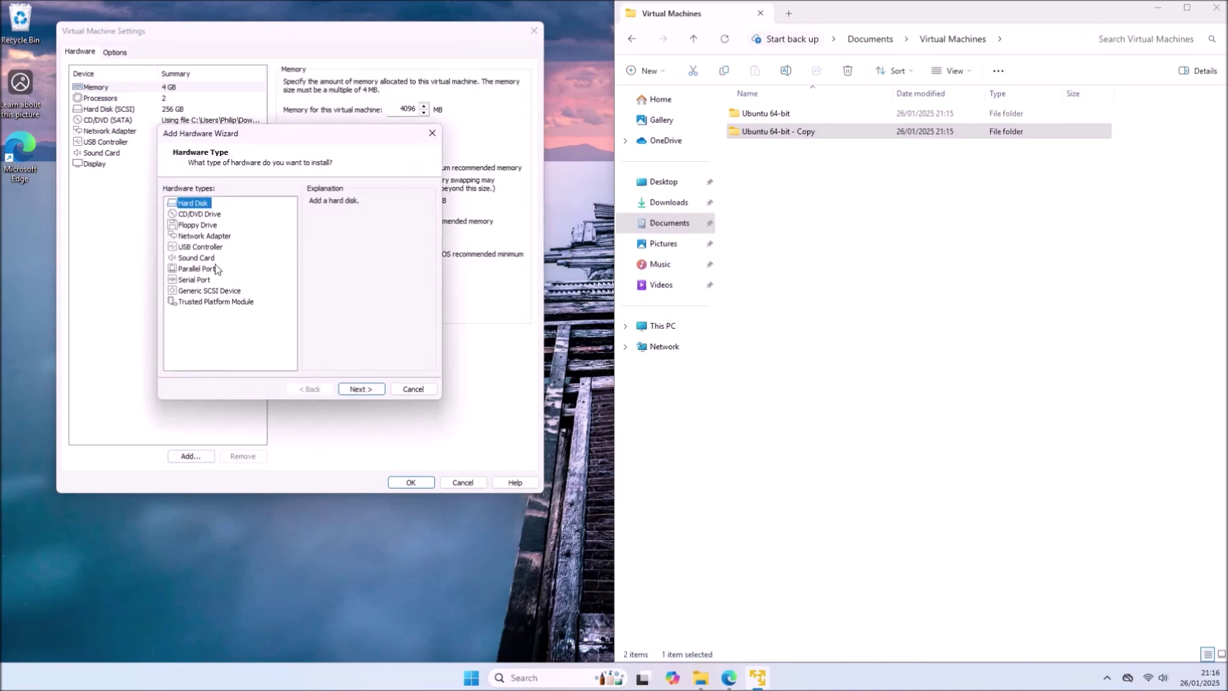
{"action": "left_click", "coordinate": [194, 280]}
{"action": "left_click", "coordinate": [362, 389]}
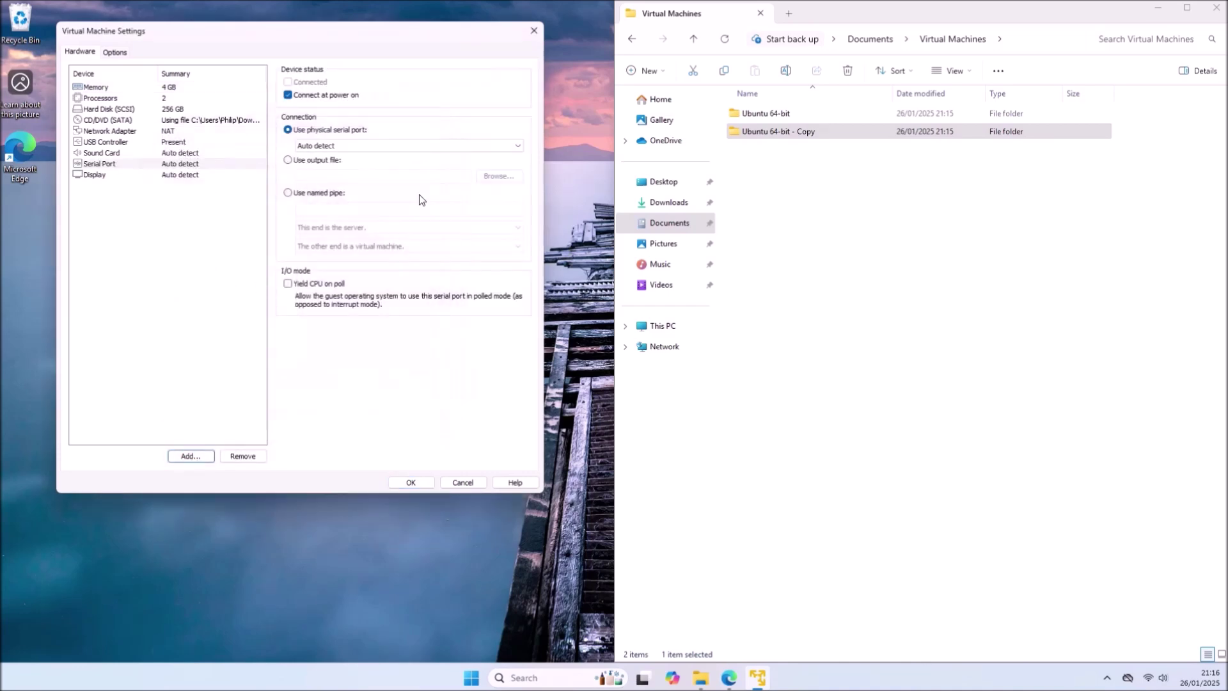
{"action": "left_click", "coordinate": [358, 146]}
{"action": "left_click", "coordinate": [365, 166]}
{"action": "left_click", "coordinate": [412, 483]}
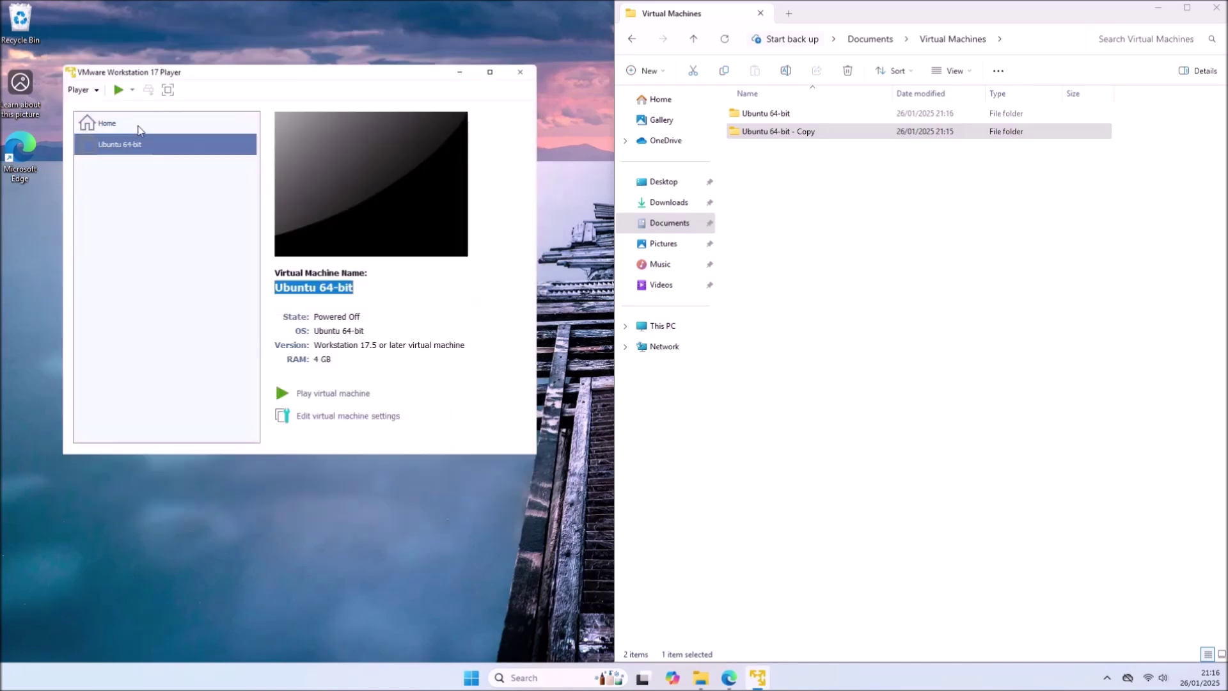
{"action": "left_click", "coordinate": [118, 90]}
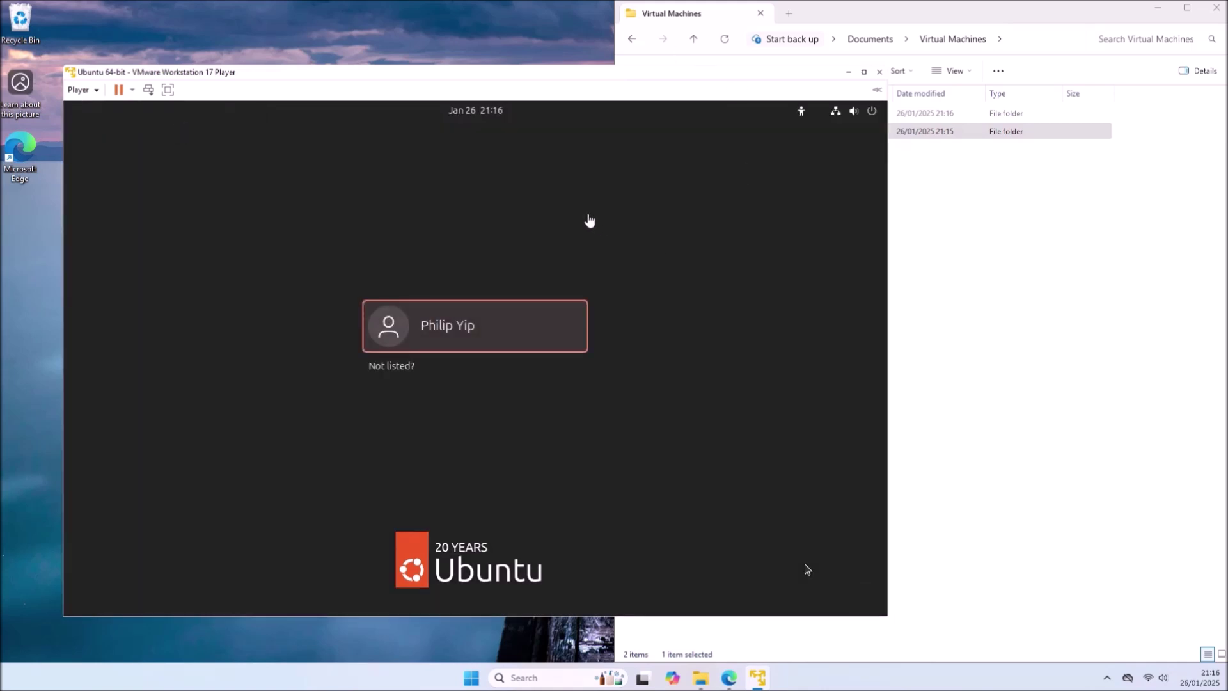
- Sign into the Ubuntu user account with its password and maximize the VM window
{"action": "left_click", "coordinate": [540, 311]}
{"action": "type", "text": "******"}
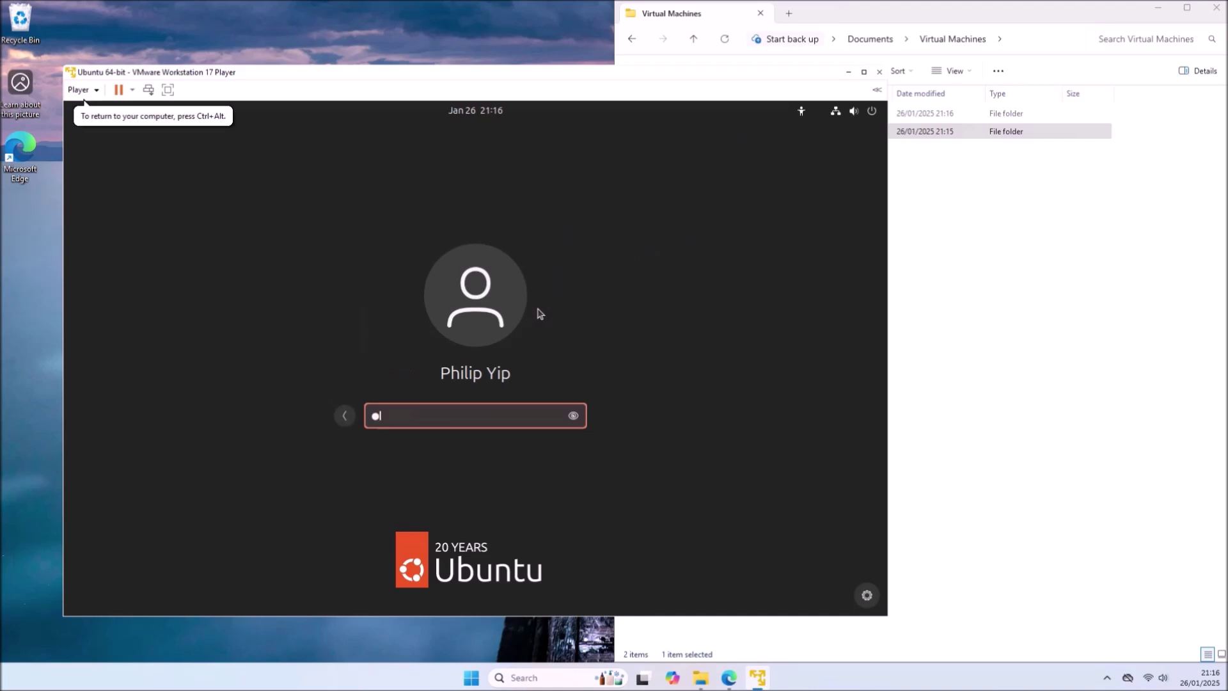
{"action": "key", "text": "Return"}
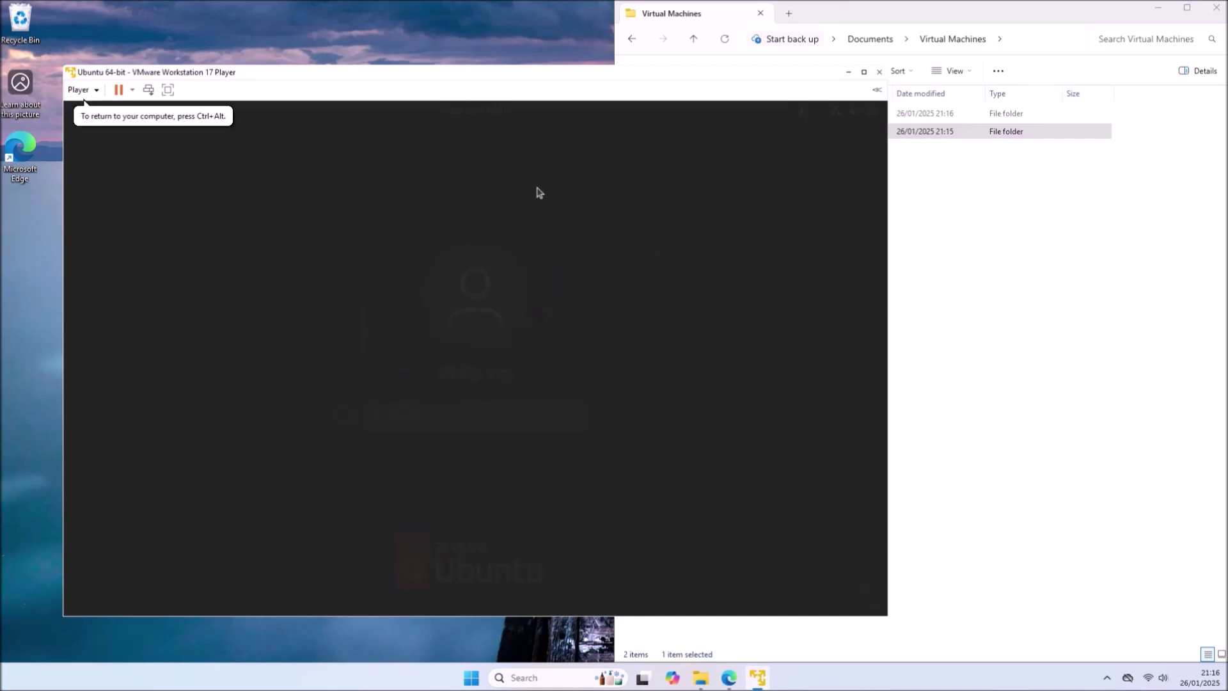
{"action": "double_click", "coordinate": [555, 77]}
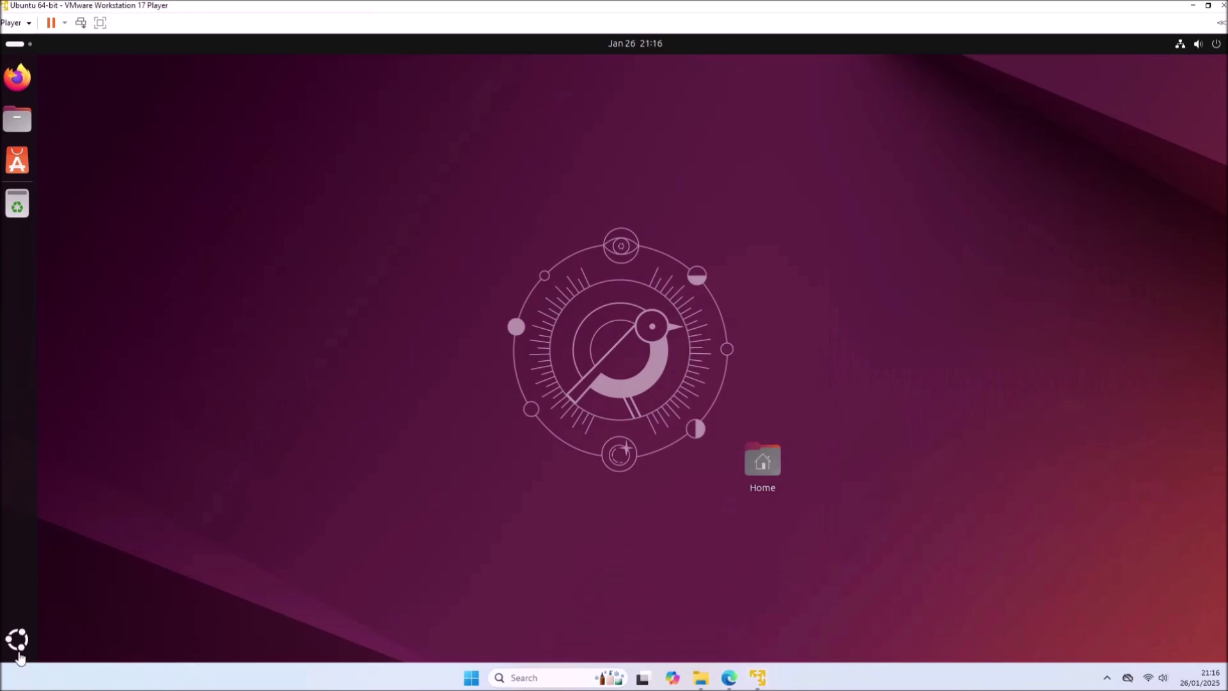
- Open a guest Terminal and run tio to check whether it is installed
{"action": "left_click", "coordinate": [18, 643]}
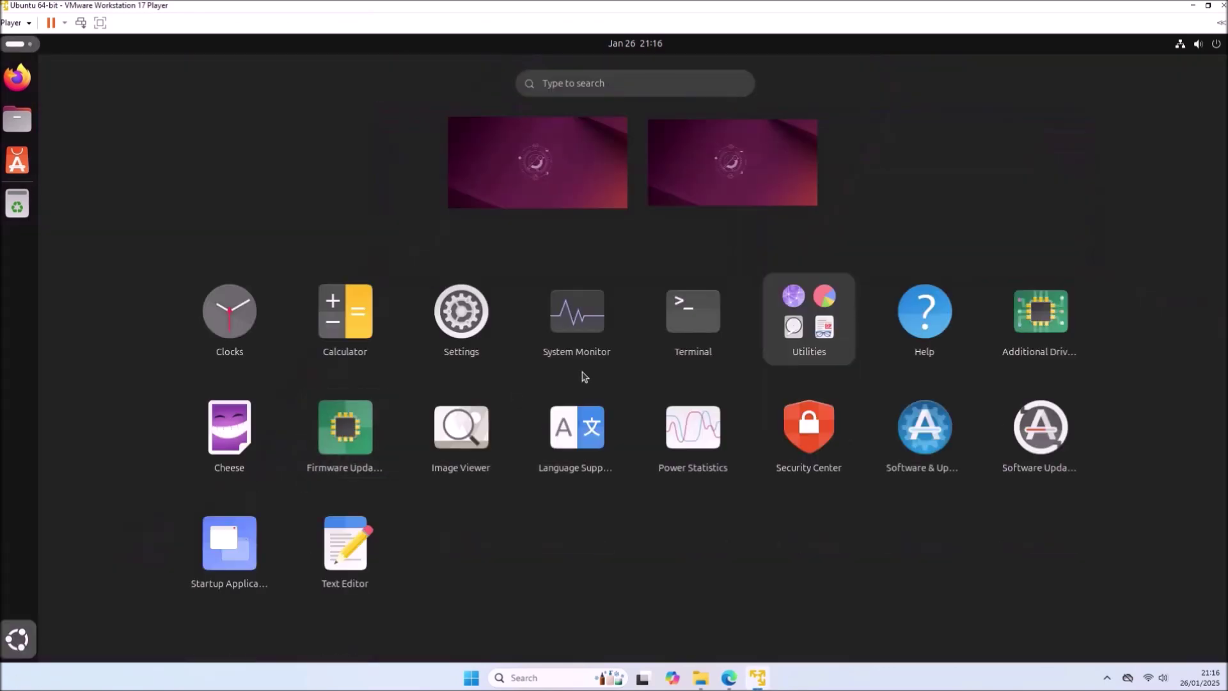
{"action": "left_click", "coordinate": [694, 326]}
{"action": "type", "text": "tio"}
{"action": "key", "text": "Return"}
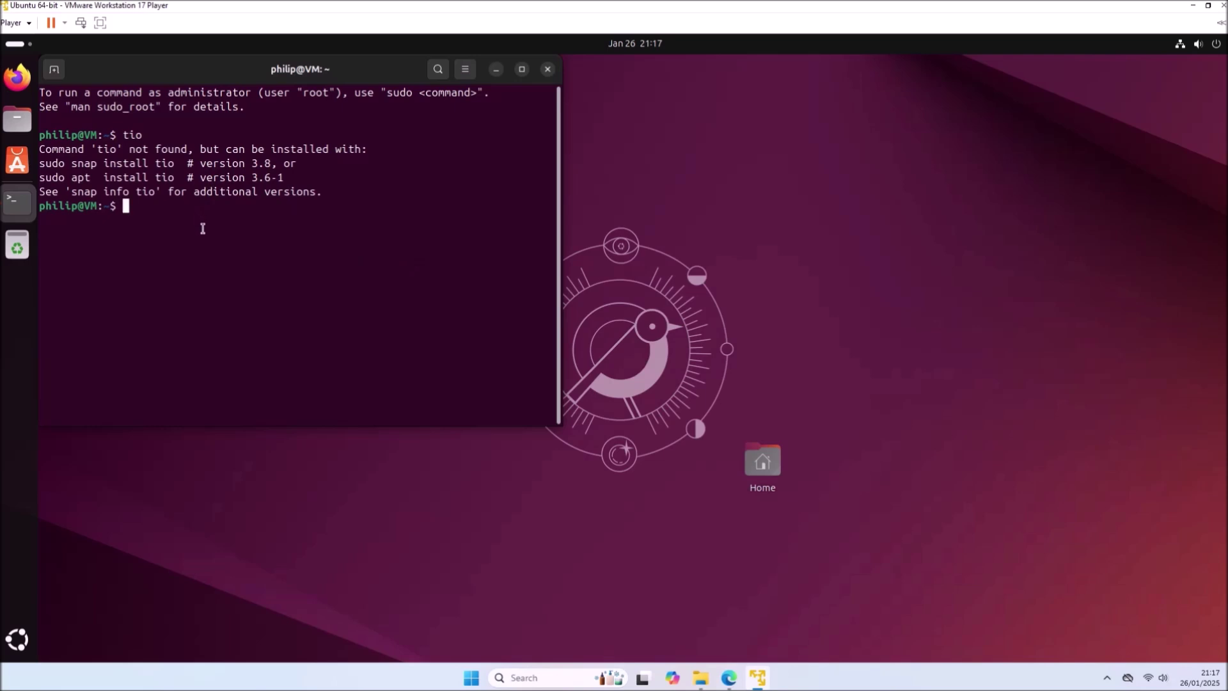
- Run 'sudo snap install tio' with the password, then retry it adding --classic
{"action": "type", "text": "sudo snap install tio"}
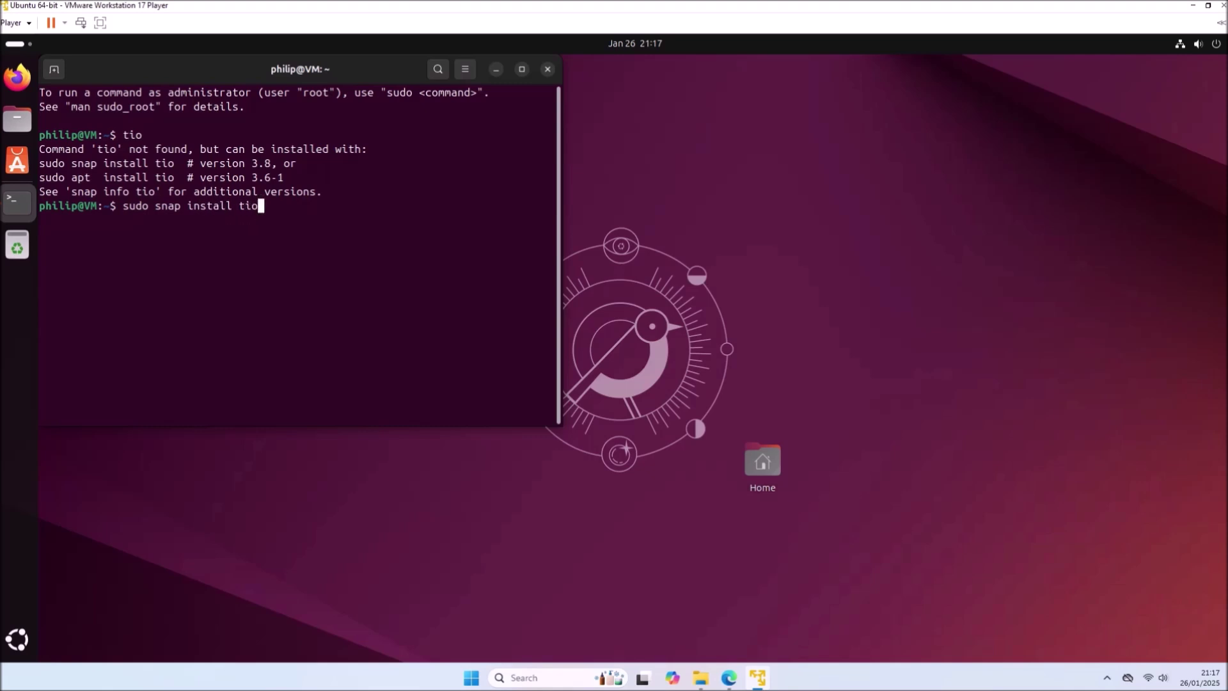
{"action": "key", "text": "Return"}
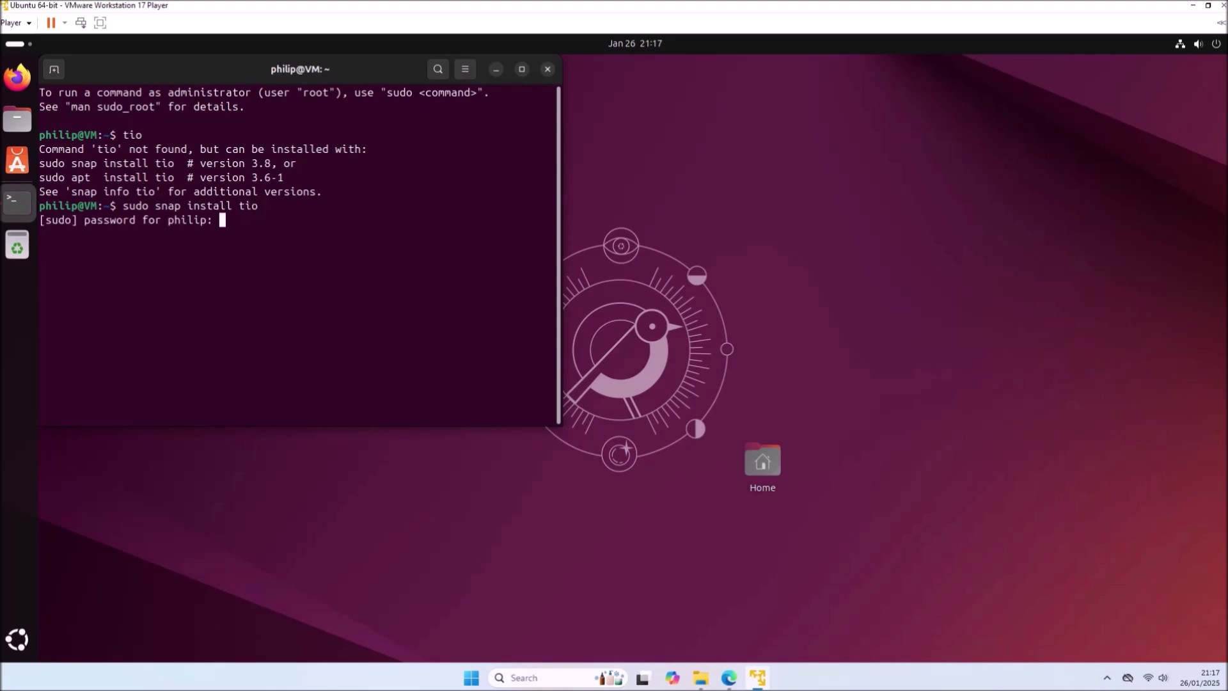
{"action": "key", "text": "Return"}
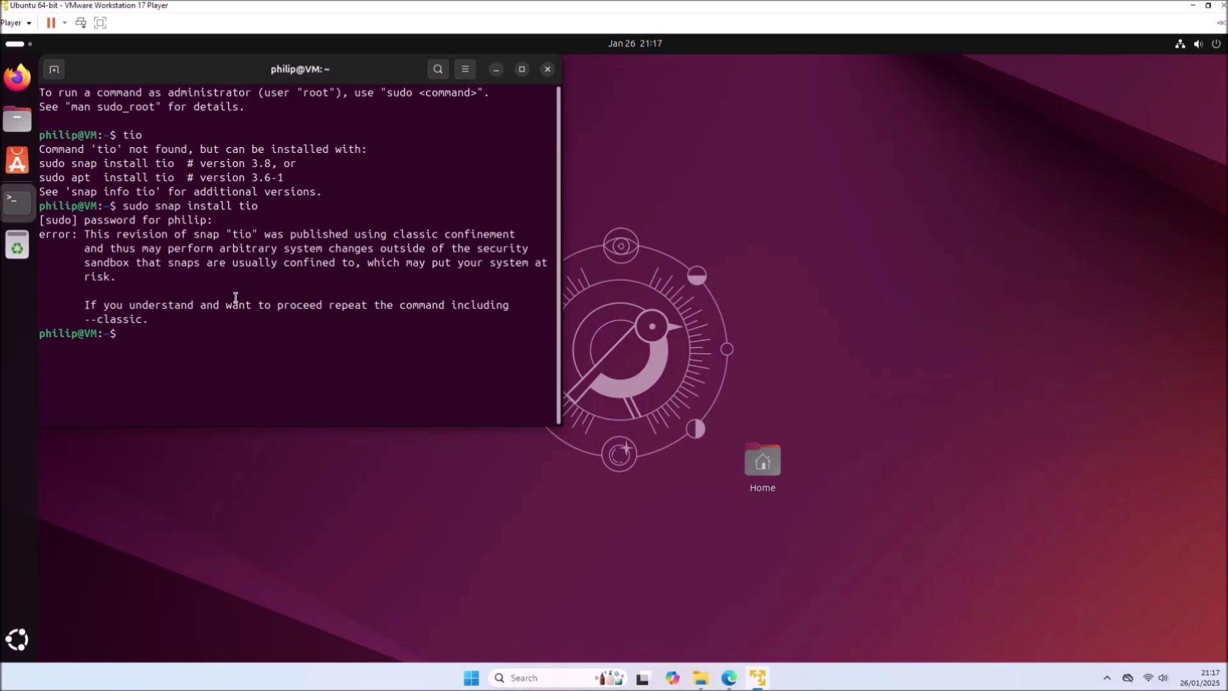
{"action": "key", "text": "Up"}
{"action": "type", "text": "--classic"}
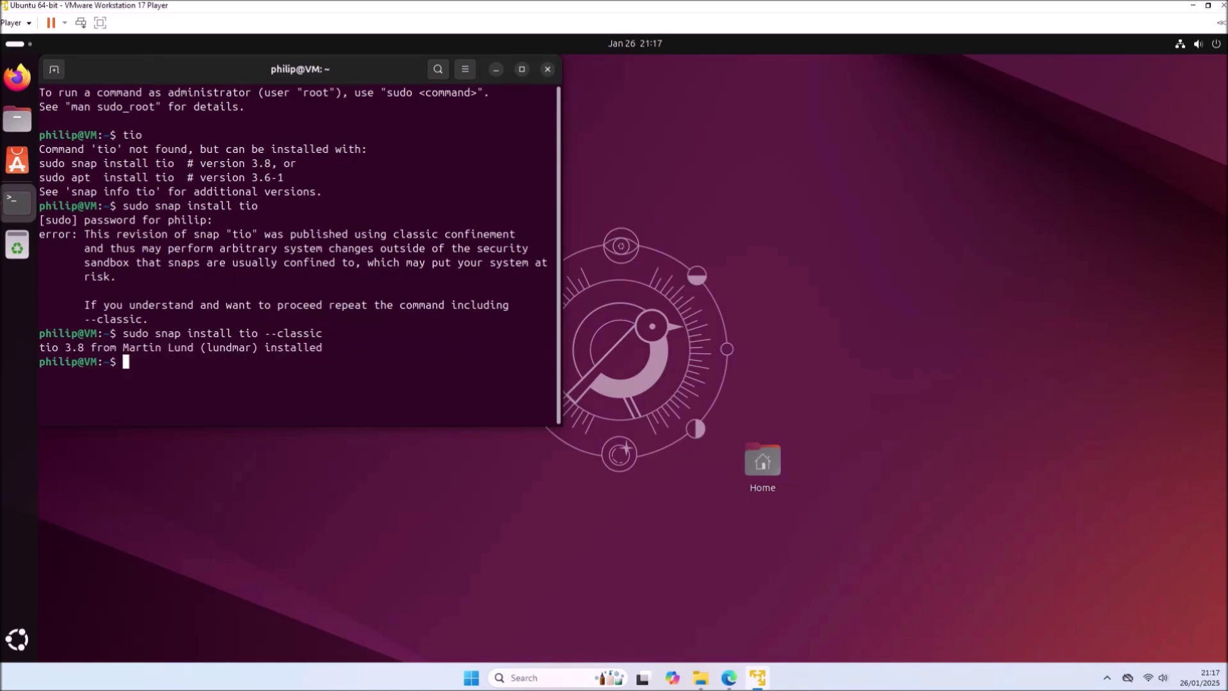
{"action": "type", "text": "tio"}
- Run tio to show its usage help and read it in a maximized terminal
{"action": "key", "text": "Return"}
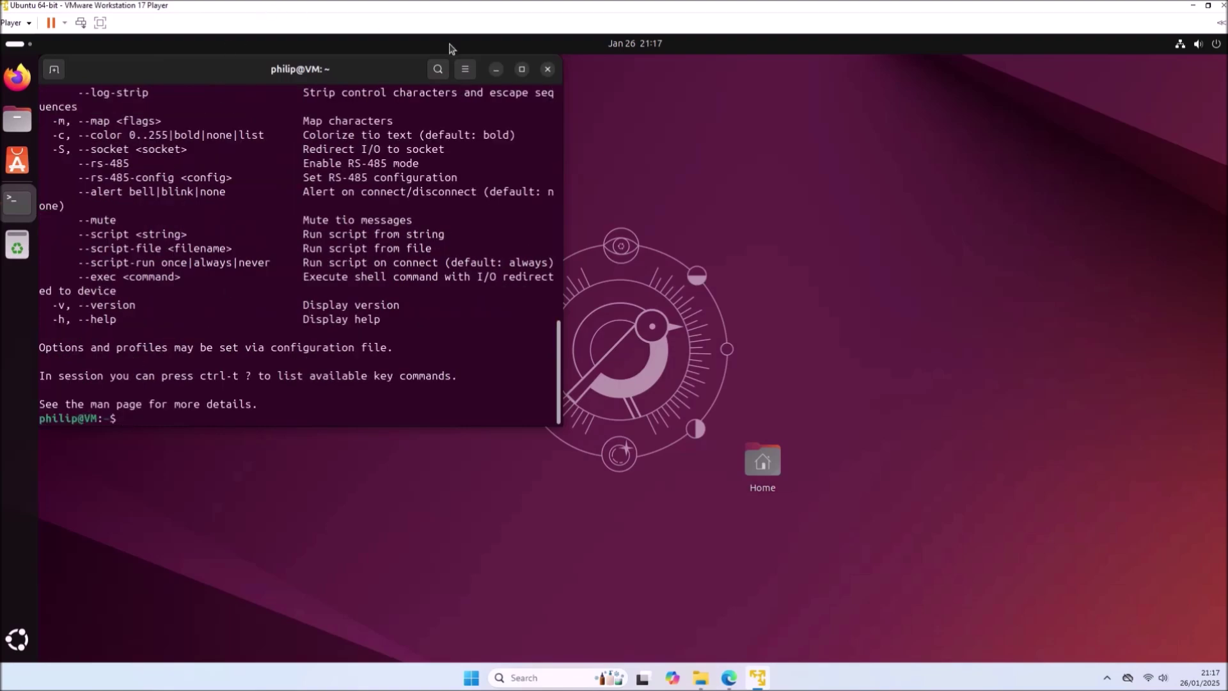
{"action": "left_click", "coordinate": [521, 70]}
{"action": "scroll", "coordinate": [489, 231], "scroll_direction": "up", "scroll_amount": 3}
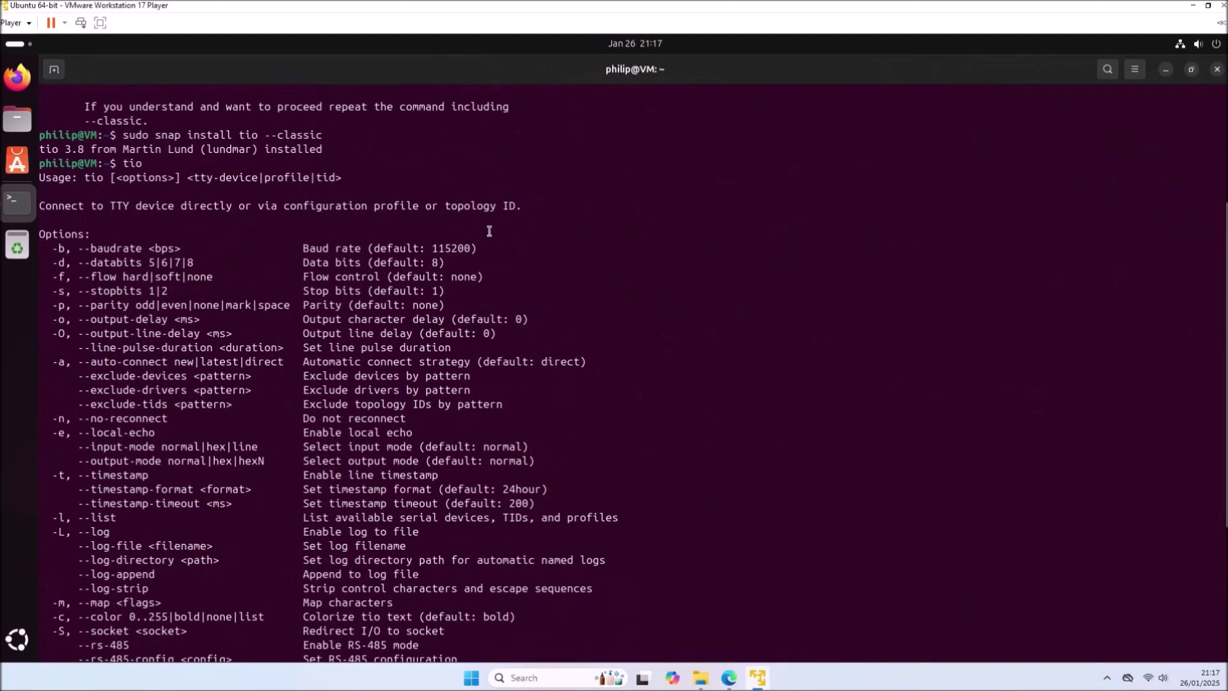
{"action": "scroll", "coordinate": [487, 227], "scroll_direction": "down", "scroll_amount": 3}
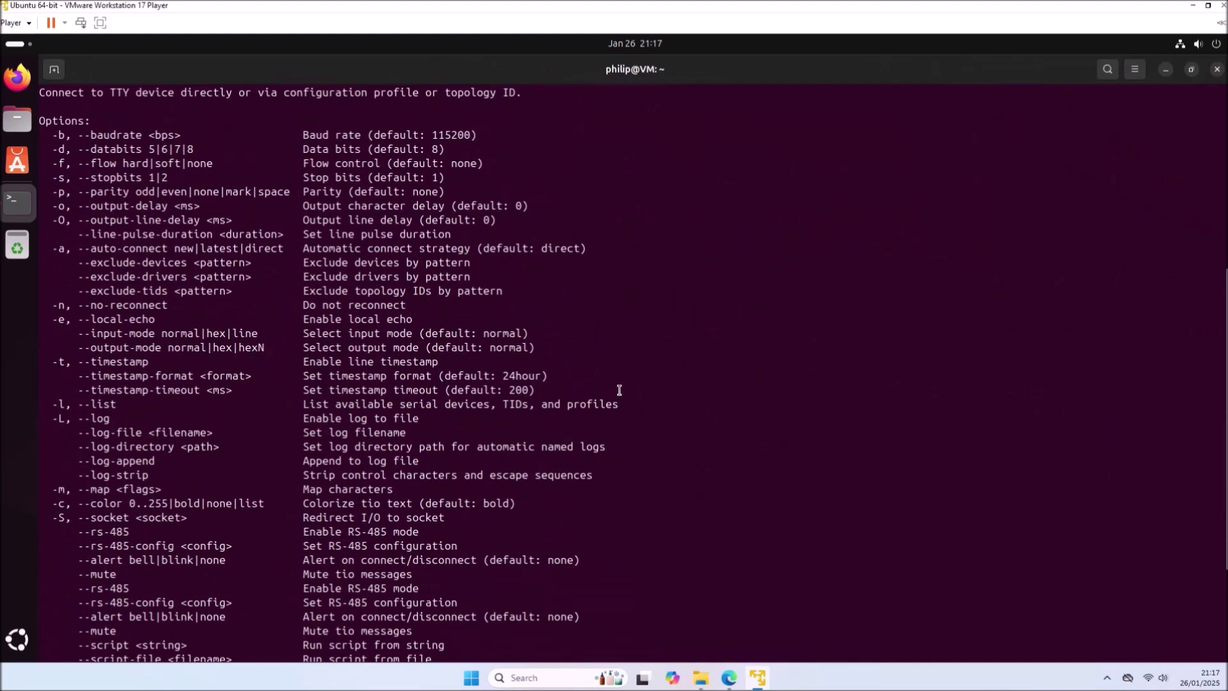
{"action": "left_click_drag", "start_coordinate": [622, 404], "coordinate": [14, 404]}
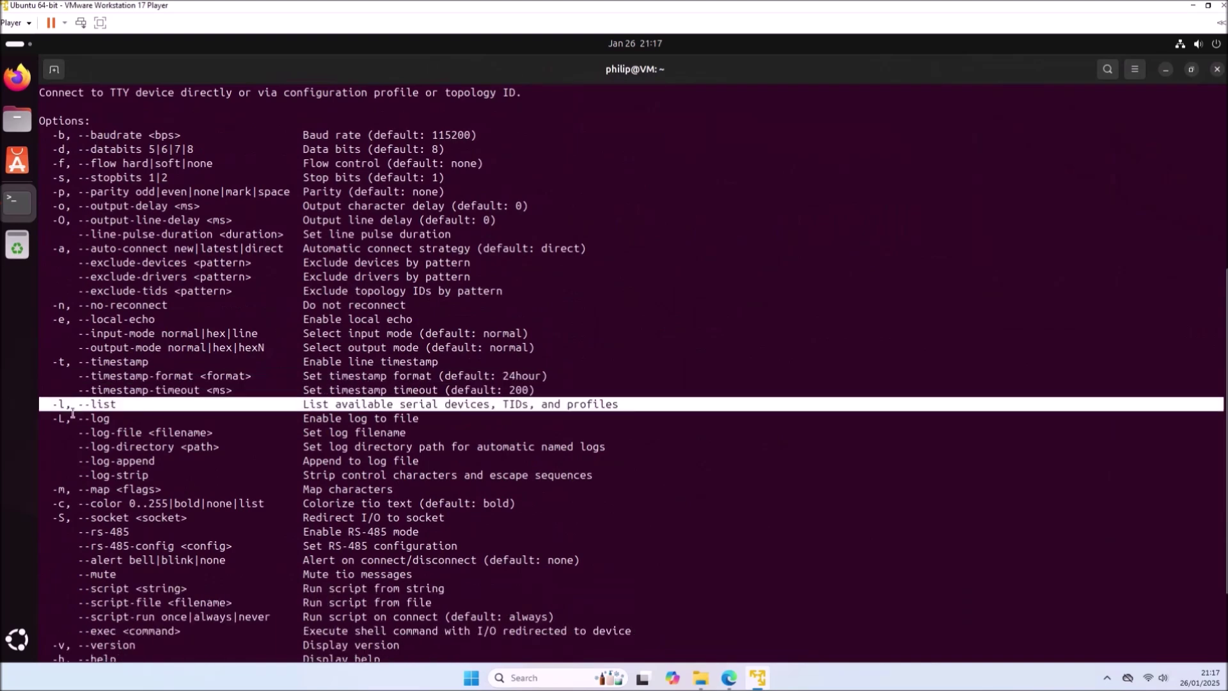
{"action": "scroll", "coordinate": [77, 414], "scroll_direction": "down", "scroll_amount": 3}
{"action": "scroll", "coordinate": [179, 596], "scroll_direction": "down", "scroll_amount": 2}
{"action": "left_click", "coordinate": [183, 592]}
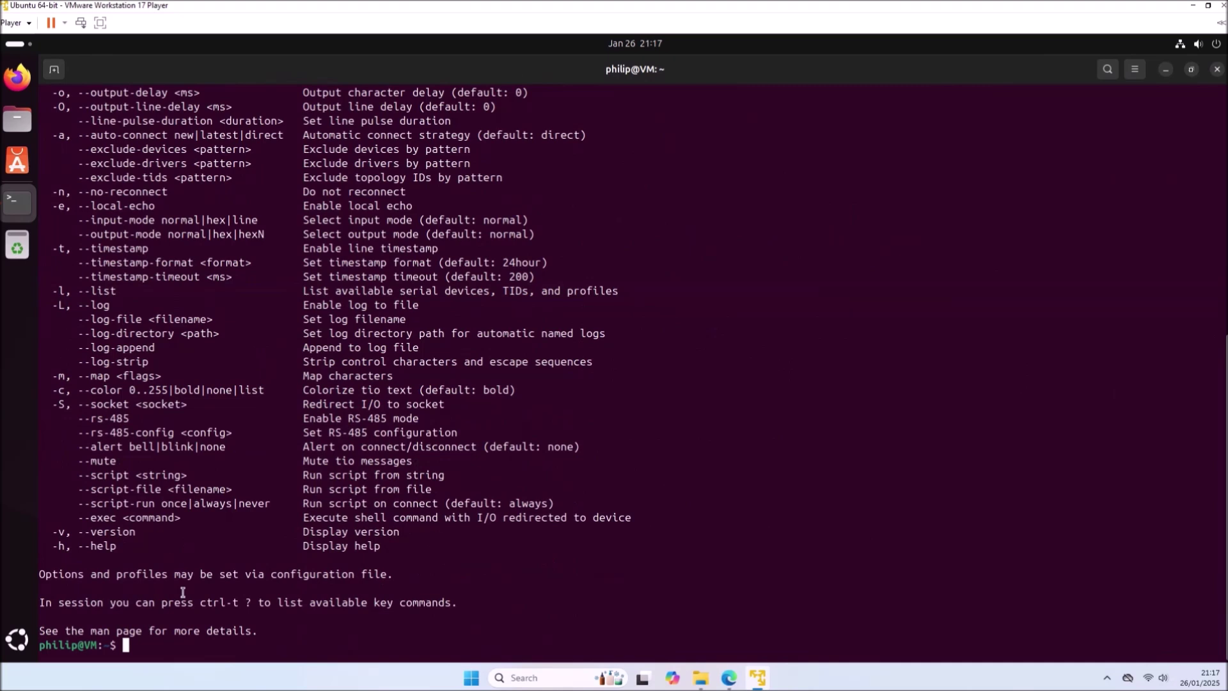
- Run 'sudo tio --list' to find /dev/ttyS0, then edit the command to open /dev/ttyS0
{"action": "type", "text": "sudo tio --list"}
{"action": "key", "text": "Return"}
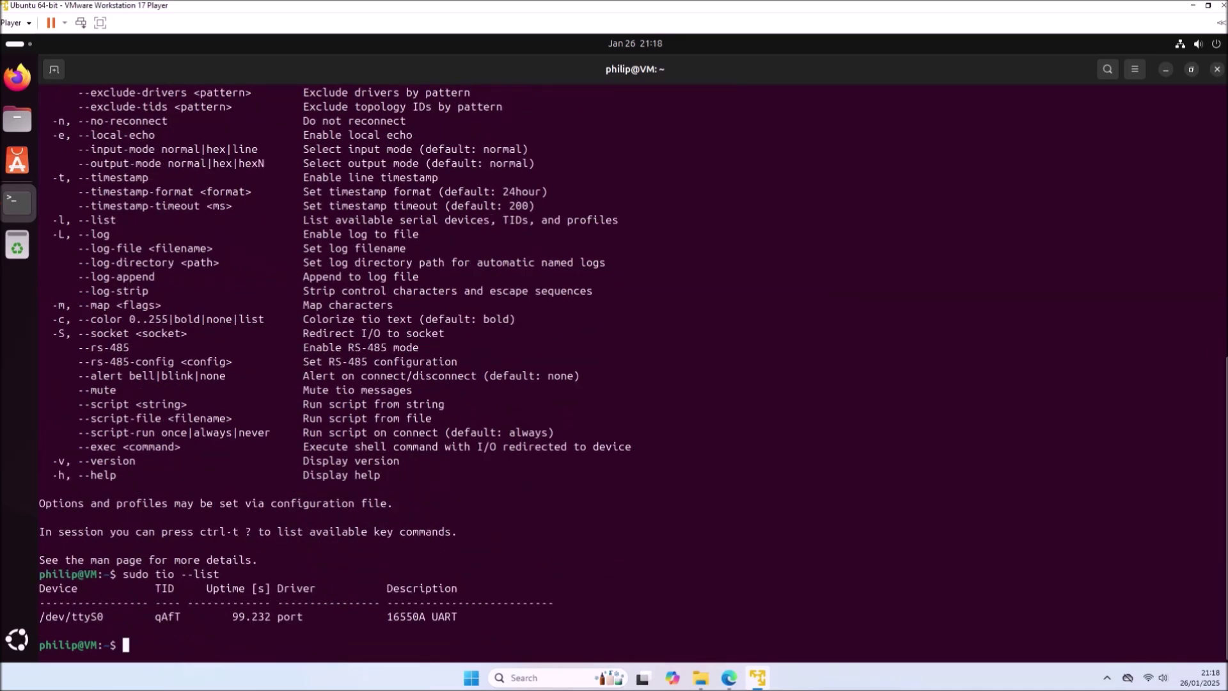
{"action": "key", "text": "Up"}
{"action": "key", "text": "BackSpace"}
{"action": "key", "text": "BackSpace"}
{"action": "key", "text": "BackSpace"}
{"action": "key", "text": "BackSpace"}
{"action": "key", "text": "BackSpace"}
{"action": "key", "text": "BackSpace"}
{"action": "type", "text": "/dev/ttyS0"}
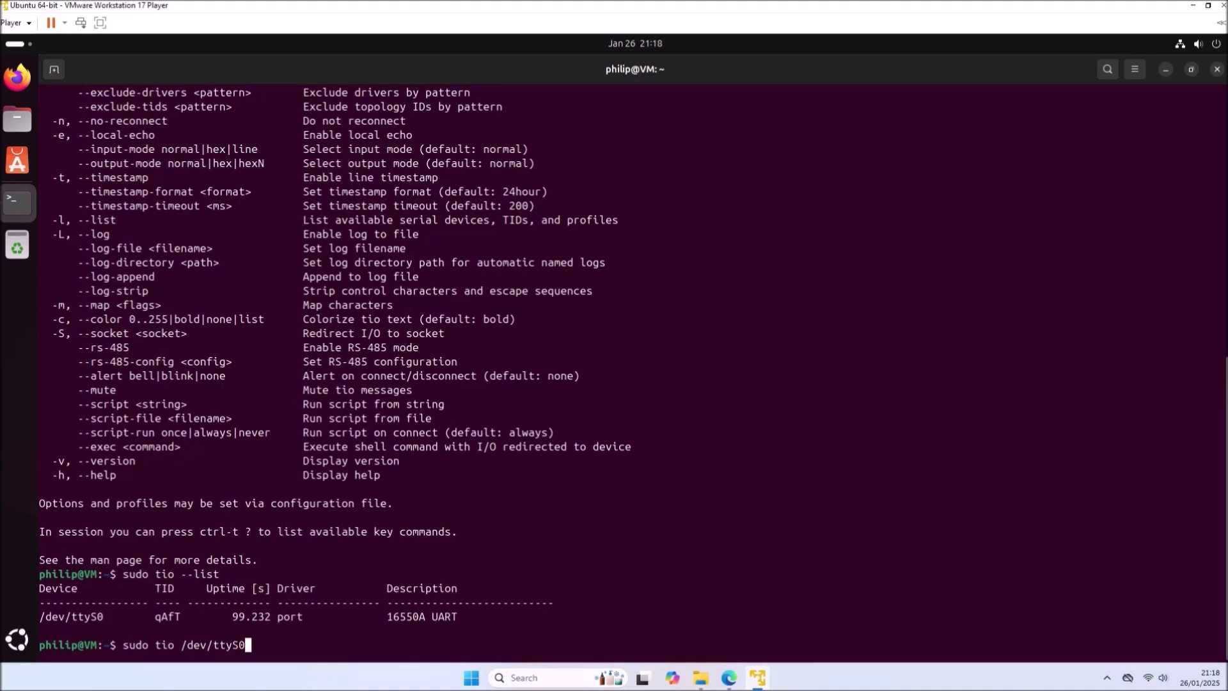
- Connect with 'sudo tio /dev/ttyS0 --baudrate 9600', quit via Ctrl+T Q, and close the terminal
{"action": "scroll", "coordinate": [151, 560], "scroll_direction": "up", "scroll_amount": 8}
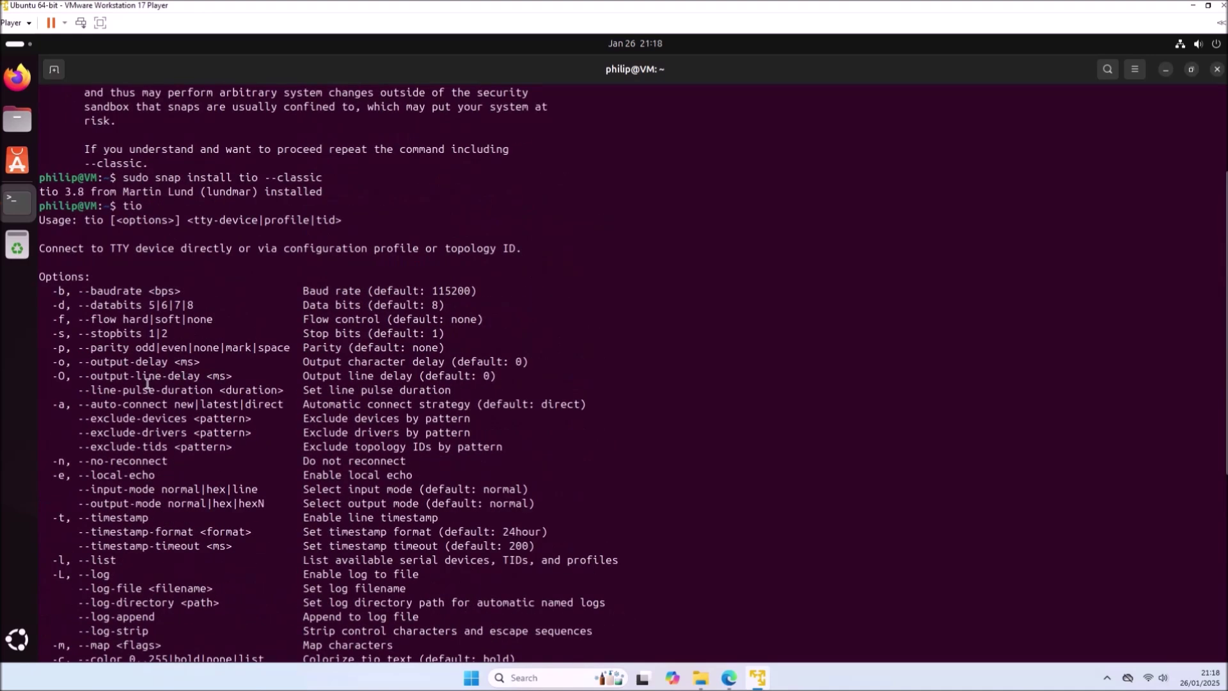
{"action": "scroll", "coordinate": [162, 305], "scroll_direction": "down", "scroll_amount": 8}
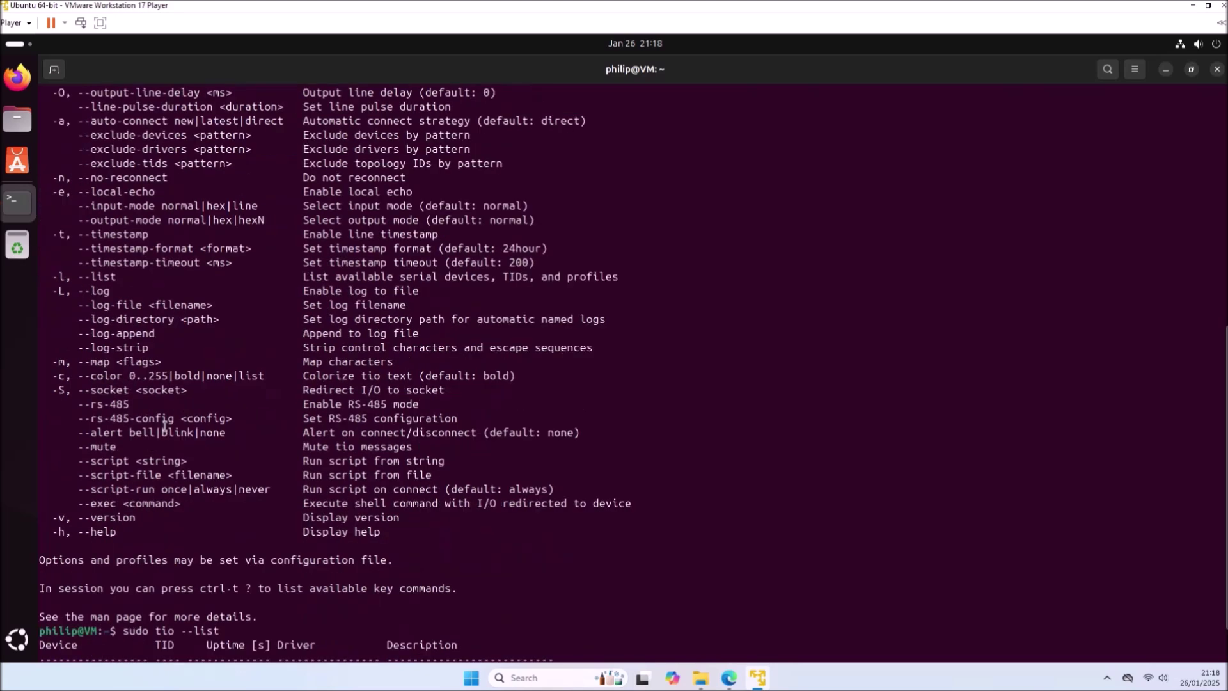
{"action": "type", "text": "--b"}
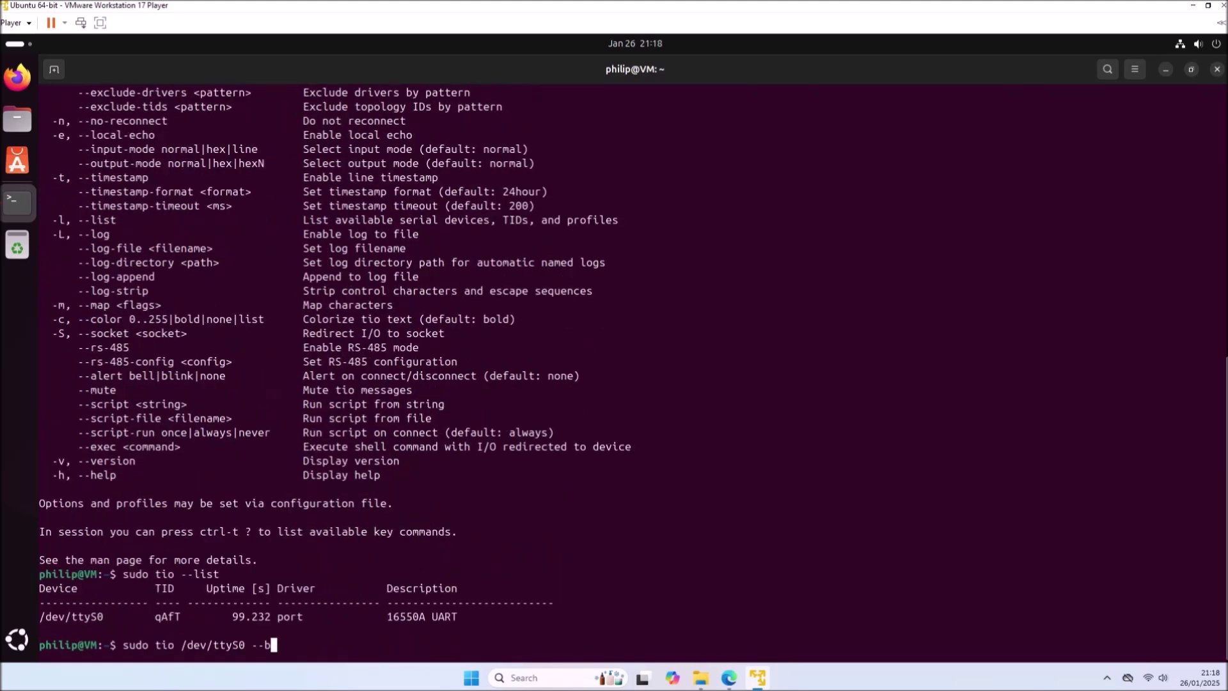
{"action": "type", "text": "audrate 9600"}
{"action": "key", "text": "Return"}
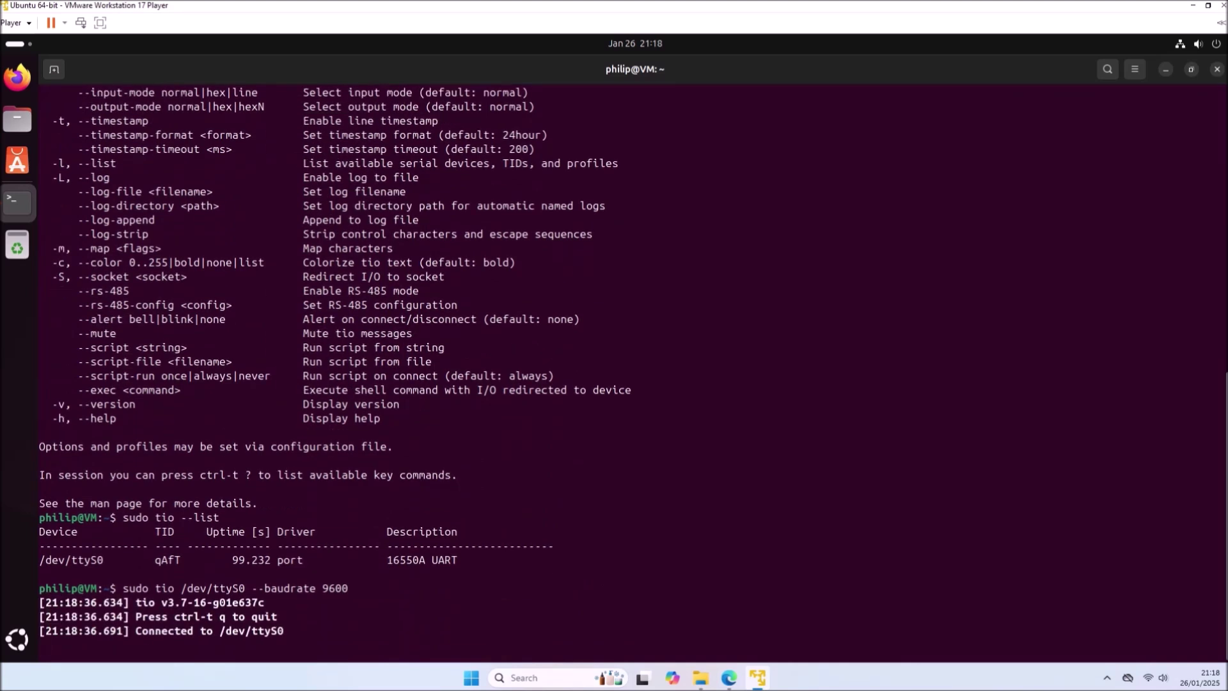
{"action": "key", "text": "ctrl+t"}
{"action": "key", "text": "q"}
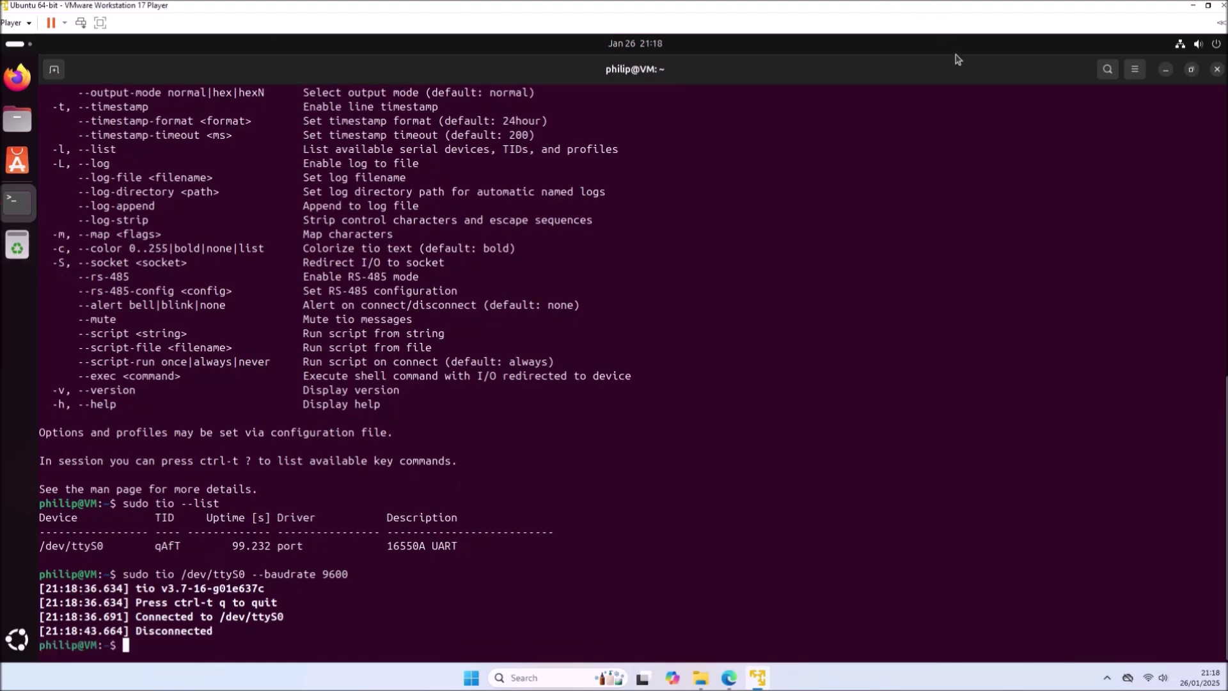
{"action": "left_click", "coordinate": [1217, 69]}
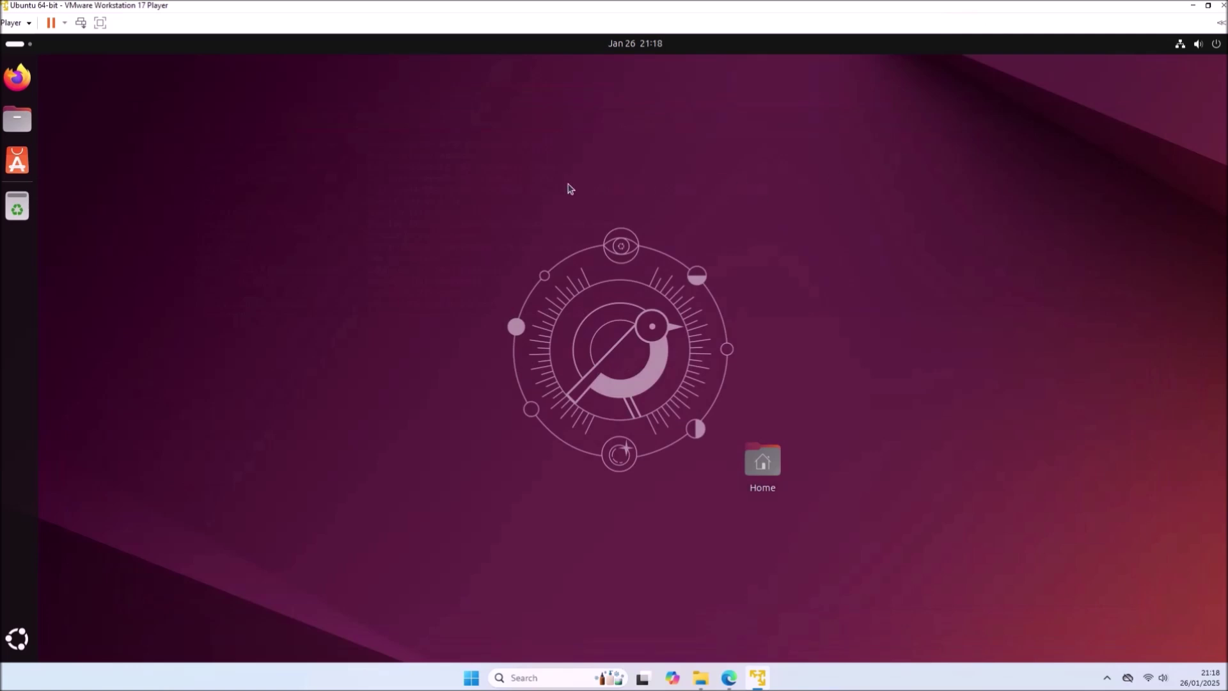
- Shut down the Ubuntu guest immediately through its quick-settings power menu
{"action": "left_click", "coordinate": [1205, 48]}
{"action": "left_click", "coordinate": [1203, 83]}
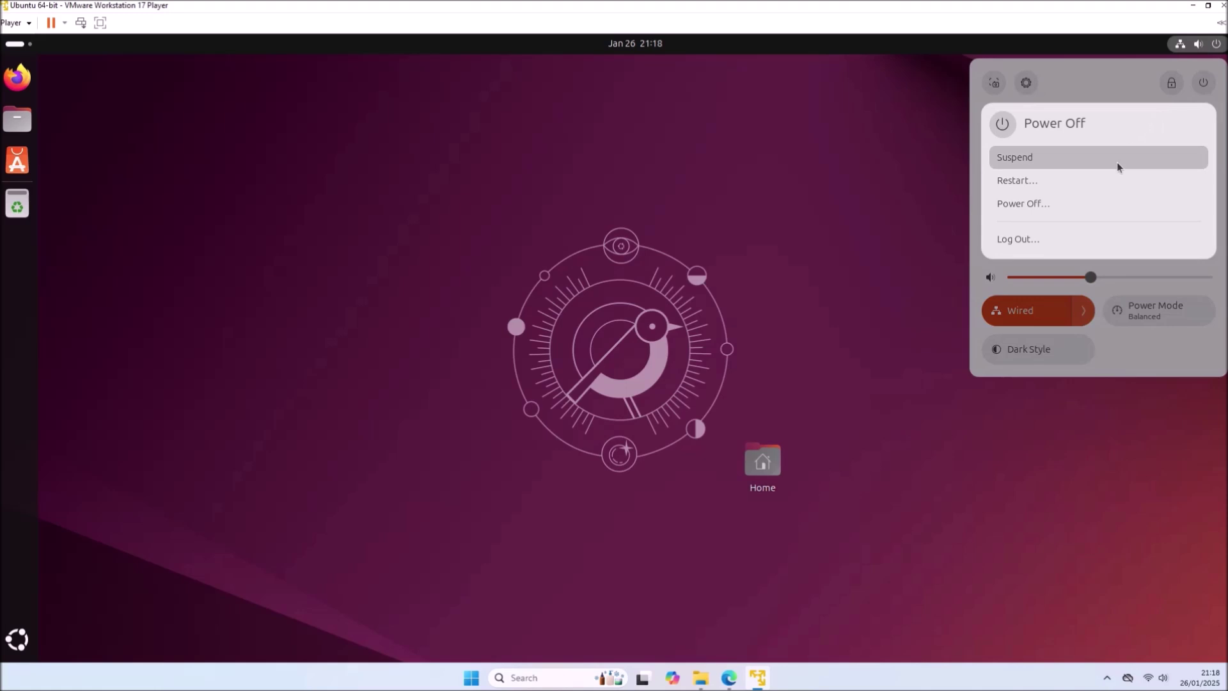
{"action": "left_click", "coordinate": [1102, 202]}
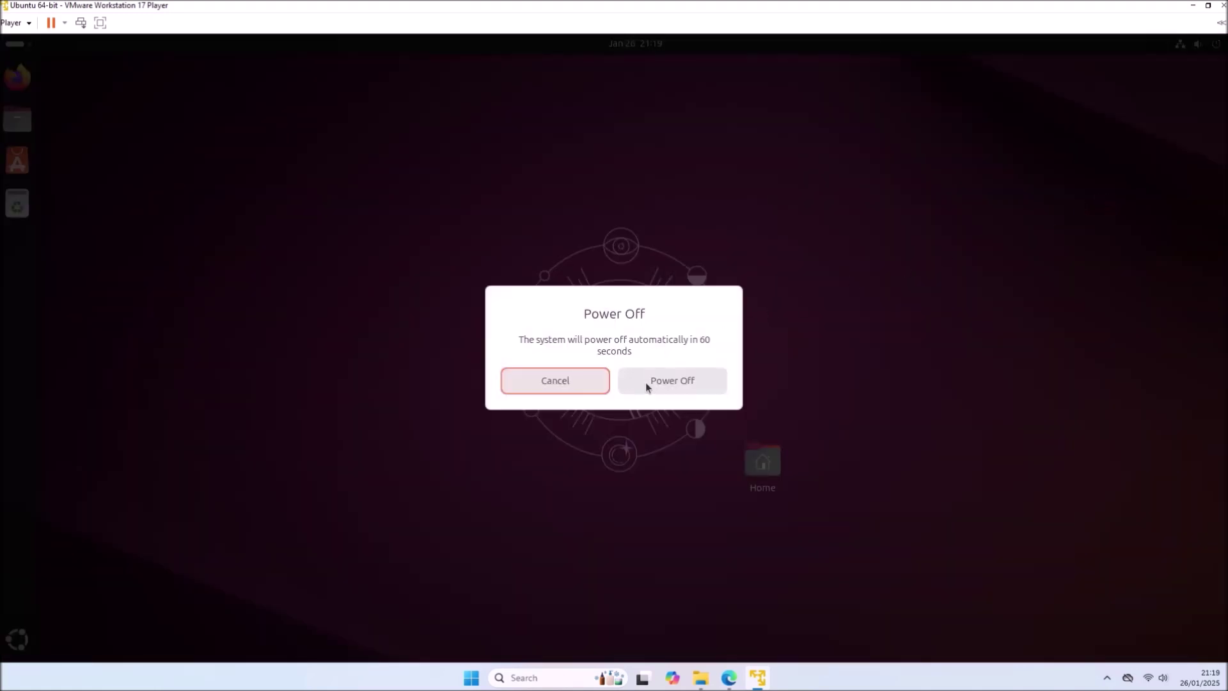
{"action": "left_click", "coordinate": [645, 384]}
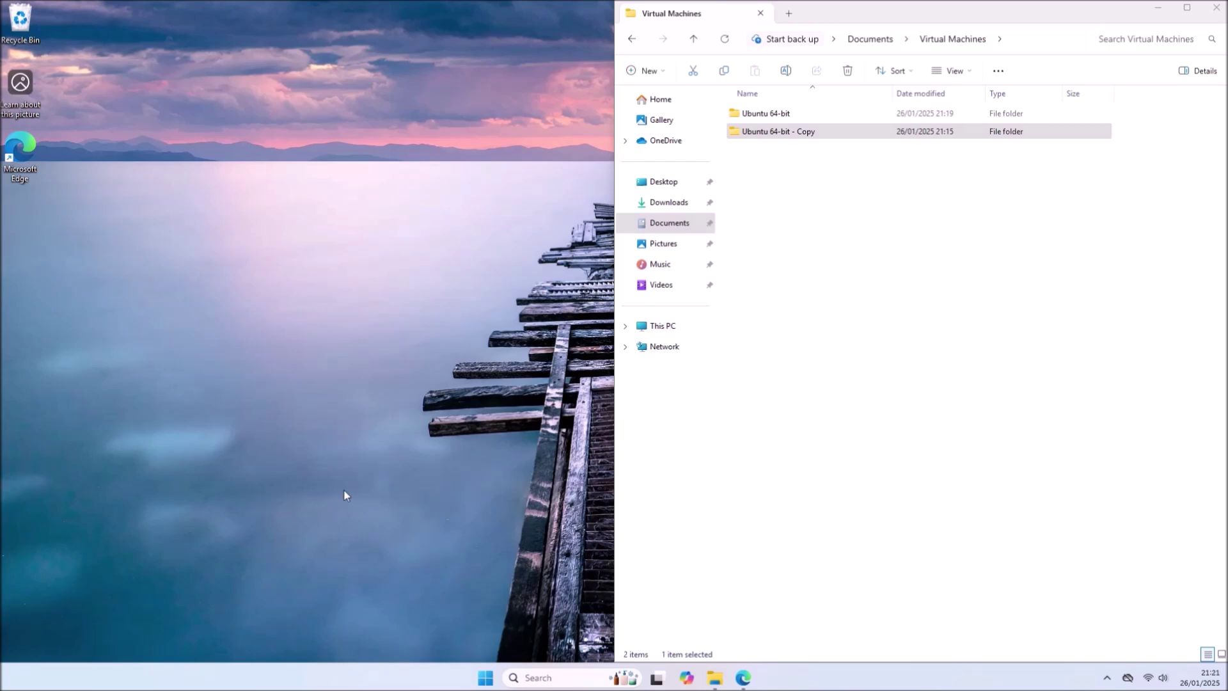
- In a new Edge tab, search 'download windows 11 iso' and open Microsoft's Download Windows 11 page
{"action": "left_click", "coordinate": [754, 678]}
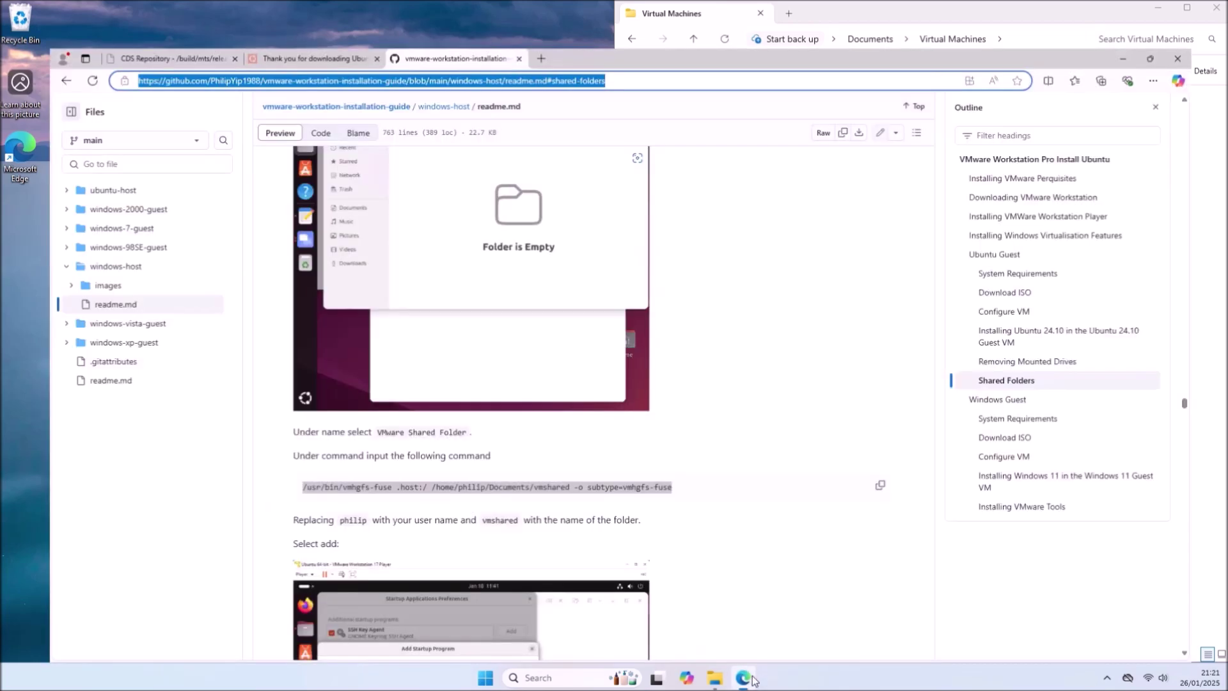
{"action": "left_click", "coordinate": [528, 9]}
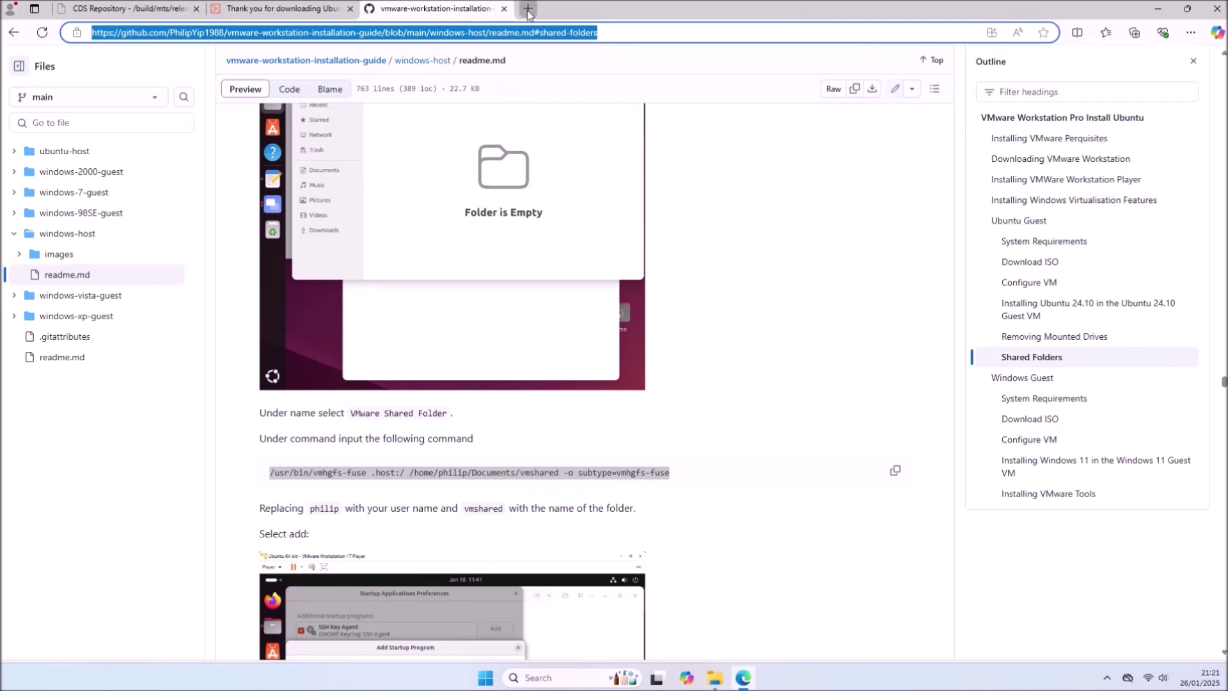
{"action": "type", "text": "download"}
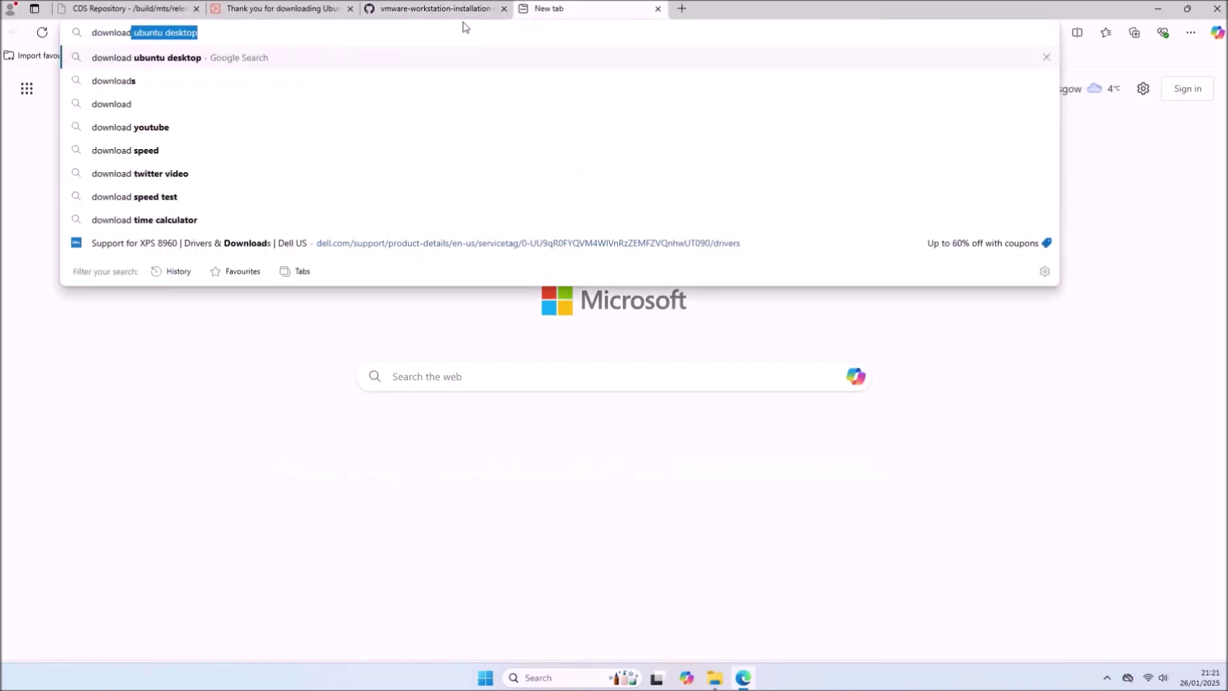
{"action": "type", "text": " windows 11 iso"}
{"action": "key", "text": "Return"}
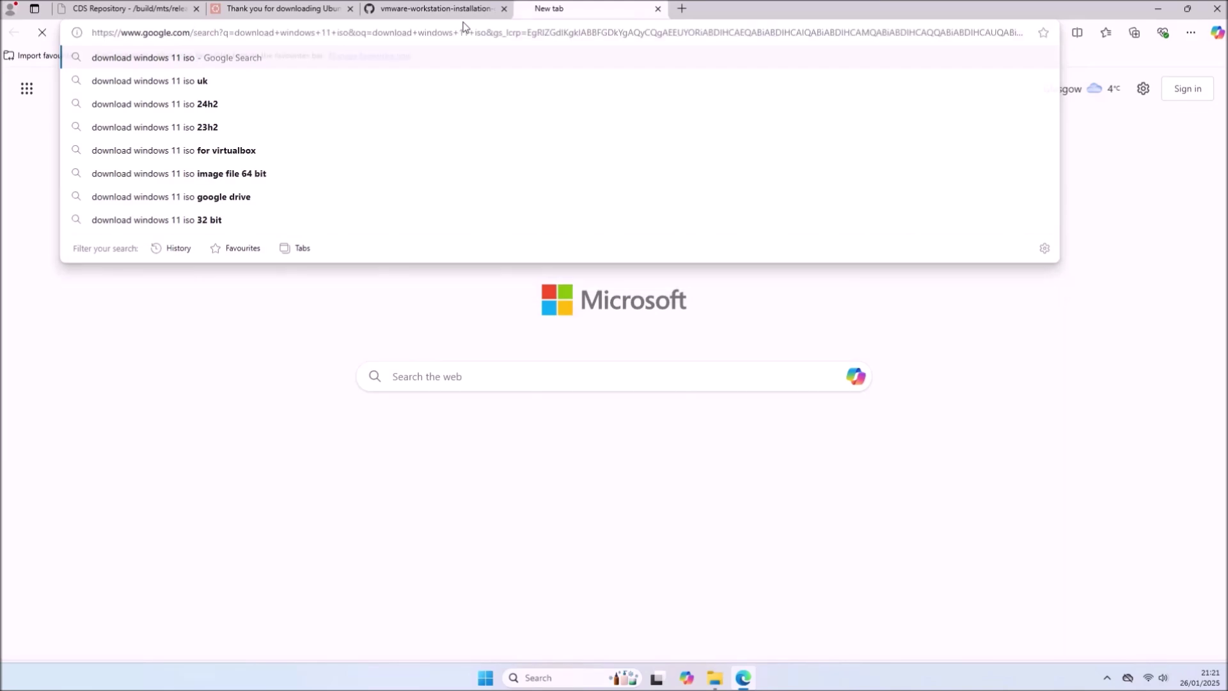
{"action": "left_click", "coordinate": [179, 189]}
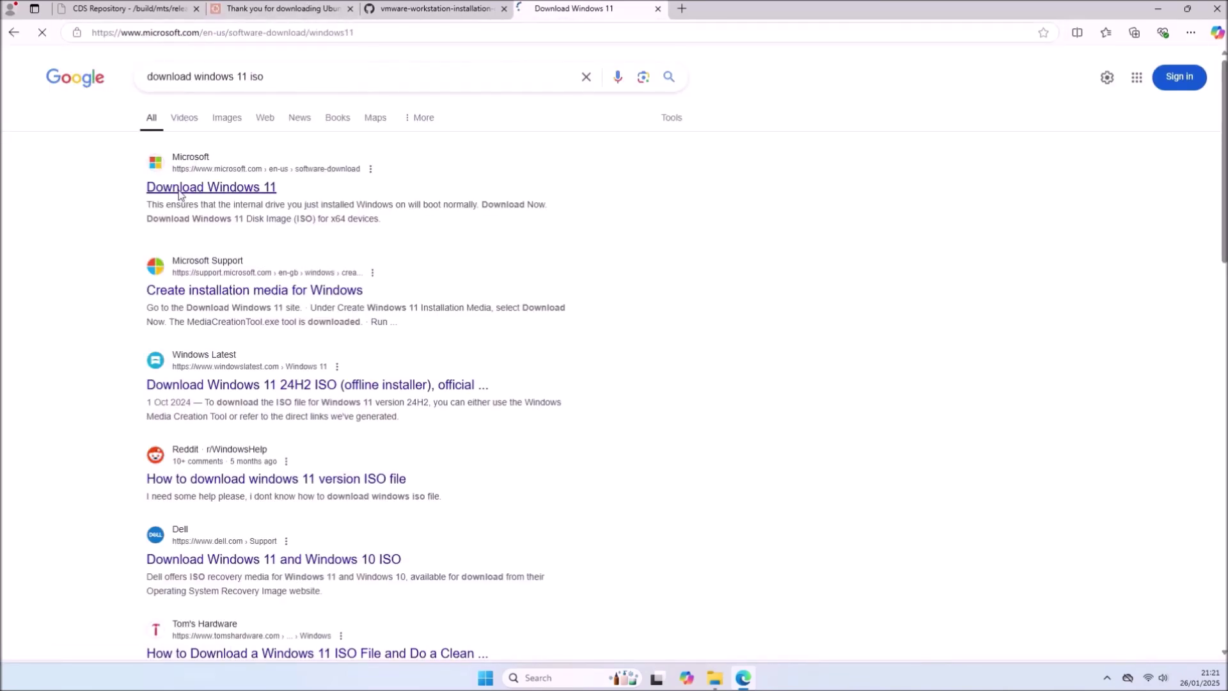
- Select the Windows 11 multi-edition ISO for x64 devices and request the download
{"action": "scroll", "coordinate": [499, 362], "scroll_direction": "down", "scroll_amount": 10}
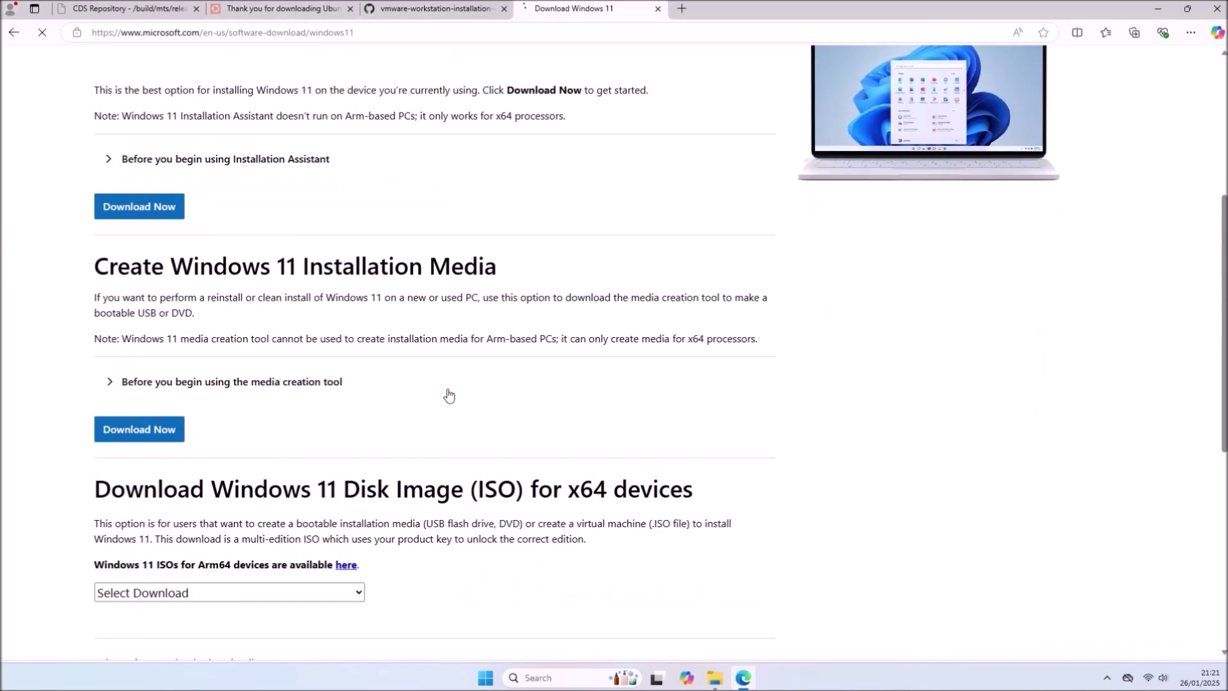
{"action": "left_click", "coordinate": [303, 335]}
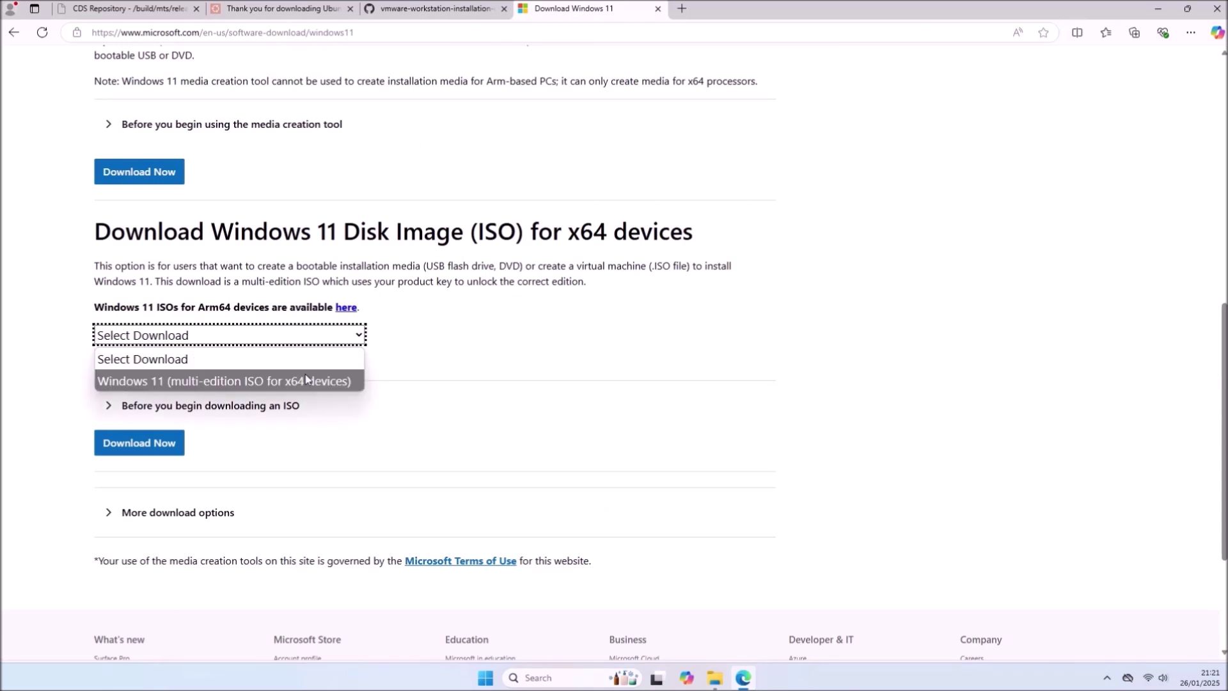
{"action": "left_click", "coordinate": [305, 375]}
{"action": "left_click", "coordinate": [149, 440]}
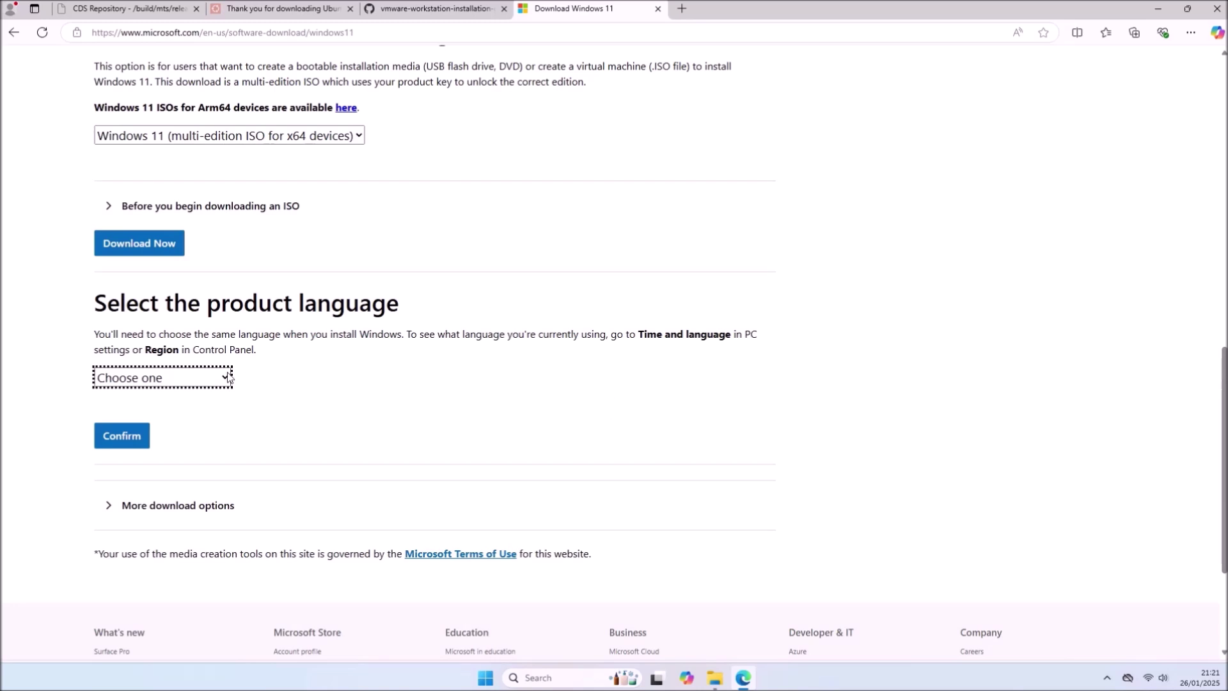
- Choose English International, download the 64-bit ISO, and minimise Edge
{"action": "left_click", "coordinate": [226, 377]}
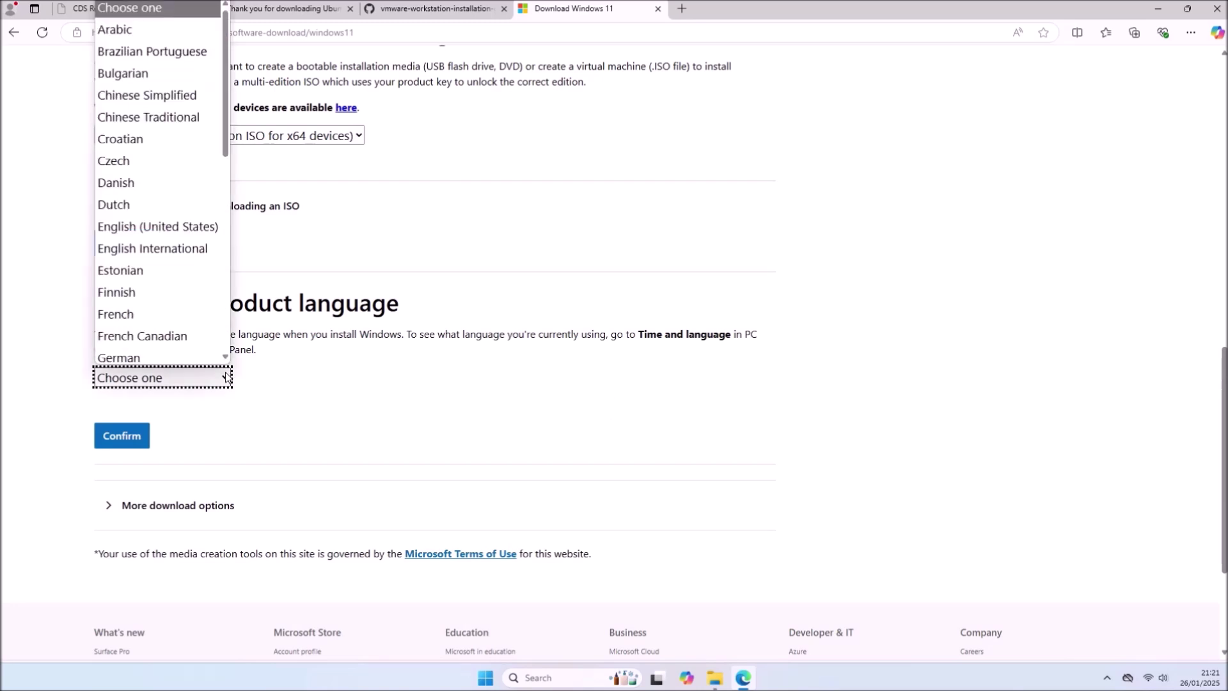
{"action": "left_click", "coordinate": [190, 249]}
{"action": "left_click", "coordinate": [121, 435]}
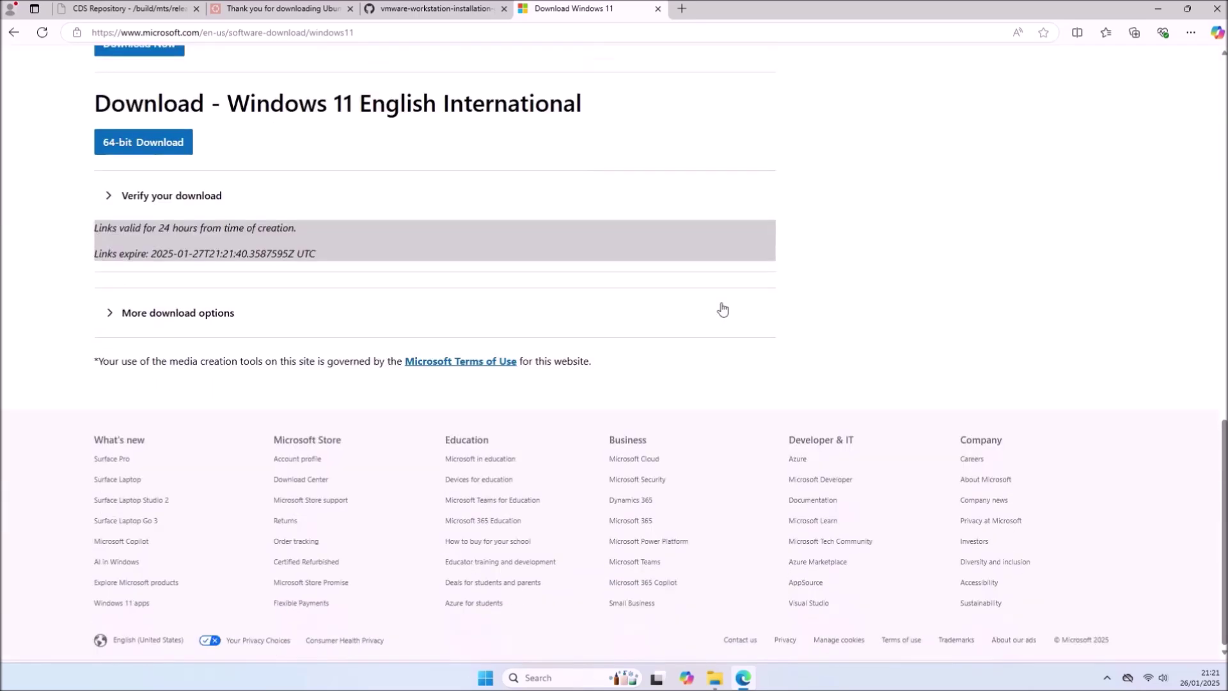
{"action": "left_click", "coordinate": [102, 137]}
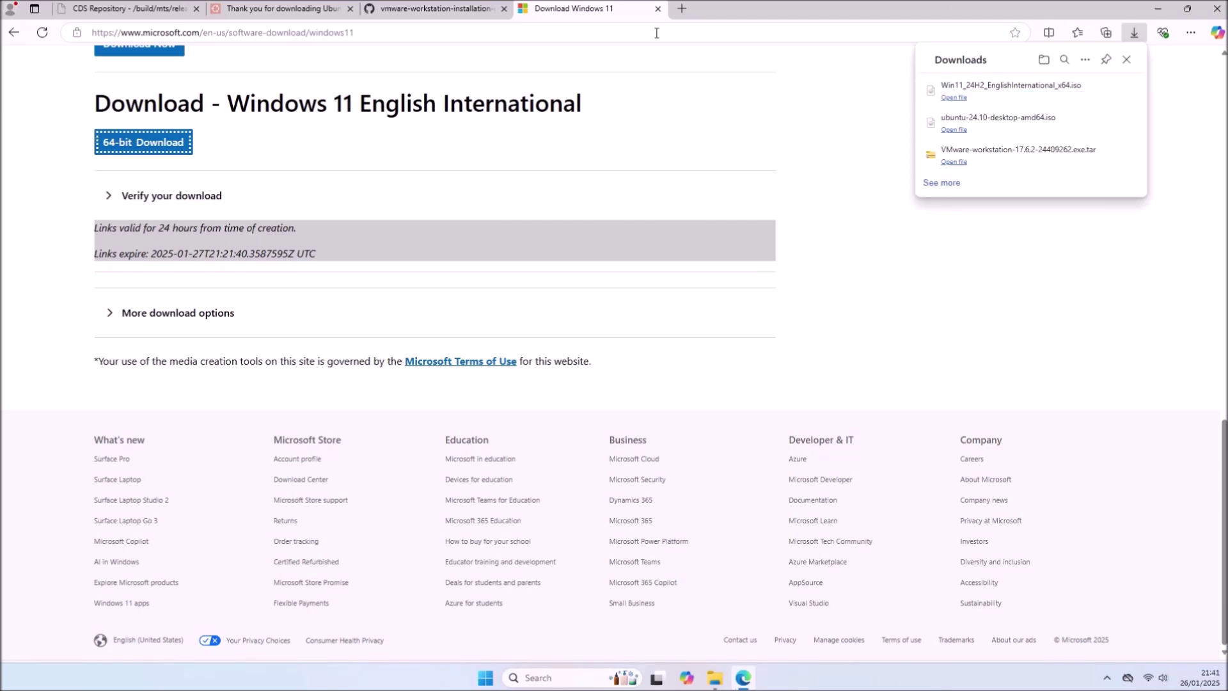
{"action": "left_click", "coordinate": [1144, 18]}
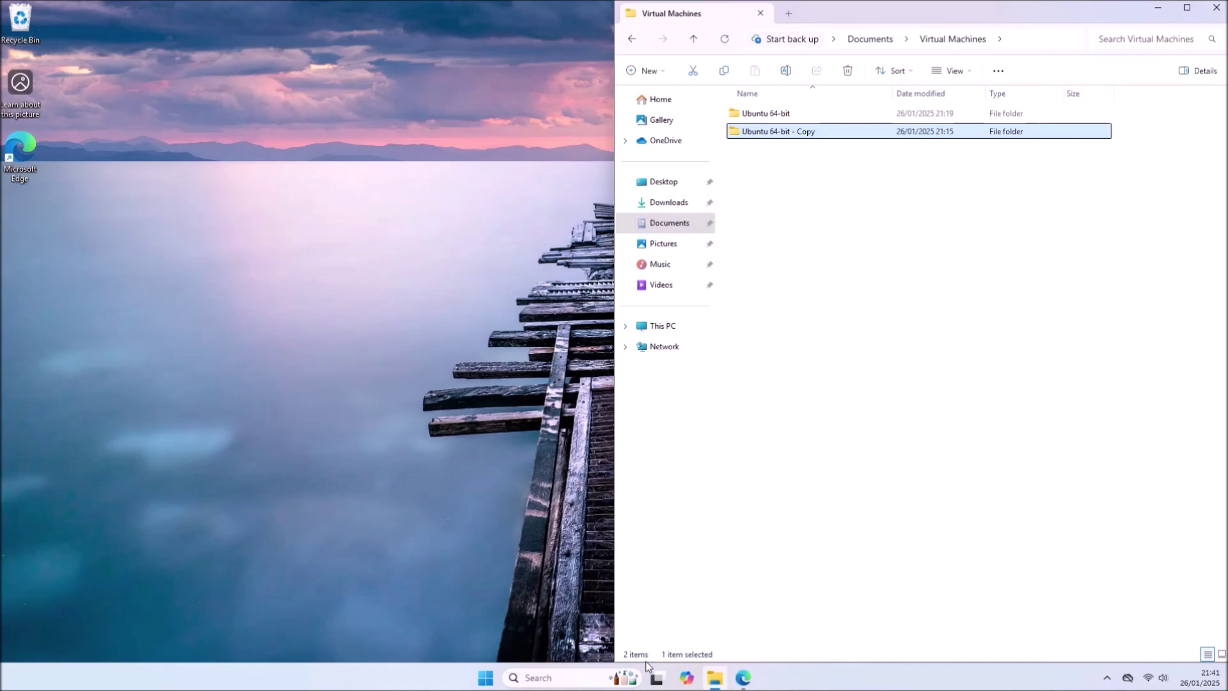
- Launch VMware Workstation Player and start the New Virtual Machine wizard
{"action": "left_click", "coordinate": [481, 680]}
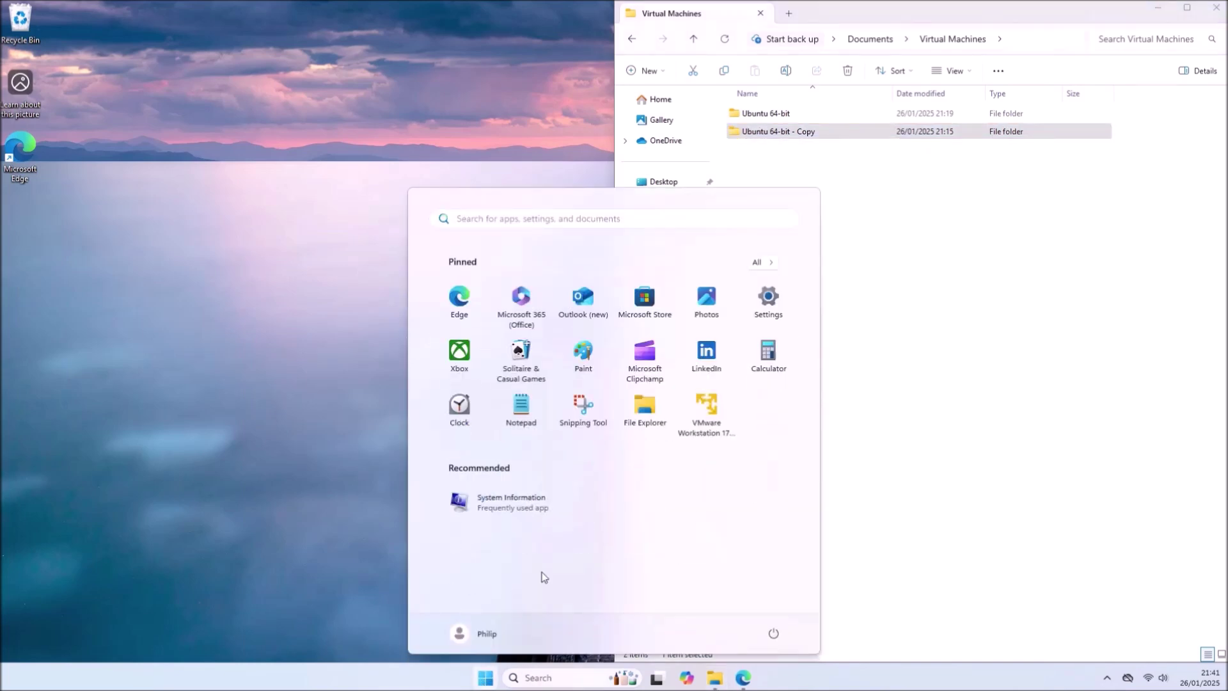
{"action": "left_click", "coordinate": [707, 406]}
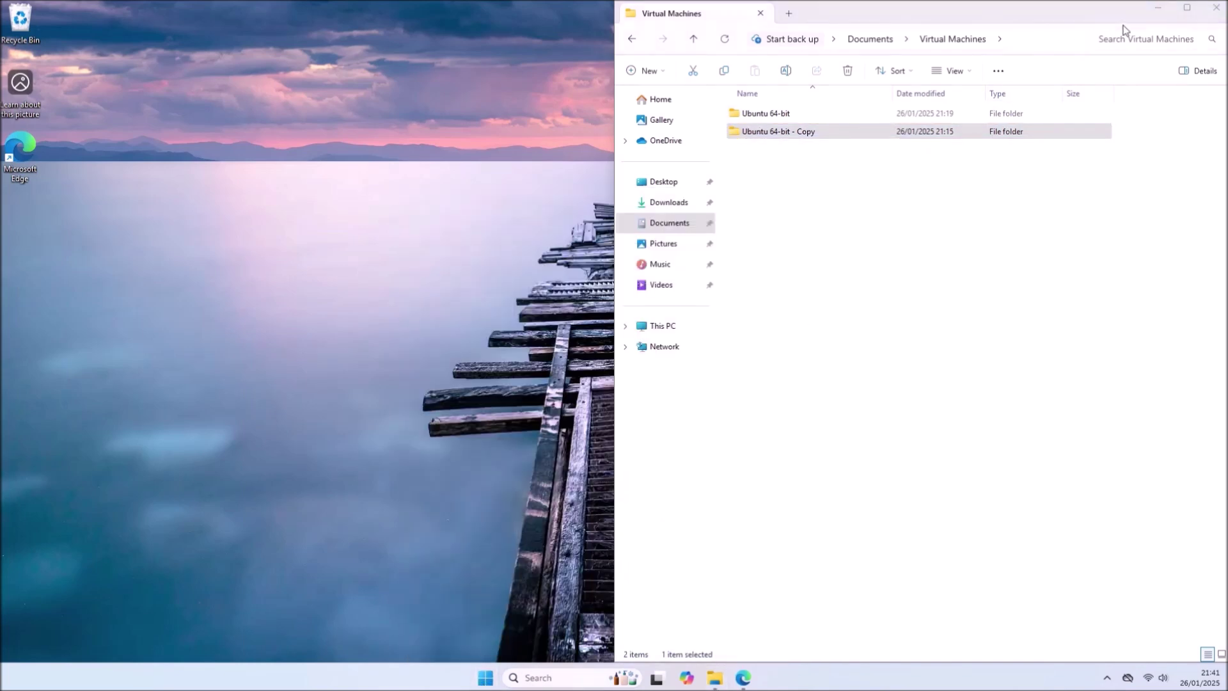
{"action": "left_click", "coordinate": [1154, 10]}
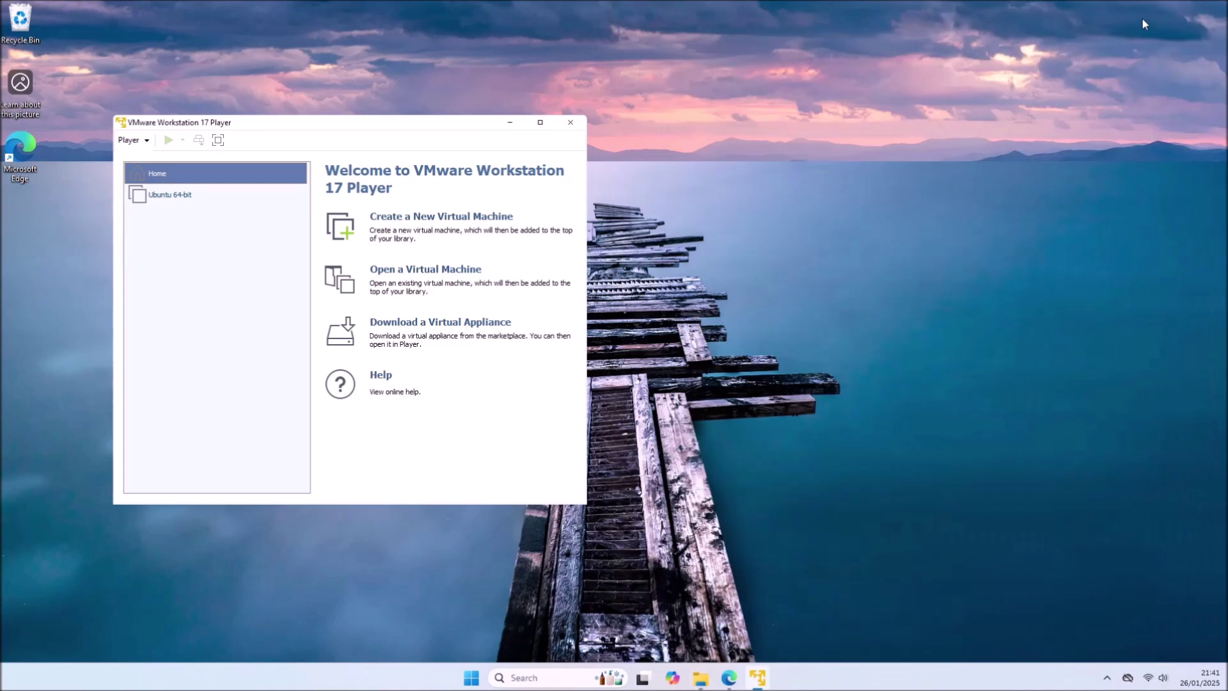
{"action": "left_click", "coordinate": [131, 139]}
{"action": "mouse_move", "coordinate": [275, 157]}
{"action": "left_click", "coordinate": [346, 159]}
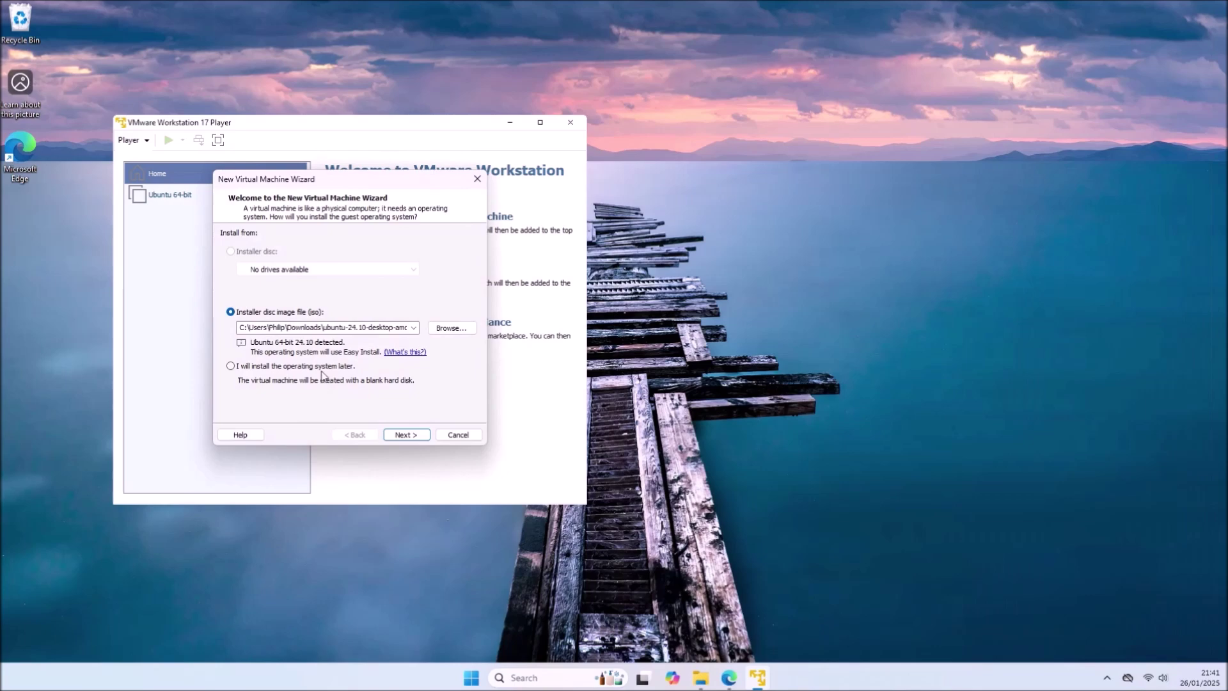
- Use the Windows 11 ISO as the installer and keep the name Windows 11 x64
{"action": "left_click", "coordinate": [449, 328]}
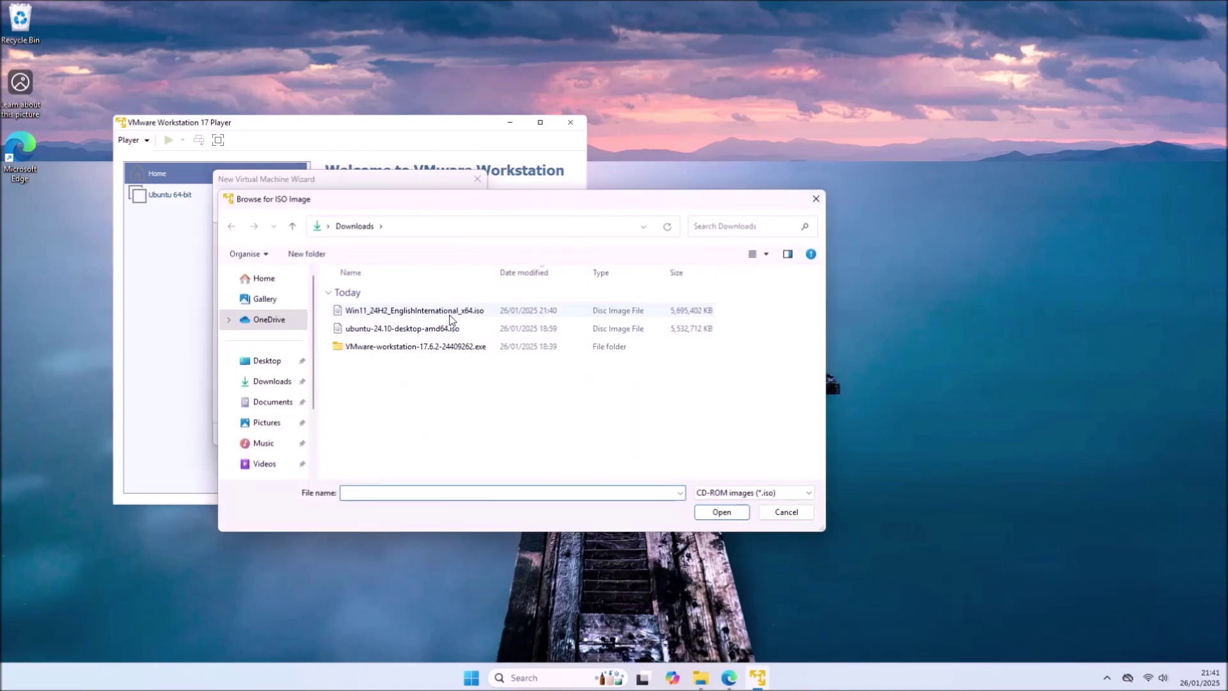
{"action": "double_click", "coordinate": [449, 313]}
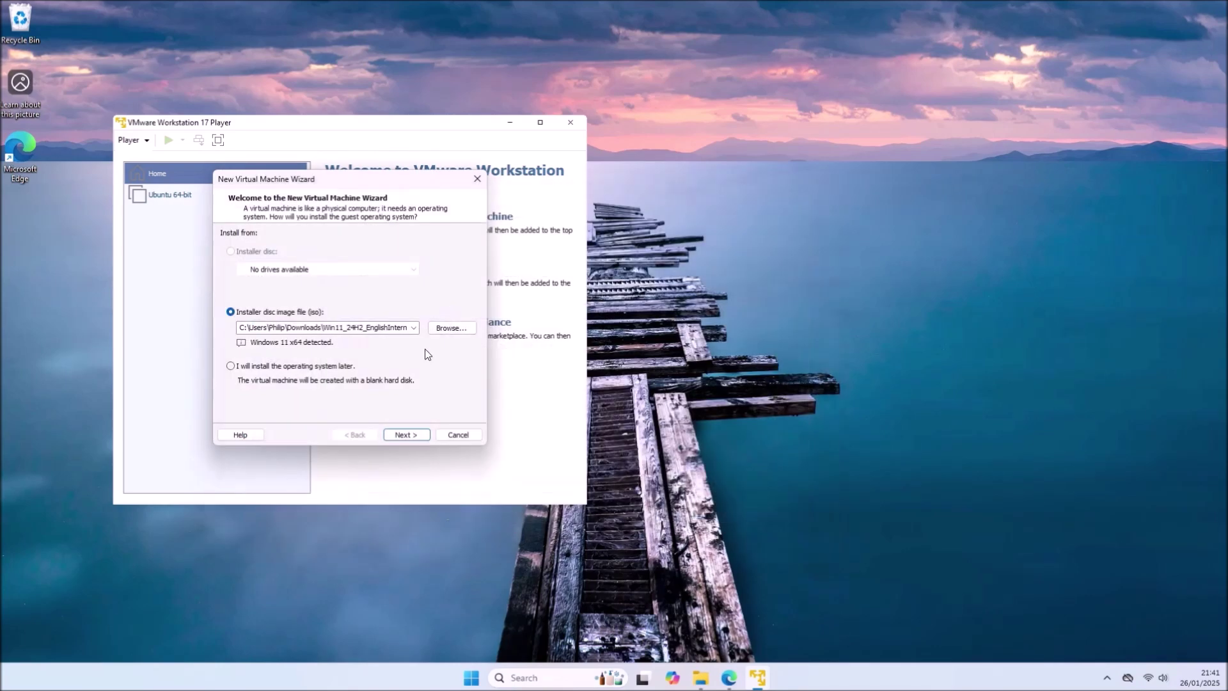
{"action": "left_click", "coordinate": [413, 433]}
{"action": "left_click", "coordinate": [413, 433]}
- Enter an encryption password and set the disk capacity to 256 GB
{"action": "left_click", "coordinate": [356, 361]}
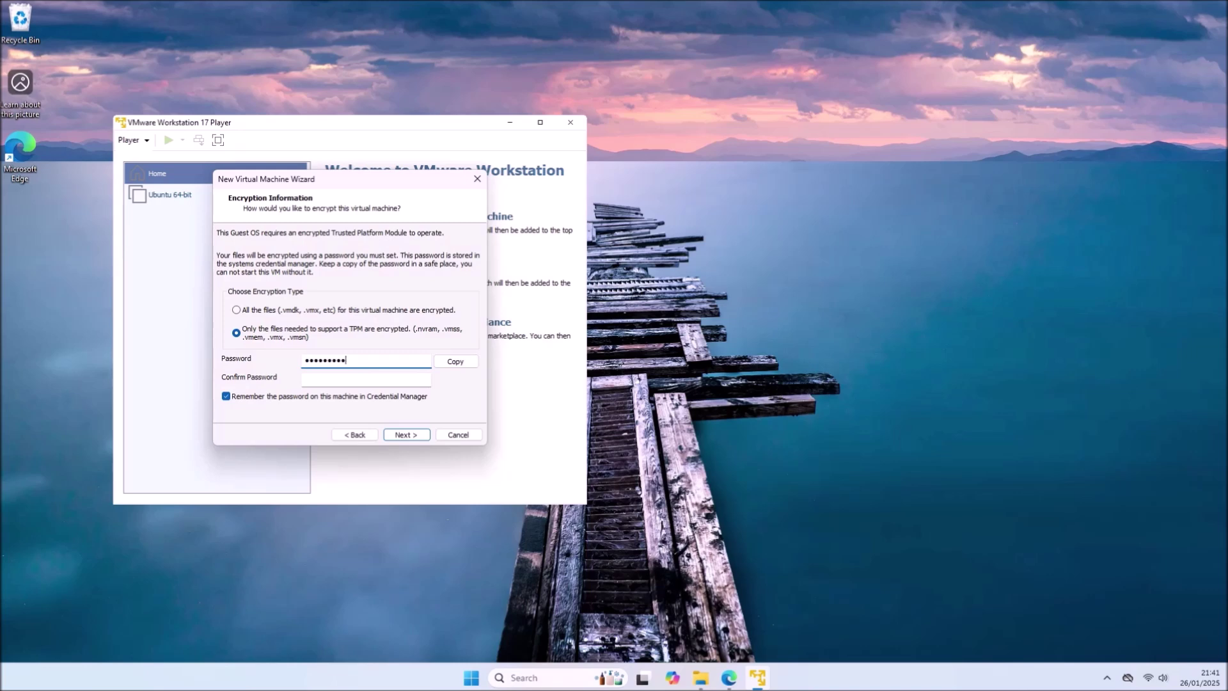
{"action": "left_click", "coordinate": [356, 377]}
{"action": "left_click", "coordinate": [406, 434]}
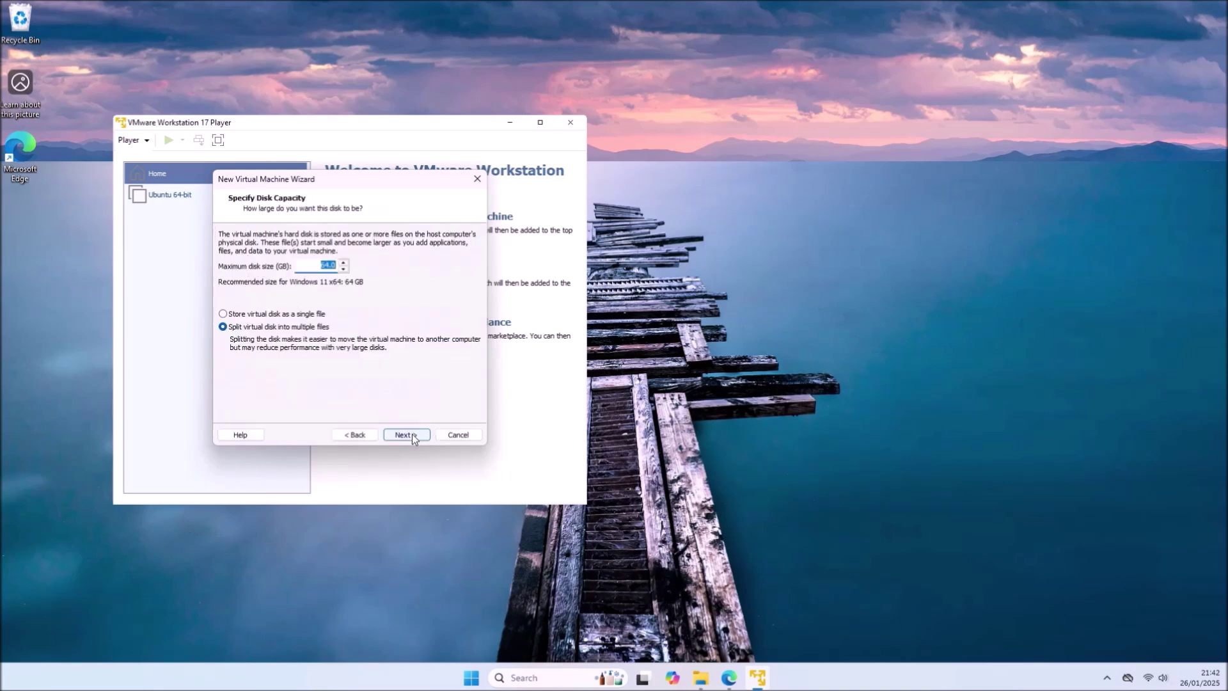
{"action": "type", "text": "256"}
{"action": "left_click", "coordinate": [412, 433]}
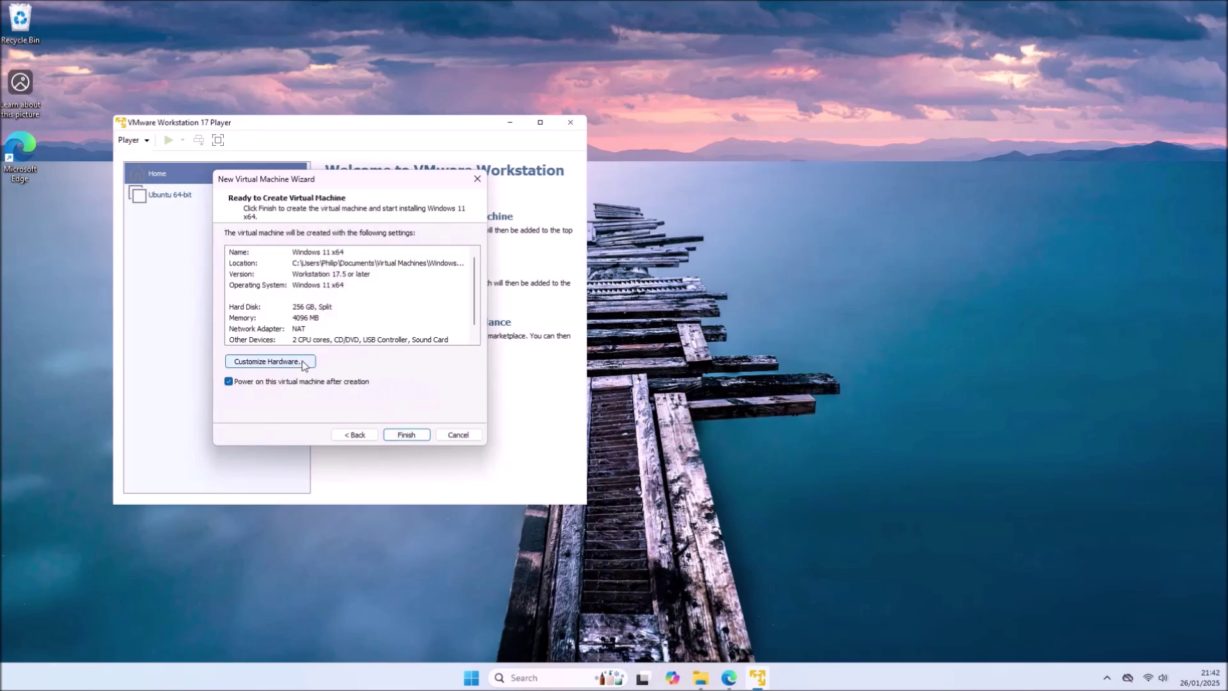
- Review the processor, CD/DVD, network, USB, sound and display hardware settings
{"action": "left_click", "coordinate": [305, 364]}
{"action": "left_click", "coordinate": [273, 143]}
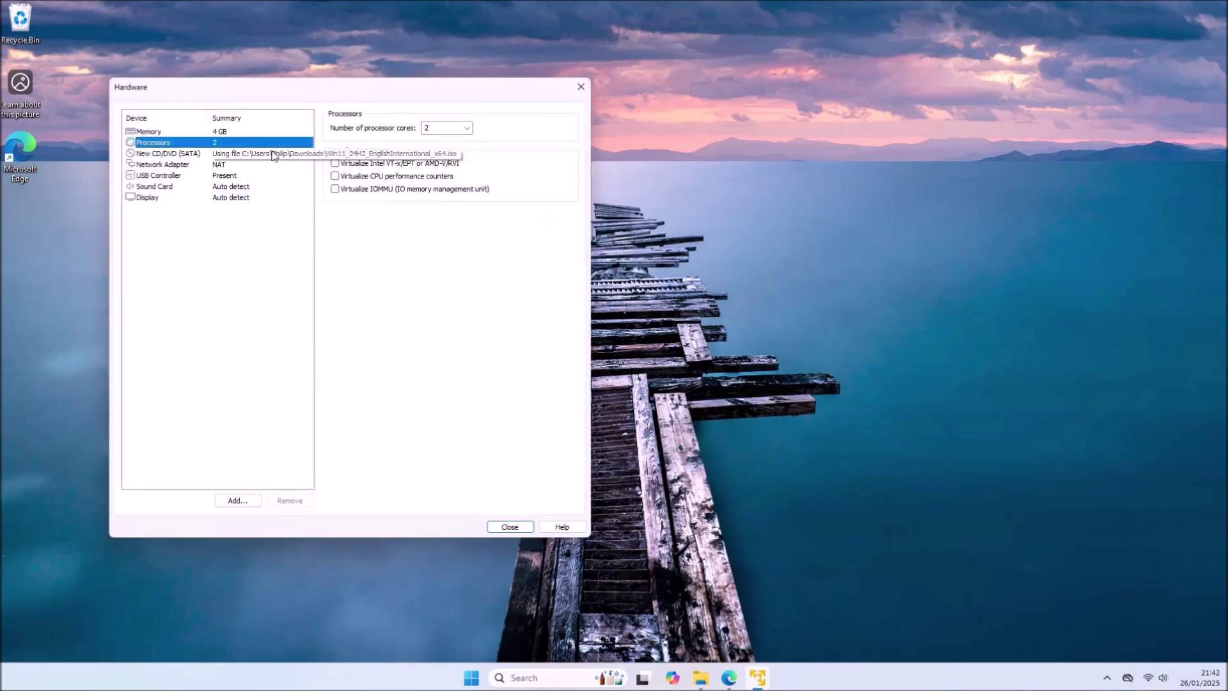
{"action": "left_click", "coordinate": [275, 153]}
{"action": "left_click", "coordinate": [275, 164]}
{"action": "left_click", "coordinate": [274, 175]}
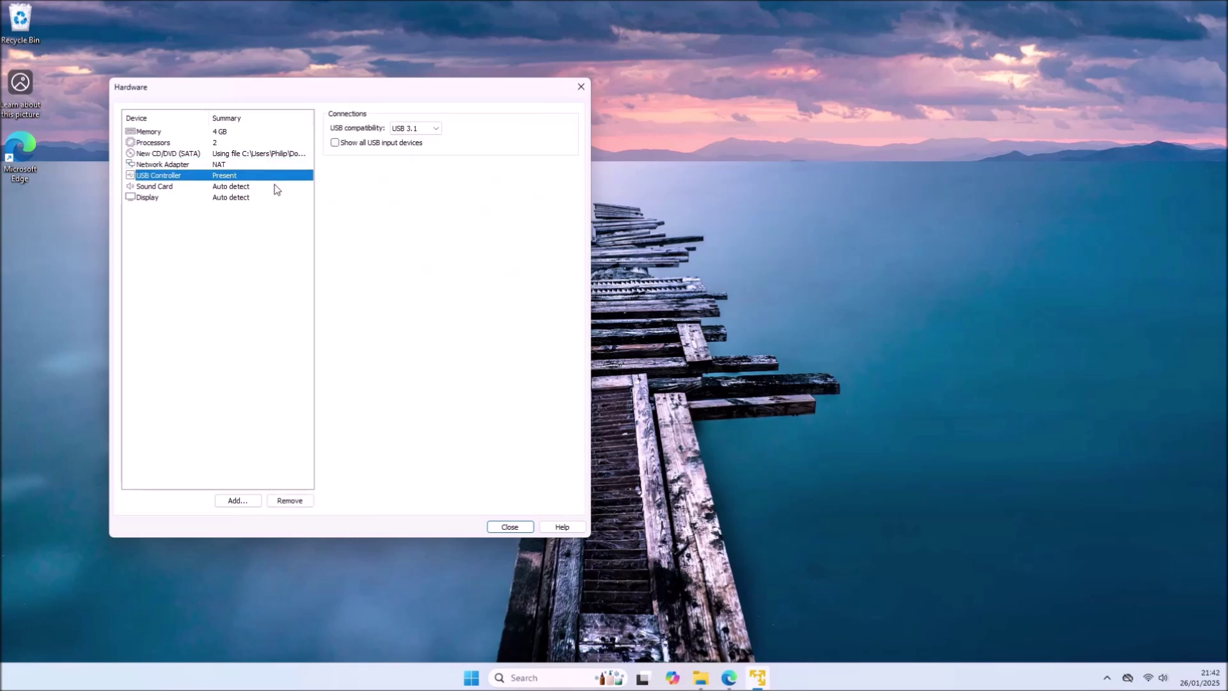
{"action": "left_click", "coordinate": [277, 186]}
{"action": "left_click", "coordinate": [276, 197]}
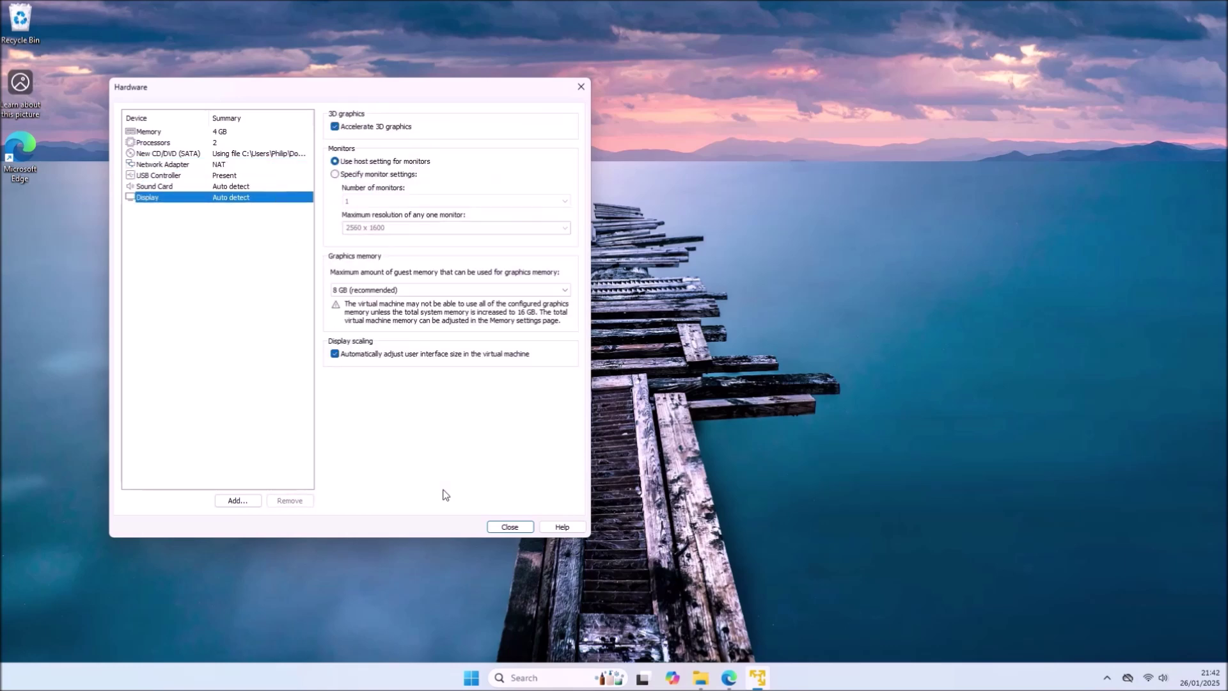
{"action": "left_click", "coordinate": [508, 527]}
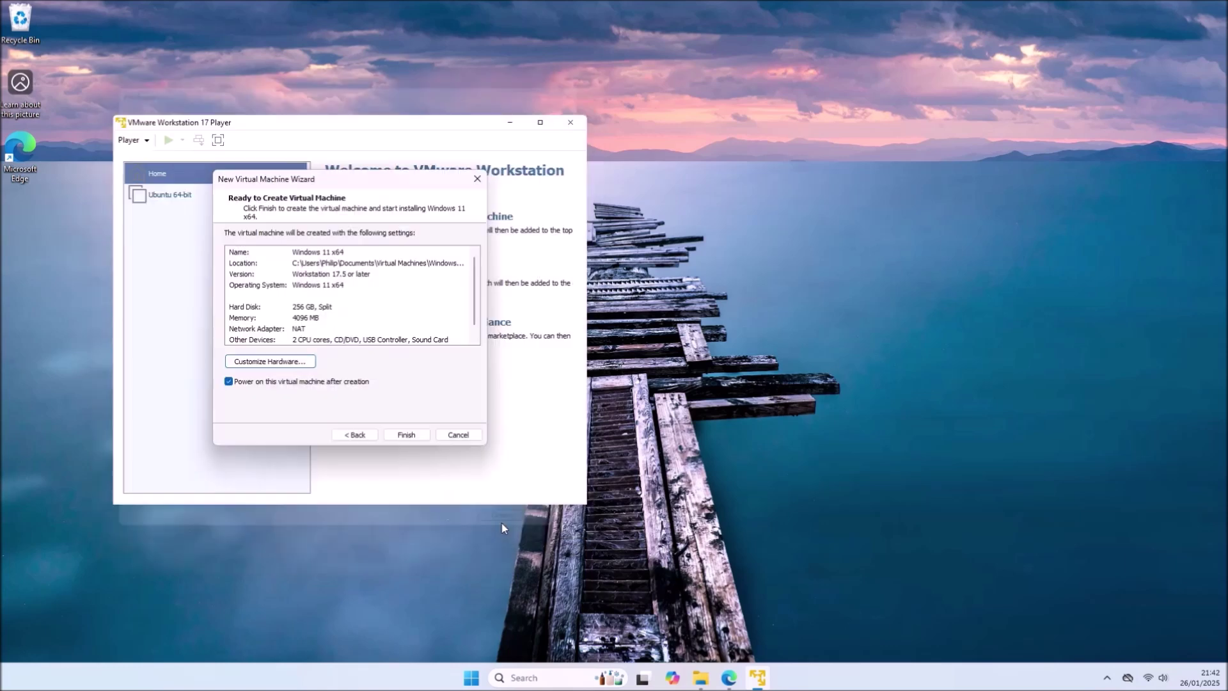
- Create the Windows 11 VM and accept the VMware Tools update download in the background
{"action": "left_click", "coordinate": [394, 438]}
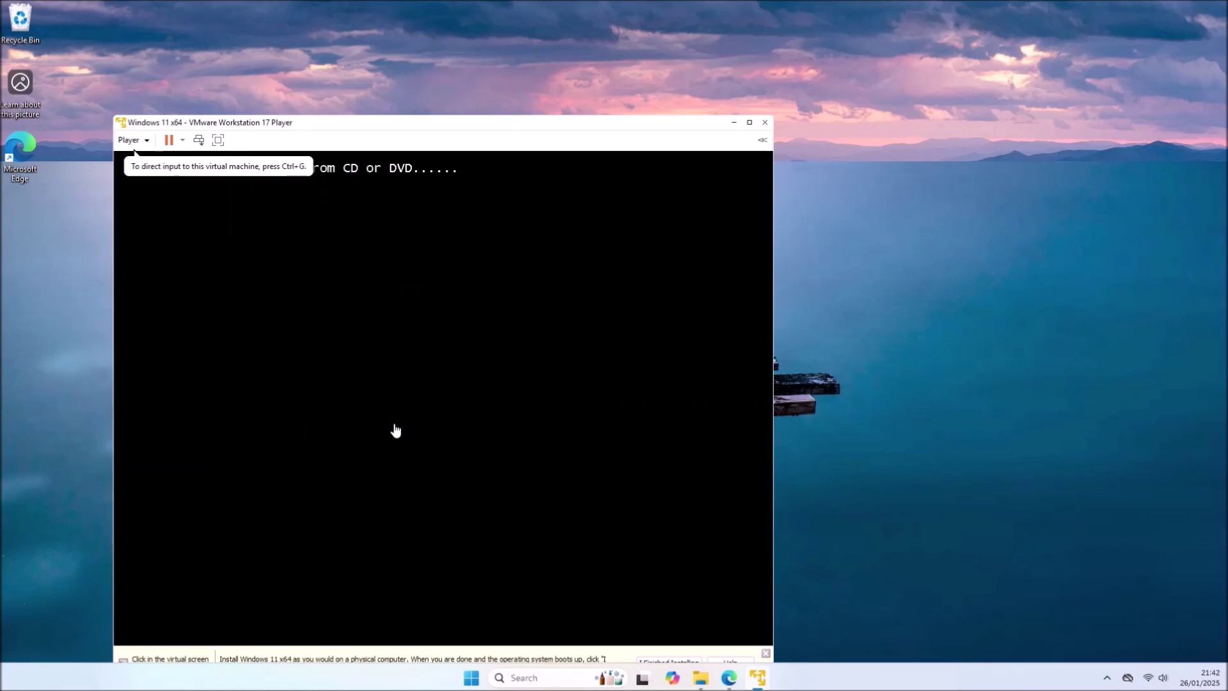
{"action": "left_click", "coordinate": [448, 440]}
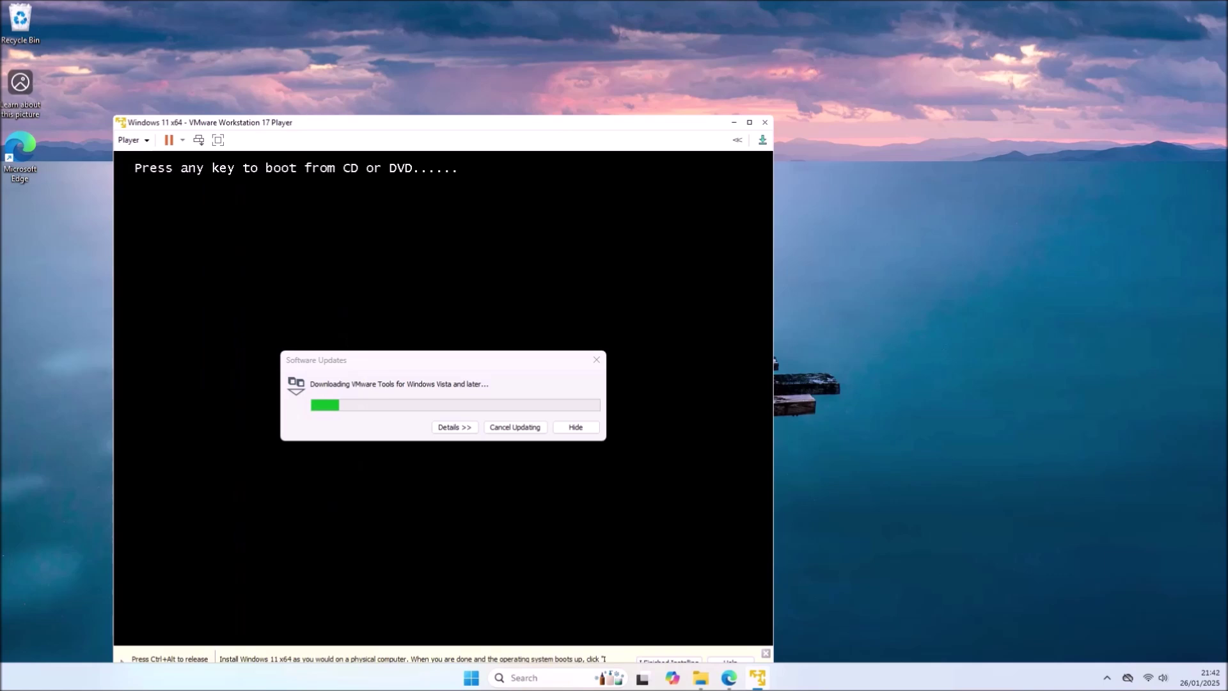
{"action": "key", "text": "ctrl+alt"}
{"action": "left_click", "coordinate": [577, 429]}
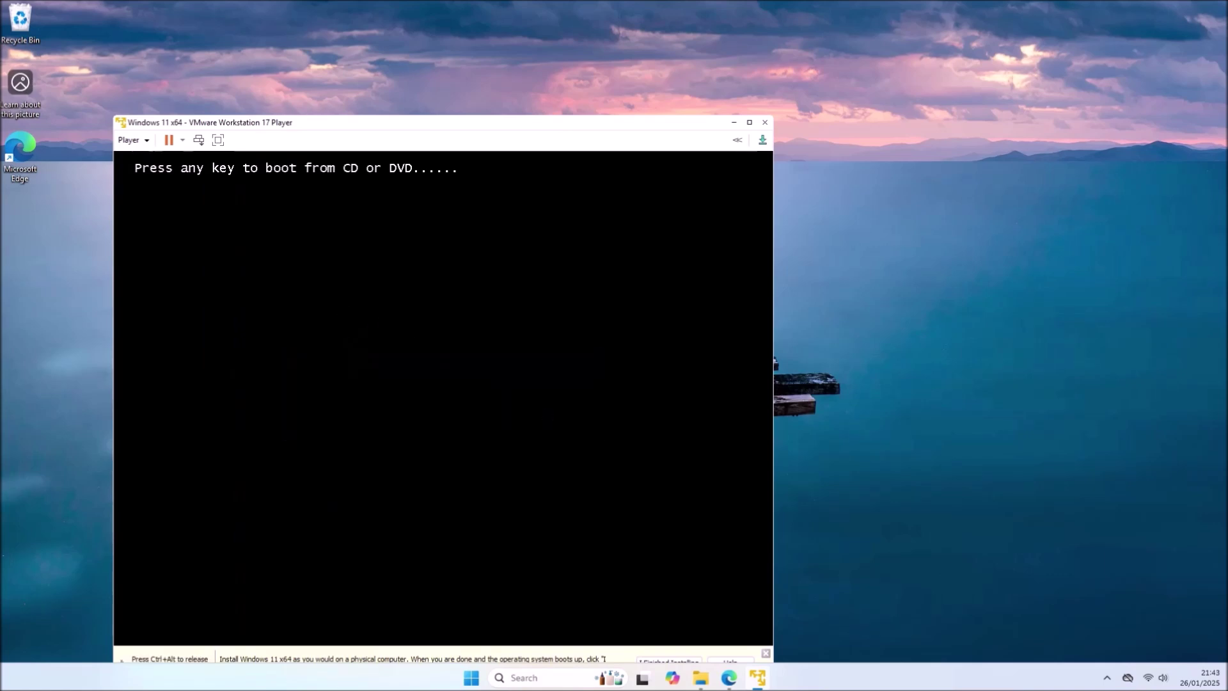
- Move the VM window higher and grant VMware the administrator privilege it requests
{"action": "left_click_drag", "start_coordinate": [496, 125], "coordinate": [491, 65]}
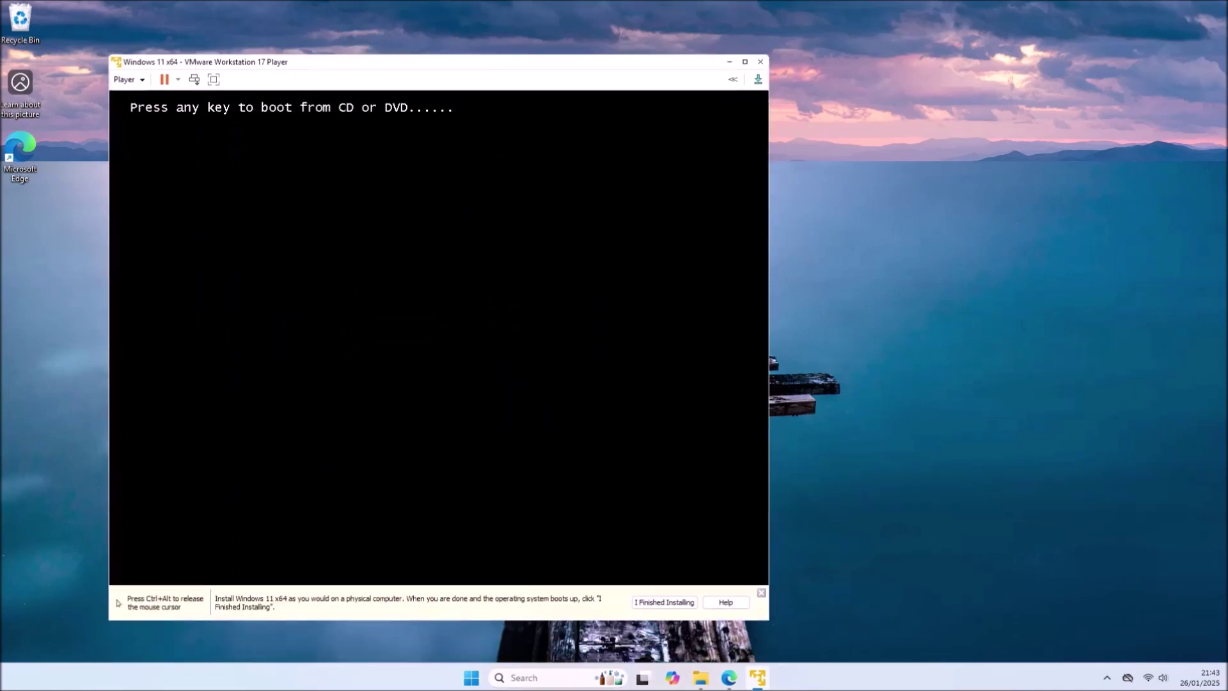
{"action": "key", "text": "ctrl+alt"}
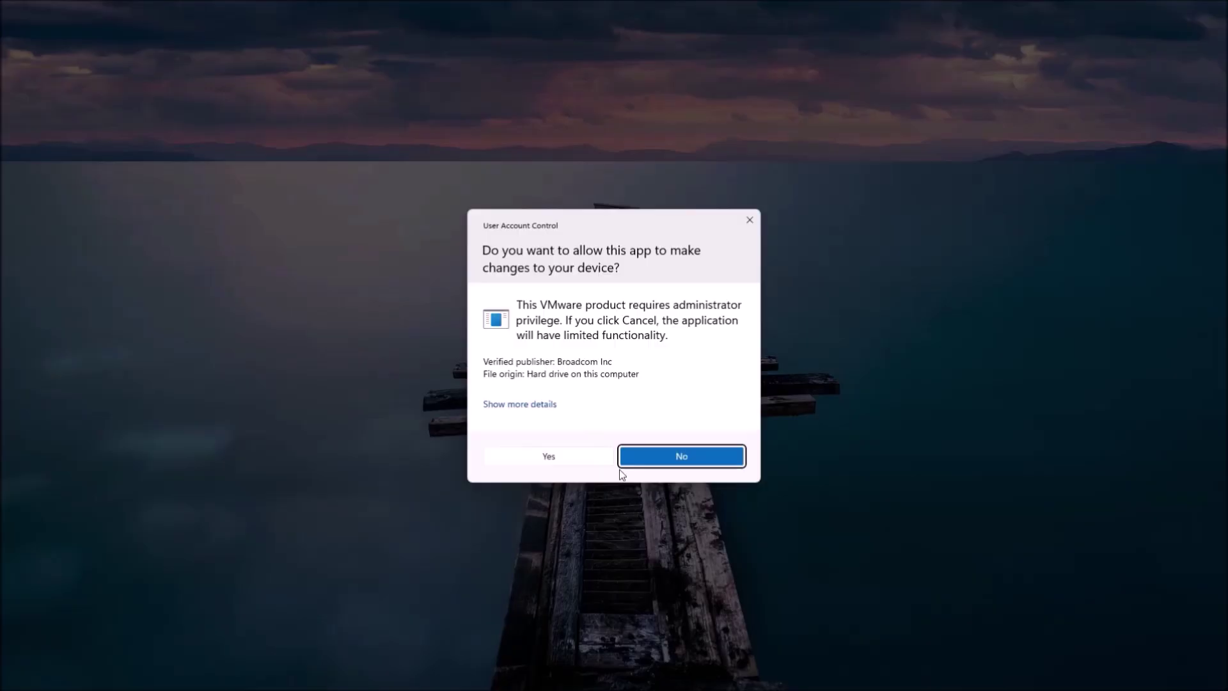
{"action": "left_click", "coordinate": [628, 462]}
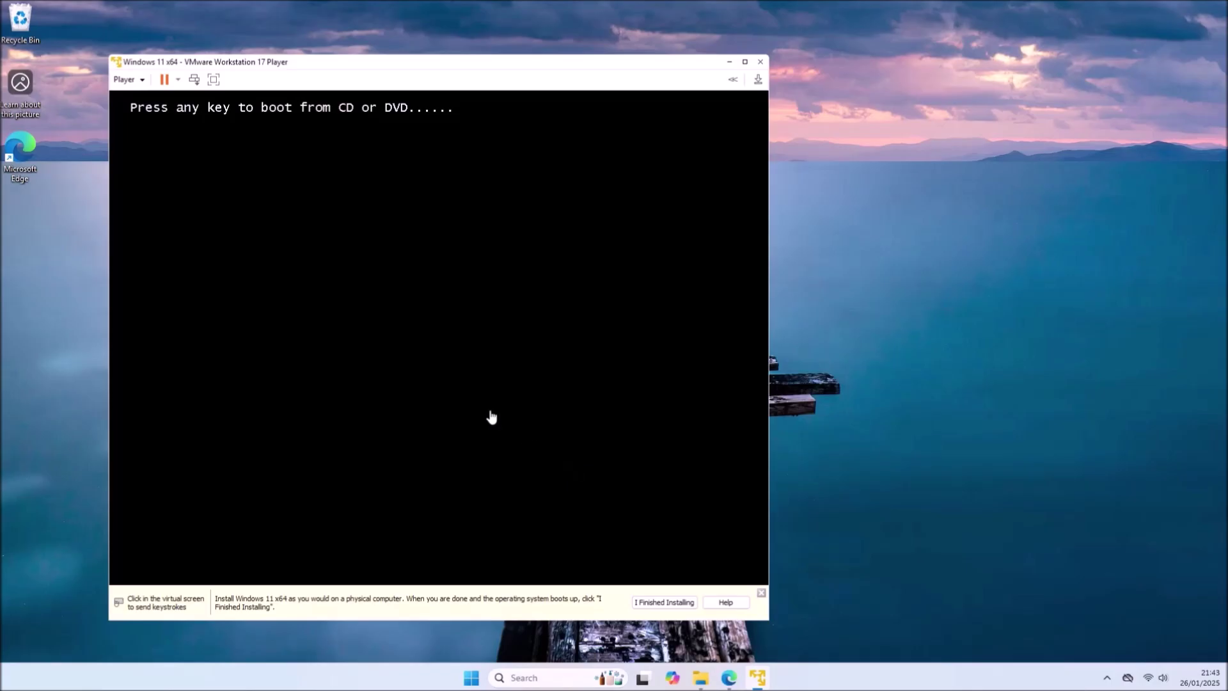
{"action": "left_click", "coordinate": [460, 388]}
{"action": "key", "text": "ctrl+alt"}
{"action": "left_click", "coordinate": [128, 79]}
{"action": "left_click", "coordinate": [335, 243]}
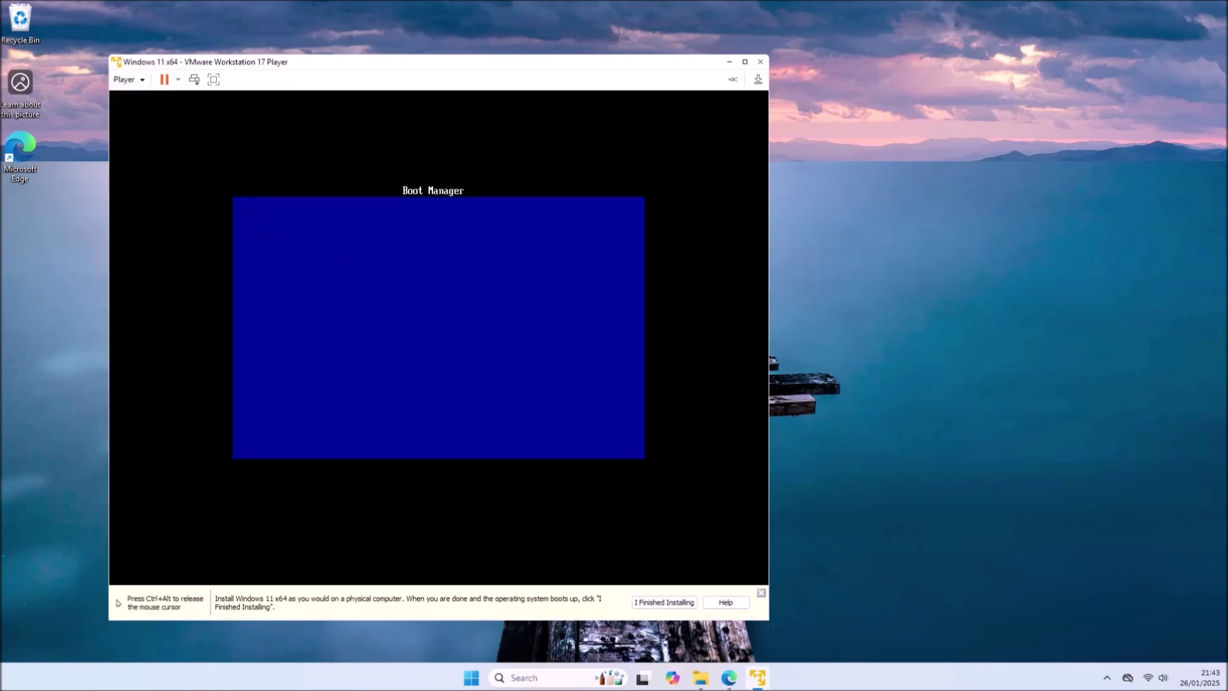
{"action": "key", "text": "ctrl+alt"}
- Restart the guest via Player > Power > Restart Guest and boot it from the installation disc
{"action": "left_click", "coordinate": [128, 80]}
{"action": "mouse_move", "coordinate": [151, 115]}
{"action": "left_click", "coordinate": [327, 159]}
{"action": "left_click", "coordinate": [467, 364]}
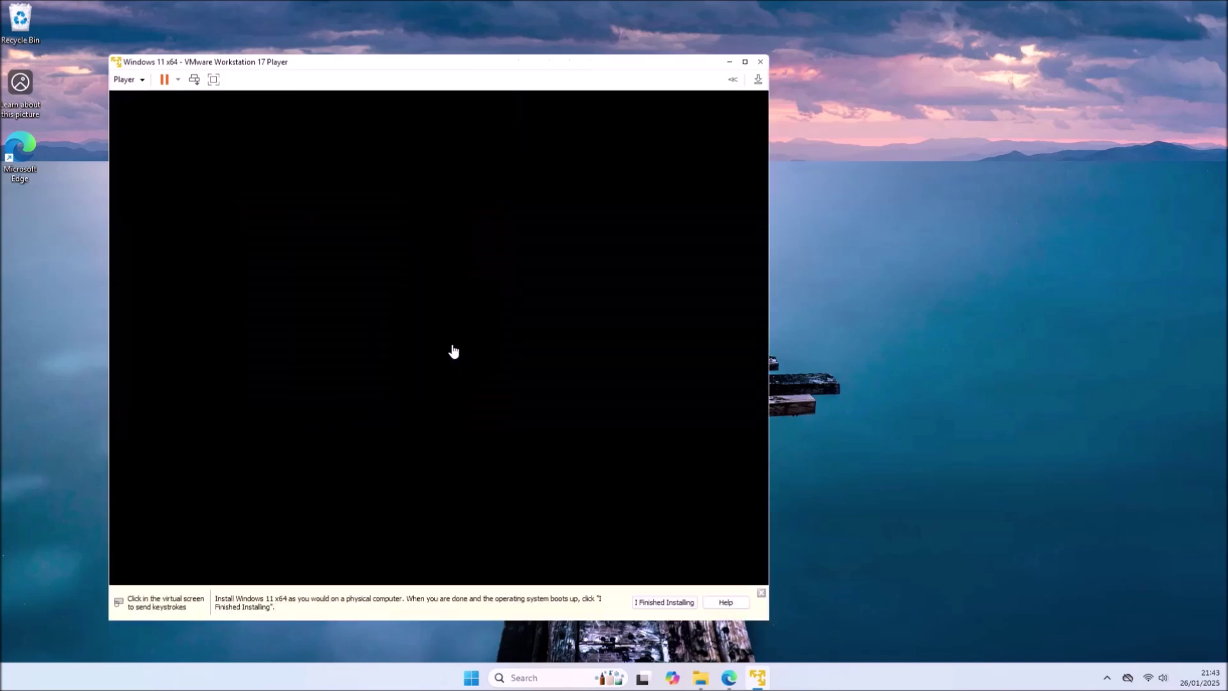
{"action": "left_click", "coordinate": [351, 355]}
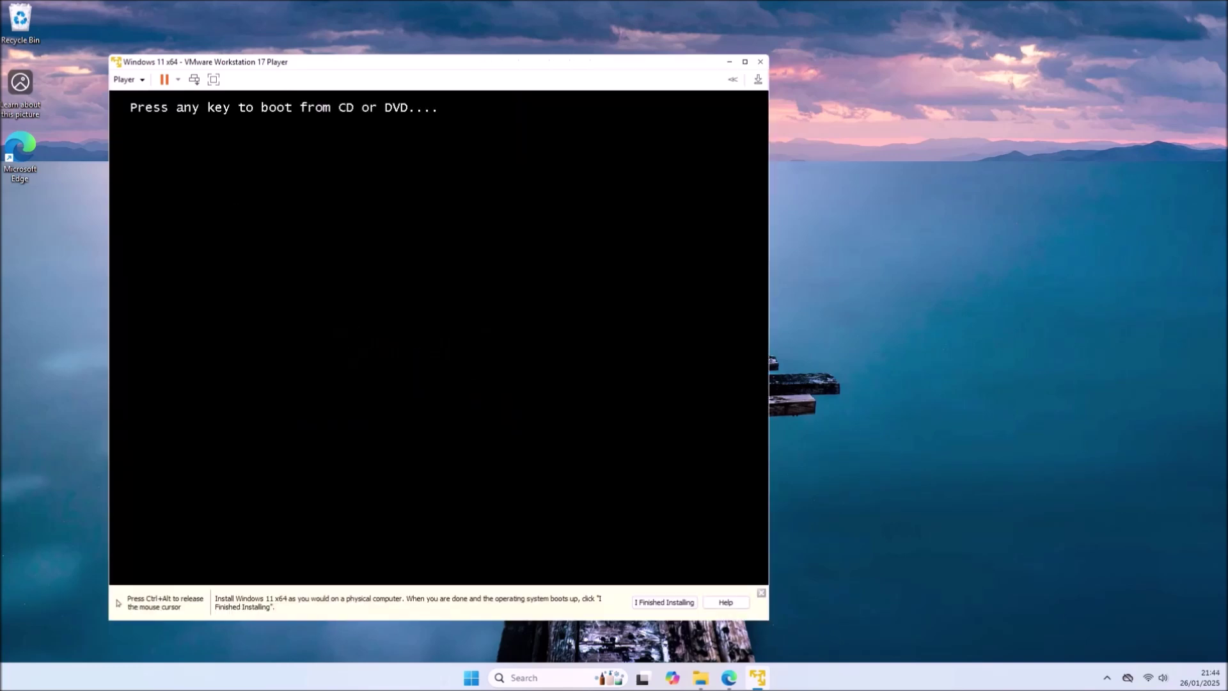
{"action": "key", "text": "Return"}
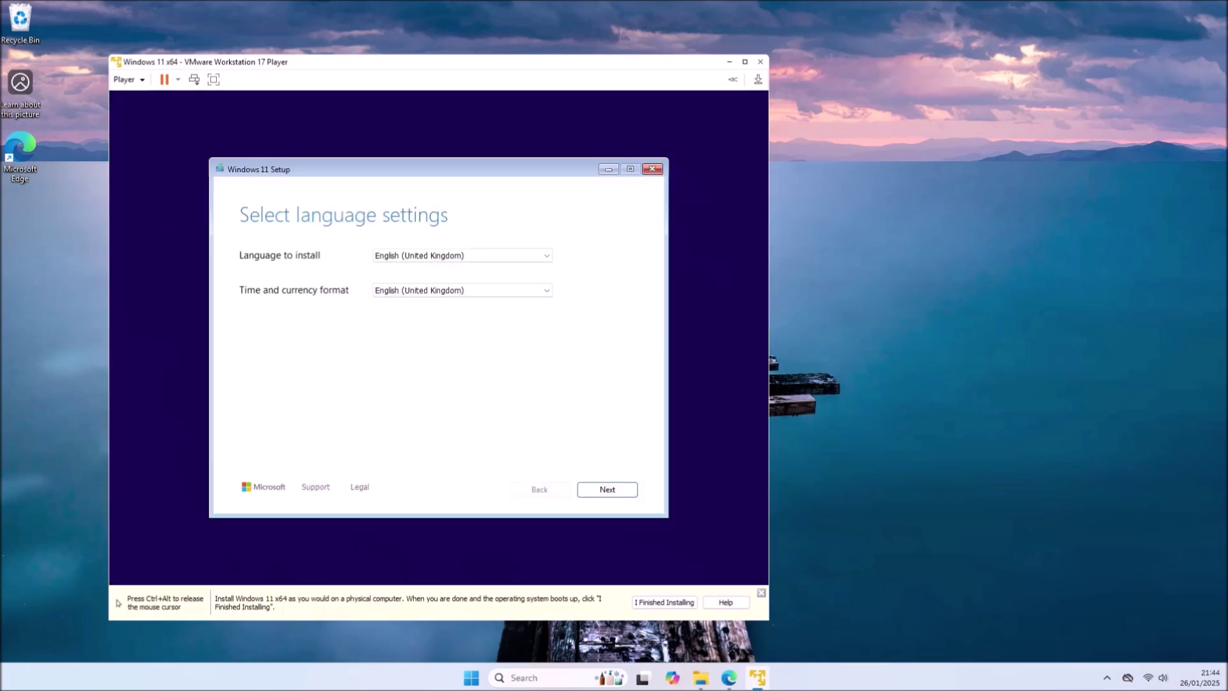
- Accept the language and United Kingdom keyboard settings and agree to a fresh install deleting everything
{"action": "left_click", "coordinate": [620, 492]}
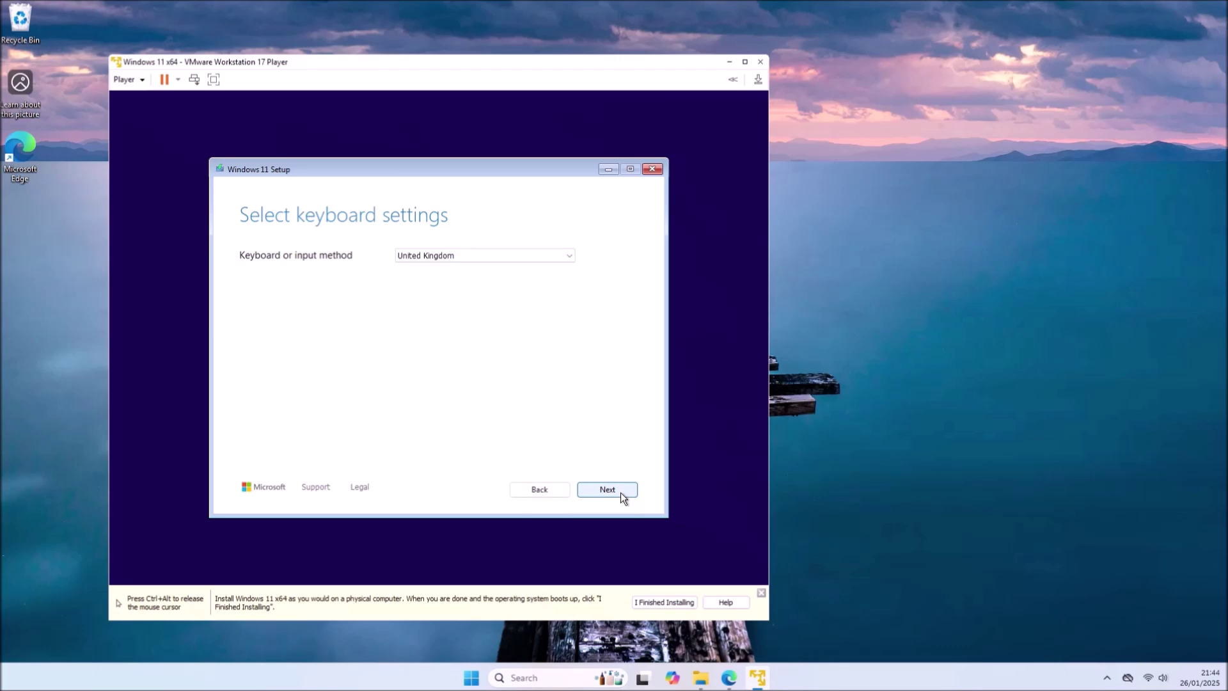
{"action": "left_click", "coordinate": [620, 492]}
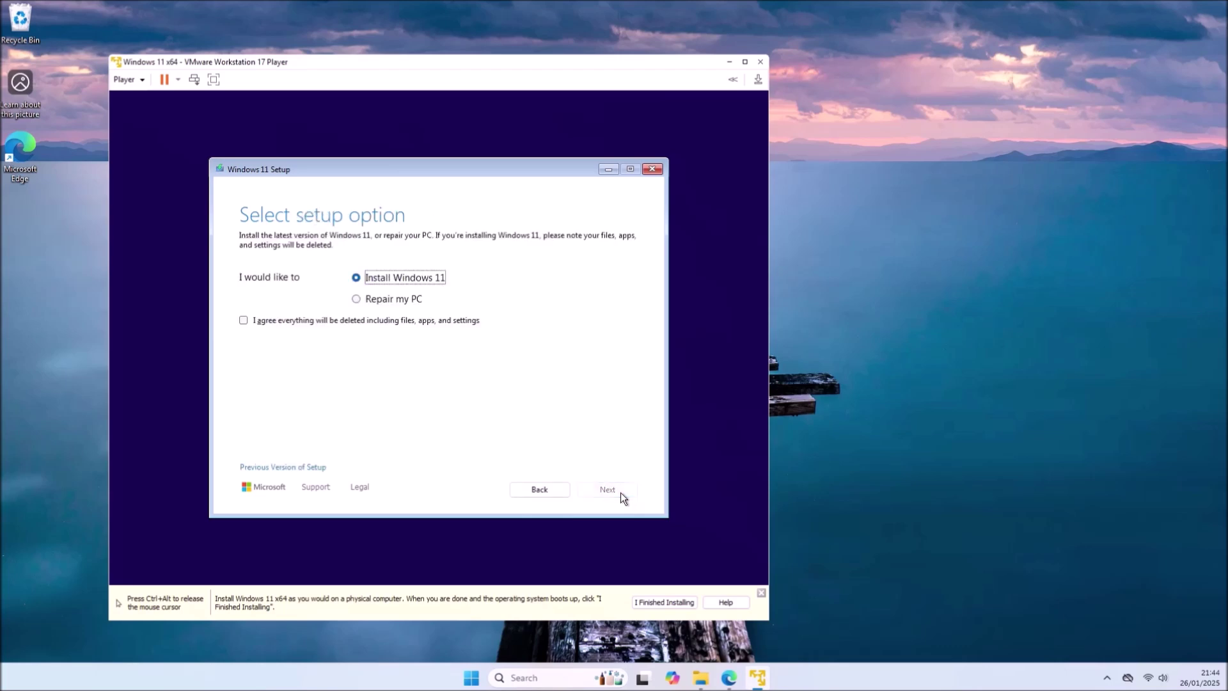
{"action": "left_click", "coordinate": [458, 320]}
{"action": "left_click", "coordinate": [602, 490]}
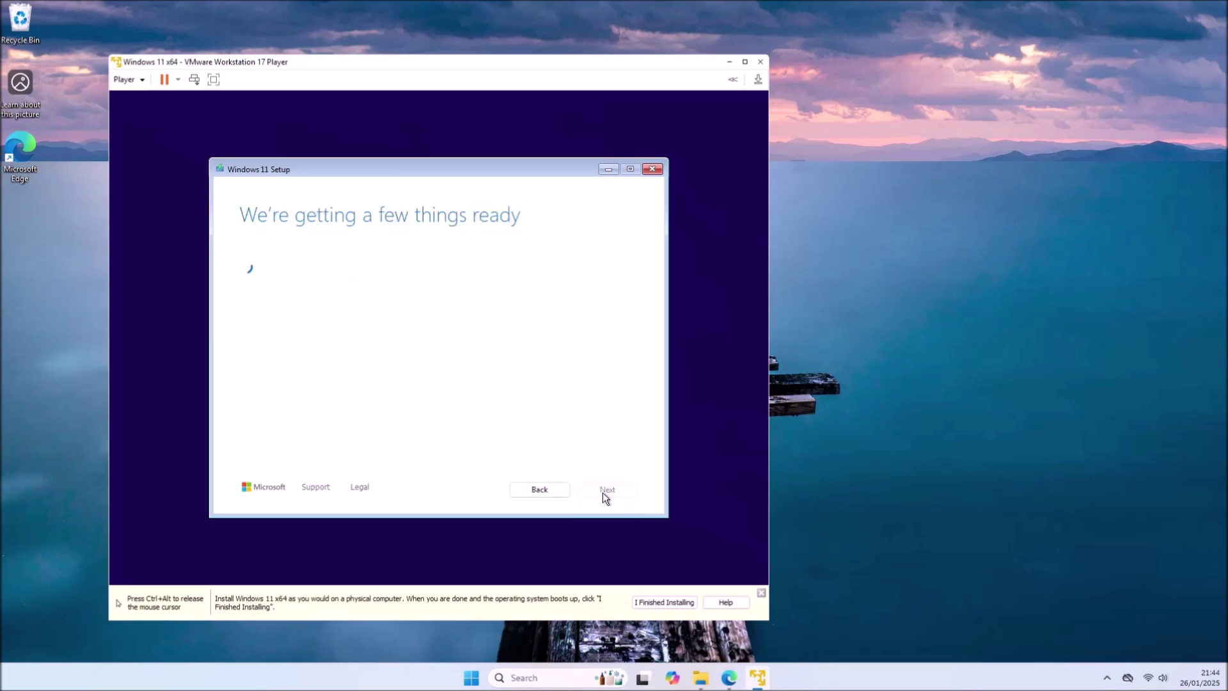
- Skip the product key, choose Windows 11 Pro, accept the licence, and install onto the disk
{"action": "left_click", "coordinate": [323, 451]}
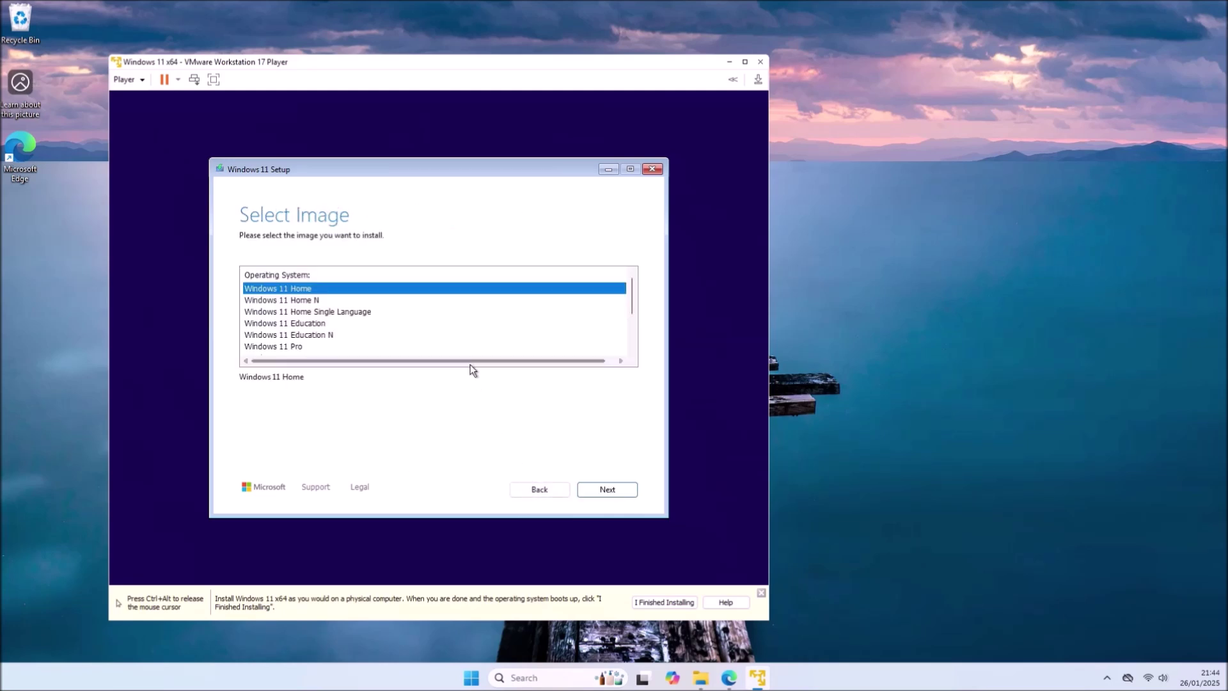
{"action": "left_click", "coordinate": [462, 348]}
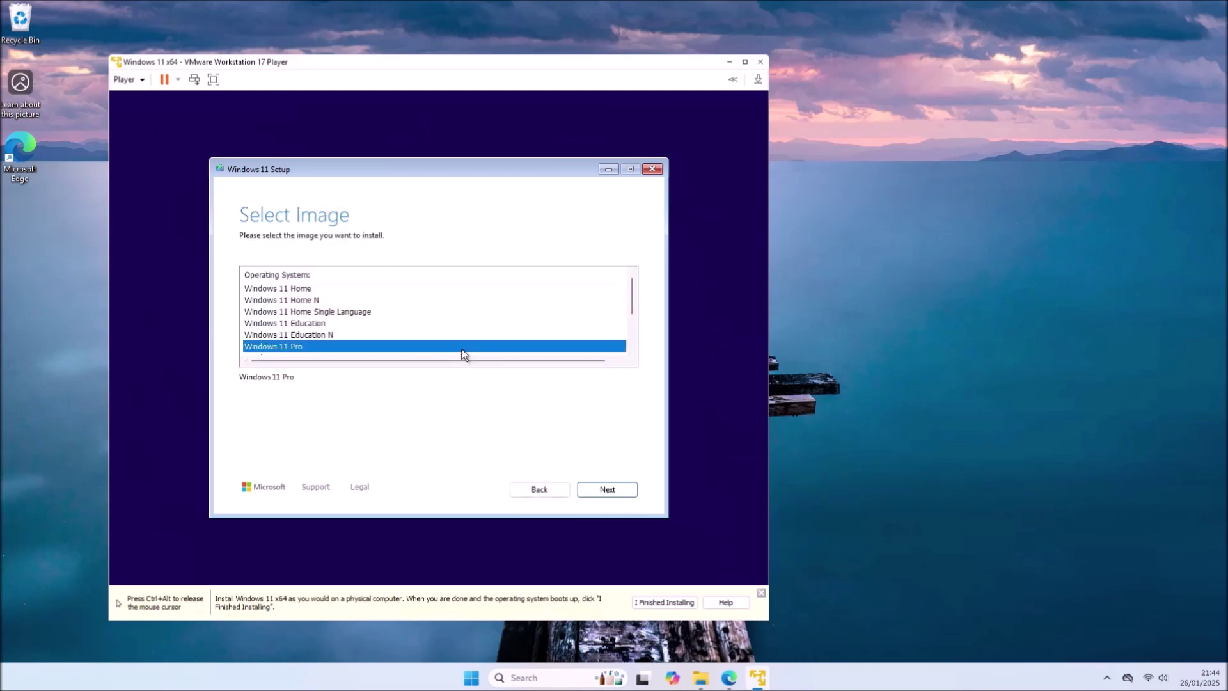
{"action": "left_click", "coordinate": [582, 487]}
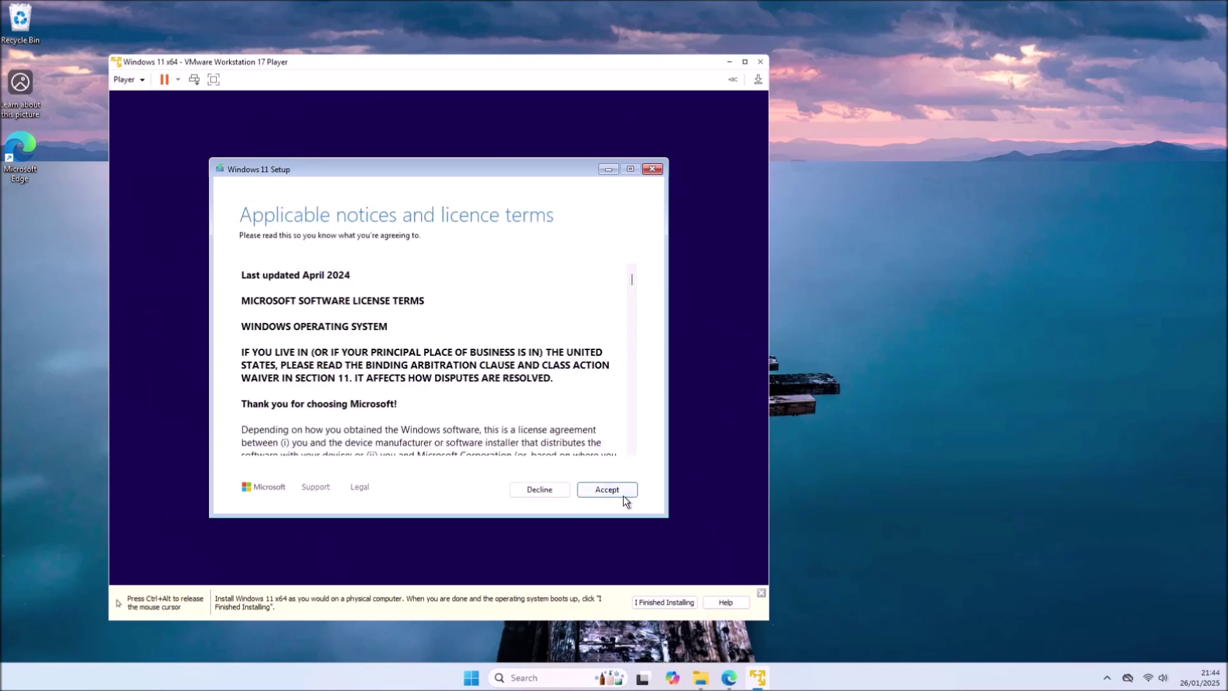
{"action": "left_click", "coordinate": [622, 496]}
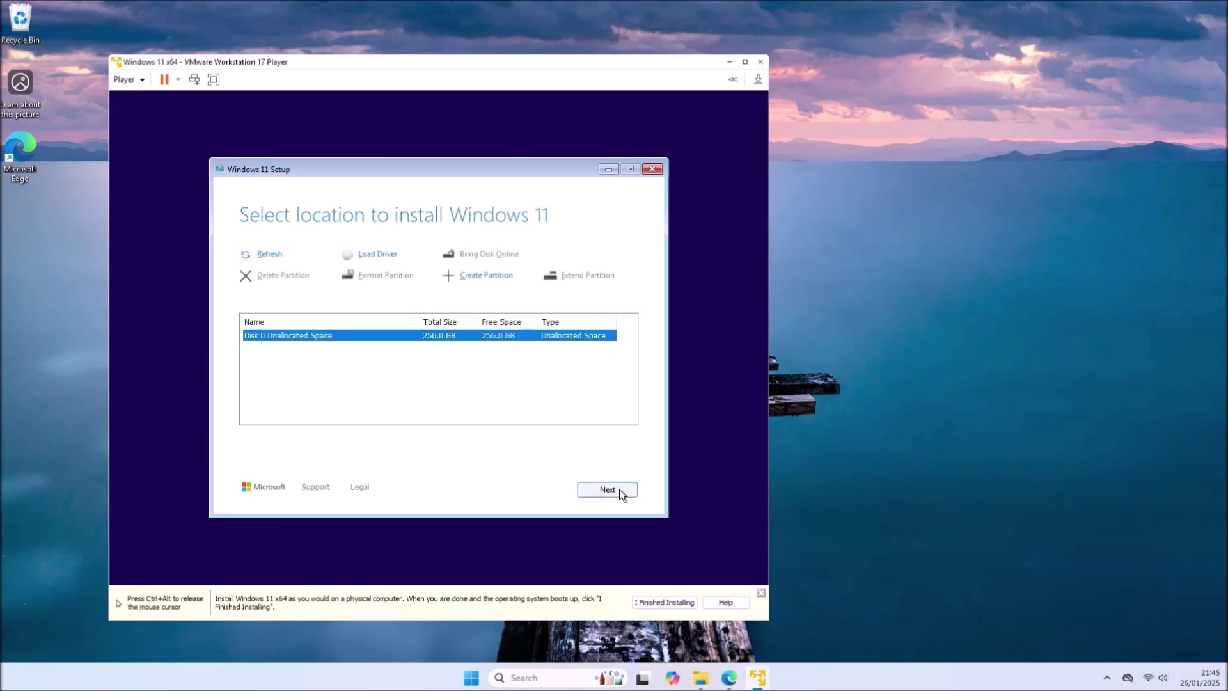
{"action": "left_click", "coordinate": [619, 489]}
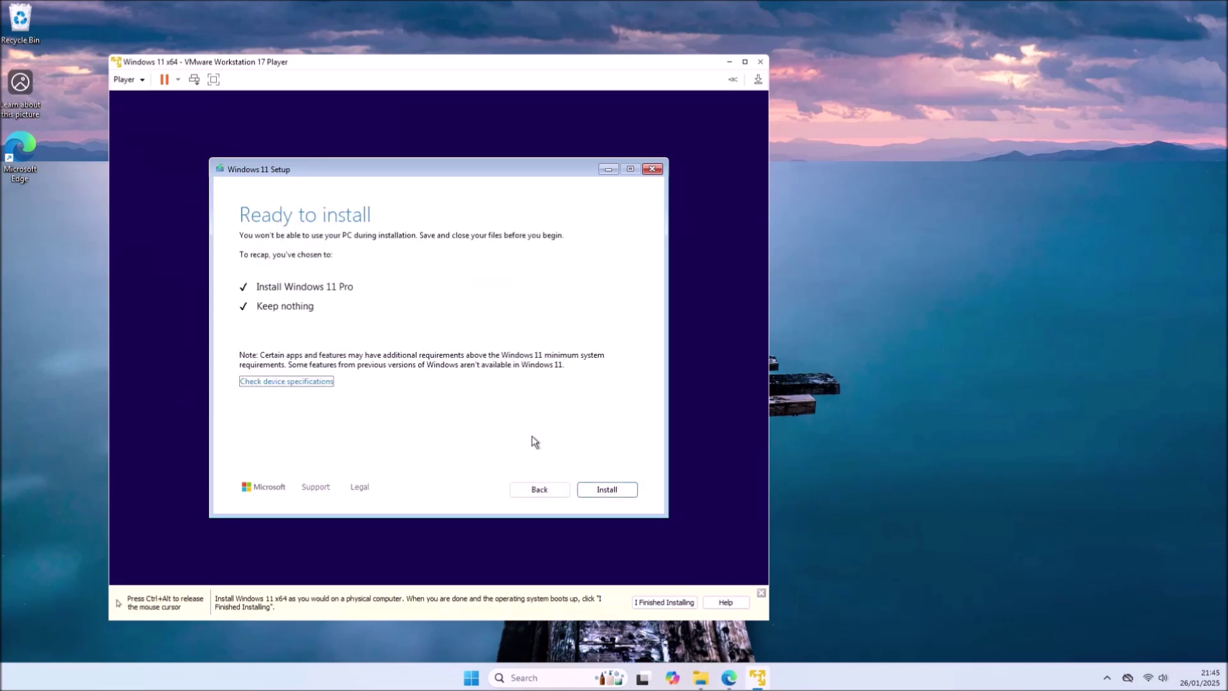
{"action": "left_click", "coordinate": [607, 489]}
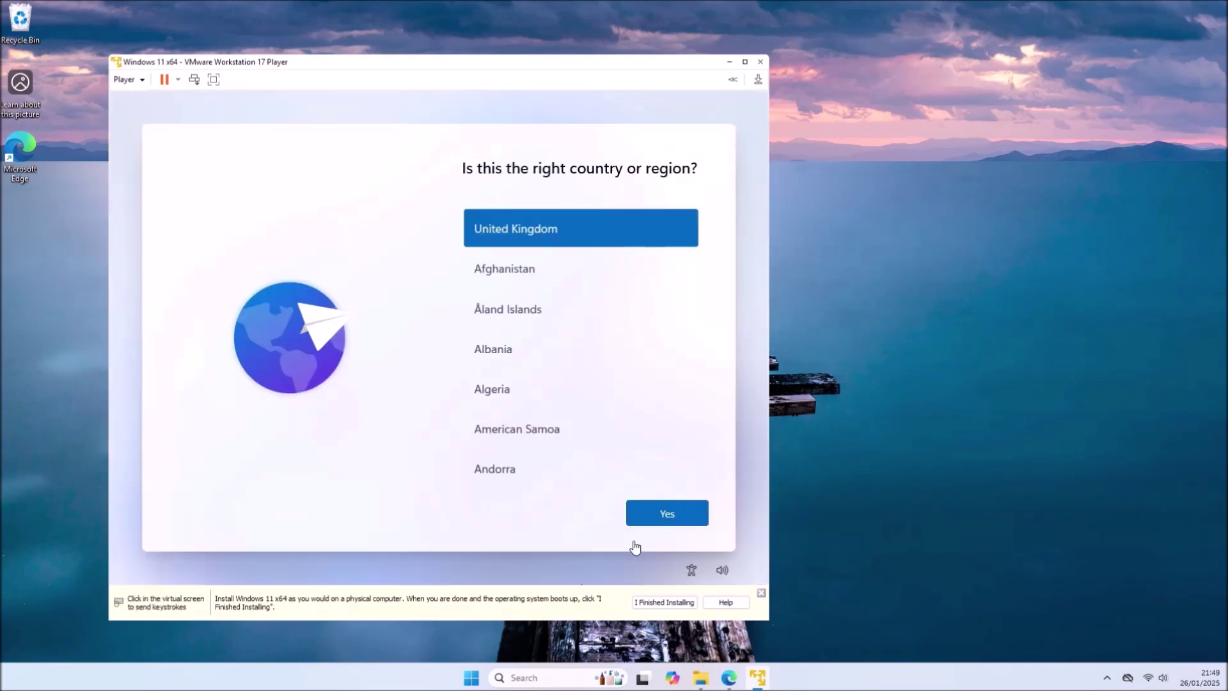
- Confirm the country and keyboard layout and skip the second keyboard layout
{"action": "left_click", "coordinate": [665, 512]}
{"action": "left_click", "coordinate": [664, 512]}
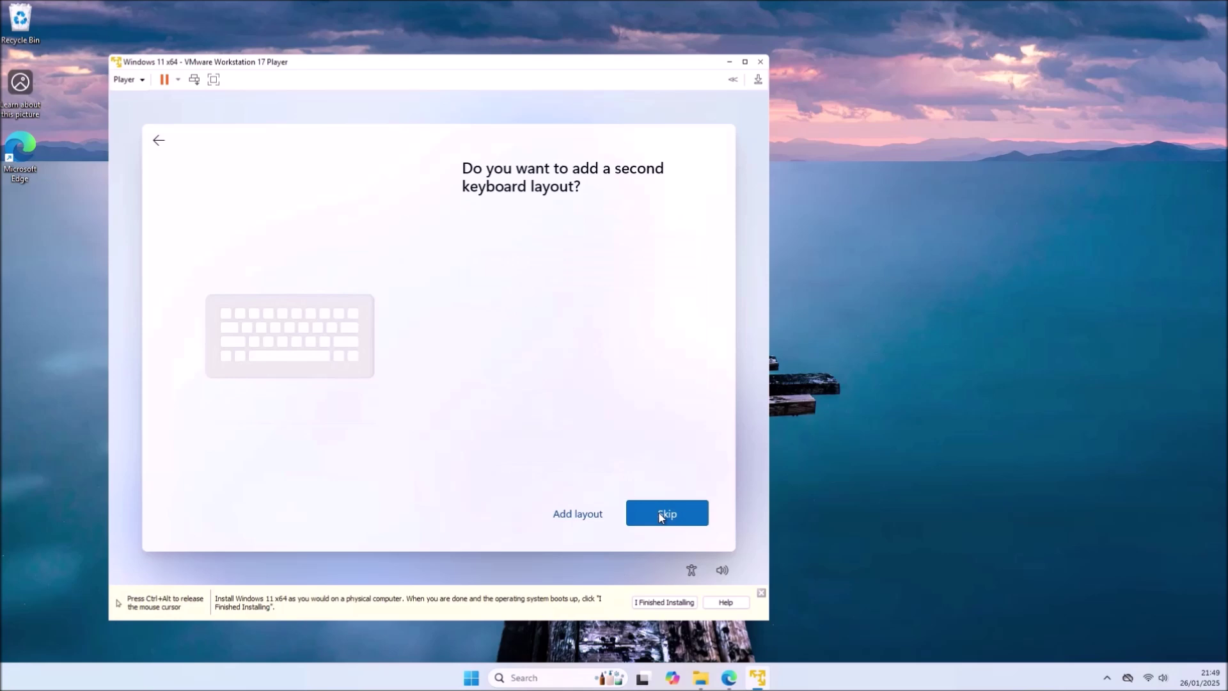
{"action": "left_click", "coordinate": [661, 514]}
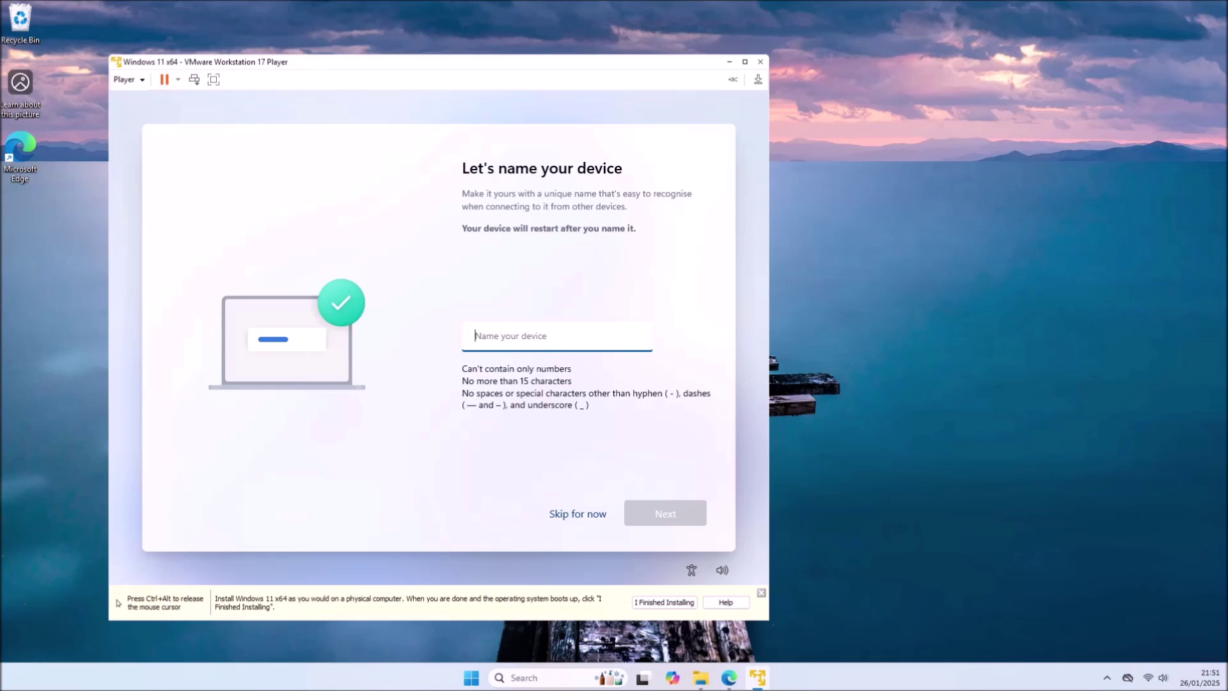
- Name the device 'VM' and continue so the guest restarts
{"action": "type", "text": "VM"}
{"action": "key", "text": "ctrl+alt"}
{"action": "left_click", "coordinate": [657, 519]}
{"action": "left_click", "coordinate": [657, 518]}
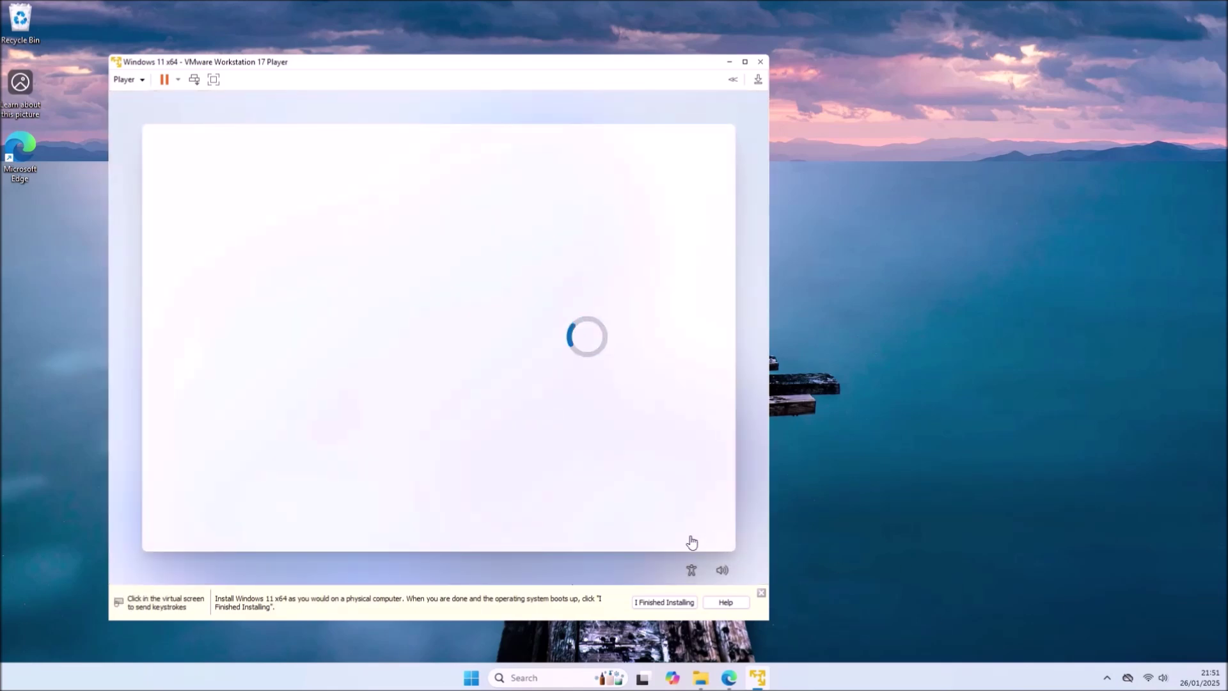
- Choose 'Set up for personal use' and continue
{"action": "left_click", "coordinate": [691, 542]}
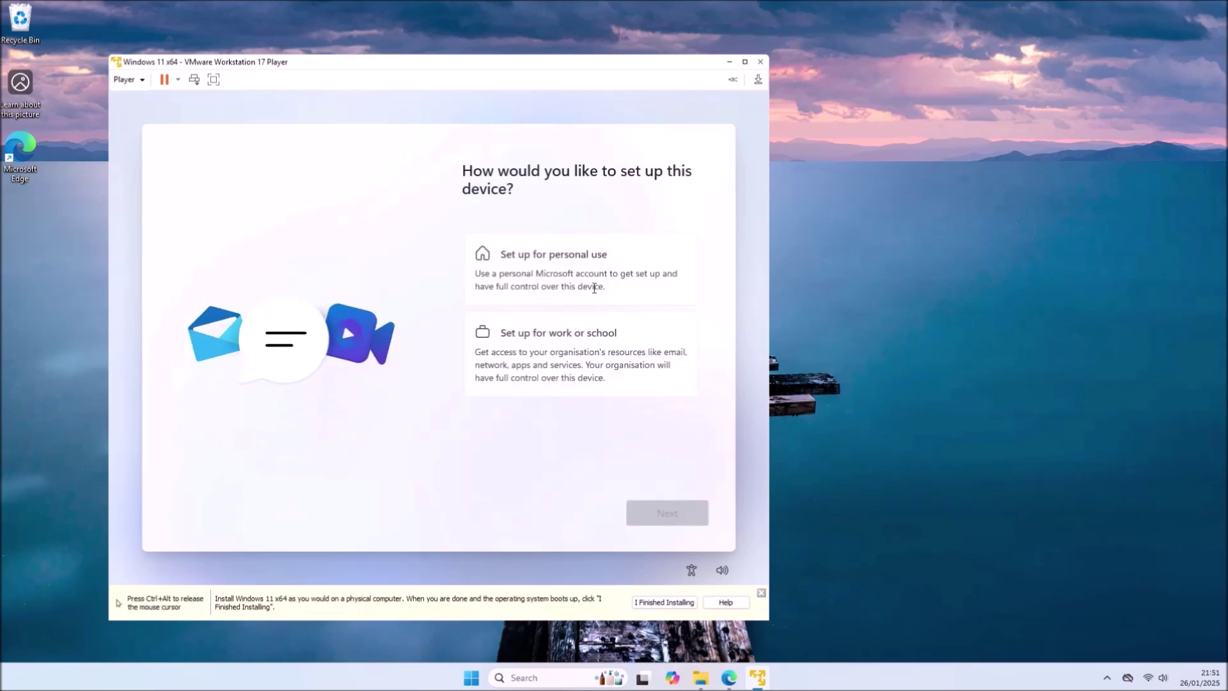
{"action": "left_click", "coordinate": [594, 274]}
{"action": "left_click", "coordinate": [687, 515]}
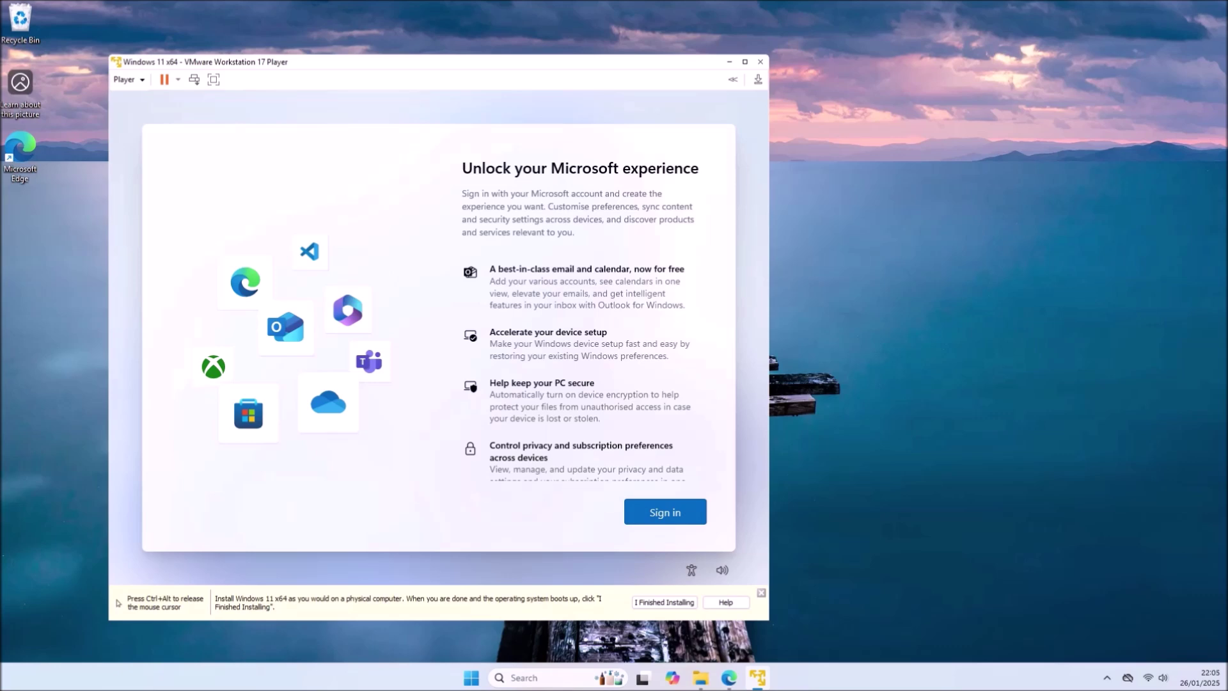
- Start Microsoft account sign-in and reveal the other sign-in options
{"action": "key", "text": "ctrl+alt"}
{"action": "left_click", "coordinate": [667, 521]}
{"action": "left_click", "coordinate": [668, 522]}
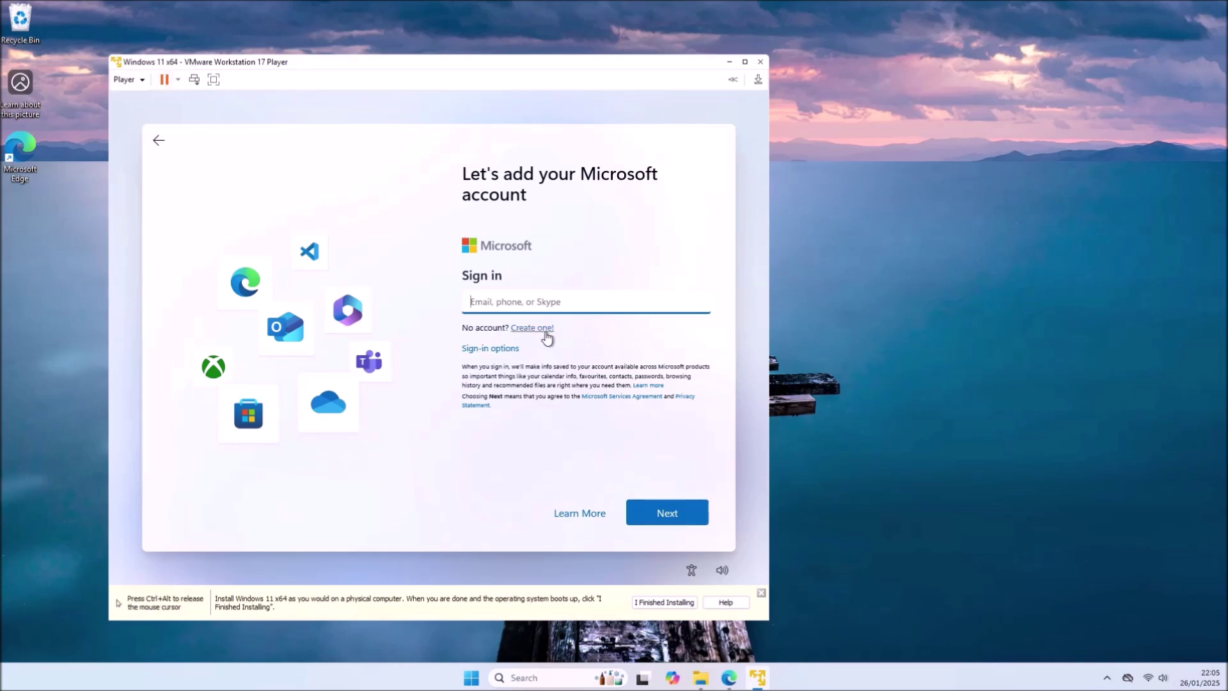
{"action": "left_click", "coordinate": [490, 348]}
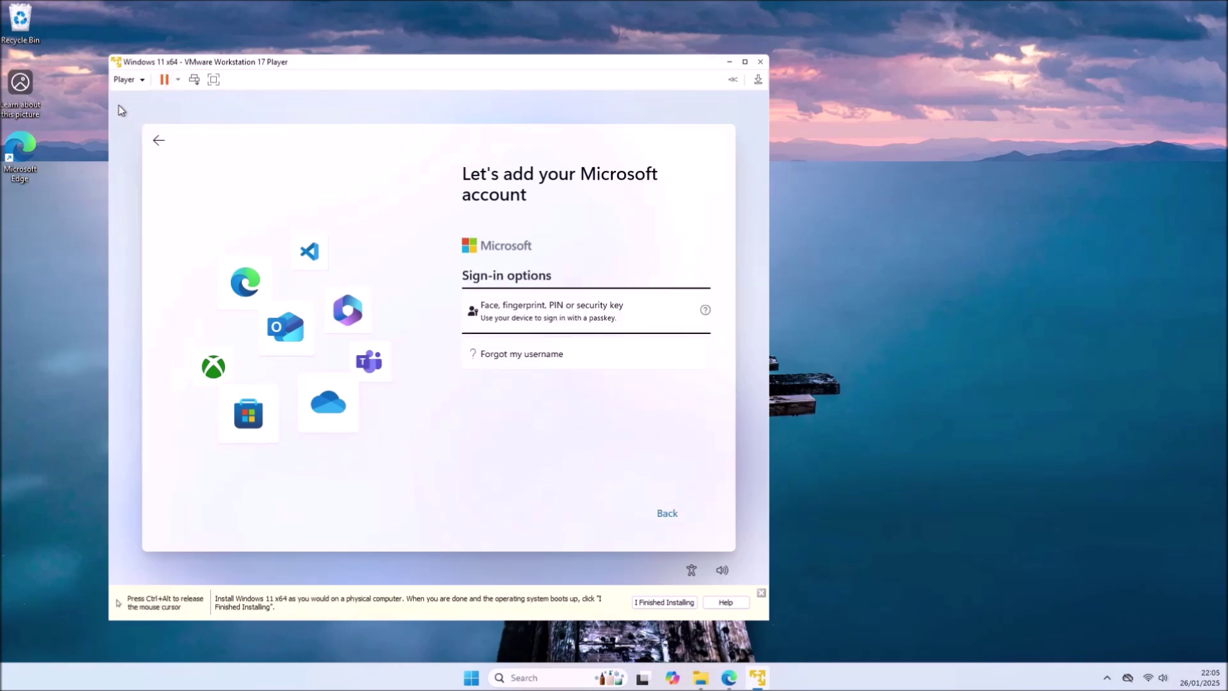
- Untick Connect at power on and Connected in the Network Adapter settings and apply with OK
{"action": "left_click", "coordinate": [125, 80]}
{"action": "mouse_move", "coordinate": [189, 133]}
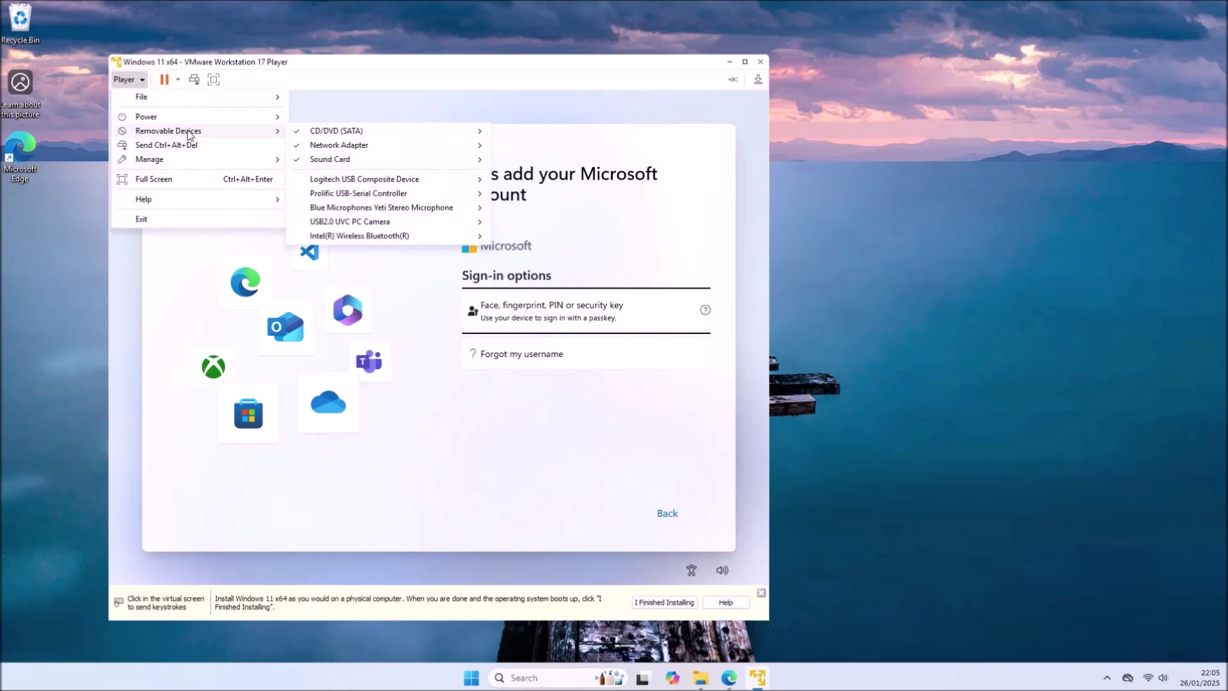
{"action": "mouse_move", "coordinate": [407, 146]}
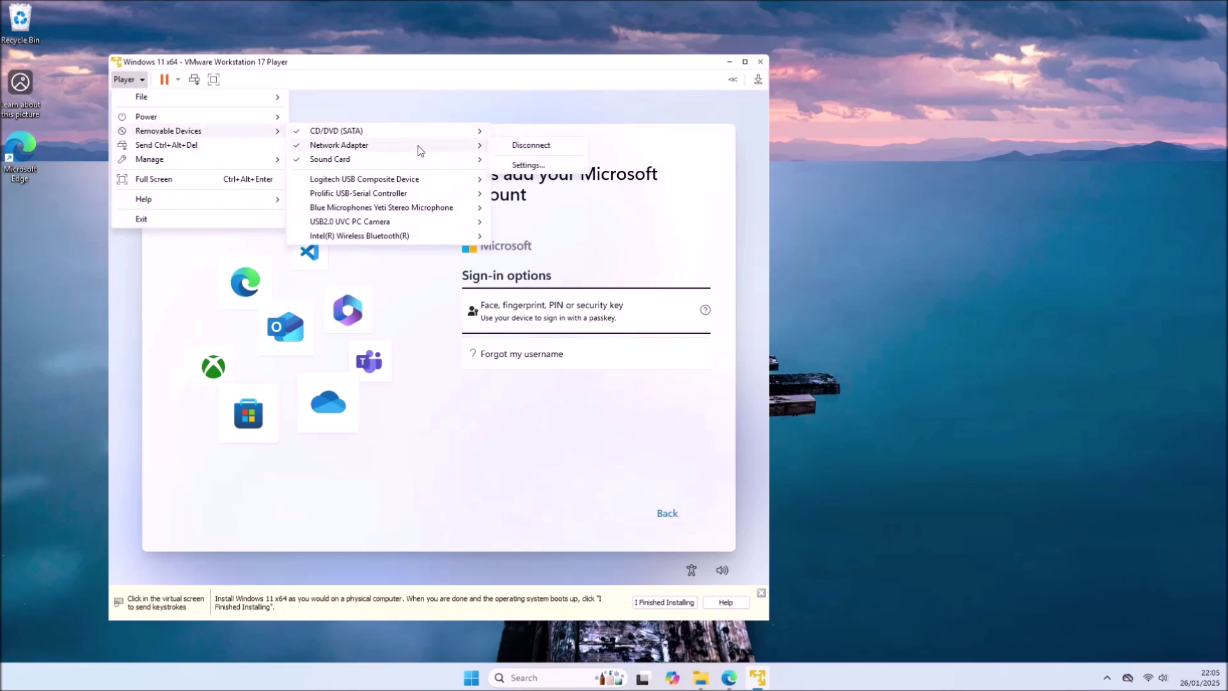
{"action": "left_click", "coordinate": [529, 165]}
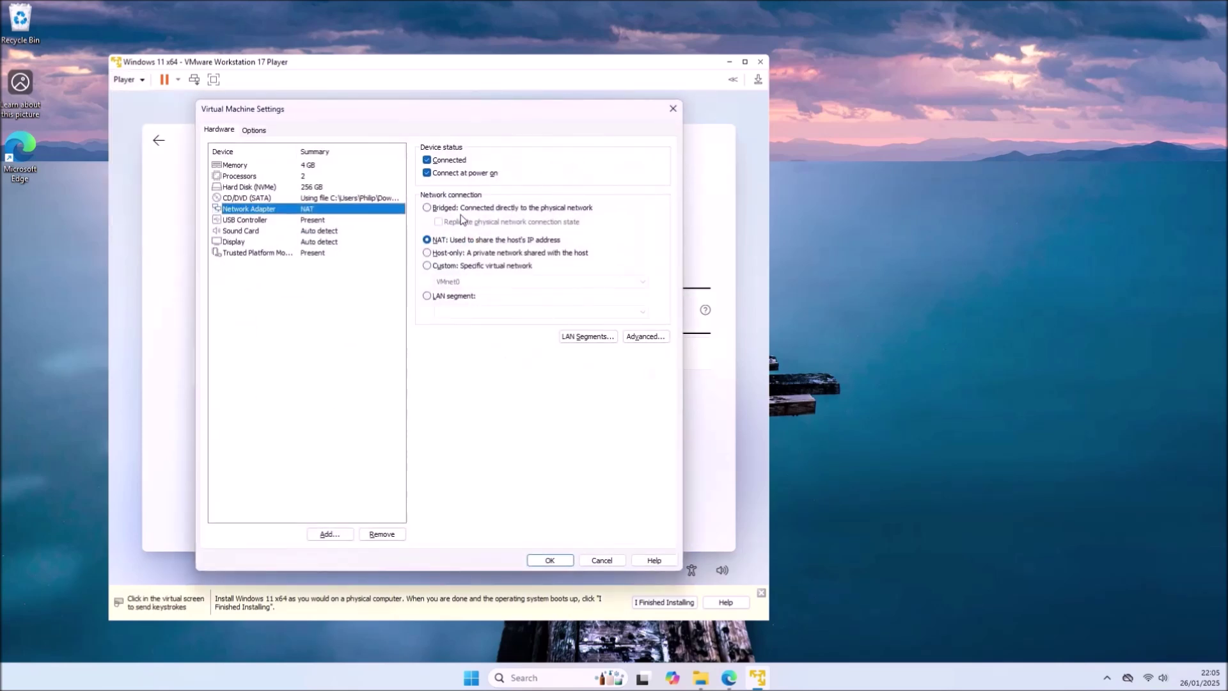
{"action": "left_click", "coordinate": [452, 174]}
{"action": "left_click", "coordinate": [450, 160]}
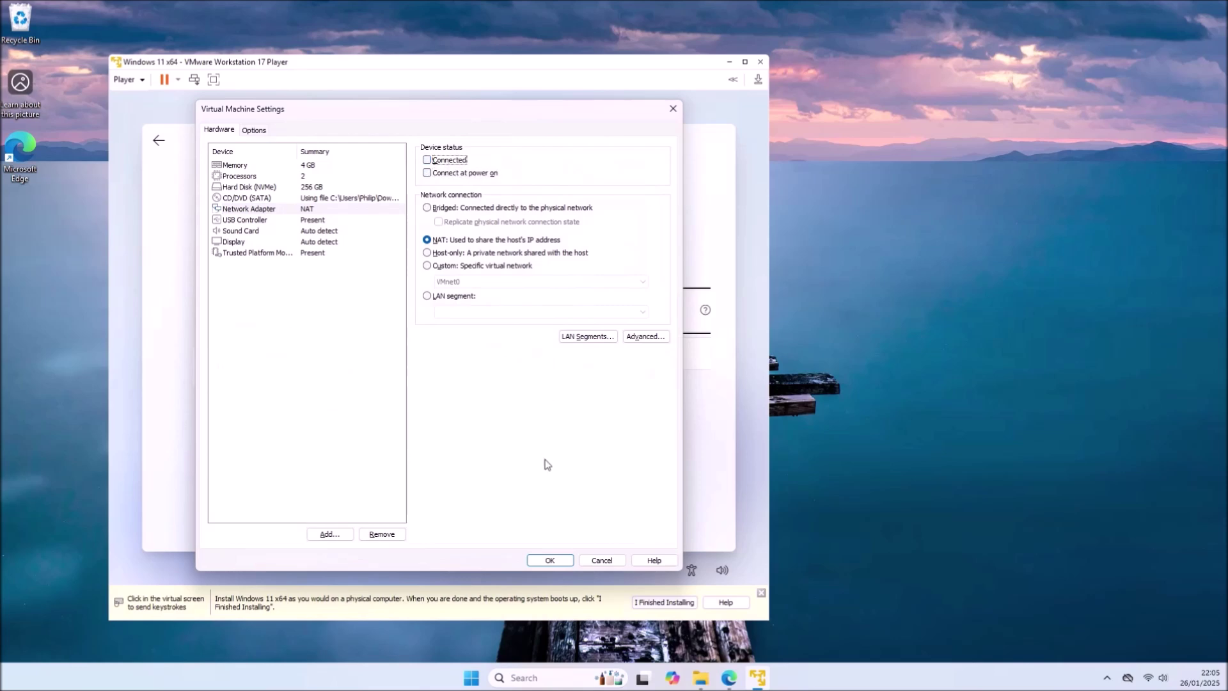
{"action": "left_click", "coordinate": [549, 559]}
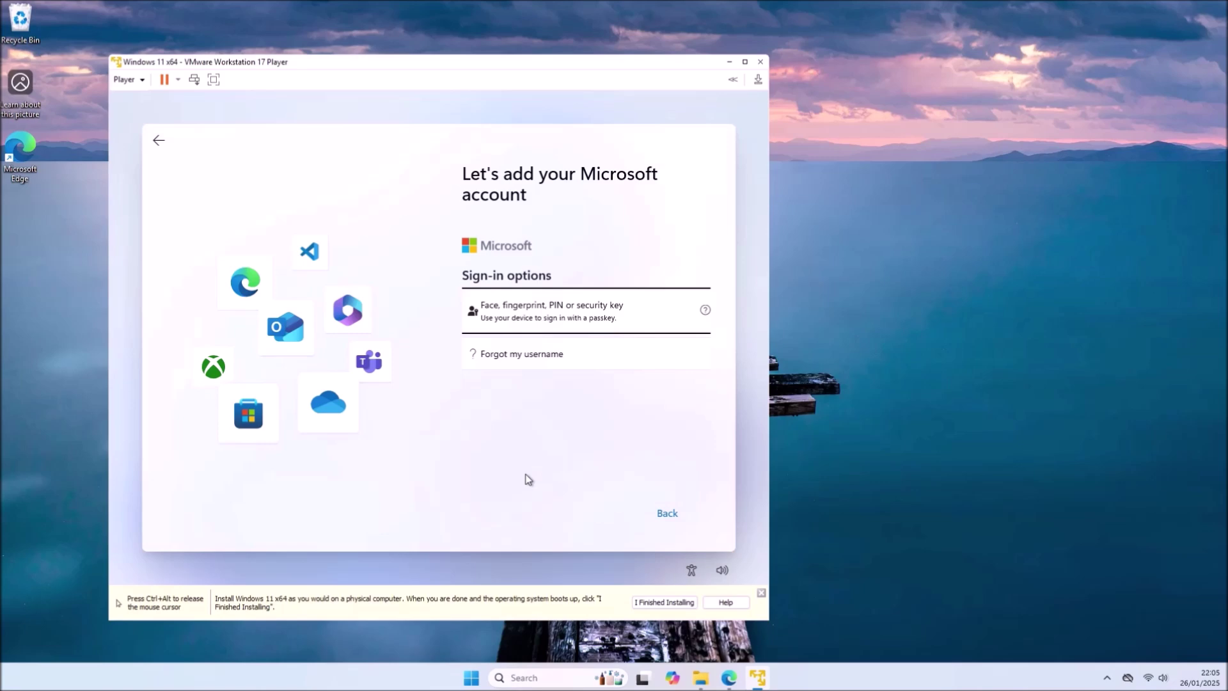
- Open a setup command prompt with Shift+F10, enlarge it, and run OOBE\BYPASSNRO
{"action": "key", "text": "shift+F10"}
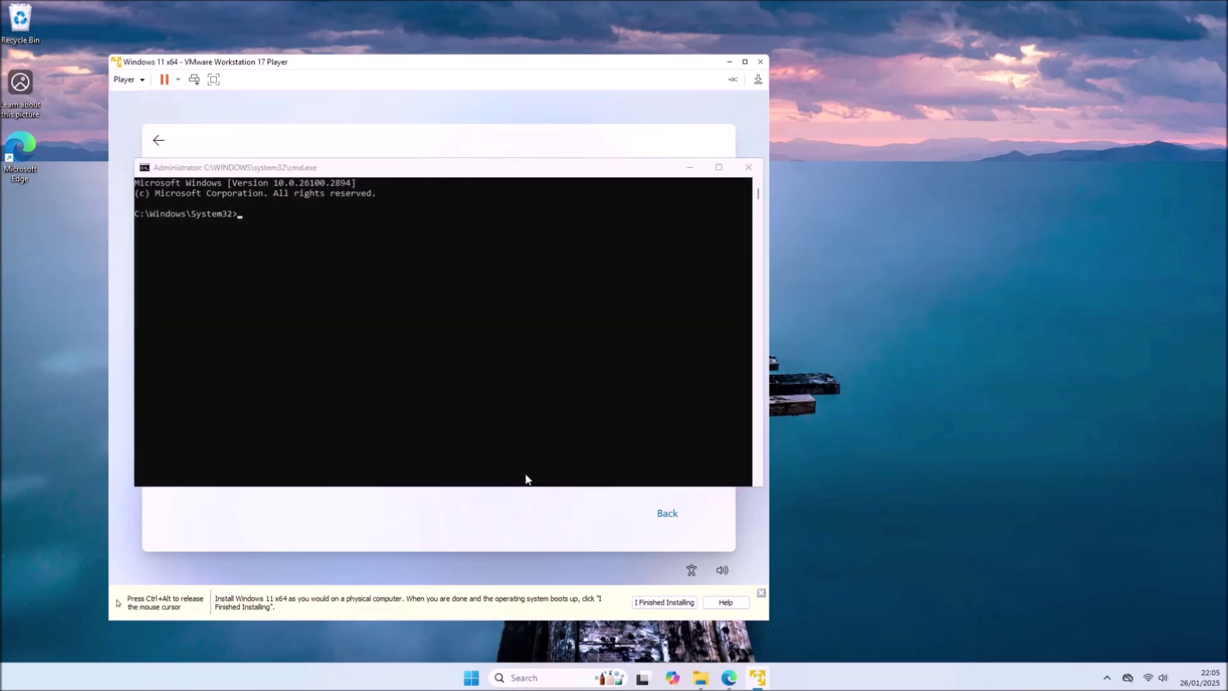
{"action": "scroll", "coordinate": [533, 436], "scroll_direction": "up", "scroll_amount": 4}
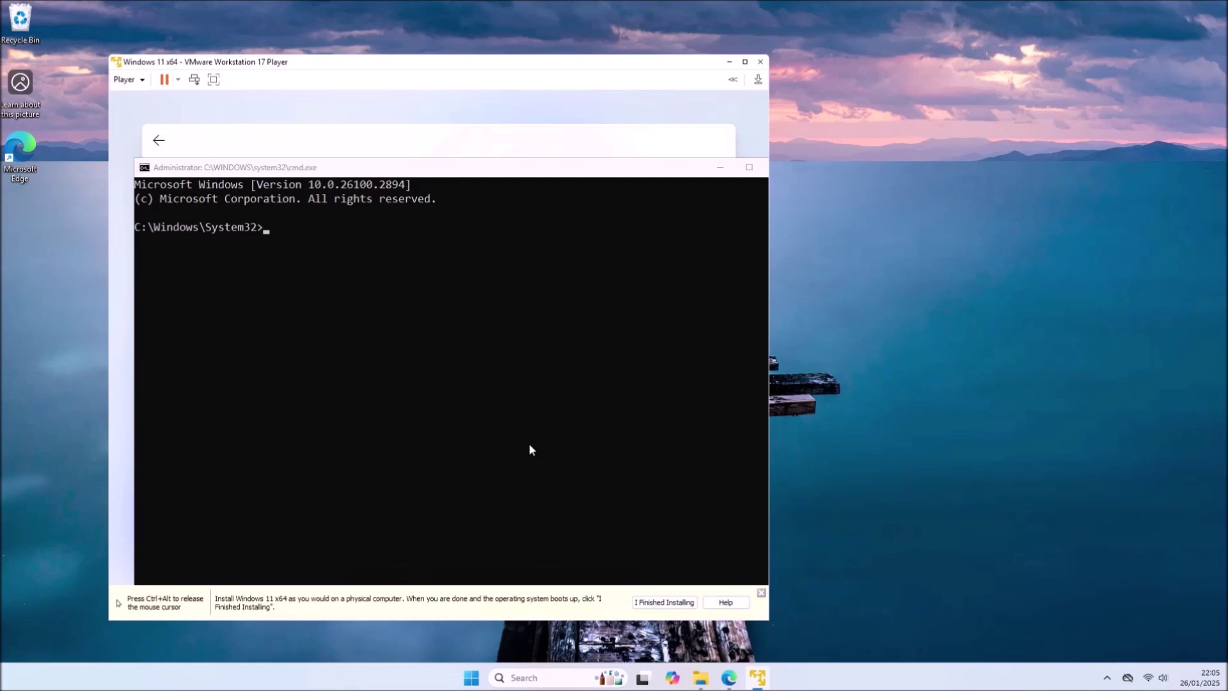
{"action": "left_click", "coordinate": [517, 473]}
{"action": "type", "text": "OOBE\\"}
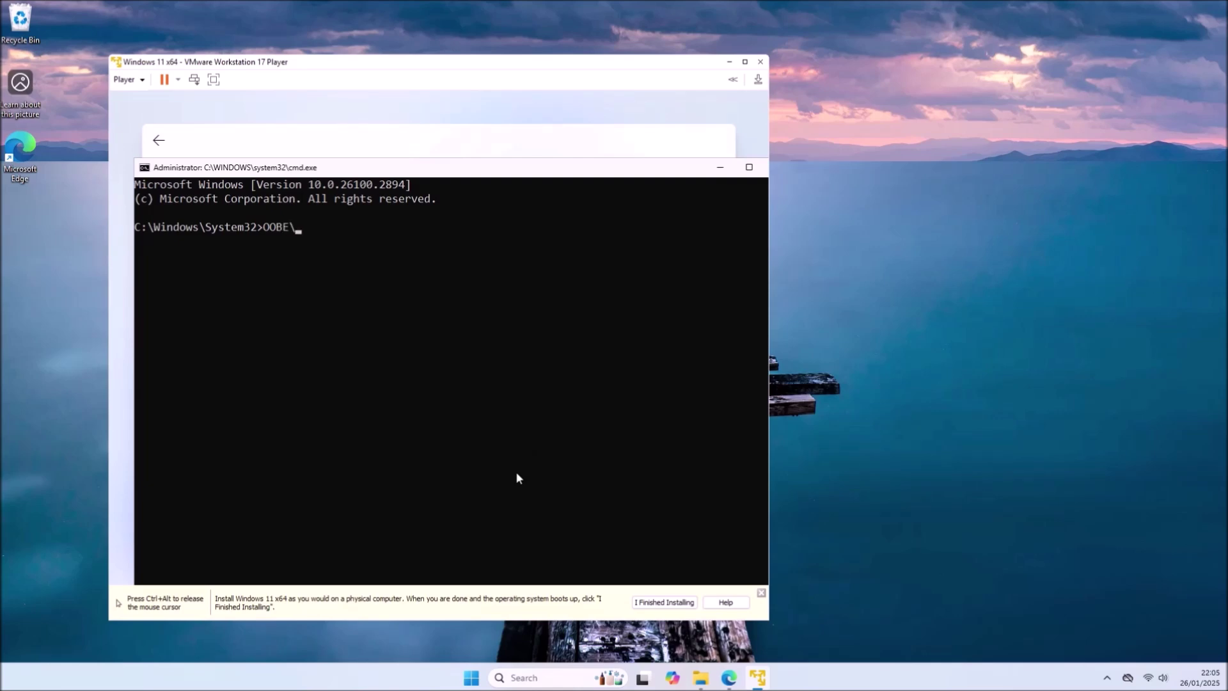
{"action": "type", "text": "BYPASSNRO"}
{"action": "key", "text": "Return"}
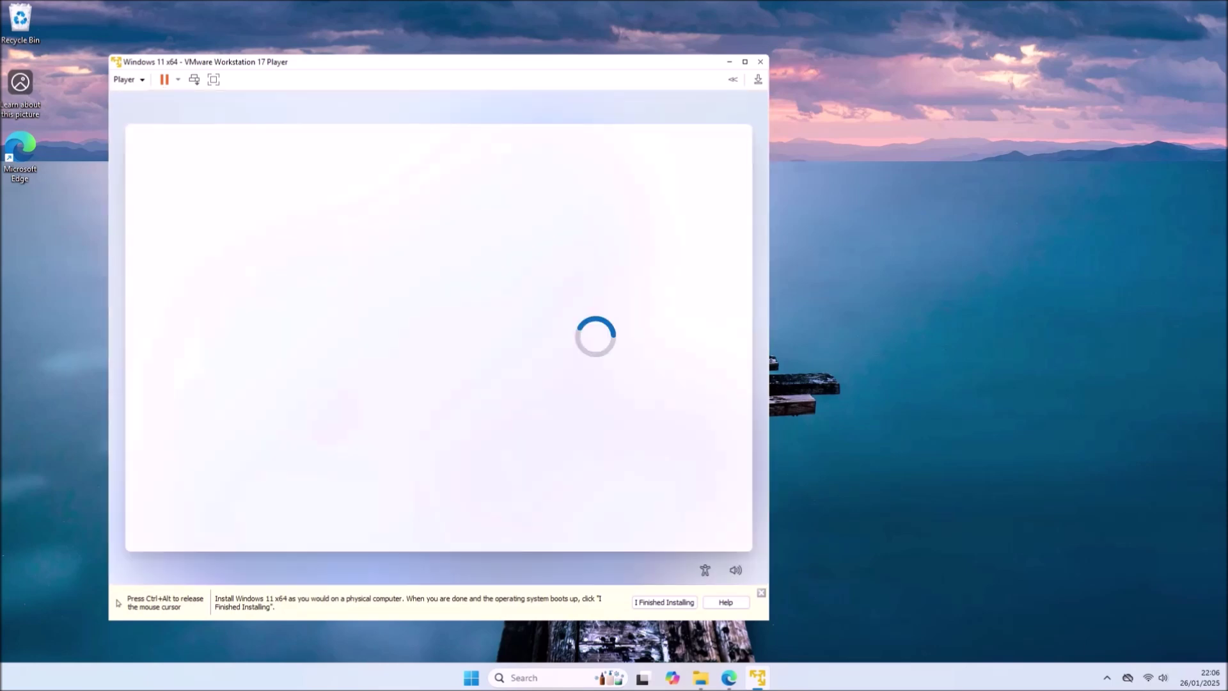
- Confirm region and keyboard, skip the extra layout, and create an offline account with no password
{"action": "left_click", "coordinate": [632, 509]}
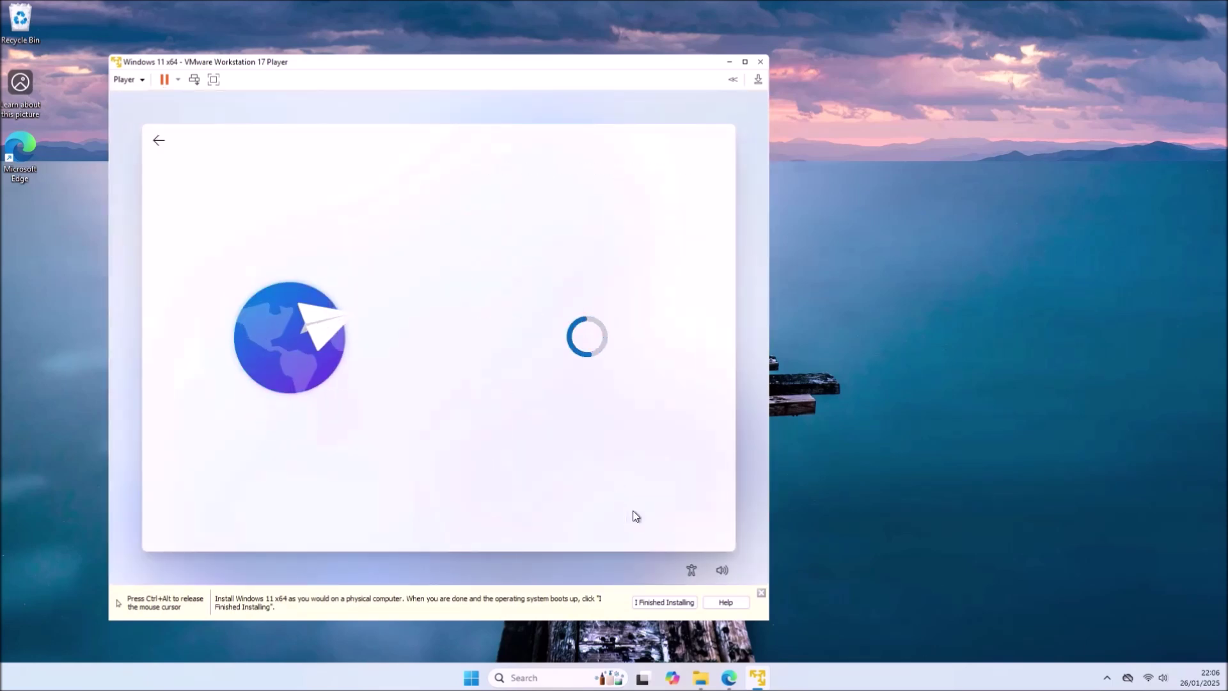
{"action": "left_click", "coordinate": [633, 515]}
{"action": "left_click", "coordinate": [641, 519]}
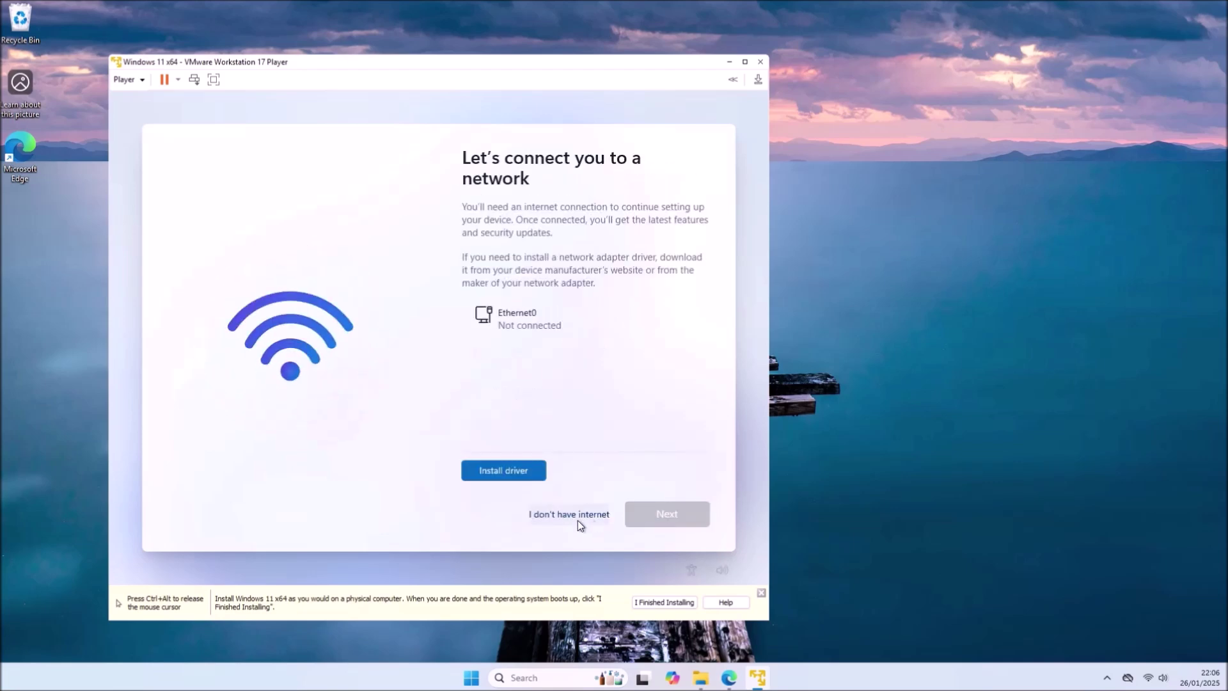
{"action": "left_click", "coordinate": [571, 514]}
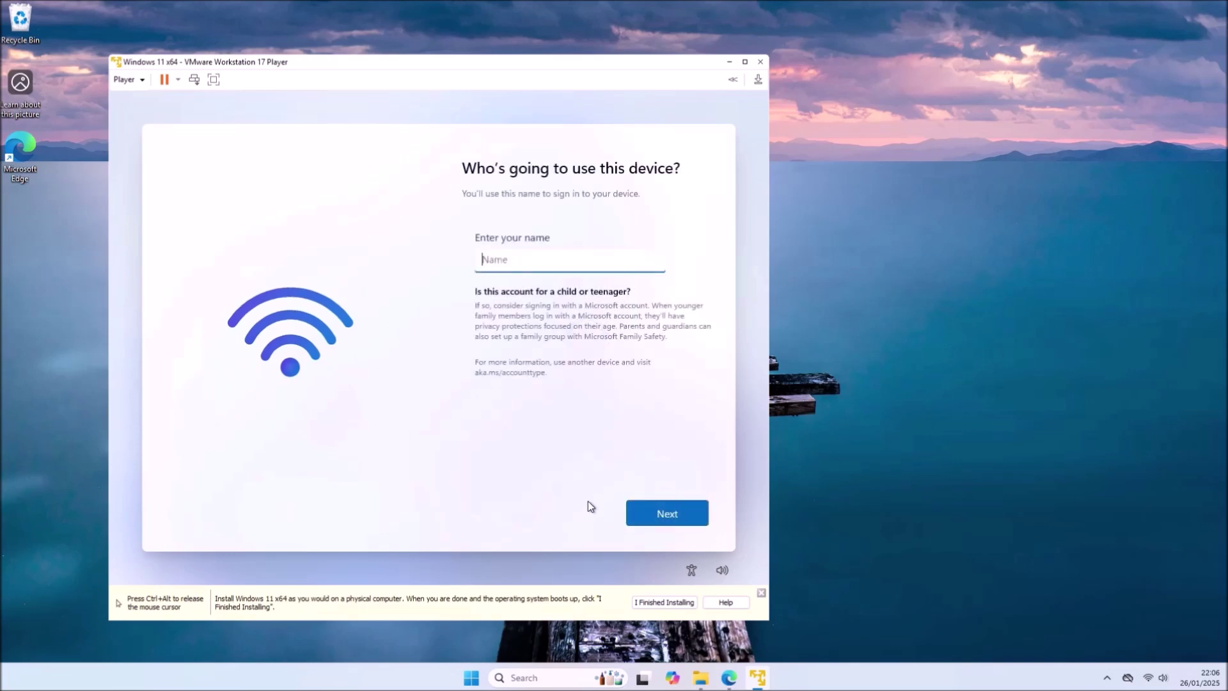
{"action": "type", "text": "Philip"}
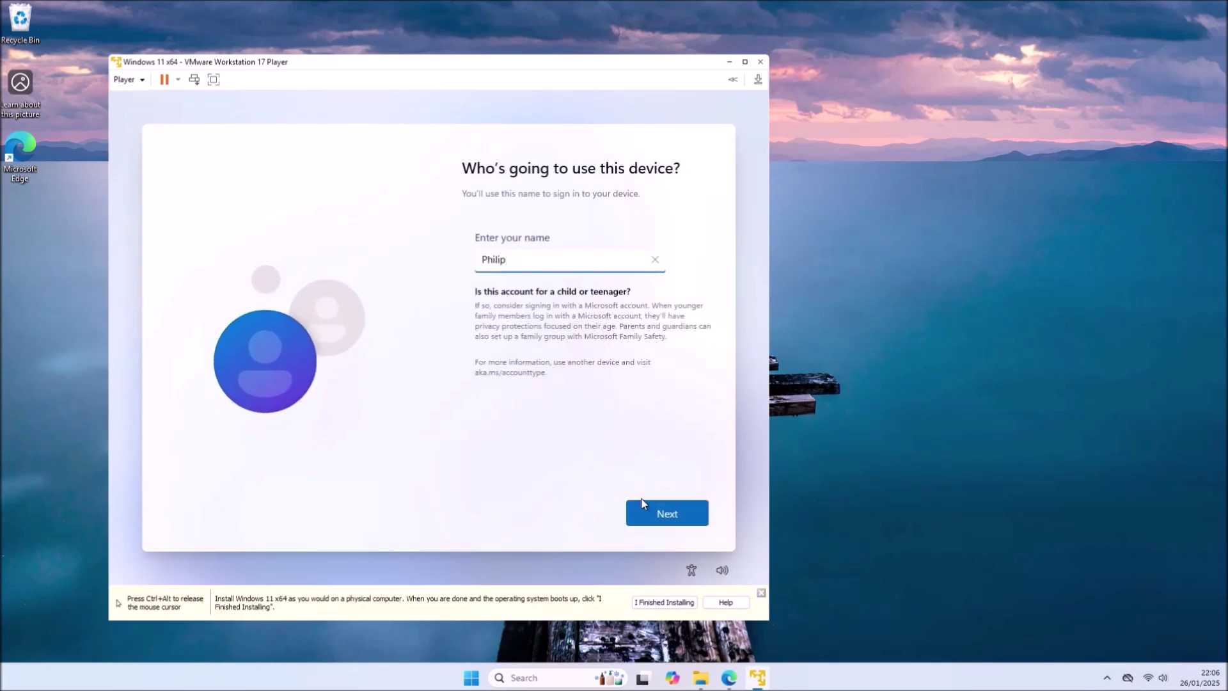
{"action": "left_click", "coordinate": [702, 515]}
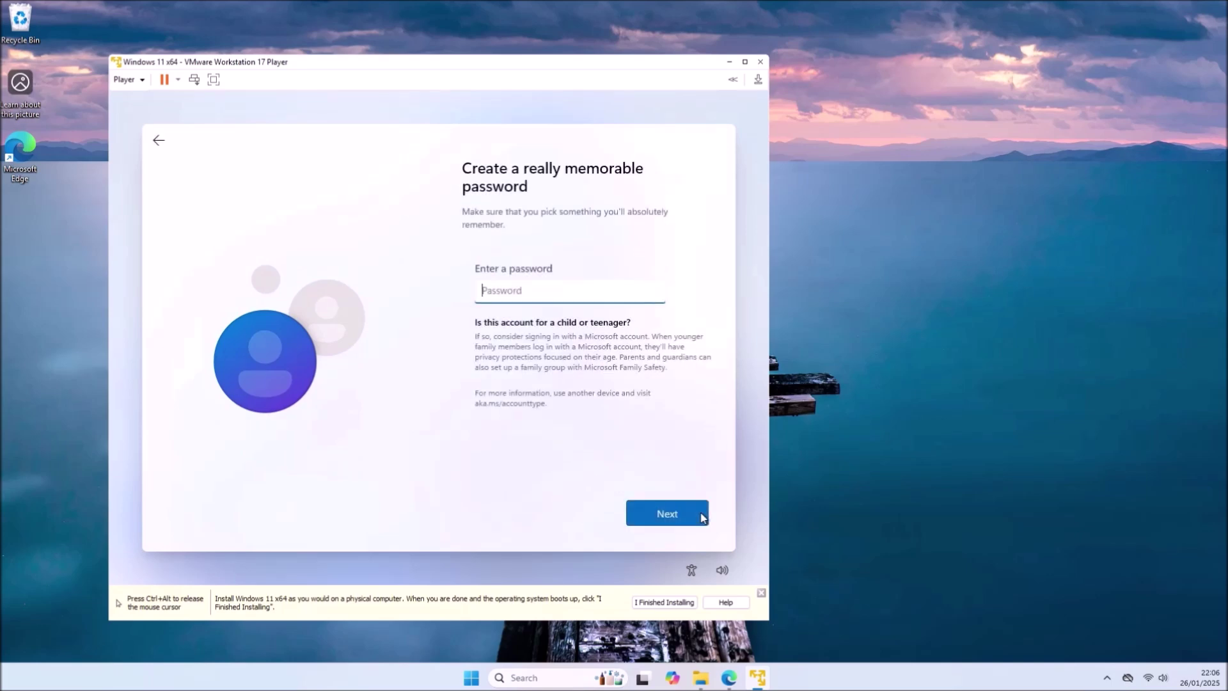
{"action": "left_click", "coordinate": [685, 505]}
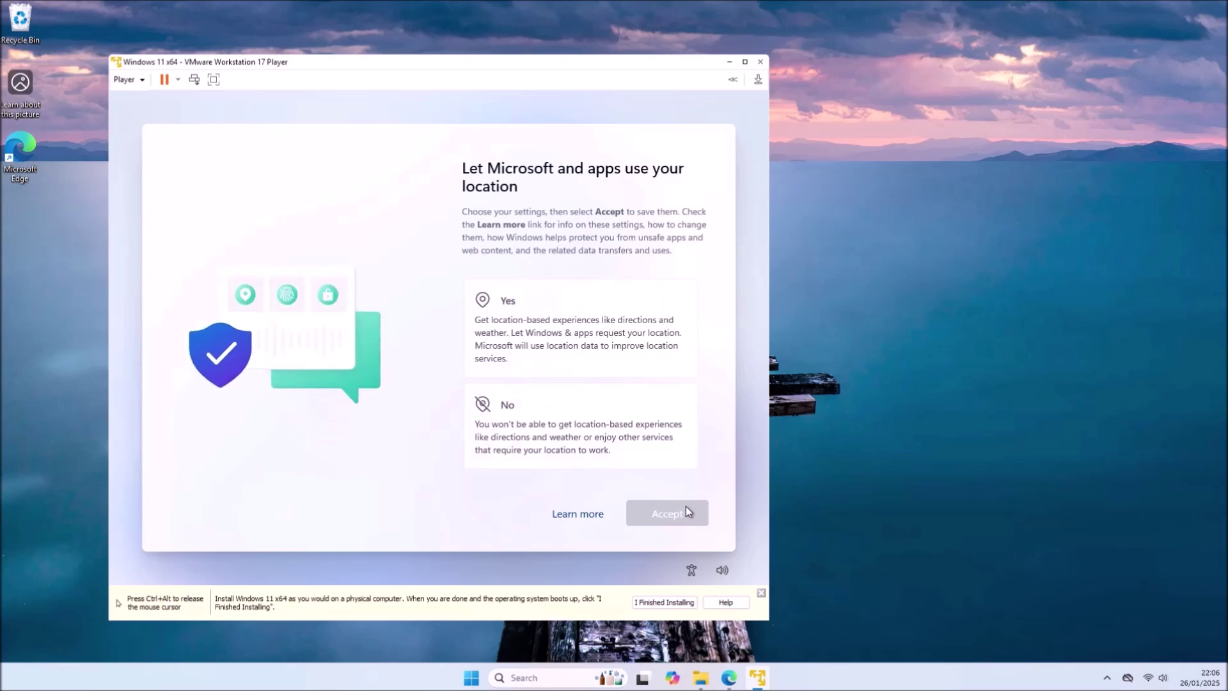
- Allow location, turn off Find my device, include optional diagnostics, decline inking, and allow tailored experiences
{"action": "left_click", "coordinate": [655, 369]}
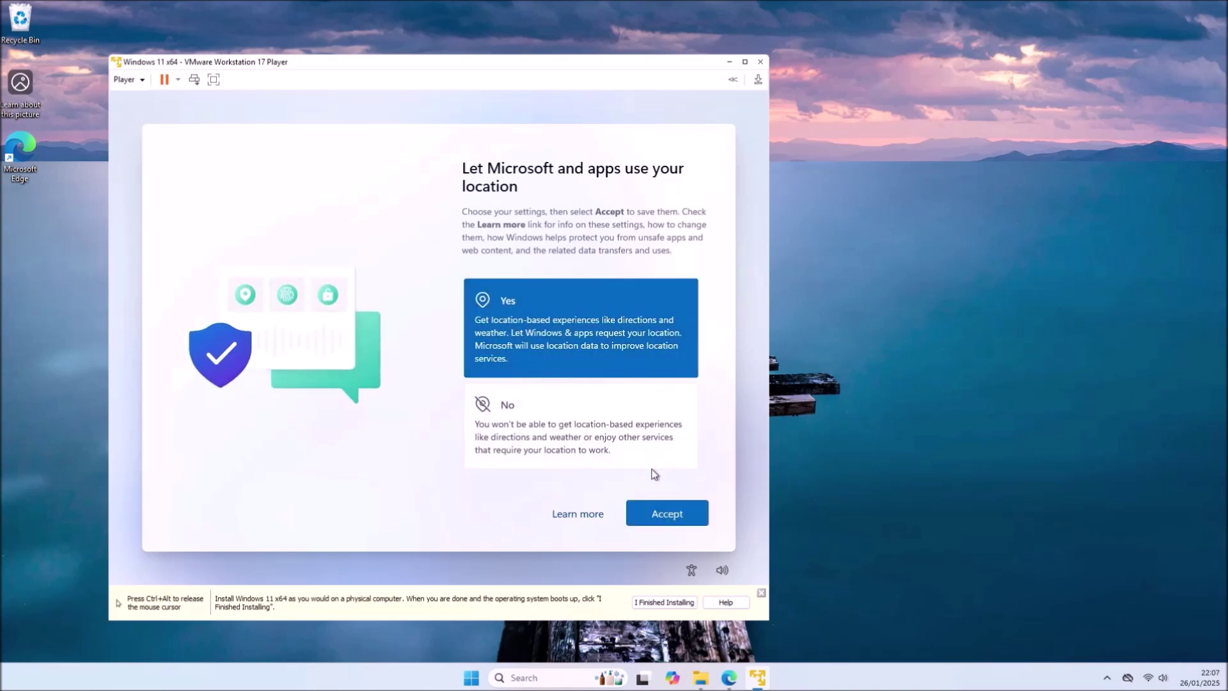
{"action": "left_click", "coordinate": [672, 518]}
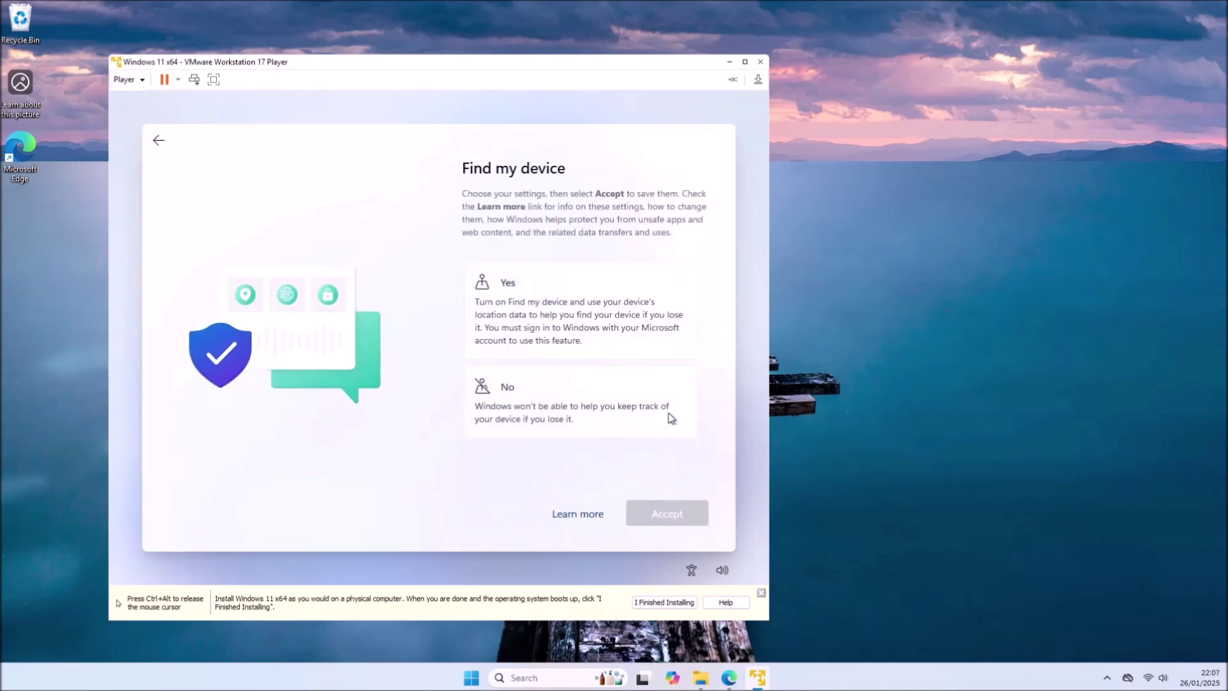
{"action": "left_click", "coordinate": [668, 414]}
{"action": "left_click", "coordinate": [682, 515]}
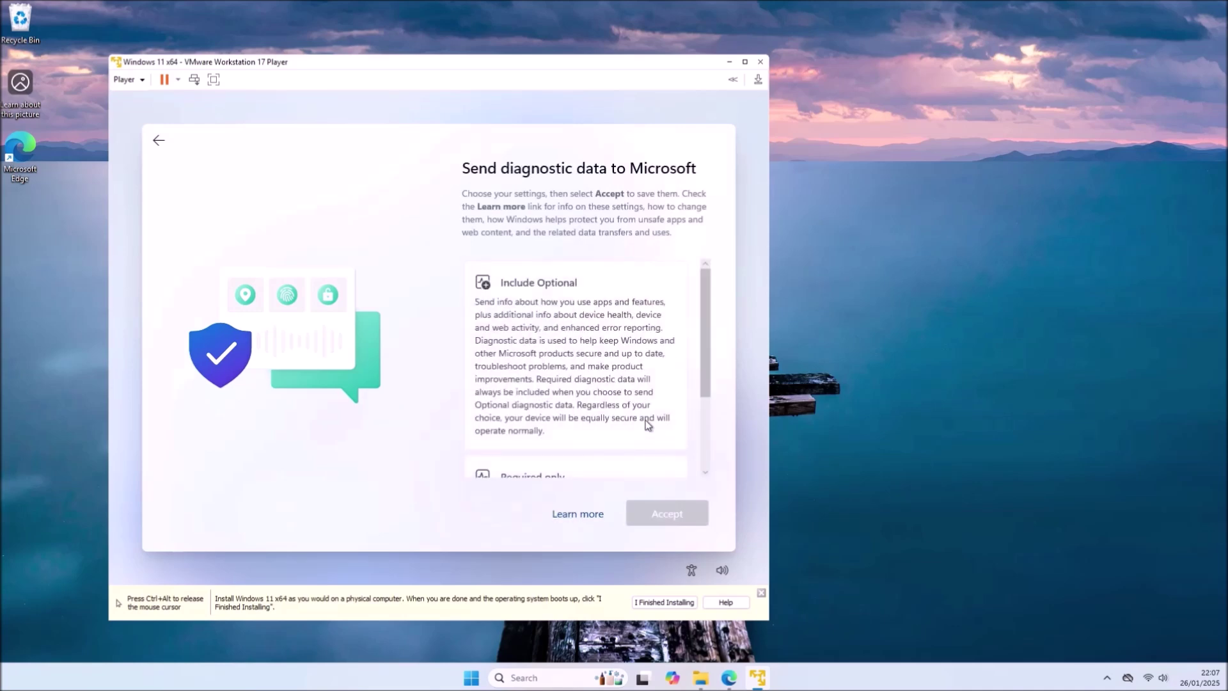
{"action": "left_click", "coordinate": [644, 419]}
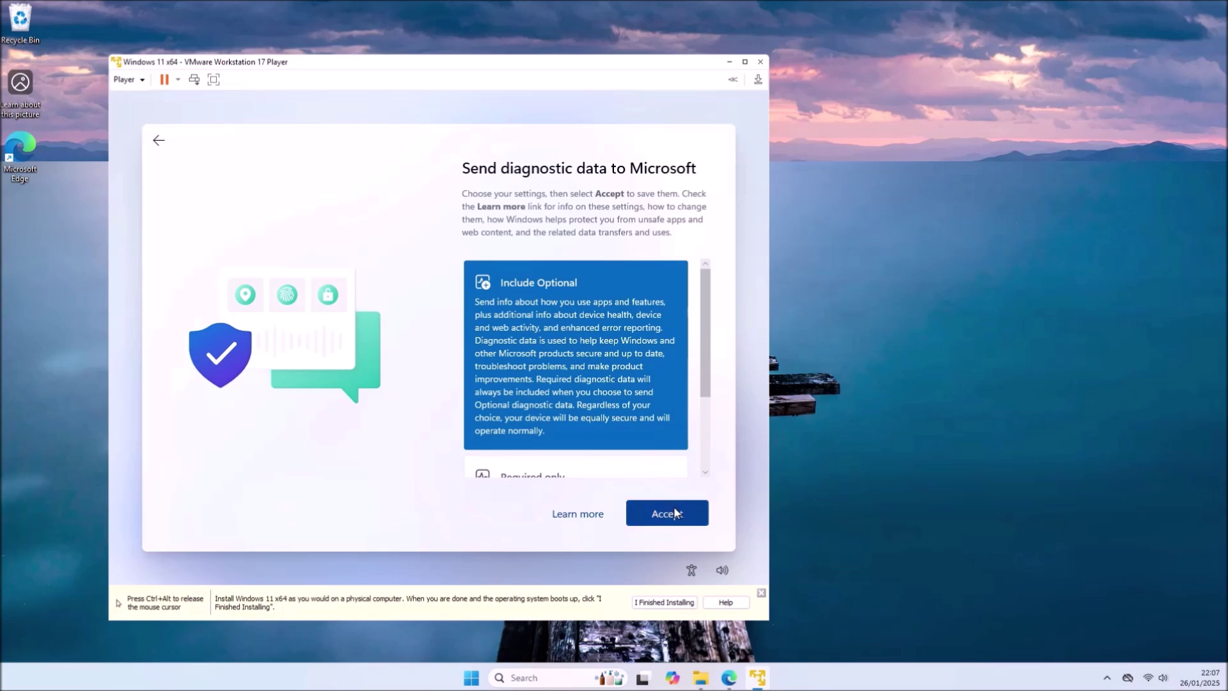
{"action": "left_click", "coordinate": [675, 511]}
{"action": "left_click", "coordinate": [665, 438]}
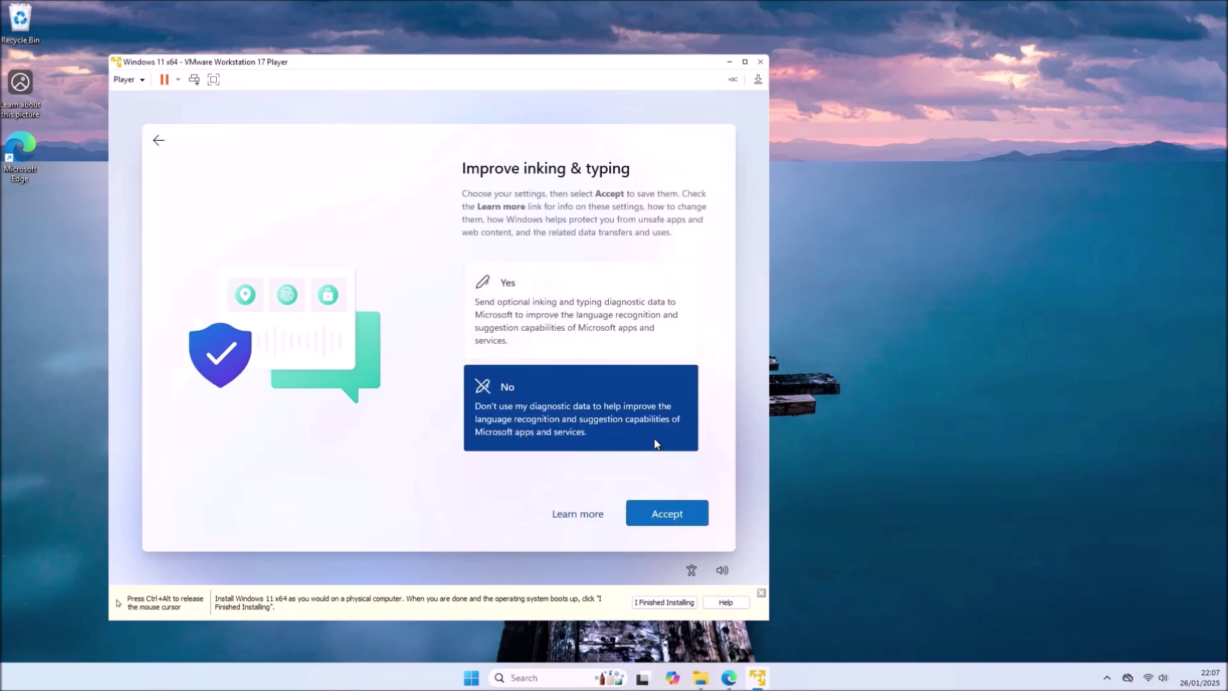
{"action": "left_click", "coordinate": [676, 510]}
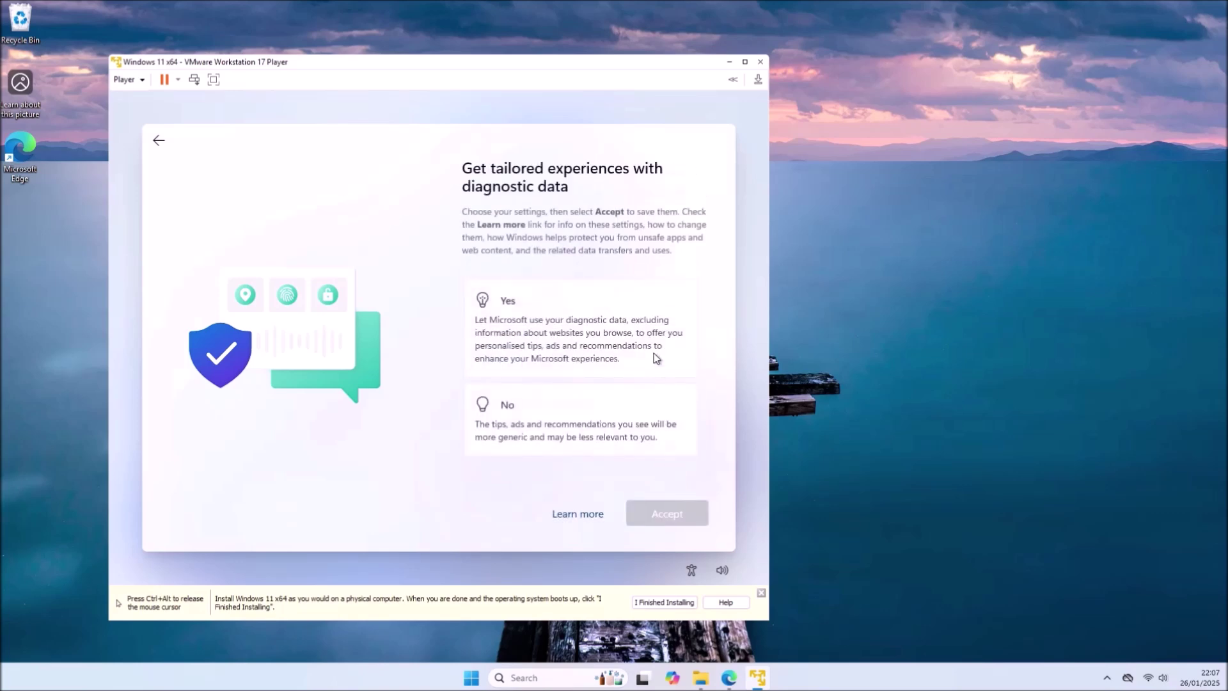
{"action": "left_click", "coordinate": [656, 358]}
{"action": "left_click", "coordinate": [672, 515]}
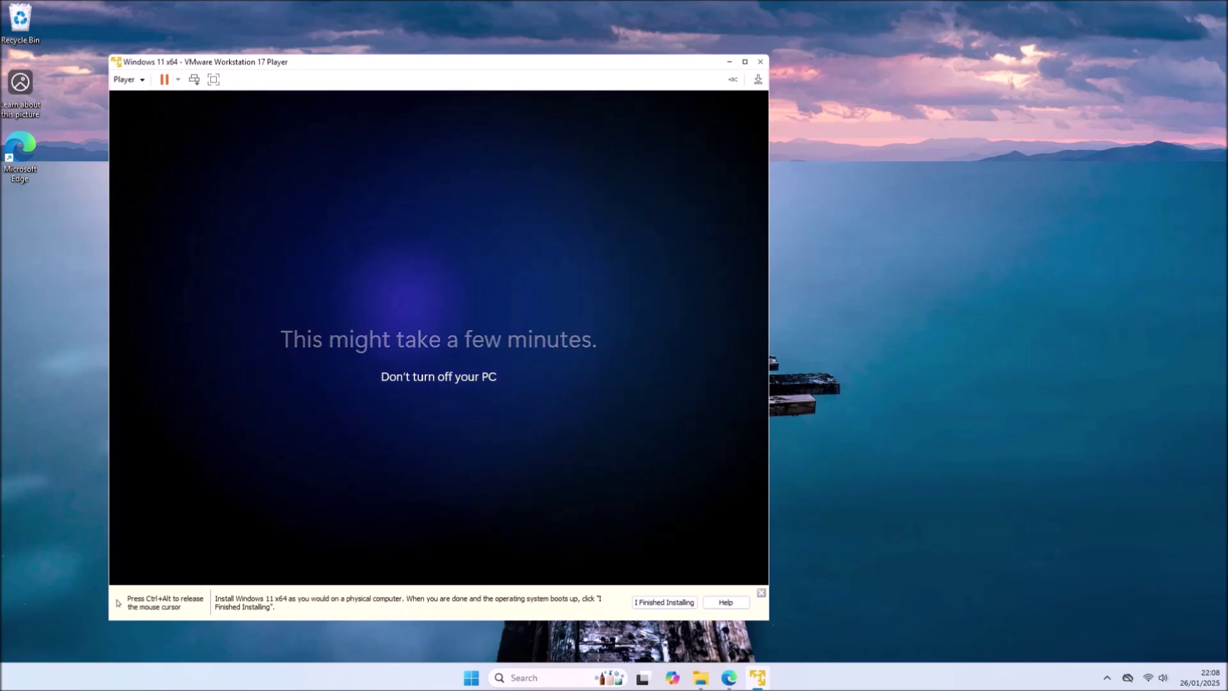
- Set the VM's network adapter to Connected and Connect at power on
{"action": "left_click", "coordinate": [126, 79]}
{"action": "mouse_move", "coordinate": [235, 129]}
{"action": "mouse_move", "coordinate": [409, 152]}
{"action": "left_click", "coordinate": [573, 166]}
{"action": "left_click", "coordinate": [441, 160]}
{"action": "left_click", "coordinate": [446, 174]}
{"action": "left_click", "coordinate": [552, 559]}
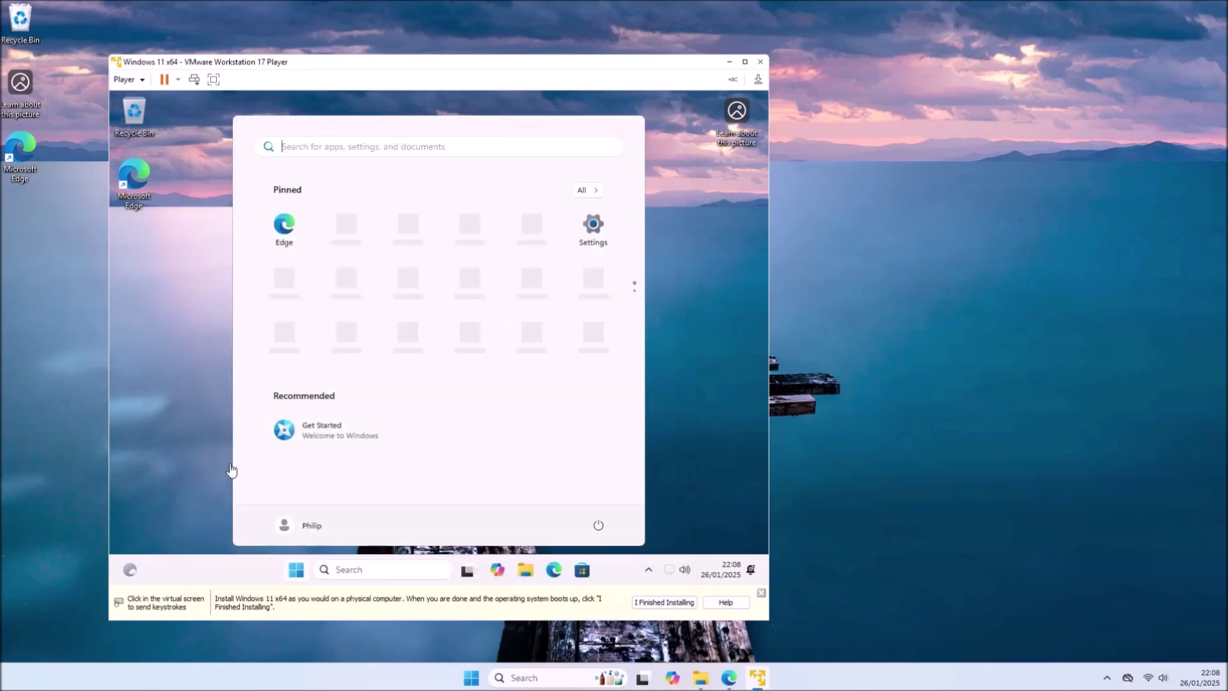
- Mark Windows installation as finished and view the guest's drives under This PC
{"action": "left_click", "coordinate": [294, 569]}
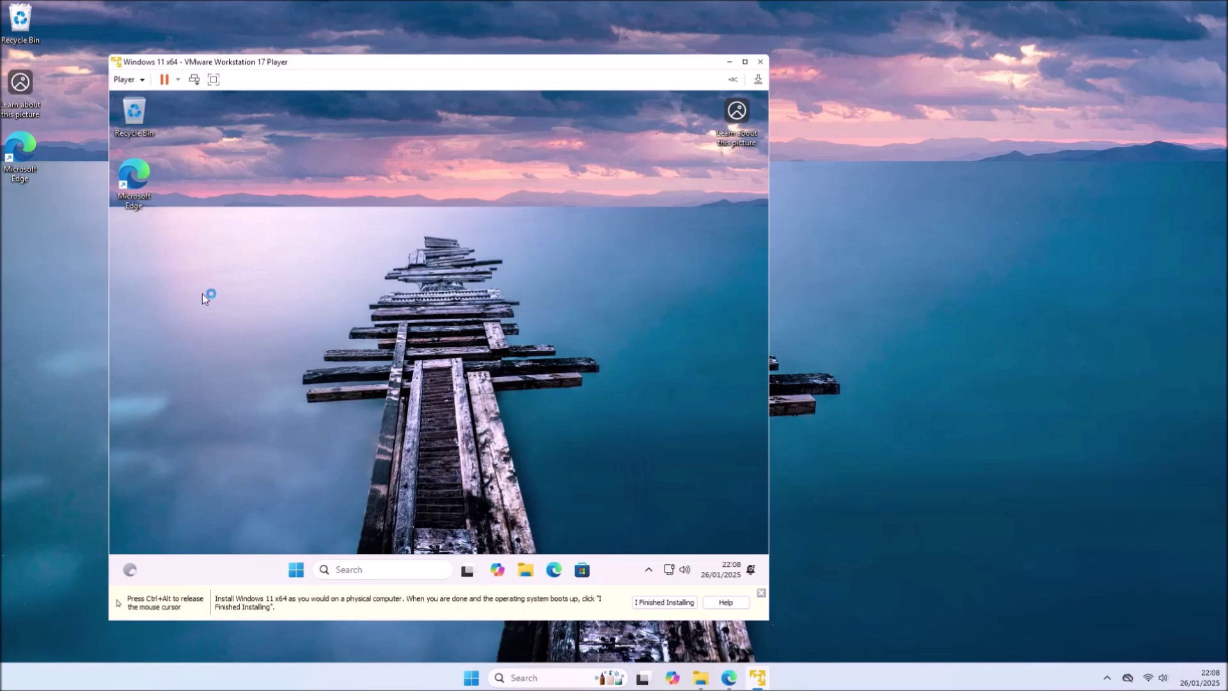
{"action": "left_click", "coordinate": [679, 605]}
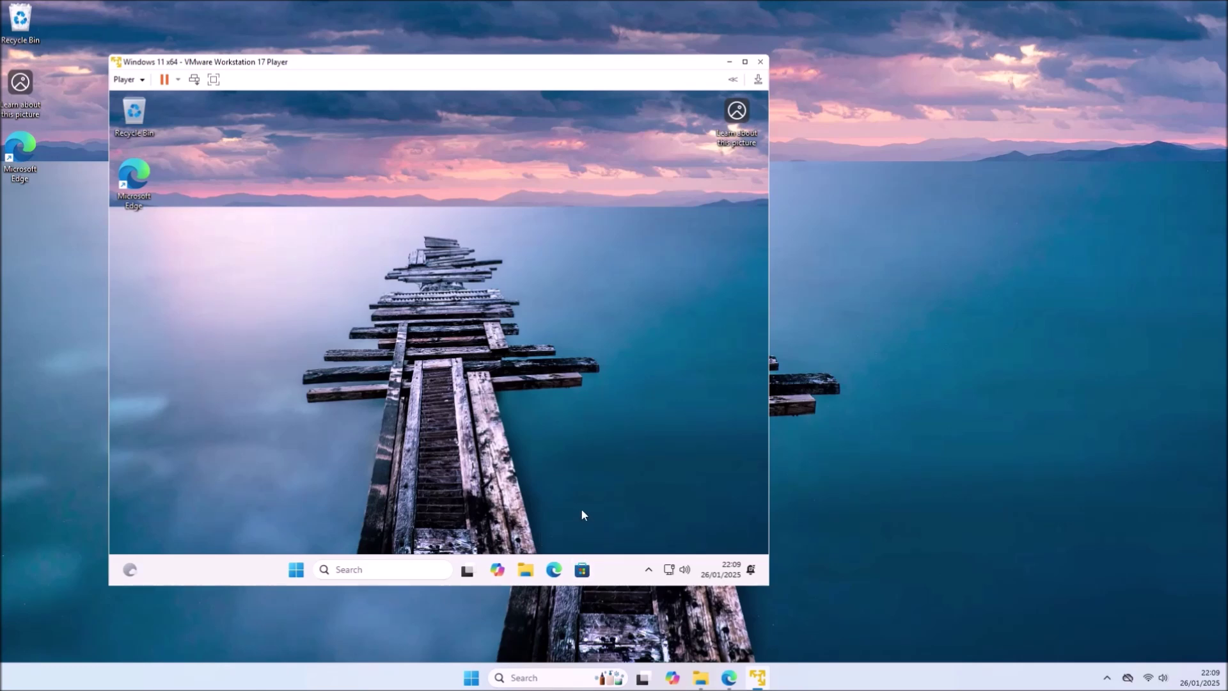
{"action": "left_click", "coordinate": [526, 563]}
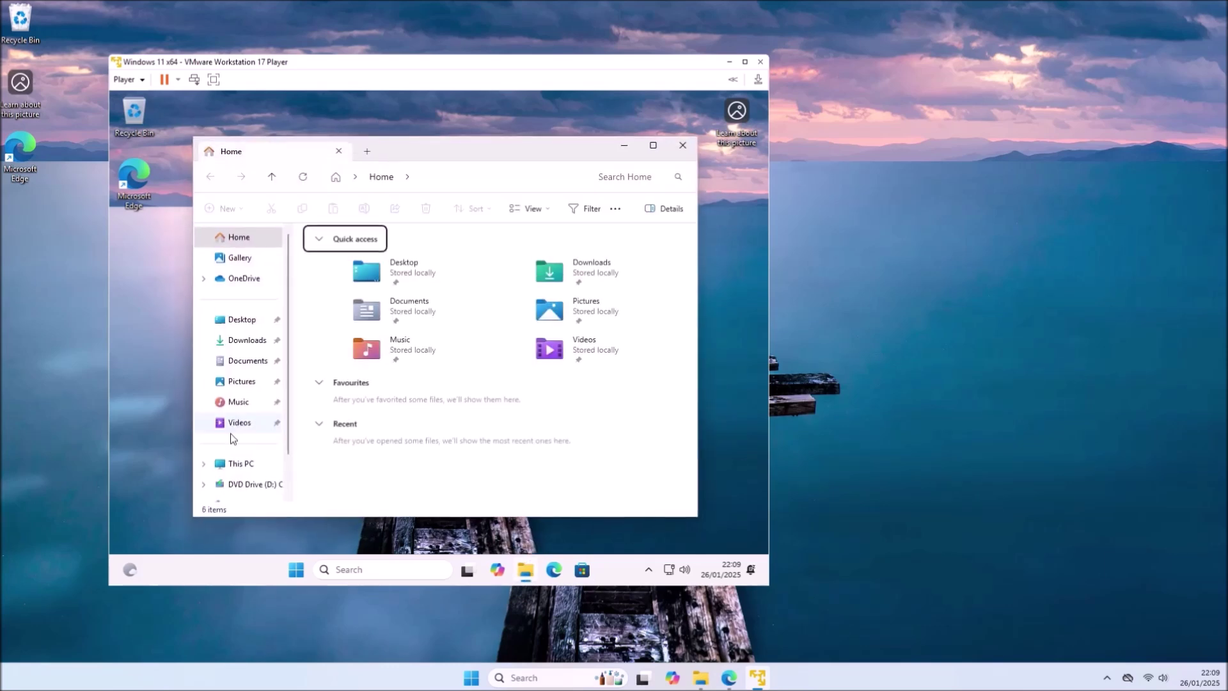
{"action": "left_click", "coordinate": [248, 465]}
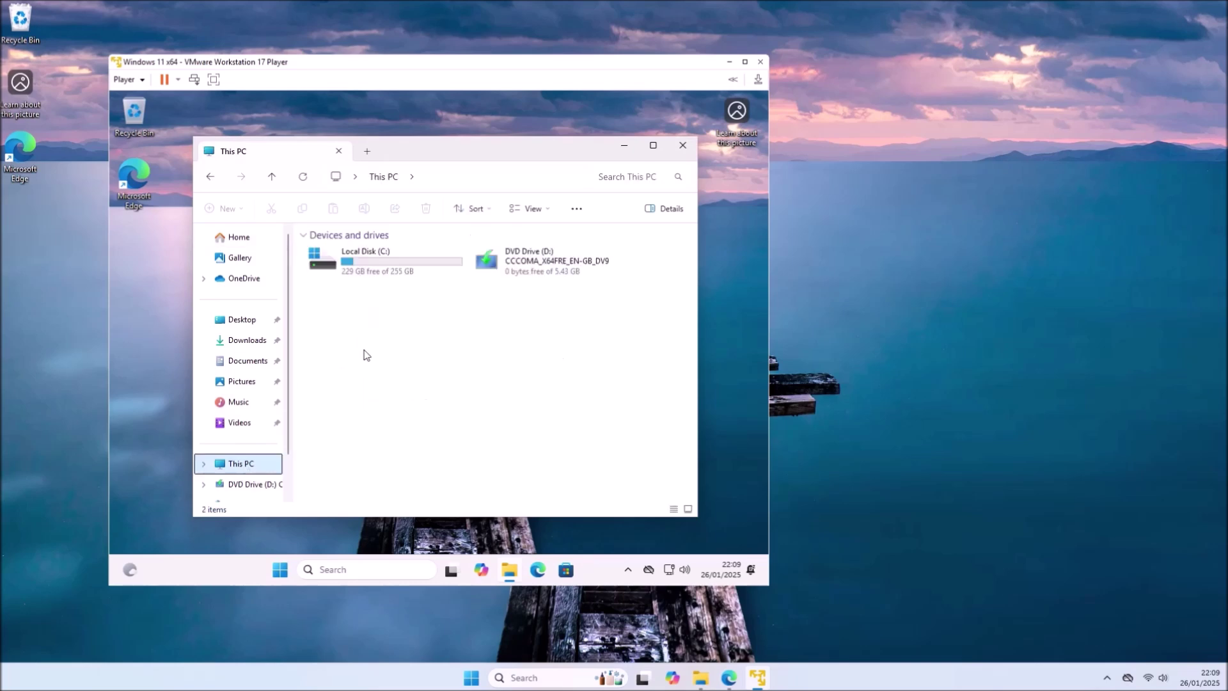
{"action": "left_click", "coordinate": [129, 79]}
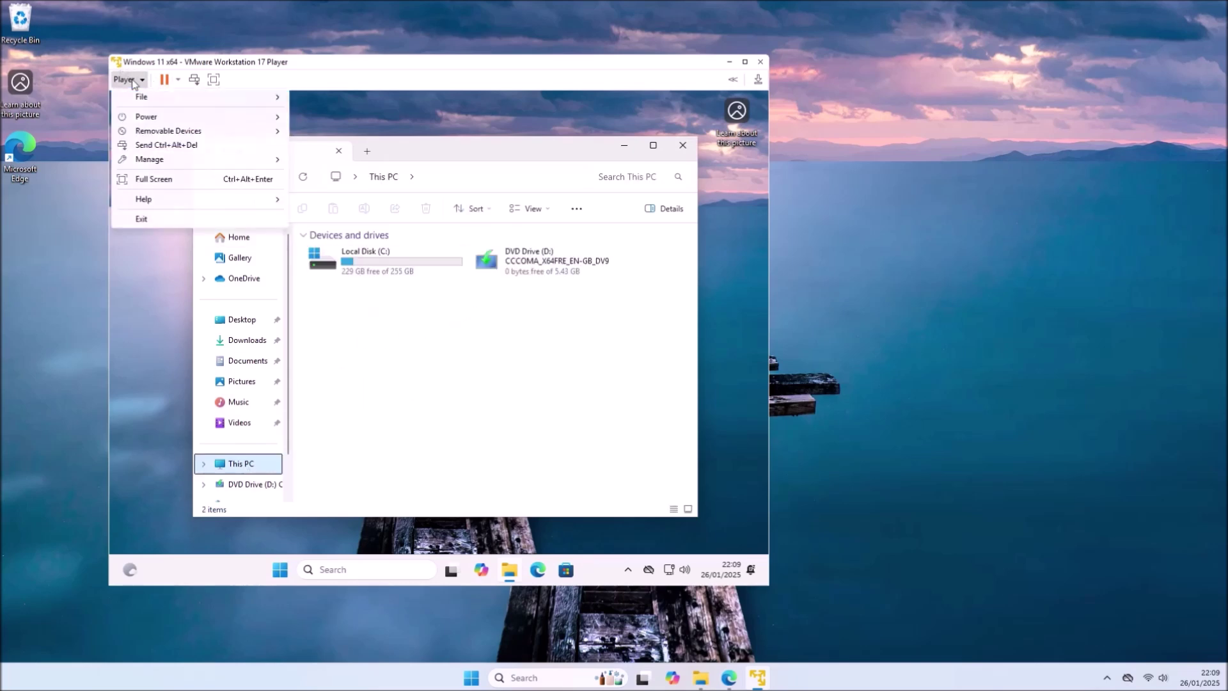
- Mount the VMware Tools disc and launch its installer from drive D: in the guest
{"action": "mouse_move", "coordinate": [185, 96]}
{"action": "mouse_move", "coordinate": [207, 159]}
{"action": "left_click", "coordinate": [323, 160]}
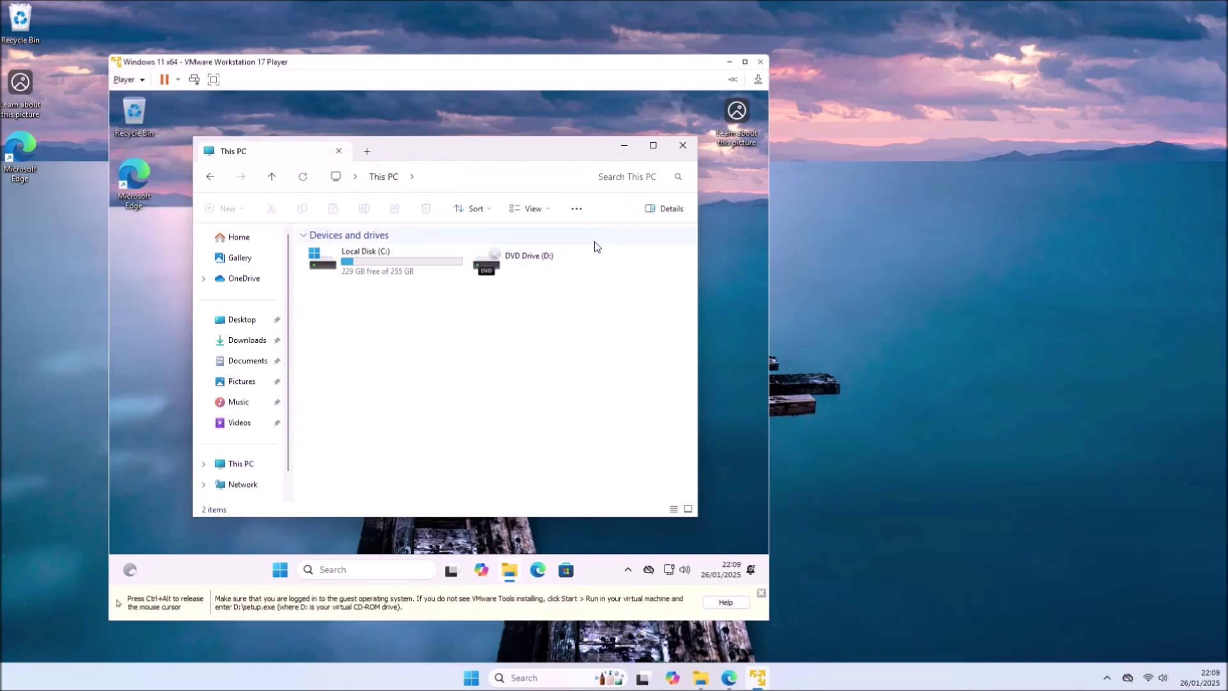
{"action": "double_click", "coordinate": [580, 258]}
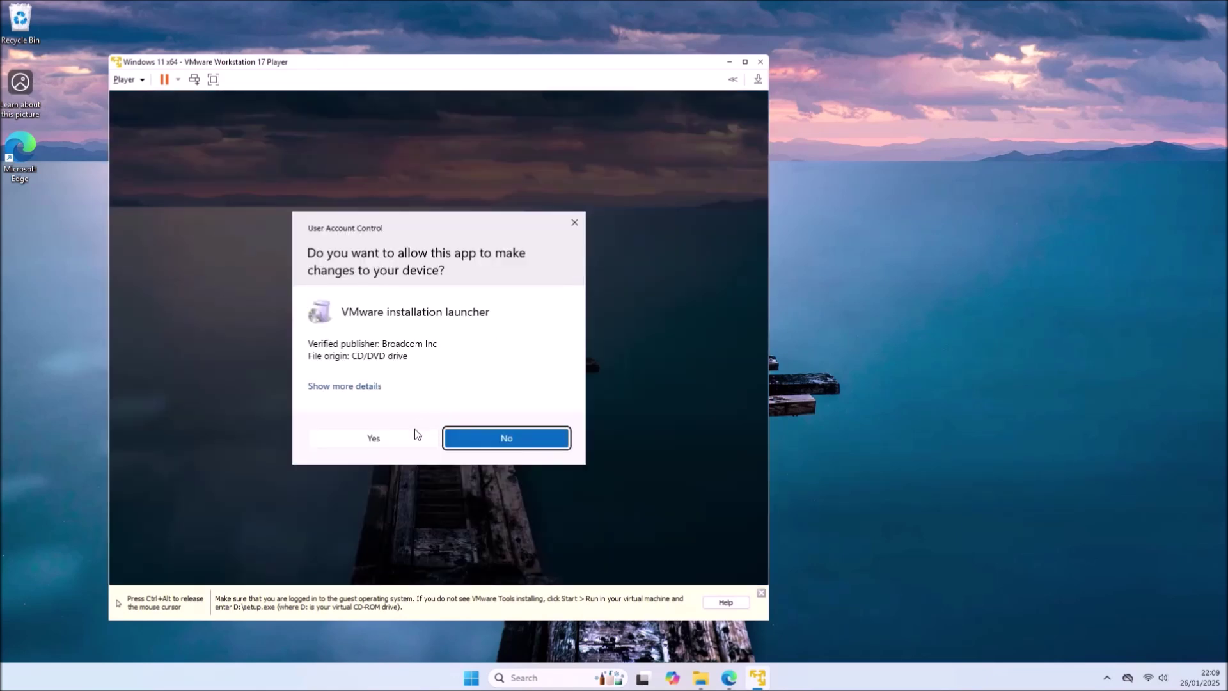
{"action": "left_click", "coordinate": [414, 431]}
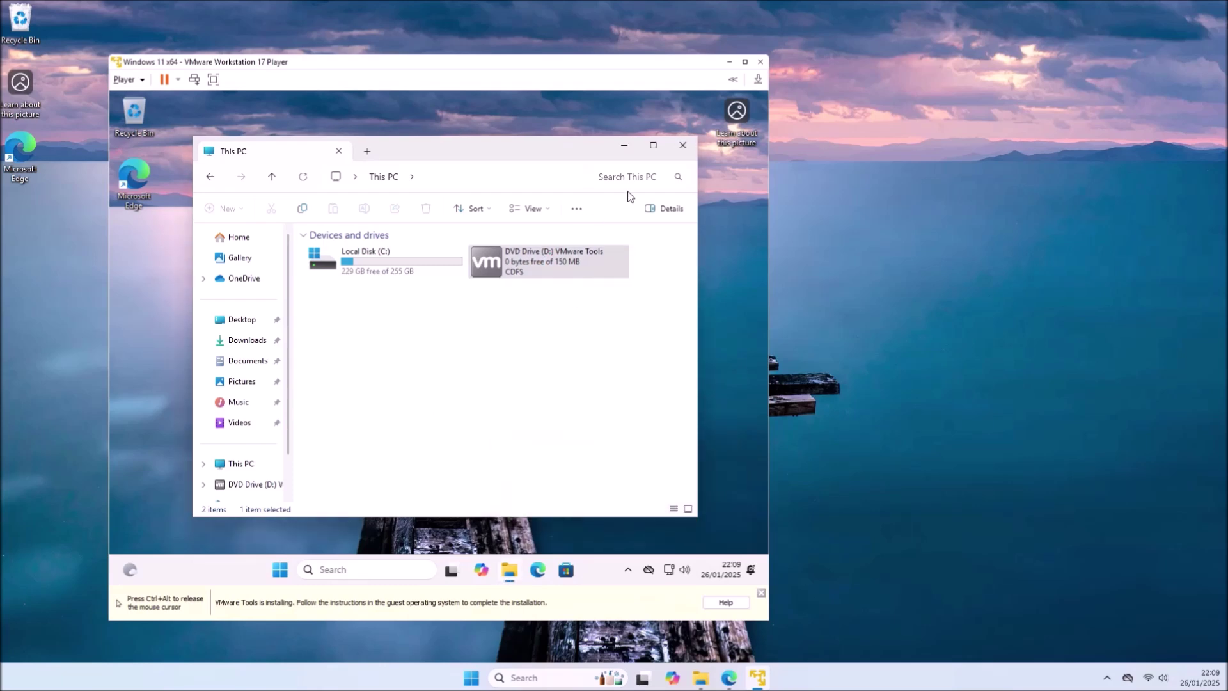
{"action": "left_click", "coordinate": [682, 147]}
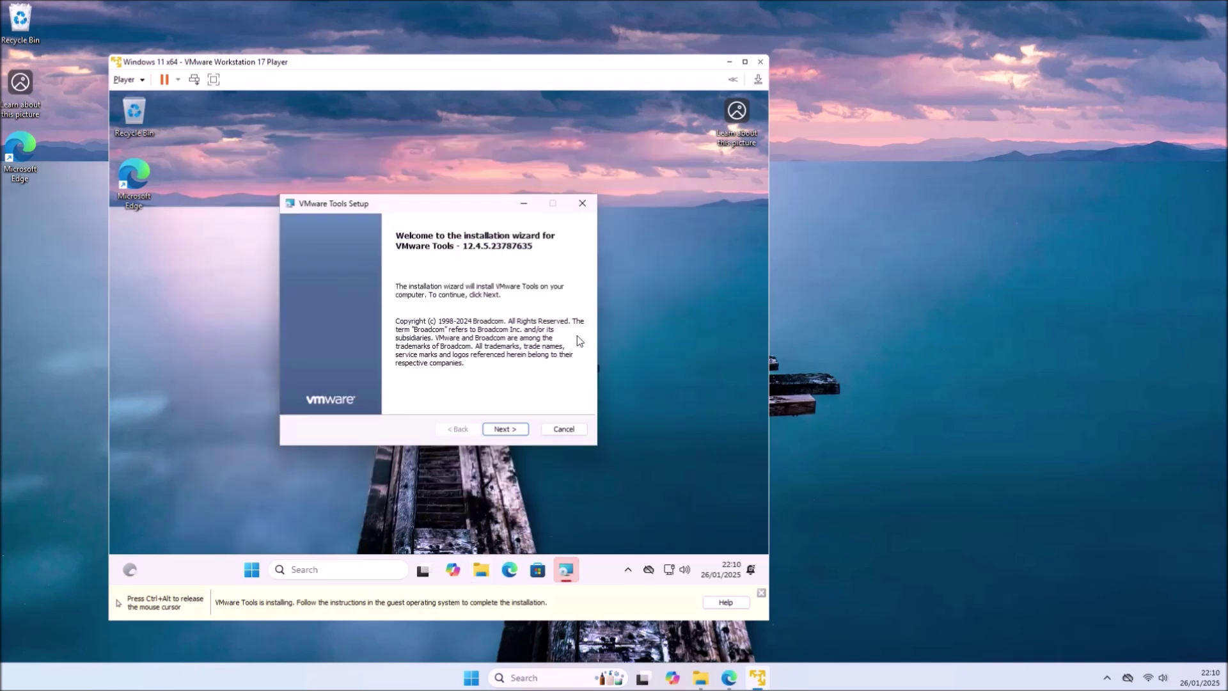
- Run the Typical VMware Tools installation, finish it and restart the guest
{"action": "left_click", "coordinate": [511, 433]}
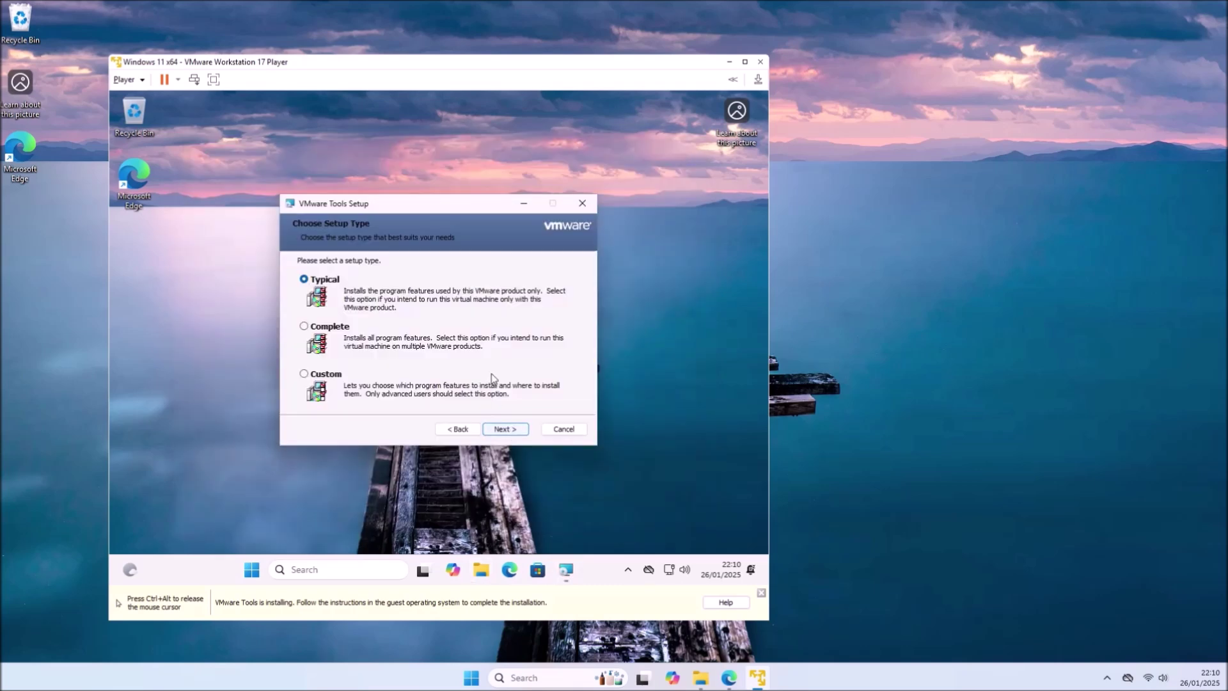
{"action": "left_click", "coordinate": [508, 426]}
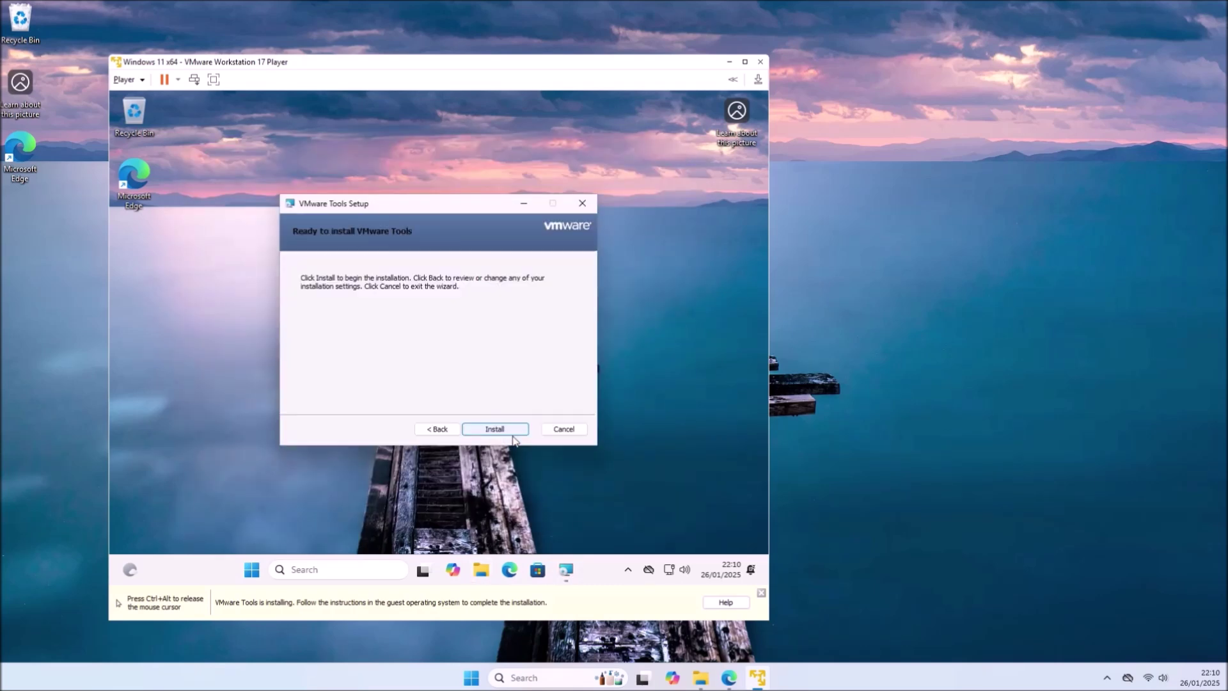
{"action": "left_click", "coordinate": [511, 429]}
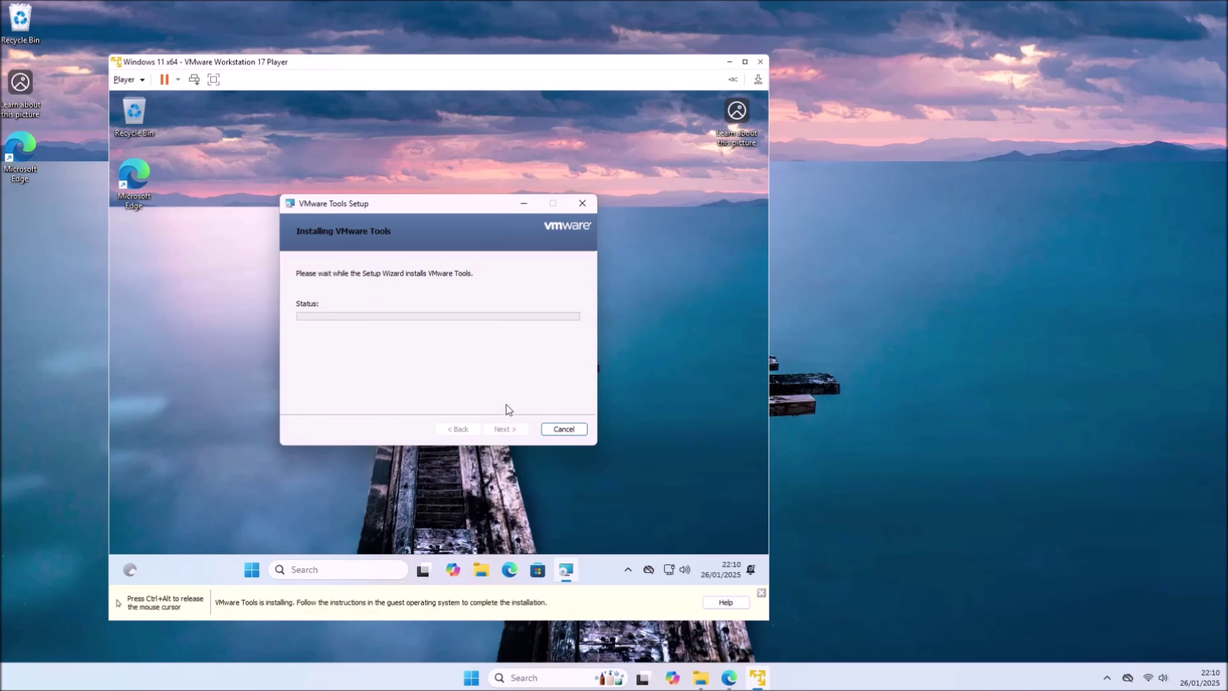
{"action": "left_click", "coordinate": [502, 428]}
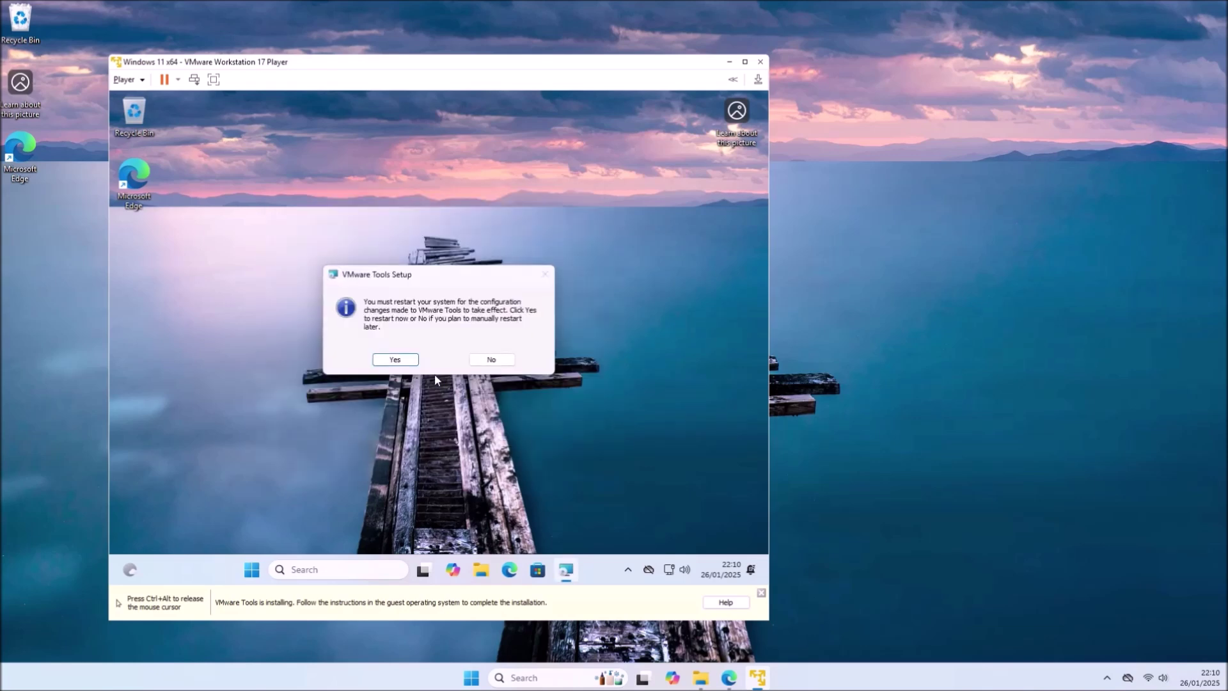
{"action": "left_click", "coordinate": [404, 360]}
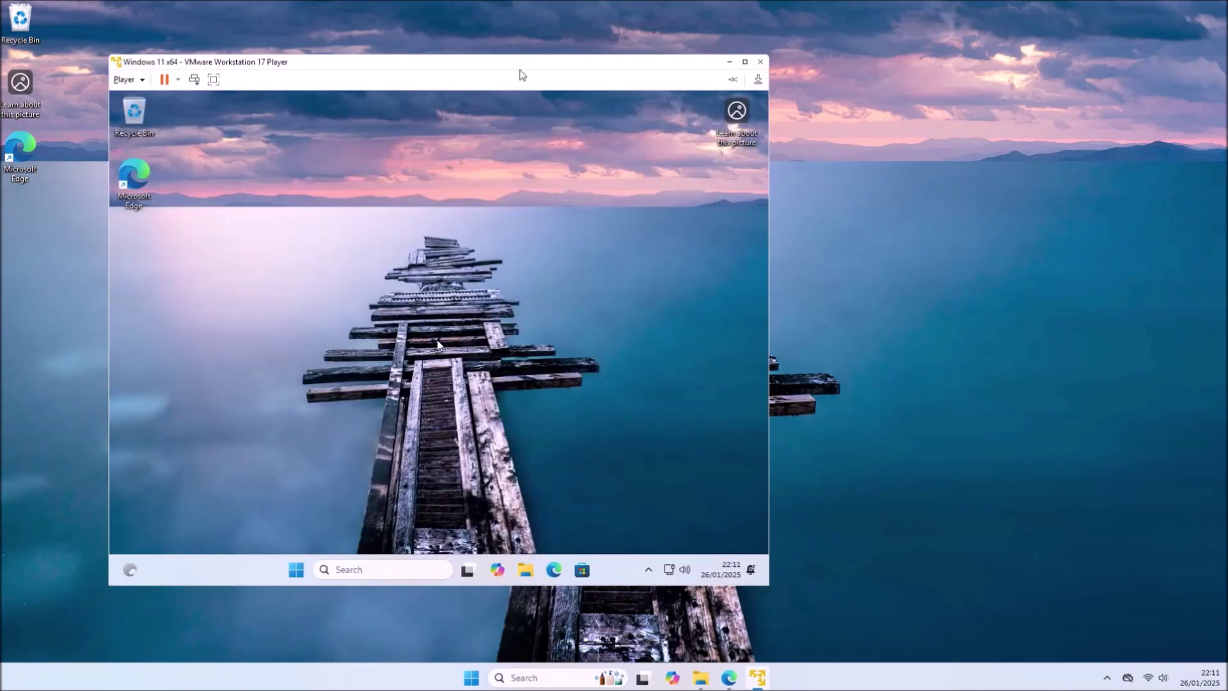
{"action": "left_click_drag", "start_coordinate": [521, 74], "coordinate": [607, 50]}
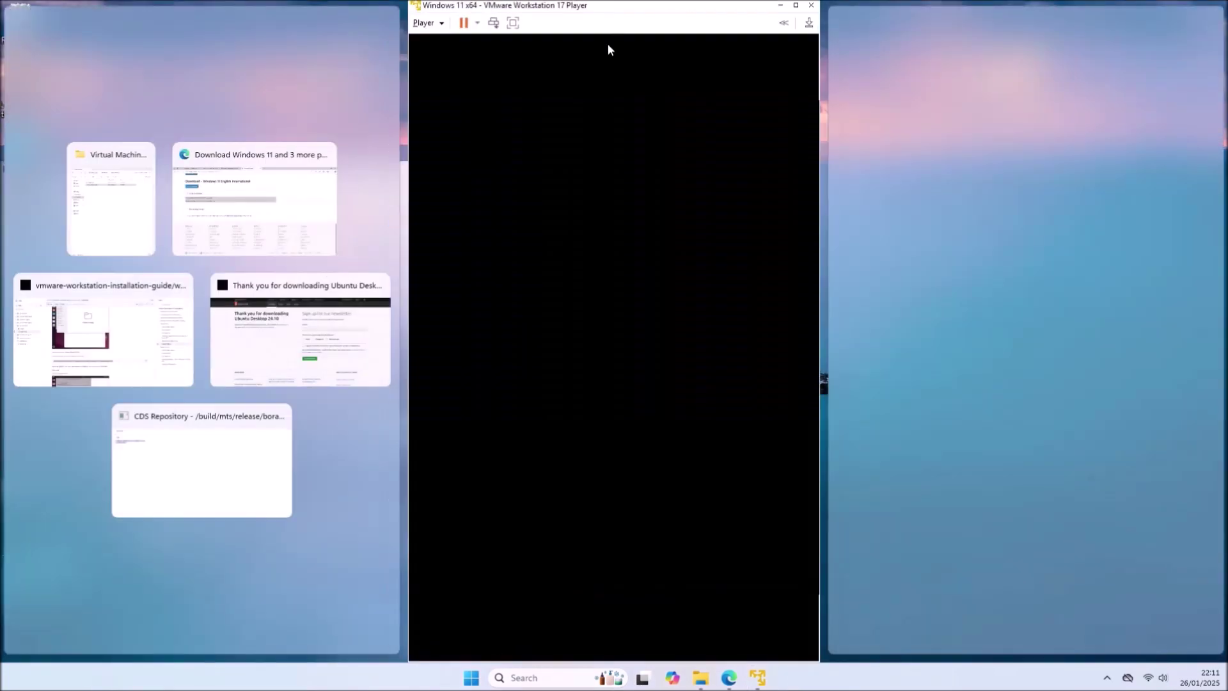
- Snap the VM window to the right half of the screen beside the host desktop
{"action": "left_click", "coordinate": [600, 17]}
{"action": "mouse_move", "coordinate": [598, 9]}
{"action": "left_mouse_down"}
{"action": "mouse_move", "coordinate": [567, 285]}
{"action": "mouse_move", "coordinate": [576, 2]}
{"action": "left_mouse_up"}
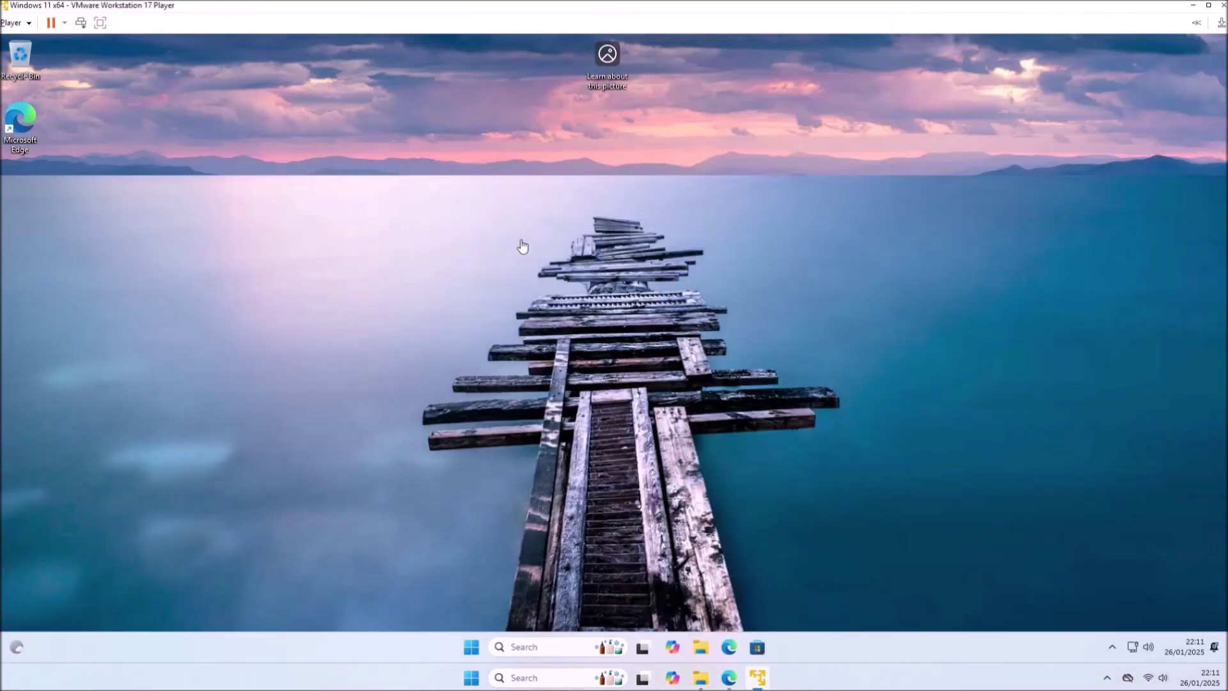
{"action": "left_click", "coordinate": [470, 649]}
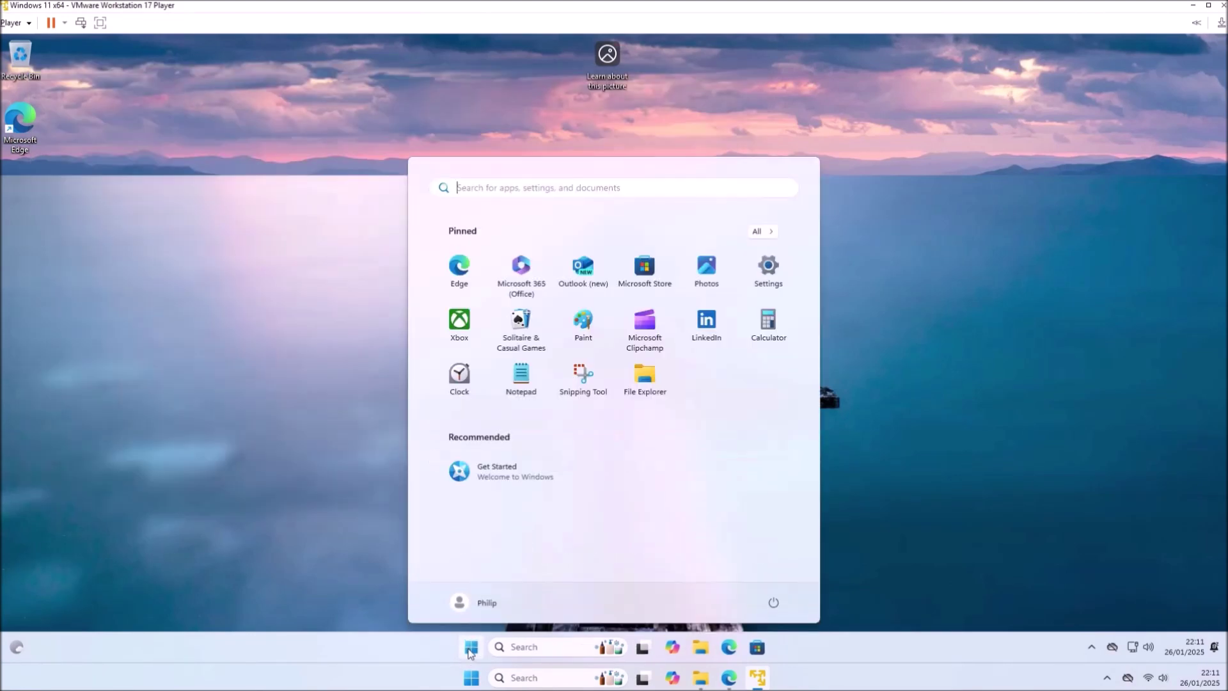
{"action": "left_click", "coordinate": [470, 649]}
{"action": "left_click_drag", "start_coordinate": [515, 8], "coordinate": [1225, 259]}
{"action": "left_click", "coordinate": [684, 285]}
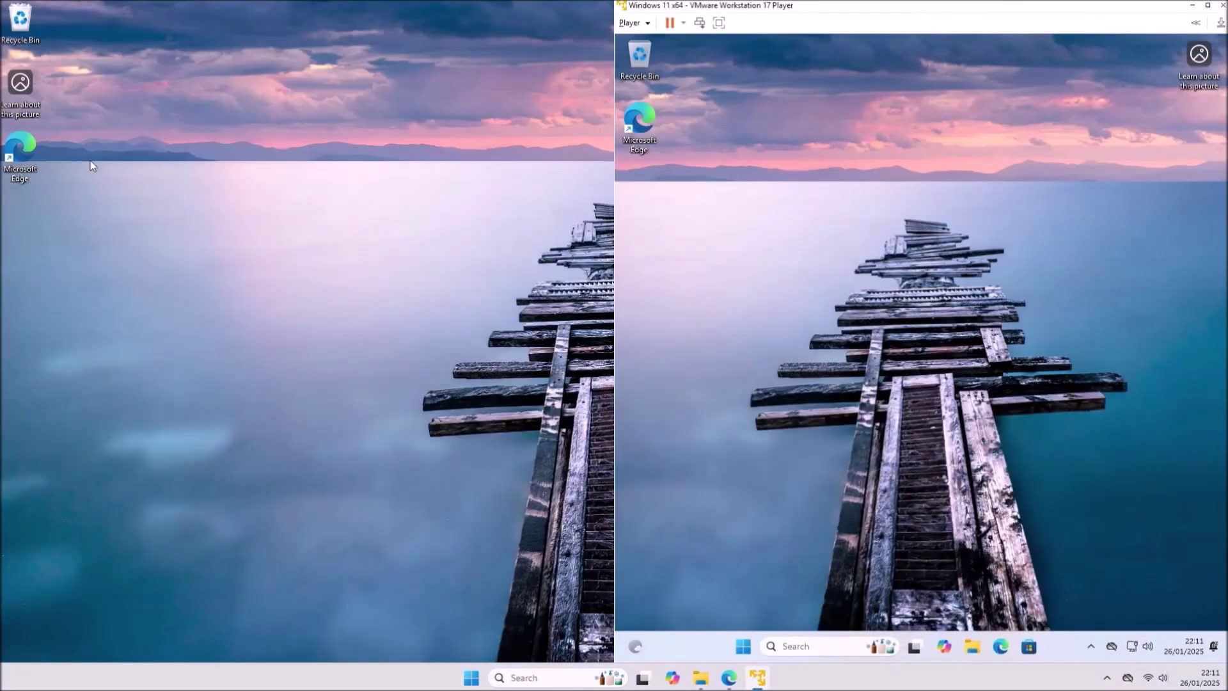
- Delete the Edge shortcuts from both the guest and host desktops, then maximize the VM window
{"action": "left_click_drag", "start_coordinate": [40, 85], "coordinate": [25, 44]}
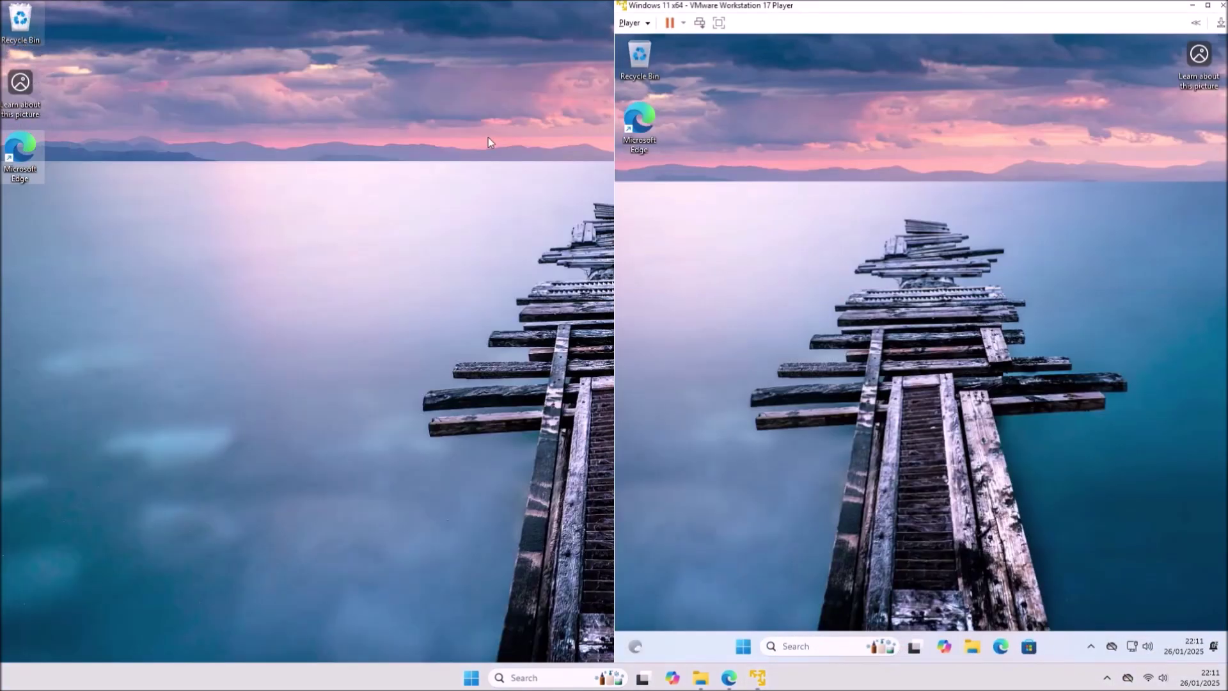
{"action": "left_click_drag", "start_coordinate": [639, 122], "coordinate": [615, 165]}
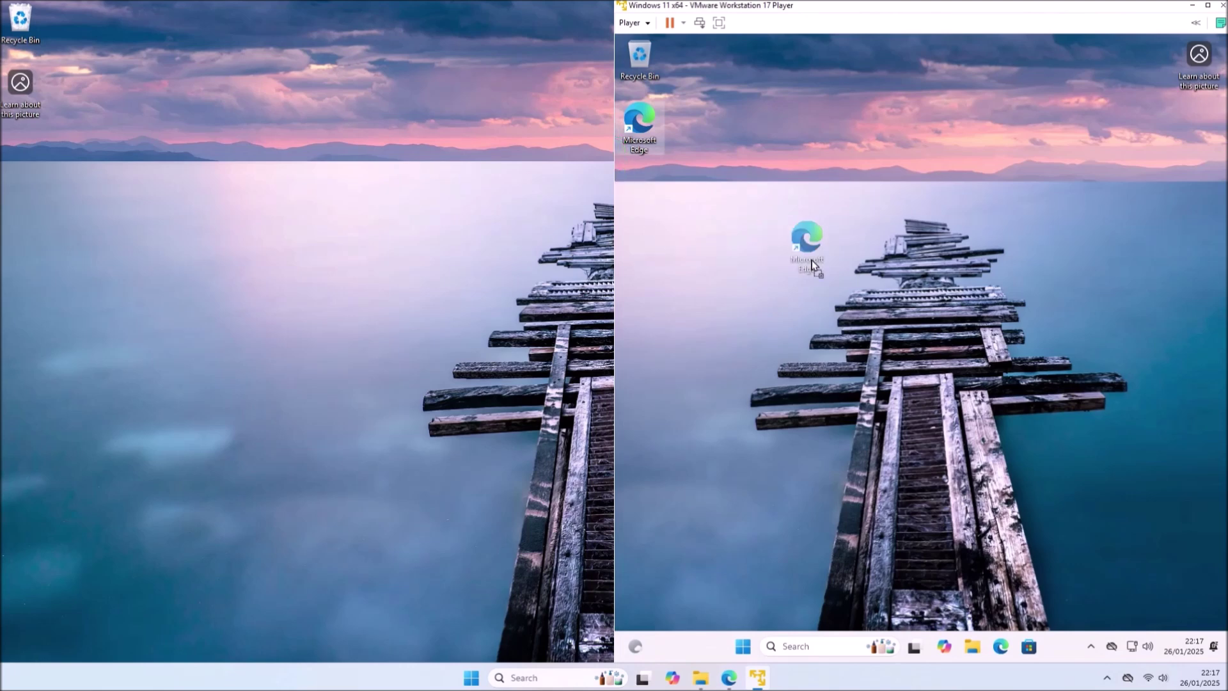
{"action": "left_click_drag", "start_coordinate": [811, 261], "coordinate": [27, 157]}
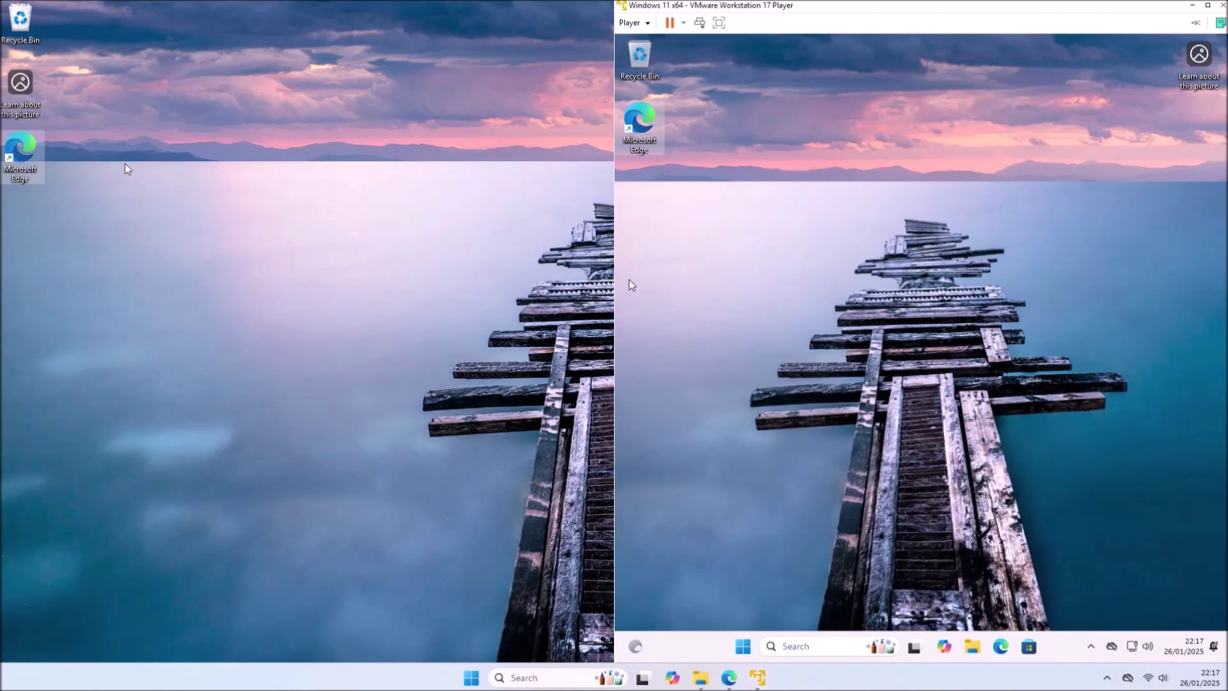
{"action": "left_click", "coordinate": [639, 148]}
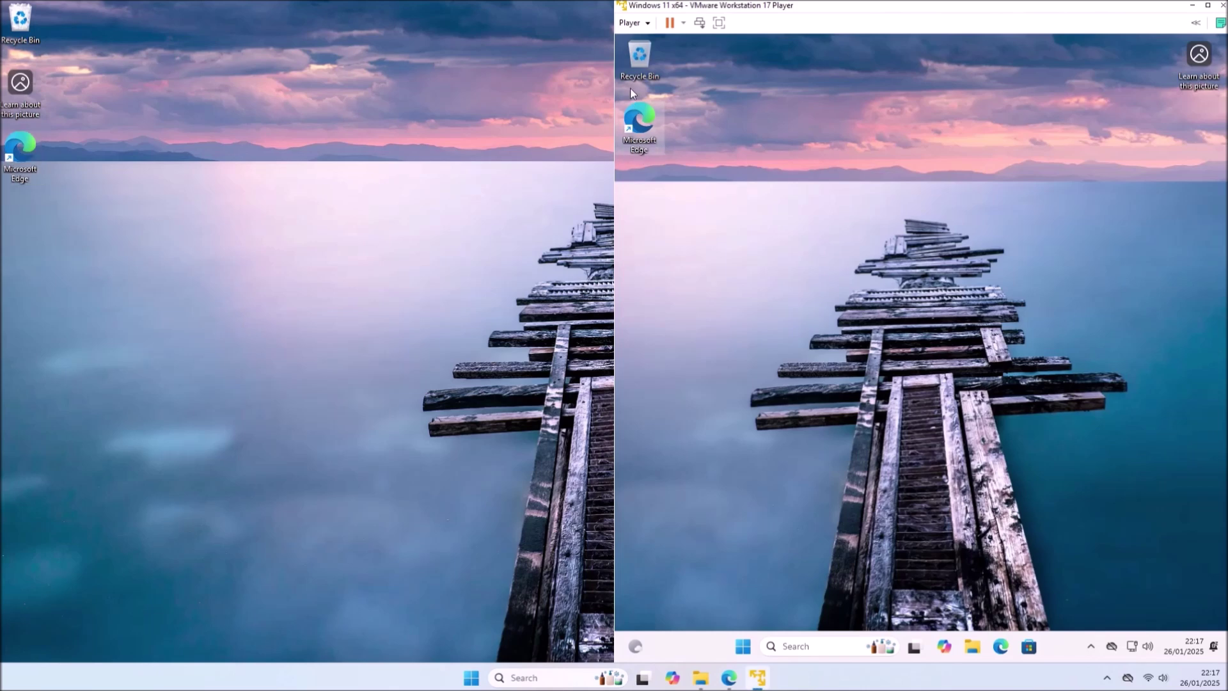
{"action": "left_click_drag", "start_coordinate": [624, 105], "coordinate": [627, 59]}
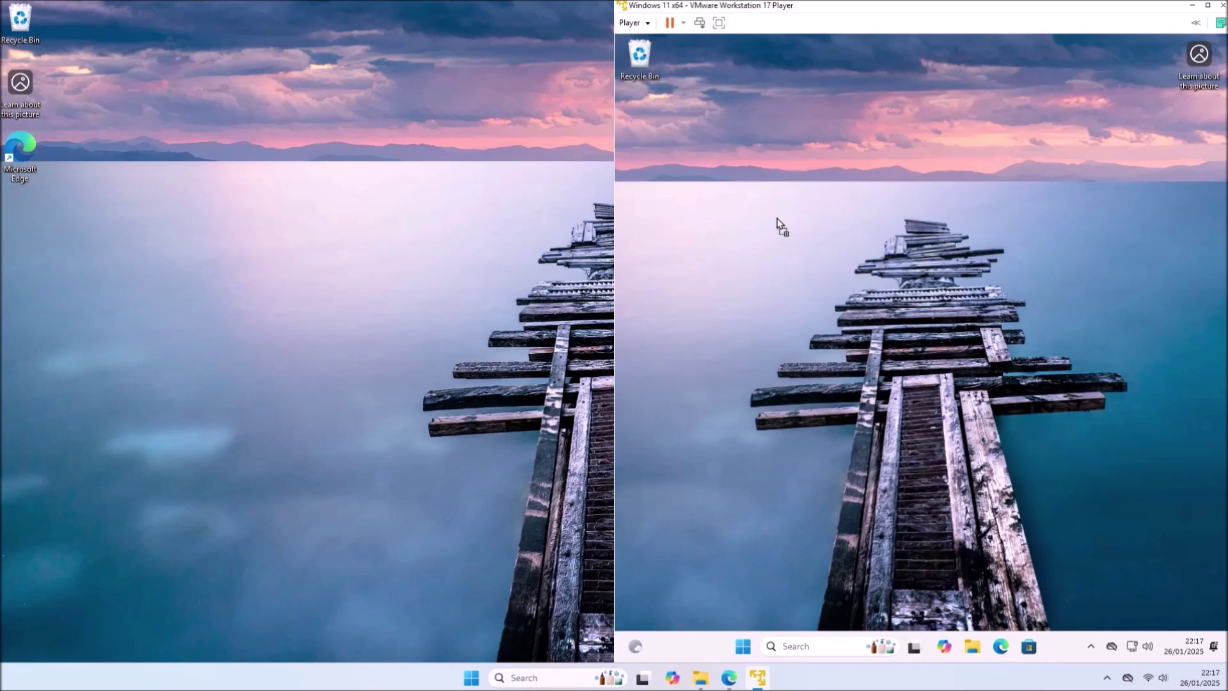
{"action": "left_click_drag", "start_coordinate": [779, 226], "coordinate": [642, 123]}
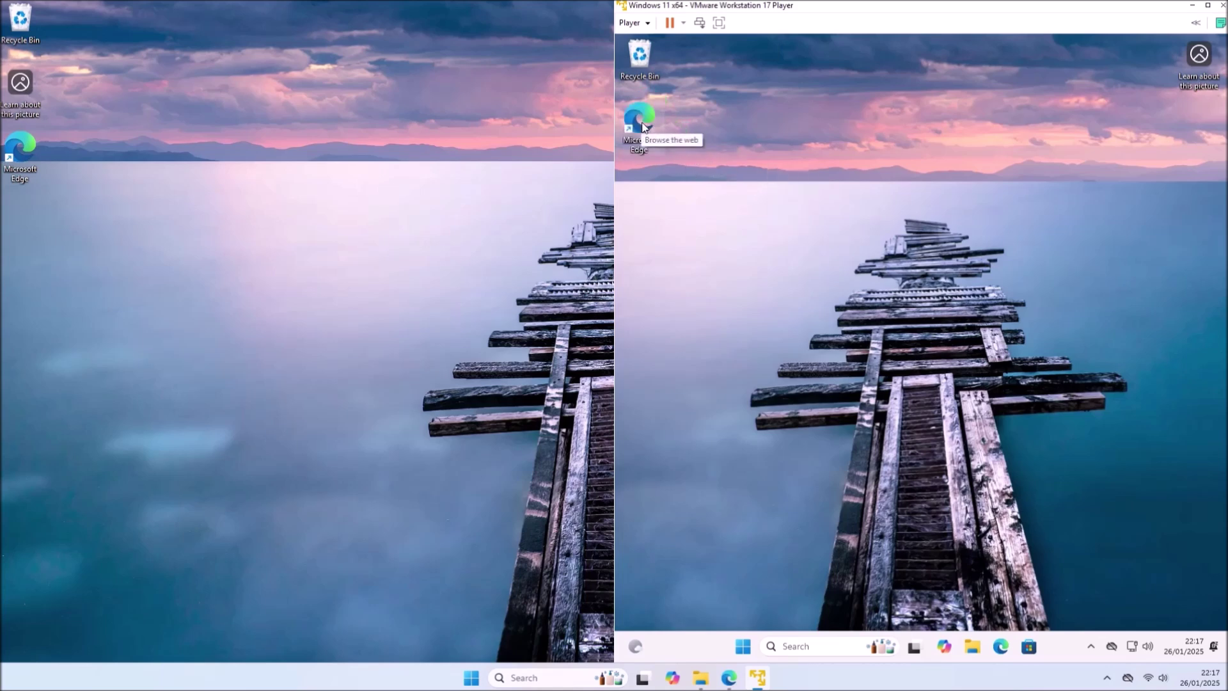
{"action": "key", "text": "Delete"}
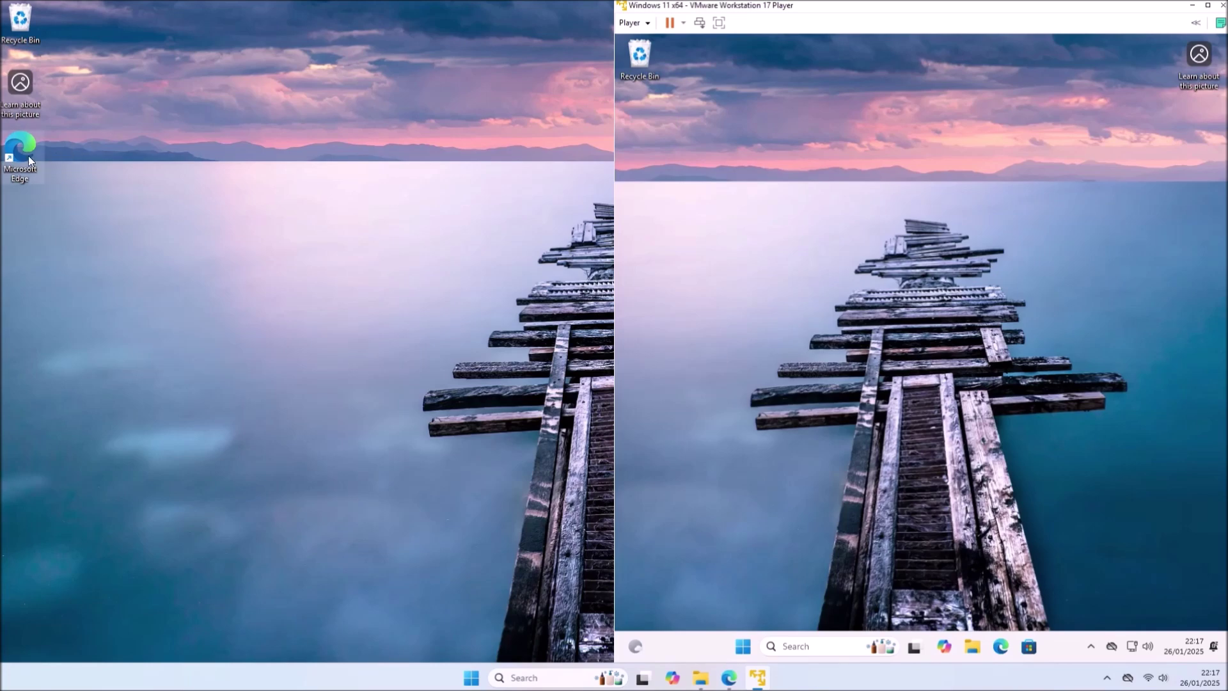
{"action": "left_click", "coordinate": [21, 157]}
{"action": "key", "text": "Delete"}
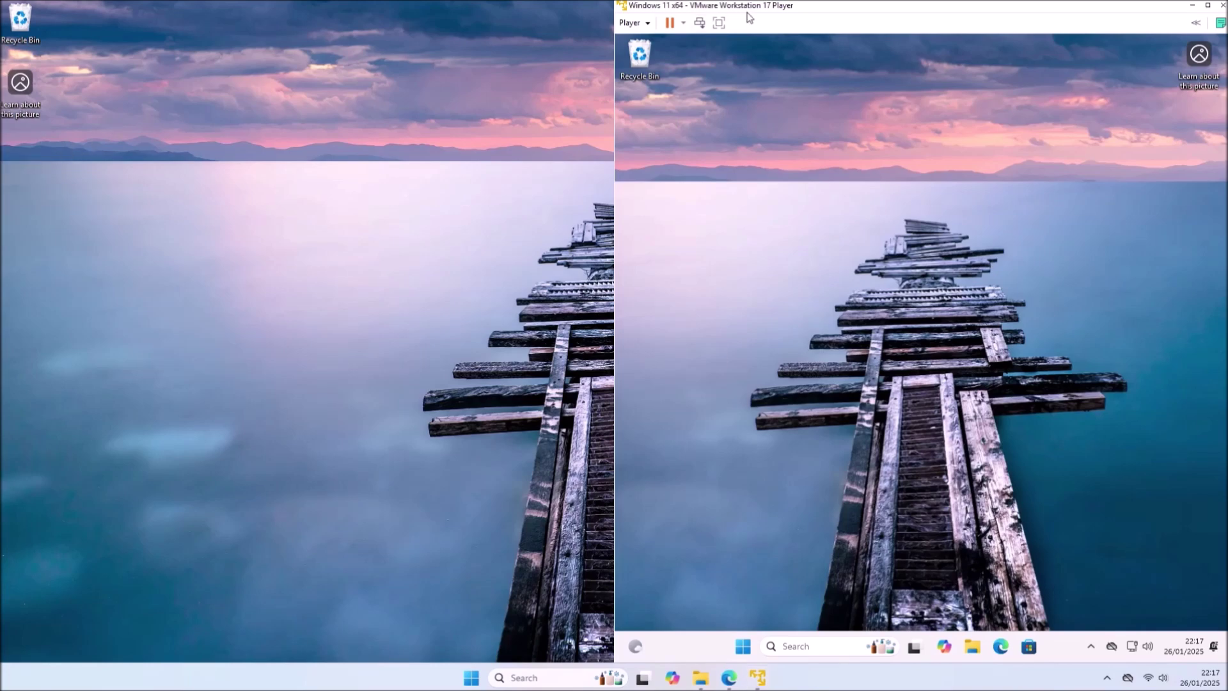
{"action": "double_click", "coordinate": [753, 9]}
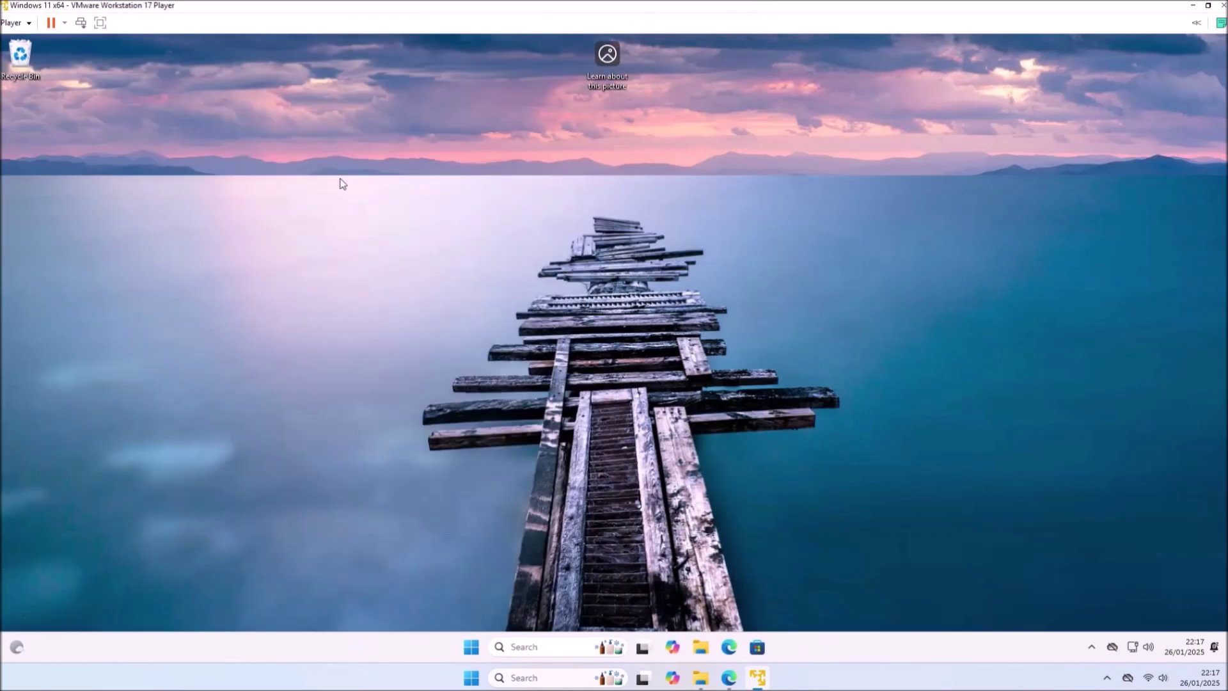
- Connect the Logitech USB Composite Device webcam to the VM
{"action": "left_click", "coordinate": [5, 23]}
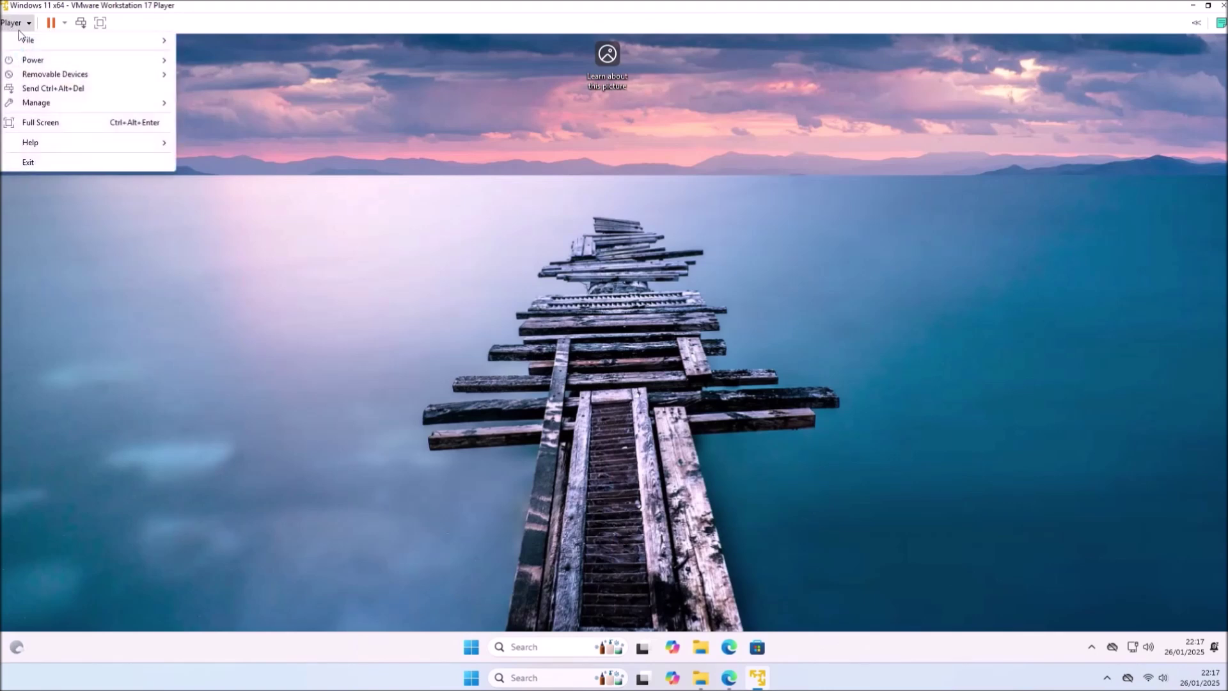
{"action": "mouse_move", "coordinate": [76, 75]}
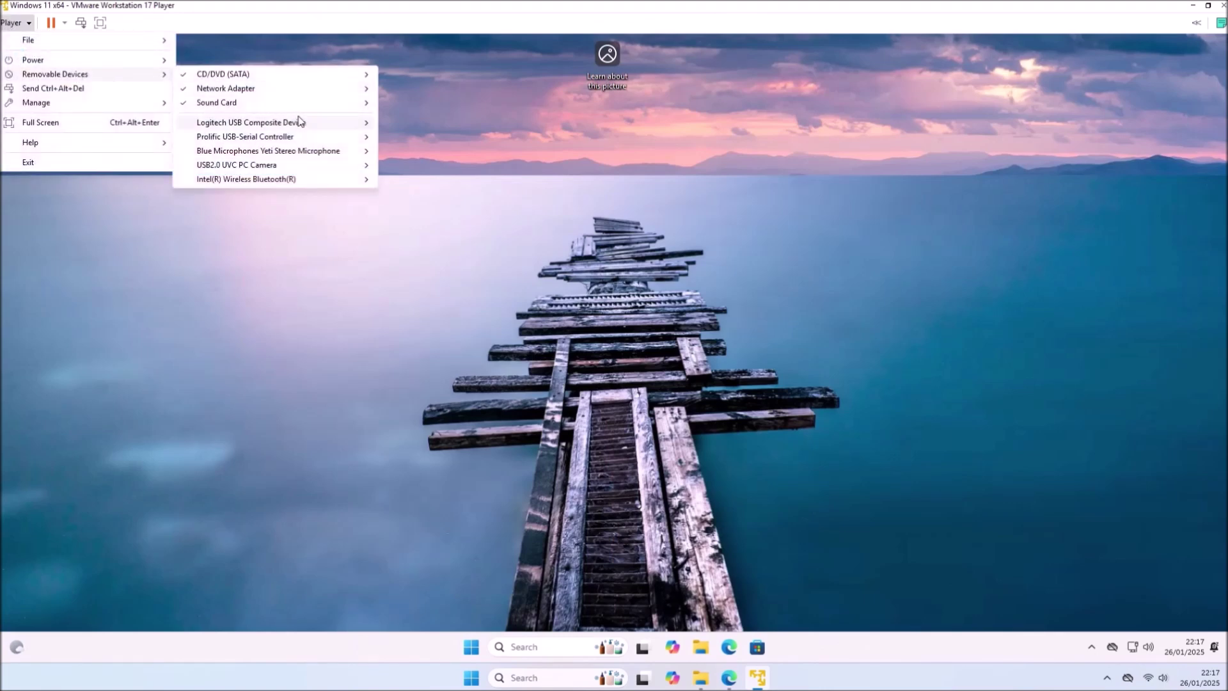
{"action": "mouse_move", "coordinate": [309, 123]}
{"action": "left_click", "coordinate": [390, 122]}
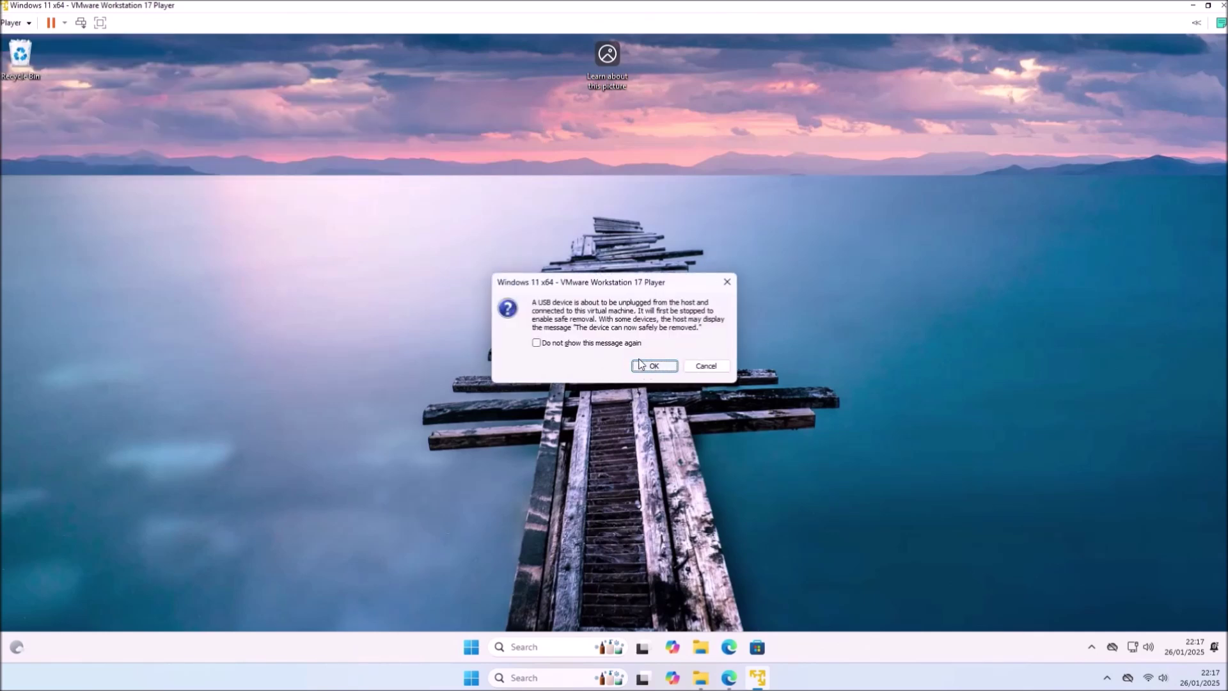
{"action": "left_click", "coordinate": [607, 346]}
{"action": "left_click", "coordinate": [653, 366]}
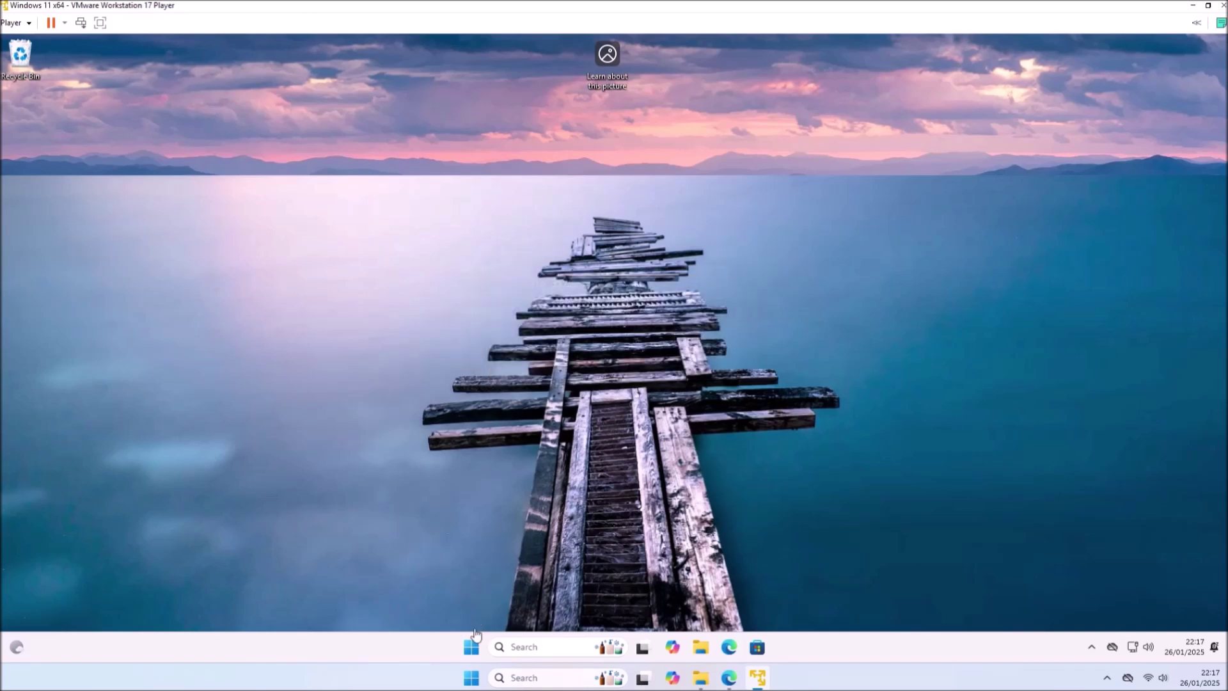
- Launch the guest's Camera app and allow microphone, camera and precise location access
{"action": "left_click", "coordinate": [470, 647]}
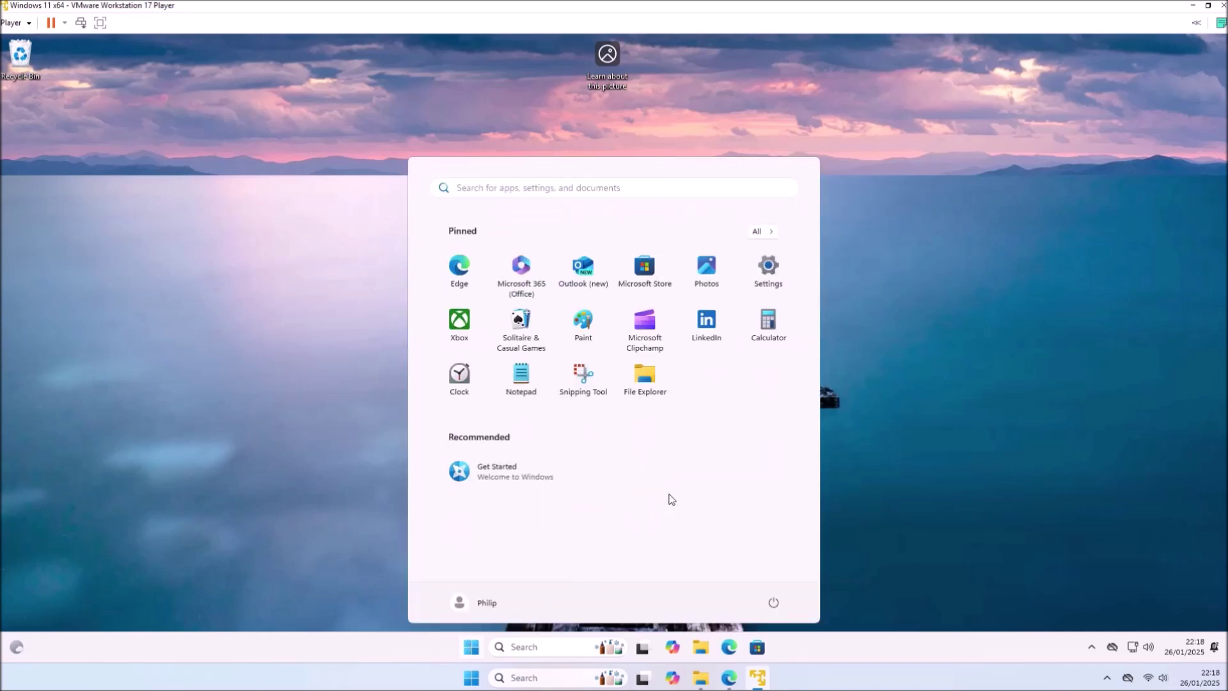
{"action": "type", "text": "cam"}
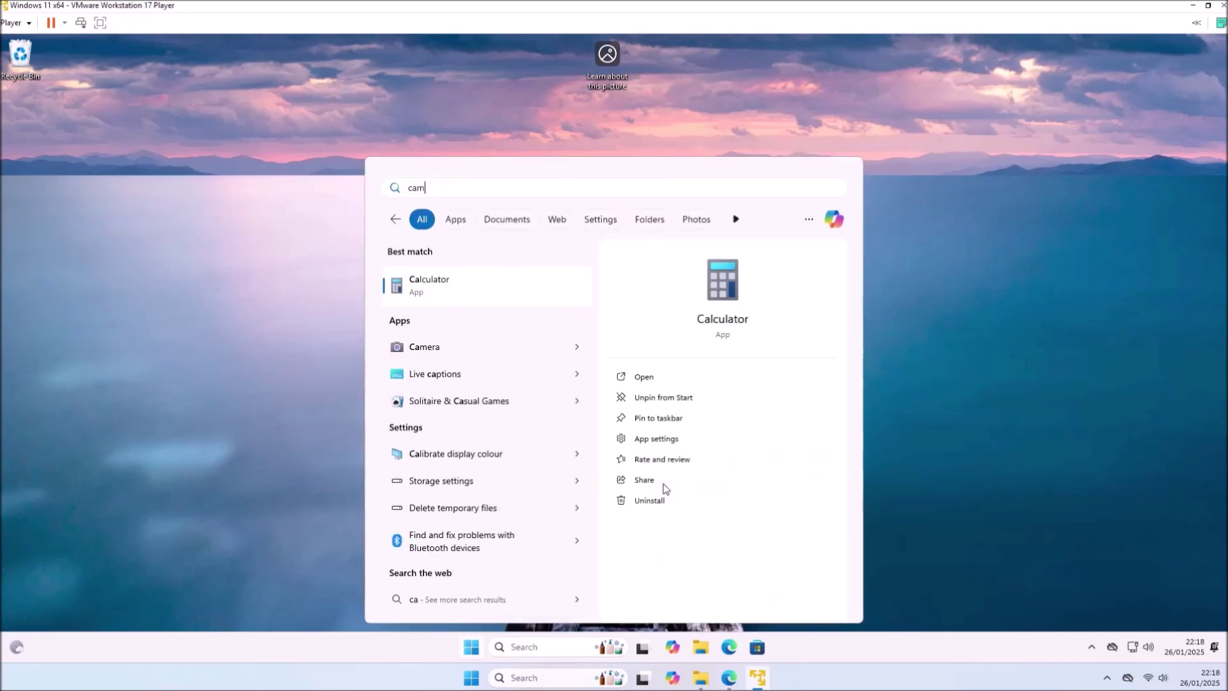
{"action": "type", "text": "era"}
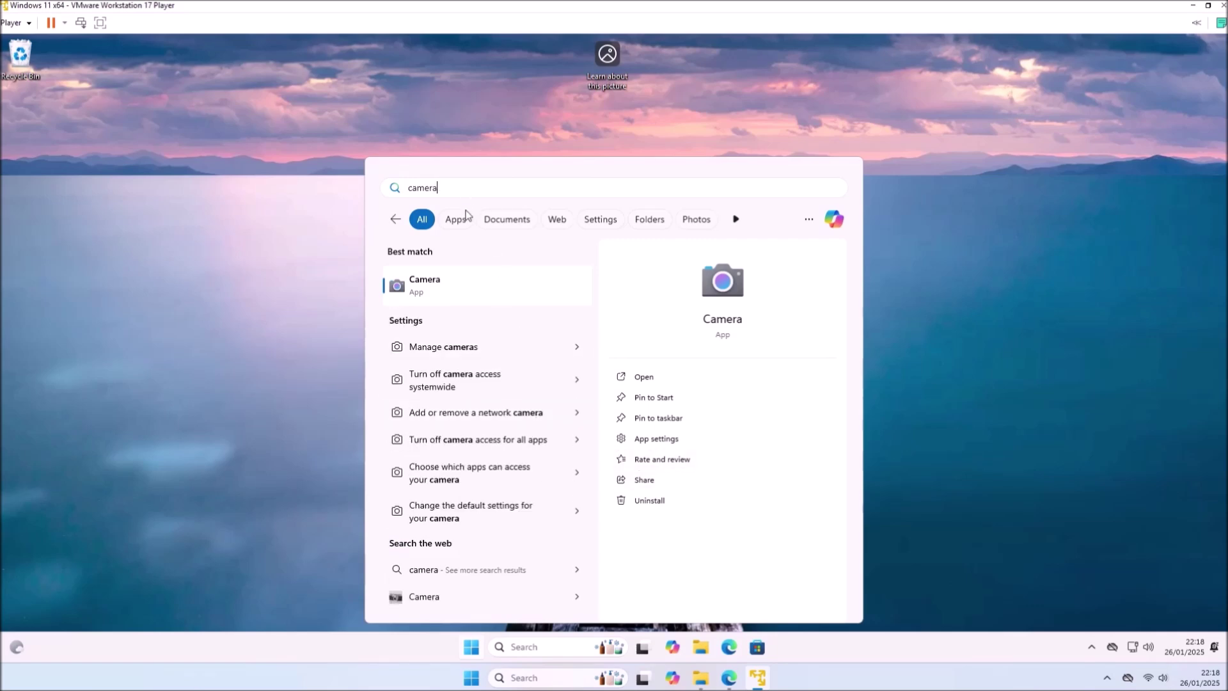
{"action": "left_click", "coordinate": [475, 282]}
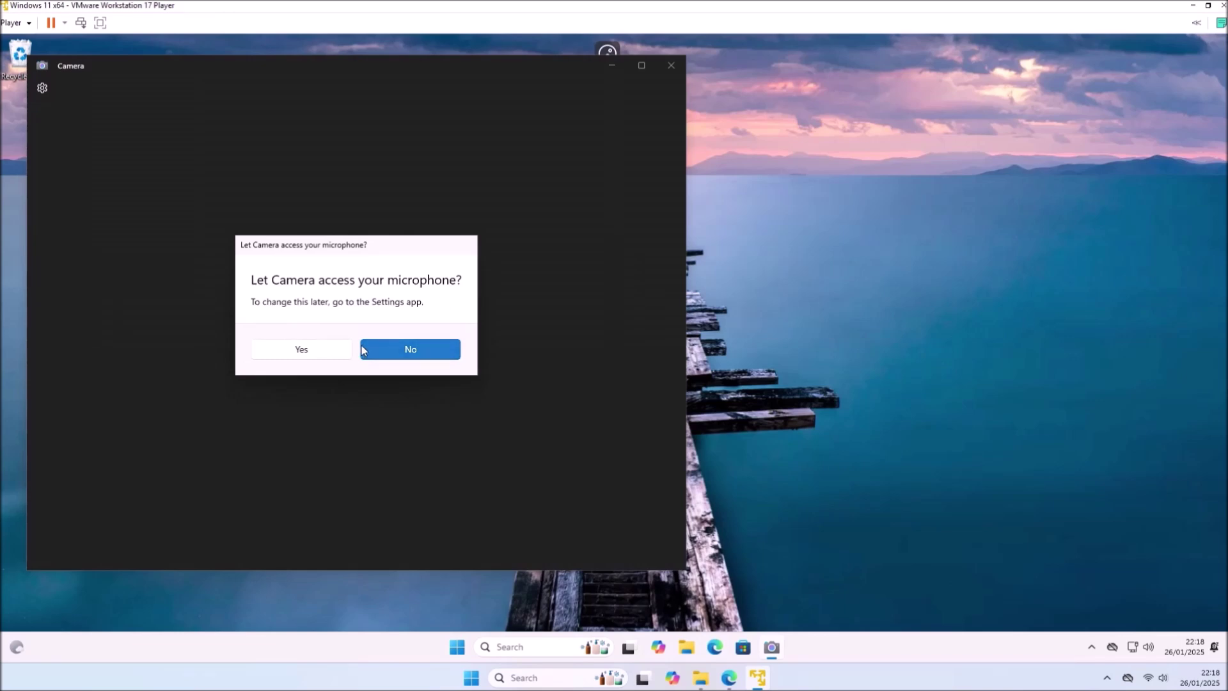
{"action": "left_click", "coordinate": [334, 348]}
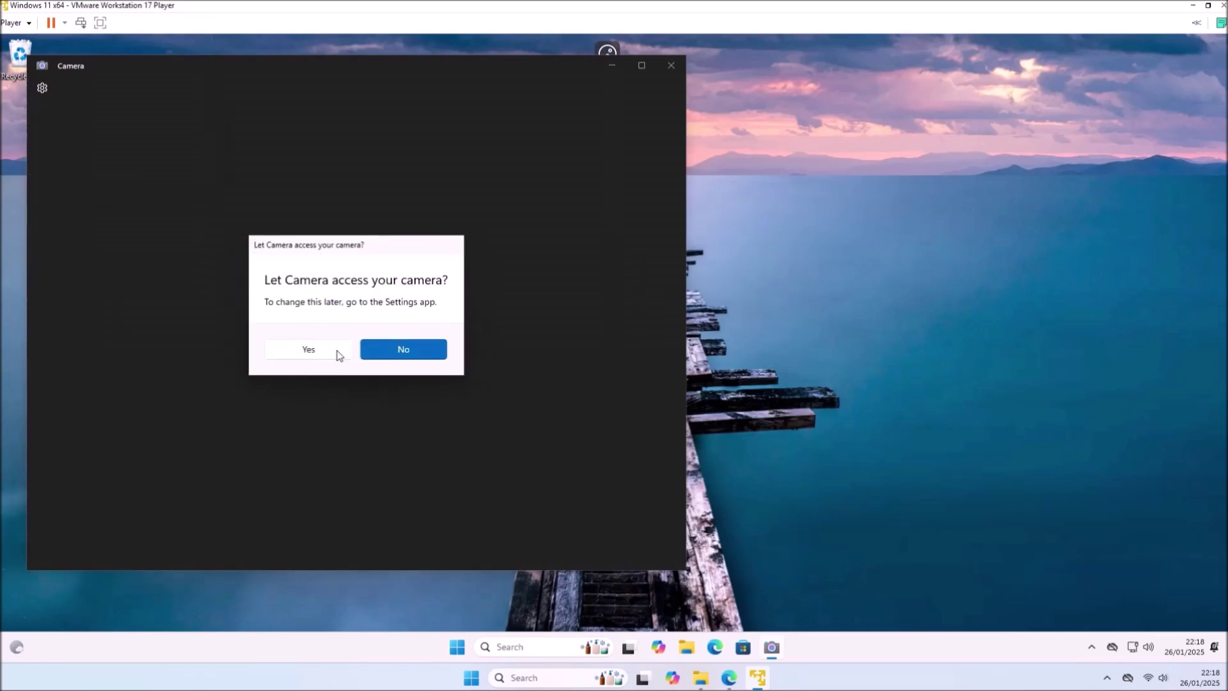
{"action": "left_click", "coordinate": [309, 349]}
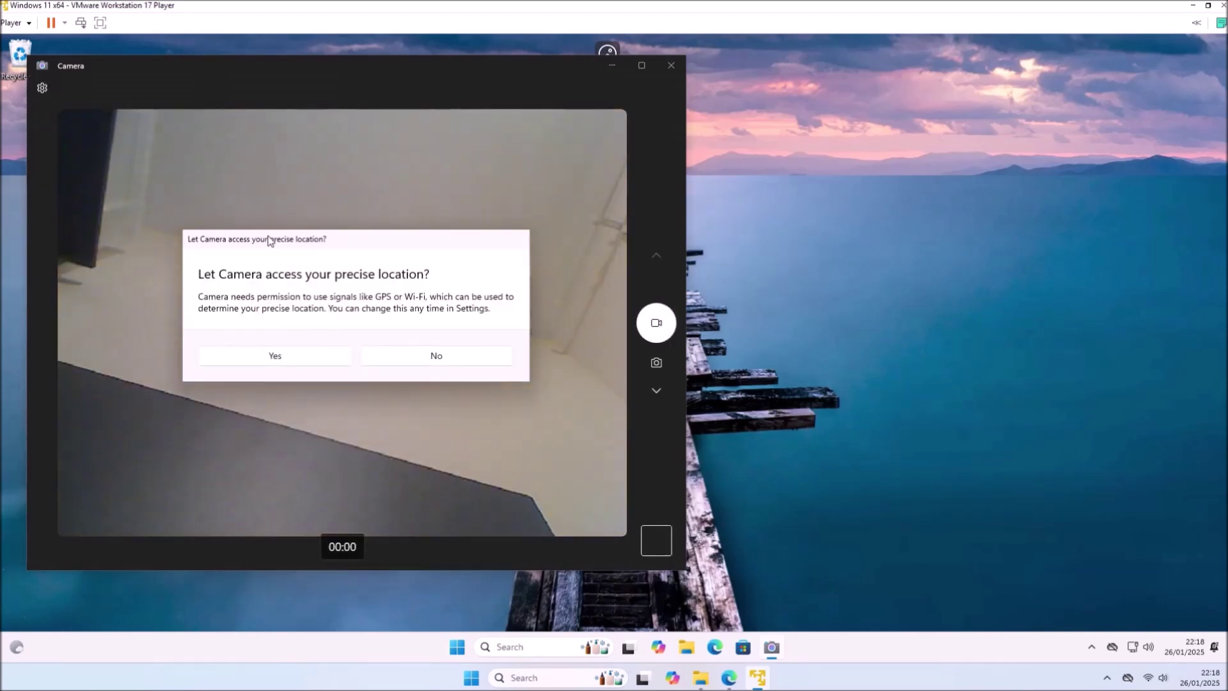
{"action": "left_click", "coordinate": [311, 355]}
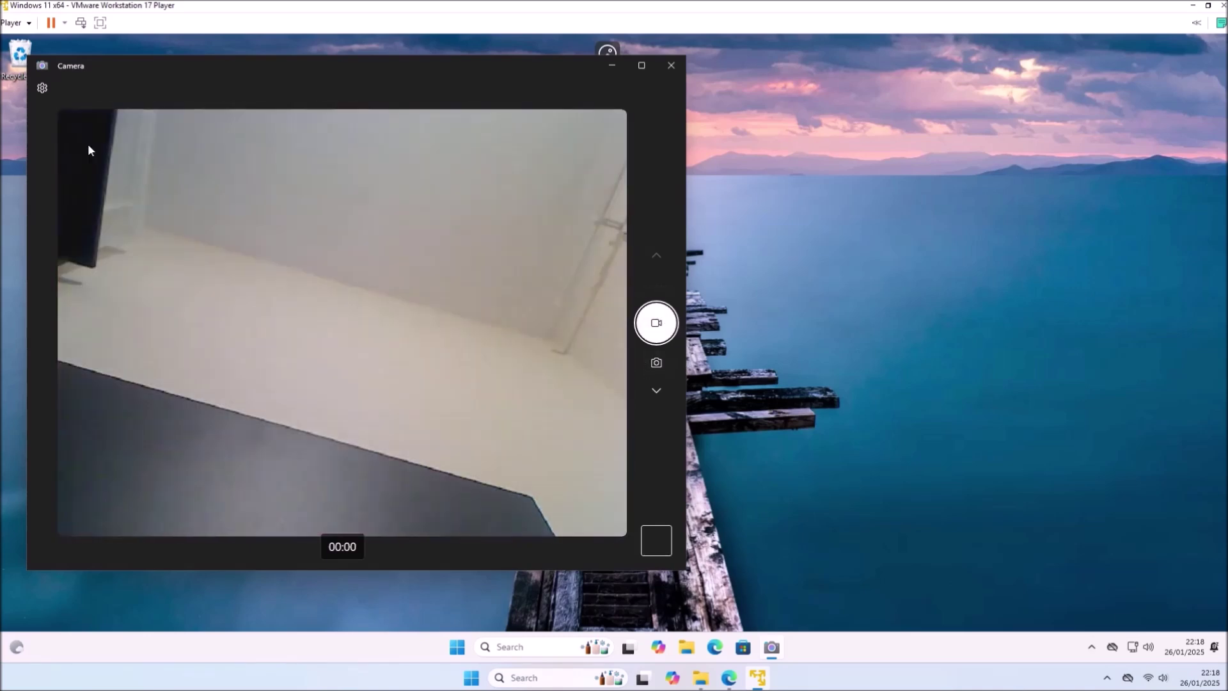
- Check the Camera settings, then record and stop a short test video
{"action": "left_click", "coordinate": [40, 89]}
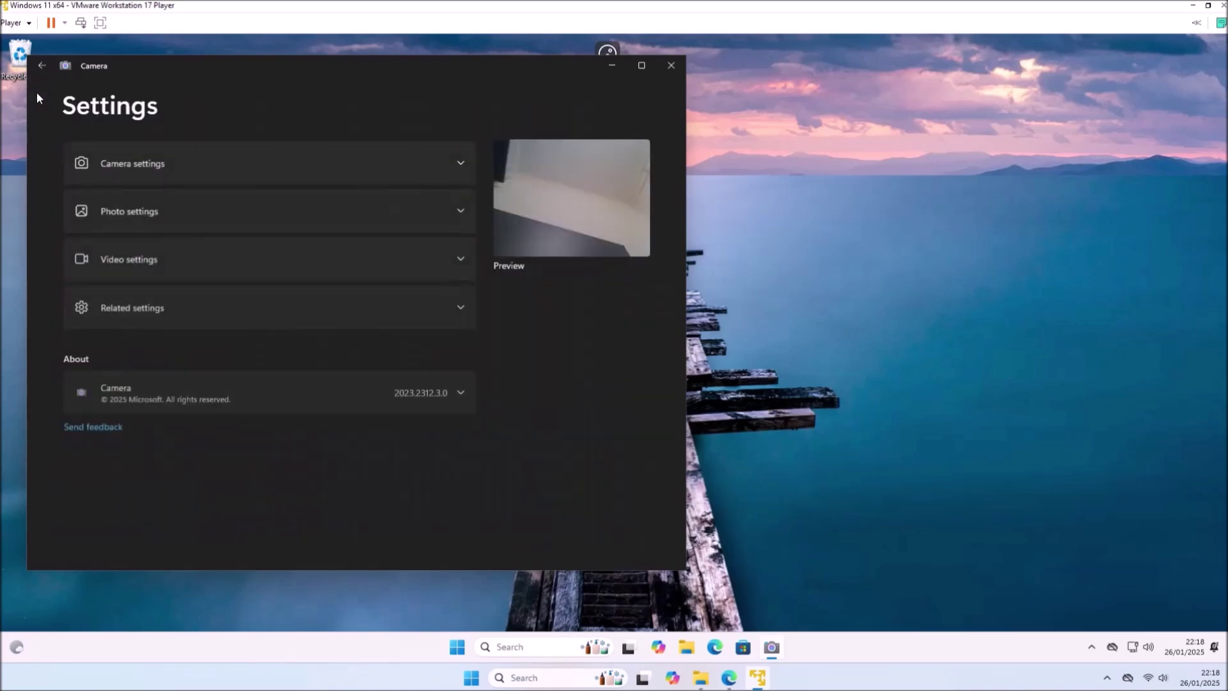
{"action": "left_click", "coordinate": [292, 174]}
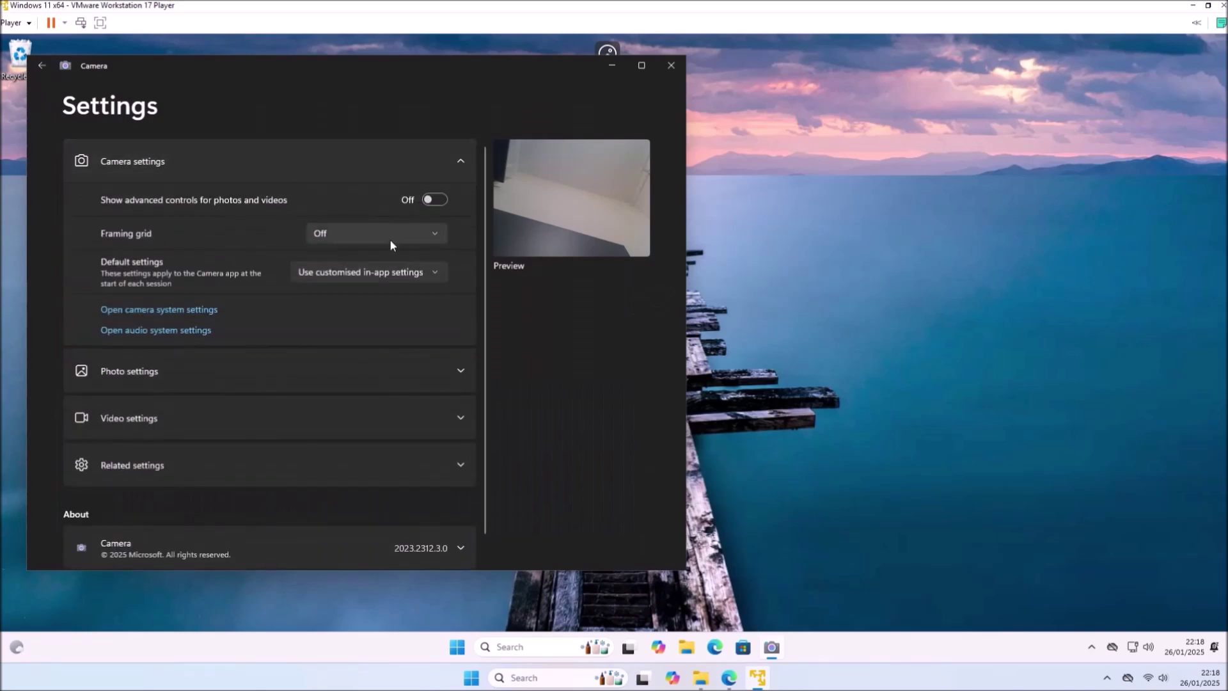
{"action": "scroll", "coordinate": [477, 347], "scroll_direction": "down", "scroll_amount": 1}
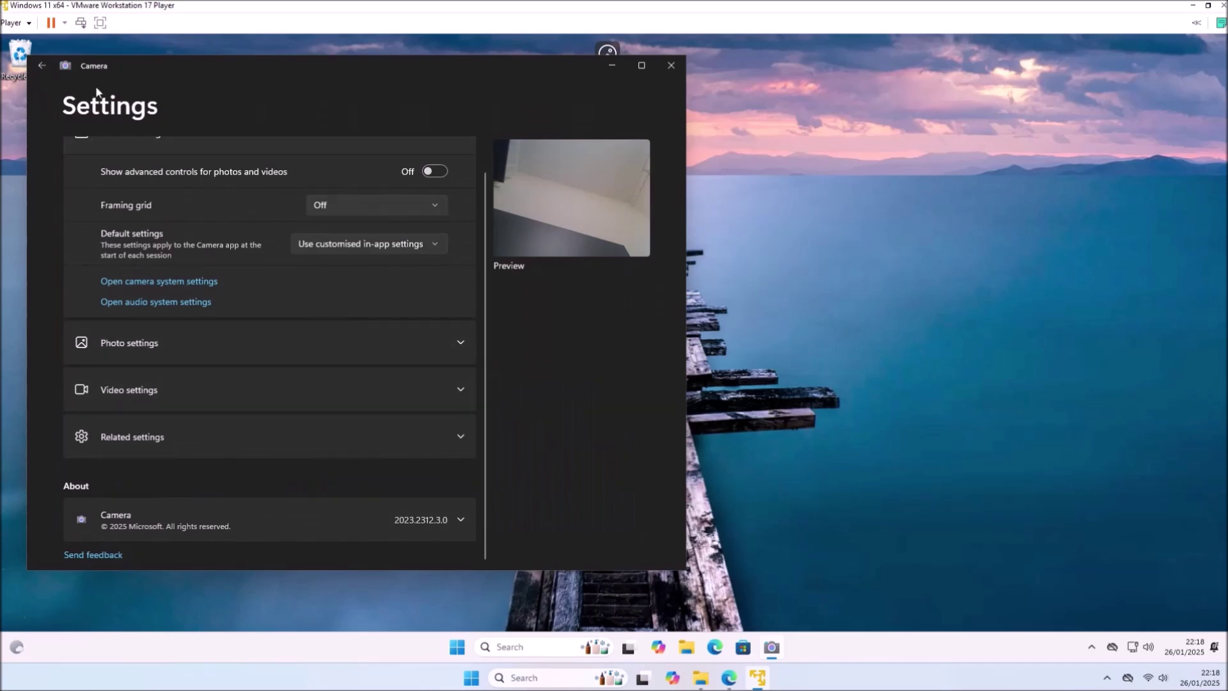
{"action": "left_click", "coordinate": [43, 65]}
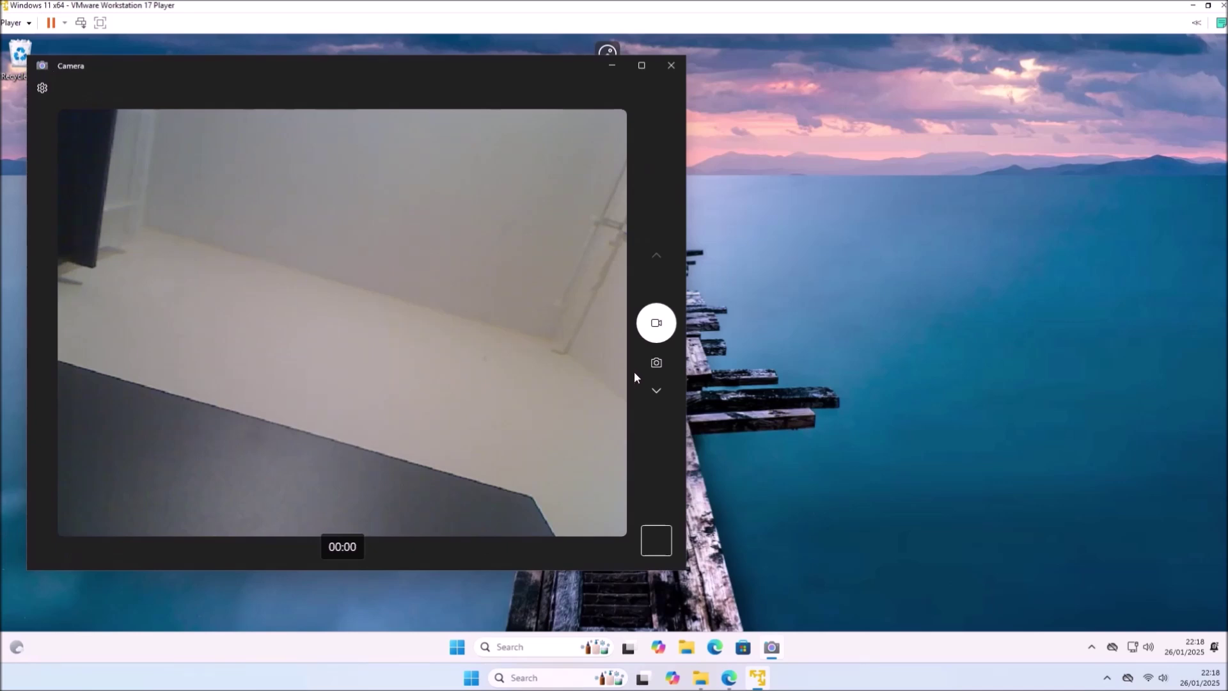
{"action": "left_click", "coordinate": [653, 330]}
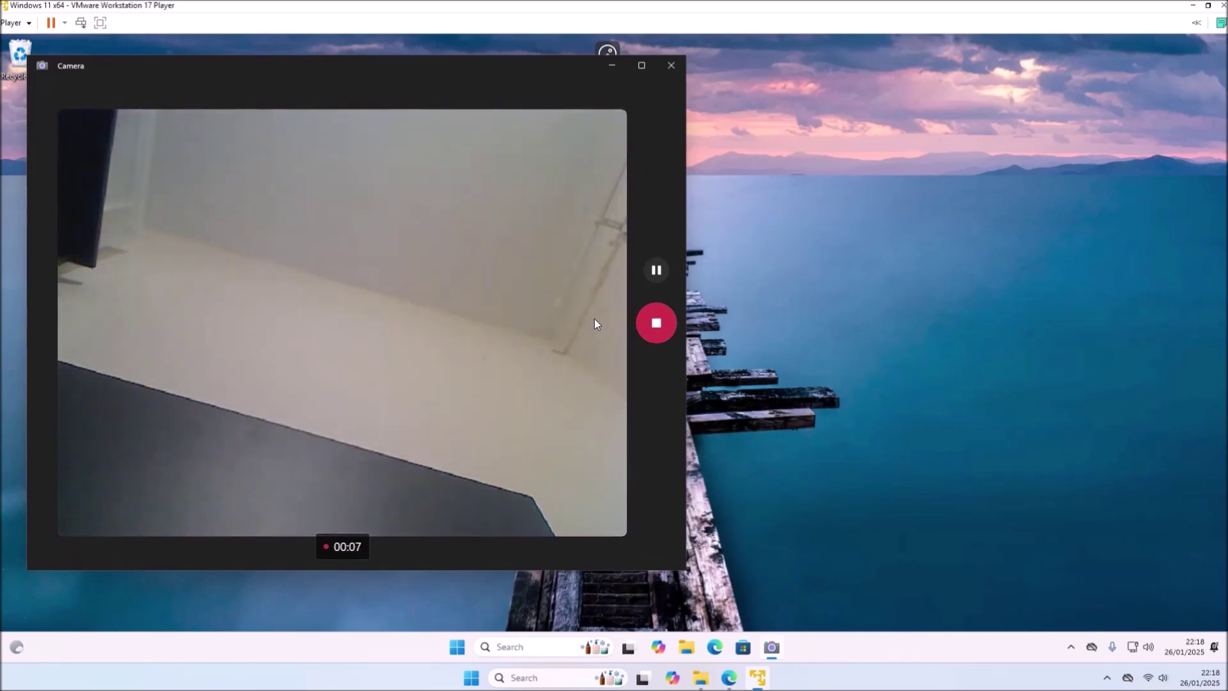
{"action": "left_click", "coordinate": [648, 328]}
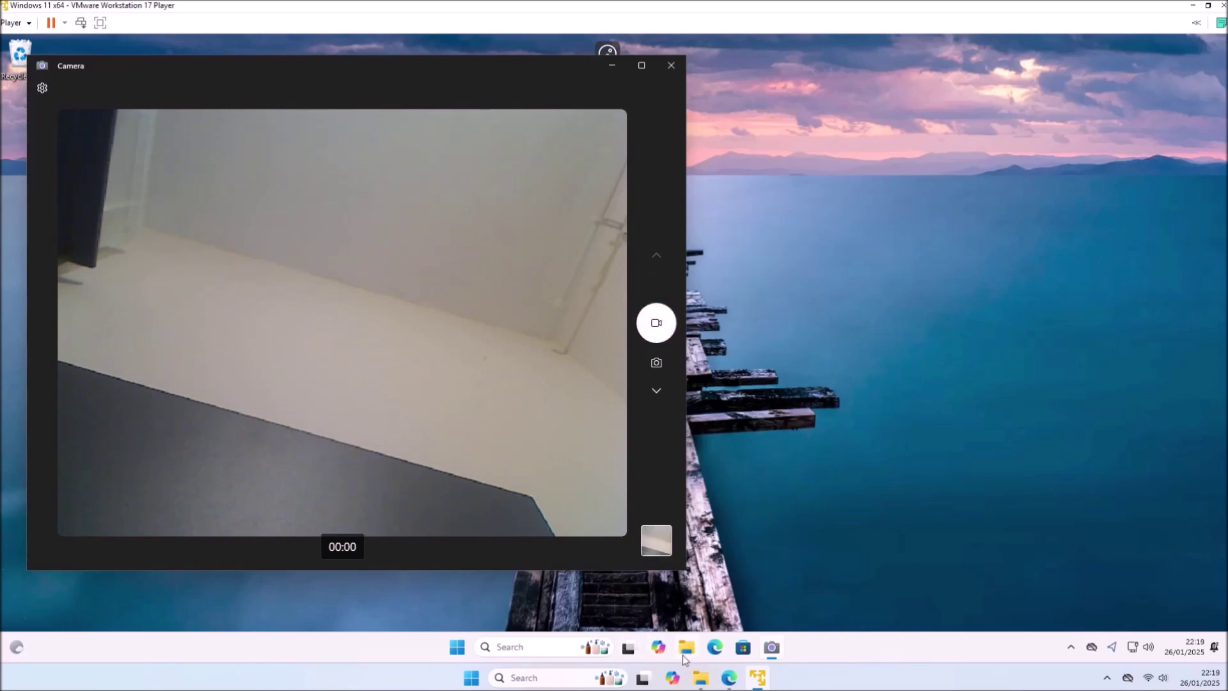
- Play the recorded webcam clip from Pictures > Camera Roll in File Explorer
{"action": "left_click", "coordinate": [686, 648]}
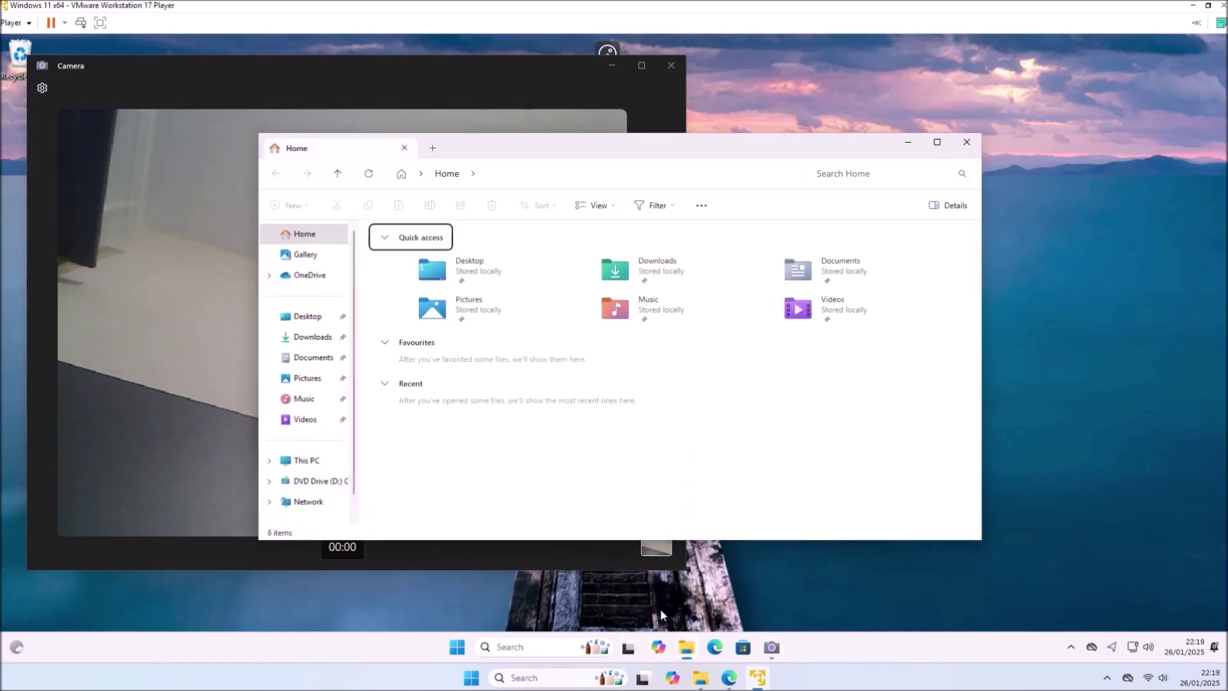
{"action": "left_click", "coordinate": [304, 419]}
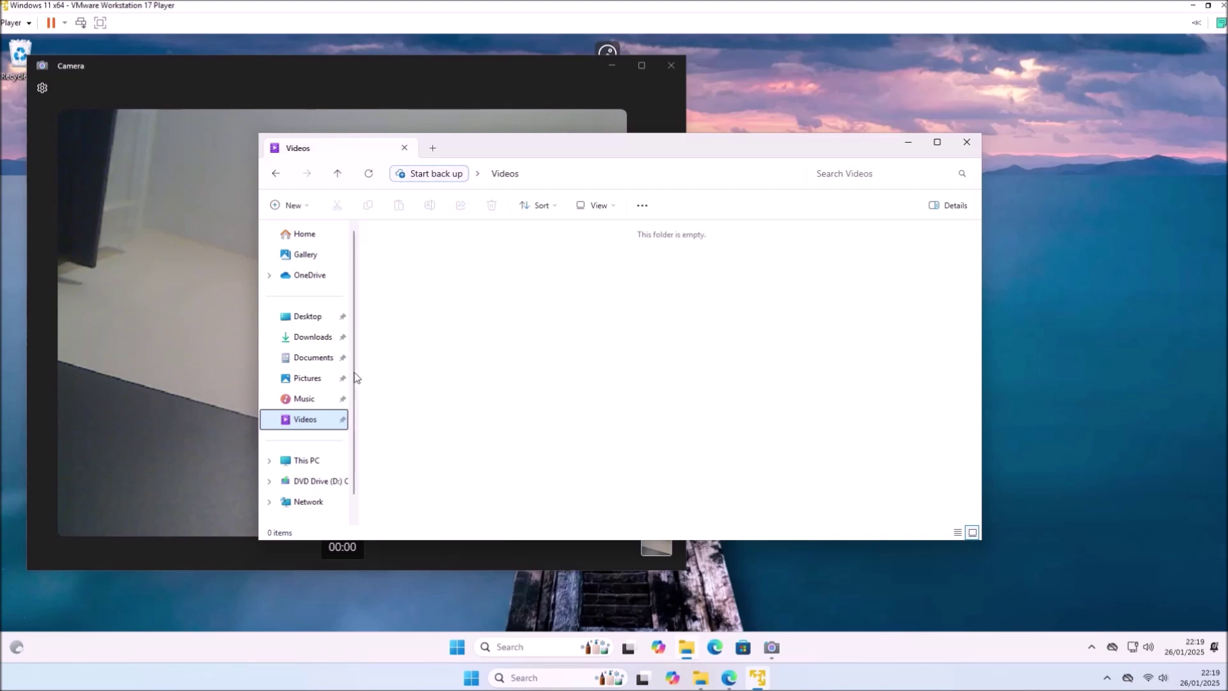
{"action": "left_click", "coordinate": [328, 376]}
{"action": "double_click", "coordinate": [393, 274]}
{"action": "double_click", "coordinate": [394, 272]}
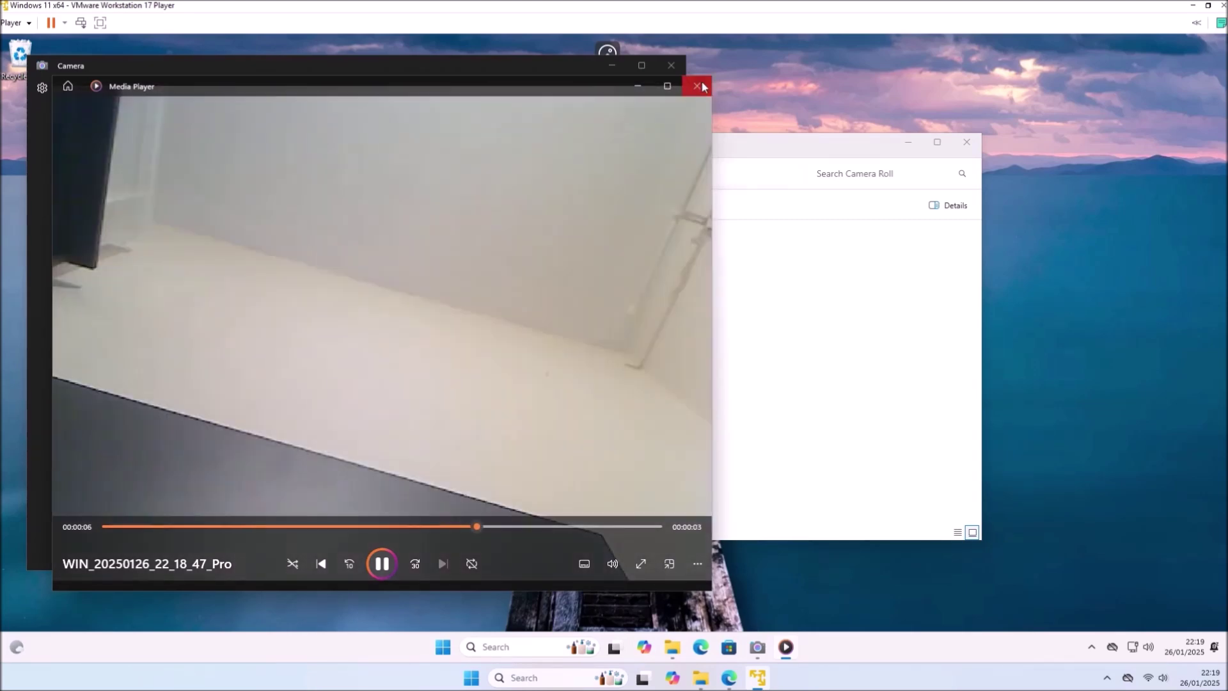
- Close the media player, the Camera app and the Camera Roll window
{"action": "left_click", "coordinate": [697, 85]}
{"action": "left_click", "coordinate": [672, 67]}
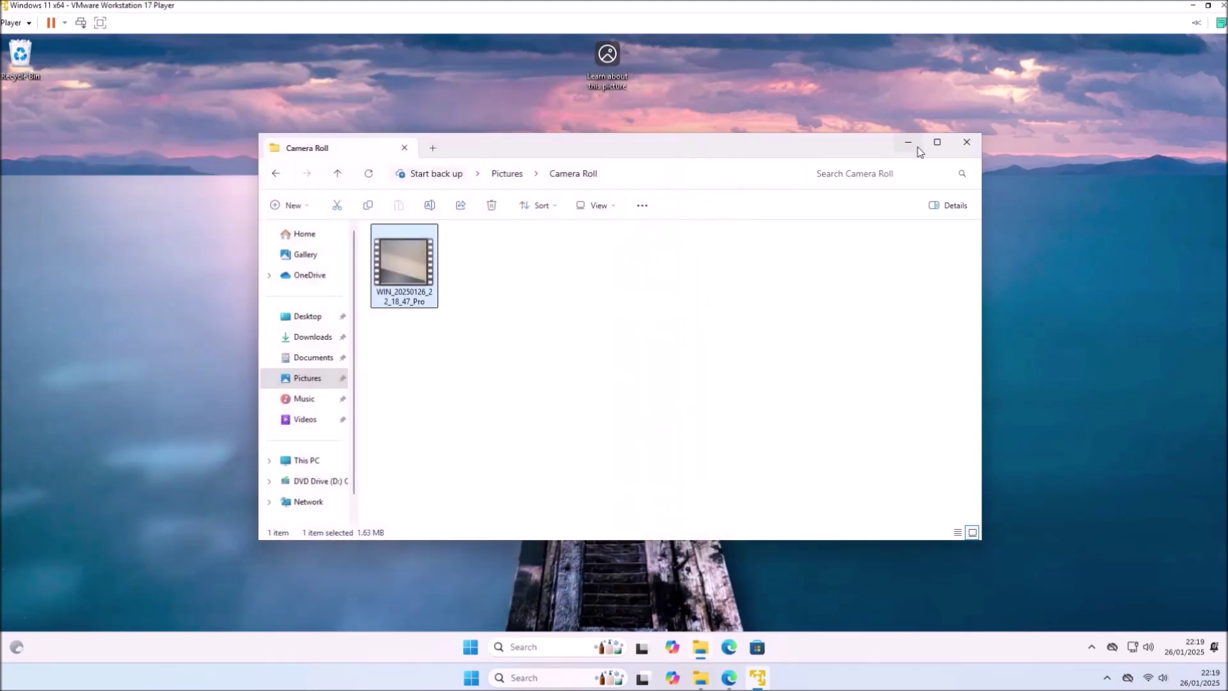
{"action": "left_click", "coordinate": [960, 151]}
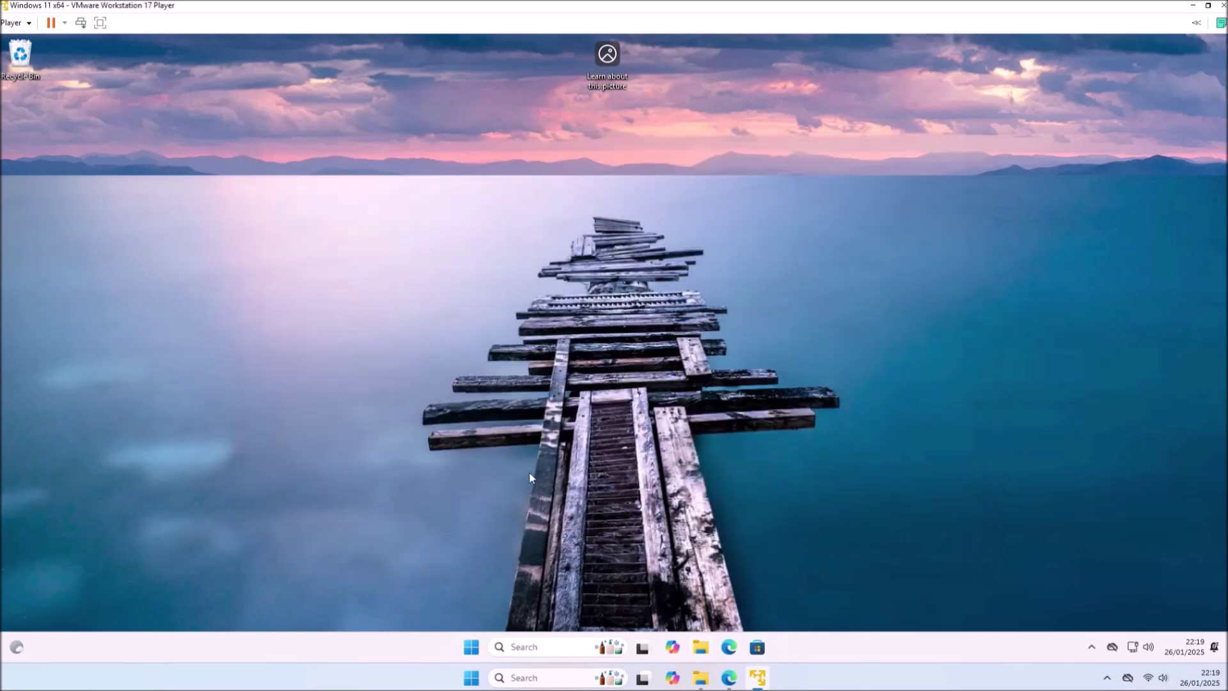
- Shut down the Windows 11 guest
{"action": "right_click", "coordinate": [467, 657]}
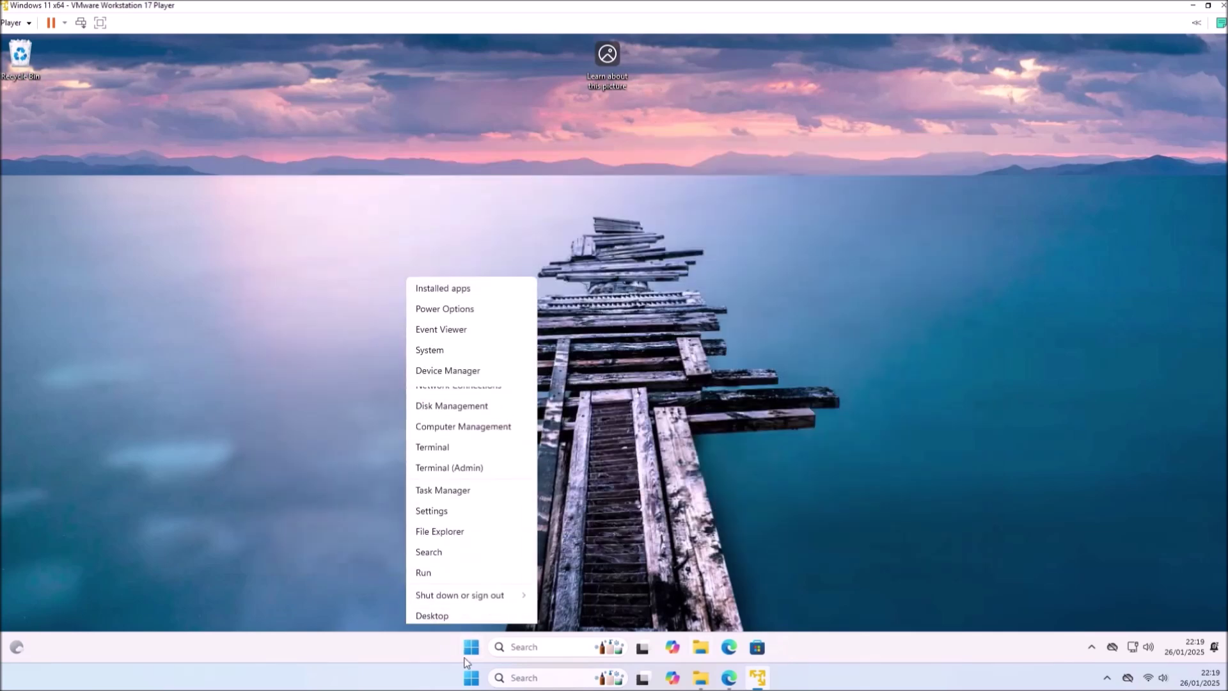
{"action": "mouse_move", "coordinate": [493, 599]}
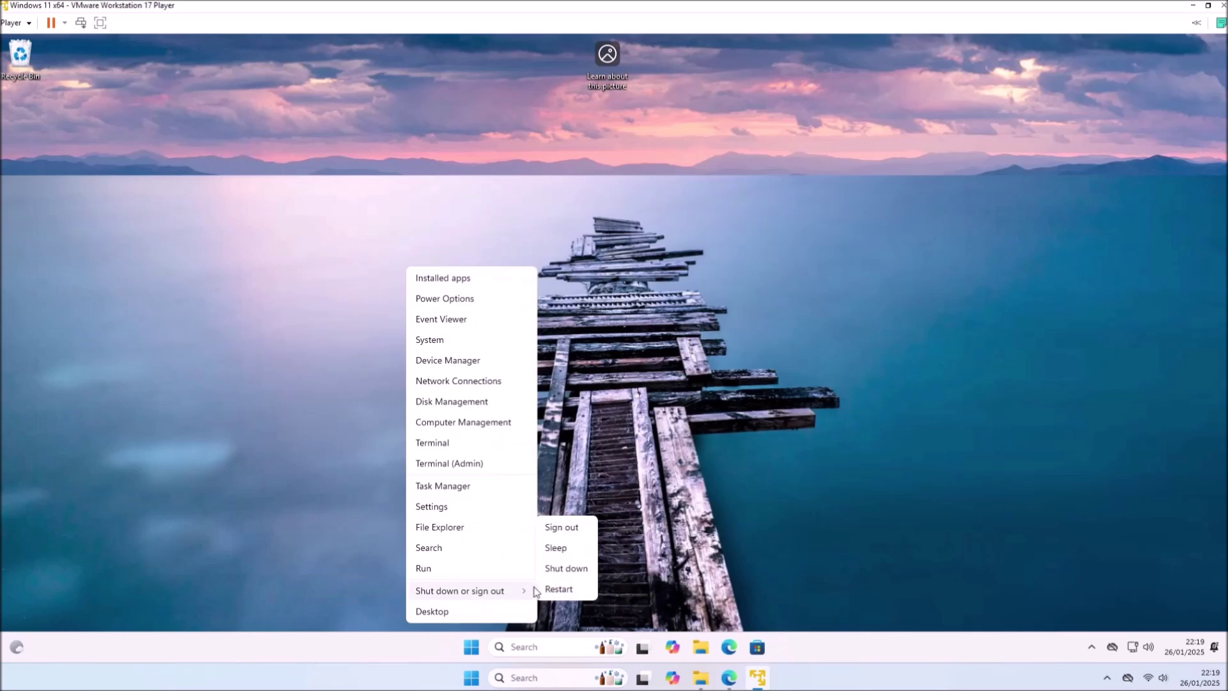
{"action": "left_click", "coordinate": [551, 574]}
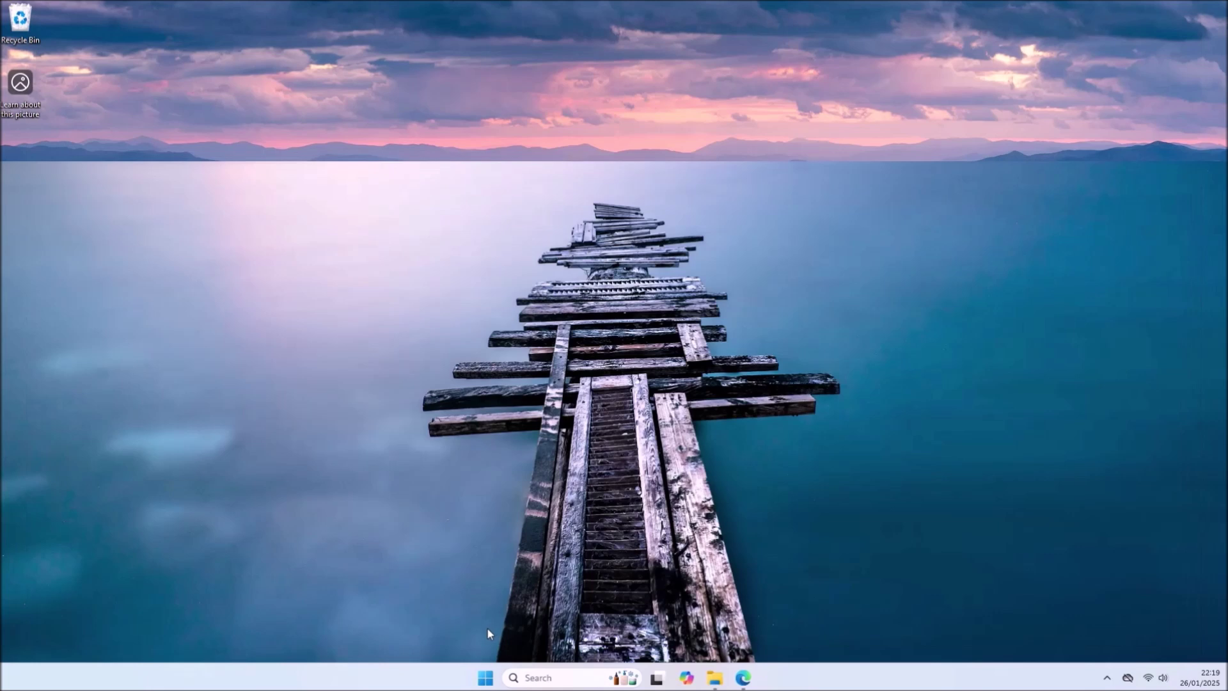
- Open the host Device Manager and the Prolific COM3 port's properties under Ports (COM & LPT)
{"action": "right_click", "coordinate": [485, 677]}
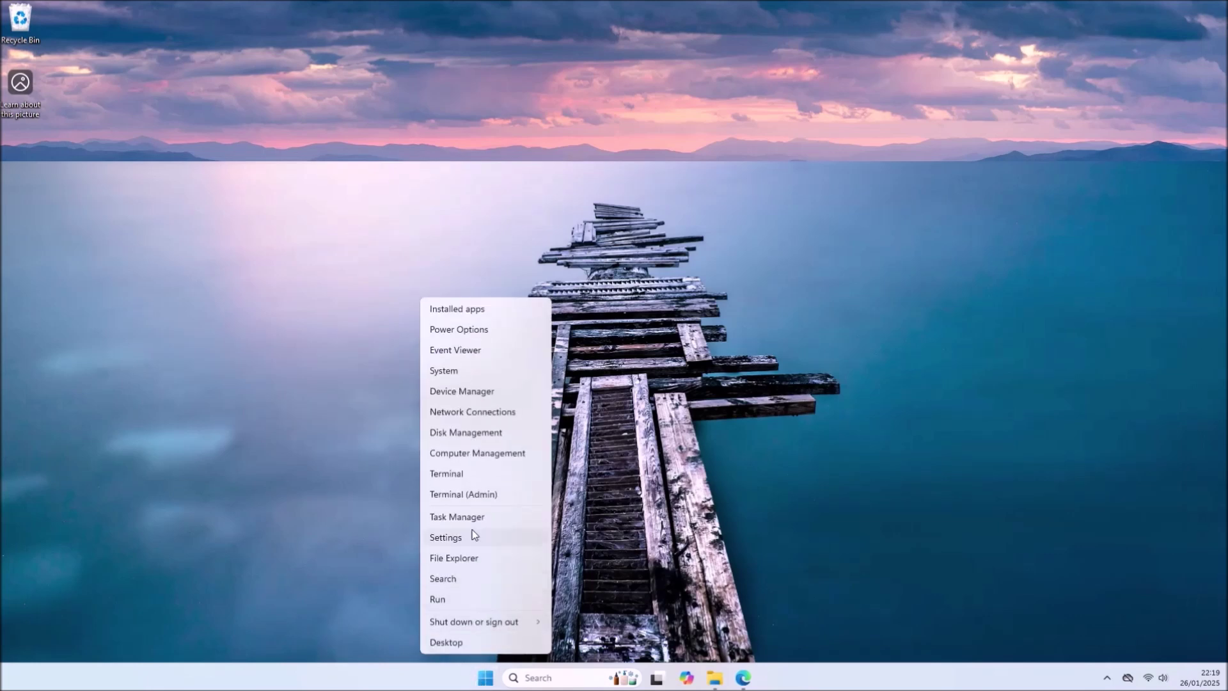
{"action": "left_click", "coordinate": [477, 393]}
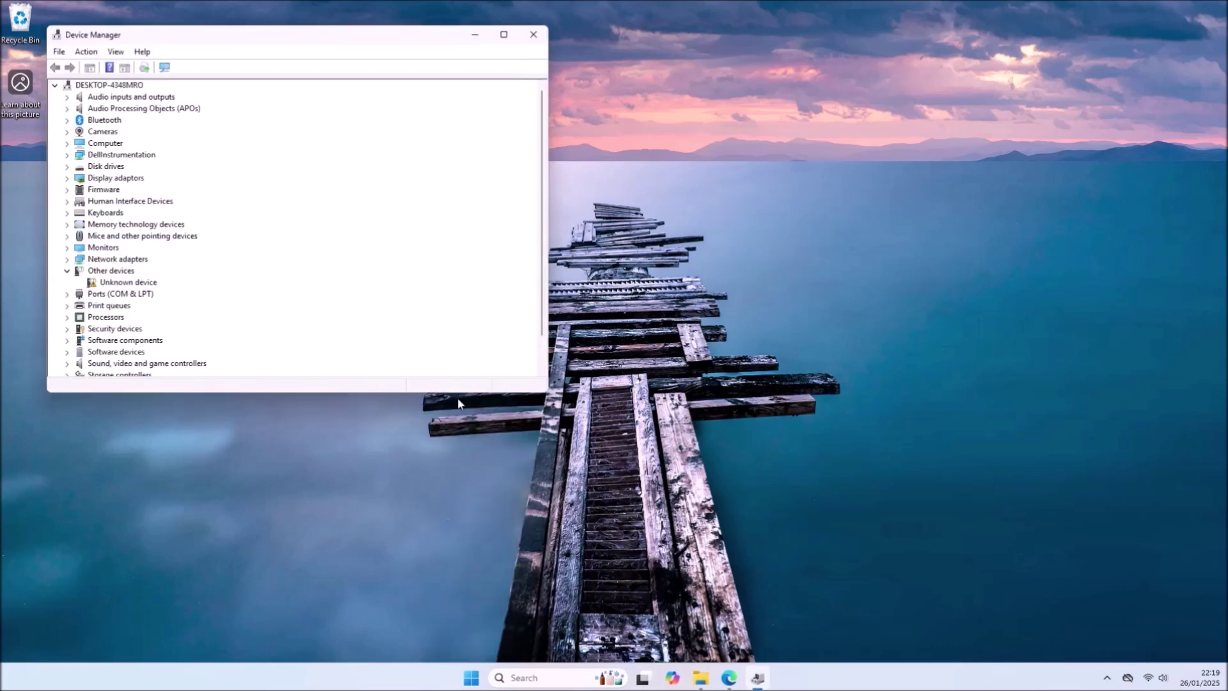
{"action": "left_click", "coordinate": [65, 271]}
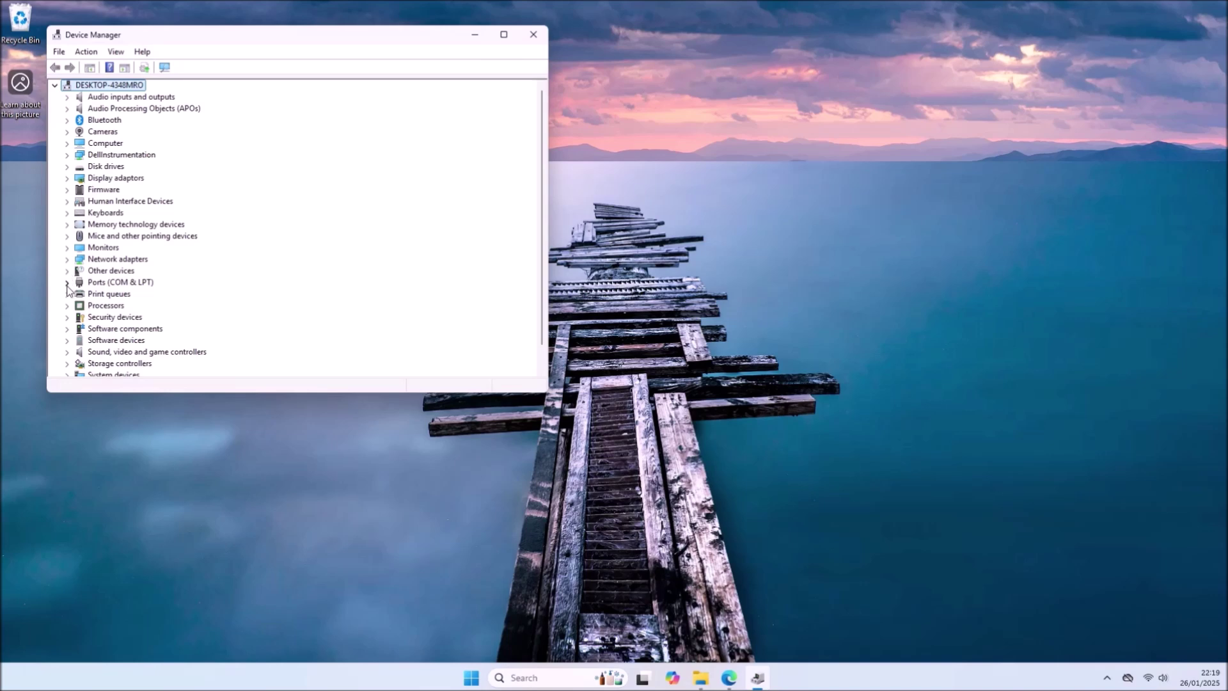
{"action": "left_click", "coordinate": [67, 282]}
{"action": "right_click", "coordinate": [142, 296]}
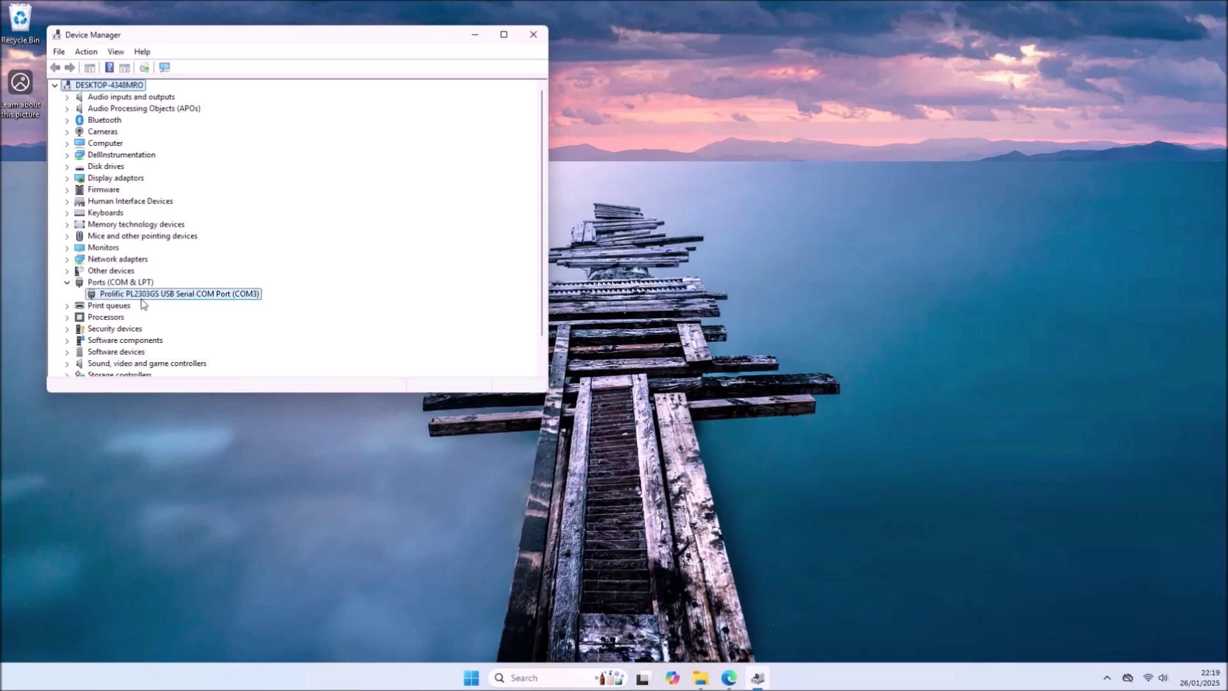
{"action": "left_click", "coordinate": [211, 381]}
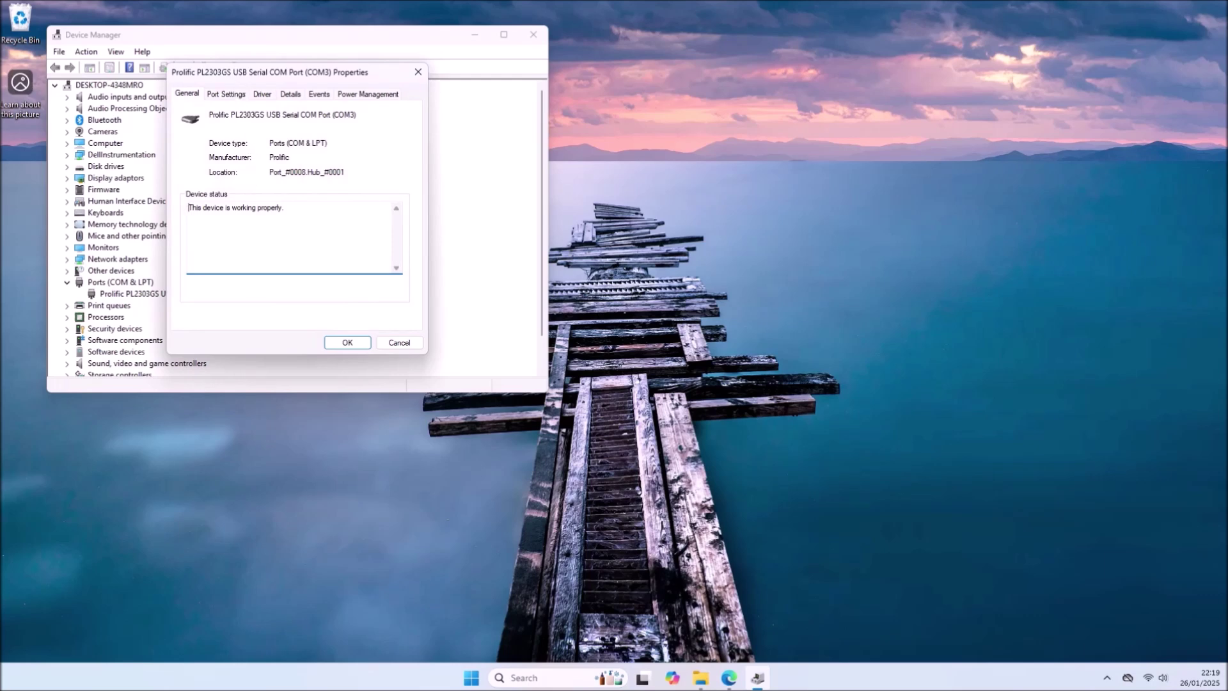
- Review COM3's port settings at 9600 baud and advanced options, then close Device Manager
{"action": "left_click_drag", "start_coordinate": [239, 77], "coordinate": [379, 82]}
{"action": "left_click", "coordinate": [377, 100]}
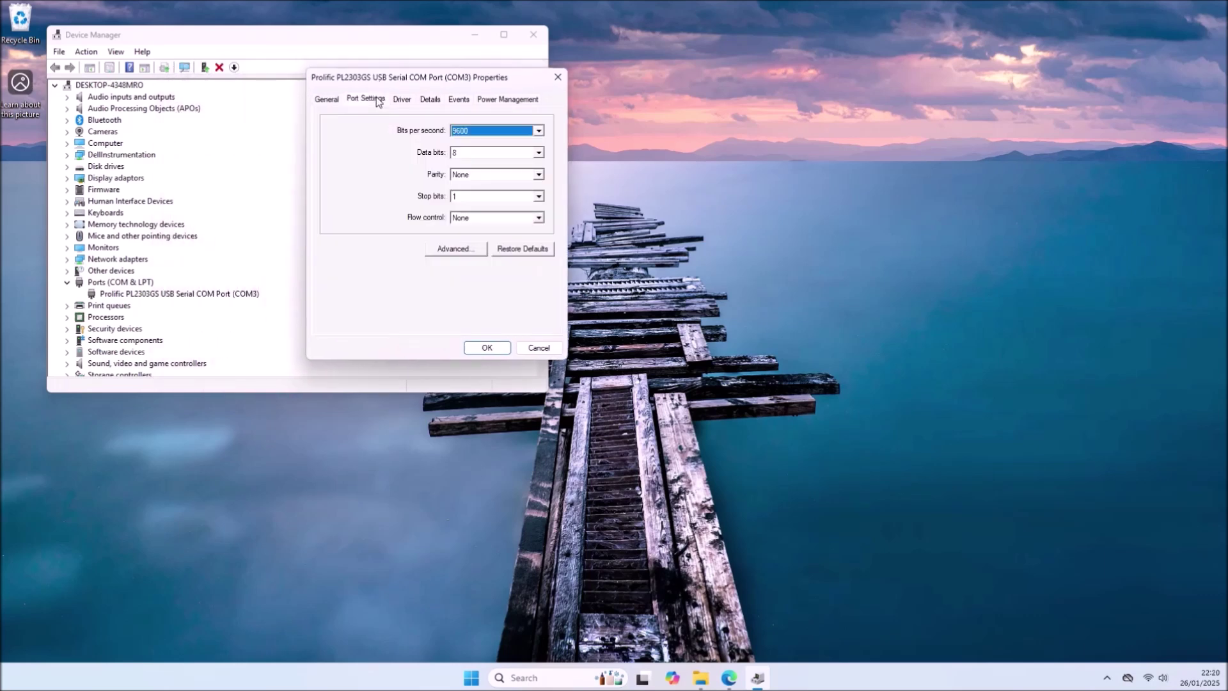
{"action": "left_click", "coordinate": [476, 249]}
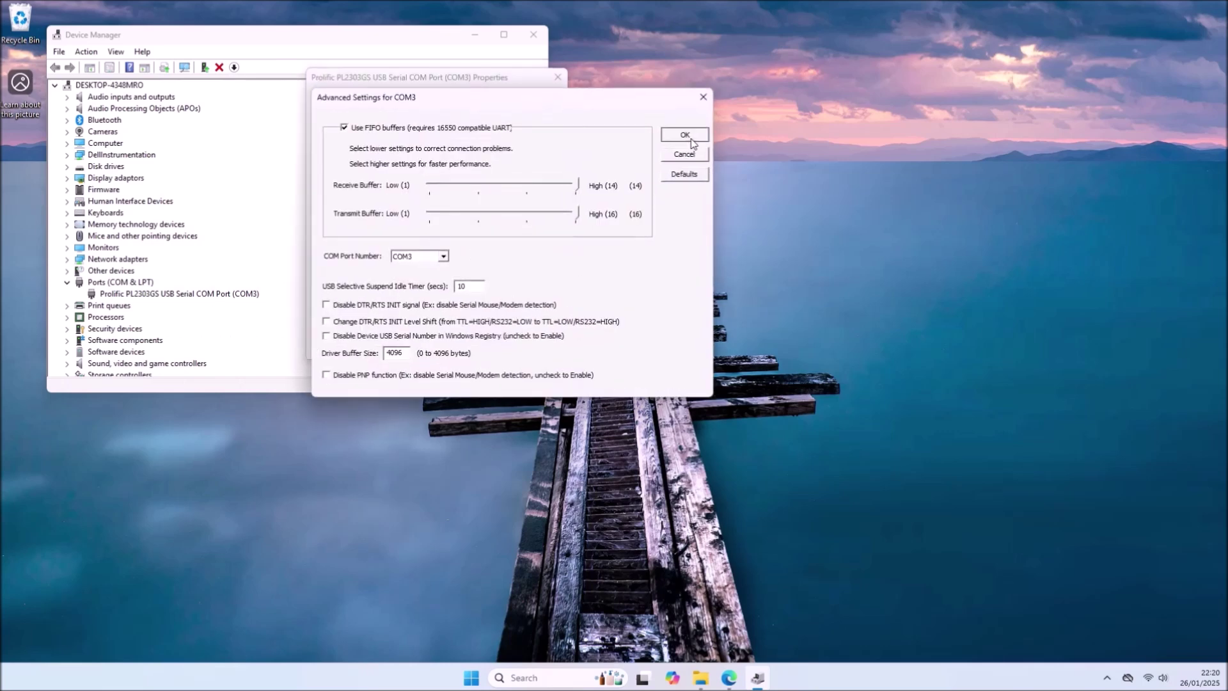
{"action": "left_click", "coordinate": [683, 134]}
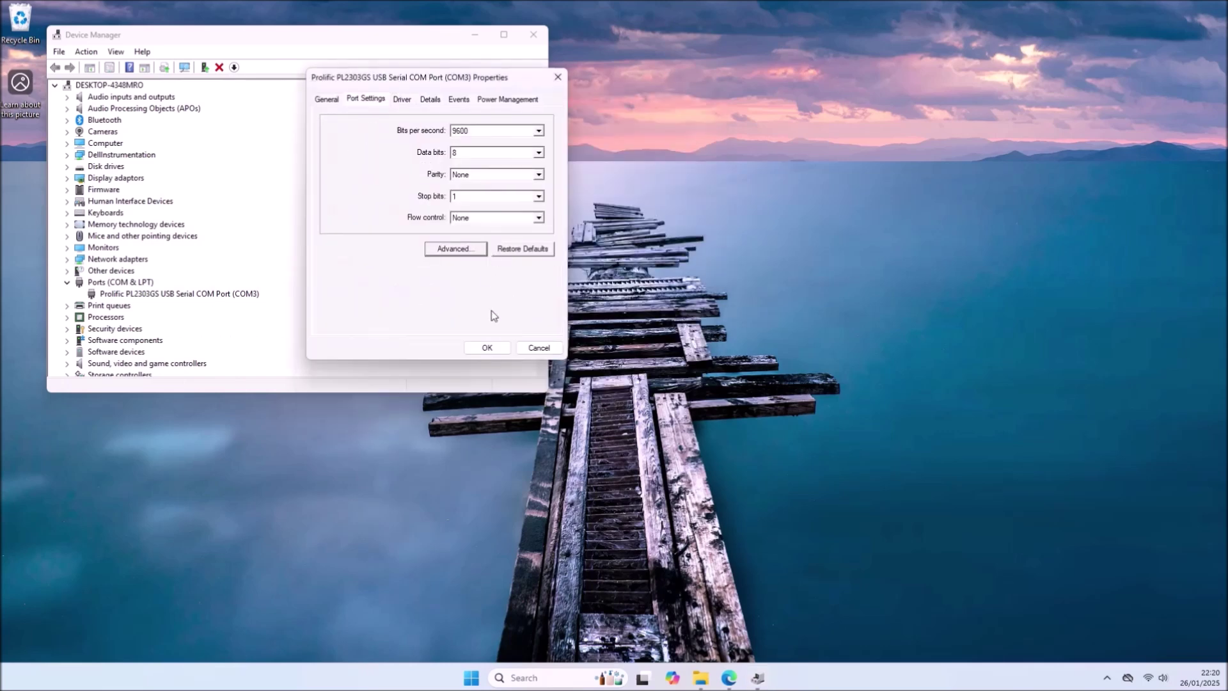
{"action": "left_click", "coordinate": [488, 347]}
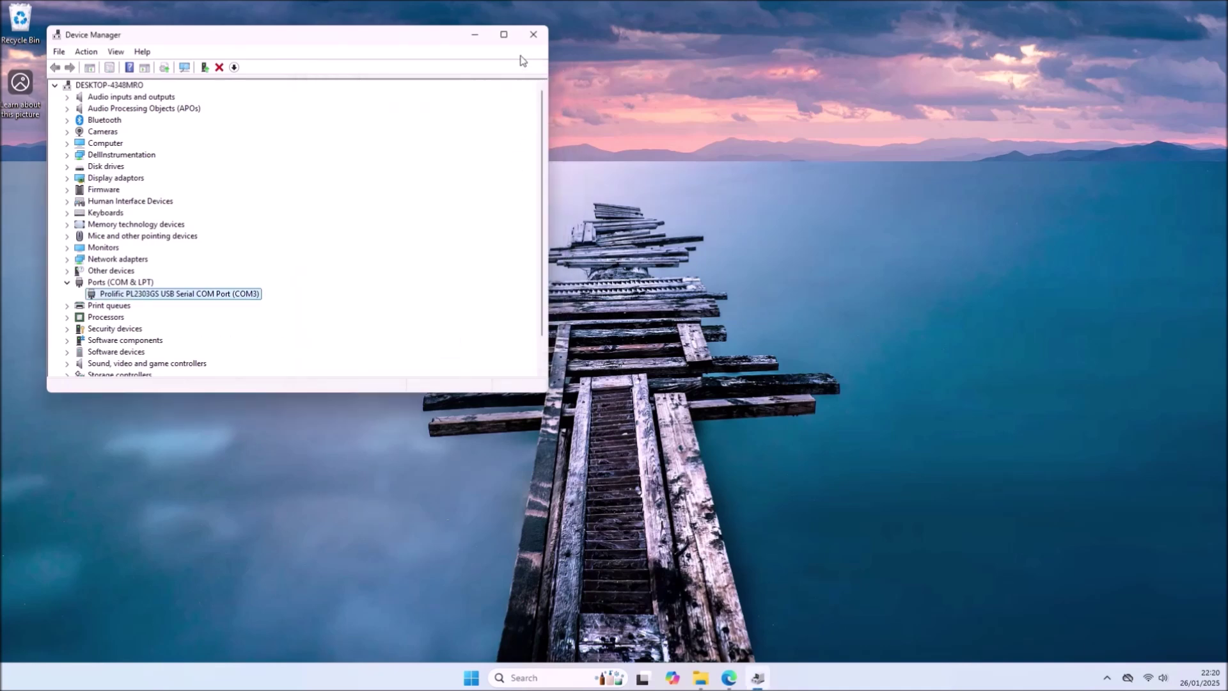
{"action": "left_click", "coordinate": [532, 35]}
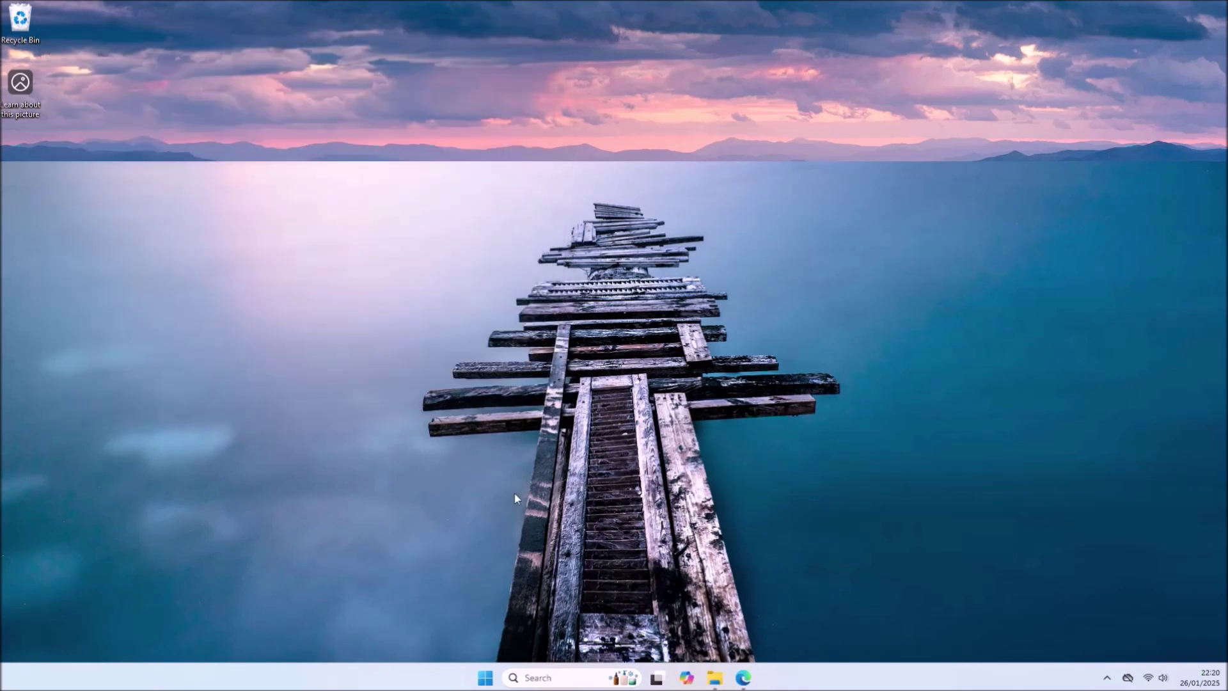
- Launch VMware Workstation 17 Player and open the Windows 11 x64 VM's settings
{"action": "left_click", "coordinate": [480, 677]}
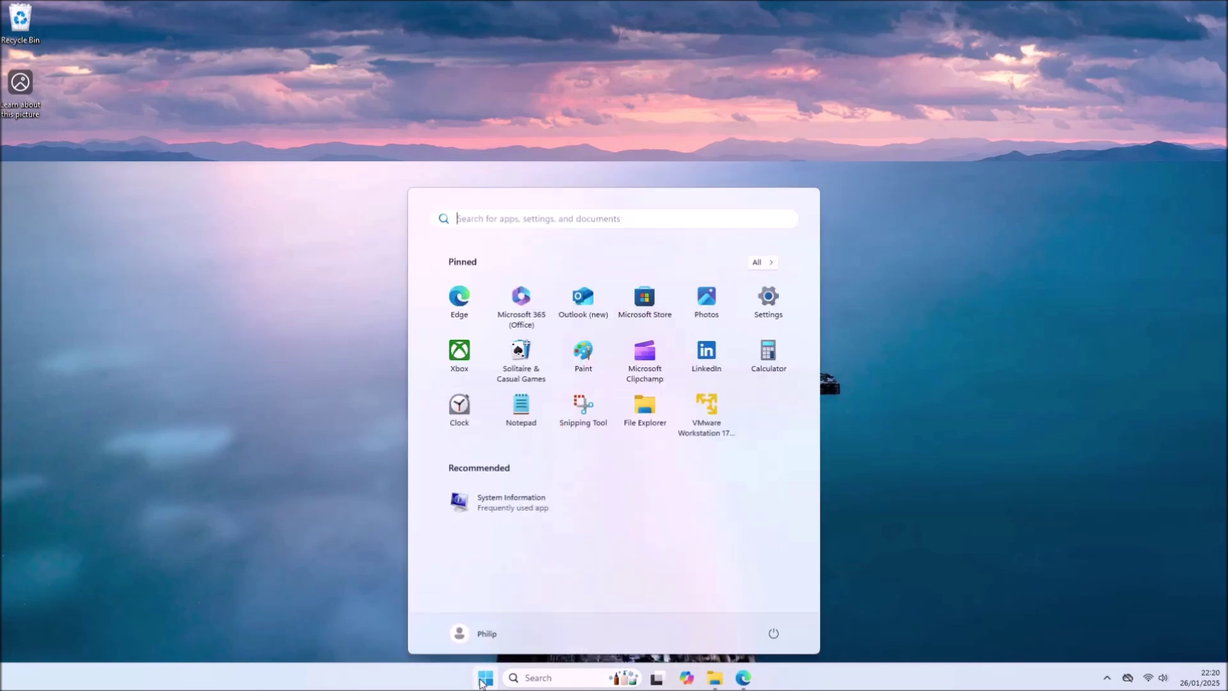
{"action": "left_click", "coordinate": [709, 415]}
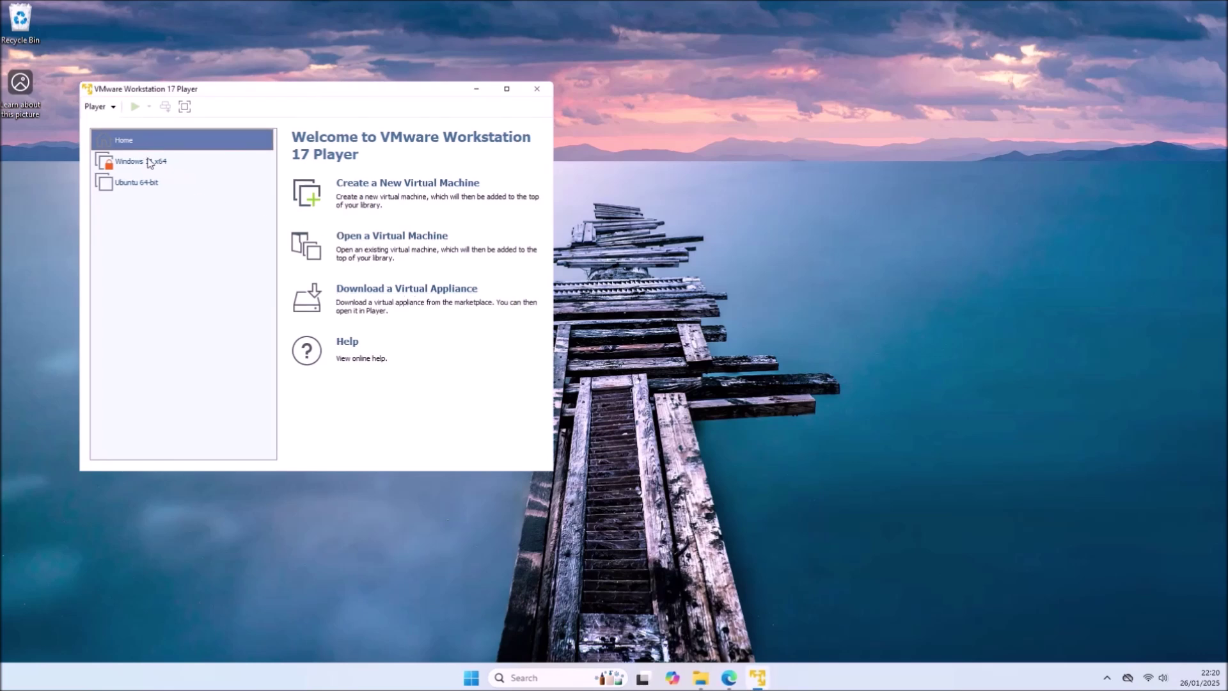
{"action": "right_click", "coordinate": [145, 159]}
{"action": "left_click", "coordinate": [175, 303]}
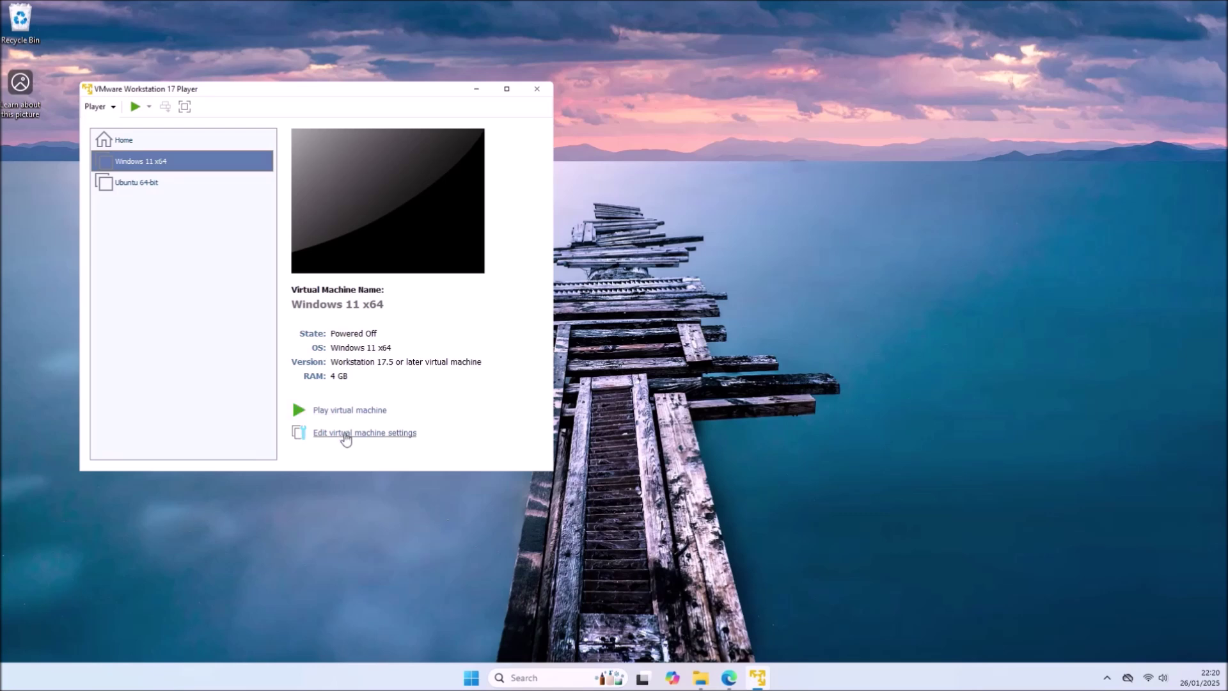
{"action": "left_click", "coordinate": [343, 433]}
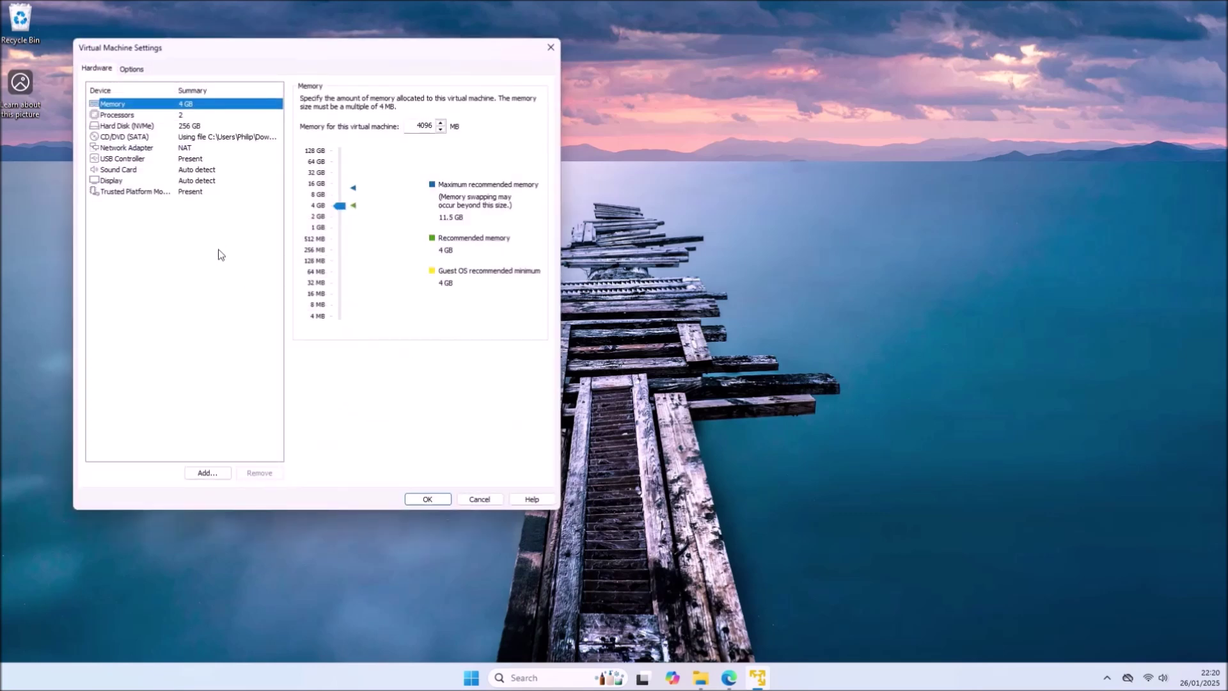
- Add a serial port mapped to the host's physical COM3 and save the settings
{"action": "left_click", "coordinate": [206, 473]}
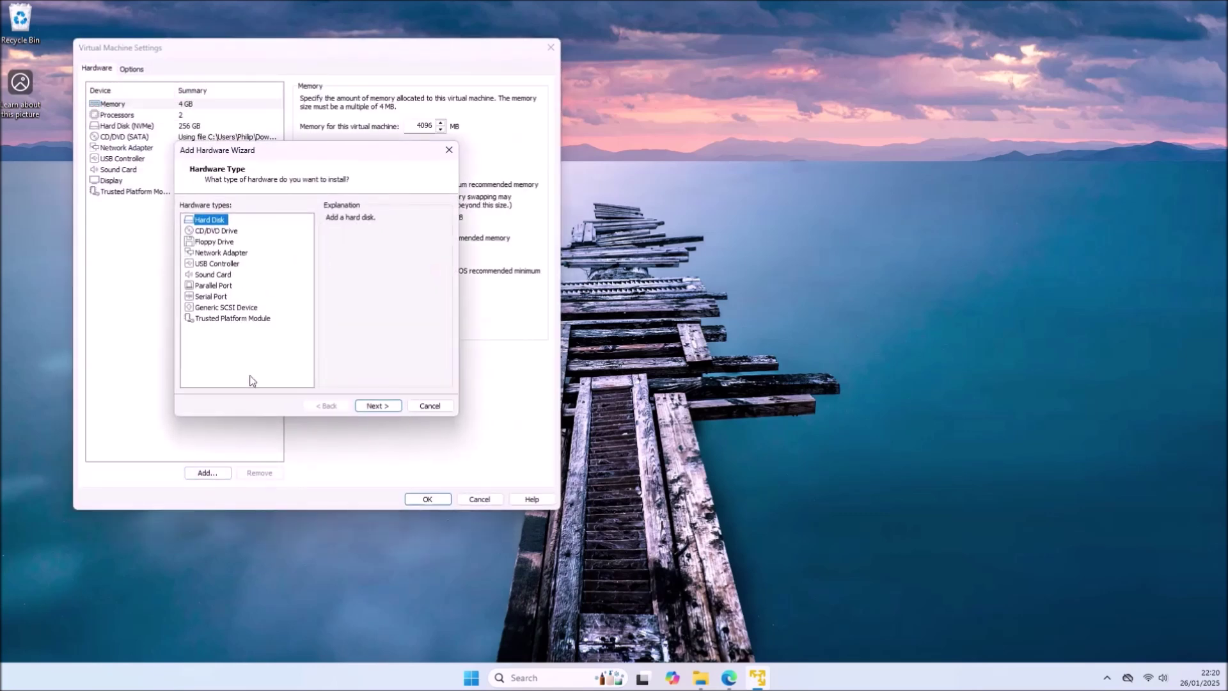
{"action": "left_click", "coordinate": [217, 296]}
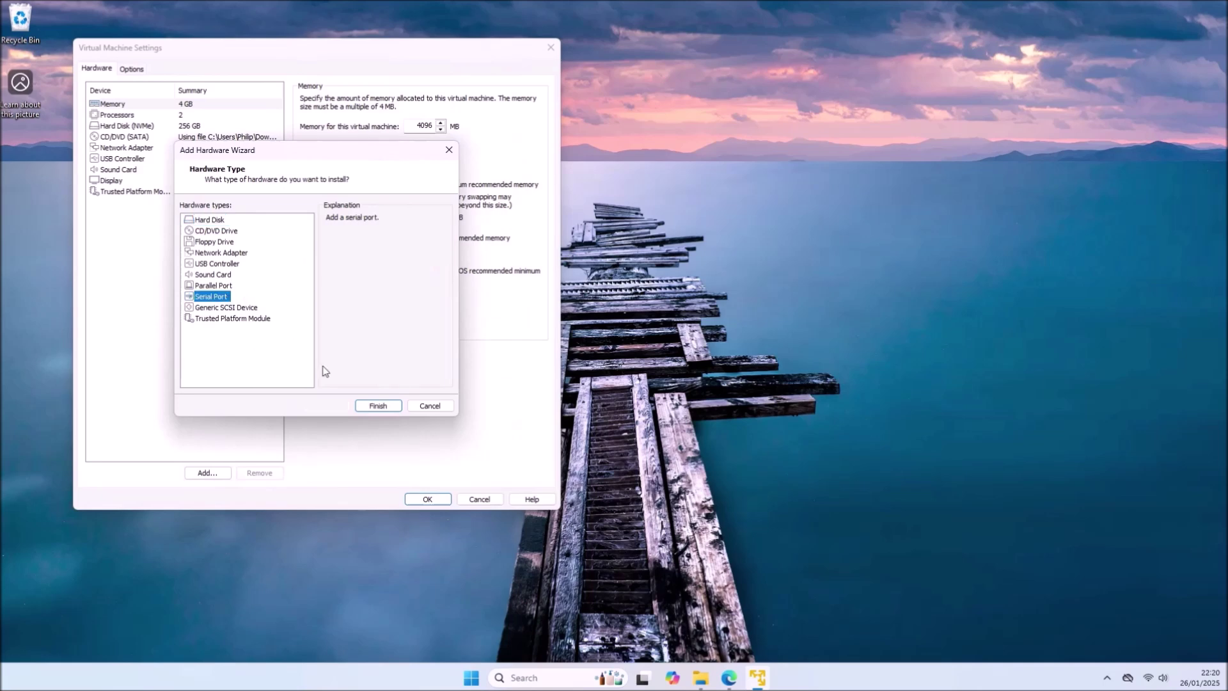
{"action": "left_click", "coordinate": [379, 407]}
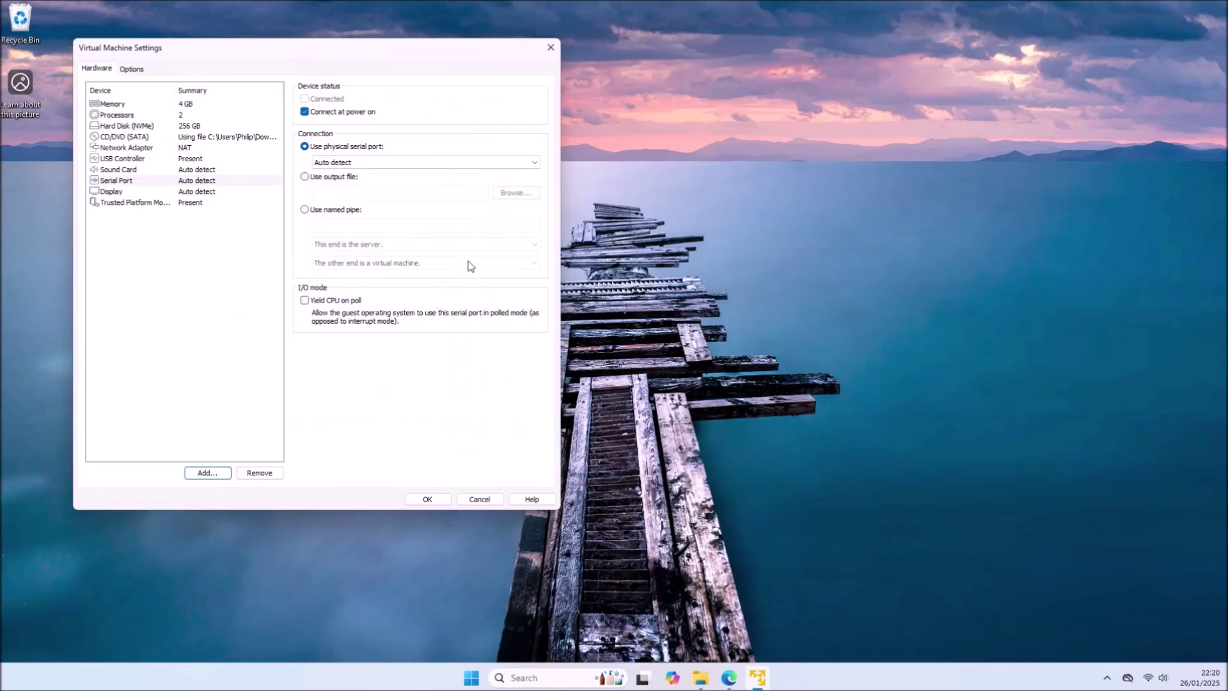
{"action": "left_click", "coordinate": [411, 164]}
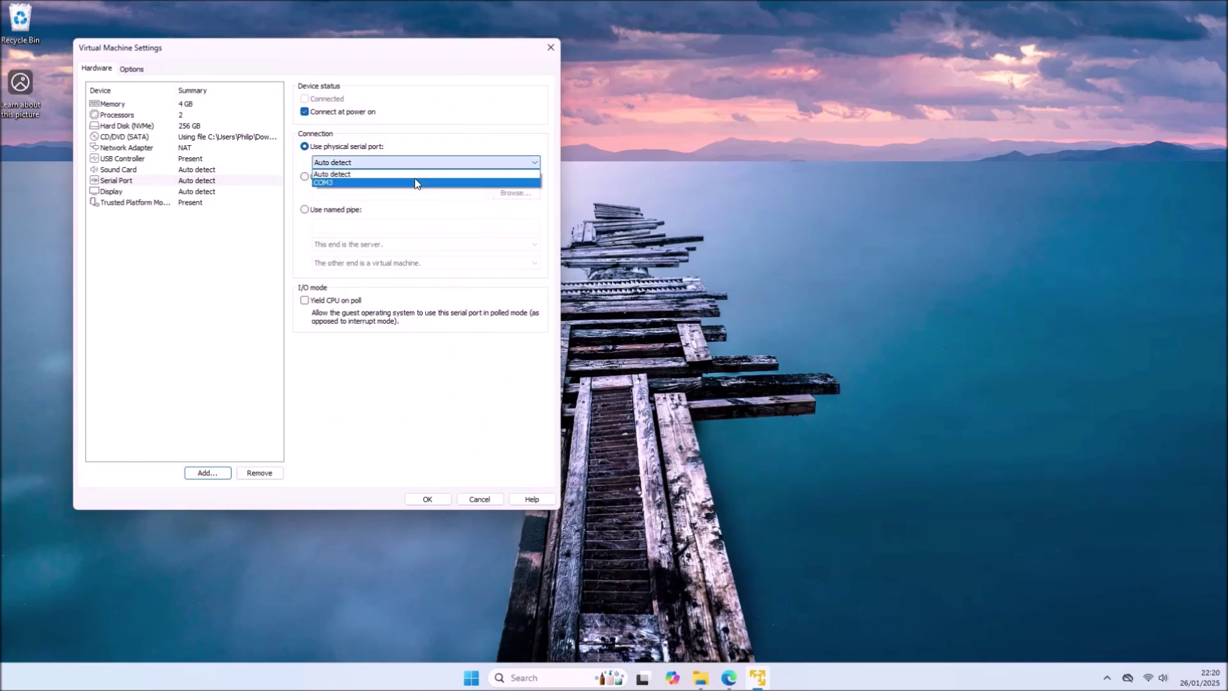
{"action": "left_click", "coordinate": [414, 182]}
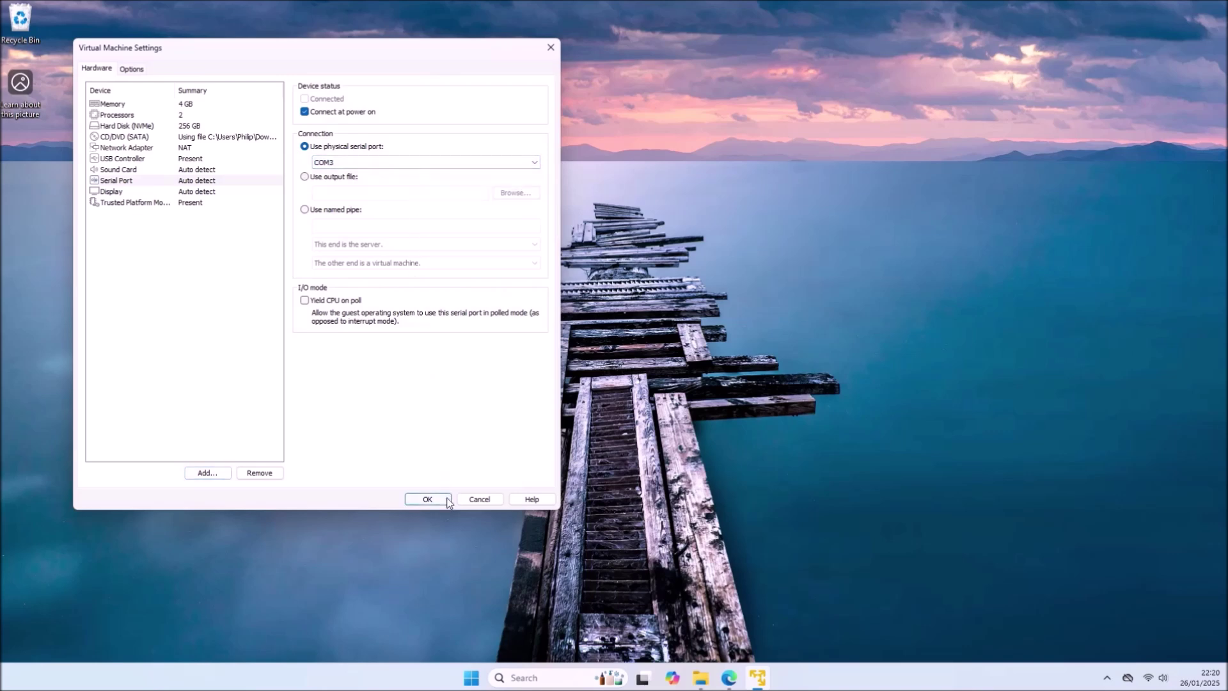
{"action": "left_click", "coordinate": [428, 500]}
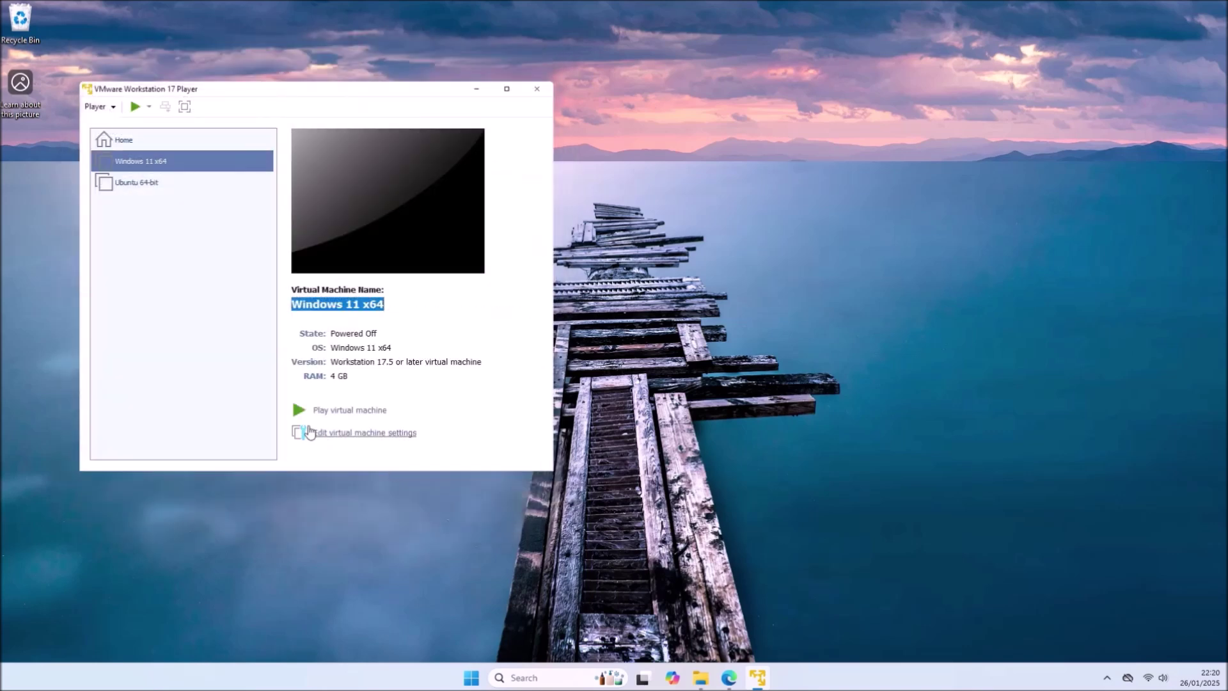
{"action": "left_click", "coordinate": [135, 106]}
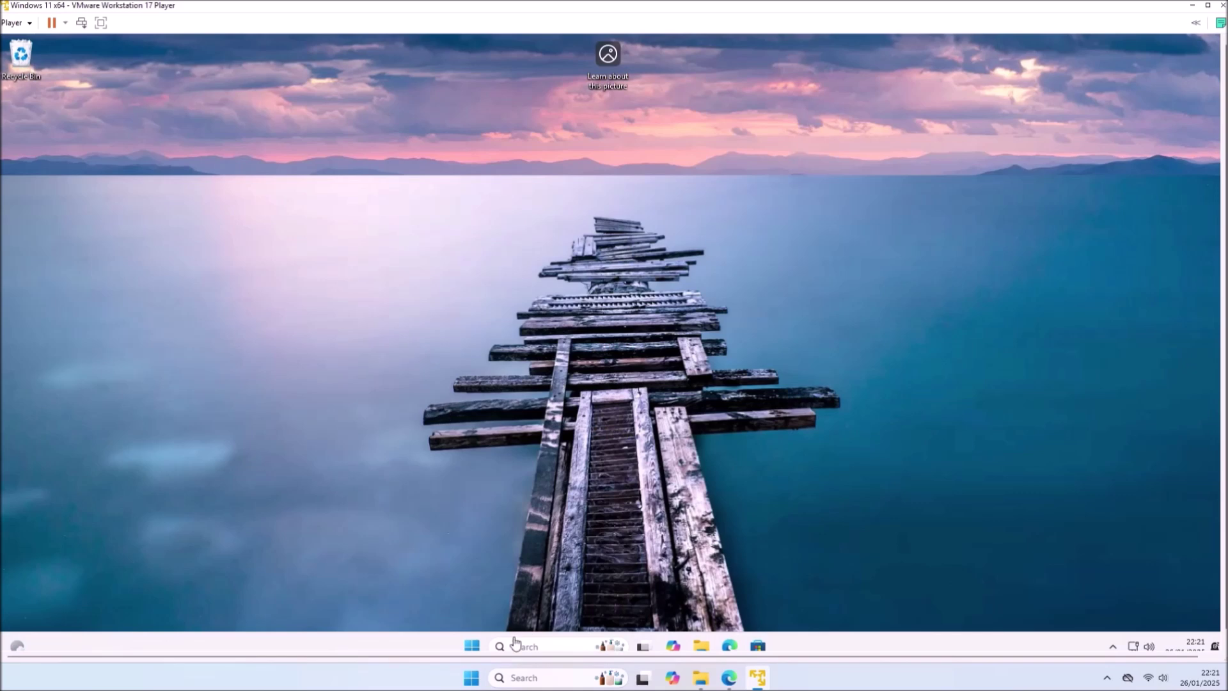
- Check Communications Port (COM1) at 9600 baud in the guest's Device Manager, then close it
{"action": "right_click", "coordinate": [472, 646]}
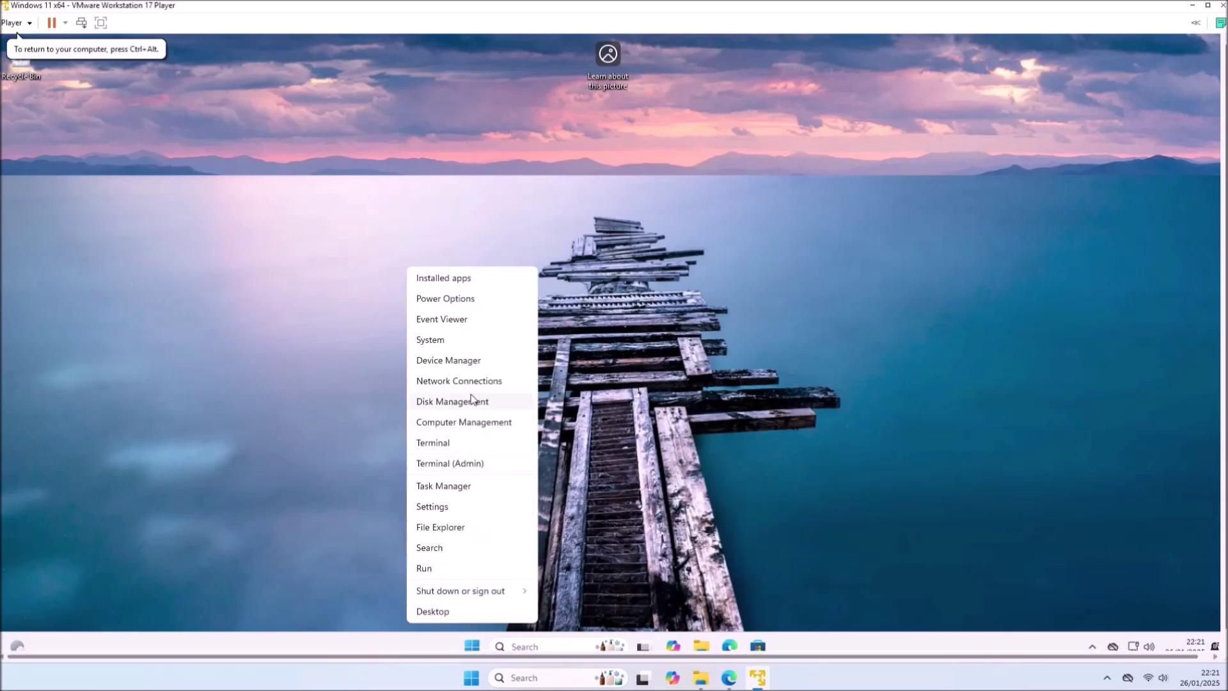
{"action": "left_click", "coordinate": [476, 363]}
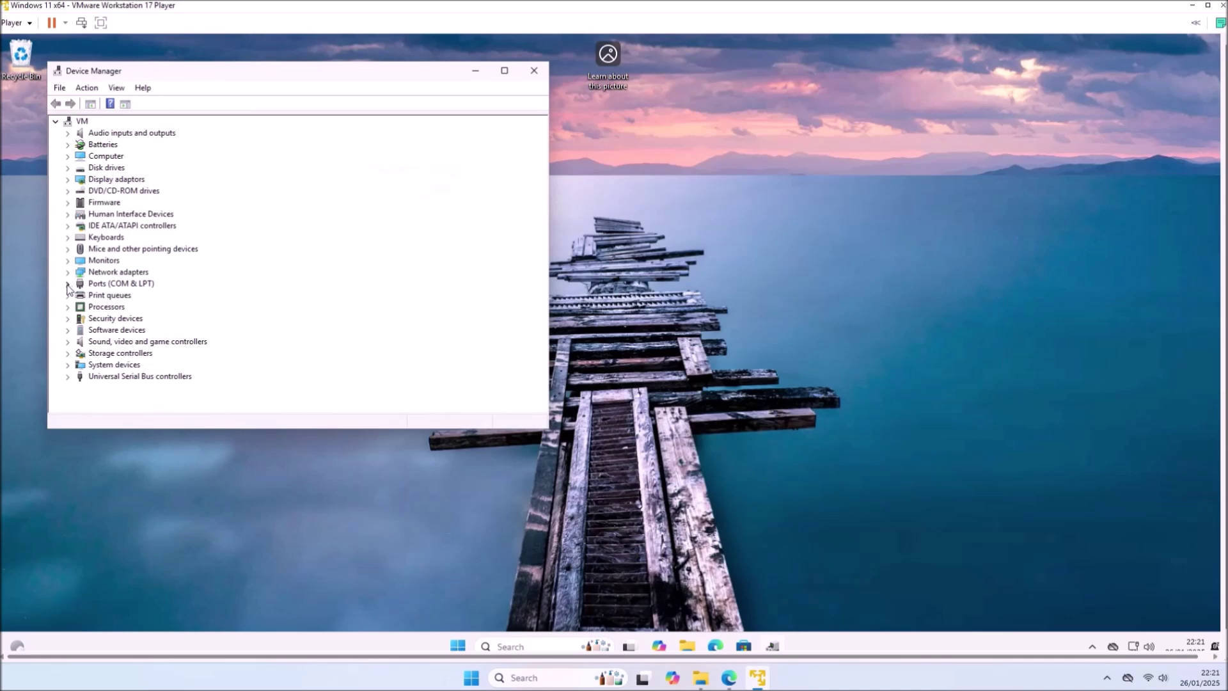
{"action": "left_click", "coordinate": [67, 284]}
{"action": "right_click", "coordinate": [204, 298]}
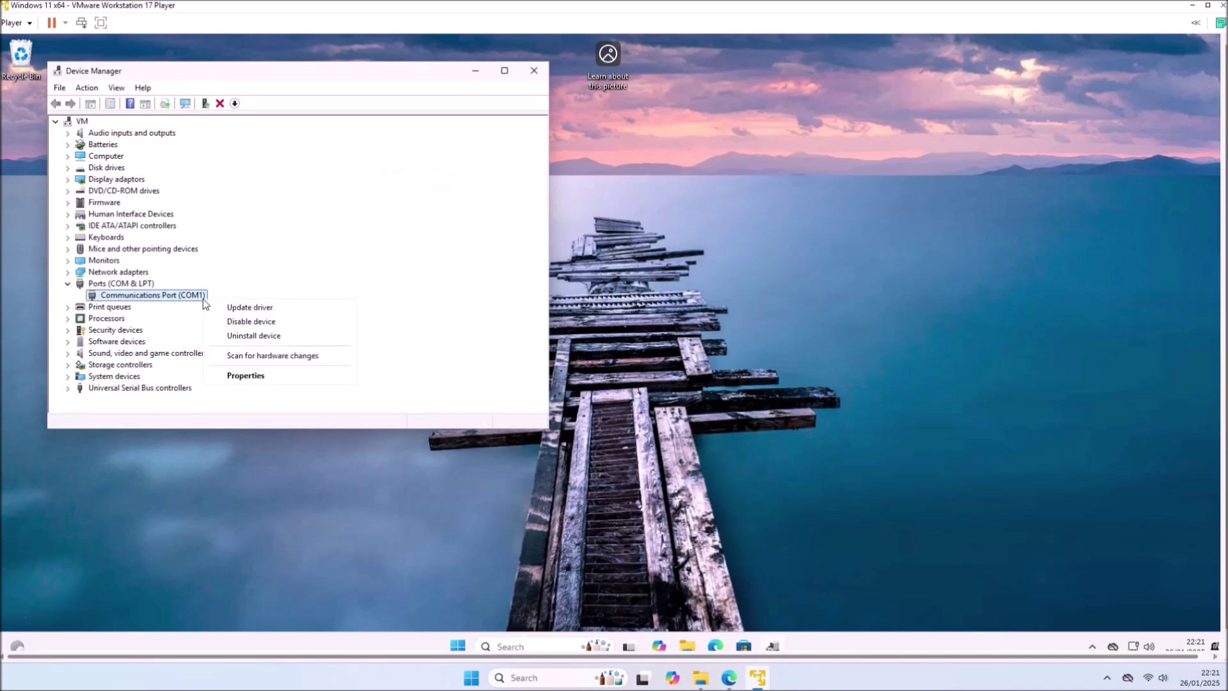
{"action": "left_click", "coordinate": [247, 375]}
{"action": "left_click", "coordinate": [225, 131]}
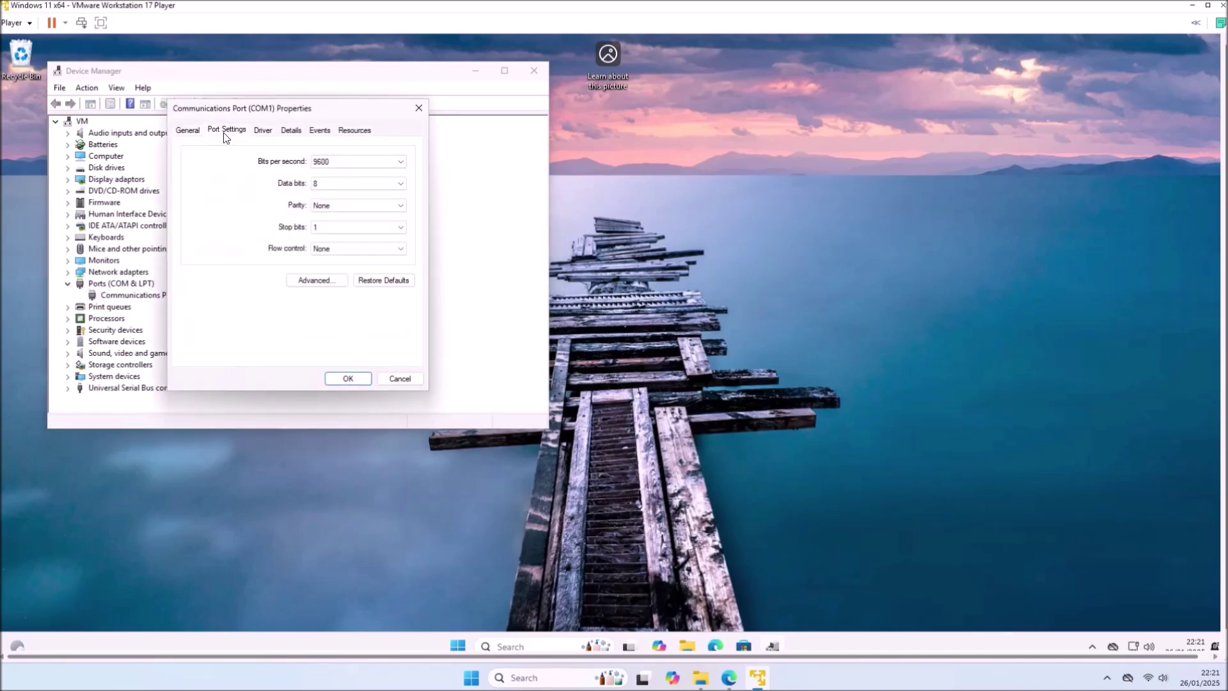
{"action": "left_click", "coordinate": [320, 281]}
{"action": "left_click", "coordinate": [543, 168]}
{"action": "left_click", "coordinate": [348, 378]}
{"action": "left_click", "coordinate": [534, 70]}
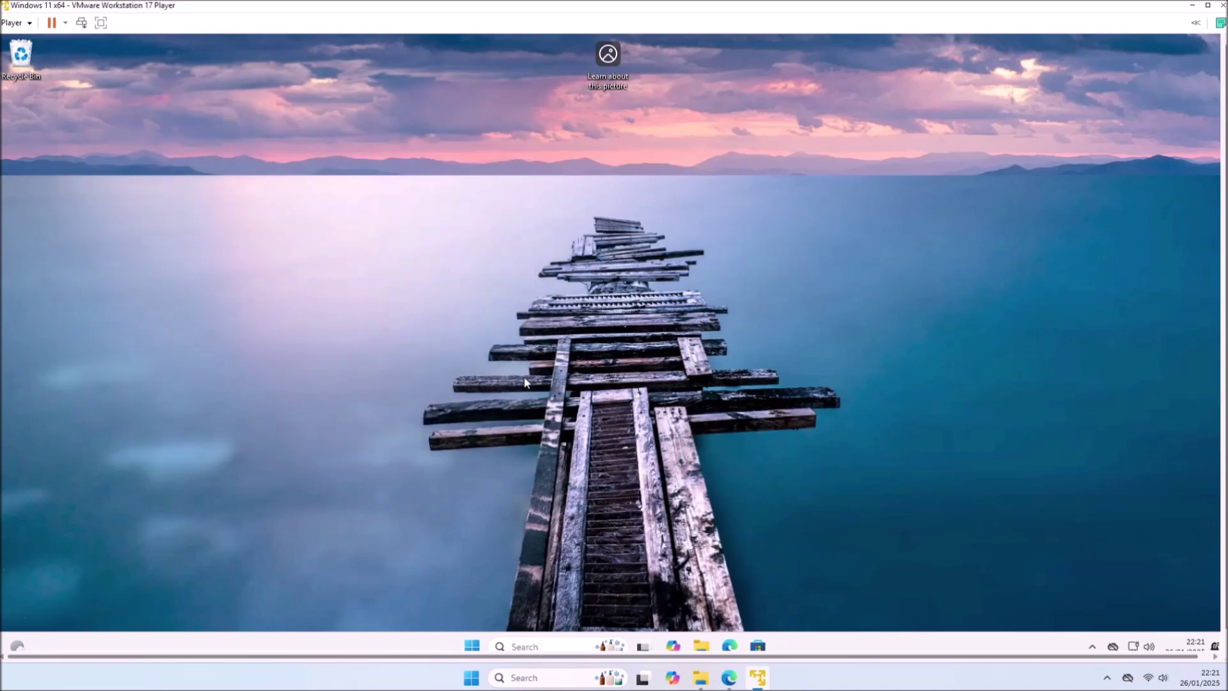
- Shut down the Windows 11 guest
{"action": "right_click", "coordinate": [467, 642]}
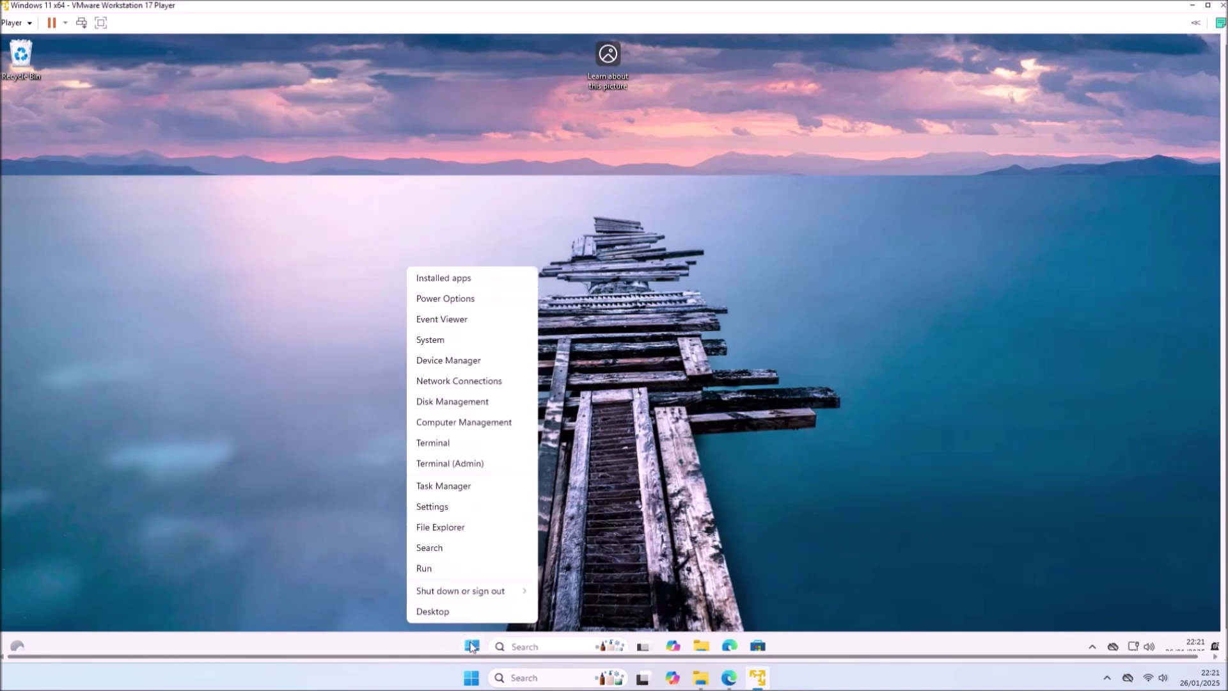
{"action": "mouse_move", "coordinate": [511, 591]}
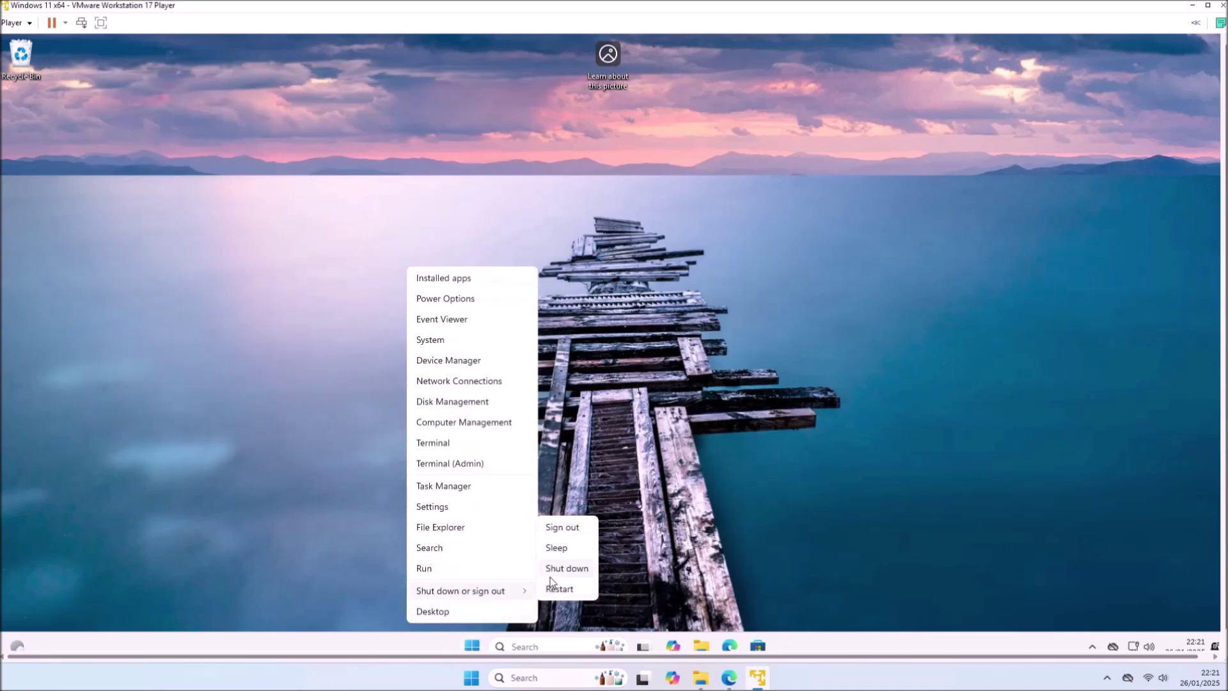
{"action": "left_click", "coordinate": [550, 576]}
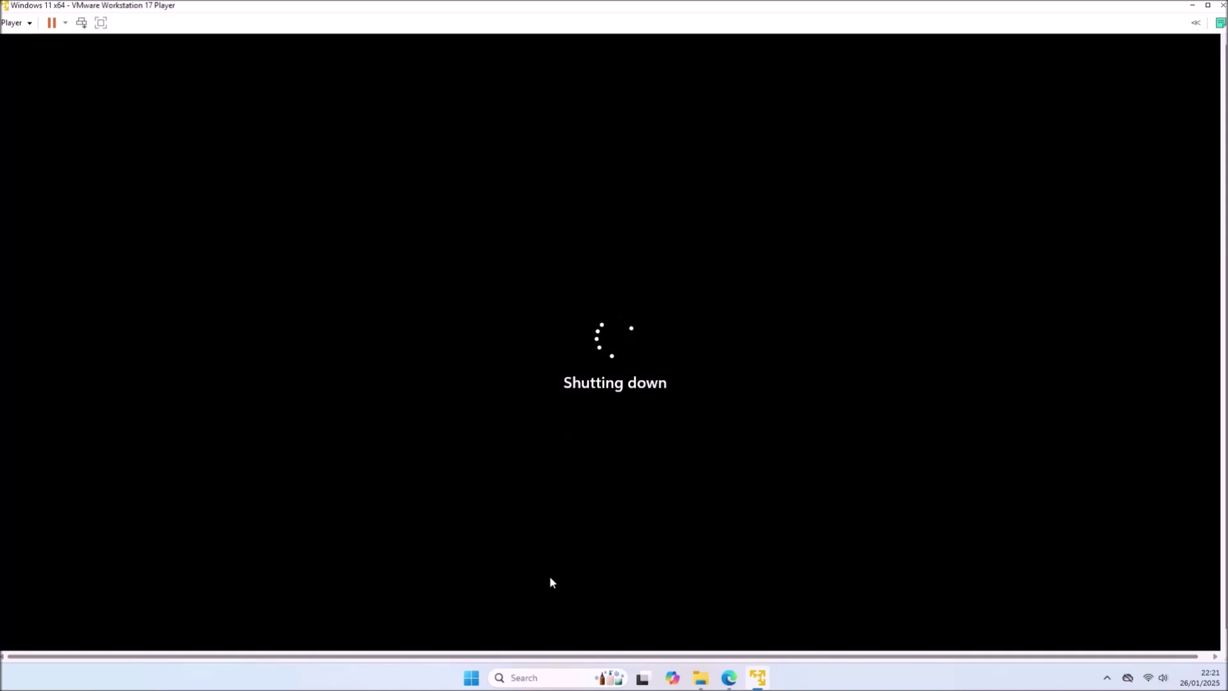